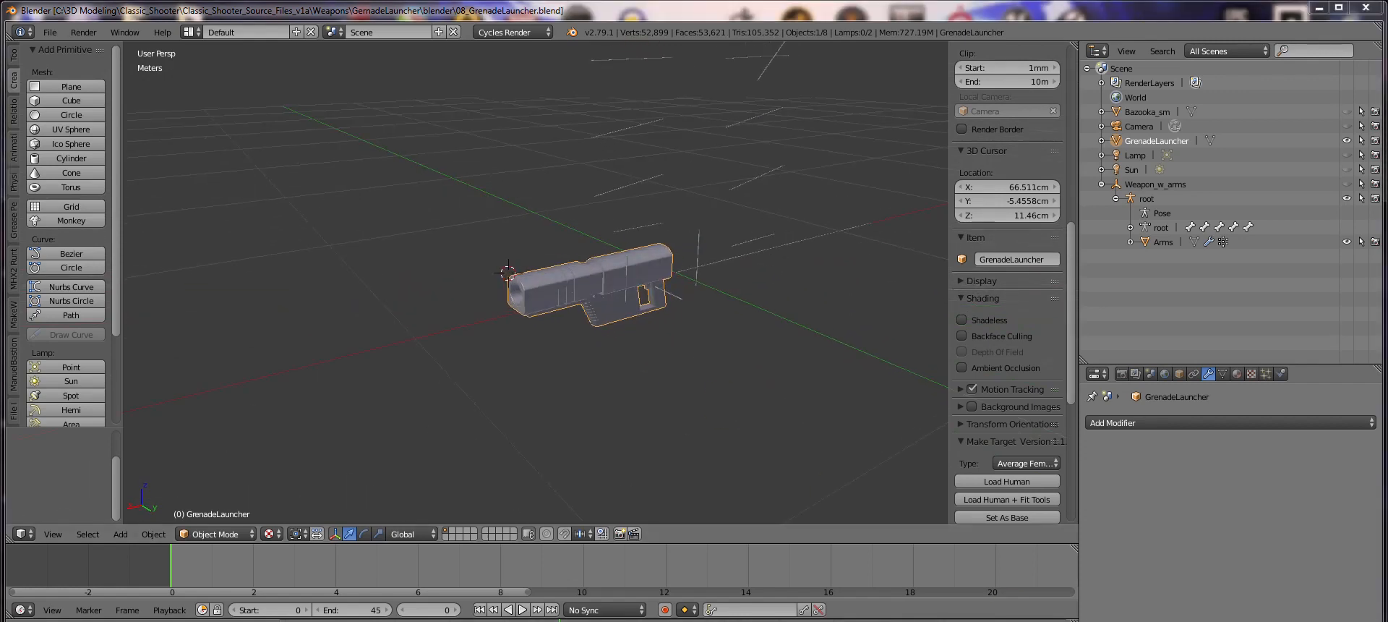
Enter Edit Mode on the GrenadeLauncher mesh and clear the selection, working at the recess between the front and rear barrel sections
{"action": "middle_click_drag", "start_coordinate": [655, 370], "coordinate": [606, 236]}
{"action": "scroll", "coordinate": [549, 301], "scroll_direction": "up", "scroll_amount": 4}
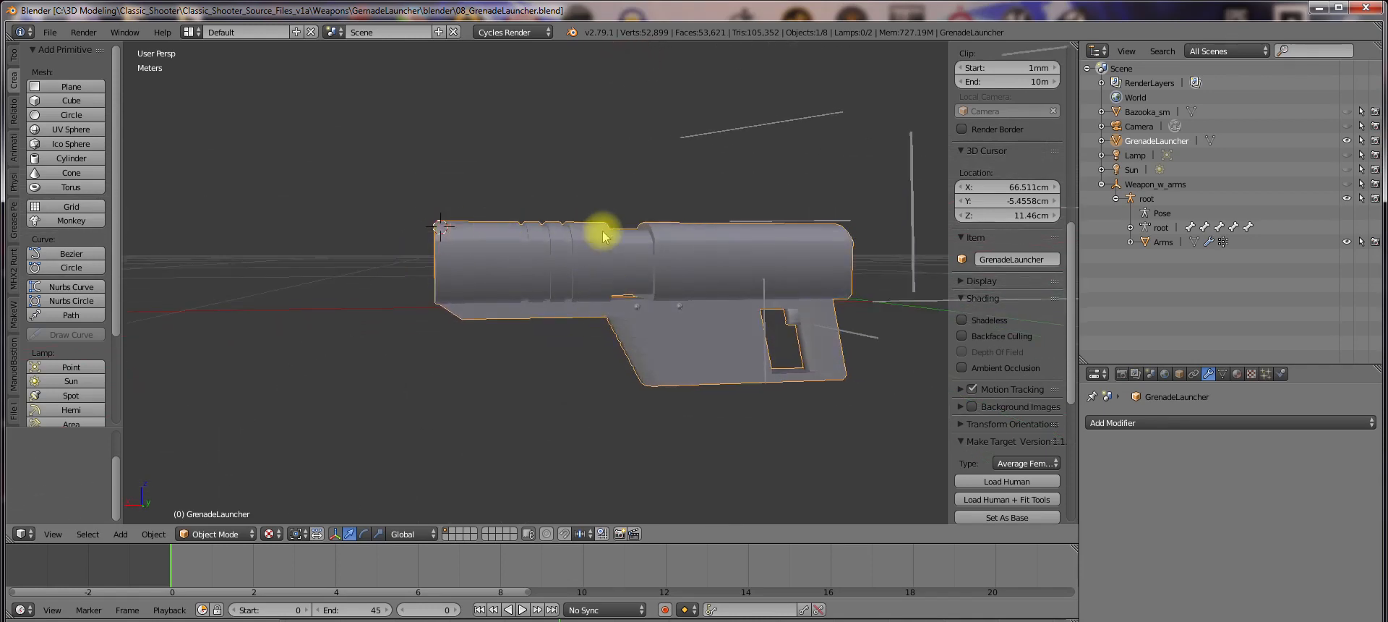
{"action": "middle_click_drag", "start_coordinate": [490, 275], "coordinate": [591, 307]}
{"action": "scroll", "coordinate": [604, 284], "scroll_direction": "up", "scroll_amount": 3}
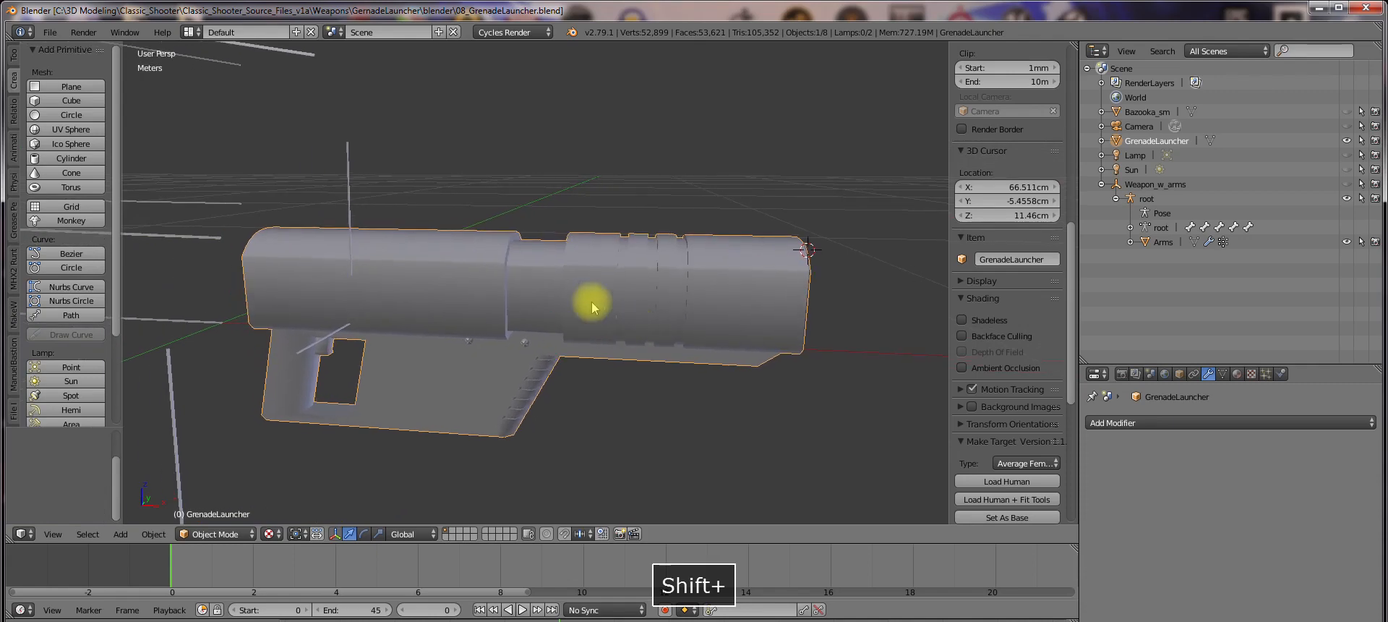
{"action": "key", "text": "Tab"}
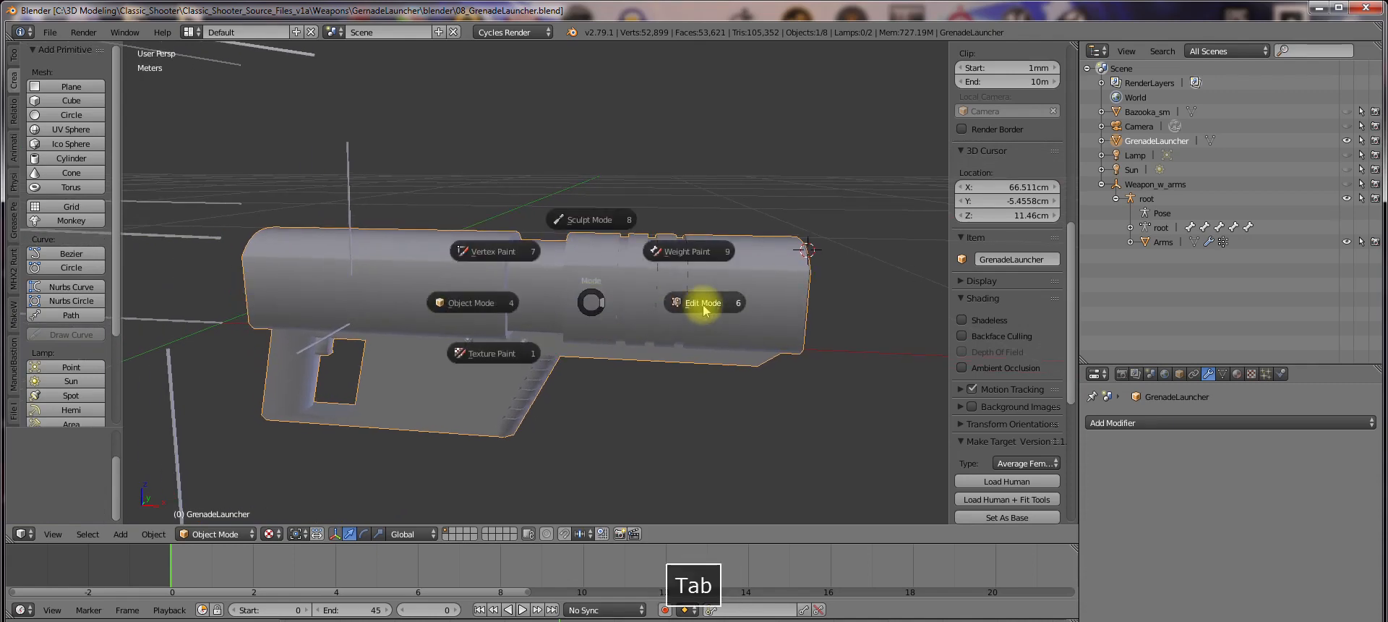
{"action": "scroll", "coordinate": [708, 304], "scroll_direction": "up", "scroll_amount": 3}
{"action": "key", "text": "a"}
{"action": "middle_click_drag", "start_coordinate": [542, 295], "coordinate": [673, 411], "text": "shift"}
{"action": "middle_click_drag", "start_coordinate": [589, 387], "coordinate": [647, 458]}
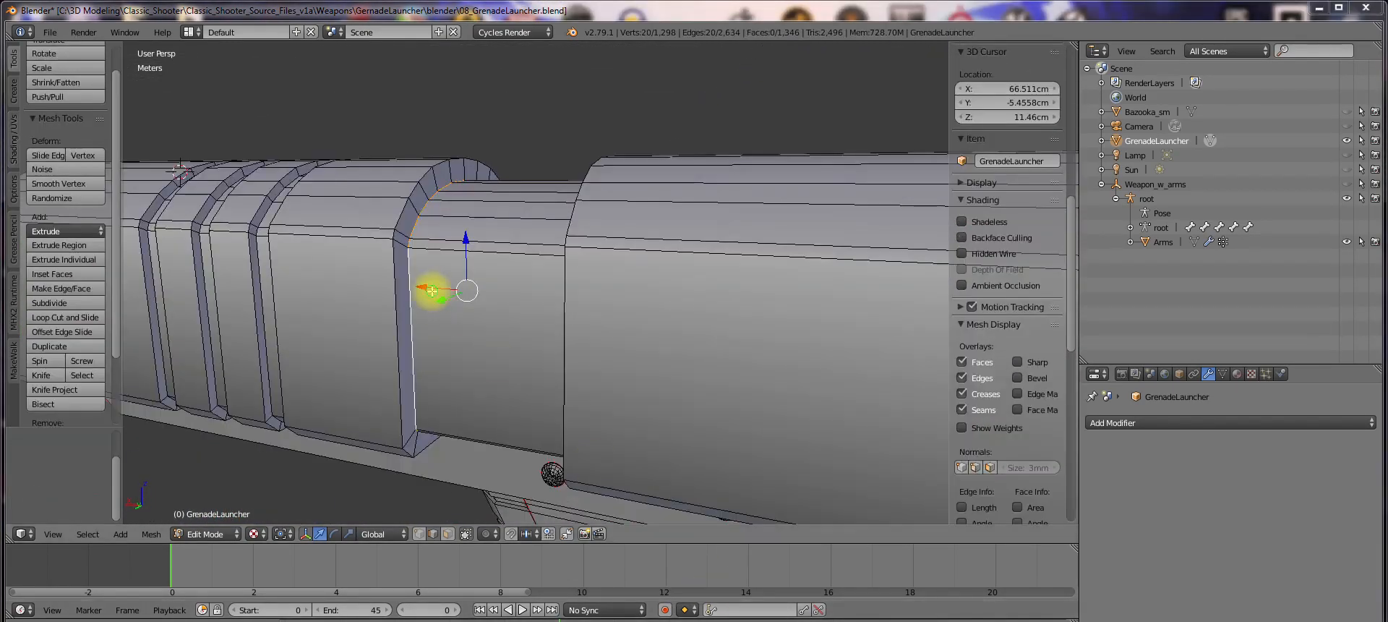
Select the edge loop where the ribbed front section meets the recessed barrel part and separate it with Edge Split
{"action": "left_click", "coordinate": [405, 273], "text": "alt+shift"}
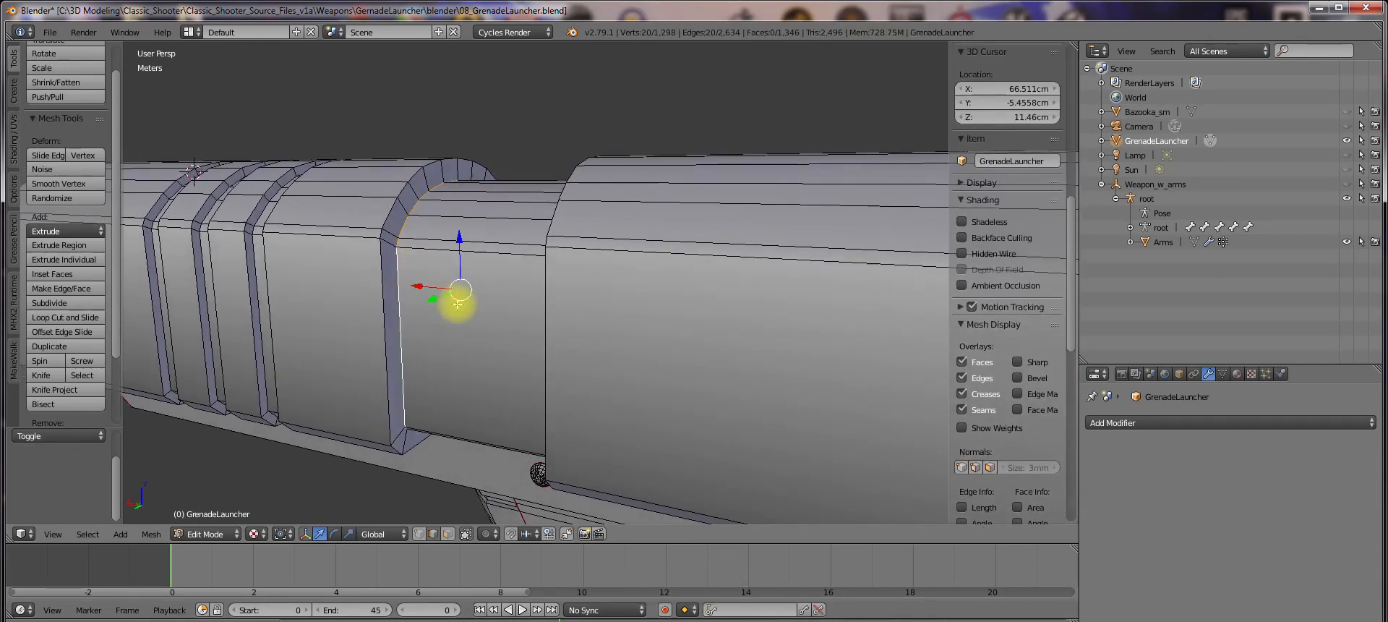
{"action": "key", "text": "ctrl+e"}
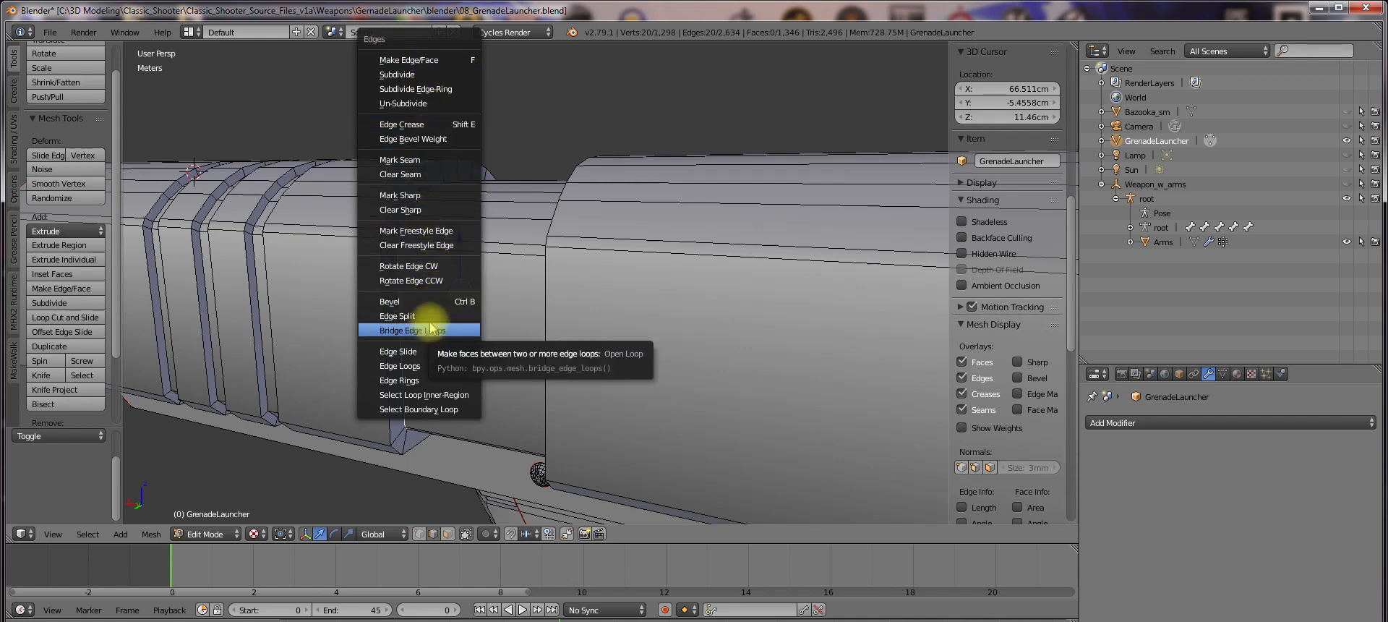
{"action": "left_click", "coordinate": [416, 316]}
{"action": "right_click", "coordinate": [396, 288]}
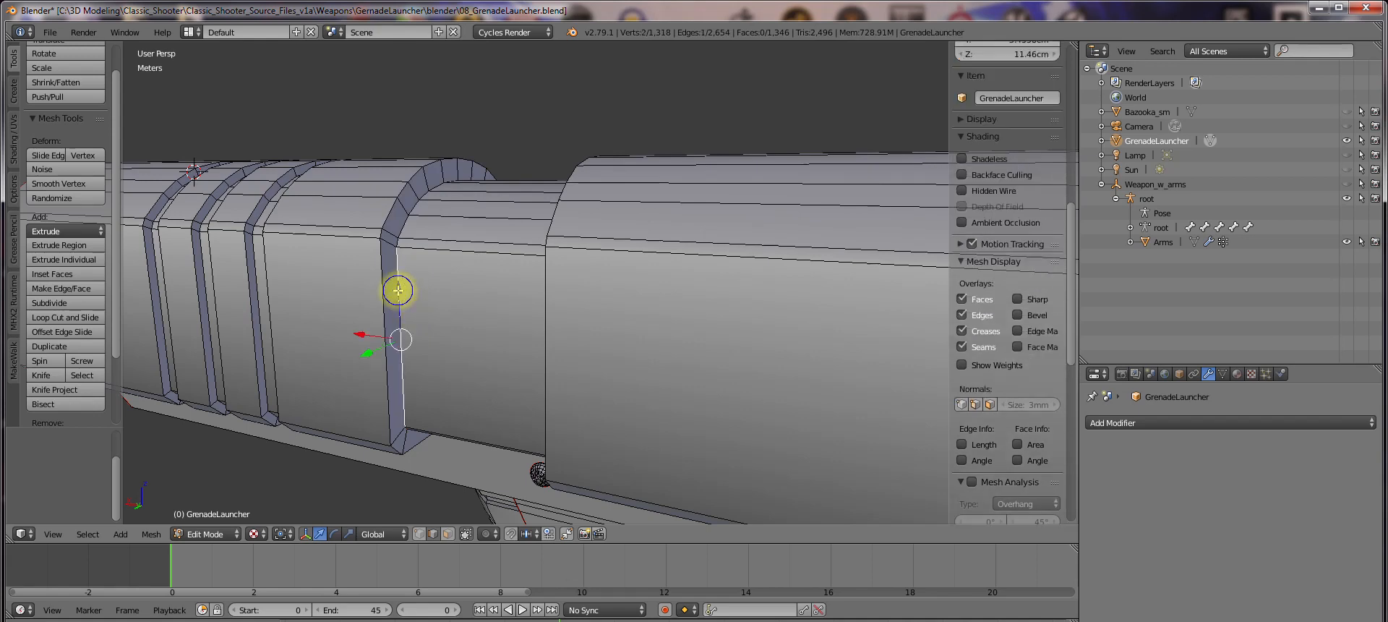
{"action": "mouse_move", "coordinate": [364, 337]}
{"action": "left_mouse_down"}
{"action": "mouse_move", "coordinate": [406, 353]}
{"action": "mouse_move", "coordinate": [371, 336]}
{"action": "left_mouse_up"}
{"action": "key", "text": "ctrl+z"}
Select the recessed barrel part's split edge loop and move it 9.27 mm along X into the front section
{"action": "right_click", "coordinate": [398, 280], "text": "alt+shift"}
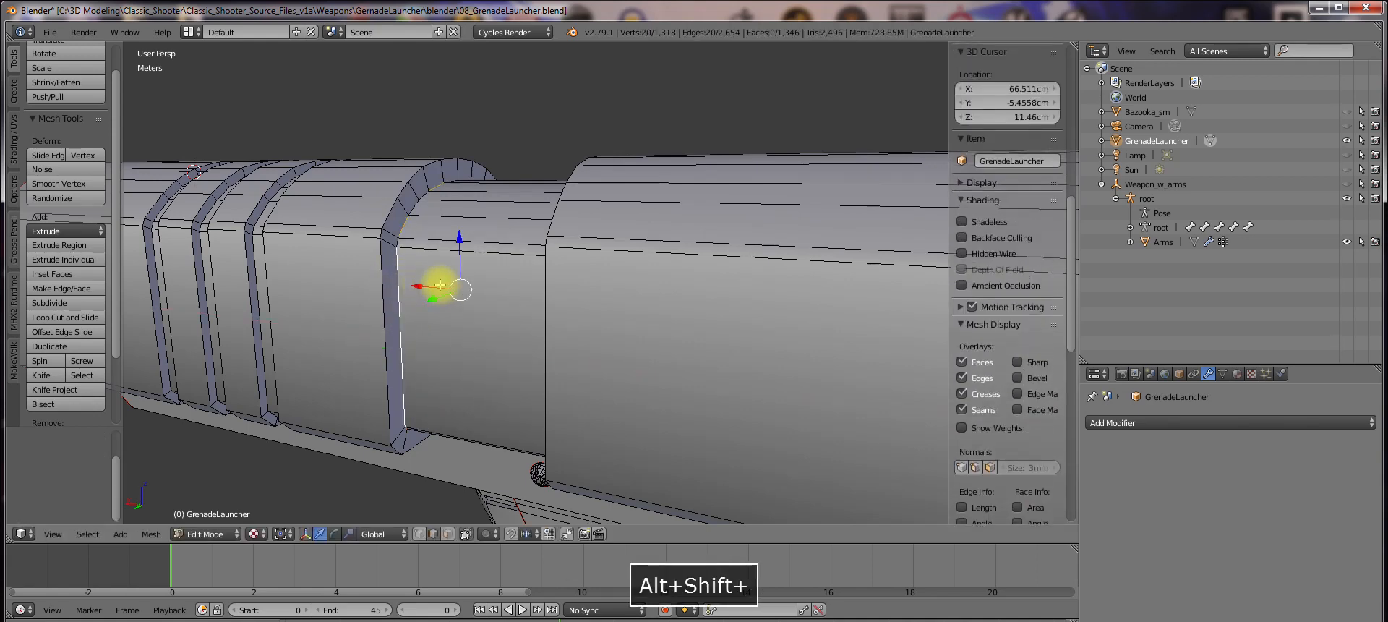
{"action": "mouse_move", "coordinate": [444, 285]}
{"action": "left_mouse_down"}
{"action": "mouse_move", "coordinate": [445, 297]}
{"action": "mouse_move", "coordinate": [412, 279]}
{"action": "mouse_move", "coordinate": [449, 300]}
{"action": "mouse_move", "coordinate": [424, 285]}
{"action": "left_mouse_up"}
{"action": "key", "text": "ctrl+z"}
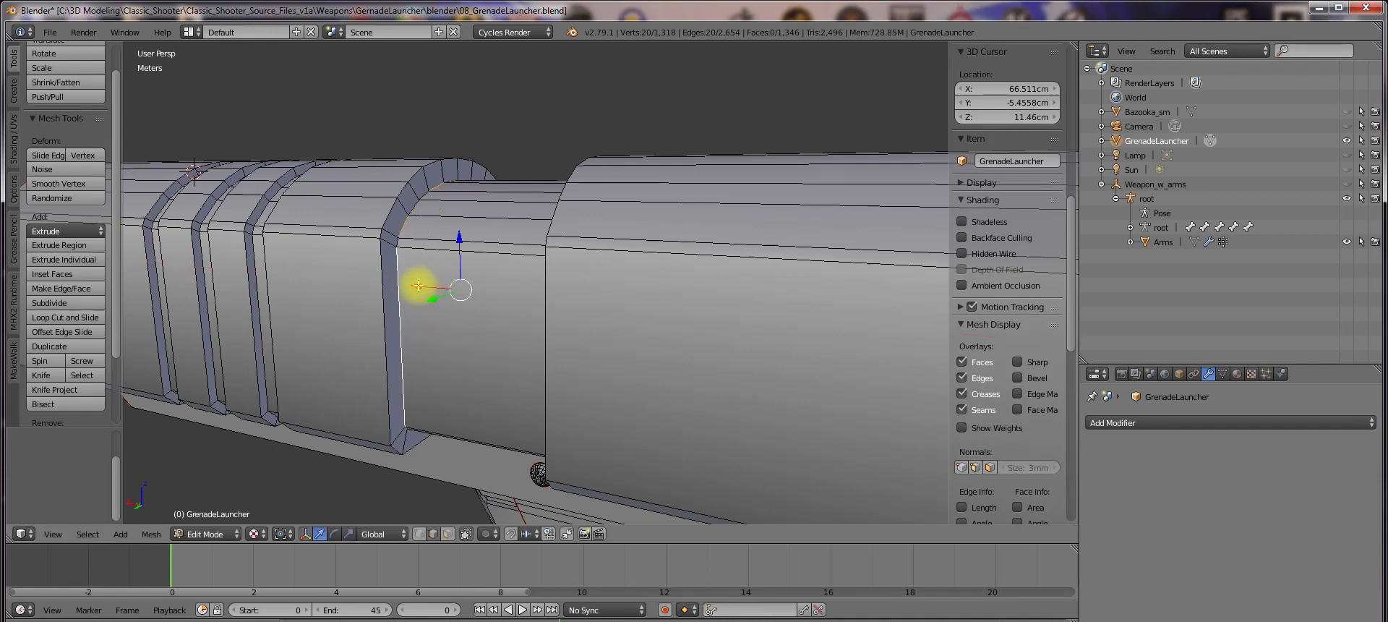
{"action": "left_click_drag", "start_coordinate": [418, 285], "coordinate": [417, 286]}
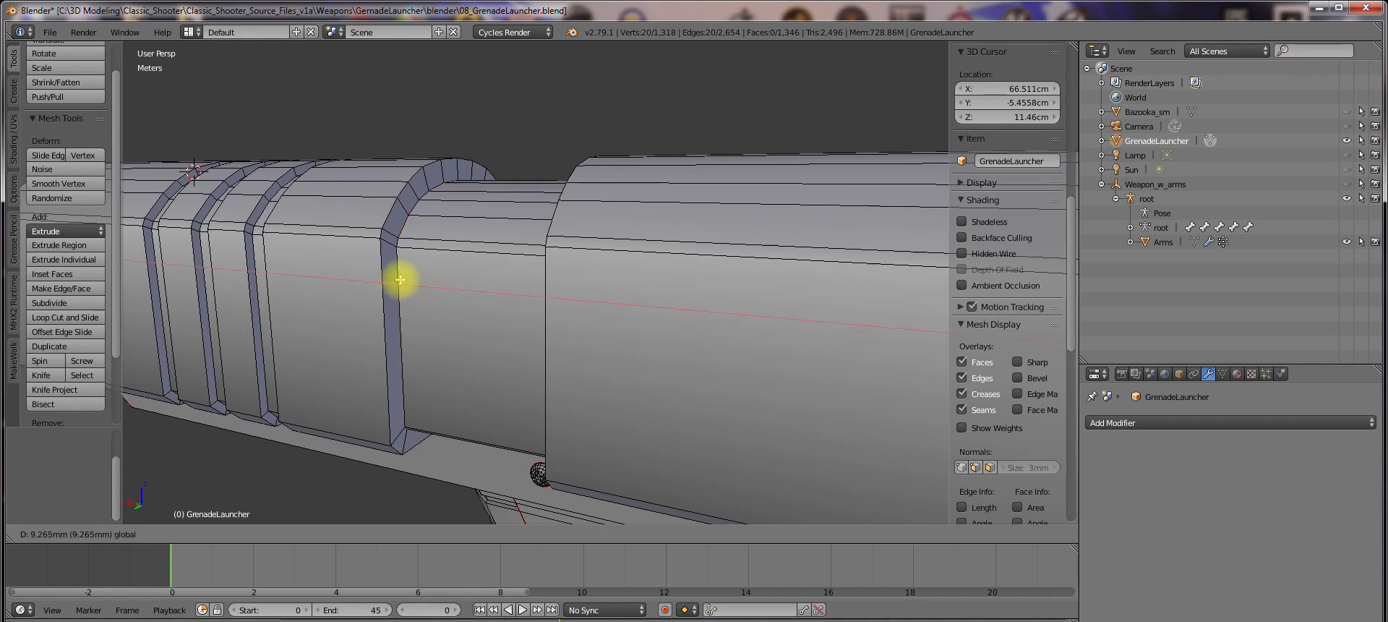
{"action": "left_click_drag", "start_coordinate": [399, 279], "coordinate": [400, 279]}
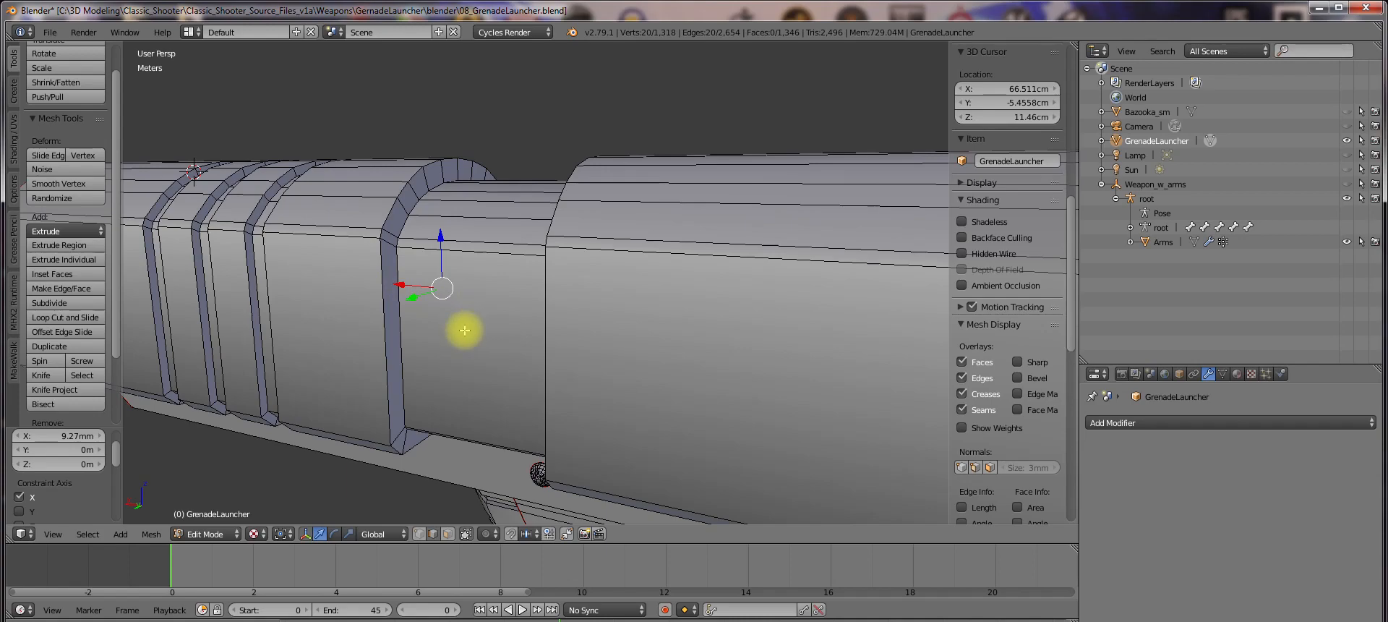
{"action": "middle_click_drag", "start_coordinate": [464, 330], "coordinate": [569, 285]}
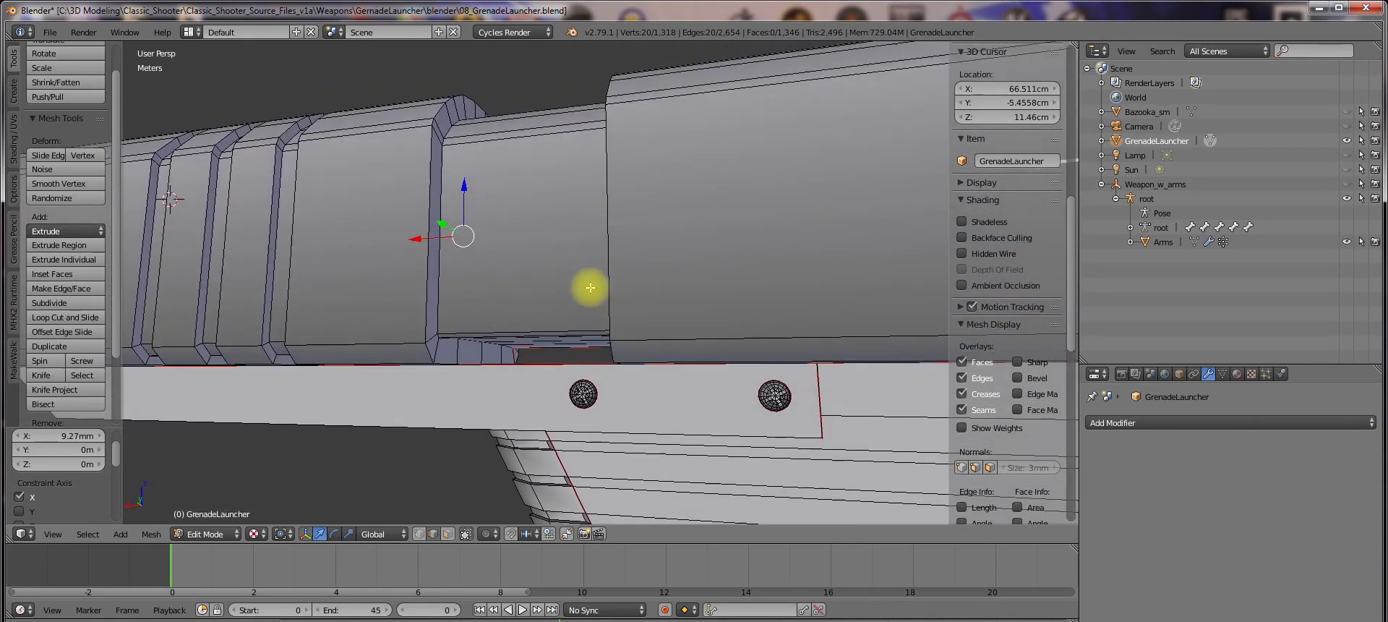
Isolate the rear barrel part to inspect its extended end, and reveal the hidden geometry again with nothing selected
{"action": "key", "text": "ctrl+l"}
{"action": "key", "text": "ctrl+i"}
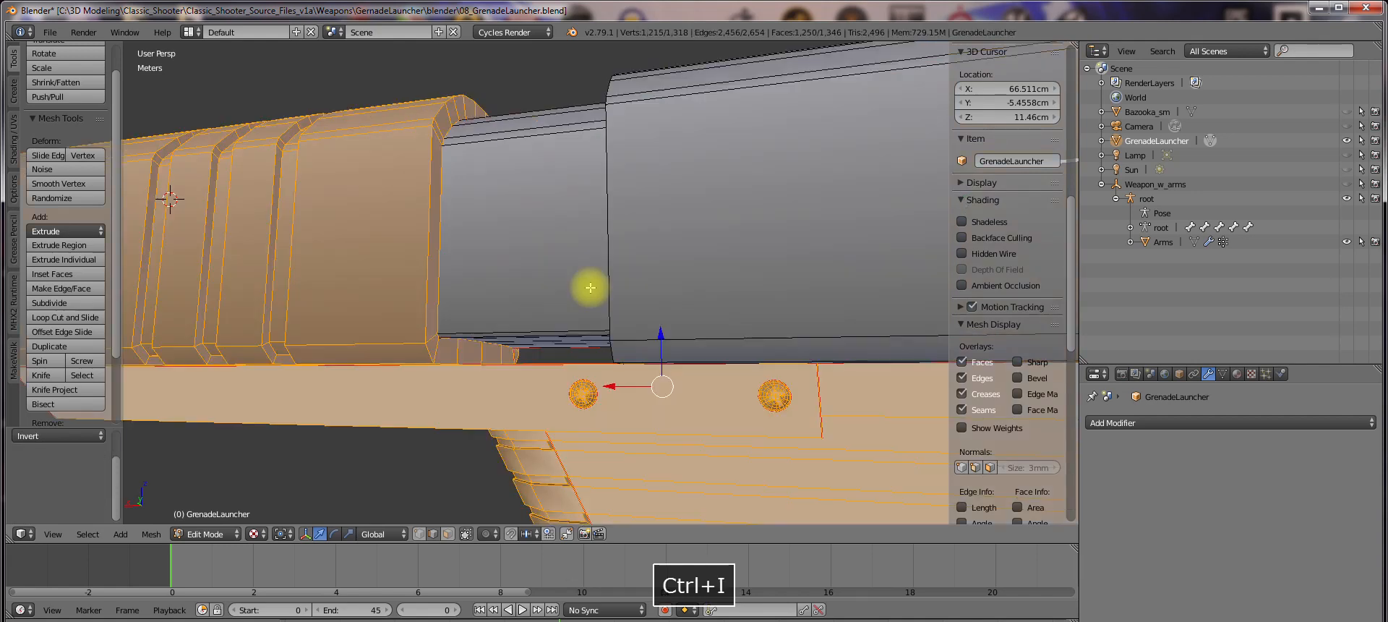
{"action": "key", "text": "h"}
{"action": "scroll", "coordinate": [641, 245], "scroll_direction": "up", "scroll_amount": 3}
{"action": "middle_click_drag", "start_coordinate": [642, 246], "coordinate": [636, 319]}
{"action": "scroll", "coordinate": [846, 324], "scroll_direction": "down", "scroll_amount": 3}
{"action": "scroll", "coordinate": [601, 314], "scroll_direction": "up", "scroll_amount": 3}
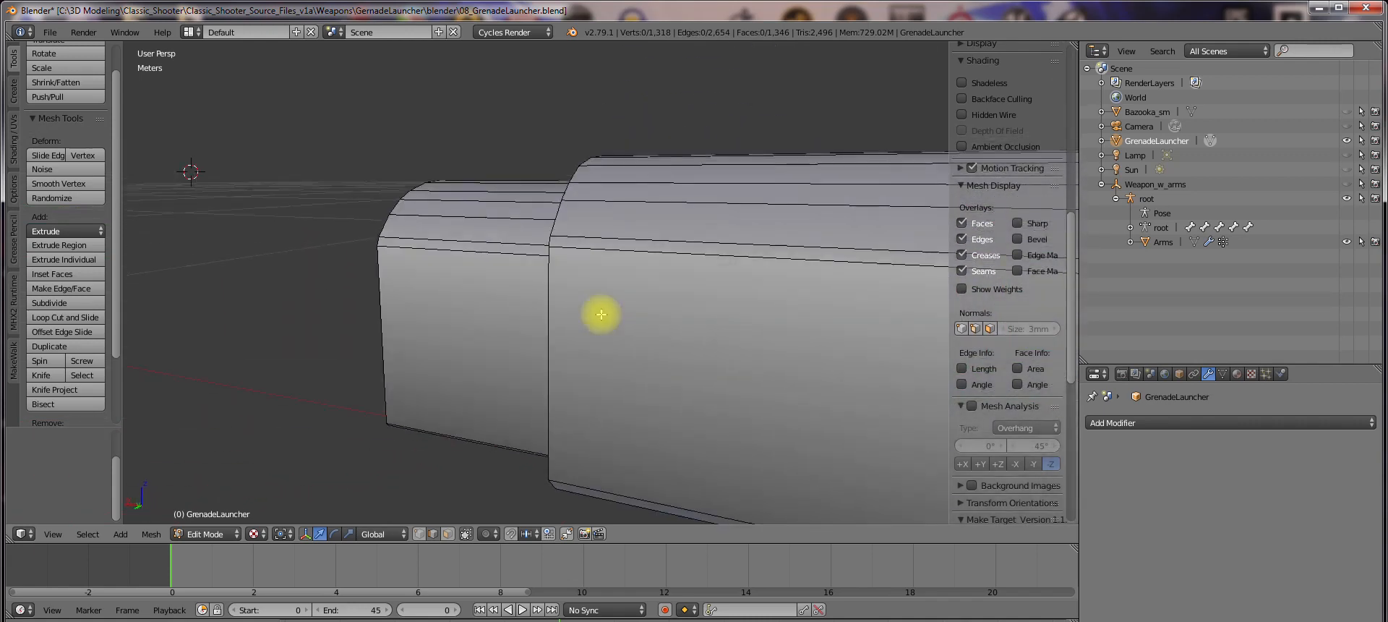
{"action": "key", "text": "alt+h"}
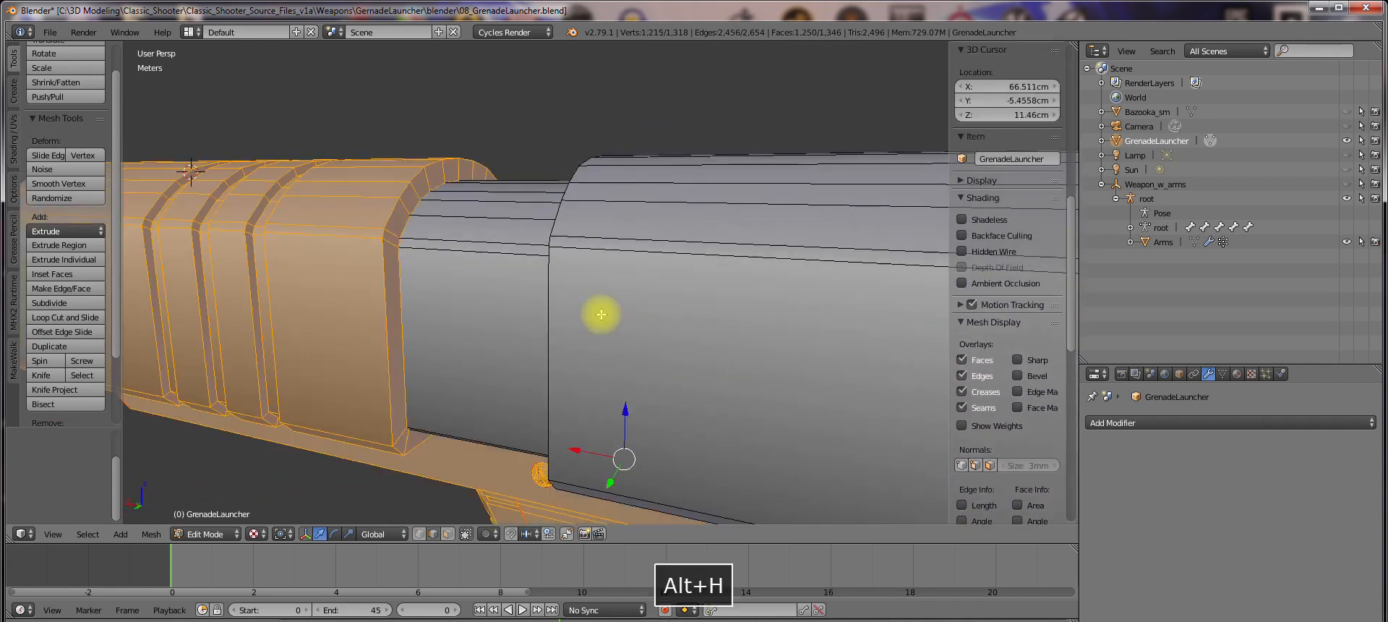
{"action": "key", "text": "a"}
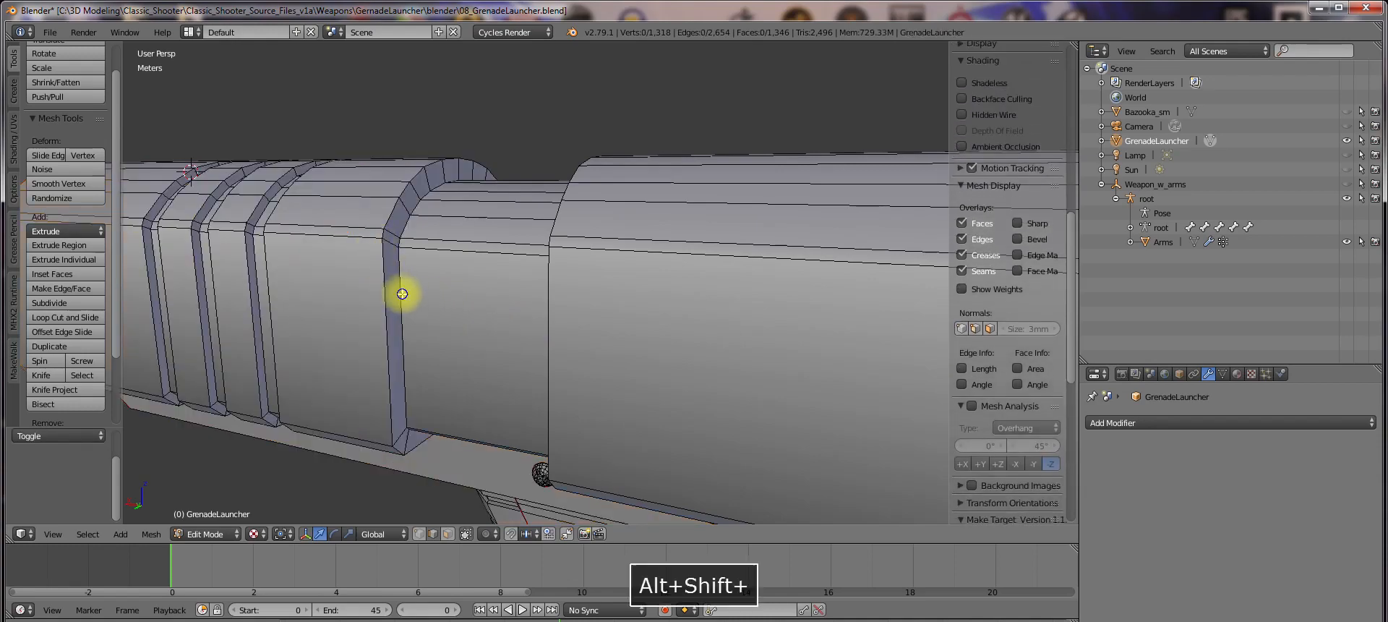
Extrude the ribbed front section's rear edge loop in place and move the new edges 1.09 cm along X
{"action": "right_click", "coordinate": [401, 294], "text": "alt+shift"}
{"action": "middle_click_drag", "start_coordinate": [460, 323], "coordinate": [471, 279]}
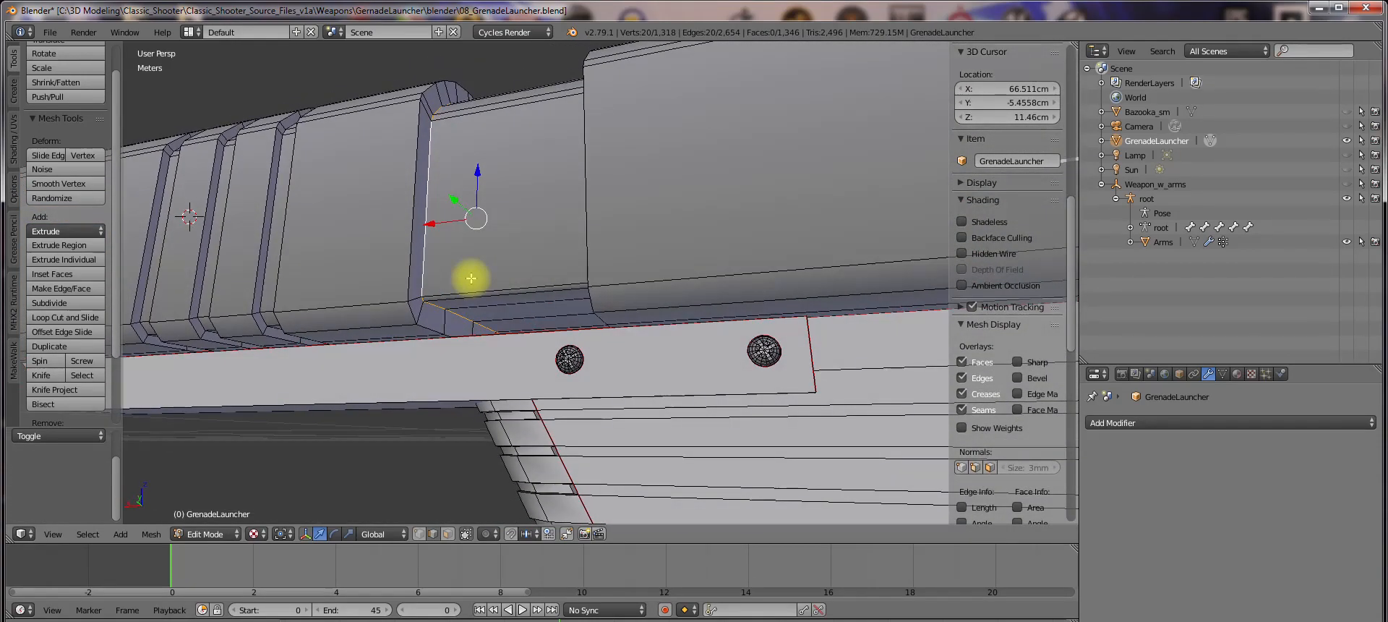
{"action": "key", "text": "e"}
{"action": "key", "text": "Escape"}
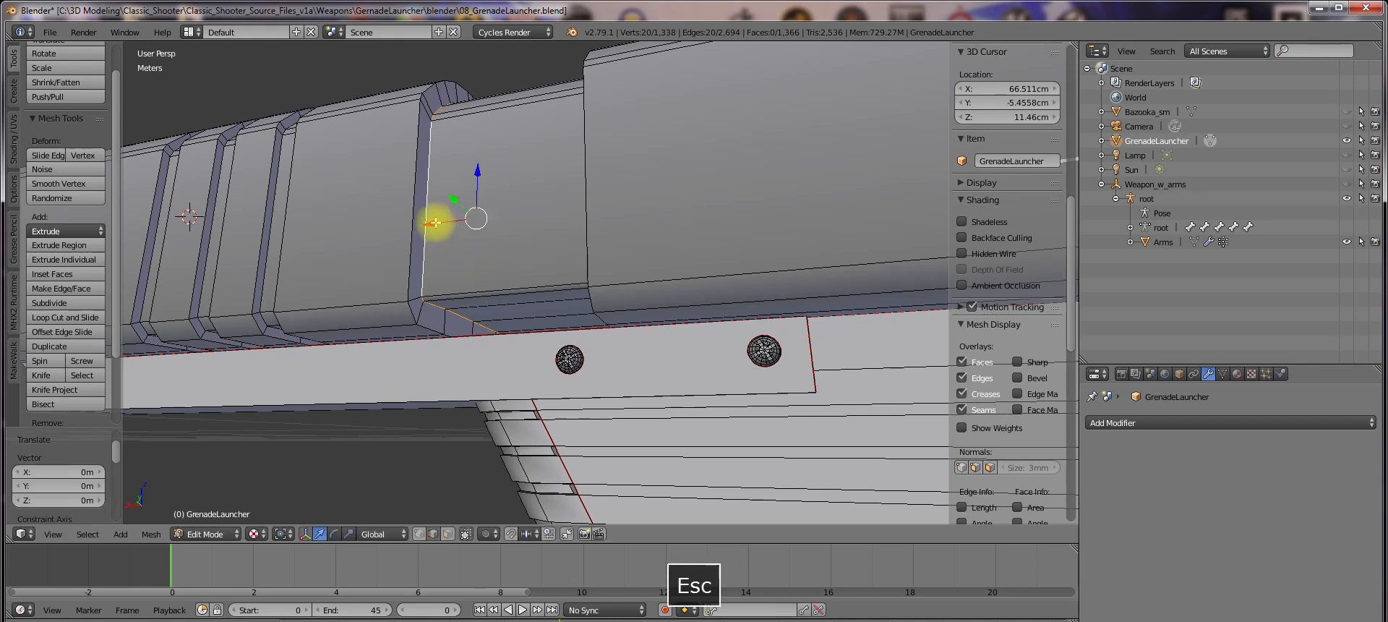
{"action": "key", "text": "g"}
{"action": "key", "text": "x"}
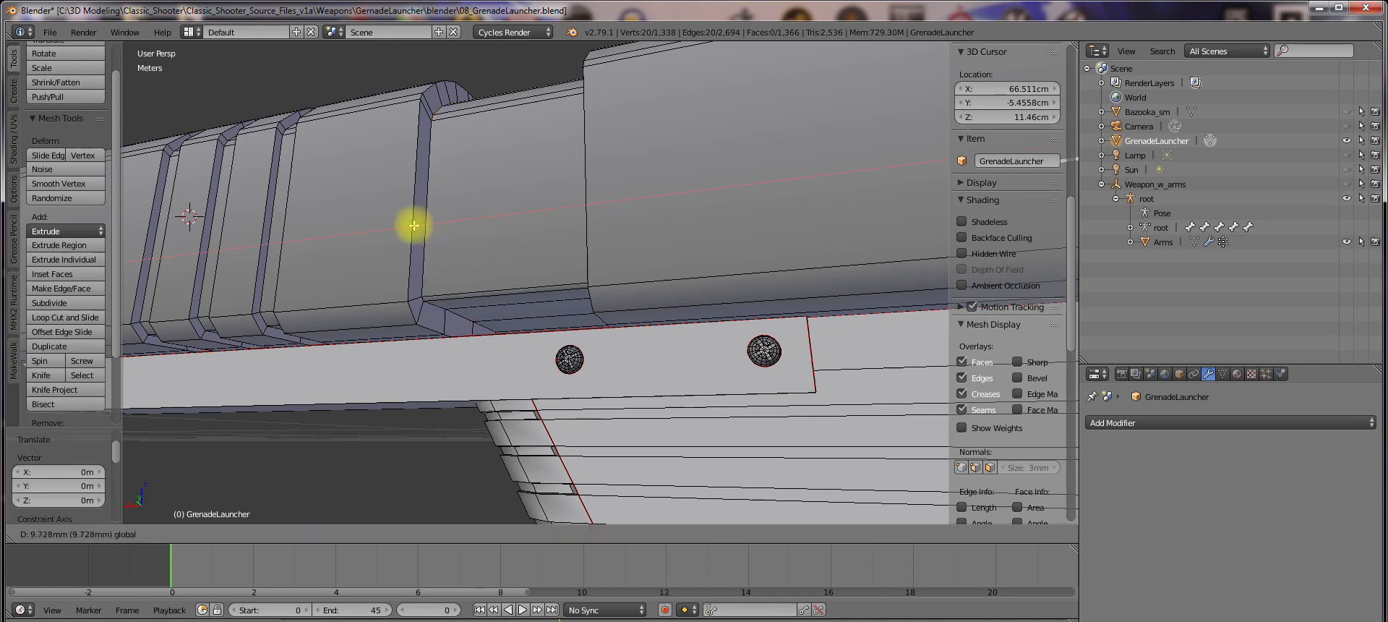
{"action": "left_click", "coordinate": [413, 226]}
Isolate the ribbed front barrel section by hiding all unconnected geometry, and select the whole visible mesh
{"action": "middle_click_drag", "start_coordinate": [458, 239], "coordinate": [307, 276]}
{"action": "scroll", "coordinate": [561, 350], "scroll_direction": "up", "scroll_amount": 2}
{"action": "middle_click_drag", "start_coordinate": [561, 350], "coordinate": [501, 287]}
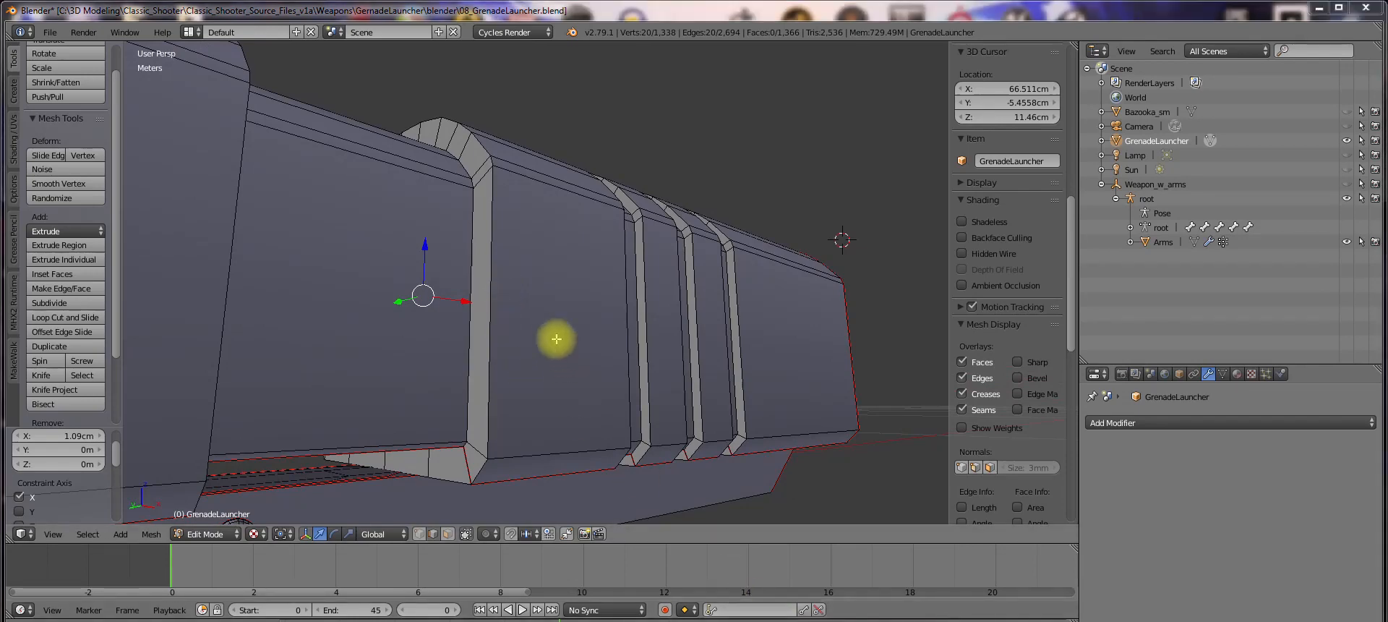
{"action": "right_click", "coordinate": [646, 319]}
{"action": "key", "text": "ctrl+l"}
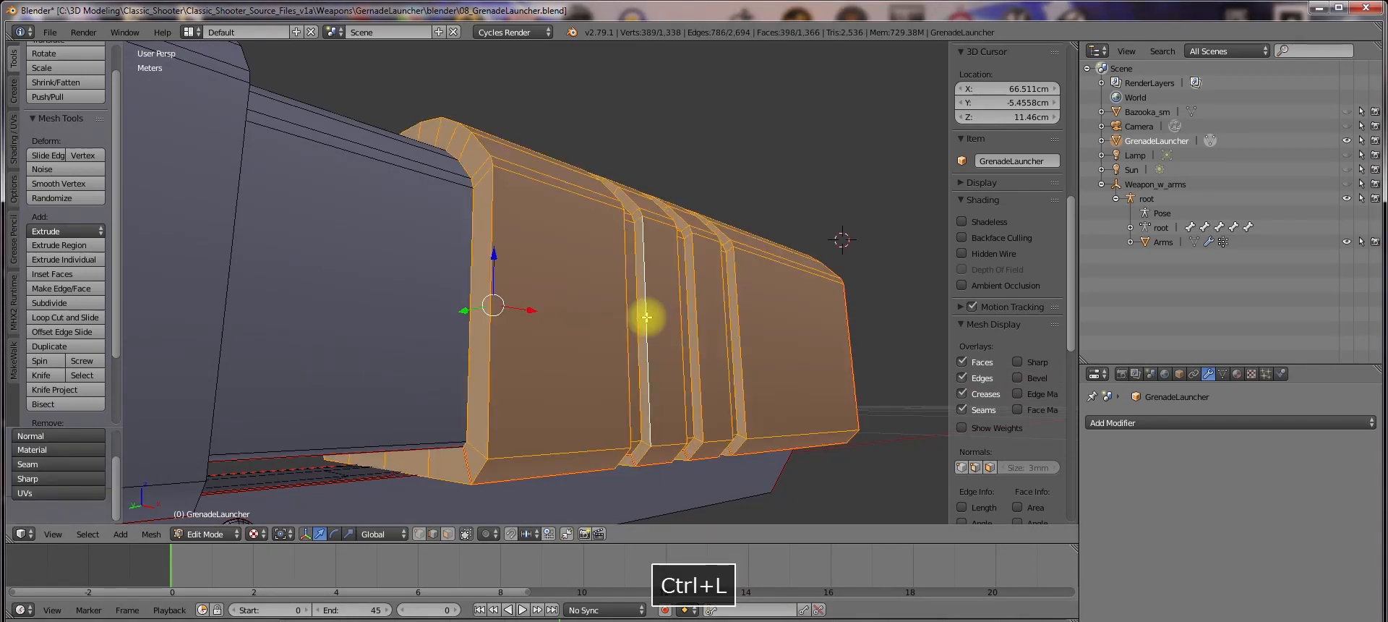
{"action": "key", "text": "ctrl+i"}
{"action": "key", "text": "h"}
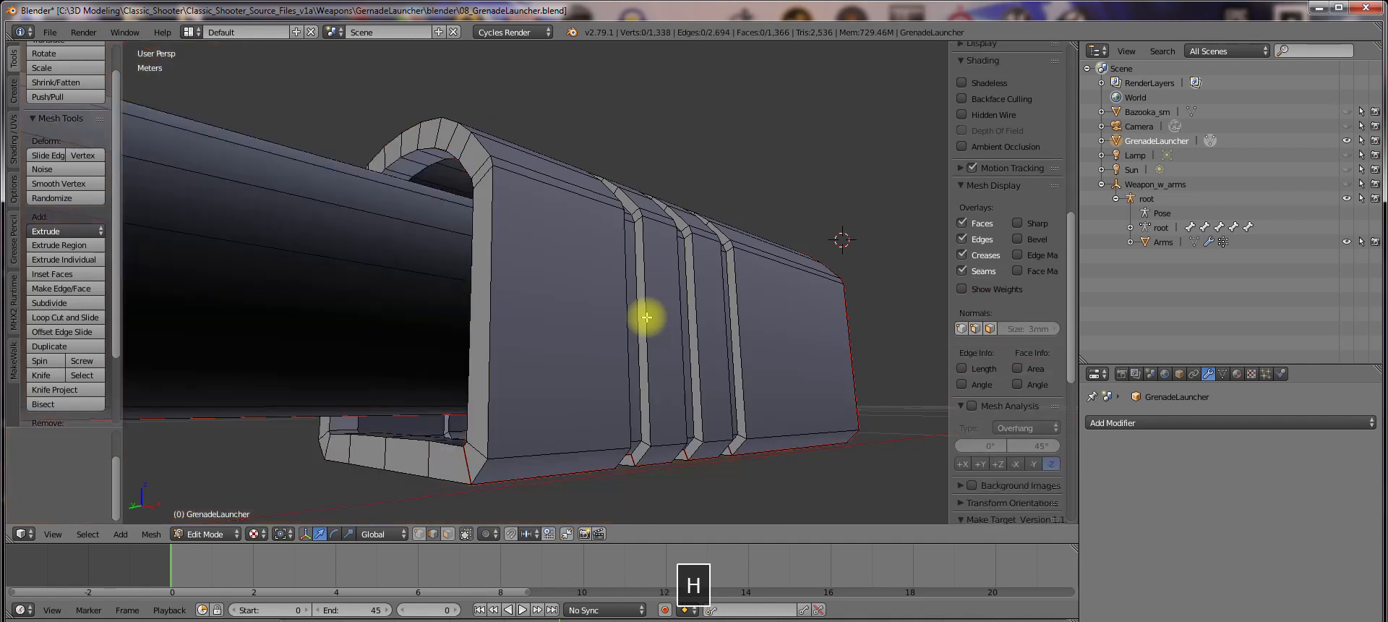
{"action": "middle_click_drag", "start_coordinate": [599, 309], "coordinate": [627, 382]}
{"action": "key", "text": "a"}
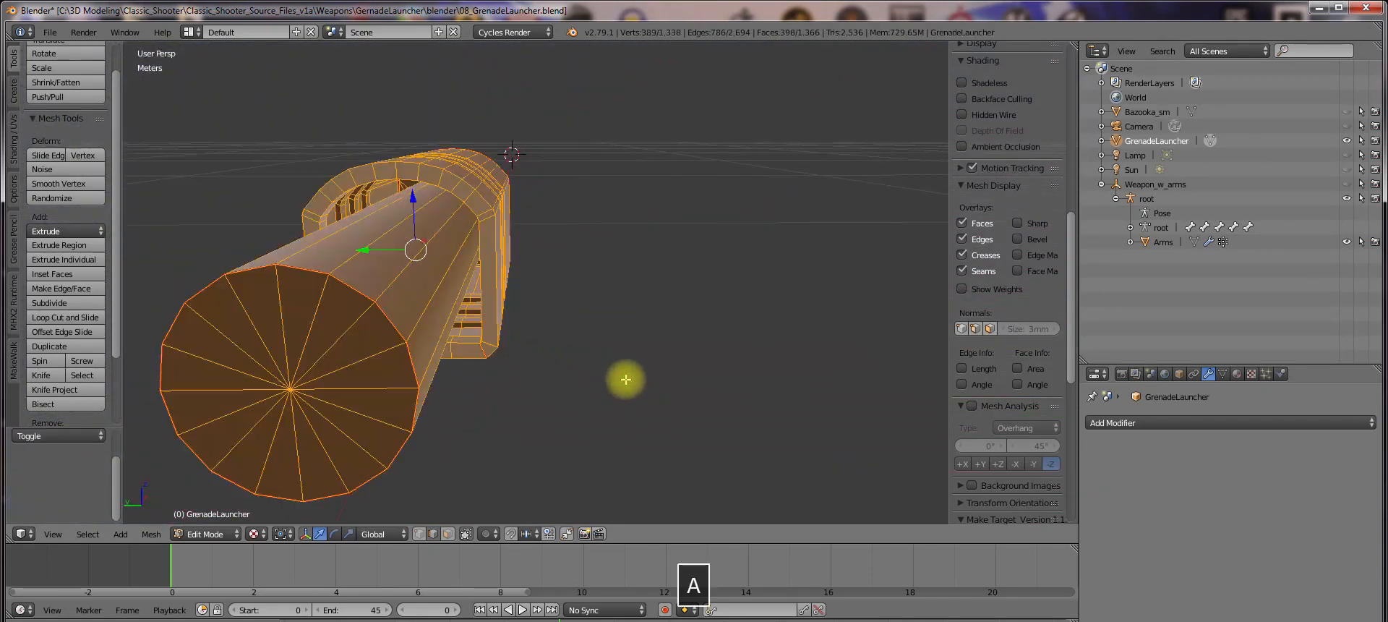
Split the 3D view into two areas and change one of them to the UV/Image Editor
{"action": "left_click_drag", "start_coordinate": [11, 539], "coordinate": [425, 531]}
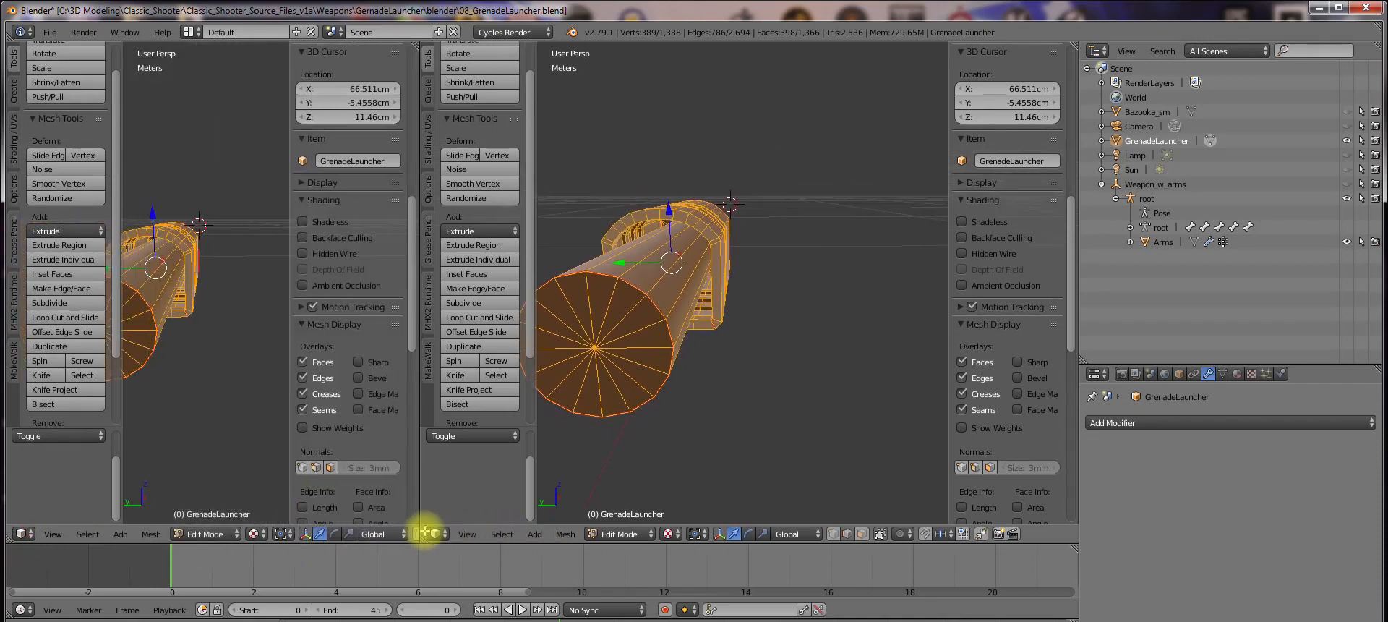
{"action": "left_click", "coordinate": [21, 534]}
{"action": "left_click", "coordinate": [96, 423]}
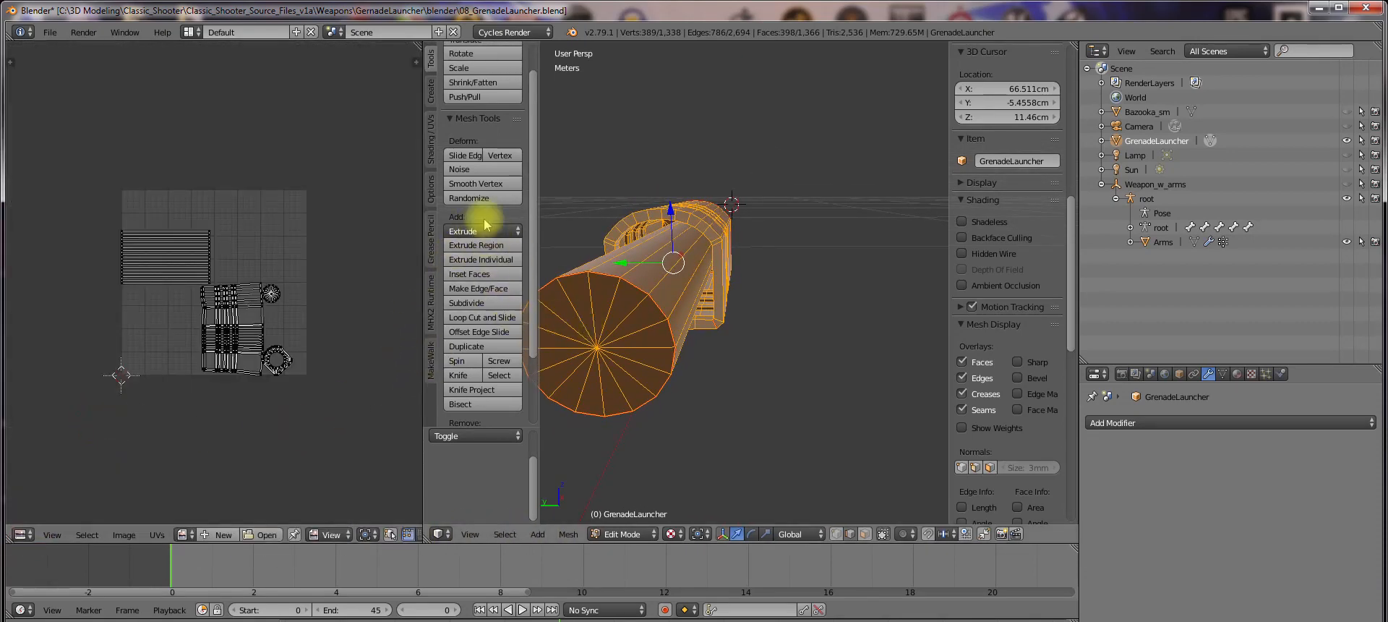
Unwrap the UVs of the selected front barrel section
{"action": "left_click", "coordinate": [433, 143]}
{"action": "left_click", "coordinate": [484, 264]}
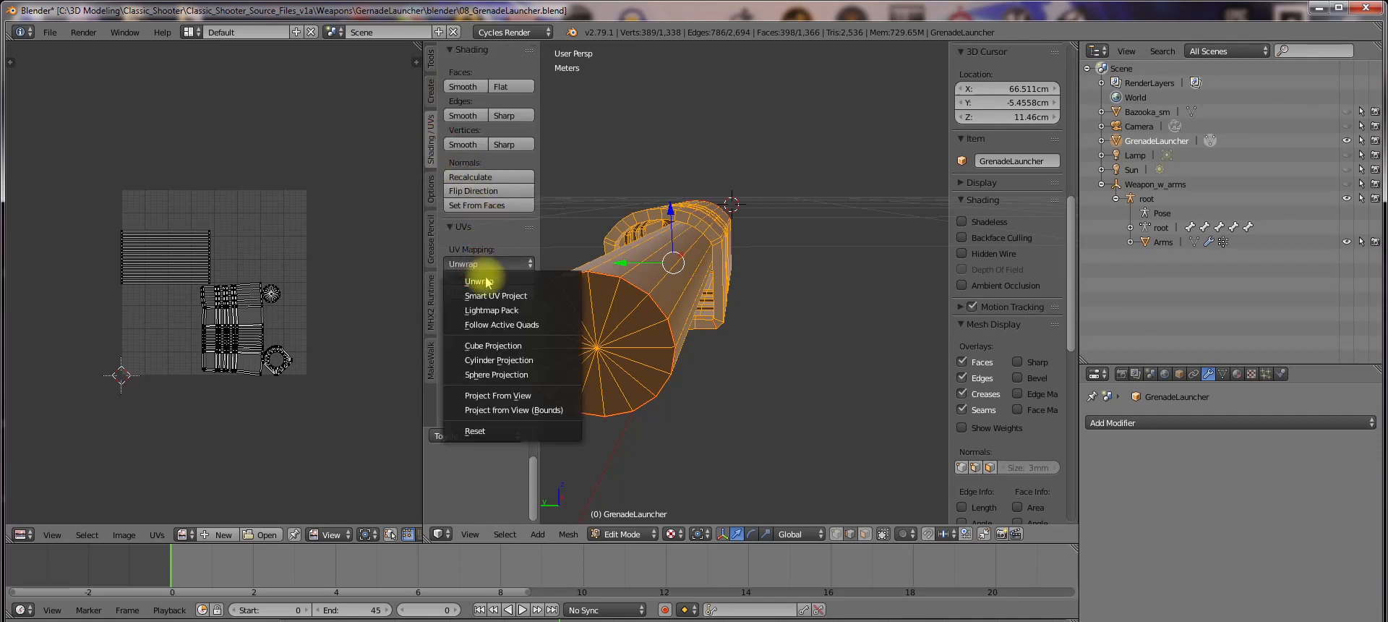
{"action": "left_click", "coordinate": [492, 282]}
{"action": "scroll", "coordinate": [188, 318], "scroll_direction": "up", "scroll_amount": 4}
{"action": "scroll", "coordinate": [177, 329], "scroll_direction": "down", "scroll_amount": 2}
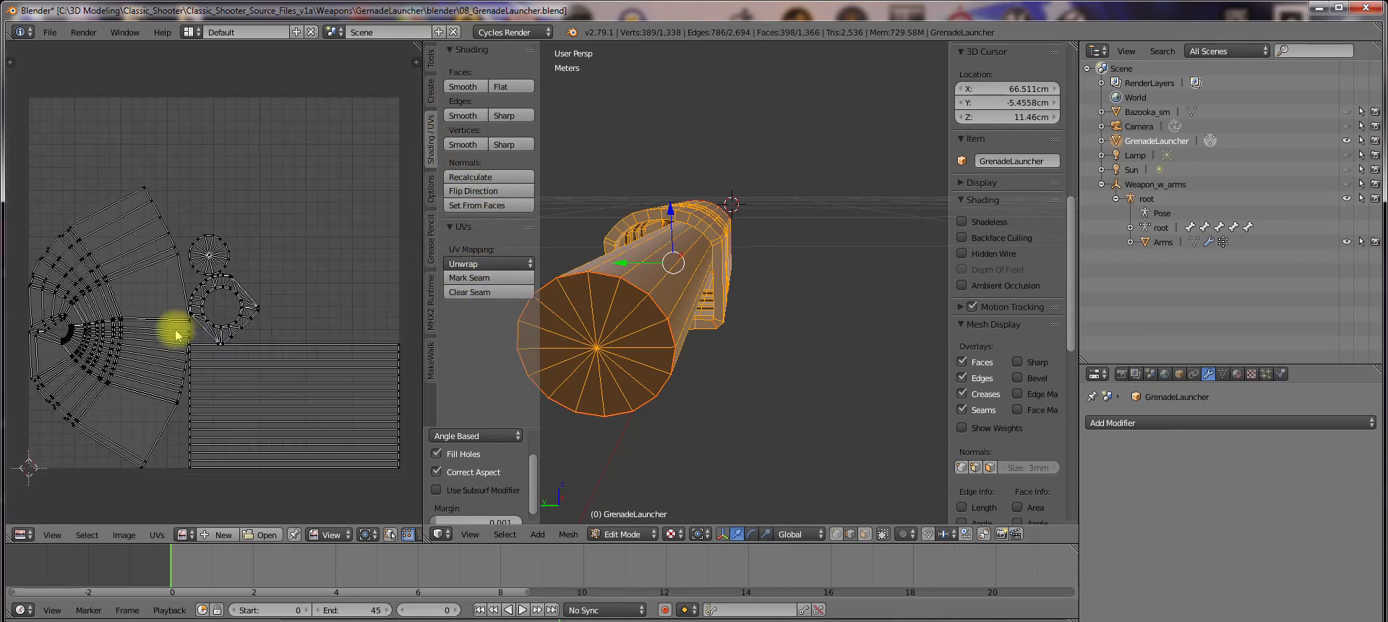
Examine the front section's open end and inner rim against its UV islands to find where seams are needed
{"action": "middle_click_drag", "start_coordinate": [652, 379], "coordinate": [815, 607]}
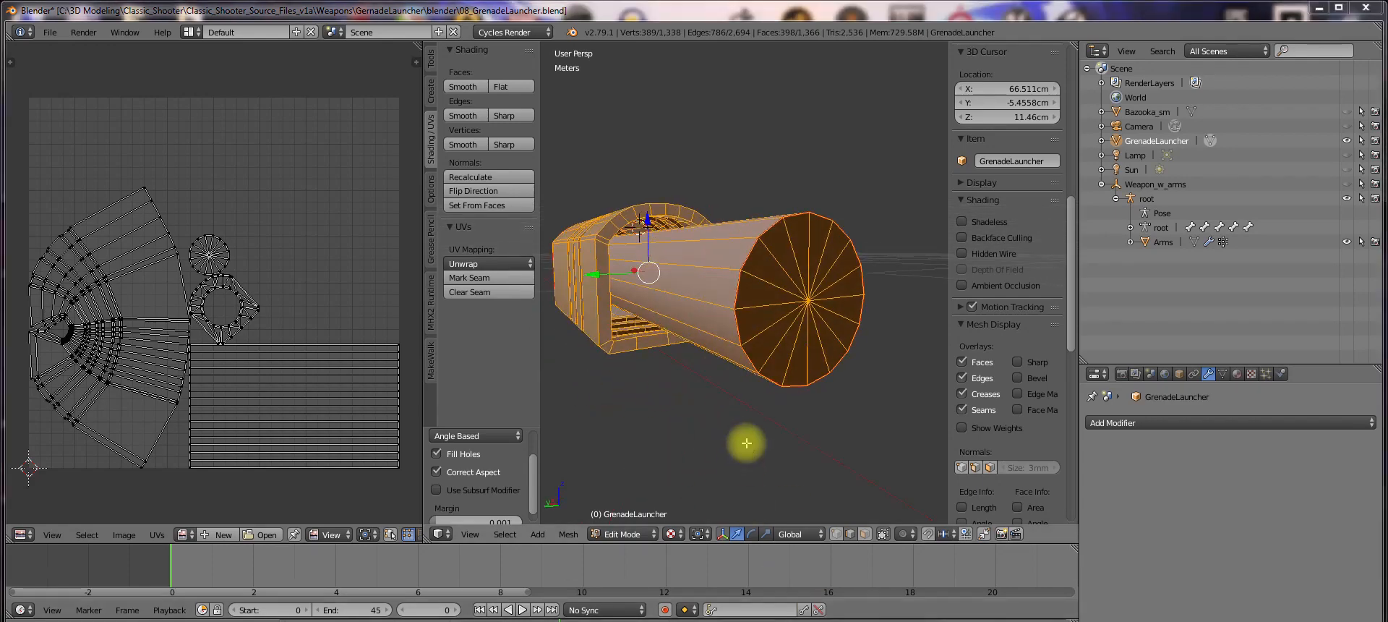
{"action": "middle_click_drag", "start_coordinate": [743, 443], "coordinate": [839, 372]}
{"action": "key", "text": "a"}
{"action": "key", "text": "a"}
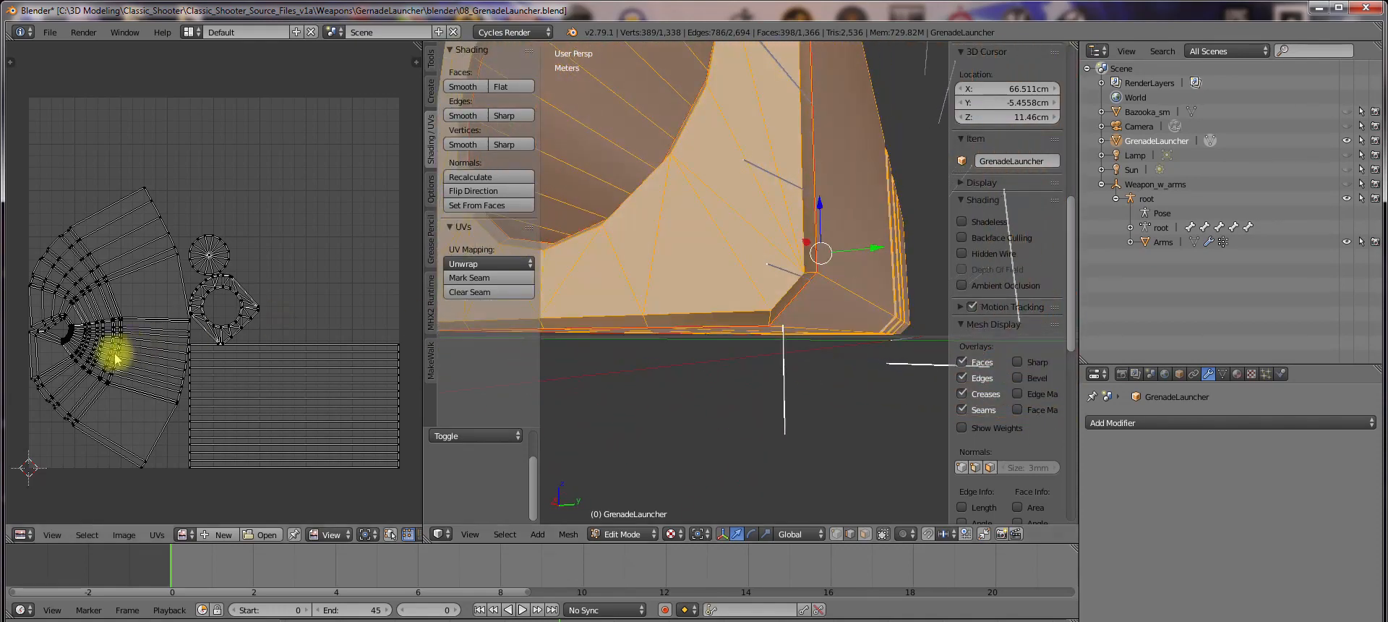
{"action": "scroll", "coordinate": [62, 353], "scroll_direction": "up", "scroll_amount": 4}
{"action": "scroll", "coordinate": [311, 242], "scroll_direction": "up", "scroll_amount": 2}
{"action": "scroll", "coordinate": [311, 242], "scroll_direction": "up", "scroll_amount": 3}
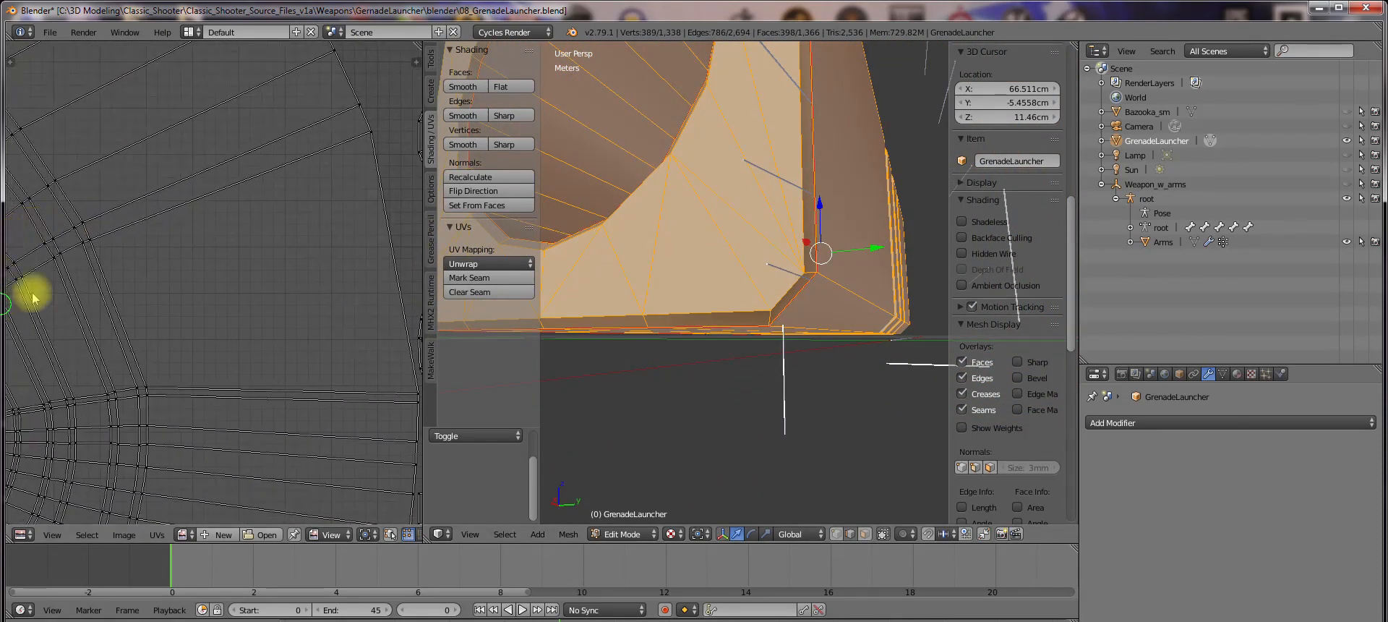
{"action": "scroll", "coordinate": [208, 299], "scroll_direction": "down", "scroll_amount": 5}
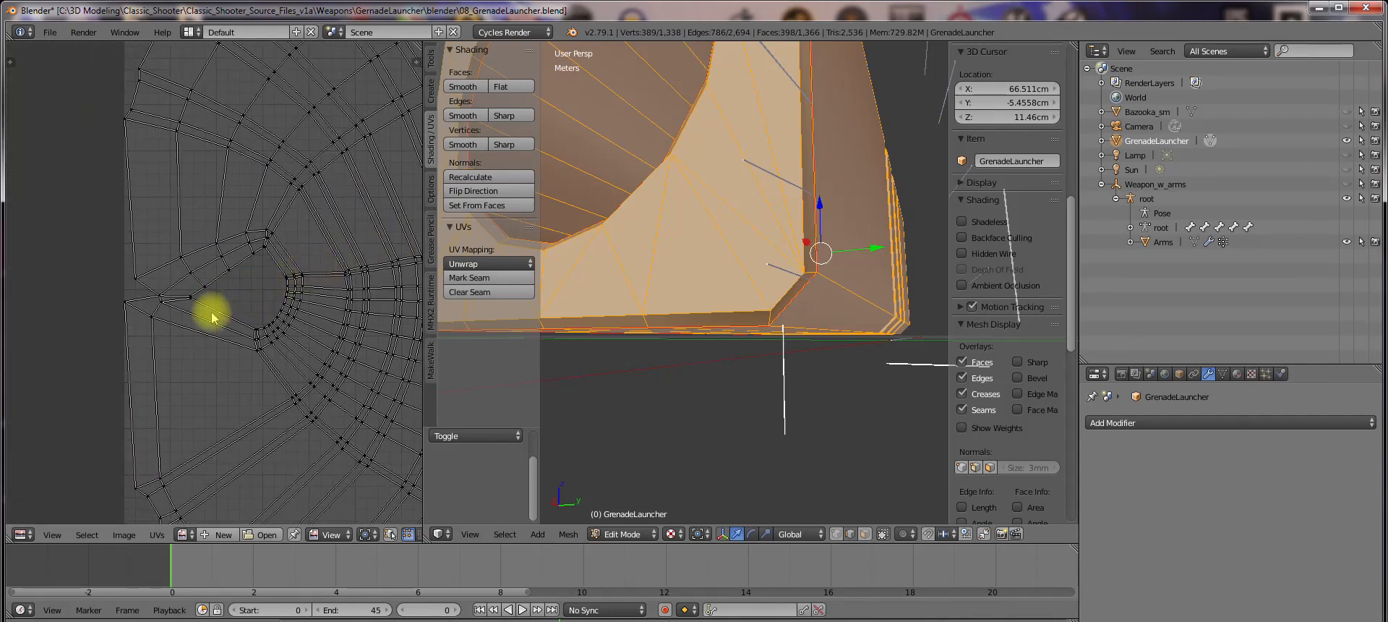
{"action": "scroll", "coordinate": [212, 317], "scroll_direction": "up", "scroll_amount": 3}
{"action": "scroll", "coordinate": [138, 353], "scroll_direction": "up", "scroll_amount": 2}
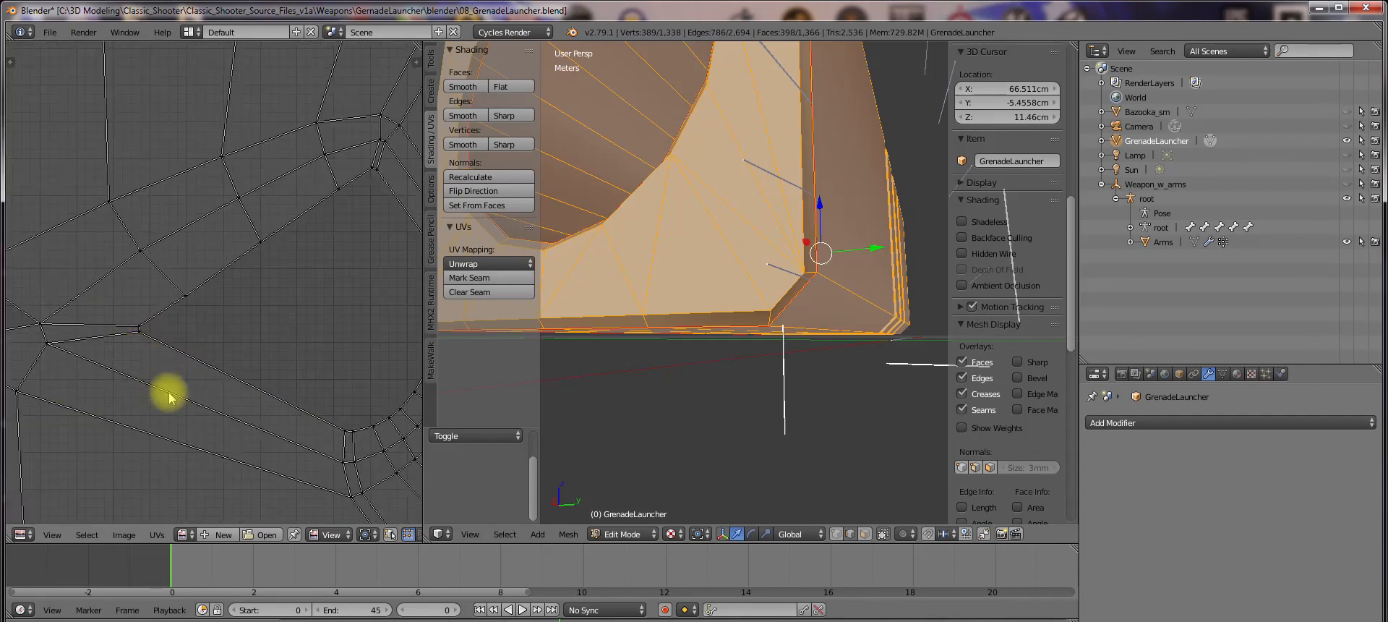
{"action": "scroll", "coordinate": [154, 374], "scroll_direction": "down", "scroll_amount": 4}
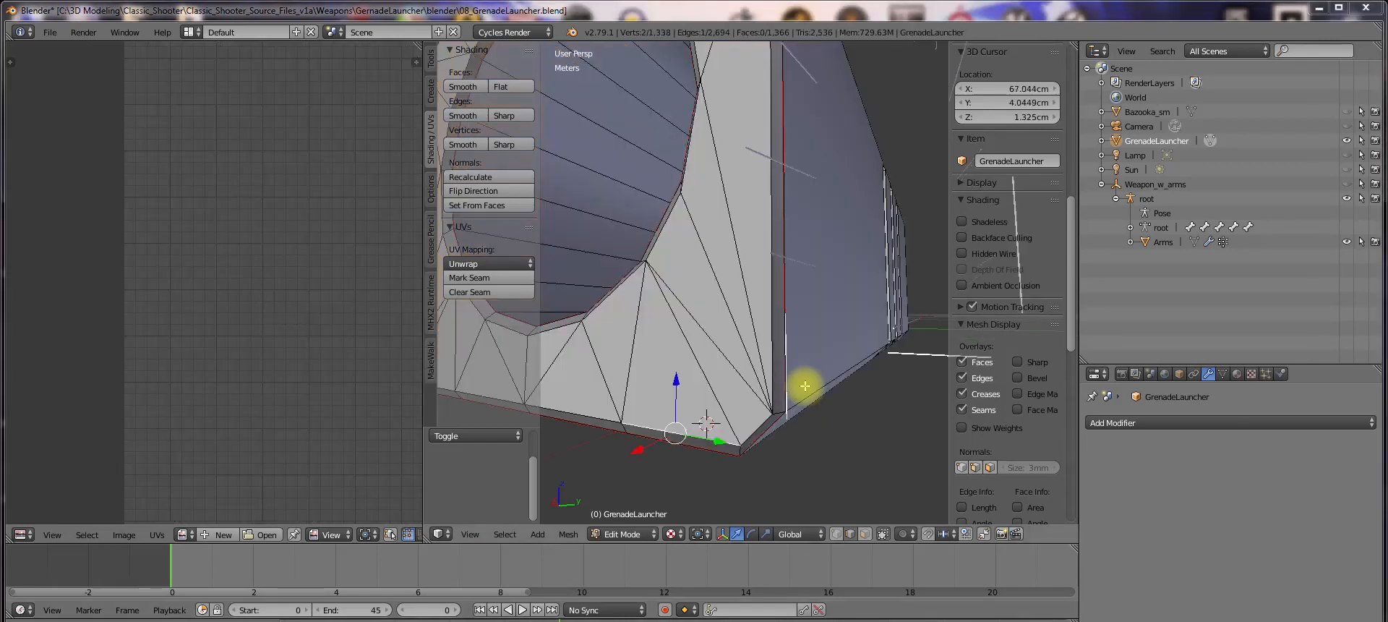
Mark the short lower corner edge at the front barrel section's open end as a seam
{"action": "middle_click_drag", "start_coordinate": [805, 390], "coordinate": [612, 388]}
{"action": "scroll", "coordinate": [675, 381], "scroll_direction": "up", "scroll_amount": 2}
{"action": "scroll", "coordinate": [701, 379], "scroll_direction": "up", "scroll_amount": 3}
{"action": "middle_click_drag", "start_coordinate": [707, 378], "coordinate": [636, 353]}
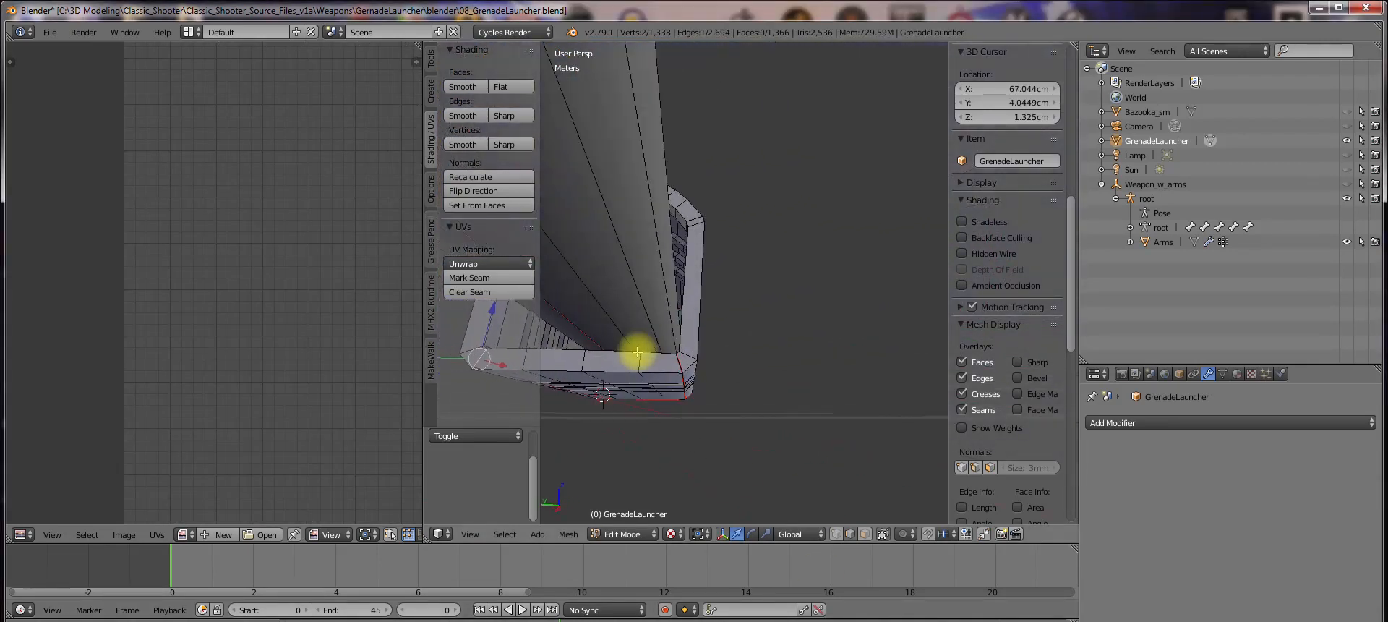
{"action": "scroll", "coordinate": [683, 395], "scroll_direction": "up", "scroll_amount": 2}
{"action": "middle_click_drag", "start_coordinate": [691, 396], "coordinate": [590, 315]}
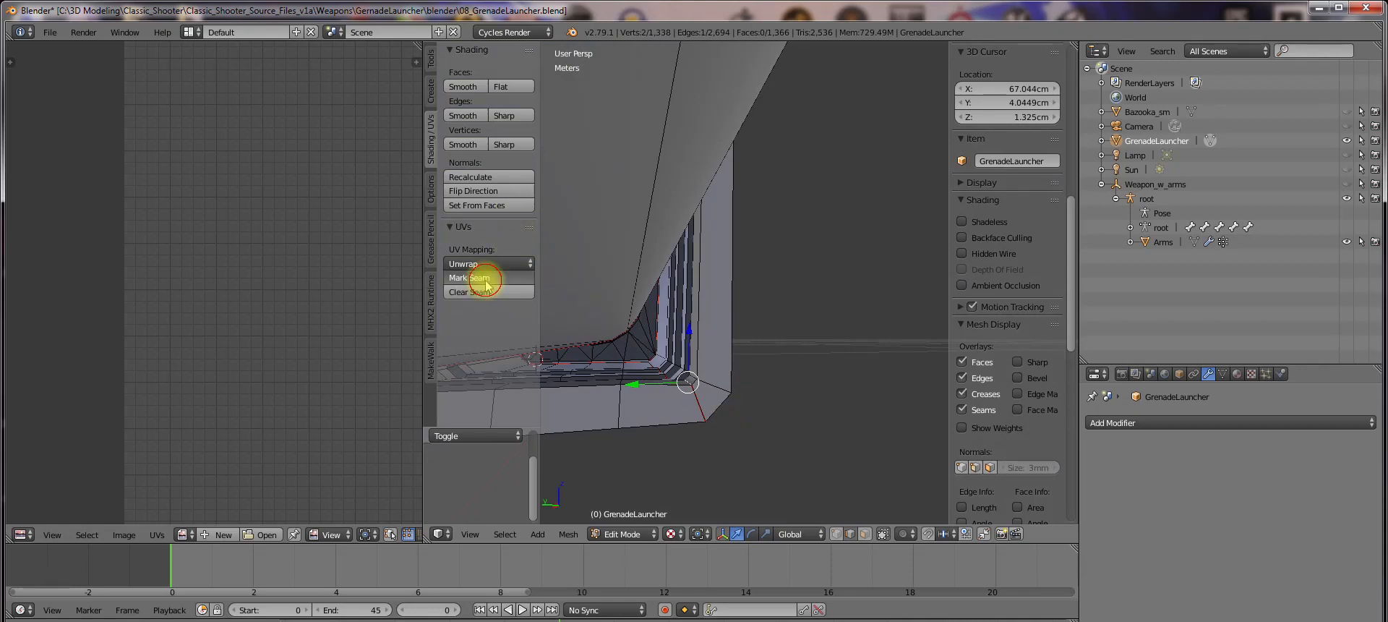
Select the whole visible front barrel section and unwrap its UVs again with the added seams
{"action": "key", "text": "a"}
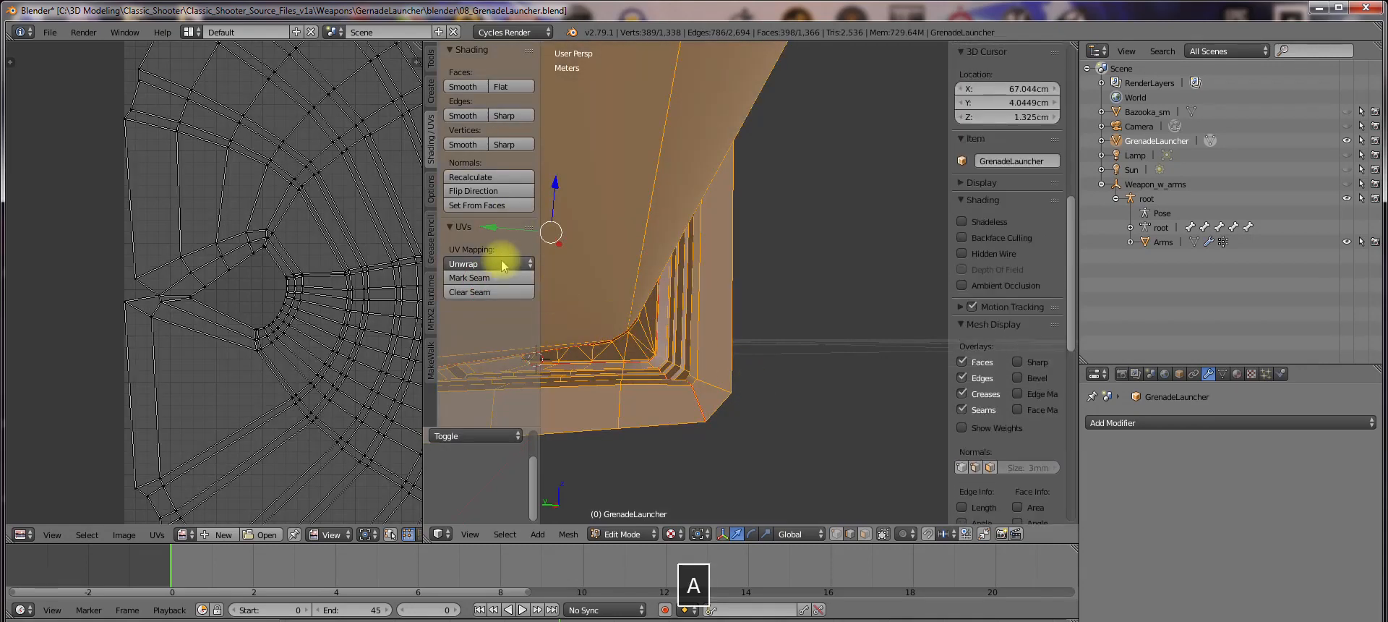
{"action": "left_click", "coordinate": [504, 266]}
{"action": "left_click", "coordinate": [498, 274]}
{"action": "scroll", "coordinate": [326, 326], "scroll_direction": "down", "scroll_amount": 2}
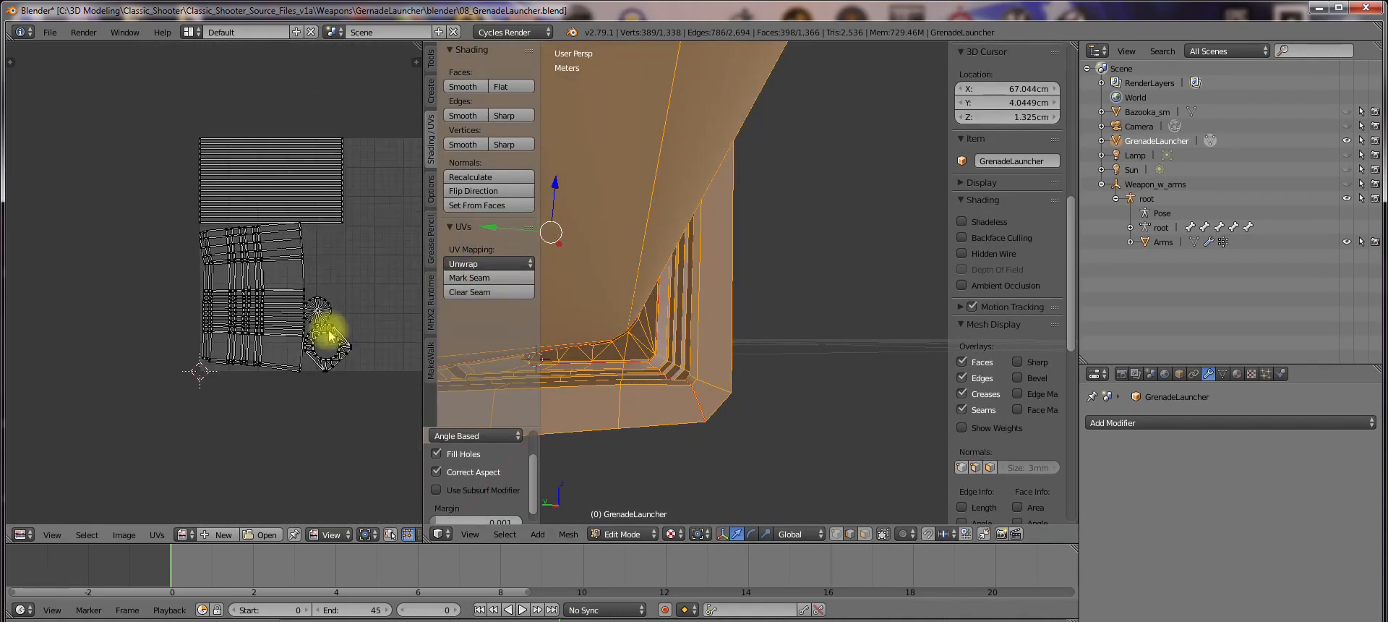
{"action": "scroll", "coordinate": [329, 334], "scroll_direction": "up", "scroll_amount": 3}
{"action": "scroll", "coordinate": [706, 319], "scroll_direction": "down", "scroll_amount": 6}
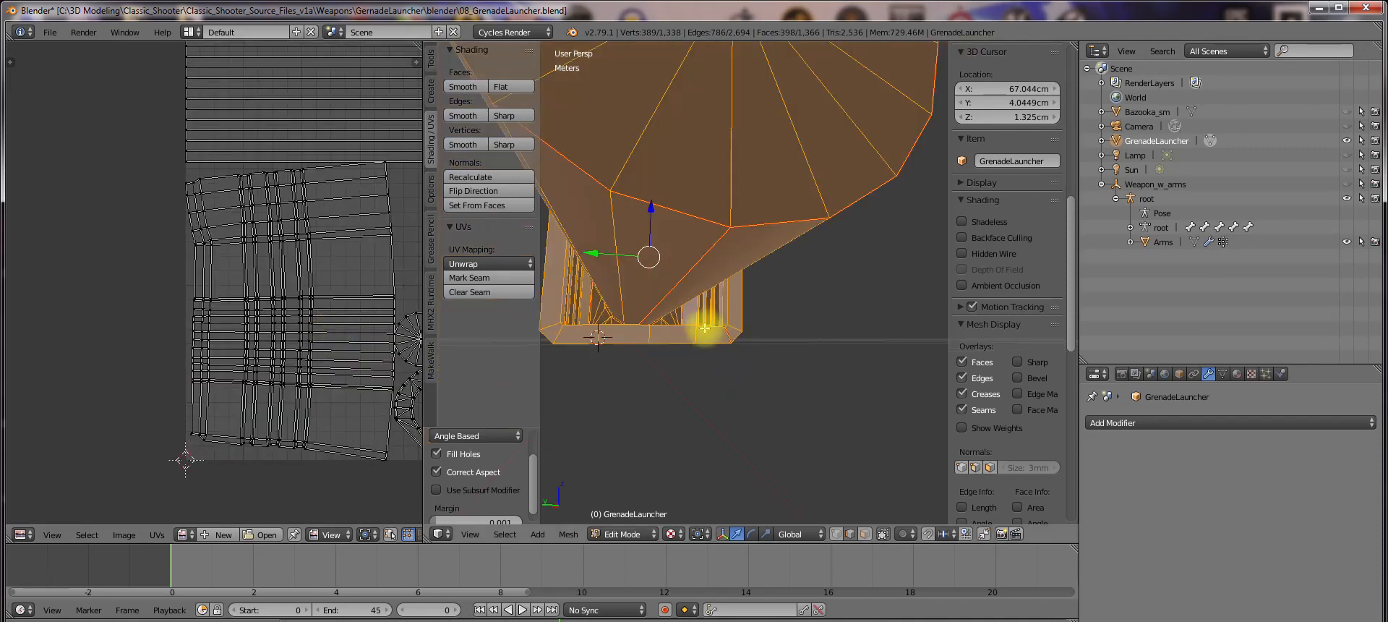
Deselect the front barrel section and reveal all the hidden parts of the grenade launcher
{"action": "key", "text": "a"}
{"action": "middle_click_drag", "start_coordinate": [666, 335], "coordinate": [730, 346]}
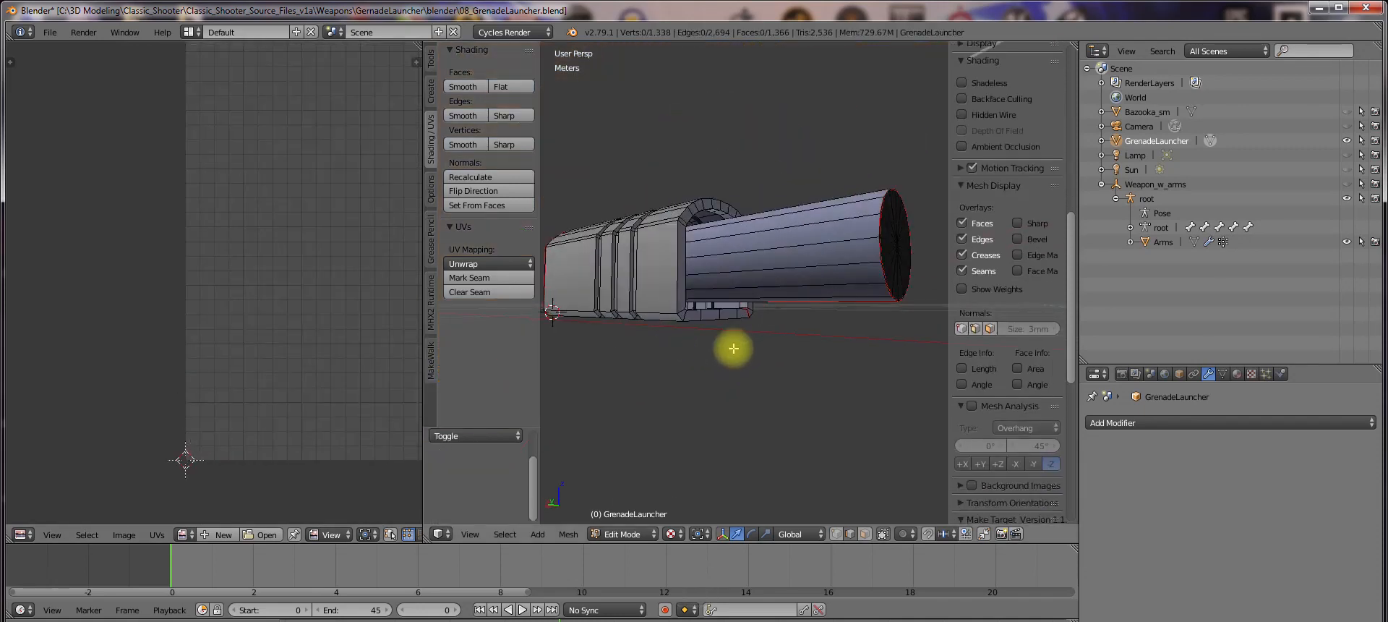
{"action": "key", "text": "alt+h"}
{"action": "scroll", "coordinate": [731, 343], "scroll_direction": "down", "scroll_amount": 5}
{"action": "key", "text": "a"}
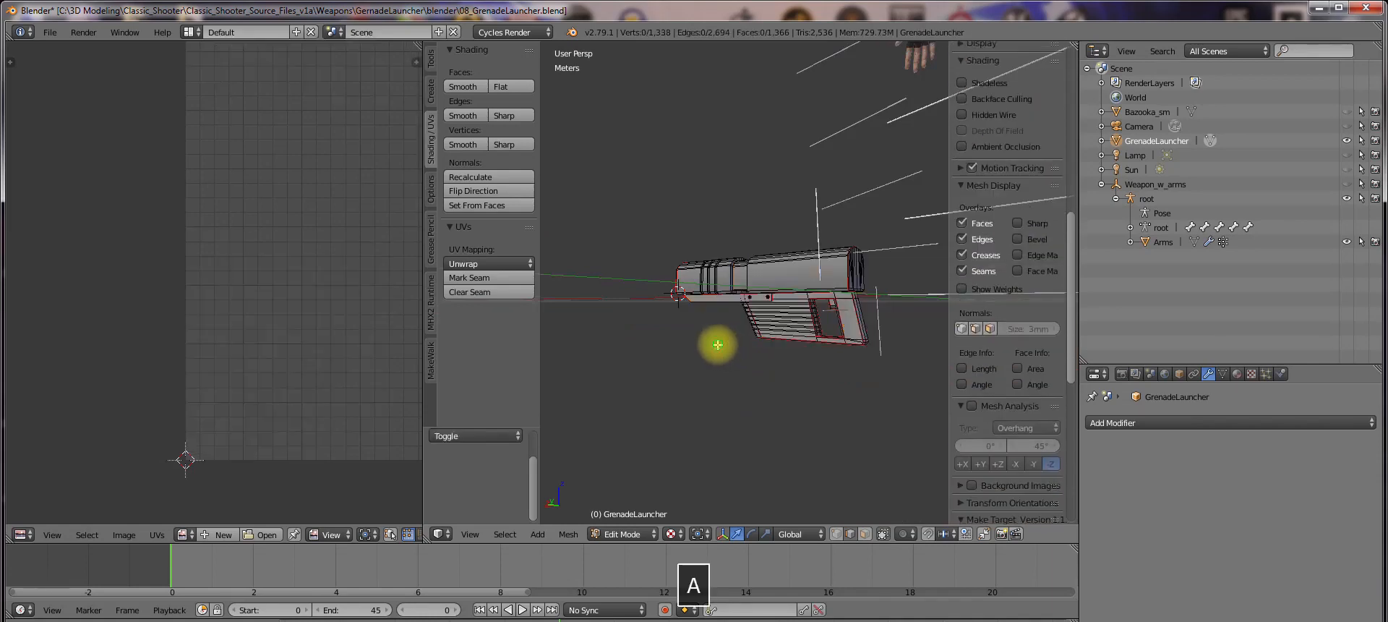
{"action": "mouse_move", "coordinate": [716, 341]}
{"action": "middle_mouse_down"}
{"action": "mouse_move", "coordinate": [784, 356]}
{"action": "mouse_move", "coordinate": [738, 346]}
{"action": "middle_mouse_up"}
Select the entire grenade launcher mesh and unwrap all its UVs together
{"action": "key", "text": "a"}
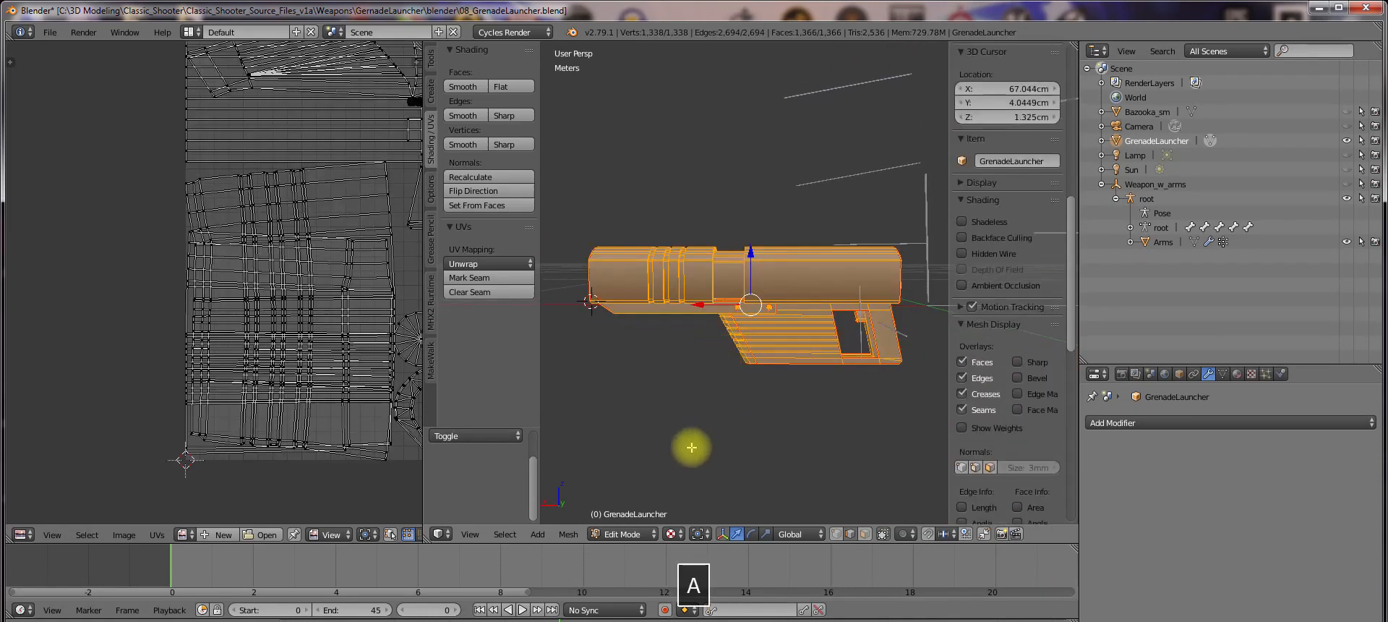
{"action": "left_click", "coordinate": [489, 263]}
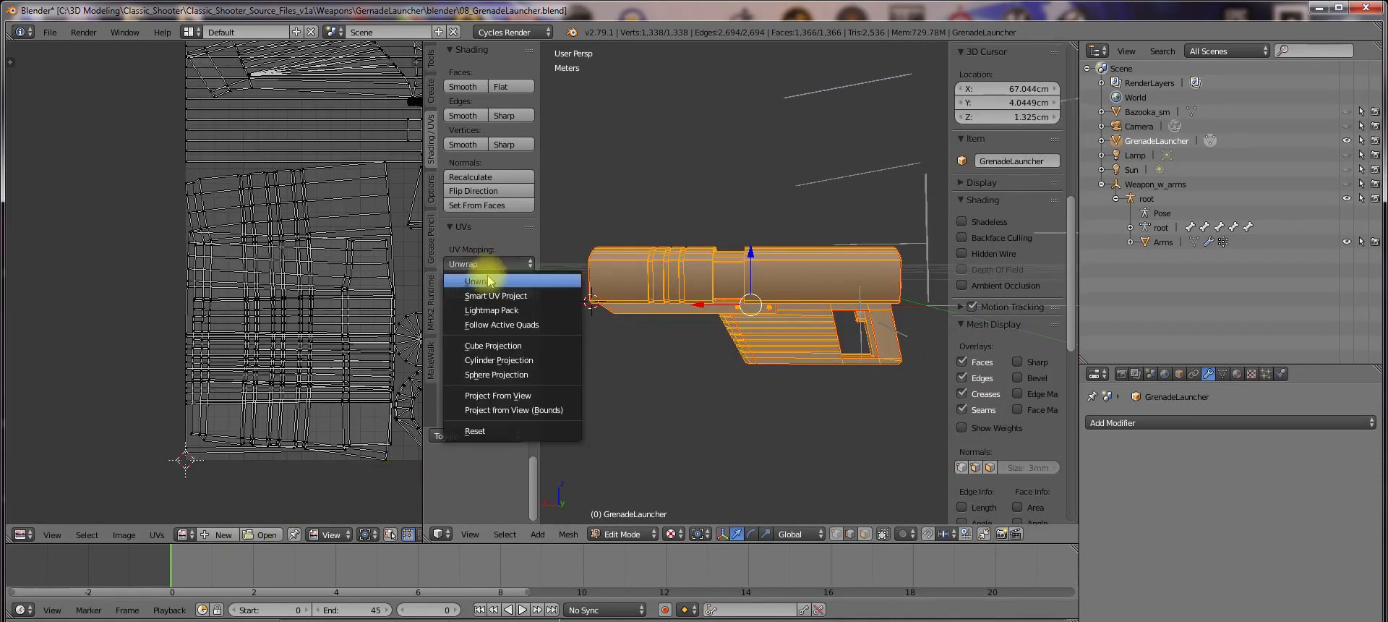
{"action": "left_click", "coordinate": [486, 269]}
{"action": "scroll", "coordinate": [323, 267], "scroll_direction": "up", "scroll_amount": 3}
{"action": "scroll", "coordinate": [329, 257], "scroll_direction": "down", "scroll_amount": 2}
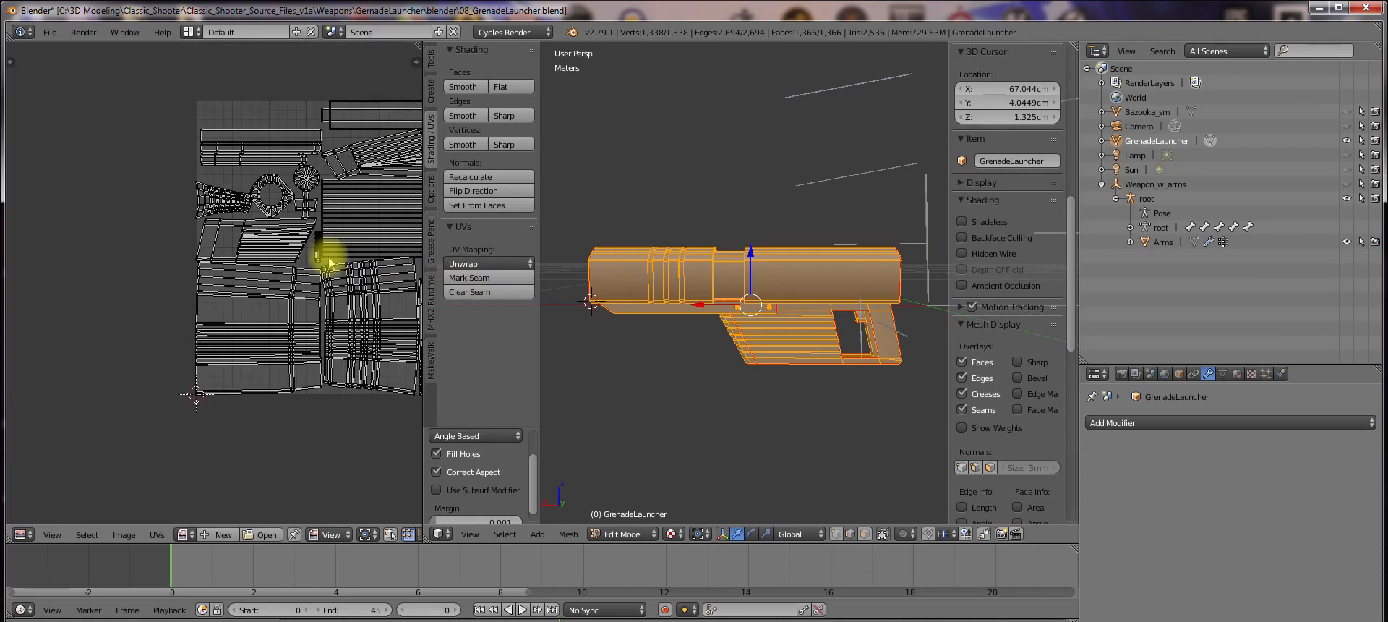
Examine the launcher's complete UV layout, especially the fan-shaped island whose edges converge near one point
{"action": "middle_click_drag", "start_coordinate": [335, 263], "coordinate": [261, 284]}
{"action": "scroll", "coordinate": [353, 177], "scroll_direction": "up", "scroll_amount": 4}
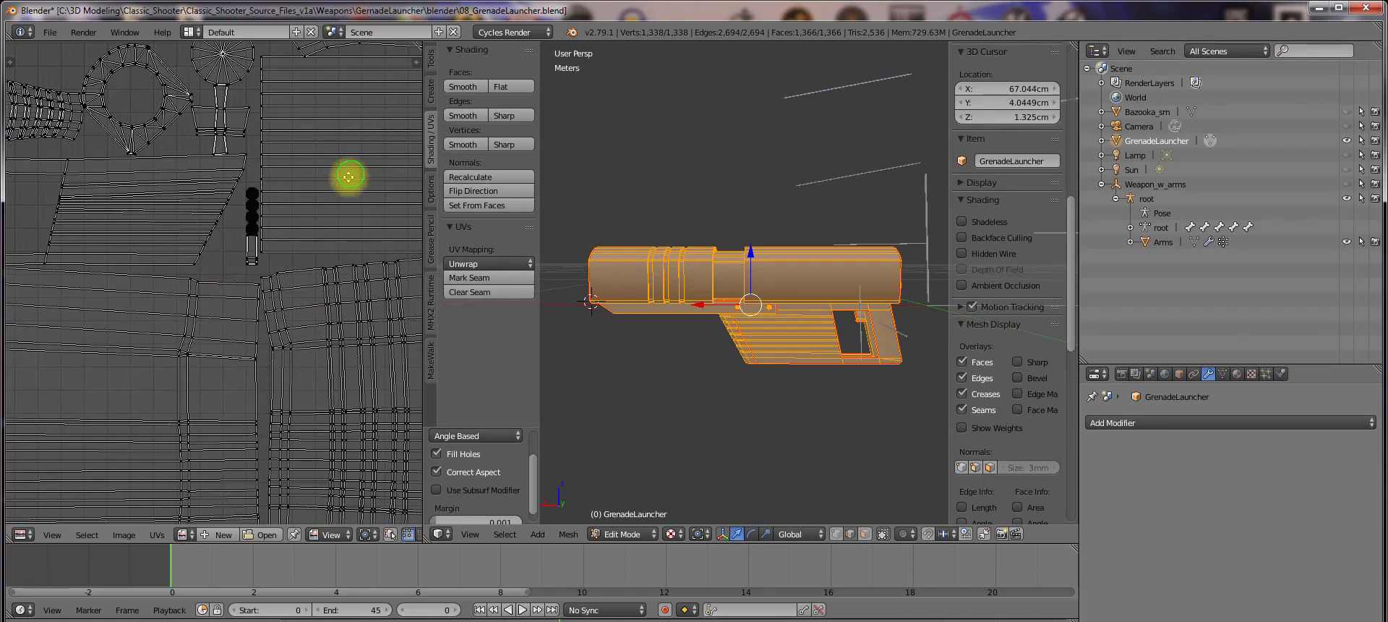
{"action": "middle_click_drag", "start_coordinate": [348, 176], "coordinate": [261, 338]}
{"action": "scroll", "coordinate": [338, 161], "scroll_direction": "up", "scroll_amount": 3}
{"action": "middle_click_drag", "start_coordinate": [333, 170], "coordinate": [239, 298]}
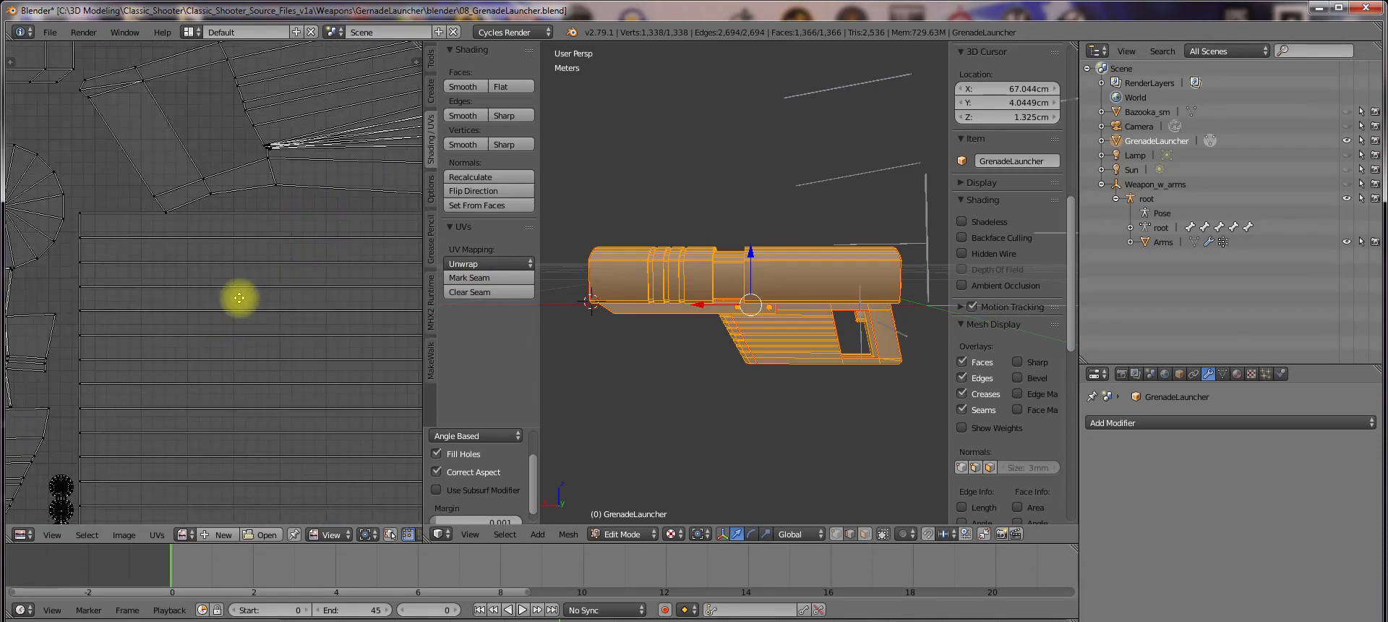
{"action": "middle_click_drag", "start_coordinate": [308, 151], "coordinate": [167, 273]}
{"action": "scroll", "coordinate": [168, 274], "scroll_direction": "up", "scroll_amount": 5}
{"action": "scroll", "coordinate": [167, 283], "scroll_direction": "down", "scroll_amount": 1}
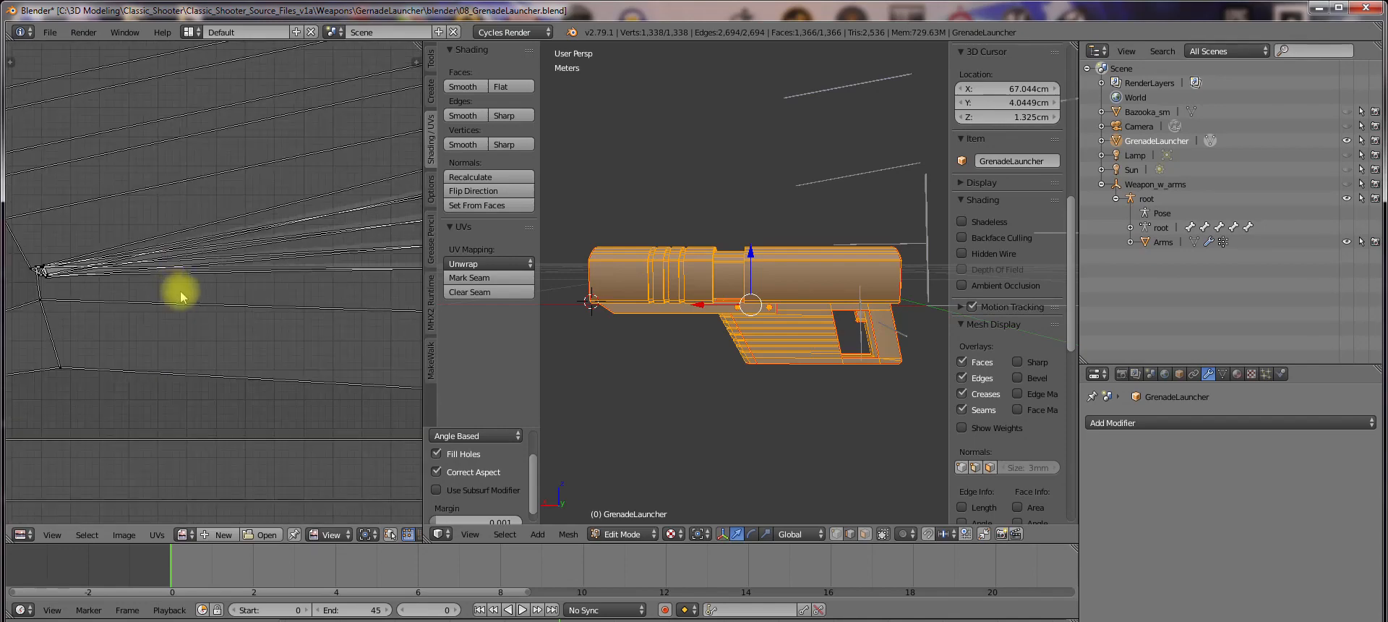
{"action": "scroll", "coordinate": [201, 248], "scroll_direction": "down", "scroll_amount": 5}
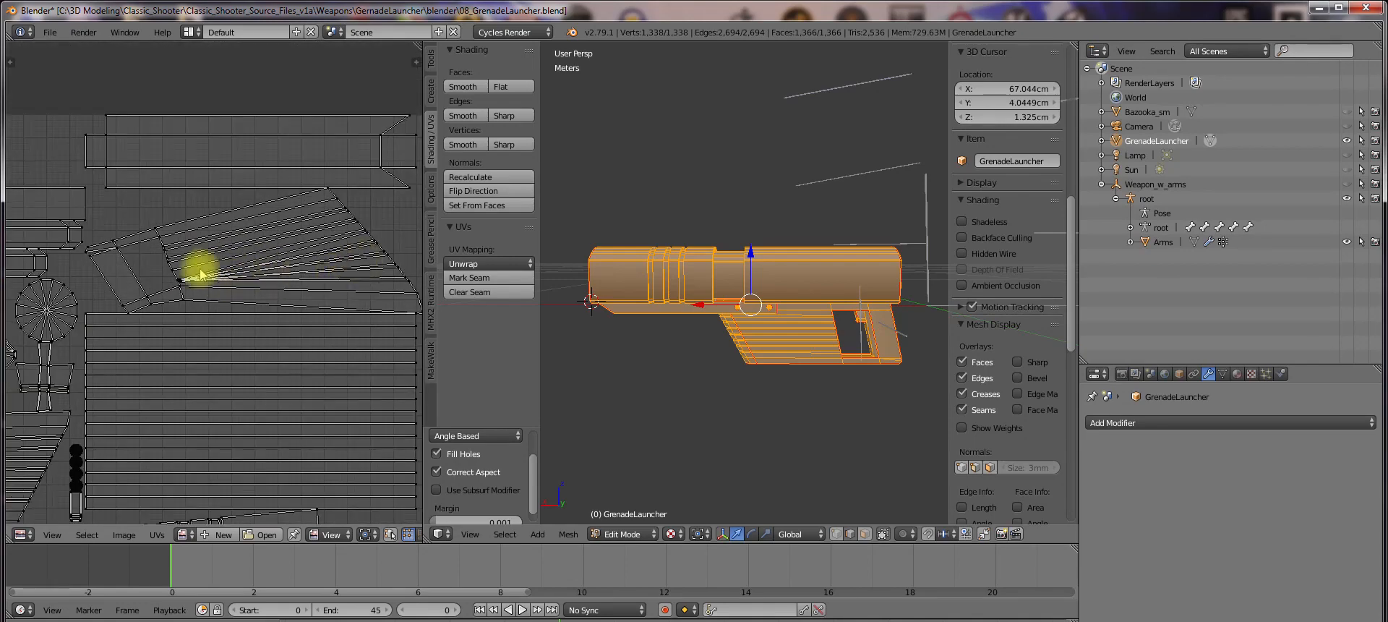
{"action": "scroll", "coordinate": [202, 273], "scroll_direction": "down", "scroll_amount": 3}
{"action": "scroll", "coordinate": [206, 287], "scroll_direction": "up", "scroll_amount": 4}
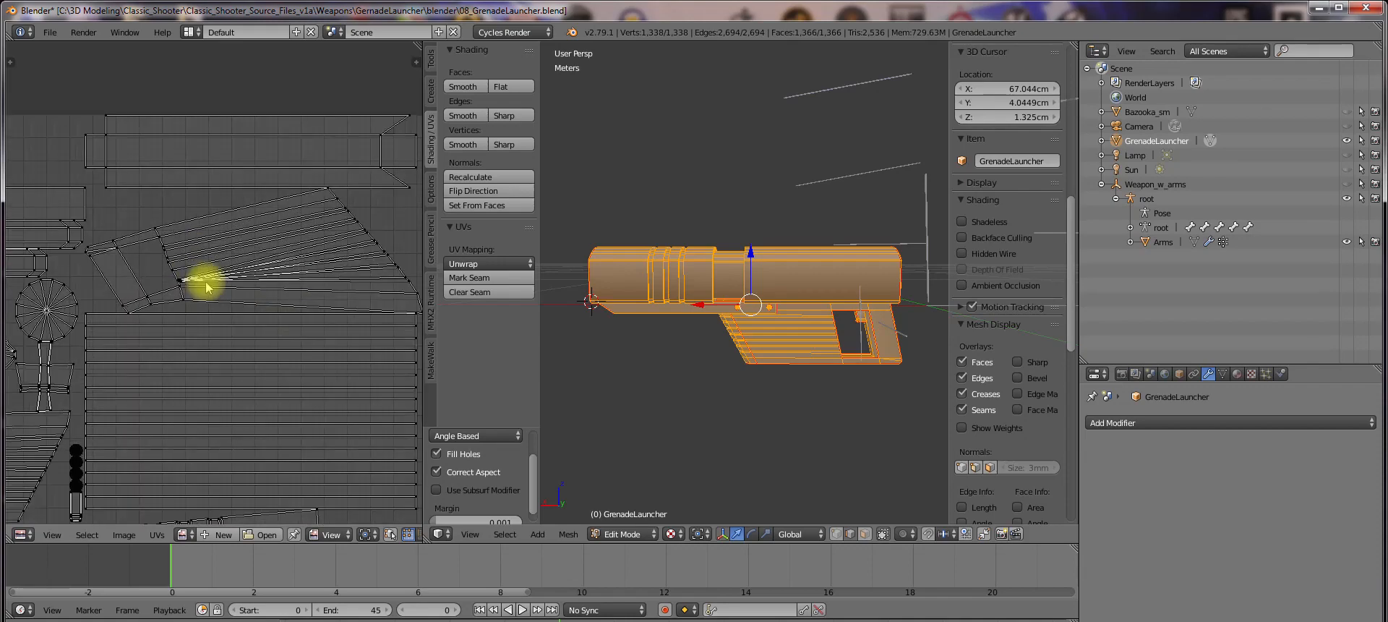
{"action": "scroll", "coordinate": [196, 287], "scroll_direction": "down", "scroll_amount": 4}
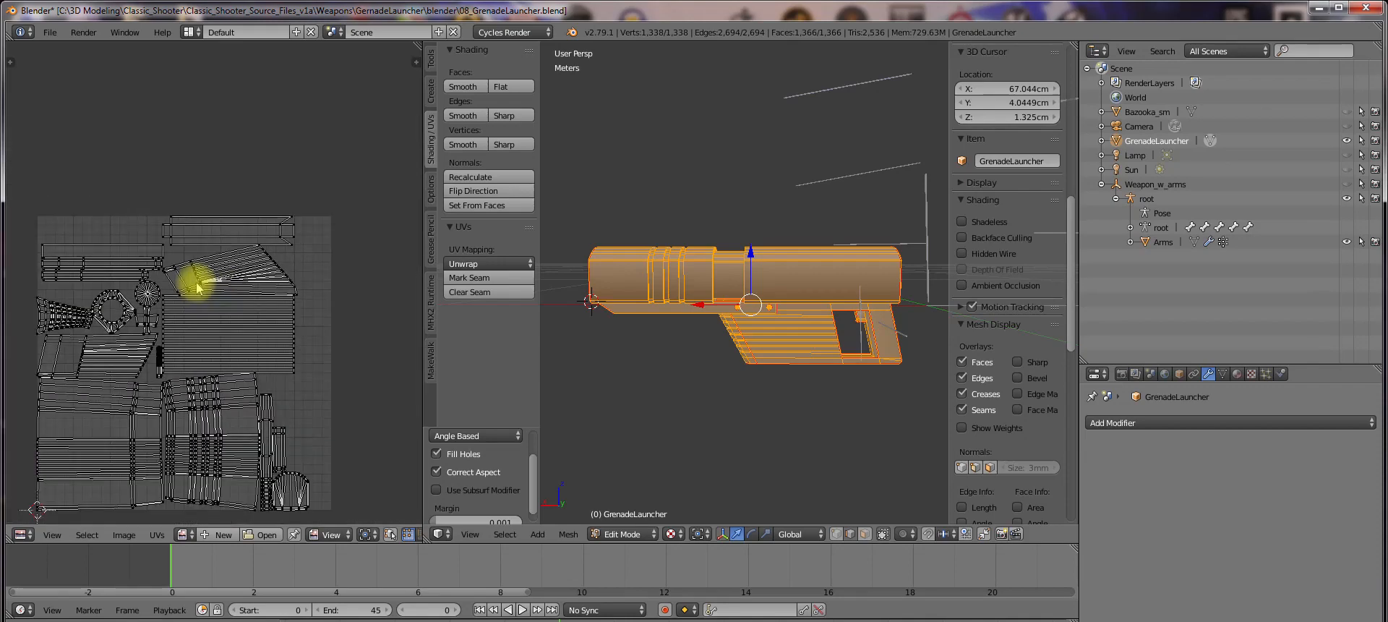
{"action": "scroll", "coordinate": [145, 295], "scroll_direction": "up", "scroll_amount": 4}
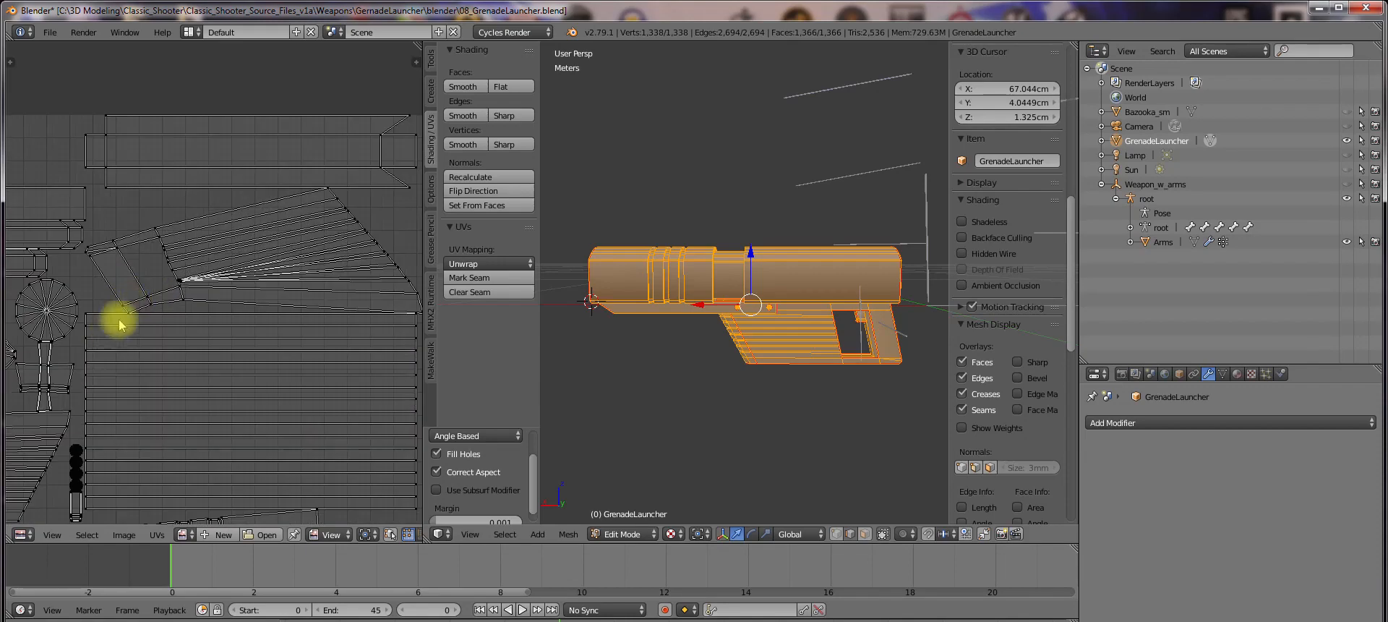
{"action": "middle_click_drag", "start_coordinate": [312, 255], "coordinate": [211, 261]}
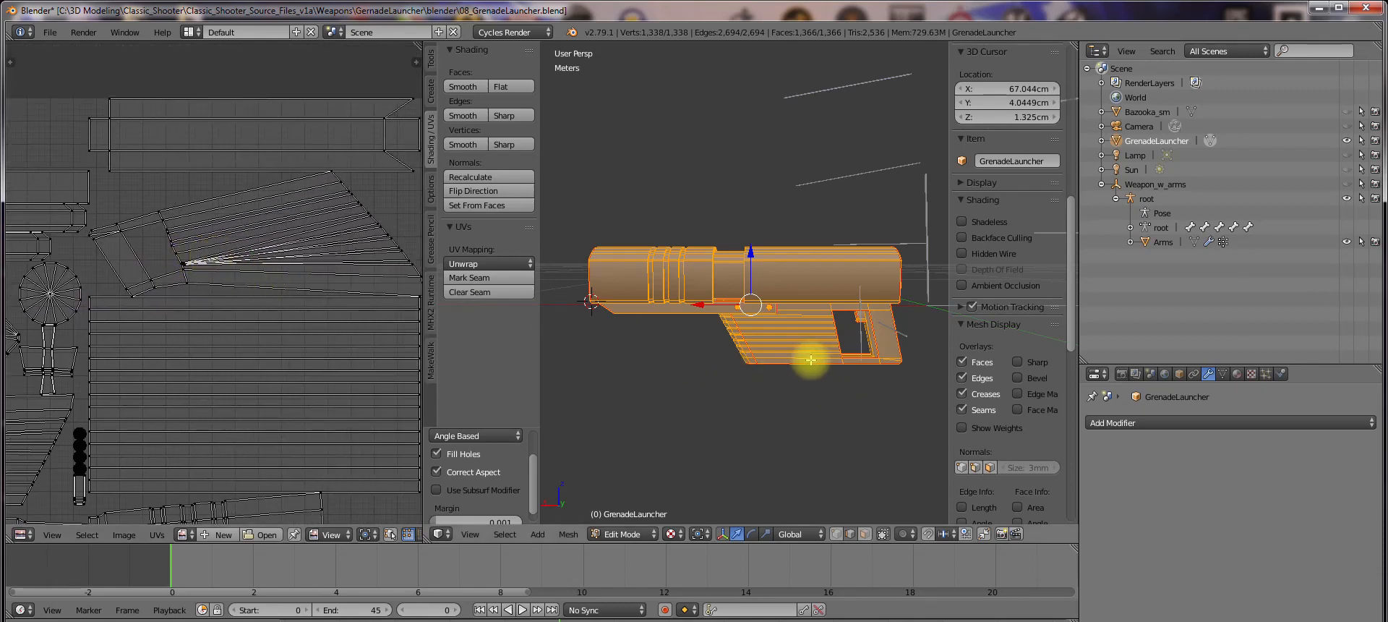
Select only the connected grip geometry so that just its islands show in the UV layout
{"action": "scroll", "coordinate": [810, 360], "scroll_direction": "up", "scroll_amount": 3}
{"action": "middle_click_drag", "start_coordinate": [804, 367], "coordinate": [606, 335]}
{"action": "scroll", "coordinate": [727, 336], "scroll_direction": "up", "scroll_amount": 5}
{"action": "scroll", "coordinate": [716, 334], "scroll_direction": "down", "scroll_amount": 5}
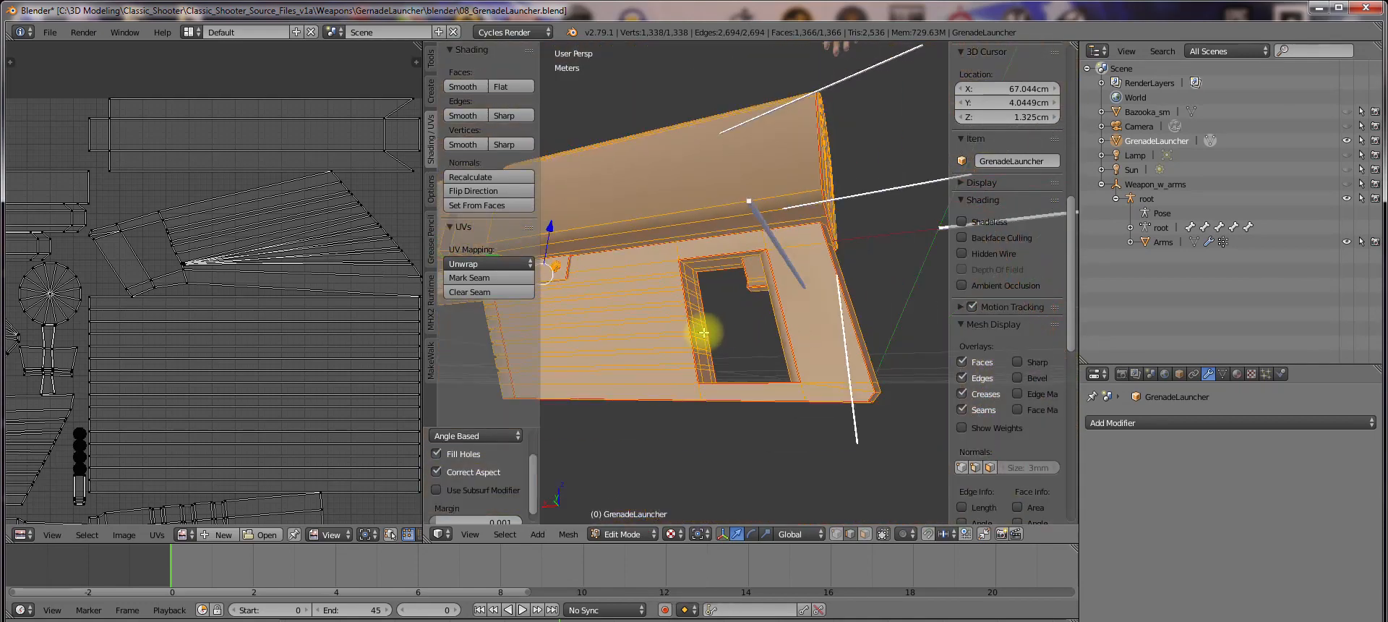
{"action": "scroll", "coordinate": [266, 325], "scroll_direction": "down", "scroll_amount": 2}
{"action": "middle_click_drag", "start_coordinate": [290, 357], "coordinate": [308, 292], "text": "shift"}
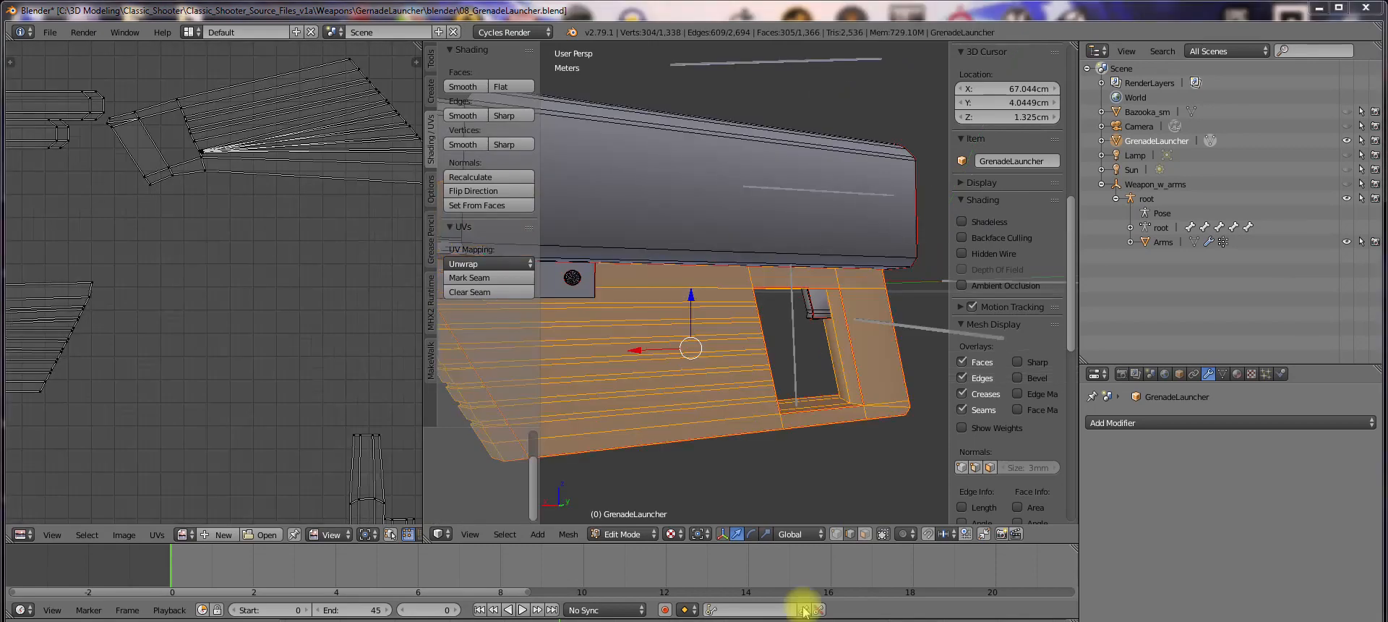
{"action": "middle_click_drag", "start_coordinate": [641, 358], "coordinate": [672, 336]}
{"action": "scroll", "coordinate": [701, 332], "scroll_direction": "down", "scroll_amount": 4}
{"action": "scroll", "coordinate": [310, 256], "scroll_direction": "down", "scroll_amount": 3}
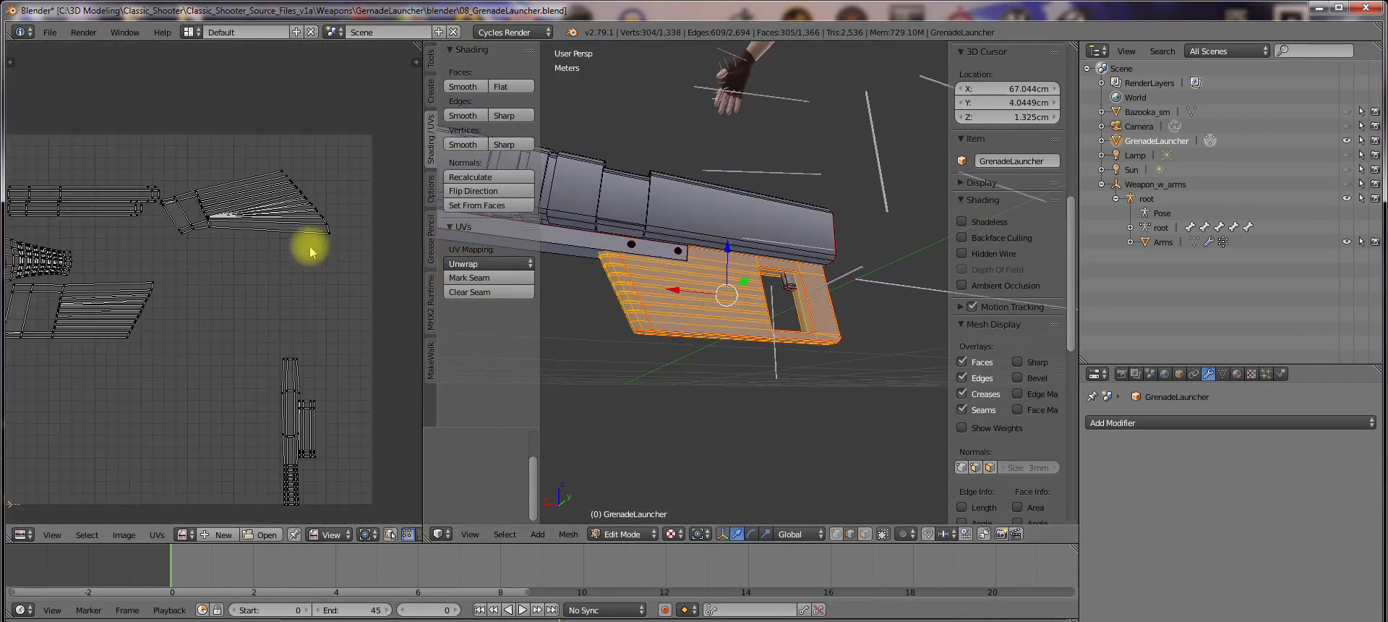
Examine the converging edges of the grip's UV island against the grip's side around the rectangular opening
{"action": "middle_click_drag", "start_coordinate": [302, 247], "coordinate": [294, 316], "text": "shift"}
{"action": "scroll", "coordinate": [261, 306], "scroll_direction": "up", "scroll_amount": 4}
{"action": "scroll", "coordinate": [258, 305], "scroll_direction": "up", "scroll_amount": 8}
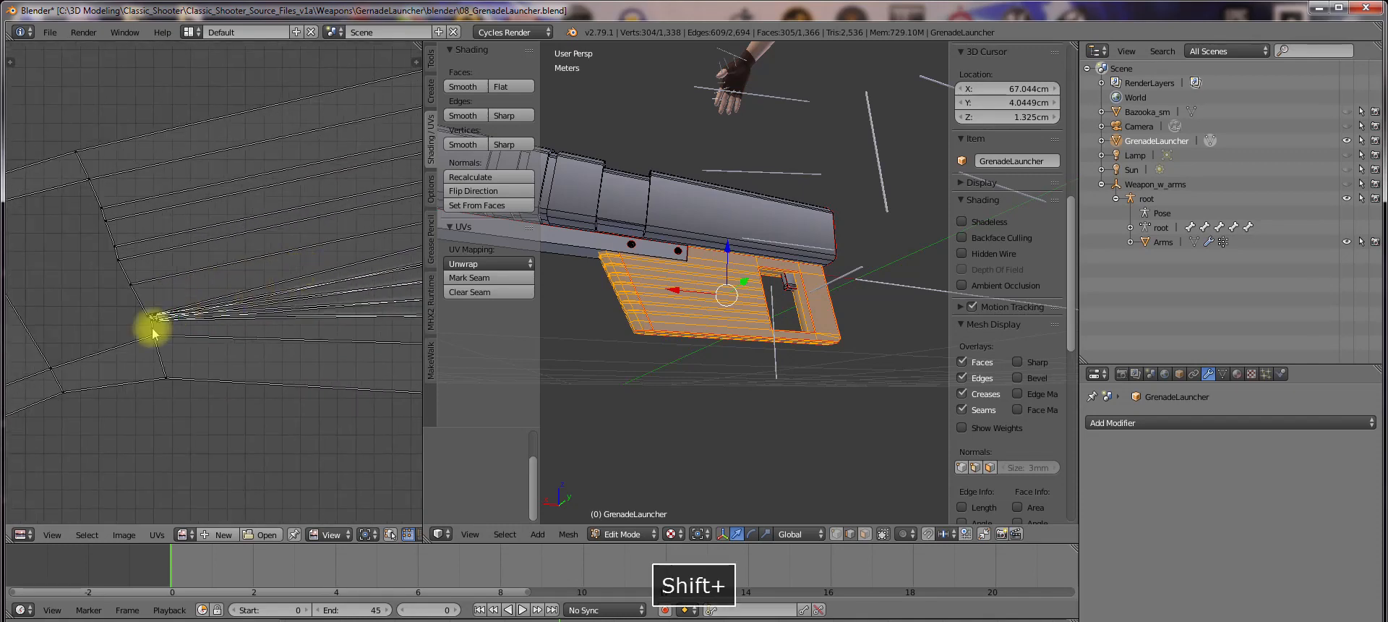
{"action": "scroll", "coordinate": [152, 329], "scroll_direction": "up", "scroll_amount": 2}
{"action": "scroll", "coordinate": [331, 286], "scroll_direction": "up", "scroll_amount": 1}
{"action": "scroll", "coordinate": [669, 327], "scroll_direction": "down", "scroll_amount": 3}
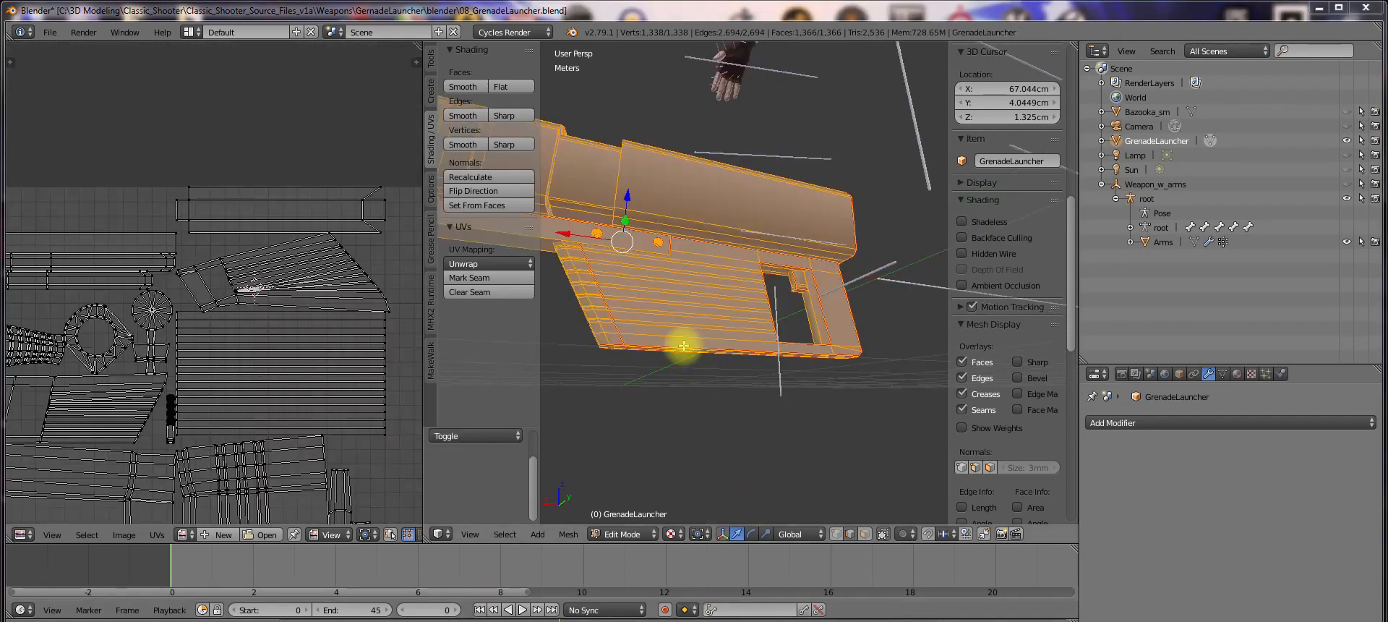
{"action": "scroll", "coordinate": [694, 336], "scroll_direction": "up", "scroll_amount": 3}
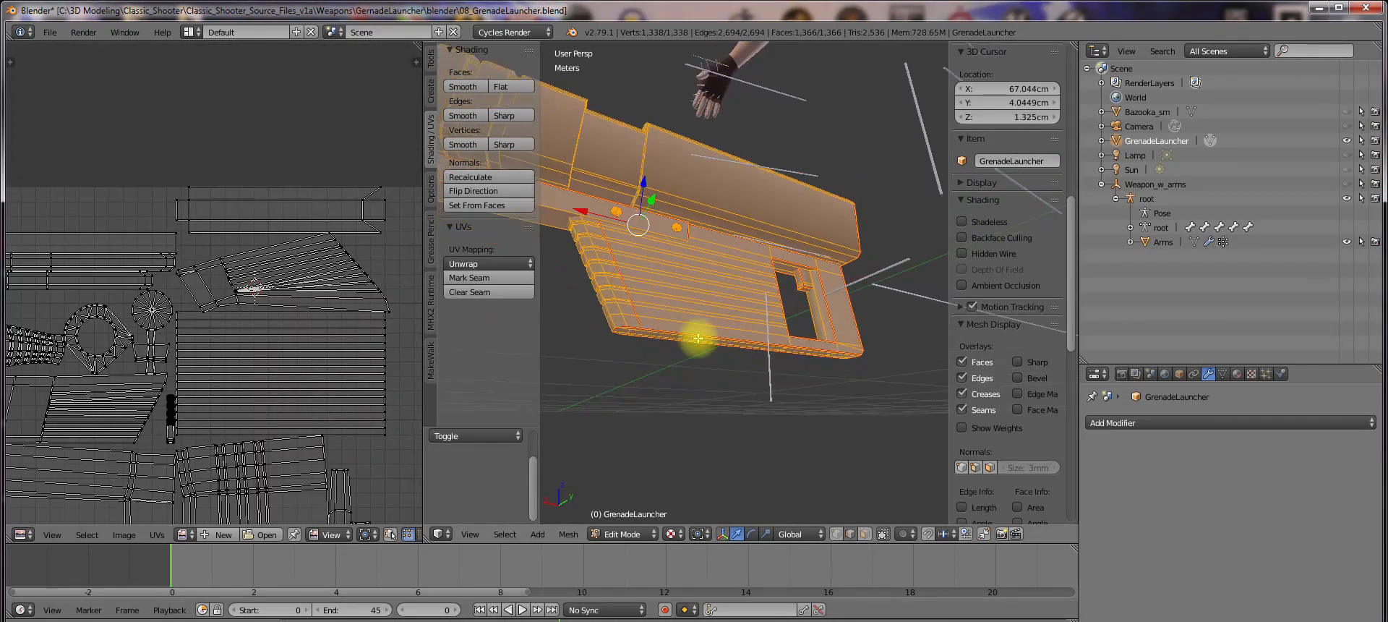
{"action": "scroll", "coordinate": [651, 329], "scroll_direction": "up", "scroll_amount": 1}
{"action": "scroll", "coordinate": [631, 322], "scroll_direction": "down", "scroll_amount": 1}
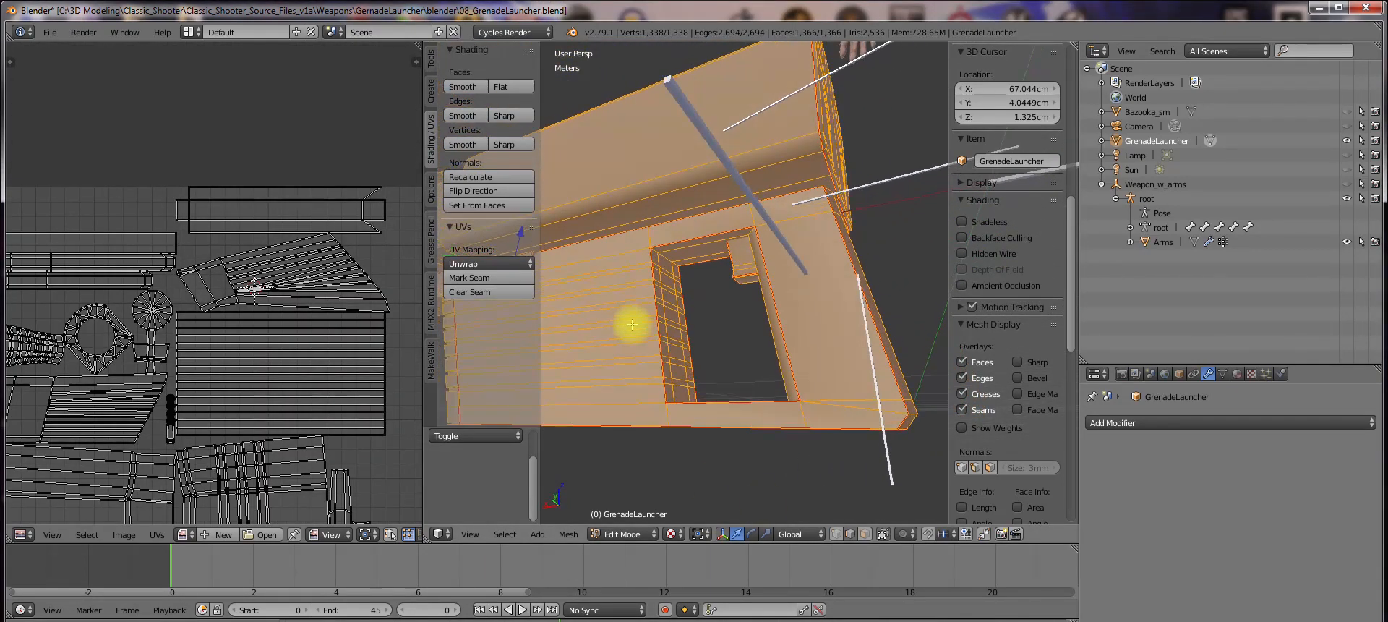
Select the grip's side faces up to their bounding seams and try unwrapping them on their own
{"action": "right_click", "coordinate": [639, 312]}
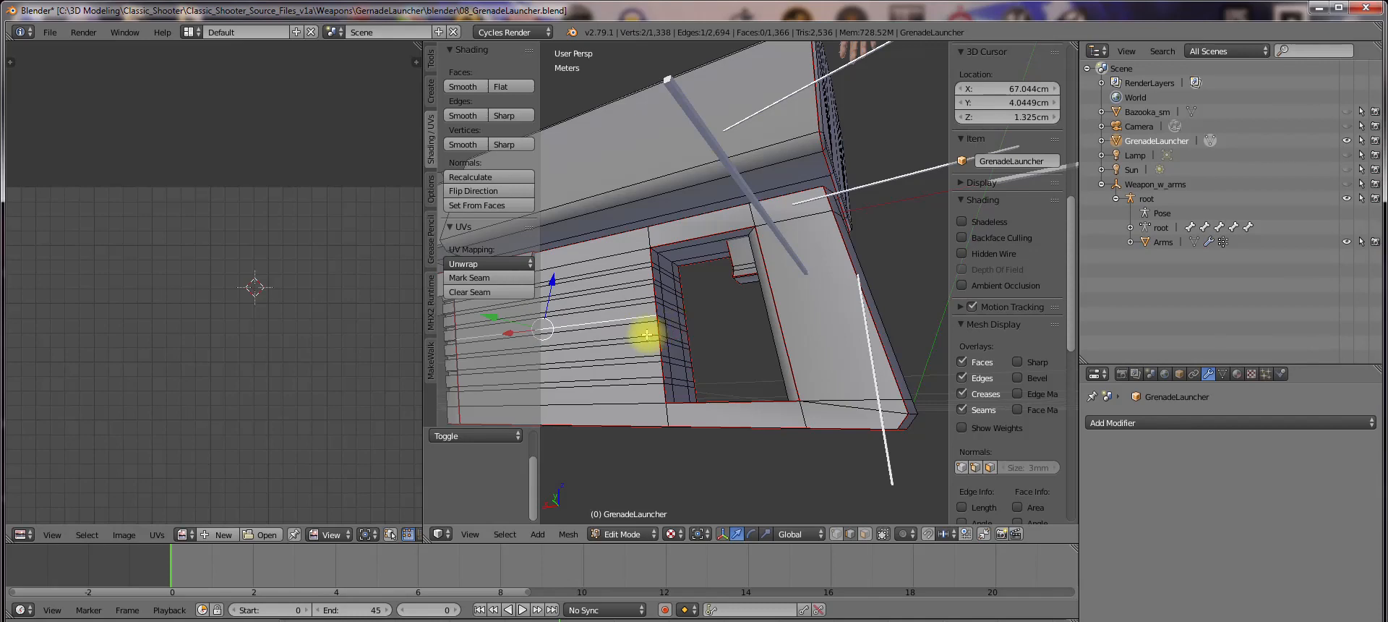
{"action": "key", "text": "l"}
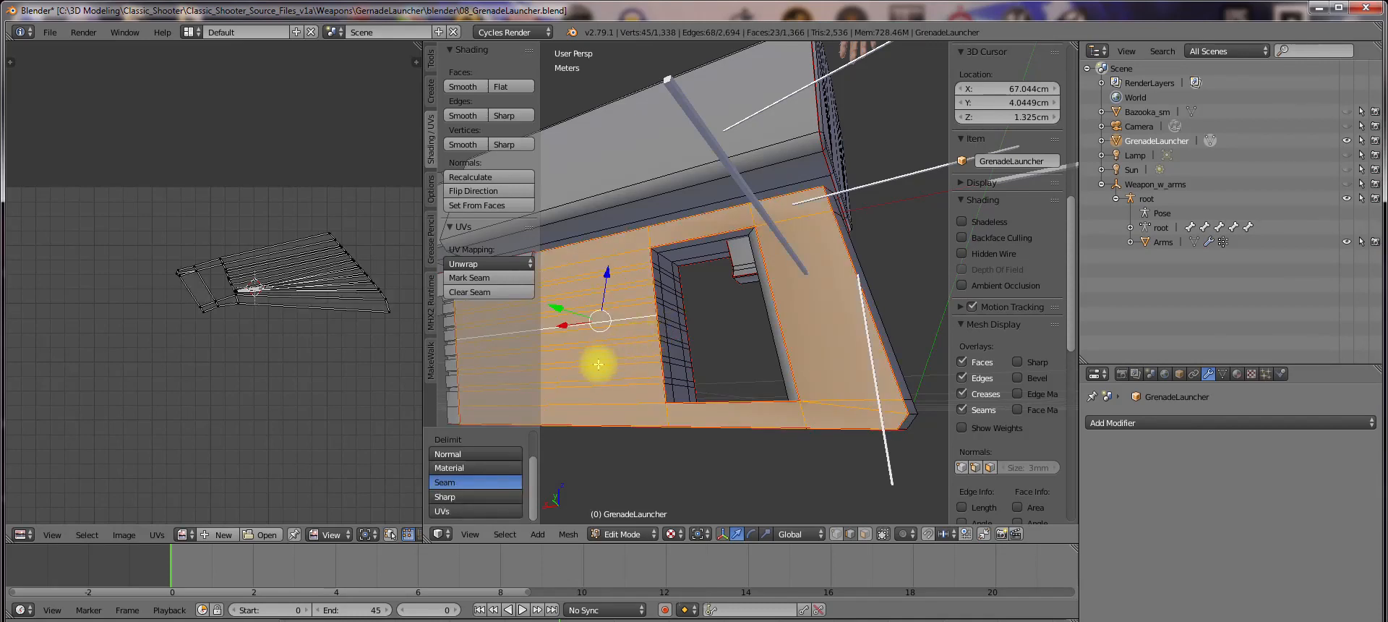
{"action": "scroll", "coordinate": [249, 300], "scroll_direction": "up", "scroll_amount": 4}
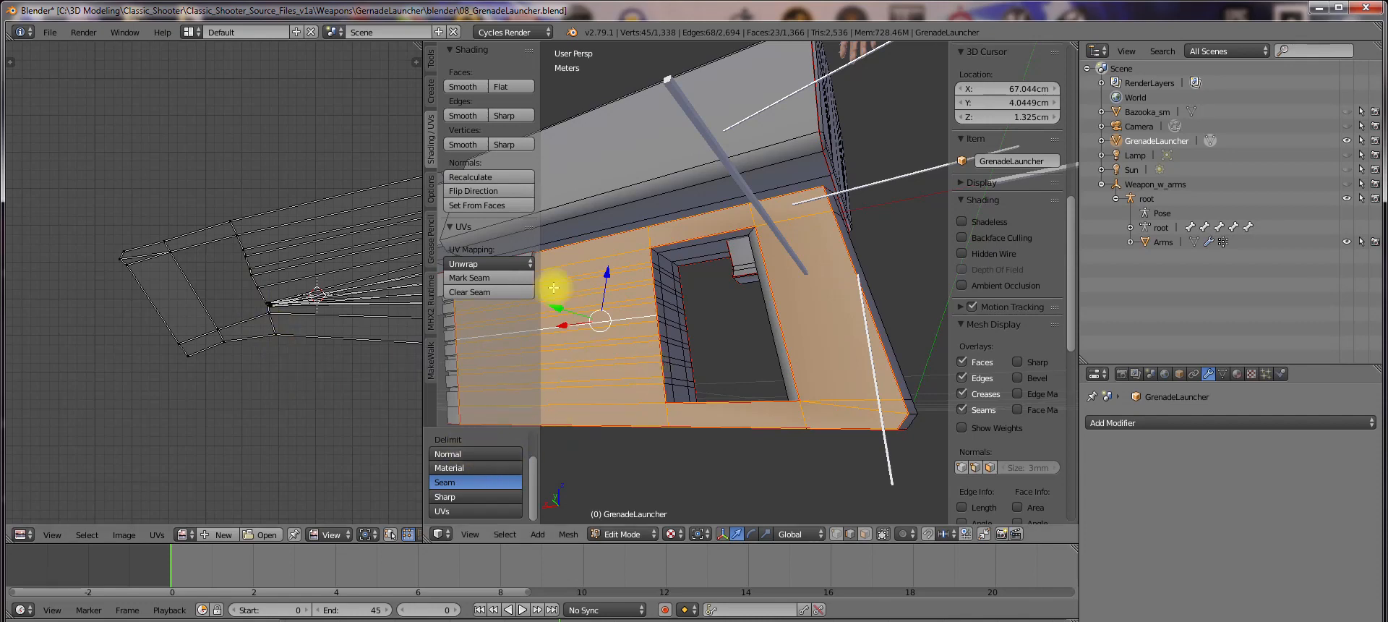
{"action": "left_click", "coordinate": [488, 264]}
{"action": "left_click", "coordinate": [480, 279]}
{"action": "scroll", "coordinate": [294, 309], "scroll_direction": "down", "scroll_amount": 4}
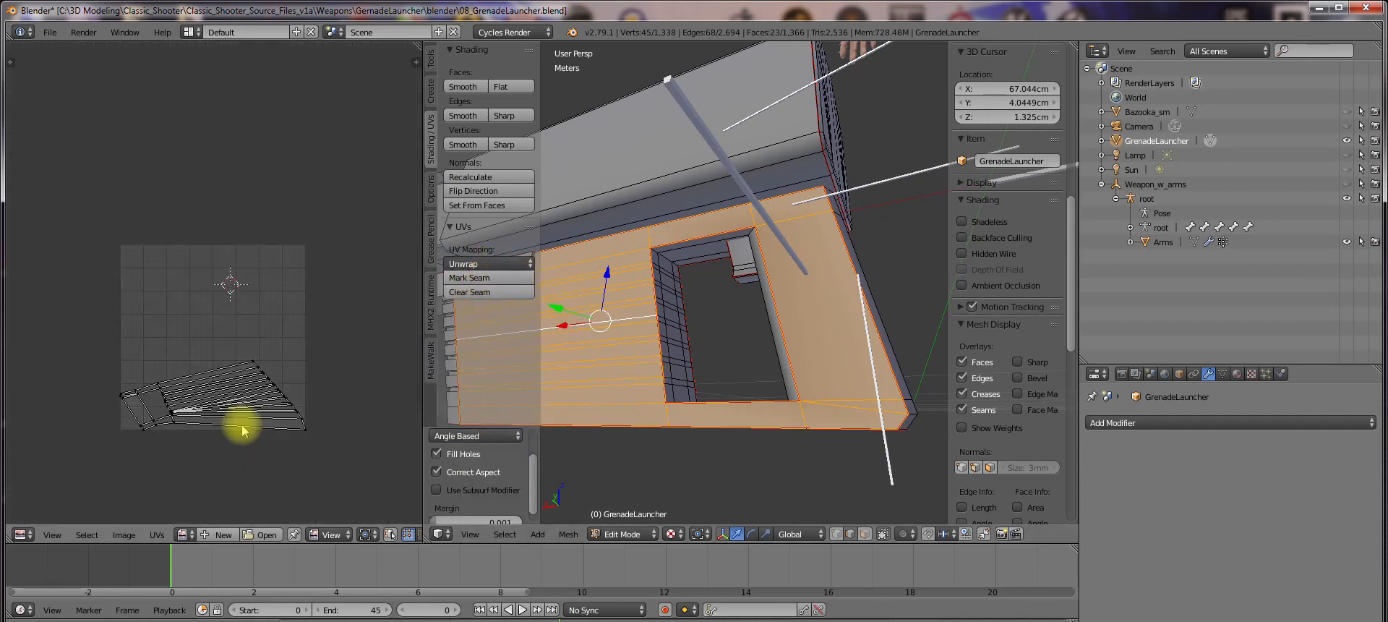
{"action": "scroll", "coordinate": [241, 426], "scroll_direction": "up", "scroll_amount": 2}
{"action": "middle_click_drag", "start_coordinate": [629, 400], "coordinate": [654, 347], "text": "shift"}
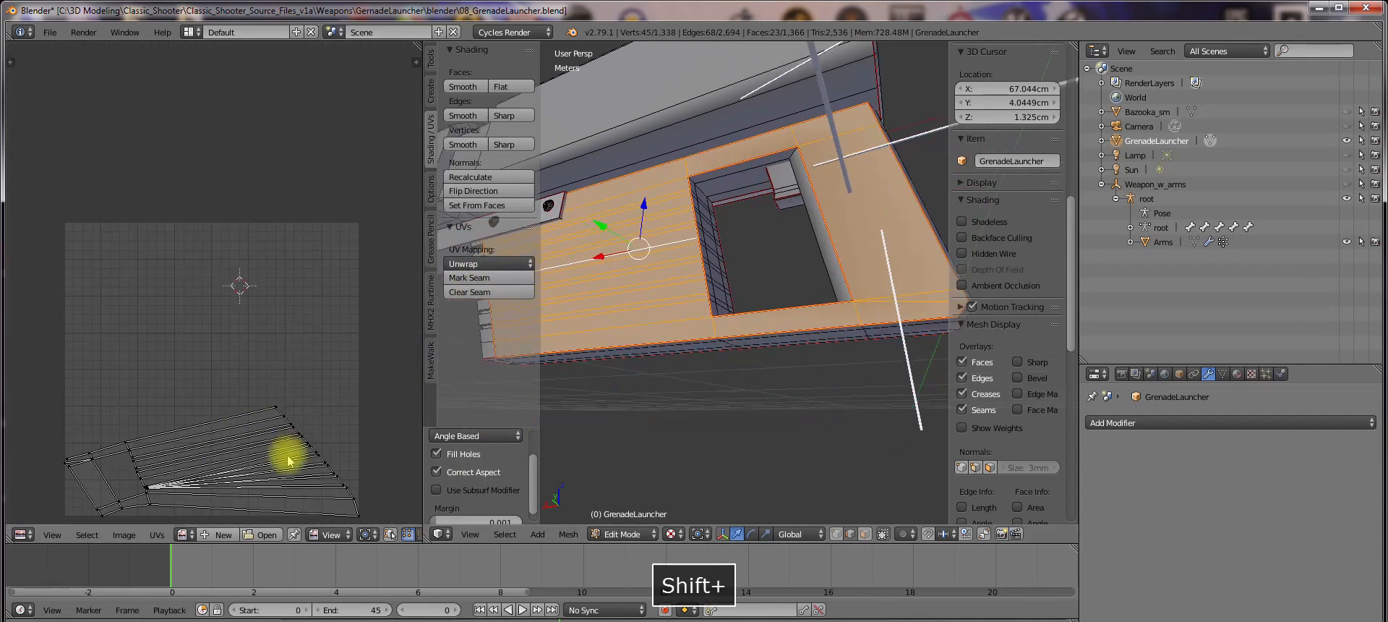
{"action": "key", "text": "ctrl+z"}
Select the entire launcher mesh and unwrap all its UVs again
{"action": "key", "text": "a"}
{"action": "key", "text": "a"}
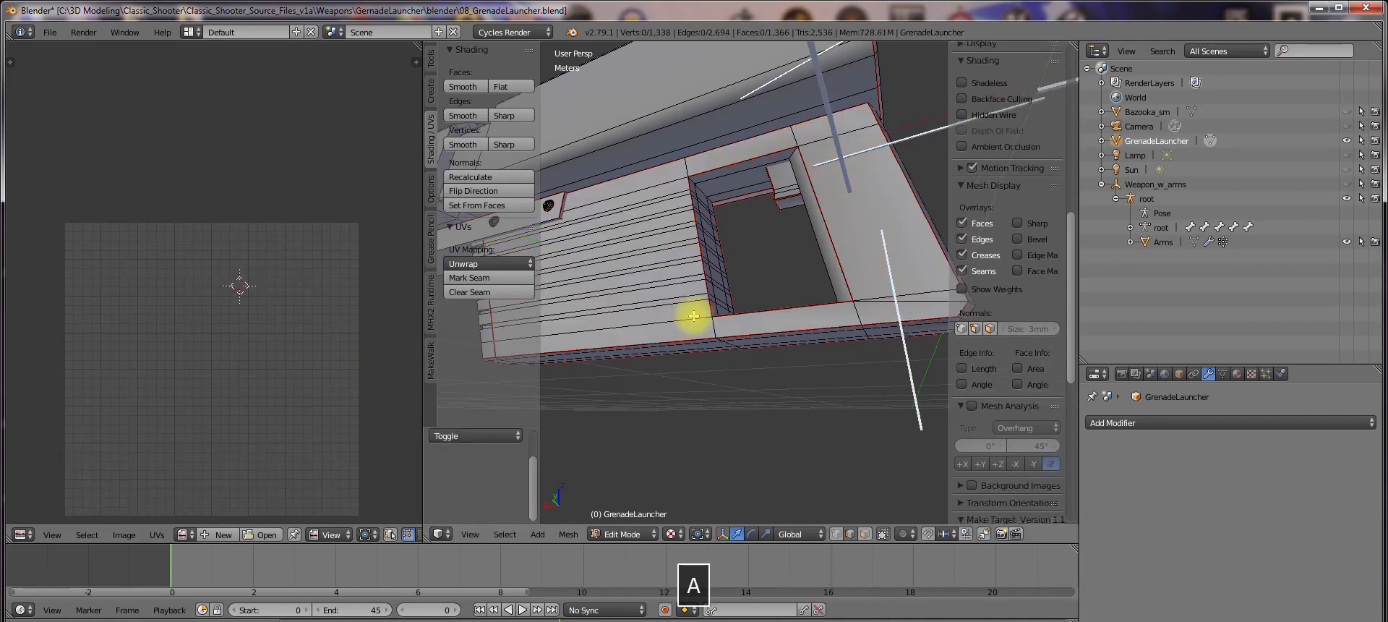
{"action": "left_click", "coordinate": [486, 264]}
{"action": "left_click", "coordinate": [486, 282]}
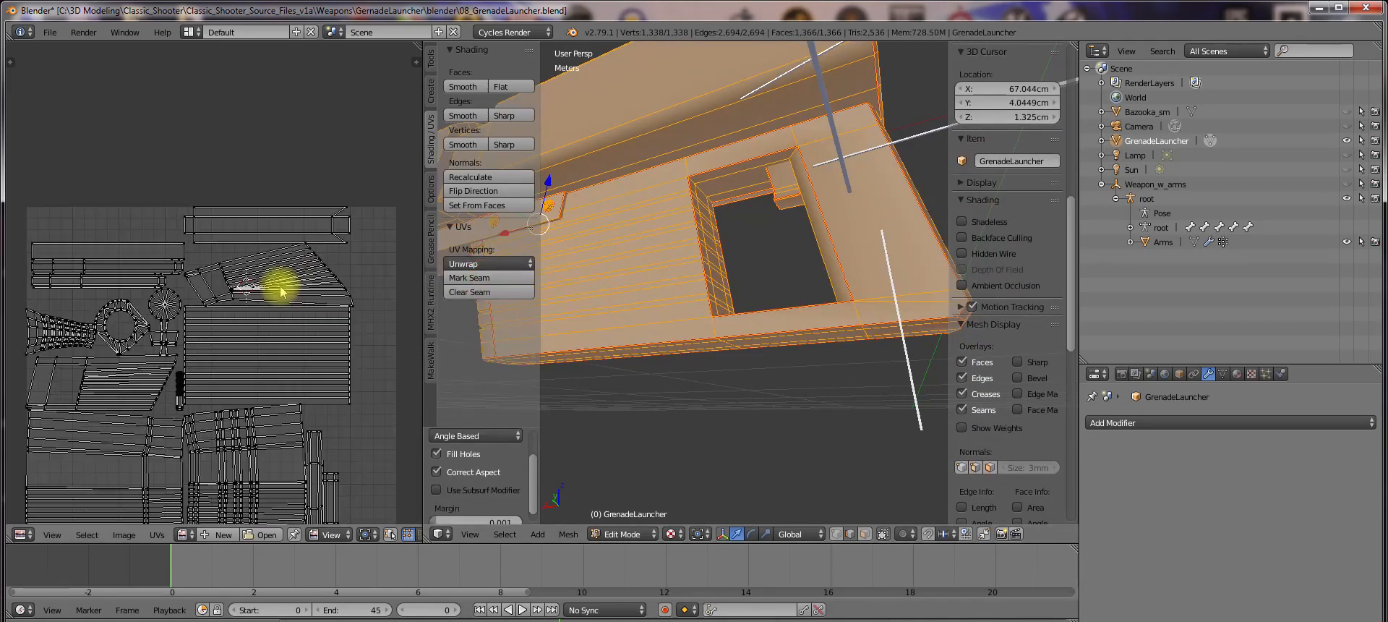
Select the whole linked grip-side island with the converging edges in the UV layout
{"action": "scroll", "coordinate": [266, 290], "scroll_direction": "up", "scroll_amount": 4}
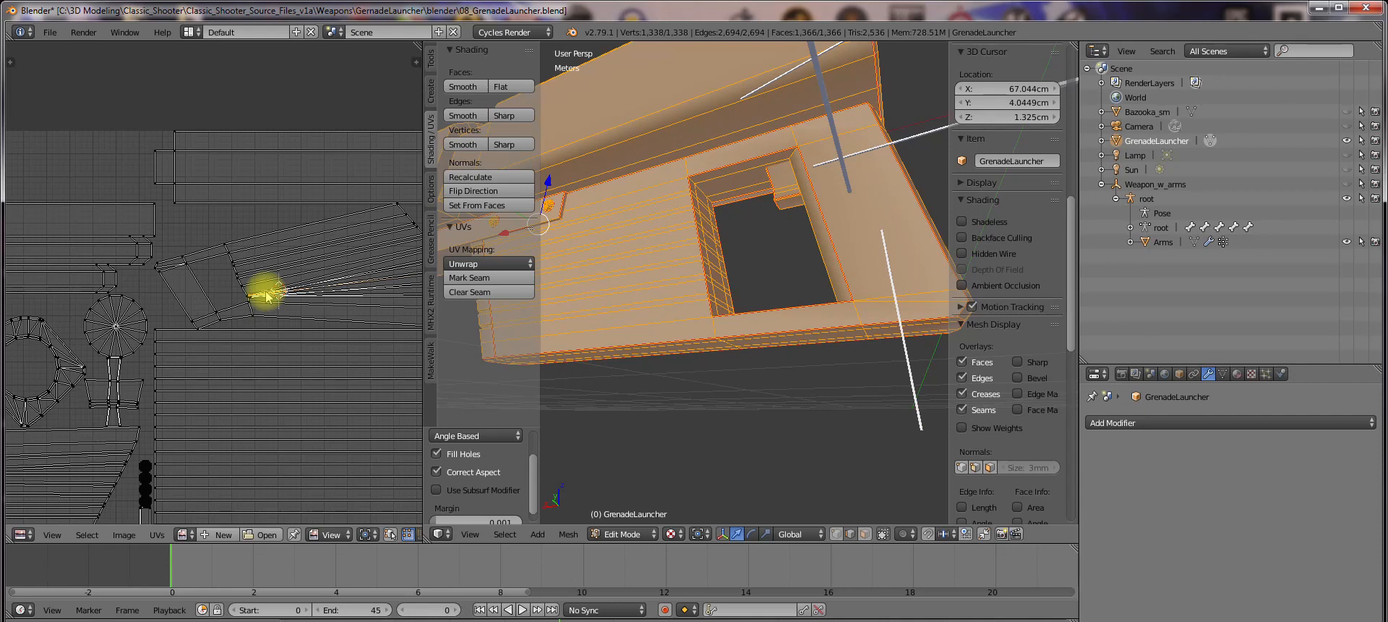
{"action": "scroll", "coordinate": [266, 292], "scroll_direction": "up", "scroll_amount": 1}
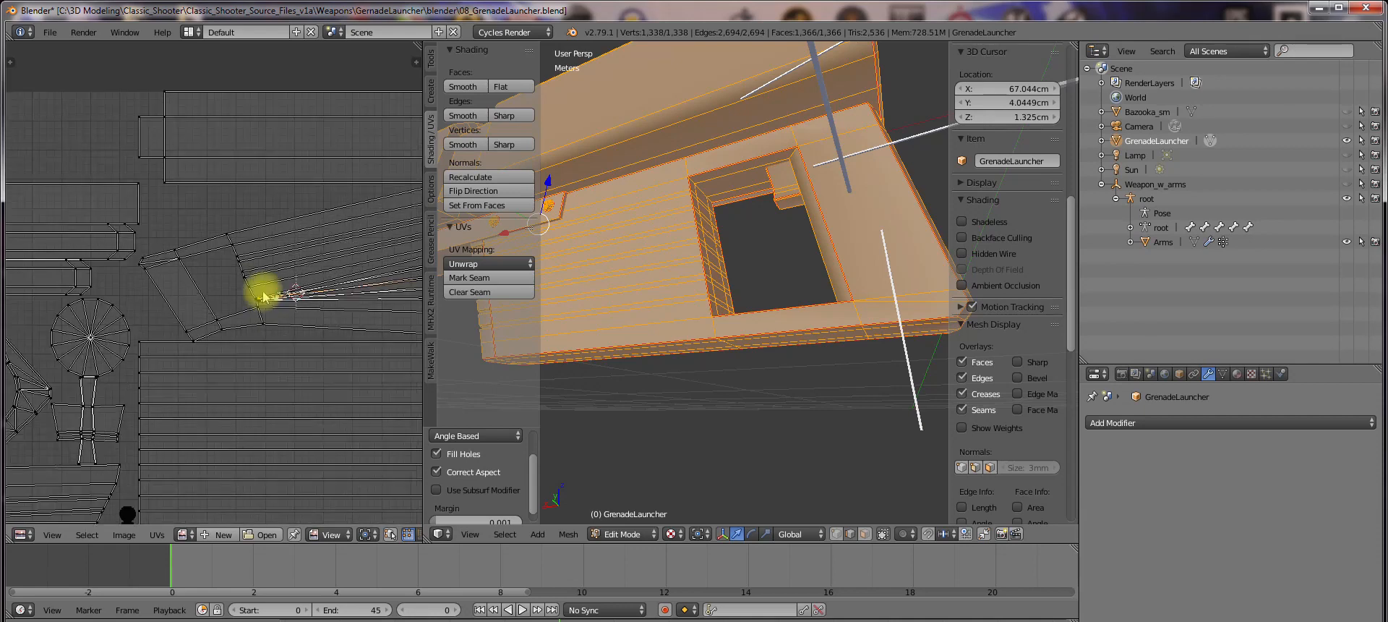
{"action": "key", "text": "ctrl+l"}
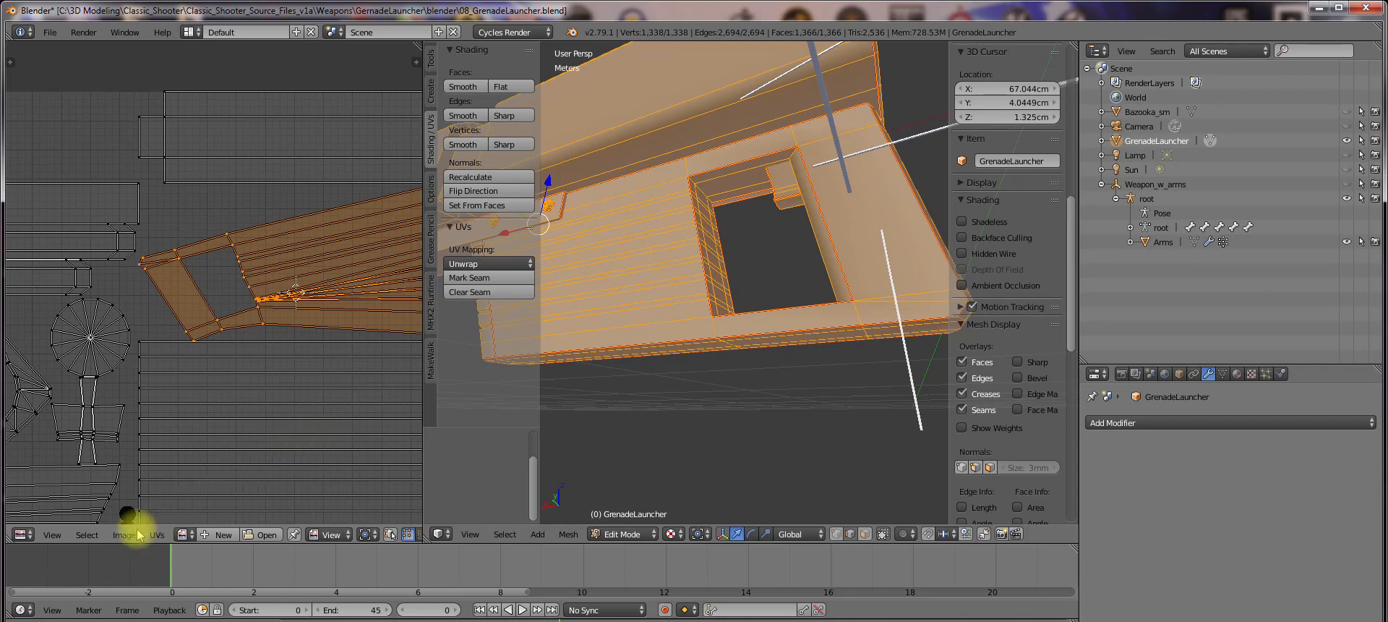
Try Minimize Stretch on the selected grip-side UV island
{"action": "left_click", "coordinate": [125, 535]}
{"action": "mouse_move", "coordinate": [155, 539]}
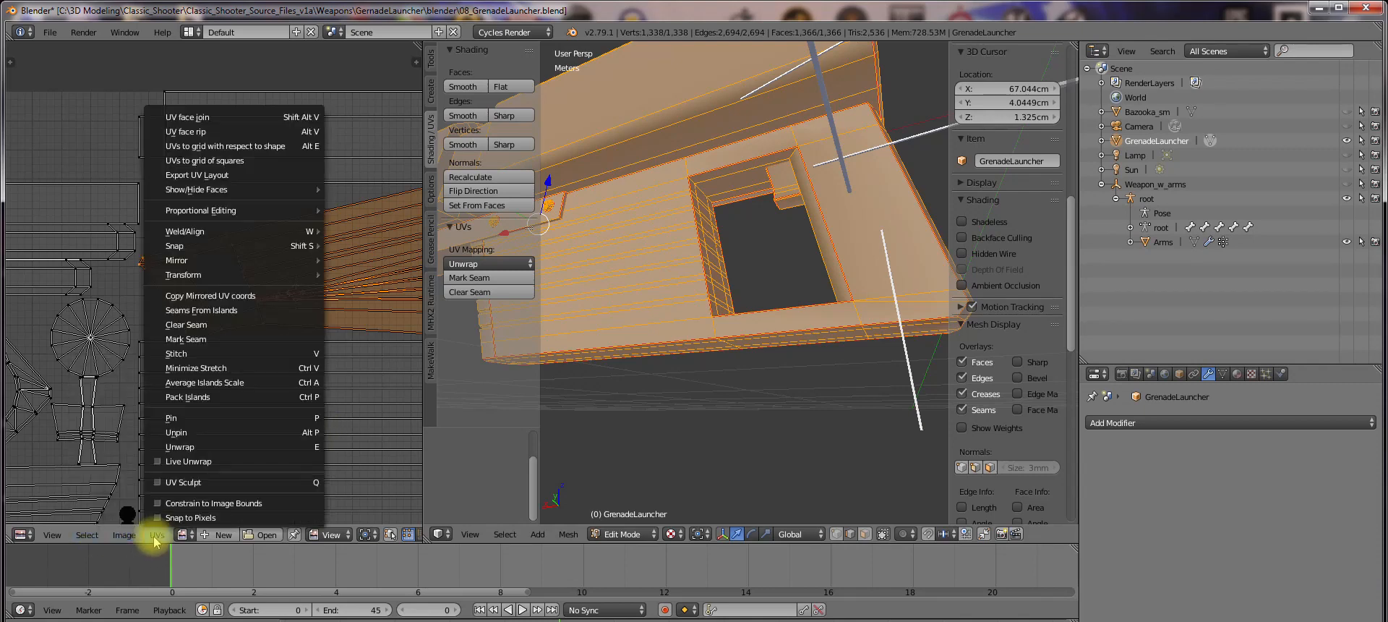
{"action": "left_click", "coordinate": [210, 368]}
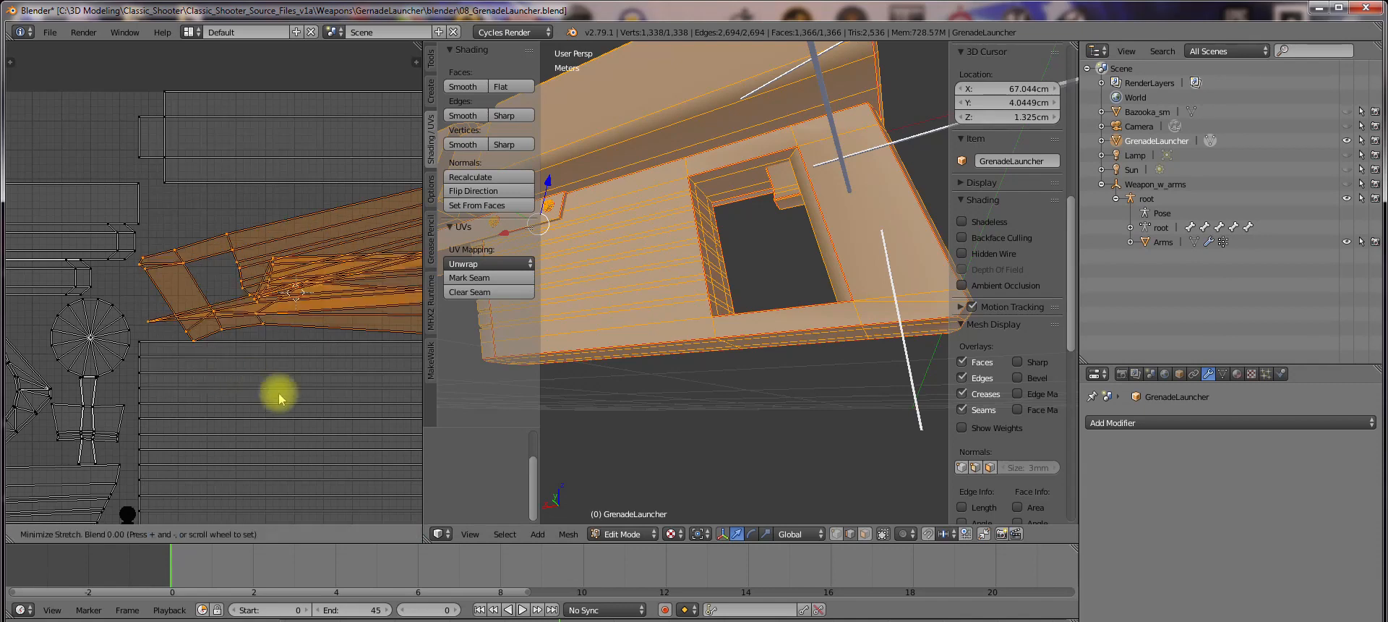
{"action": "key", "text": "Escape"}
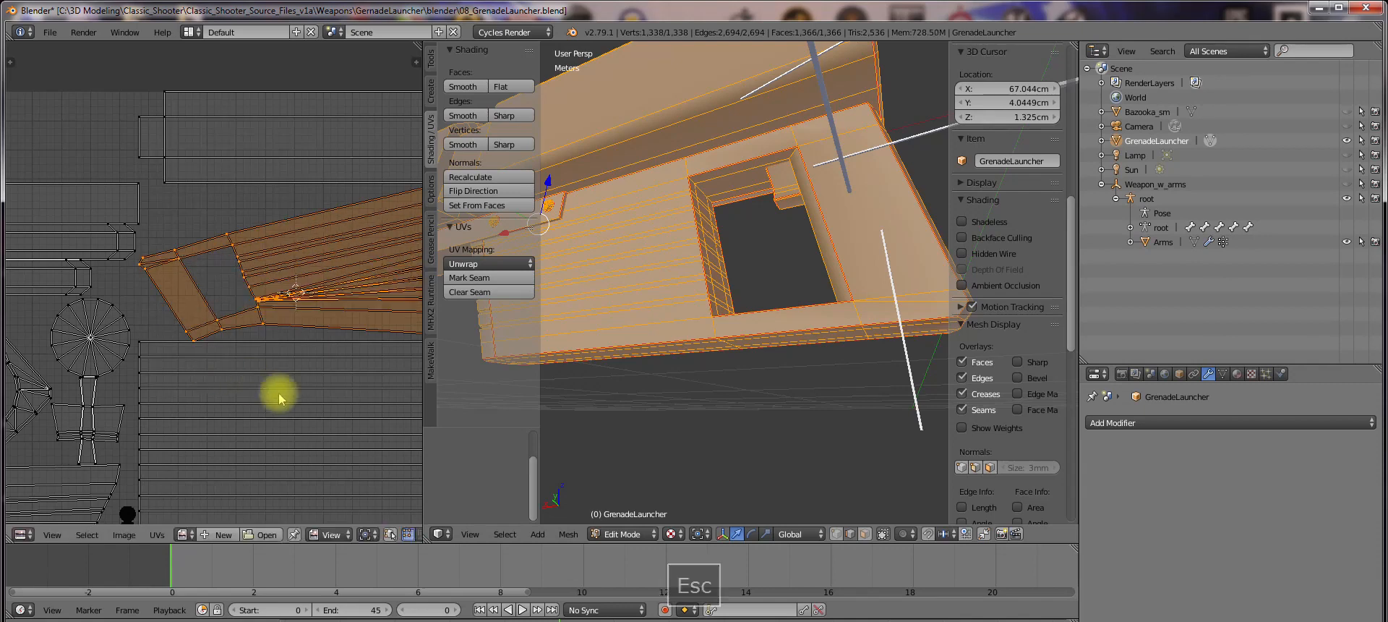
Deselect all UVs and pull the first vertices out of the cluster where the island's edges converge beside the opening
{"action": "scroll", "coordinate": [279, 397], "scroll_direction": "down", "scroll_amount": 3}
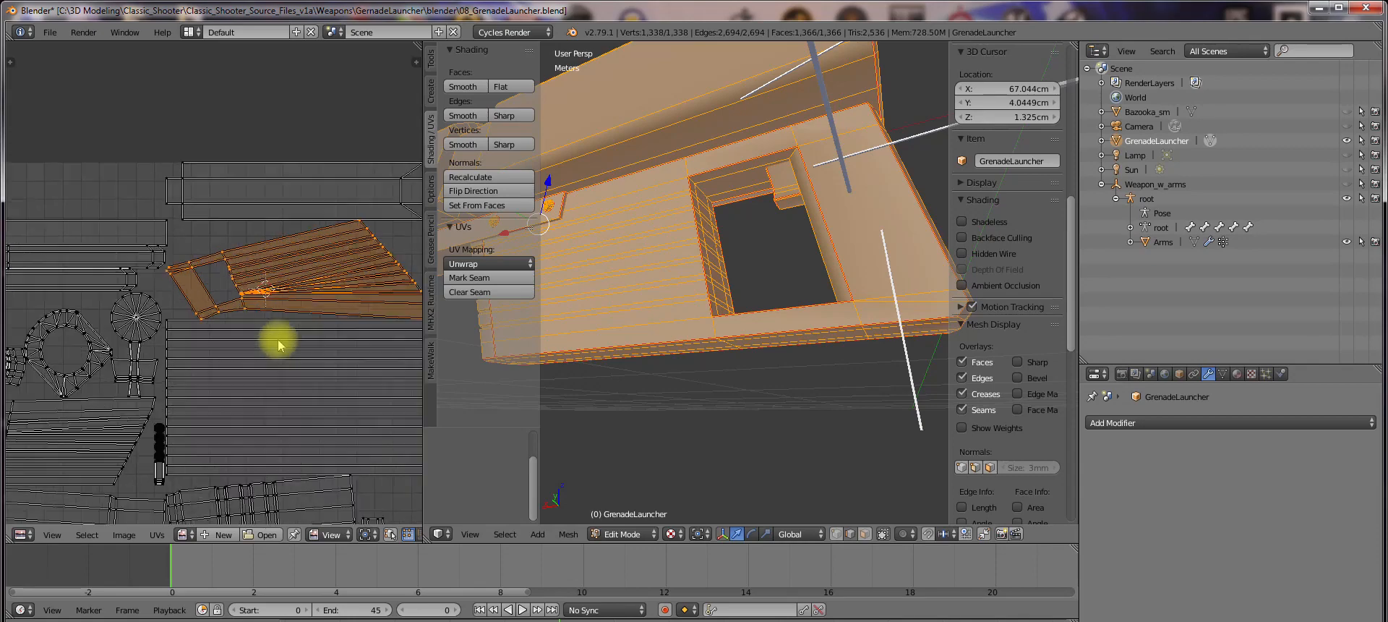
{"action": "scroll", "coordinate": [272, 340], "scroll_direction": "up", "scroll_amount": 5}
{"action": "key", "text": "a"}
{"action": "scroll", "coordinate": [276, 329], "scroll_direction": "up", "scroll_amount": 4}
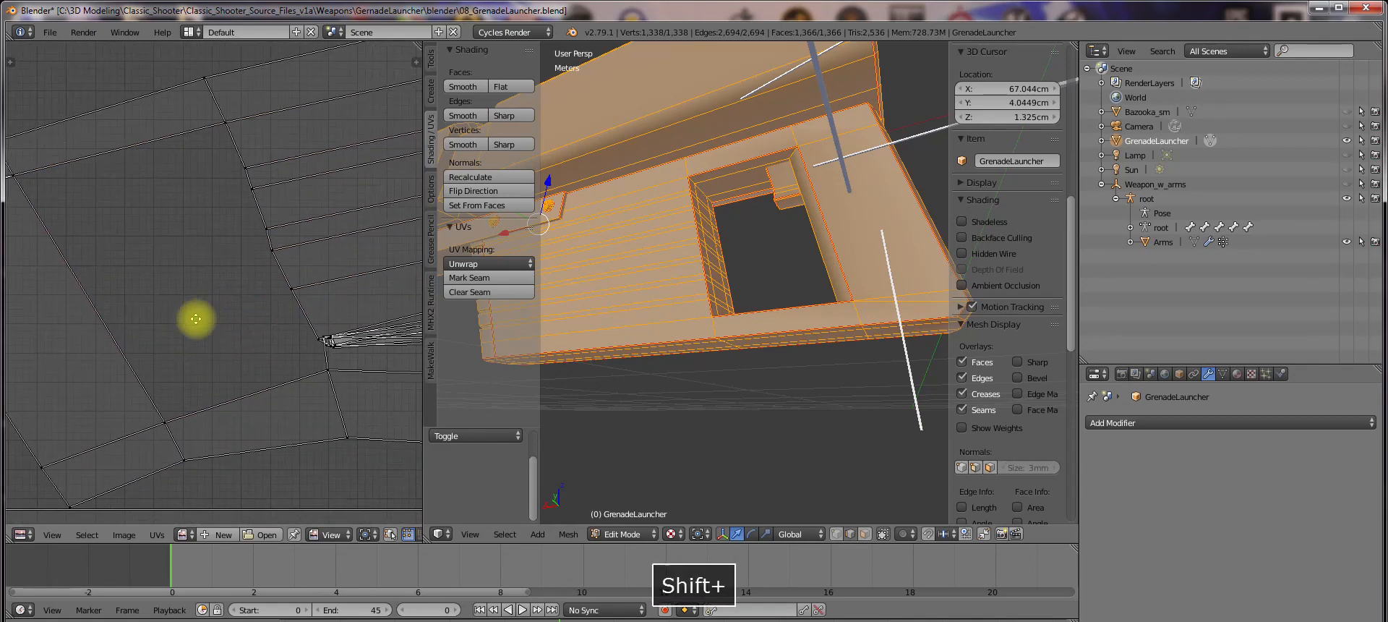
{"action": "middle_click_drag", "start_coordinate": [275, 366], "coordinate": [205, 313], "text": "shift"}
{"action": "right_click", "coordinate": [245, 343]}
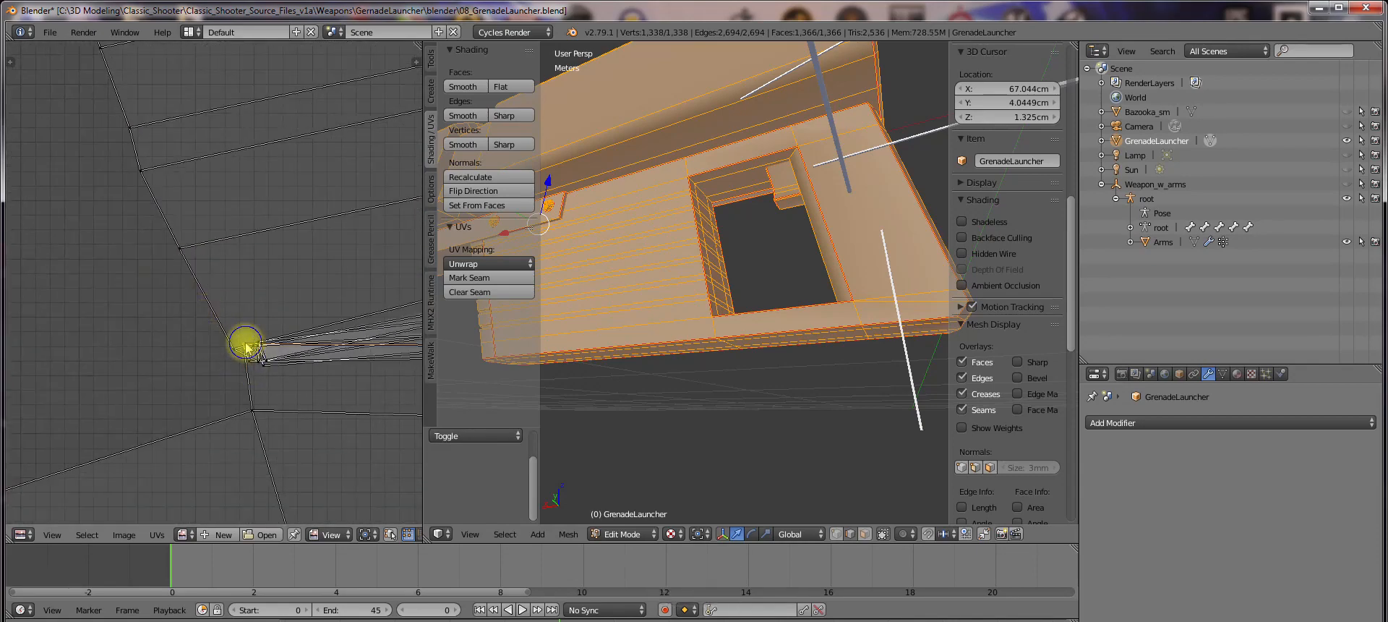
{"action": "key", "text": "g"}
{"action": "left_click", "coordinate": [251, 381]}
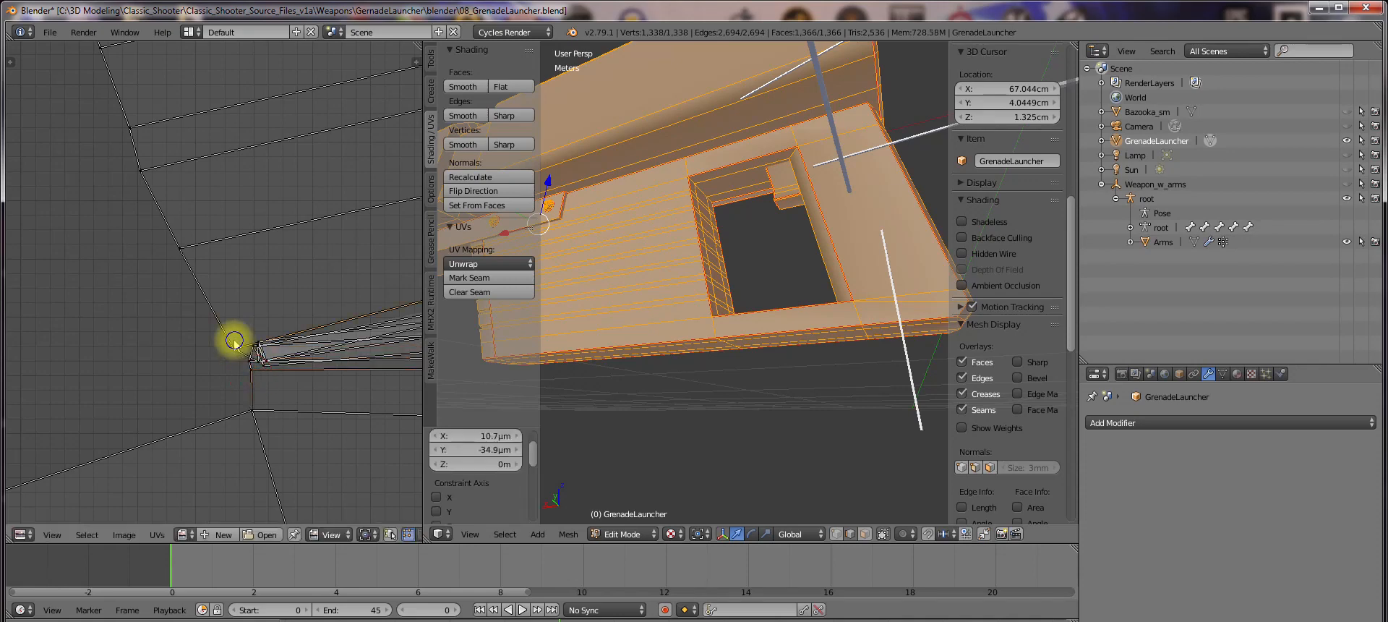
{"action": "key", "text": "g"}
{"action": "left_click", "coordinate": [224, 322]}
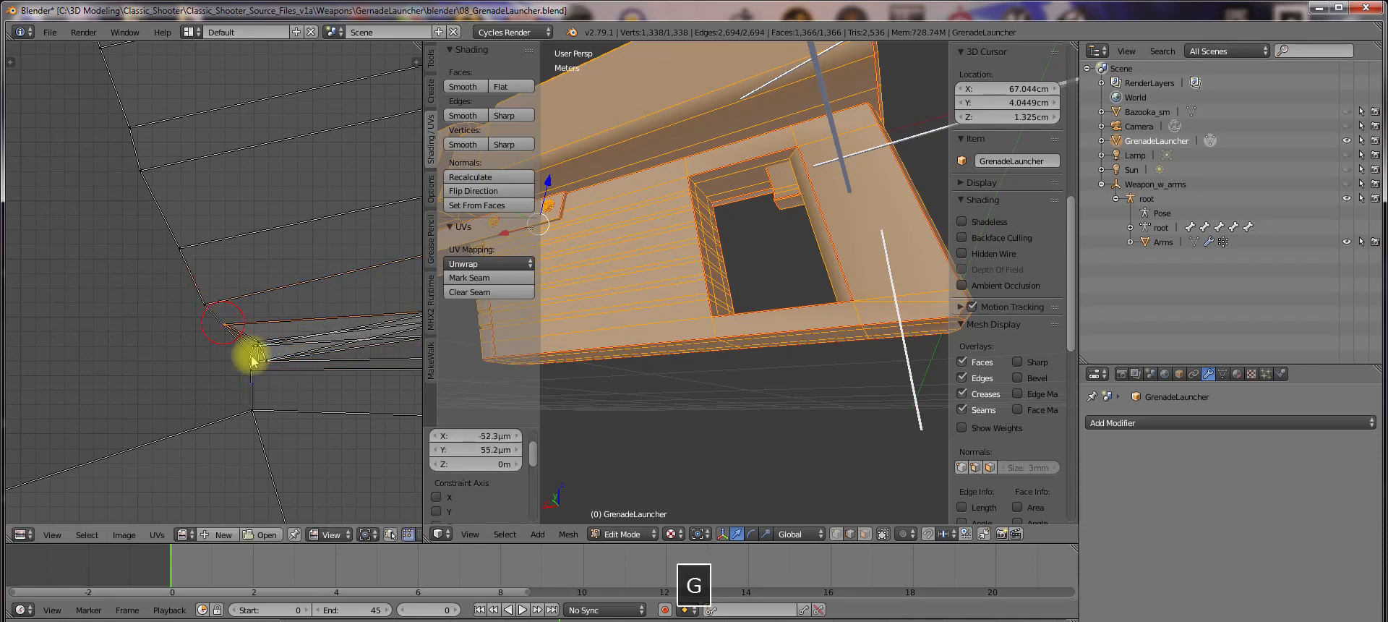
Pull three more overlapping UV vertices out of the cluster toward the rectangular opening, below the first ones
{"action": "key", "text": "g"}
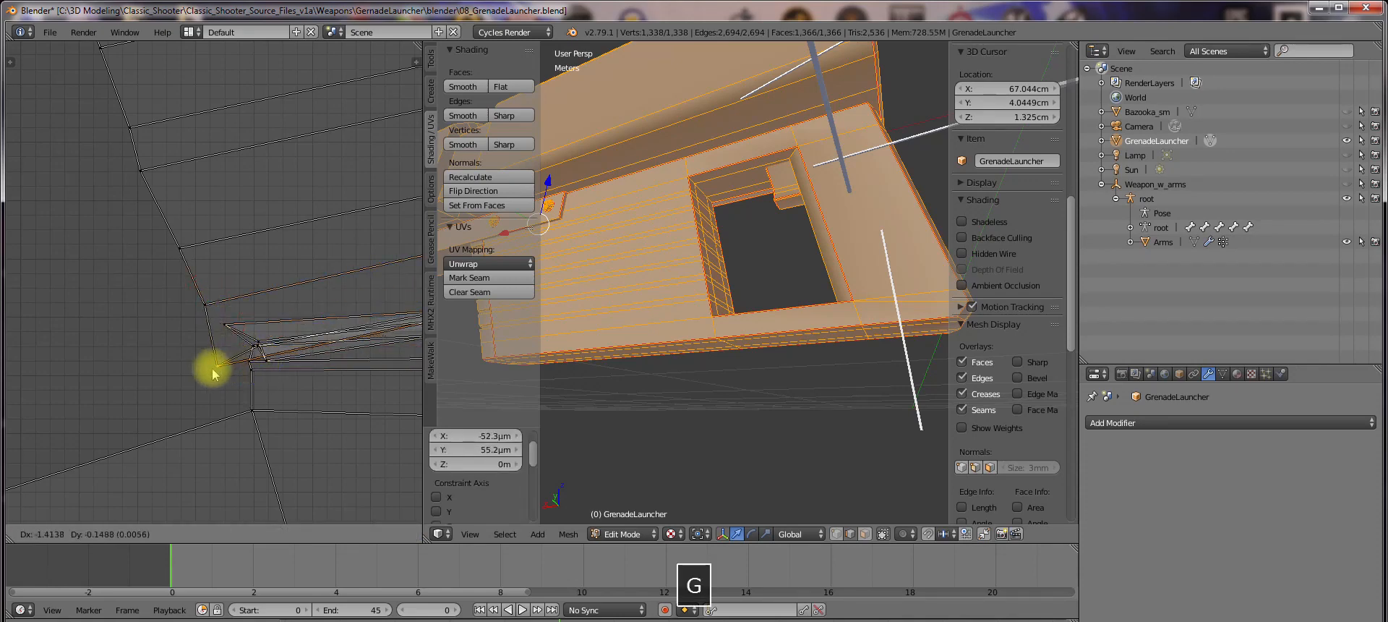
{"action": "left_click", "coordinate": [207, 370]}
{"action": "right_click", "coordinate": [265, 364]}
{"action": "key", "text": "g"}
{"action": "left_click", "coordinate": [224, 392]}
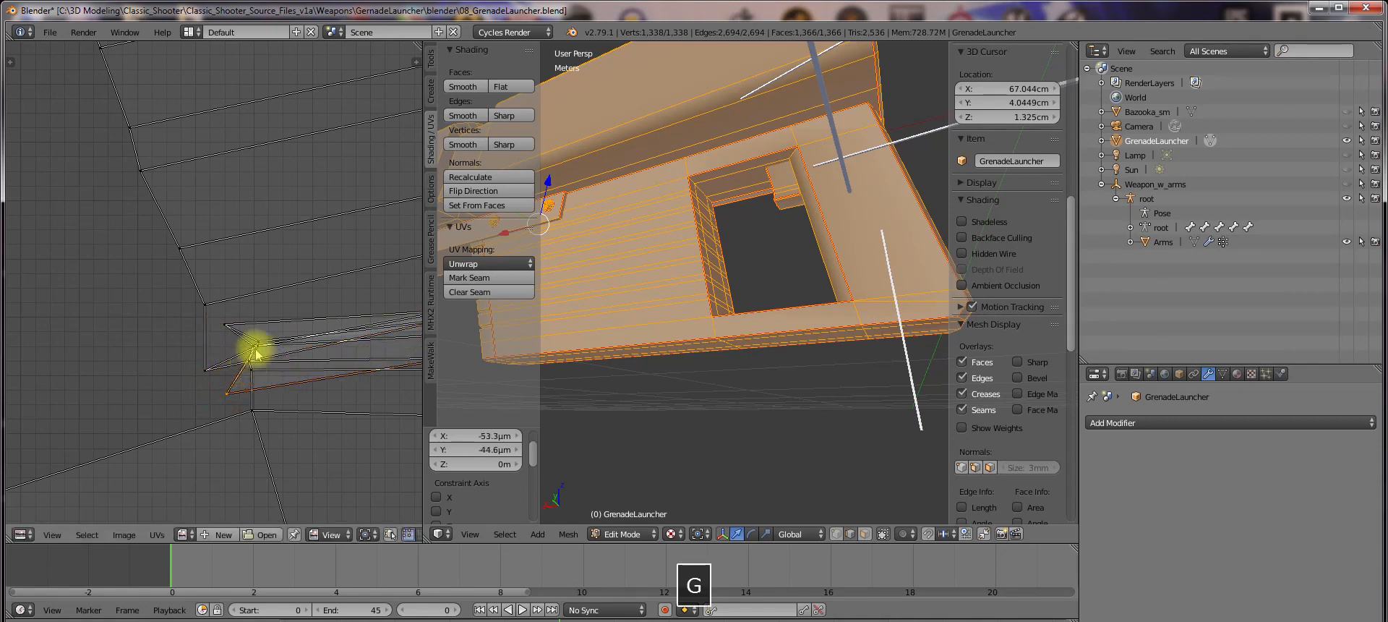
{"action": "right_click", "coordinate": [258, 353]}
{"action": "key", "text": "g"}
{"action": "left_click", "coordinate": [221, 392]}
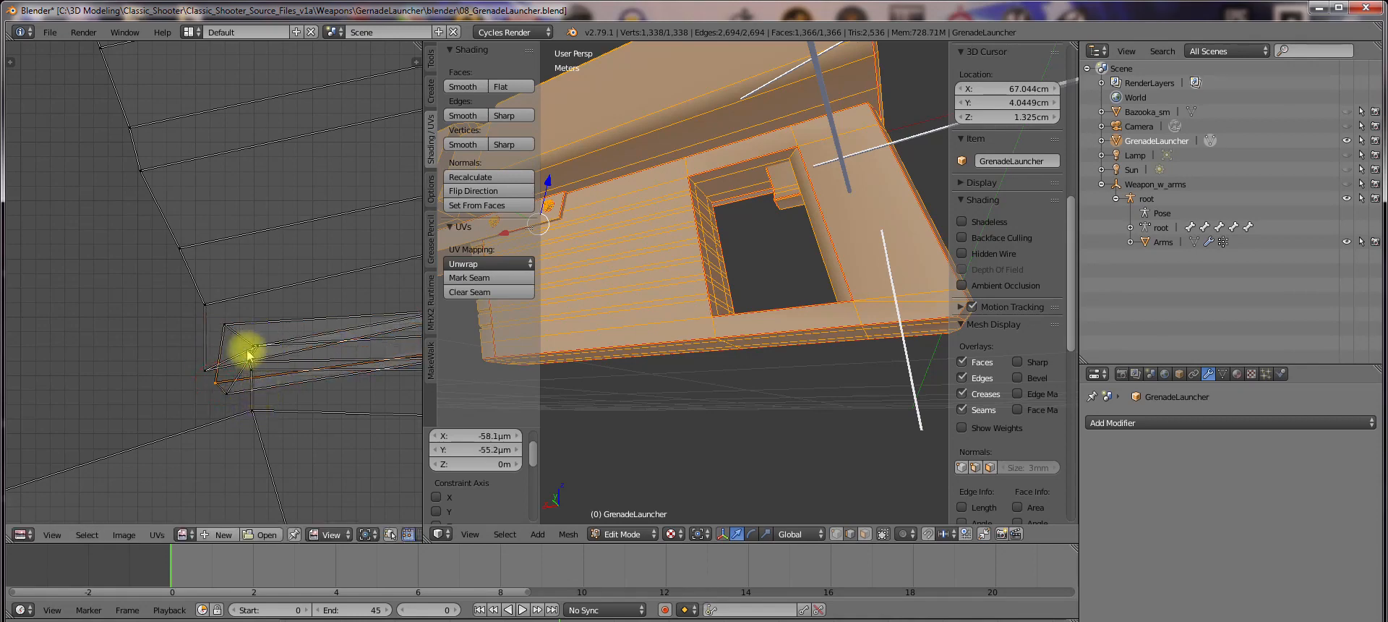
Separate the next bunched UV vertices near the upper end of the converging point, spacing them toward the opening
{"action": "scroll", "coordinate": [290, 358], "scroll_direction": "down", "scroll_amount": 3}
{"action": "middle_click_drag", "start_coordinate": [292, 360], "coordinate": [403, 365], "text": "shift"}
{"action": "scroll", "coordinate": [338, 365], "scroll_direction": "down", "scroll_amount": 7}
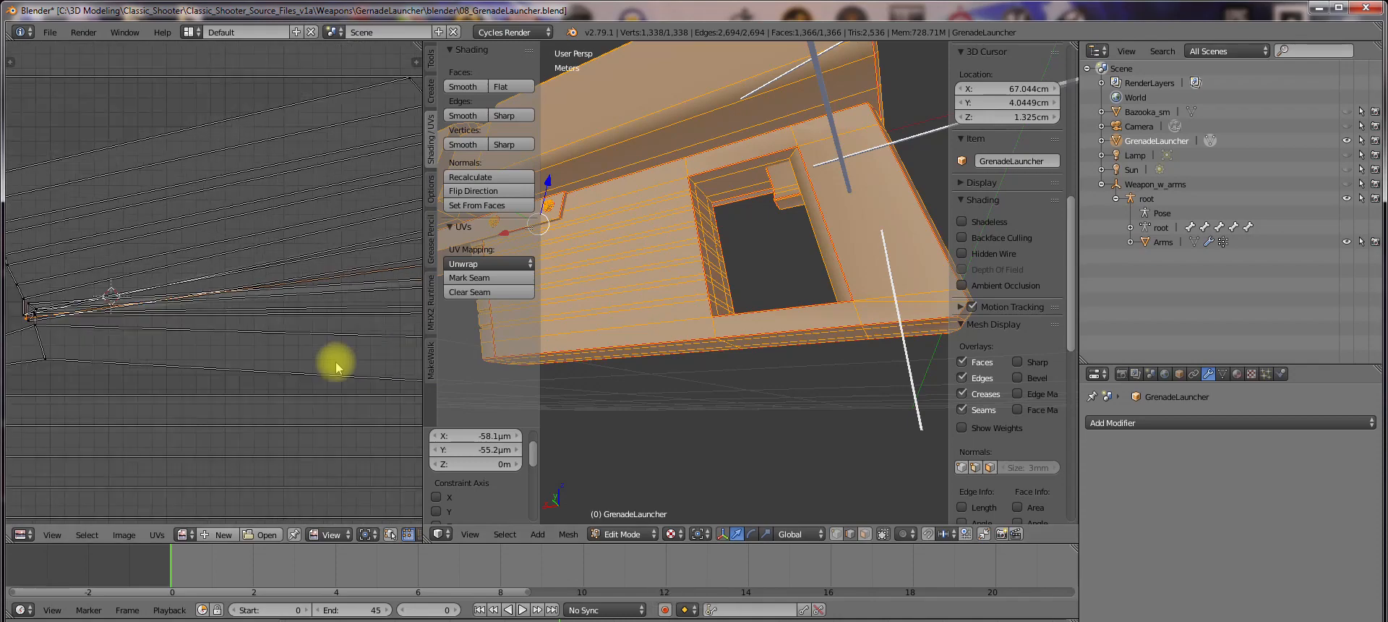
{"action": "scroll", "coordinate": [267, 326], "scroll_direction": "up", "scroll_amount": 4}
{"action": "middle_click_drag", "start_coordinate": [214, 313], "coordinate": [321, 275], "text": "shift"}
{"action": "scroll", "coordinate": [206, 319], "scroll_direction": "up", "scroll_amount": 3}
{"action": "right_click", "coordinate": [192, 324]}
{"action": "key", "text": "g"}
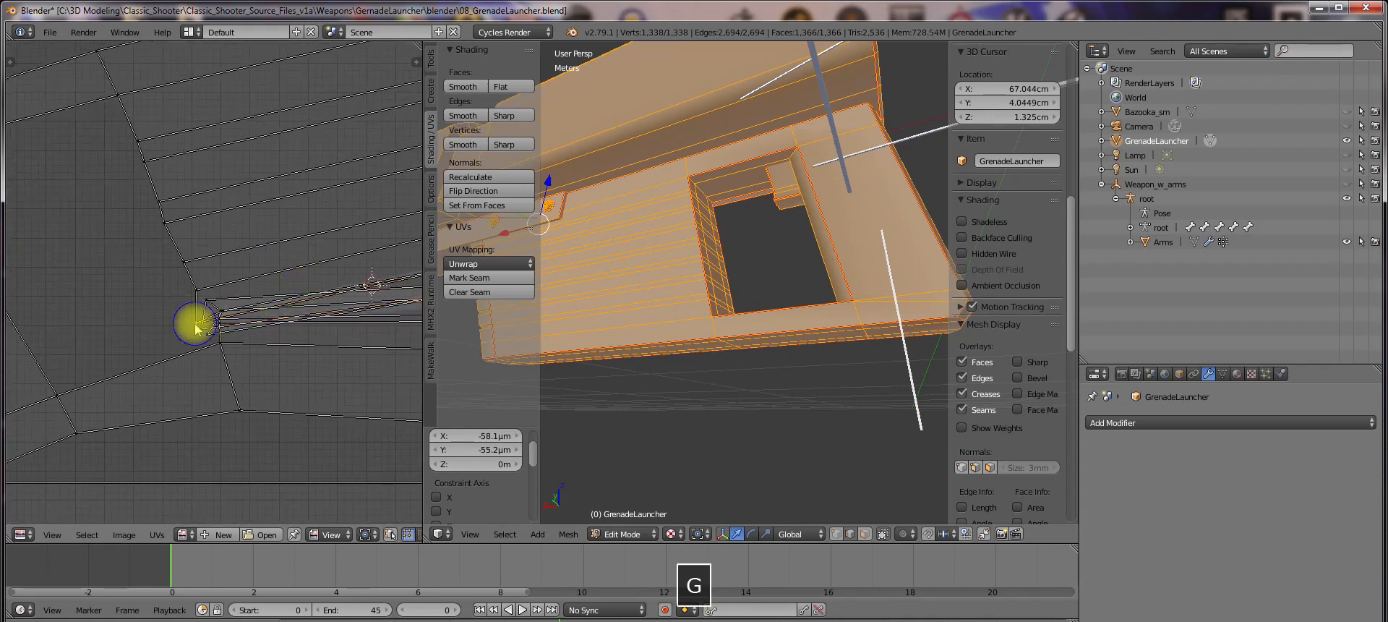
{"action": "left_click", "coordinate": [189, 302]}
{"action": "key", "text": "g"}
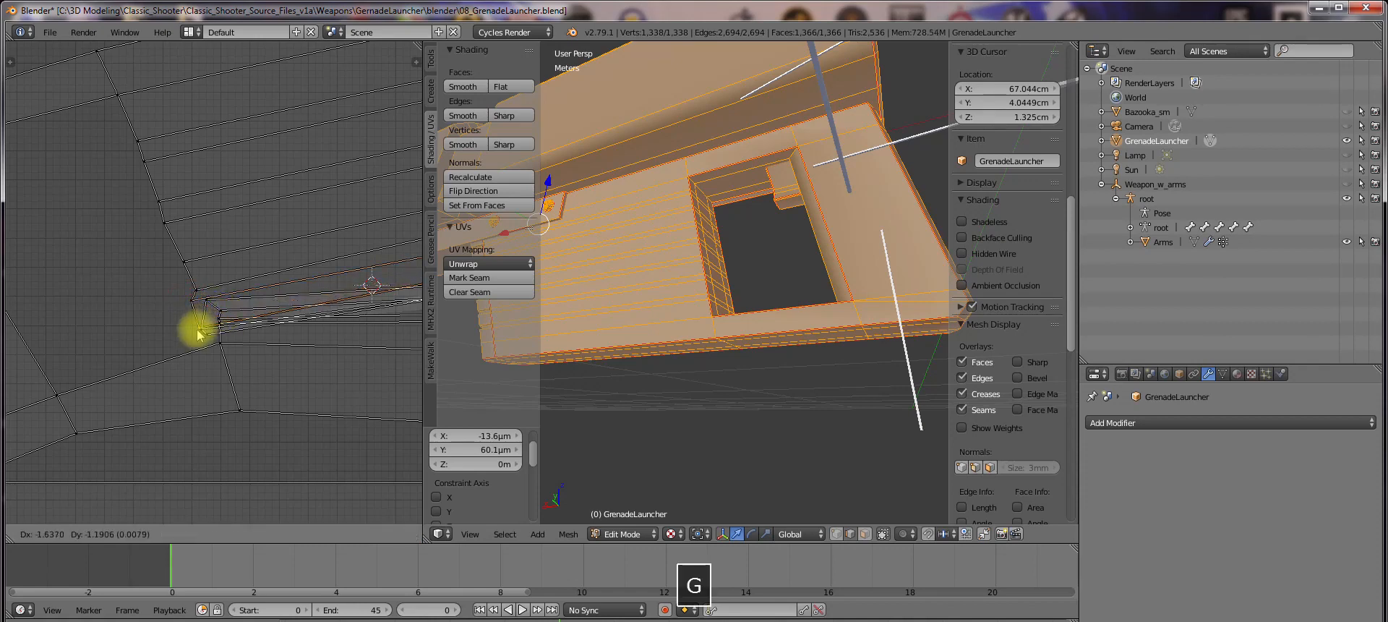
{"action": "left_click", "coordinate": [194, 317]}
{"action": "key", "text": "g"}
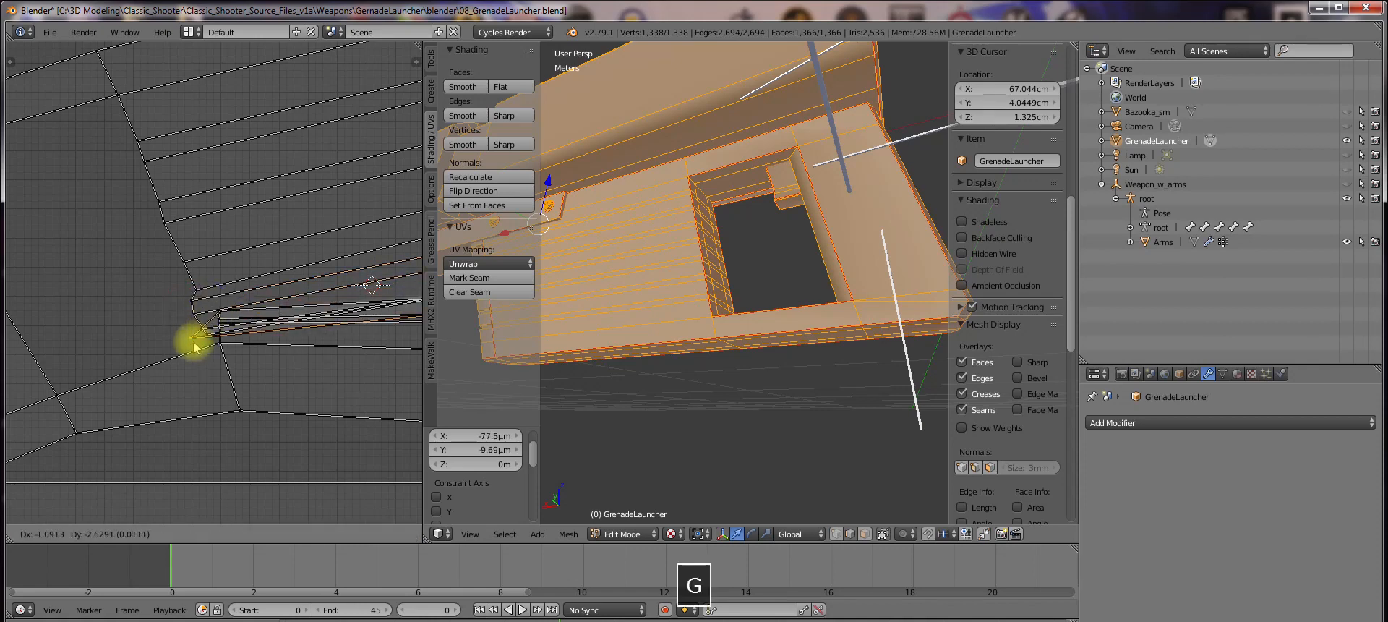
{"action": "left_click", "coordinate": [185, 323]}
Move the lower clustered UV vertices down toward the opening's lower corner
{"action": "right_click", "coordinate": [217, 317]}
{"action": "key", "text": "g"}
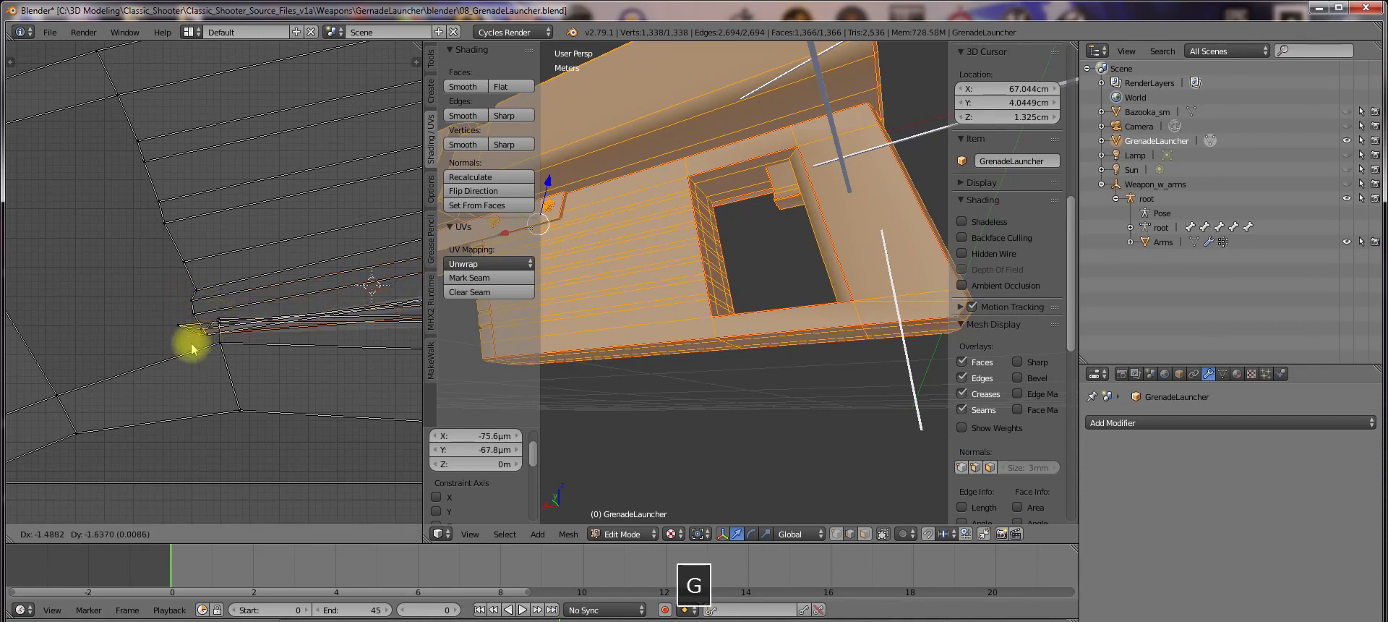
{"action": "left_click", "coordinate": [189, 346]}
{"action": "scroll", "coordinate": [187, 347], "scroll_direction": "up", "scroll_amount": 3}
{"action": "middle_click_drag", "start_coordinate": [211, 305], "coordinate": [298, 228], "text": "shift"}
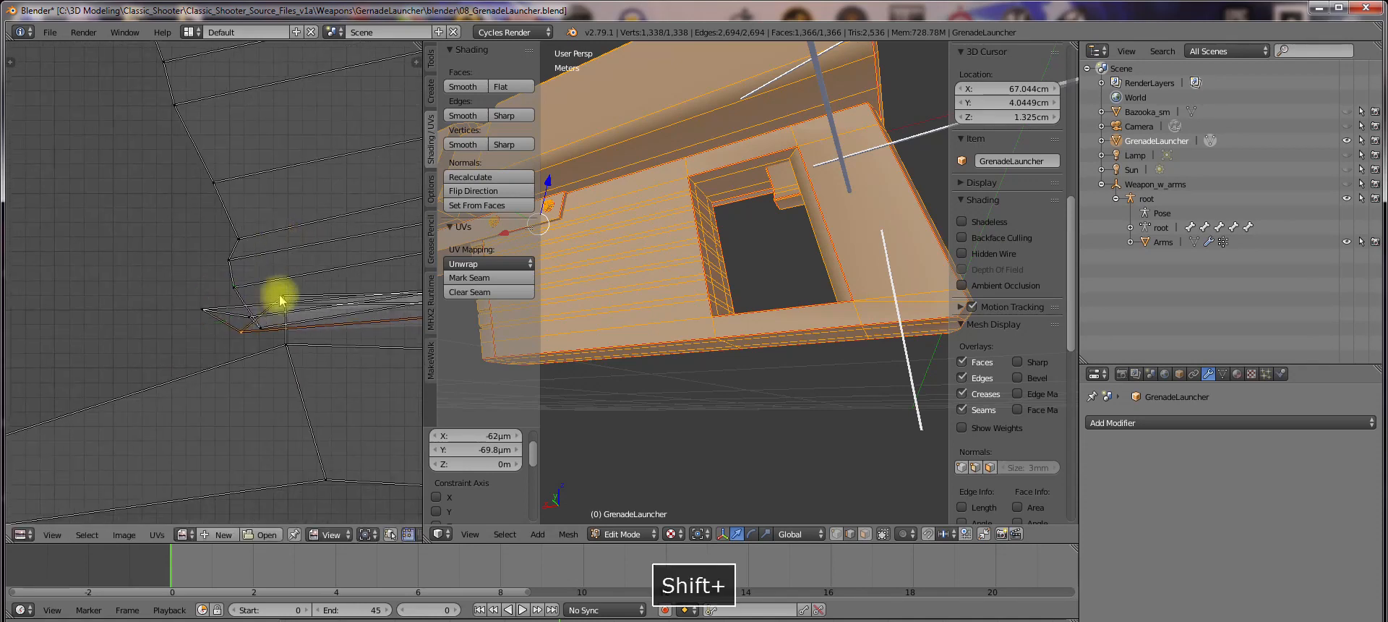
{"action": "key", "text": "g"}
{"action": "left_click", "coordinate": [257, 334]}
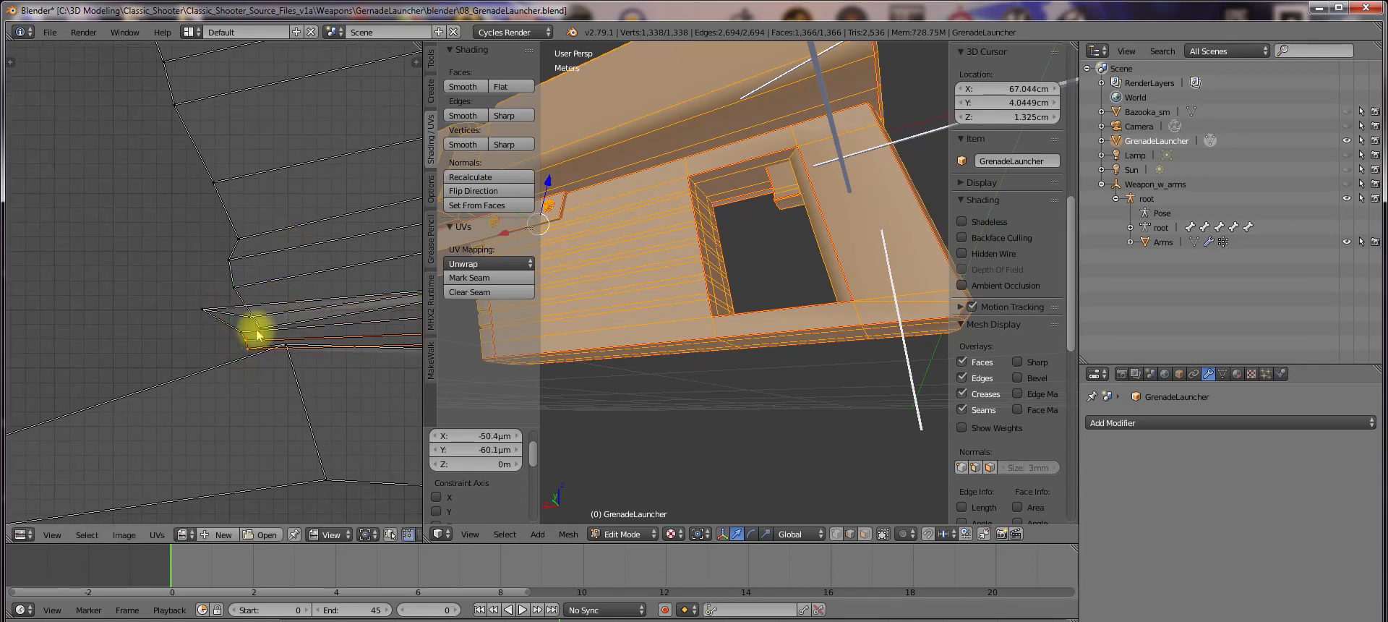
Move the remaining inner UV vertices out of the cluster and up between the already separated ones
{"action": "right_click", "coordinate": [261, 324], "text": "shift"}
{"action": "key", "text": "g"}
{"action": "left_click", "coordinate": [222, 291]}
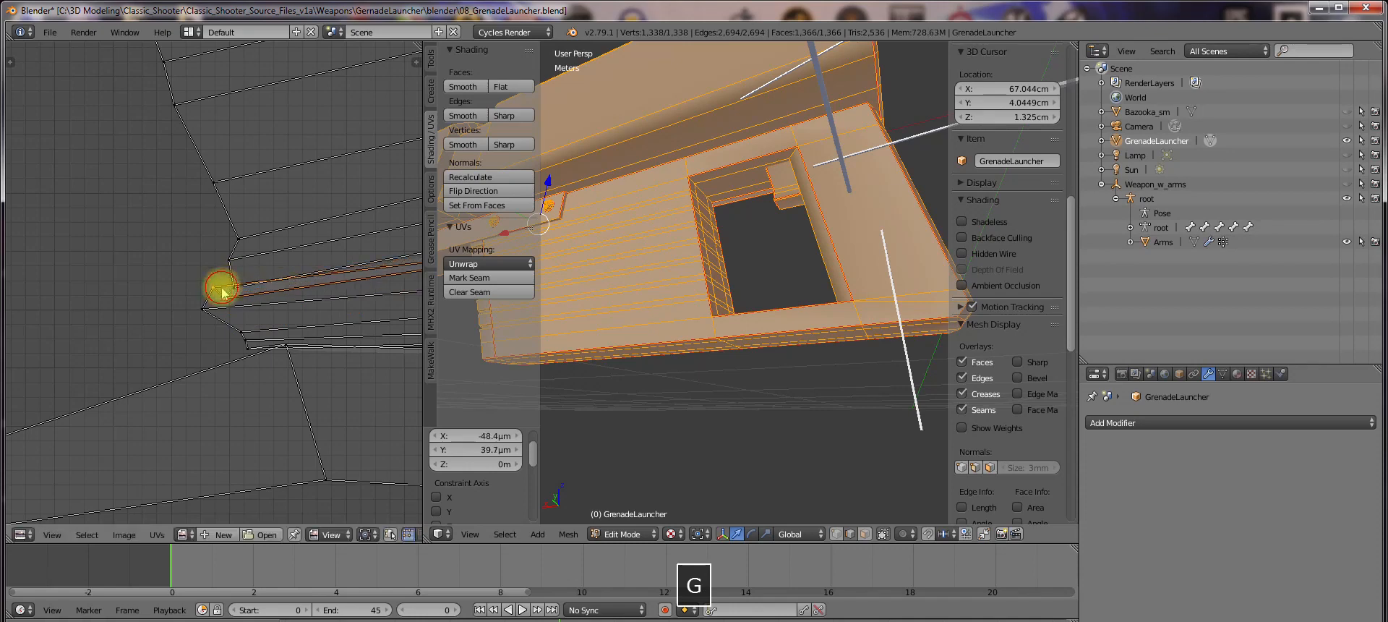
{"action": "key", "text": "g"}
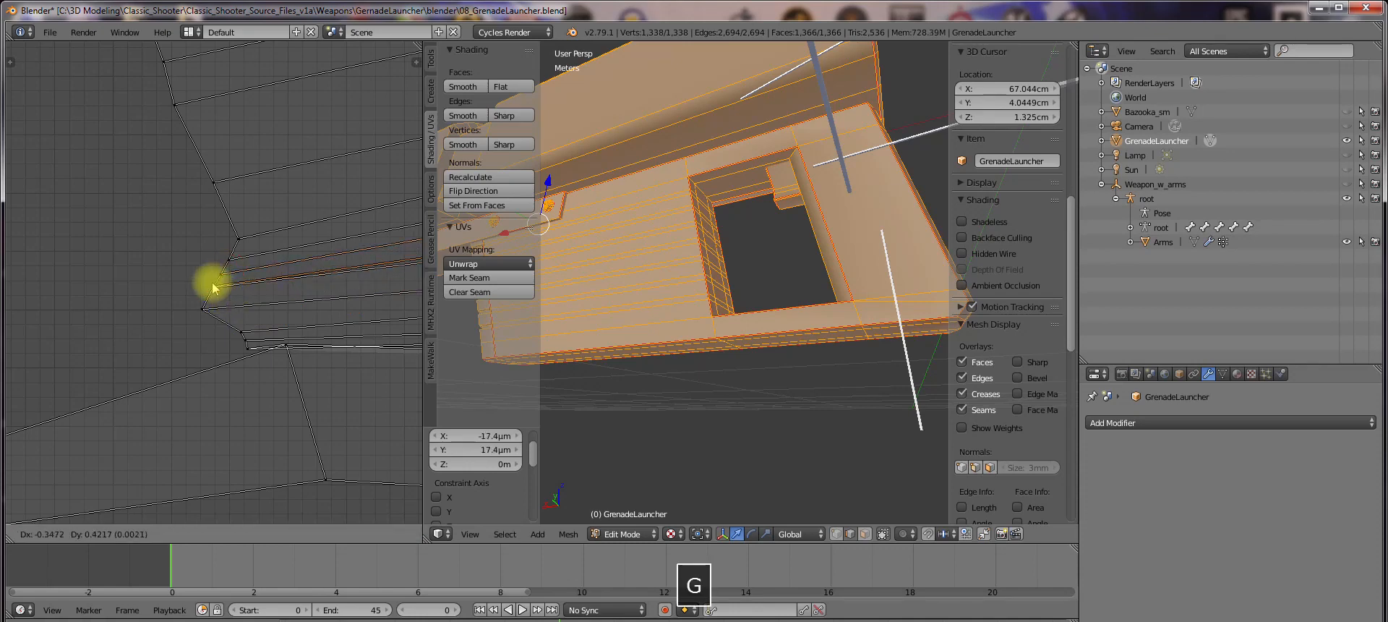
{"action": "left_click", "coordinate": [214, 289]}
{"action": "key", "text": "g"}
{"action": "left_click", "coordinate": [215, 293]}
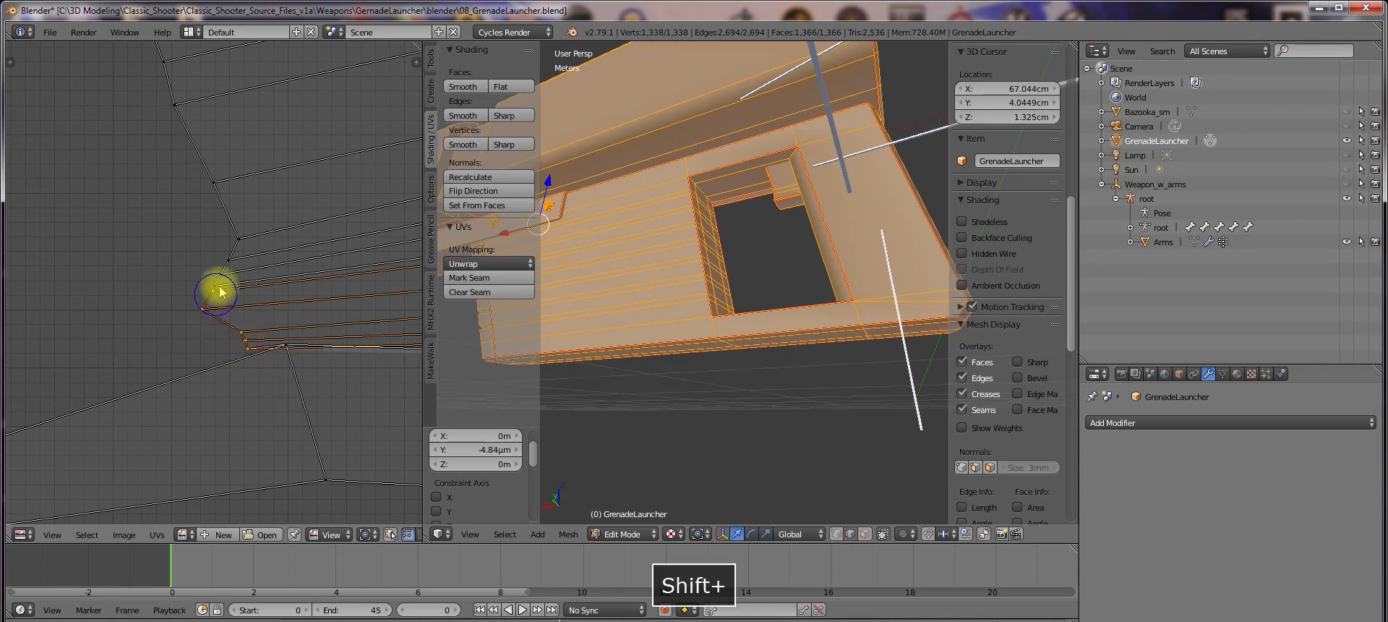
Raise the separated UV vertices as a spread-out chain and bring the uppermost one into line with the opening's edge
{"action": "left_click", "coordinate": [241, 239], "text": "shift"}
{"action": "key", "text": "g"}
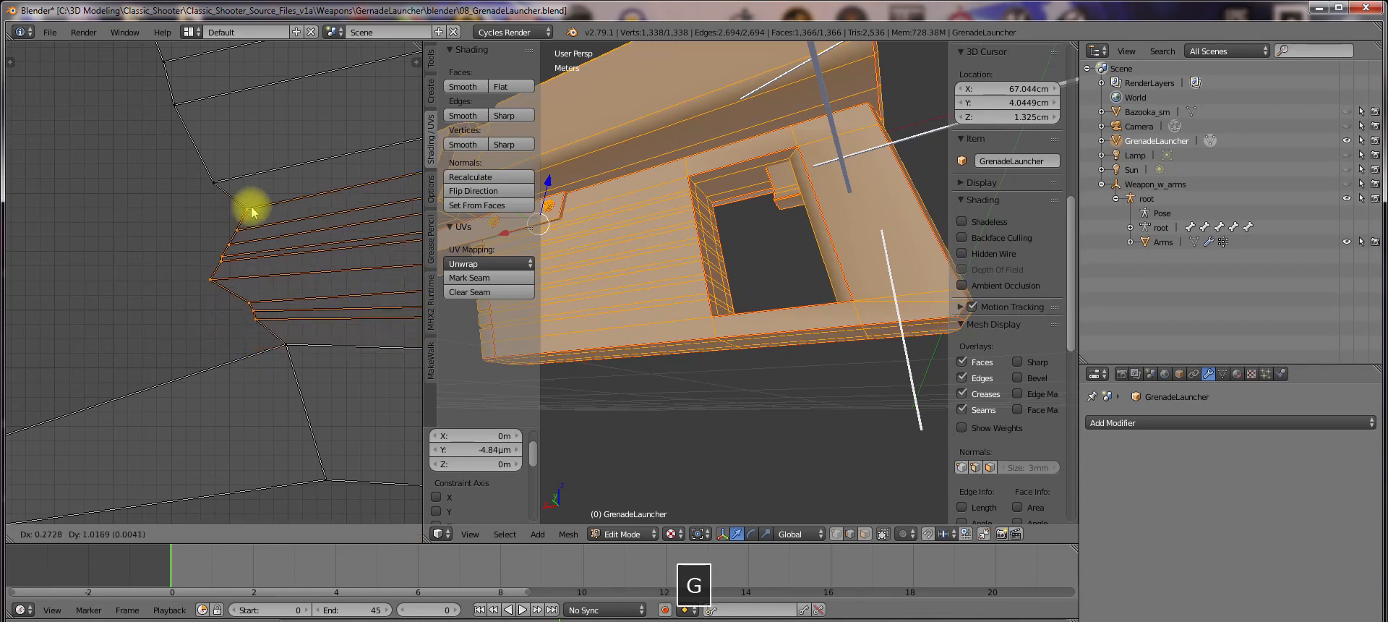
{"action": "left_click", "coordinate": [243, 209]}
{"action": "key", "text": "g"}
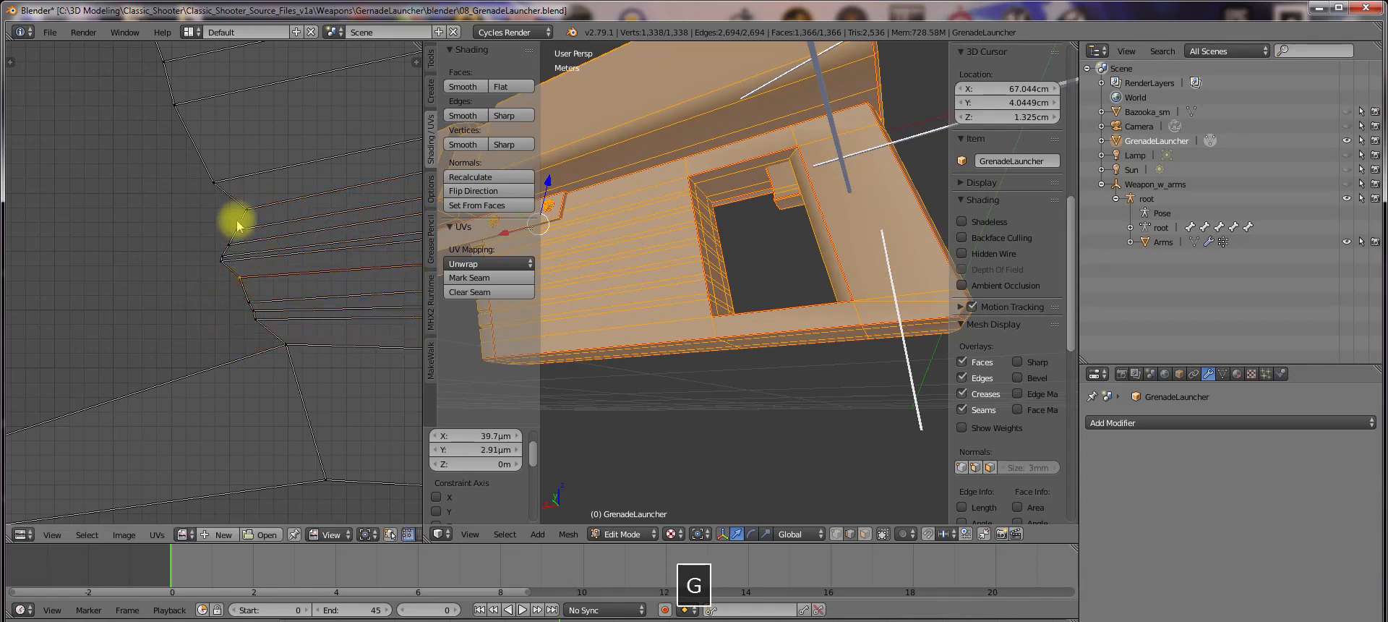
{"action": "left_click", "coordinate": [231, 210]}
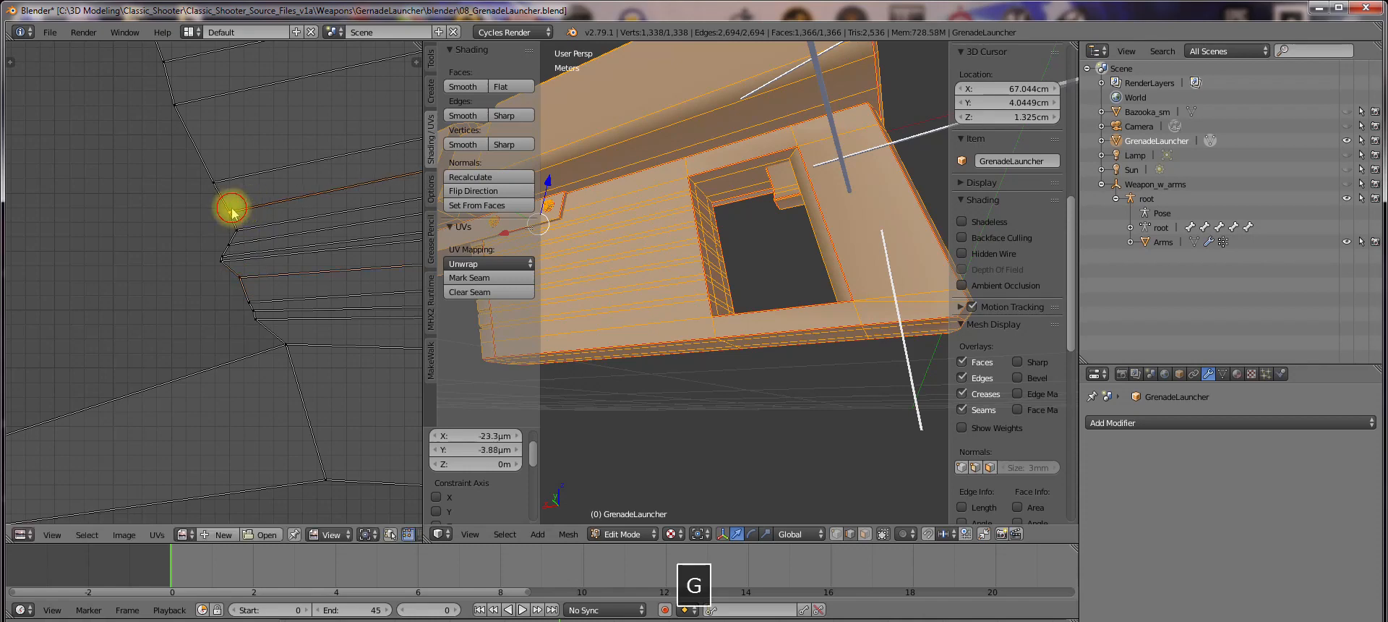
Place the next UV vertices of the chain just below the uppermost one, along the opening's edge
{"action": "key", "text": "g"}
{"action": "left_click", "coordinate": [240, 265]}
{"action": "key", "text": "g"}
{"action": "left_click", "coordinate": [233, 253]}
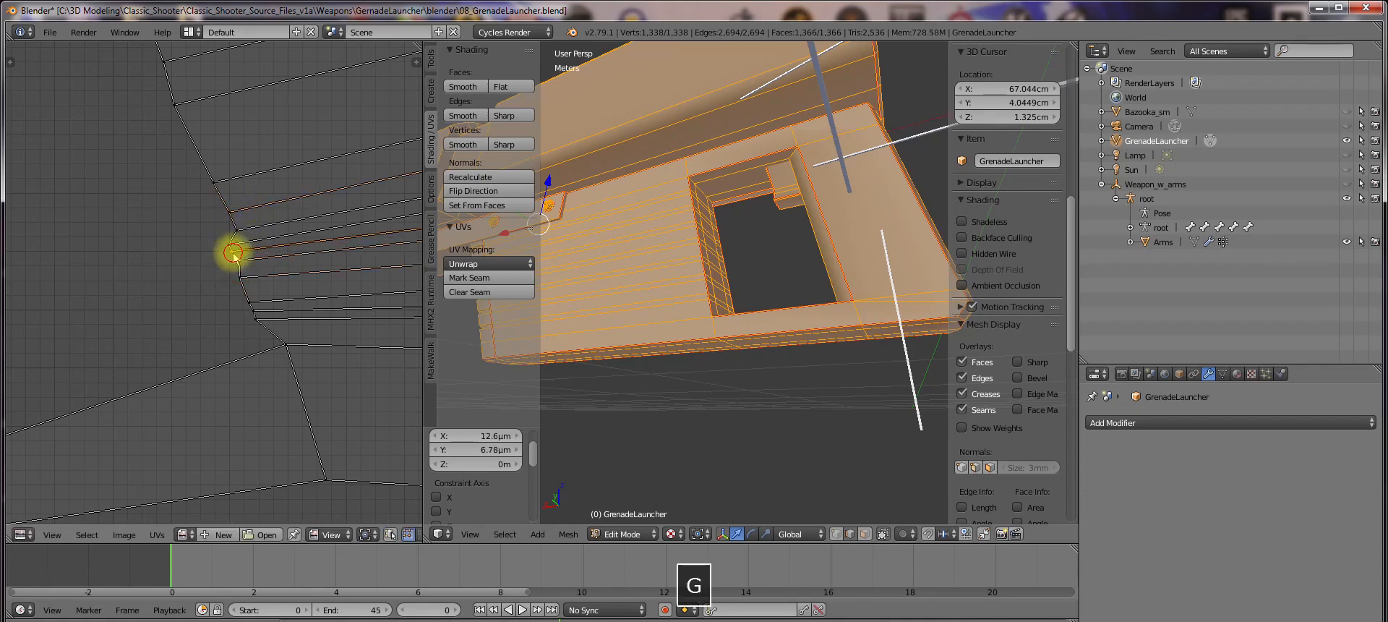
{"action": "key", "text": "g"}
{"action": "left_click", "coordinate": [239, 240]}
Shift two middle vertices of the chain inward toward the straight line of the opening's edge
{"action": "right_click", "coordinate": [231, 256]}
{"action": "key", "text": "g"}
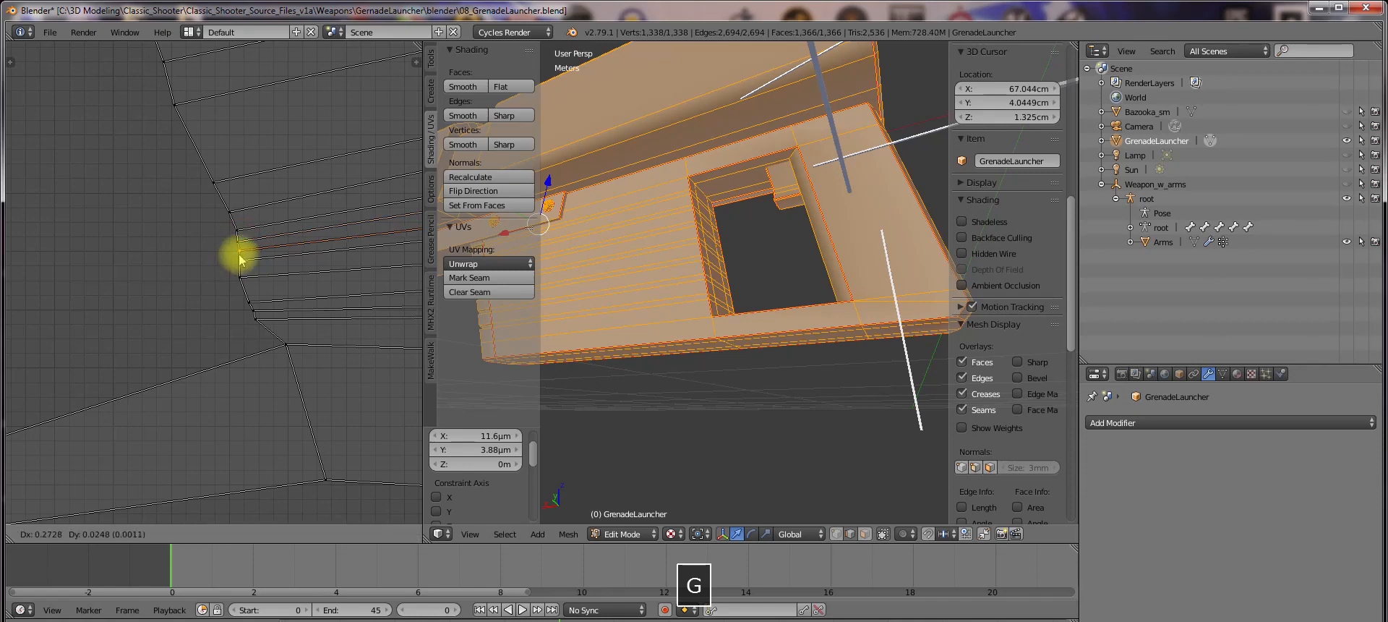
{"action": "left_click", "coordinate": [240, 260]}
{"action": "right_click", "coordinate": [239, 278]}
{"action": "key", "text": "g"}
{"action": "left_click", "coordinate": [257, 282]}
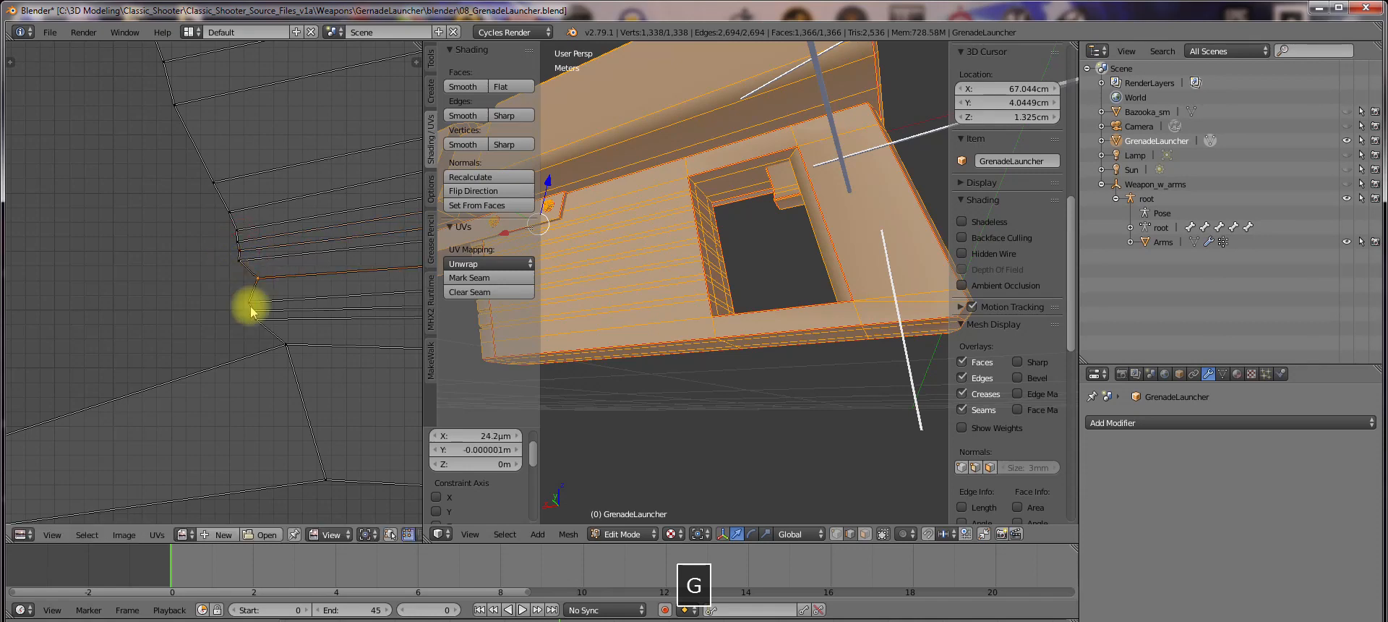
Move the two lowest vertices of the chain toward the opening's lower corner
{"action": "right_click", "coordinate": [250, 304]}
{"action": "key", "text": "g"}
{"action": "left_click", "coordinate": [258, 307]}
{"action": "right_click", "coordinate": [259, 319]}
{"action": "key", "text": "g"}
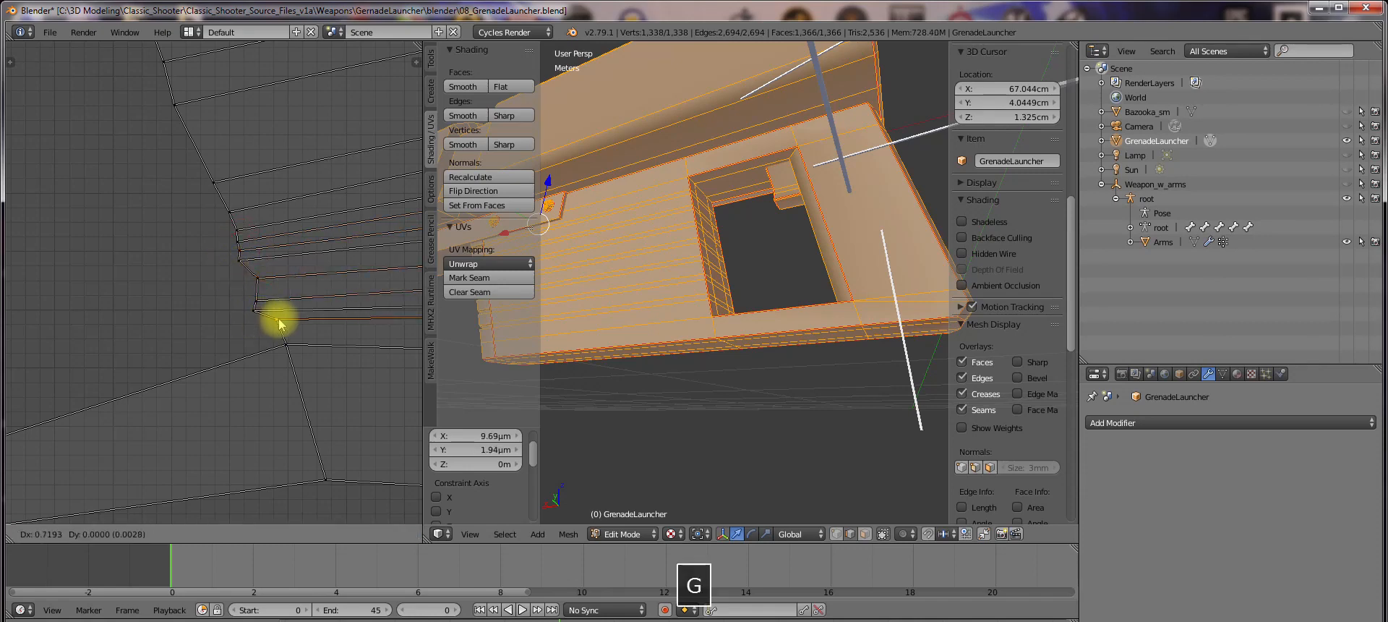
{"action": "left_click", "coordinate": [279, 324]}
Space the lower vertices of the chain evenly in a straight line down to the opening's corner
{"action": "right_click", "coordinate": [256, 282]}
{"action": "key", "text": "g"}
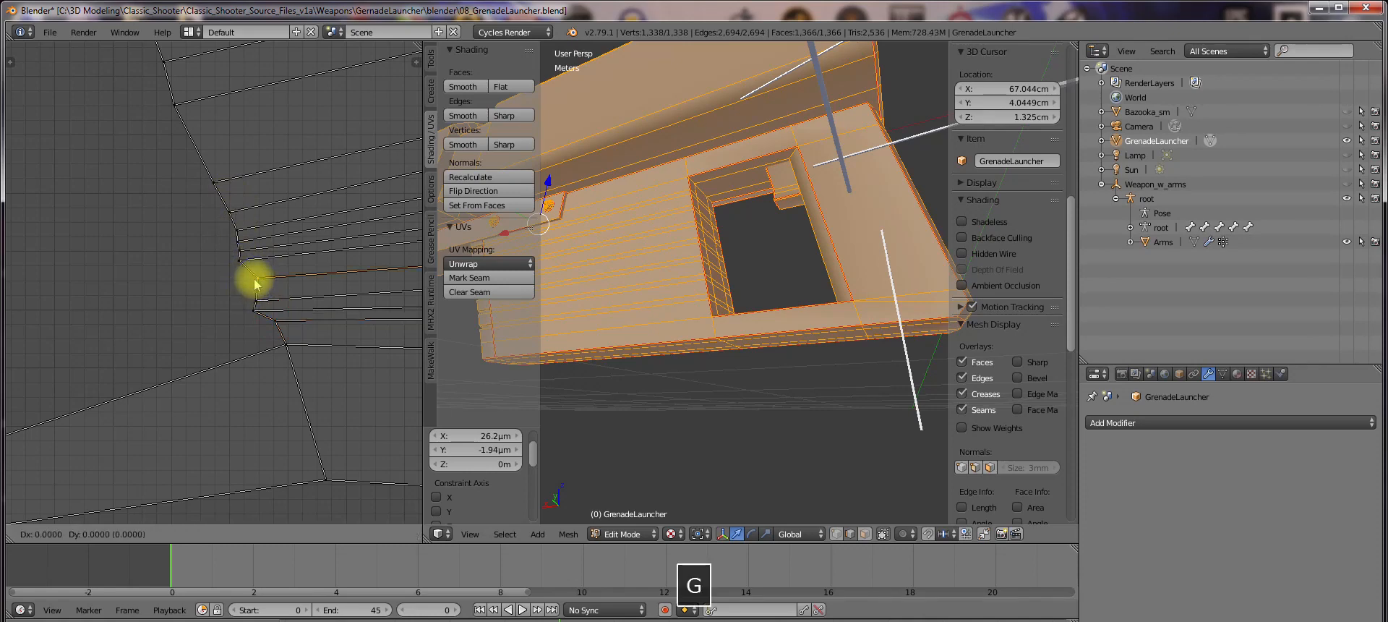
{"action": "left_click", "coordinate": [254, 307]}
{"action": "key", "text": "g"}
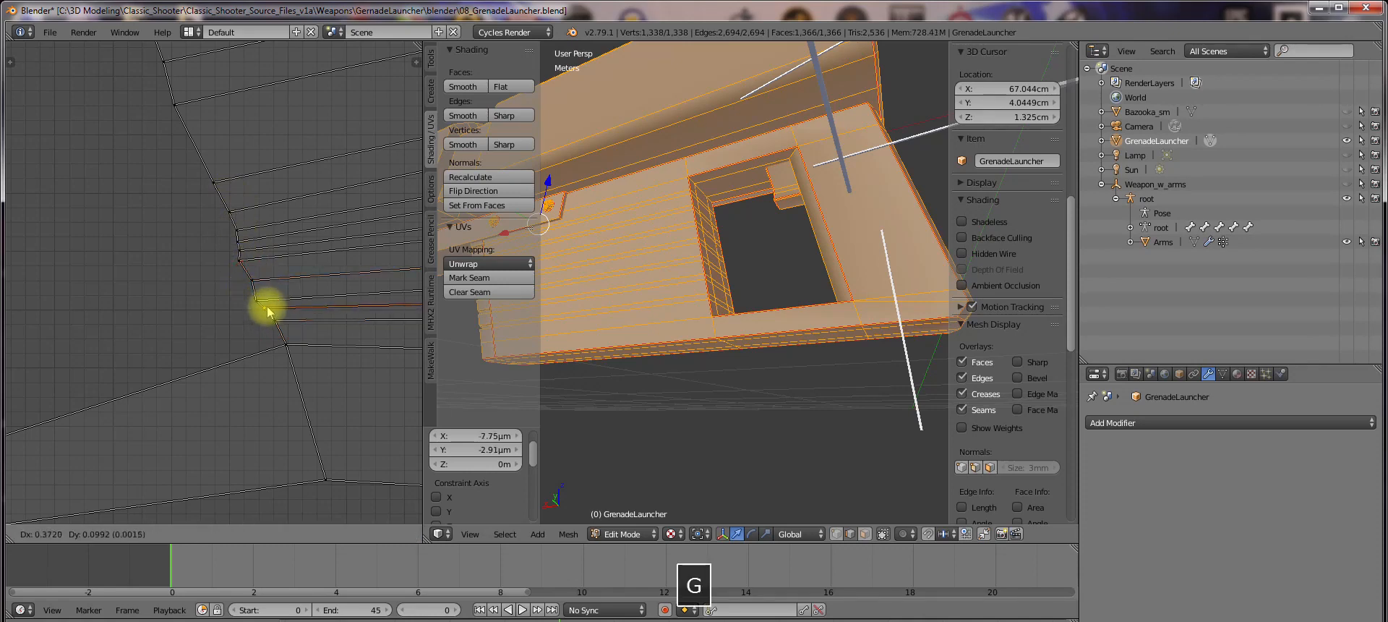
{"action": "left_click", "coordinate": [267, 309]}
{"action": "right_click", "coordinate": [258, 306]}
{"action": "key", "text": "g"}
{"action": "left_click", "coordinate": [261, 300]}
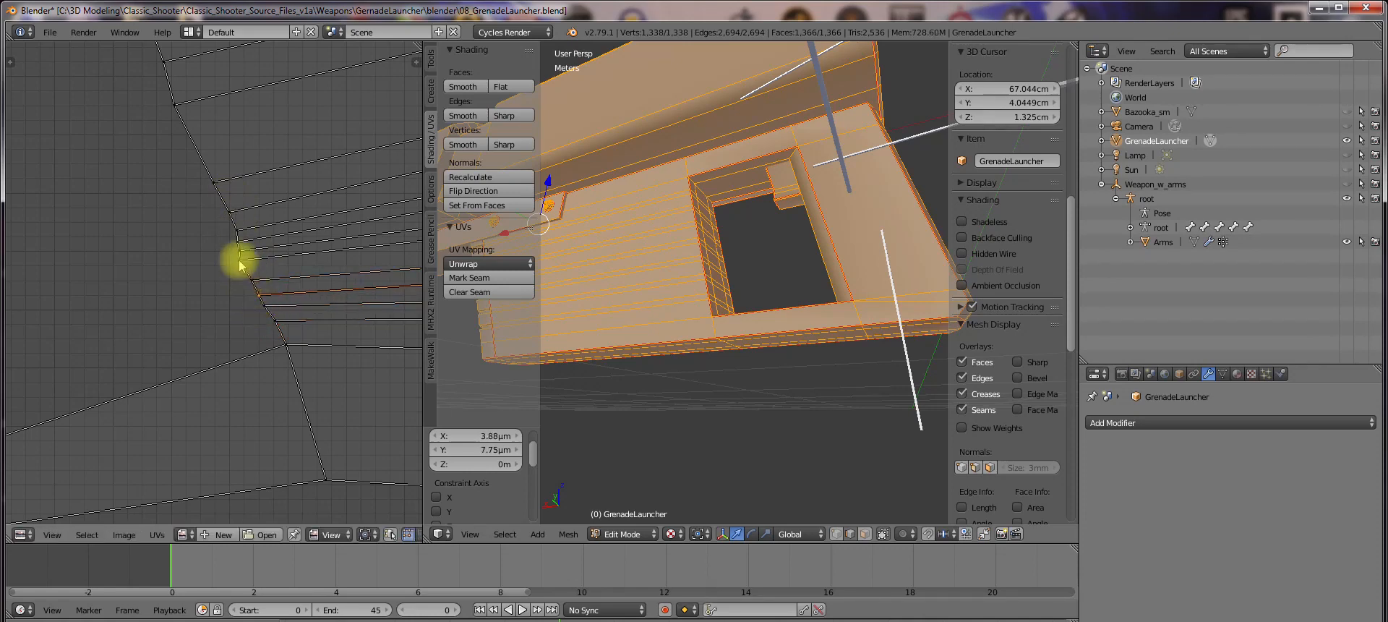
Nudge the remaining out-of-line vertices in the chain's upper half onto the straight opening edge
{"action": "right_click", "coordinate": [240, 261]}
{"action": "key", "text": "g"}
{"action": "left_click", "coordinate": [244, 265]}
{"action": "scroll", "coordinate": [264, 282], "scroll_direction": "down", "scroll_amount": 3}
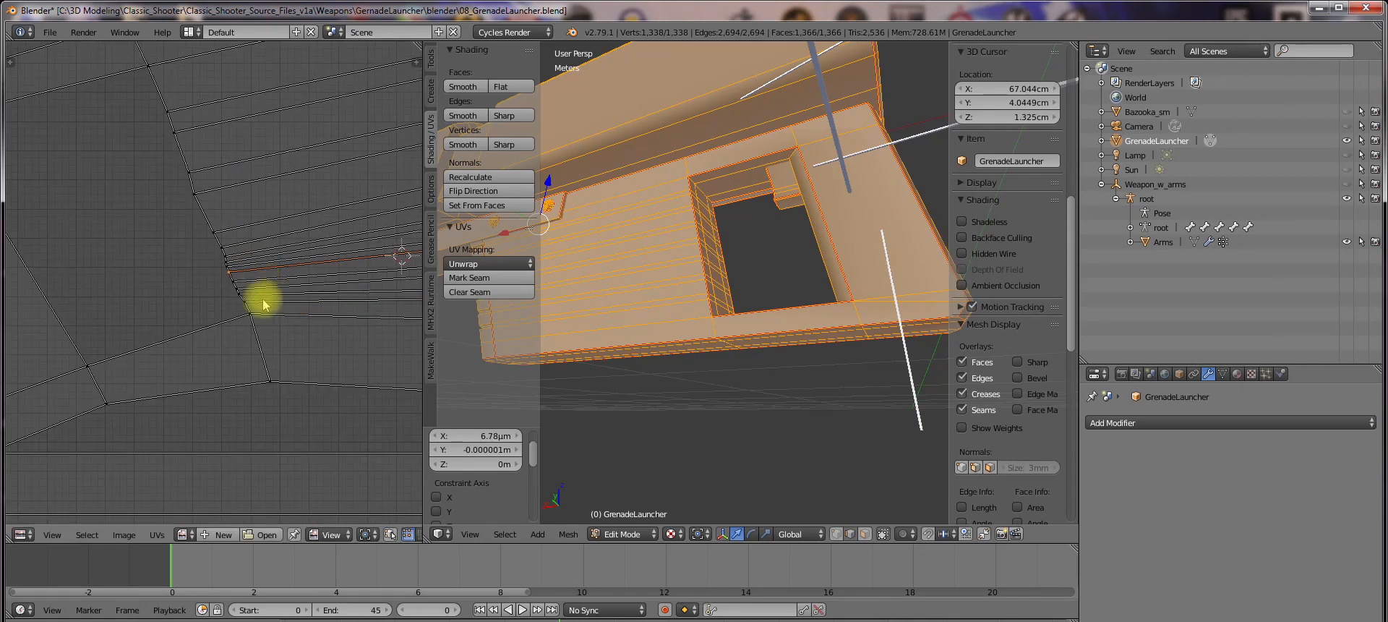
{"action": "scroll", "coordinate": [229, 303], "scroll_direction": "down", "scroll_amount": 2}
{"action": "scroll", "coordinate": [218, 289], "scroll_direction": "up", "scroll_amount": 6}
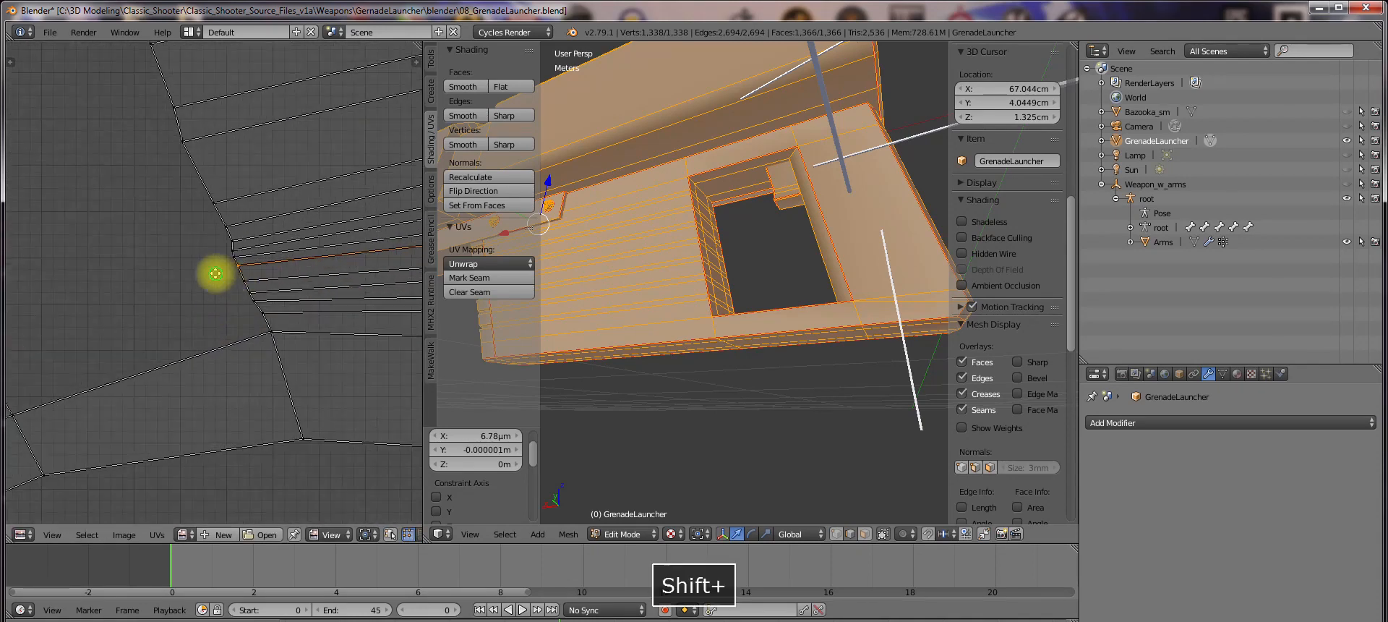
{"action": "scroll", "coordinate": [200, 305], "scroll_direction": "up", "scroll_amount": 3}
{"action": "right_click", "coordinate": [209, 280], "text": "shift"}
{"action": "key", "text": "g"}
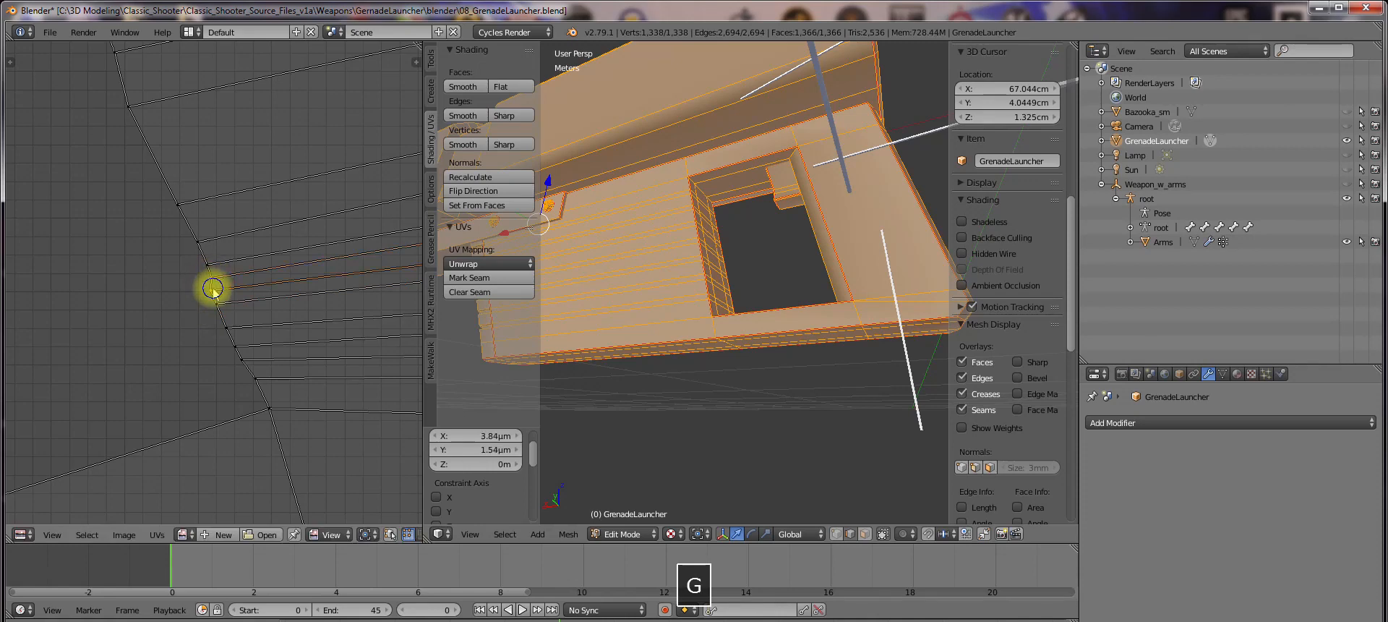
{"action": "left_click", "coordinate": [221, 293]}
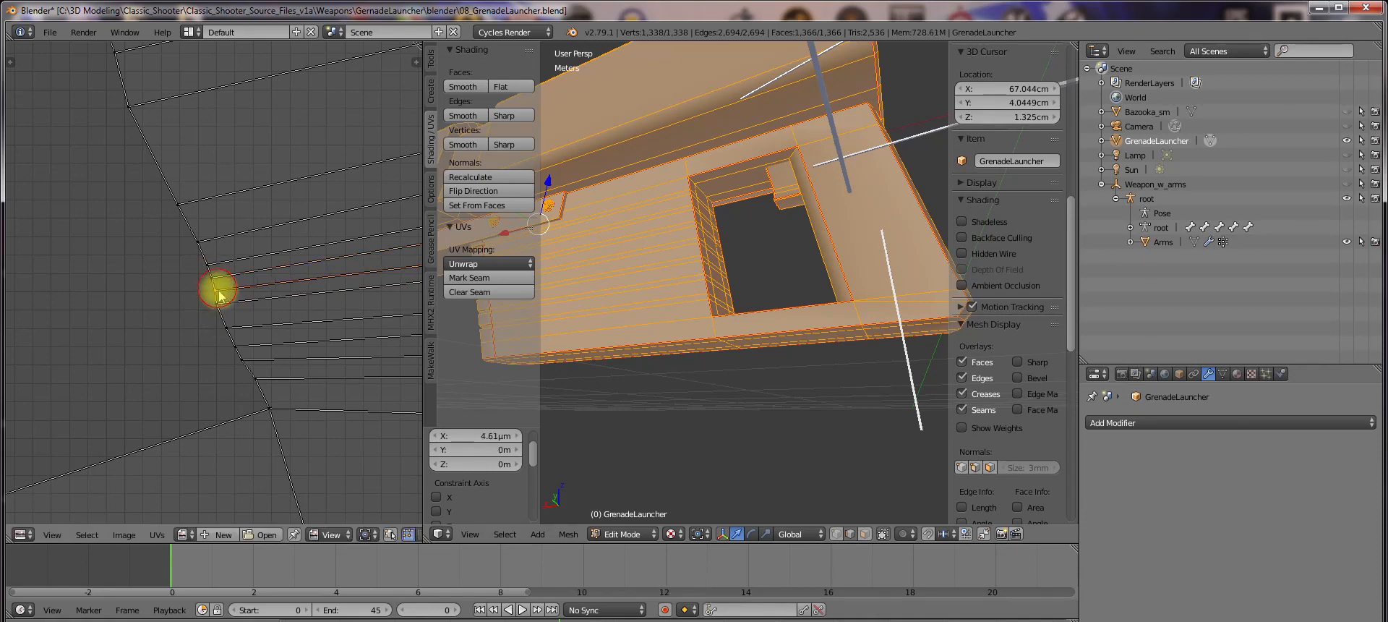
Space the lower-middle vertices of the chain evenly along the straight opening edge
{"action": "key", "text": "g"}
{"action": "left_click", "coordinate": [223, 307]}
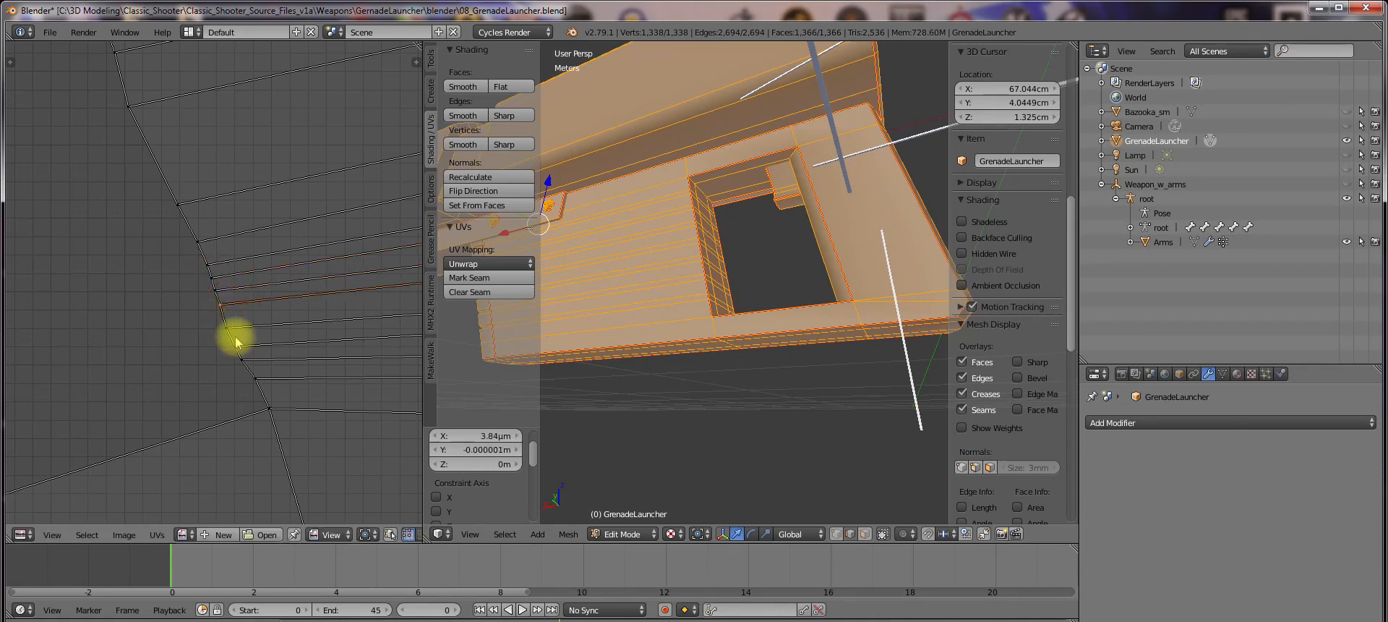
{"action": "key", "text": "g"}
{"action": "left_click", "coordinate": [238, 348]}
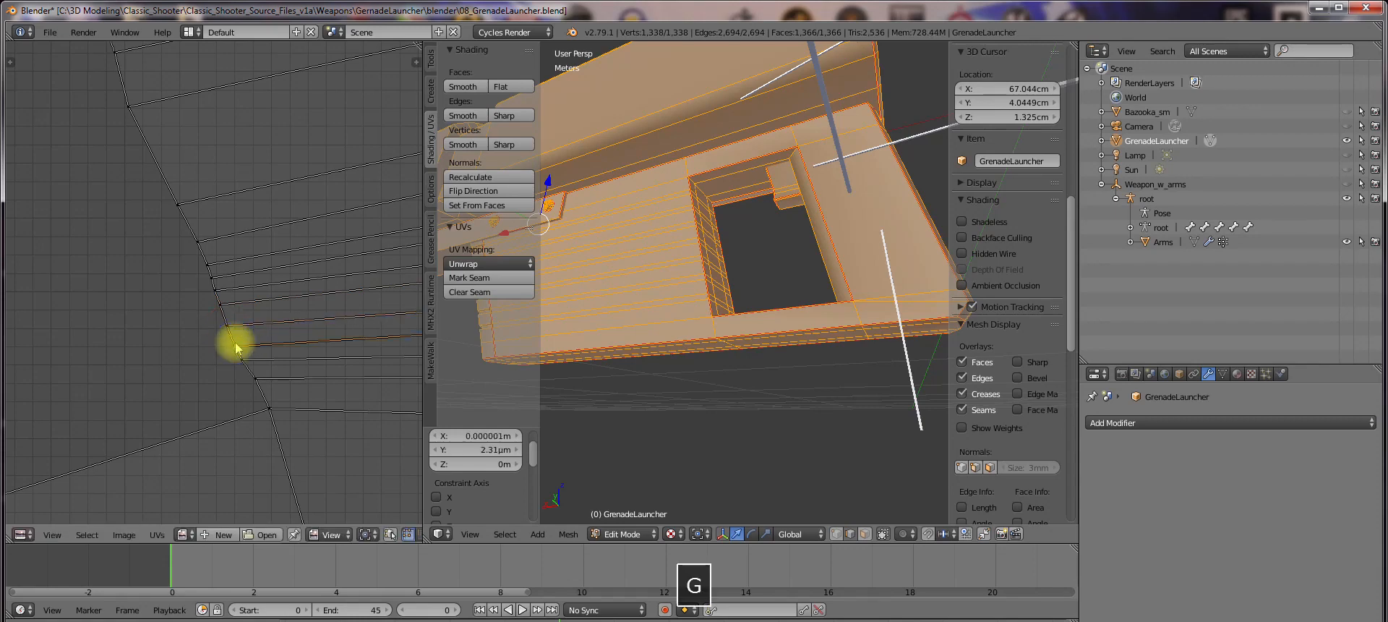
{"action": "key", "text": "g"}
{"action": "left_click", "coordinate": [235, 342]}
{"action": "right_click", "coordinate": [243, 360]}
{"action": "key", "text": "g"}
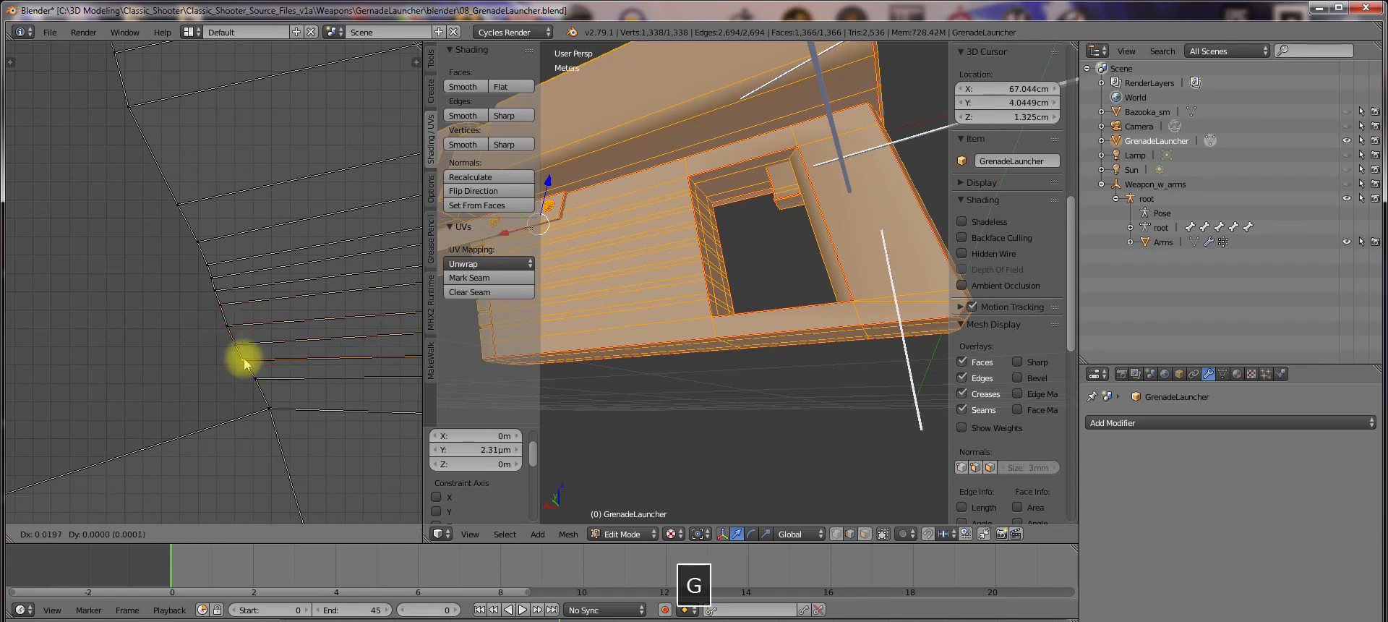
{"action": "left_click", "coordinate": [245, 360]}
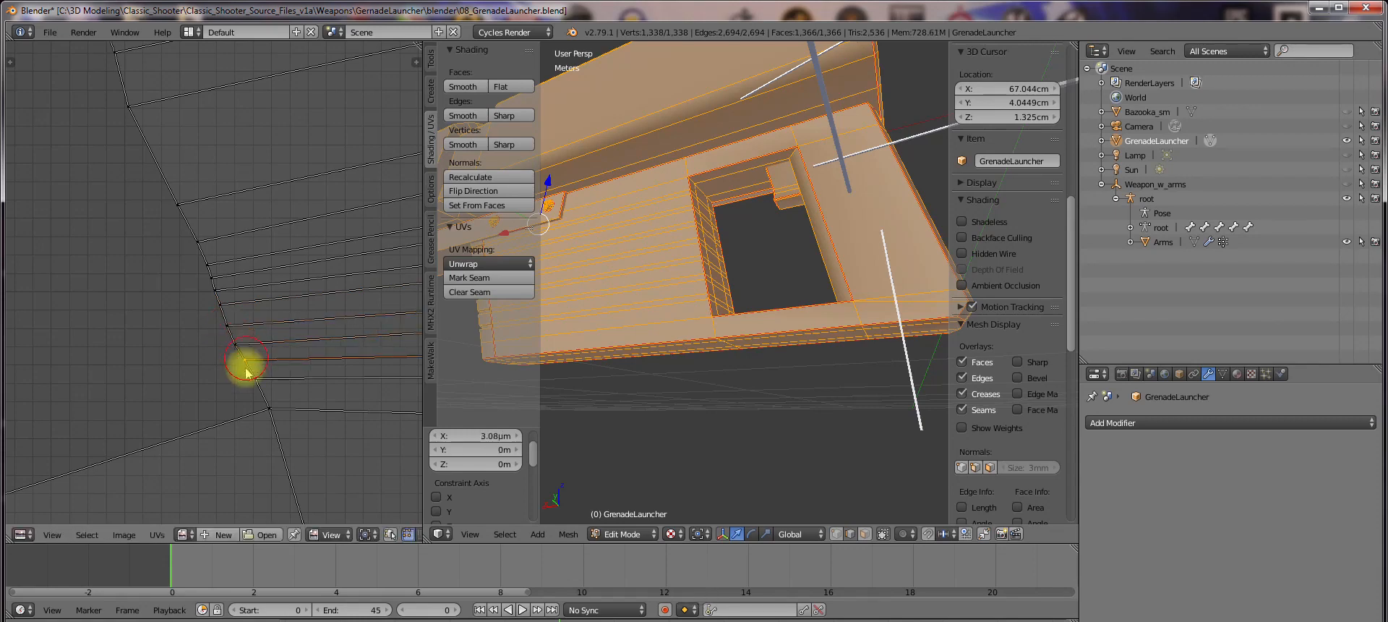
{"action": "key", "text": "g"}
{"action": "left_click", "coordinate": [227, 334]}
Examine the spread-out UV island and compare it with the grip on the model
{"action": "scroll", "coordinate": [253, 360], "scroll_direction": "down", "scroll_amount": 8}
{"action": "middle_click_drag", "start_coordinate": [286, 333], "coordinate": [187, 355], "text": "shift"}
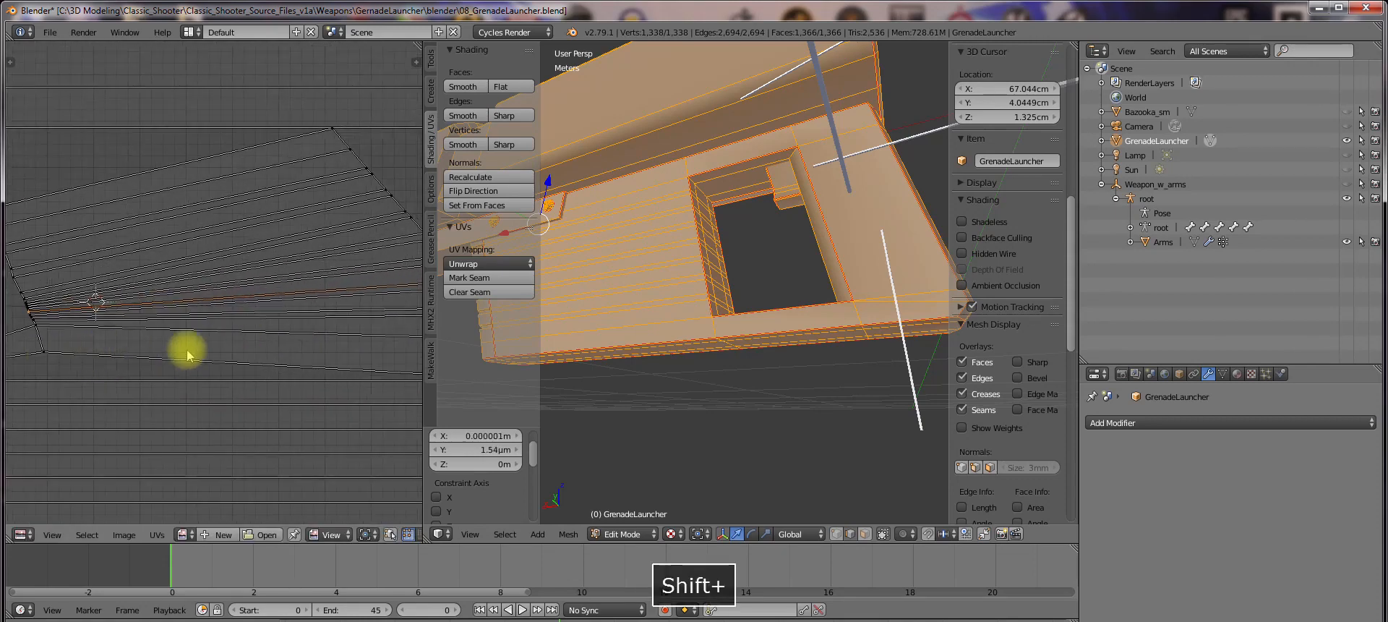
{"action": "scroll", "coordinate": [323, 338], "scroll_direction": "down", "scroll_amount": 2}
{"action": "middle_click_drag", "start_coordinate": [322, 338], "coordinate": [285, 335], "text": "shift"}
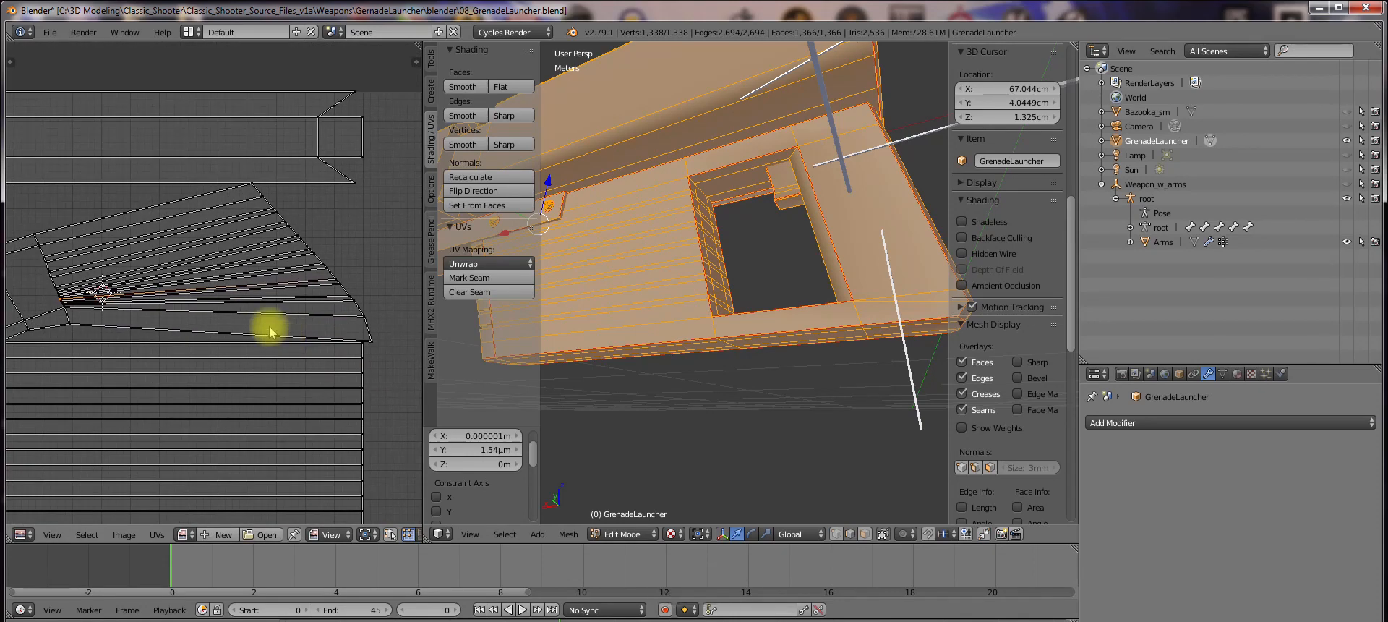
{"action": "key", "text": "a"}
{"action": "scroll", "coordinate": [152, 315], "scroll_direction": "up", "scroll_amount": 5}
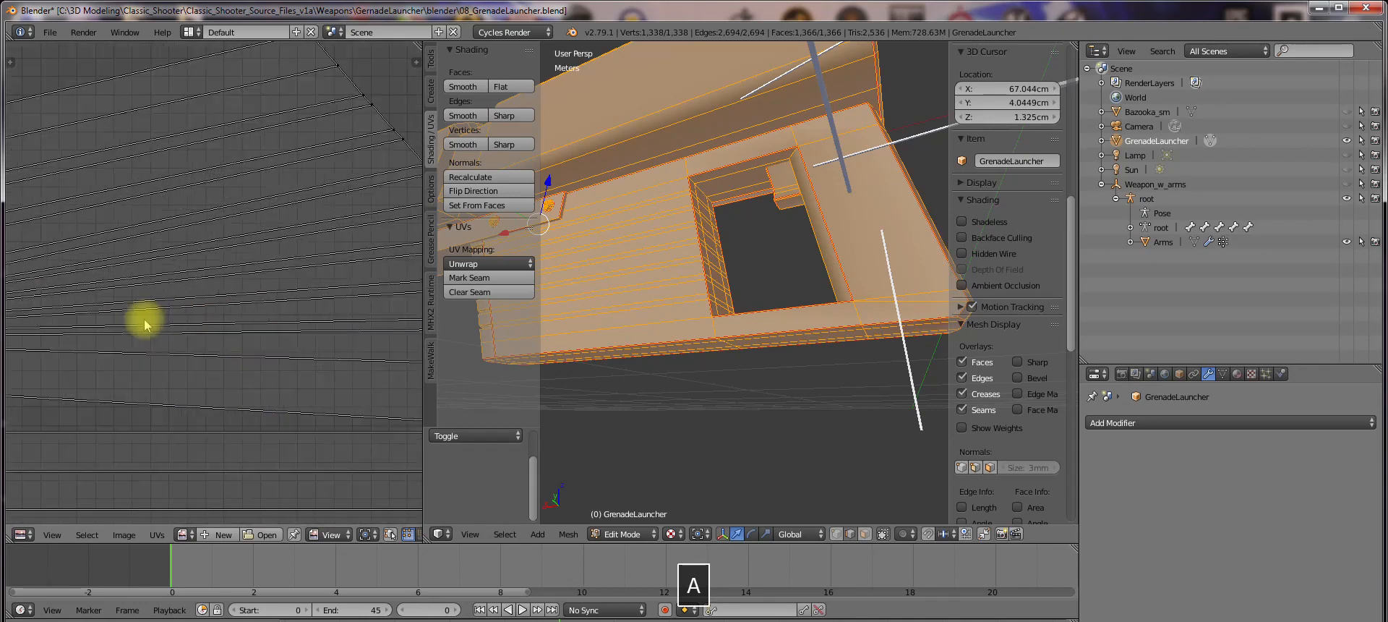
{"action": "middle_click_drag", "start_coordinate": [119, 324], "coordinate": [232, 315], "text": "shift"}
{"action": "scroll", "coordinate": [226, 338], "scroll_direction": "down", "scroll_amount": 3}
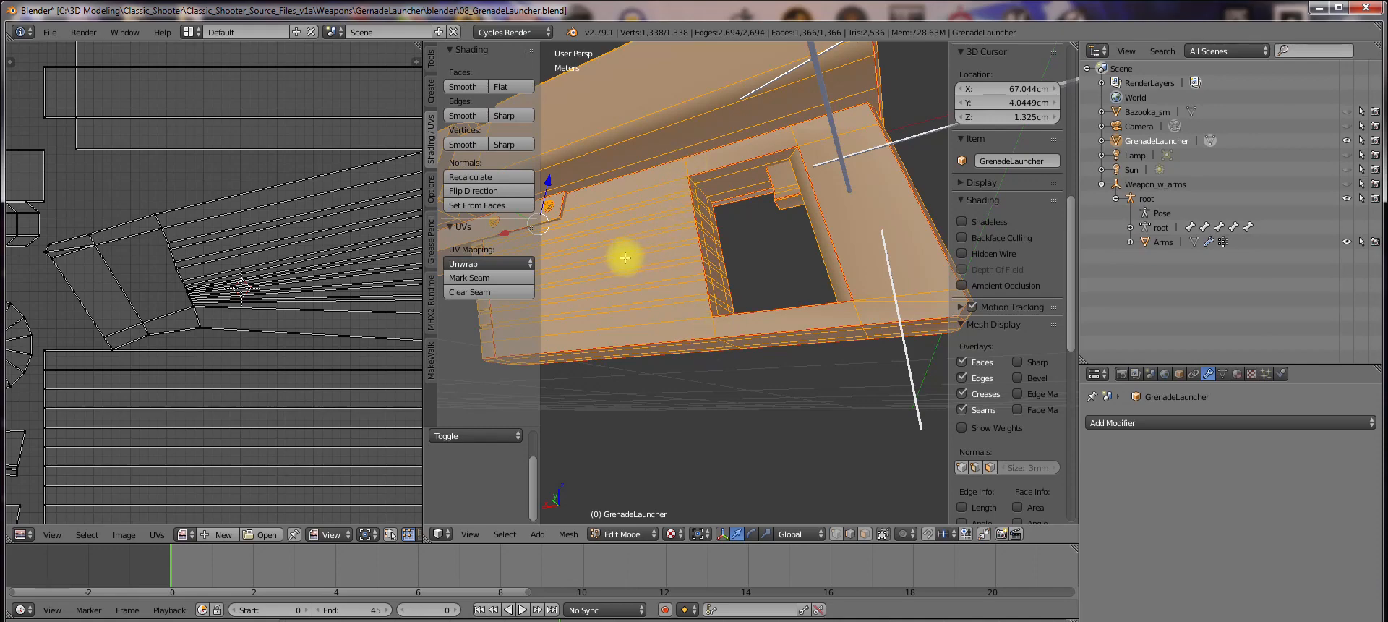
{"action": "scroll", "coordinate": [626, 258], "scroll_direction": "down", "scroll_amount": 5}
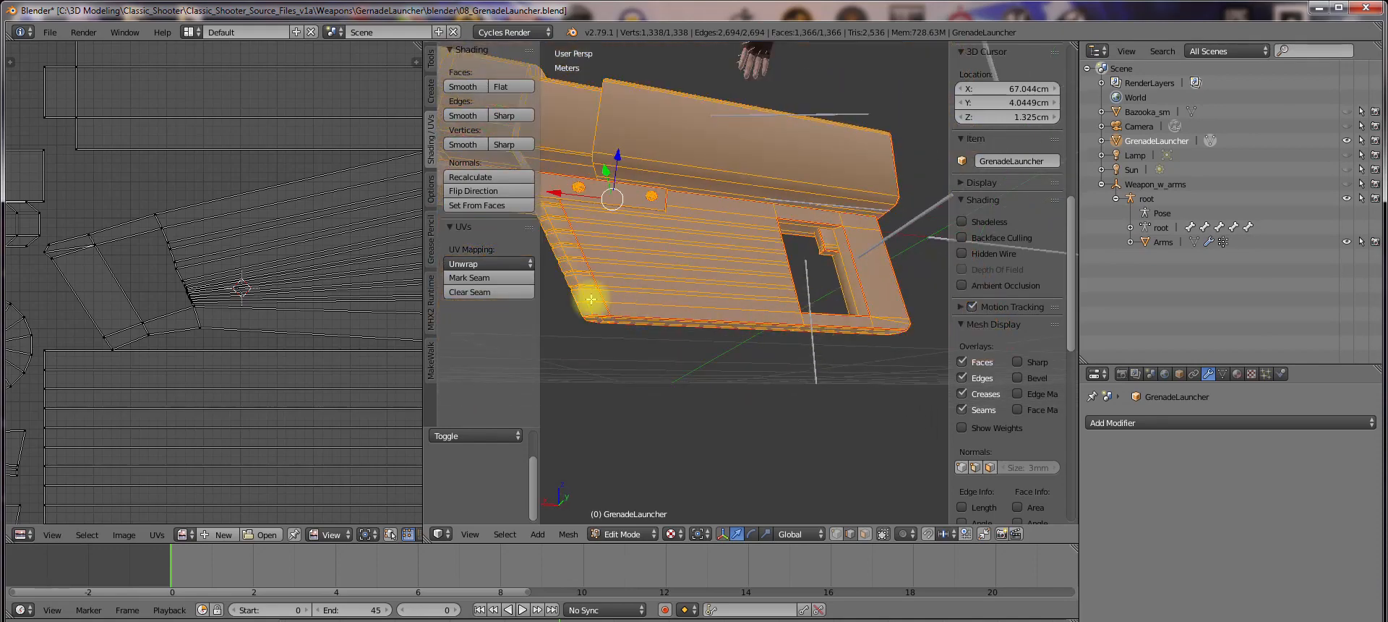
{"action": "scroll", "coordinate": [282, 316], "scroll_direction": "down", "scroll_amount": 3}
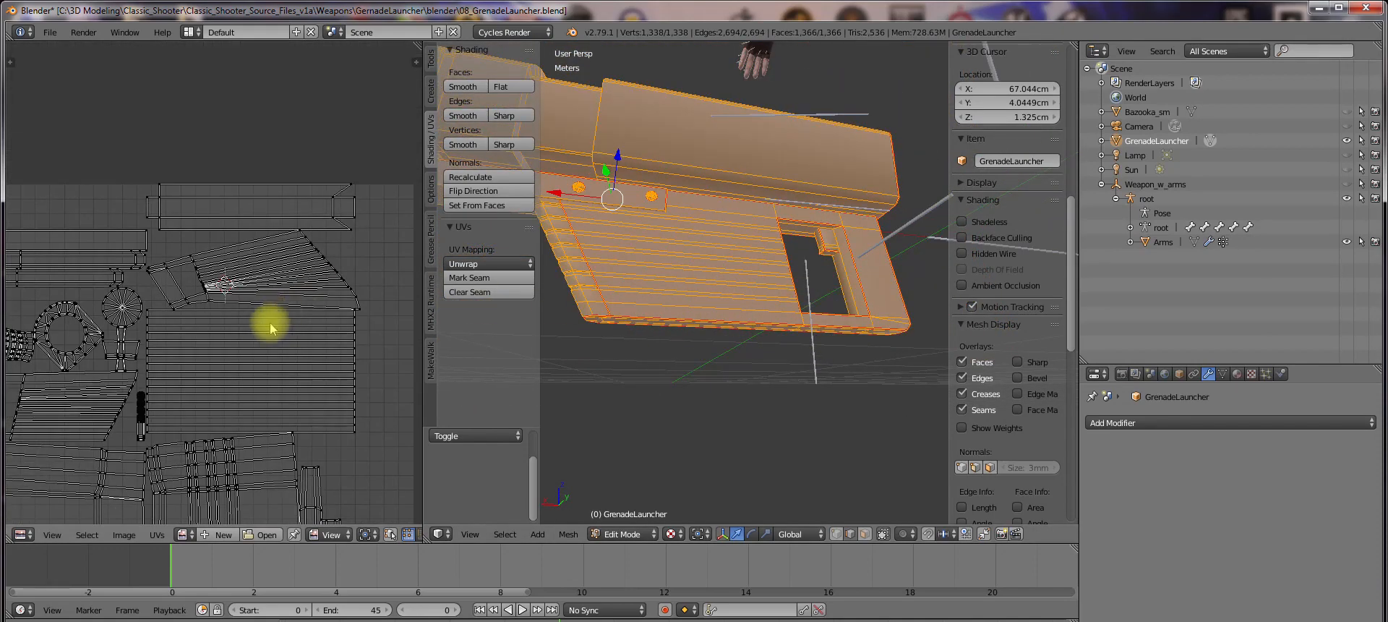
{"action": "scroll", "coordinate": [285, 336], "scroll_direction": "up", "scroll_amount": 3}
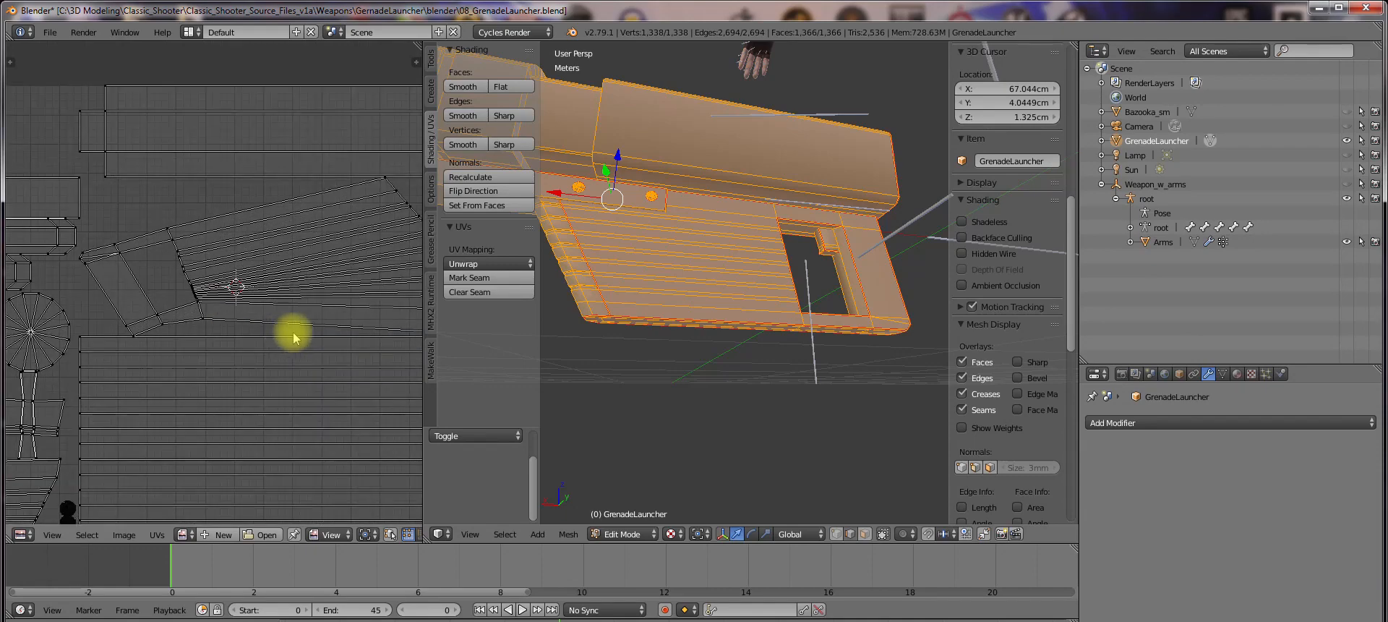
{"action": "middle_click_drag", "start_coordinate": [294, 334], "coordinate": [240, 300], "text": "shift"}
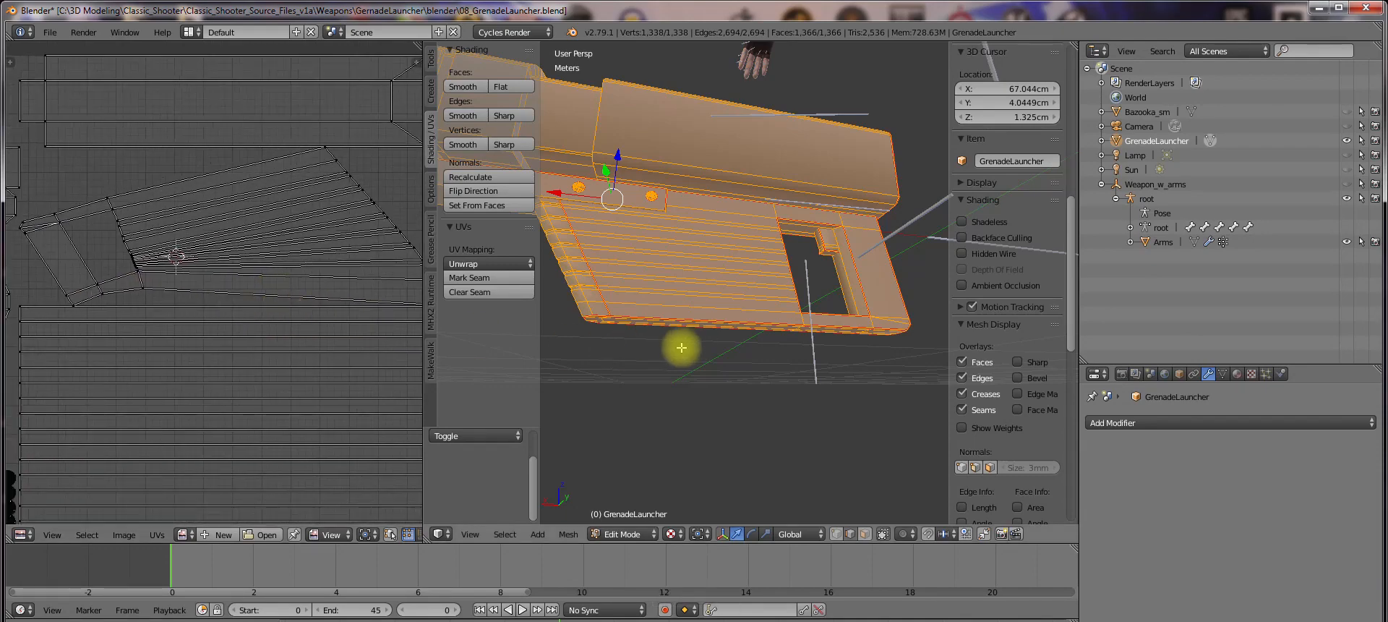
{"action": "middle_click_drag", "start_coordinate": [675, 347], "coordinate": [743, 330]}
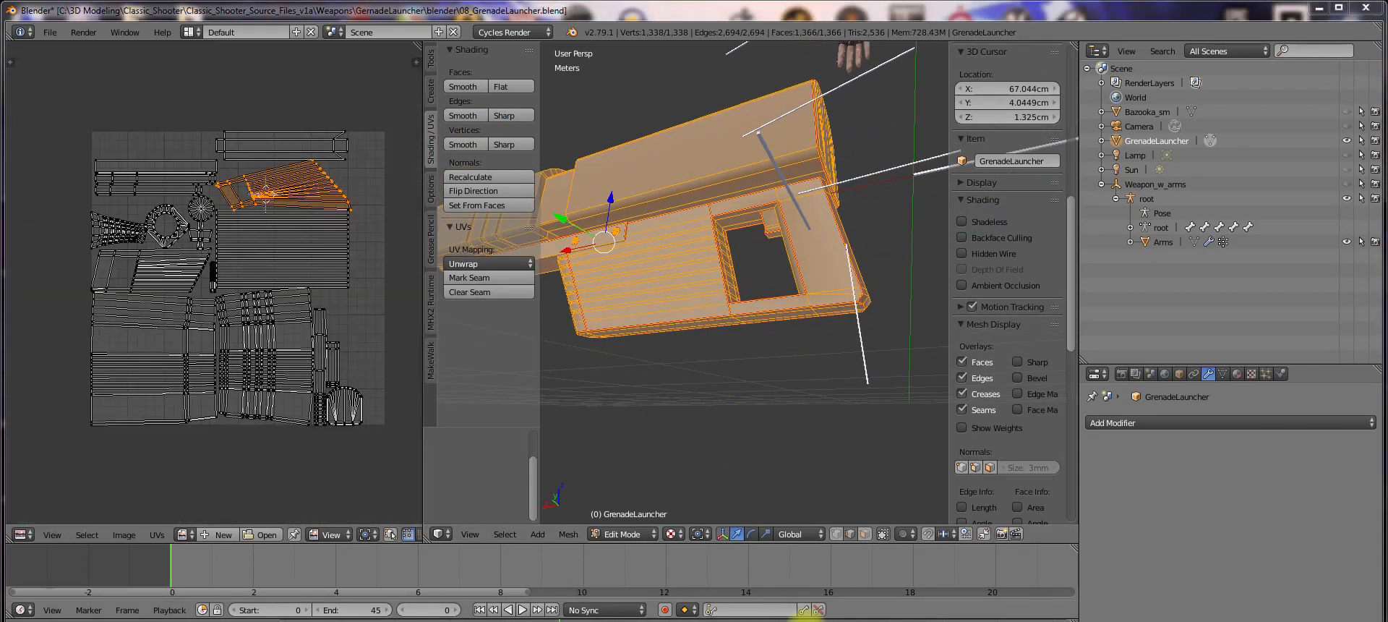
Mark the short edges above and below the grip opening as seams on one side of the grip
{"action": "middle_click_drag", "start_coordinate": [666, 289], "coordinate": [715, 291]}
{"action": "scroll", "coordinate": [714, 290], "scroll_direction": "up", "scroll_amount": 3}
{"action": "right_click", "coordinate": [712, 187]}
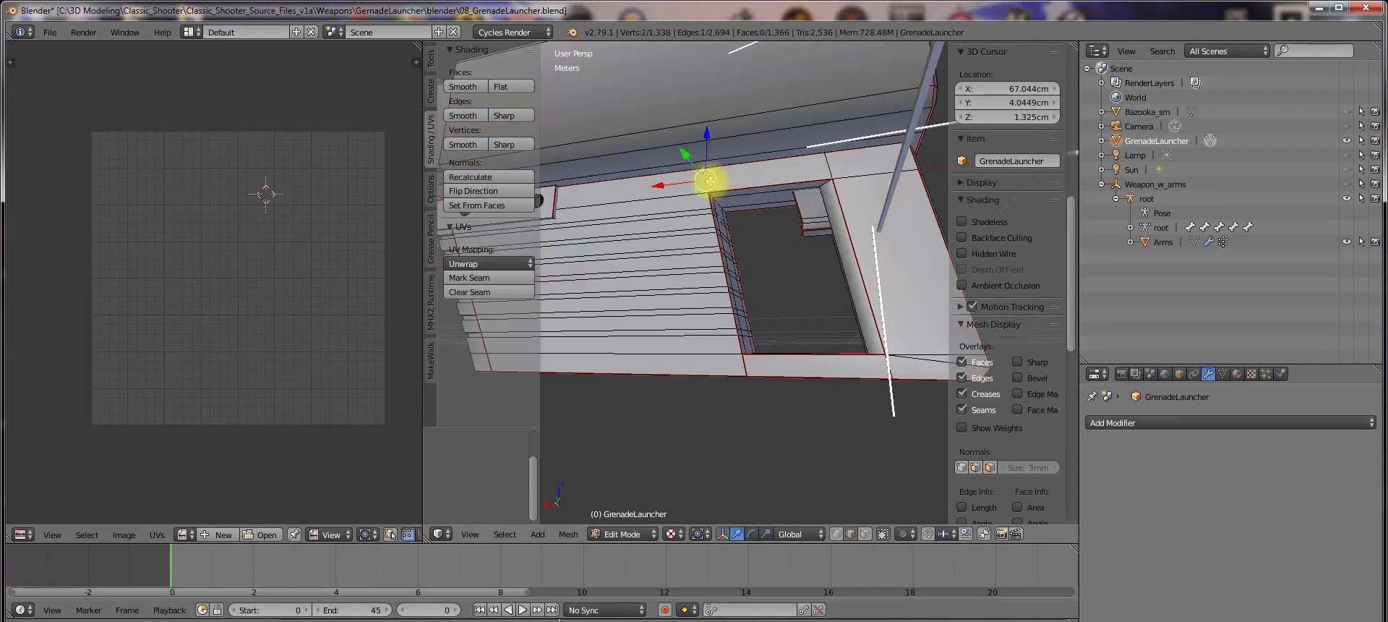
{"action": "right_click", "coordinate": [745, 367], "text": "shift"}
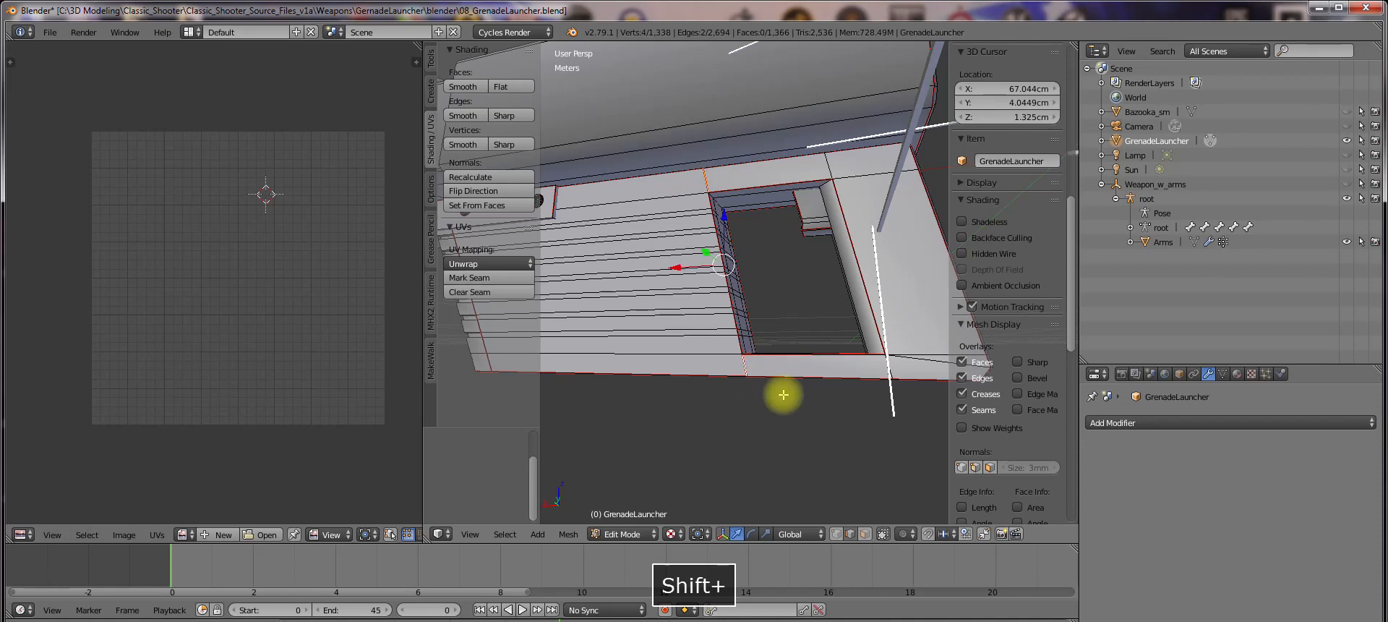
{"action": "left_click", "coordinate": [483, 280]}
Mark the matching edges above and below the opening as seams on the grip's opposite side
{"action": "middle_click_drag", "start_coordinate": [786, 380], "coordinate": [723, 247]}
{"action": "right_click", "coordinate": [687, 390], "text": "shift"}
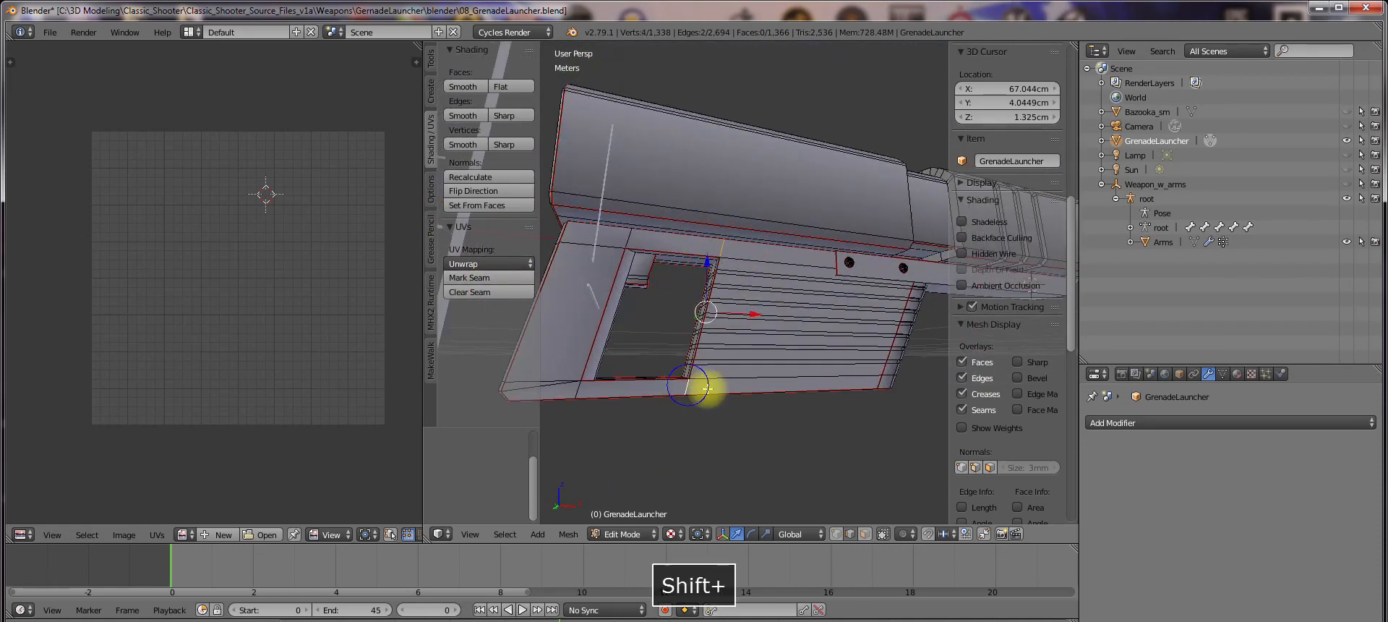
{"action": "left_click", "coordinate": [489, 279]}
Select the entire launcher mesh and unwrap it again with the new seams
{"action": "mouse_move", "coordinate": [694, 339]}
{"action": "middle_mouse_down"}
{"action": "mouse_move", "coordinate": [828, 350]}
{"action": "mouse_move", "coordinate": [706, 332]}
{"action": "middle_mouse_up"}
{"action": "key", "text": "a"}
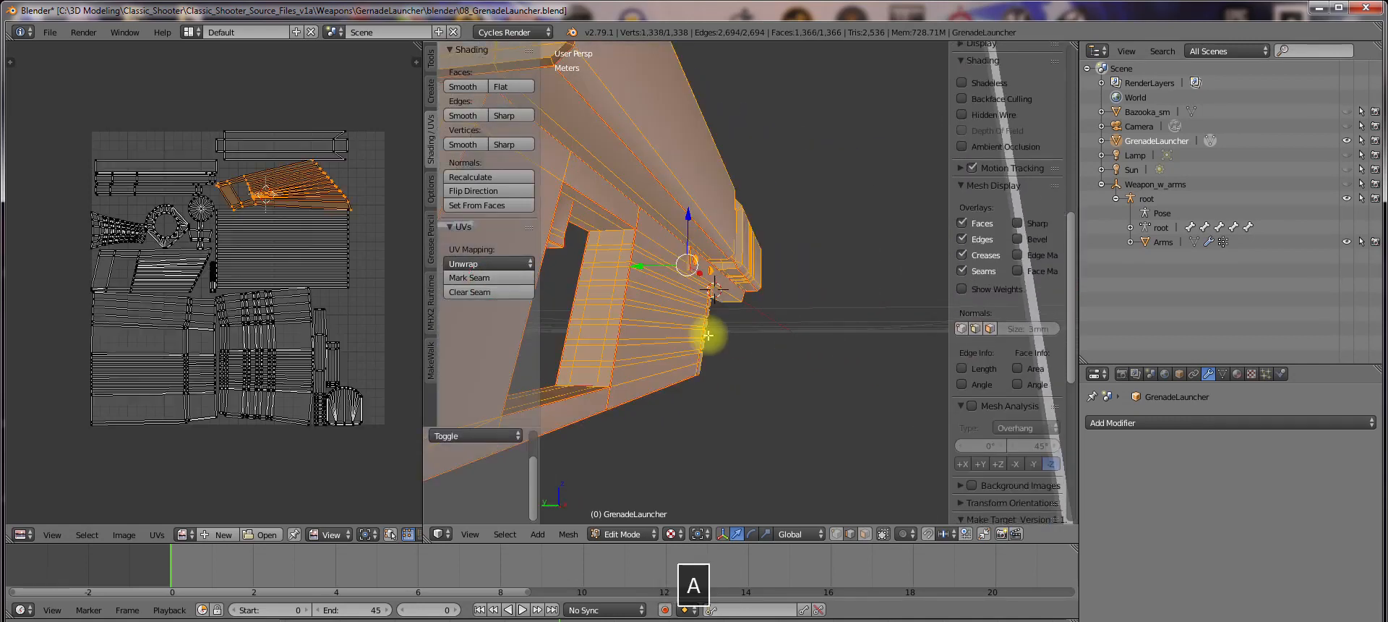
{"action": "left_click", "coordinate": [470, 264]}
{"action": "left_click", "coordinate": [476, 272]}
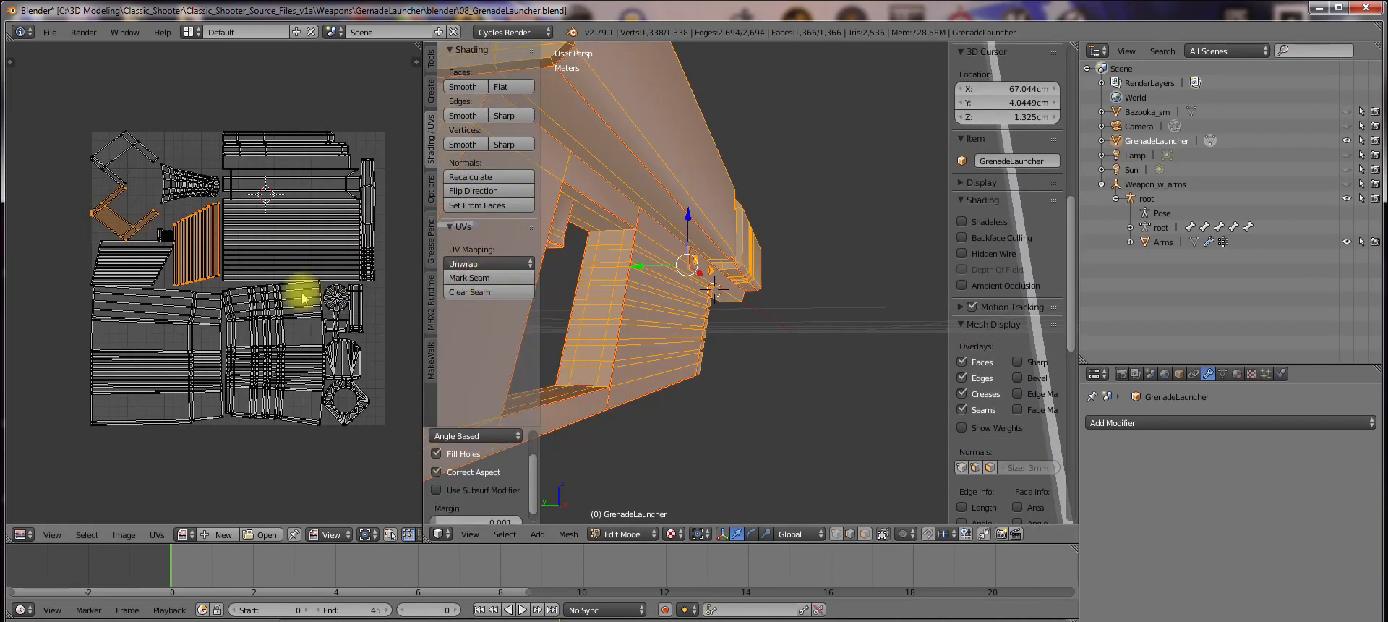
Check the launcher from several sides and remove the UV editor area so the 3D view takes its space
{"action": "middle_click_drag", "start_coordinate": [601, 326], "coordinate": [543, 301]}
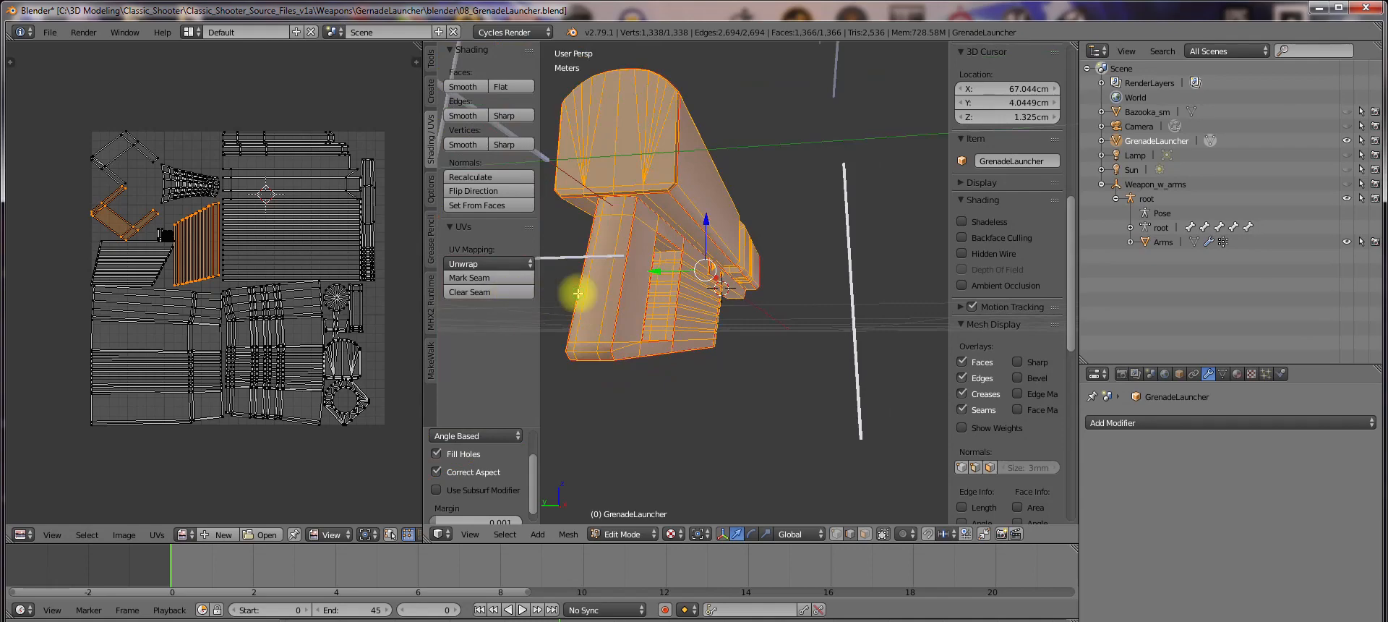
{"action": "scroll", "coordinate": [578, 301], "scroll_direction": "up", "scroll_amount": 2}
{"action": "scroll", "coordinate": [660, 310], "scroll_direction": "down", "scroll_amount": 3}
{"action": "middle_click_drag", "start_coordinate": [661, 310], "coordinate": [677, 288]}
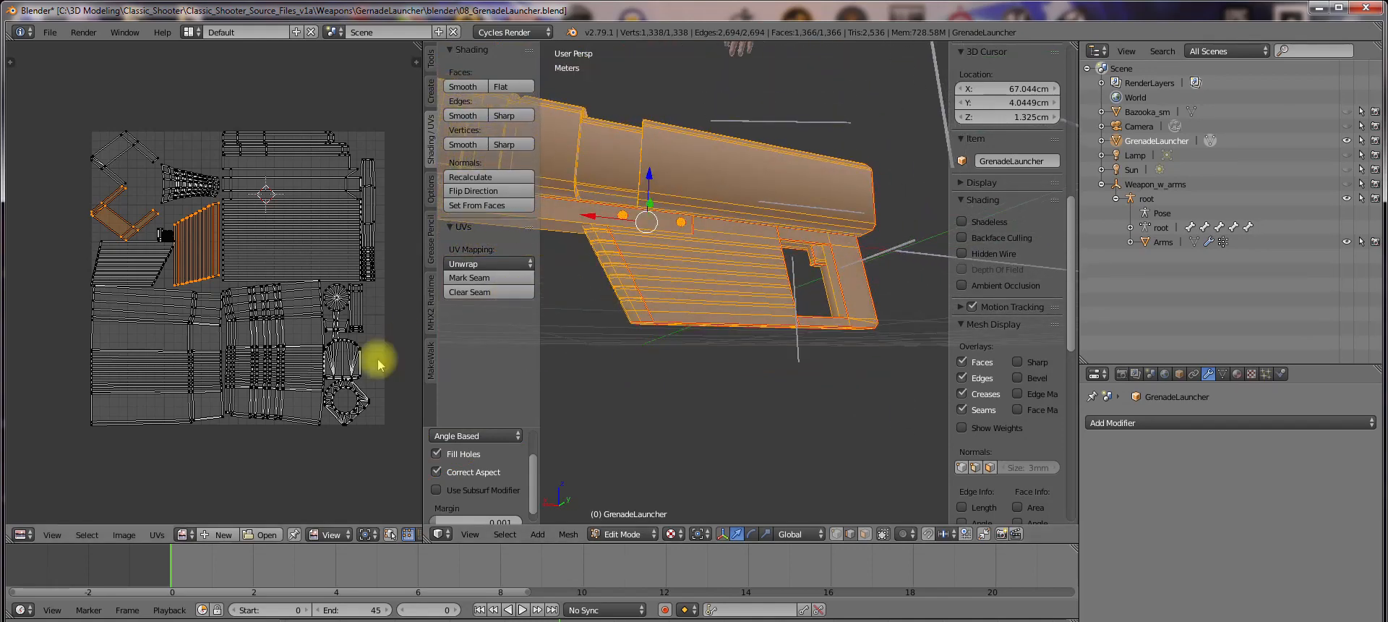
{"action": "middle_click_drag", "start_coordinate": [664, 336], "coordinate": [679, 350]}
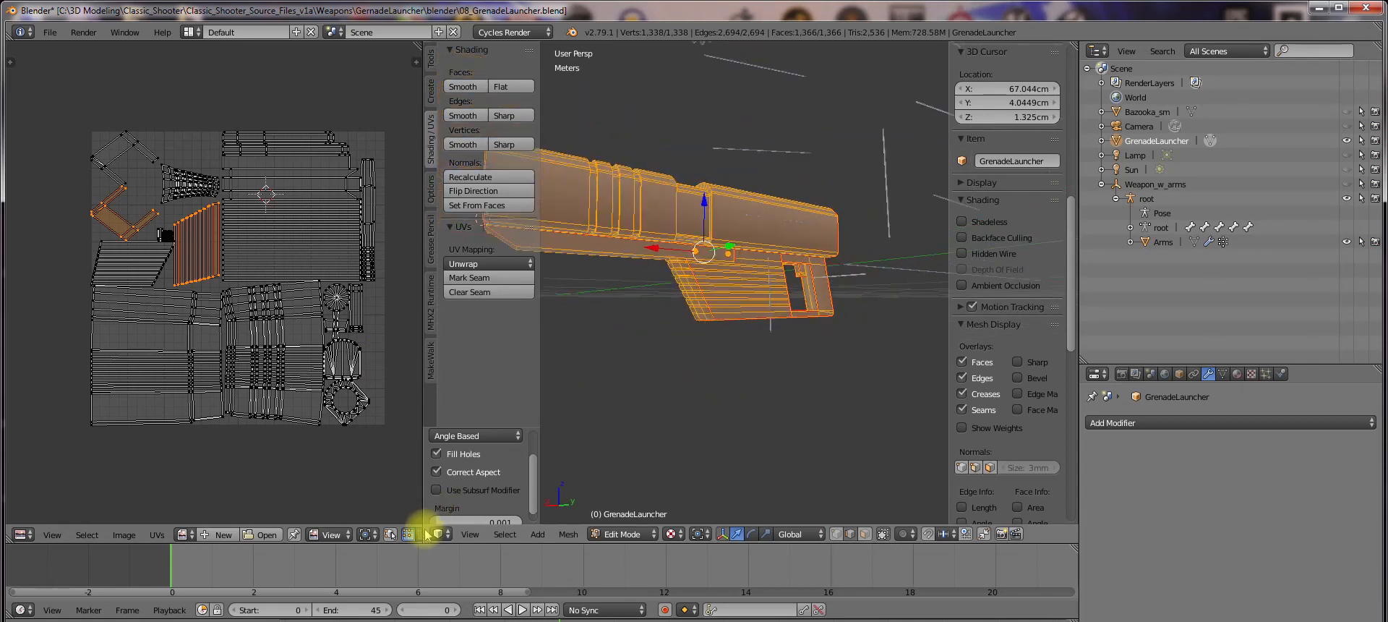
{"action": "left_click_drag", "start_coordinate": [426, 538], "coordinate": [238, 534]}
{"action": "middle_click_drag", "start_coordinate": [442, 308], "coordinate": [542, 397]}
{"action": "scroll", "coordinate": [620, 379], "scroll_direction": "up", "scroll_amount": 2}
{"action": "middle_click_drag", "start_coordinate": [620, 379], "coordinate": [666, 335], "text": "shift"}
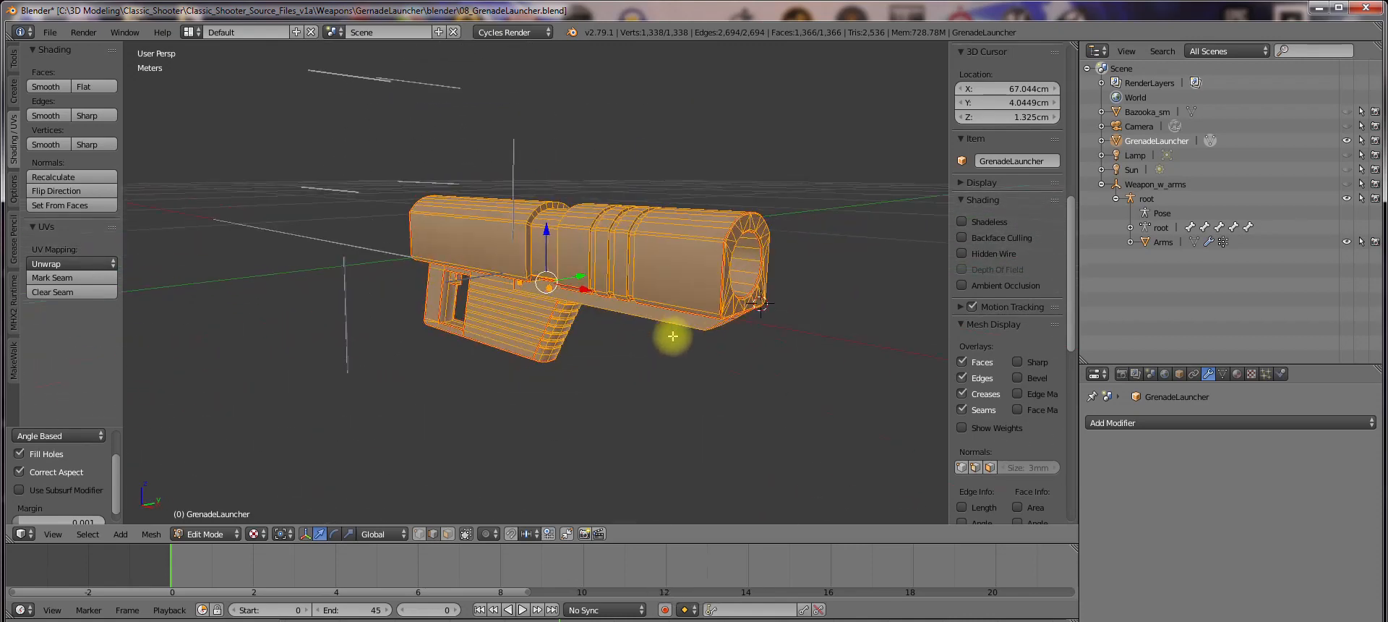
Return the launcher to Object Mode and save over 08_GrenadeLauncher.blend
{"action": "key", "text": "Tab"}
{"action": "left_click", "coordinate": [548, 336]}
{"action": "scroll", "coordinate": [653, 354], "scroll_direction": "down", "scroll_amount": 2}
{"action": "key", "text": "ctrl+s"}
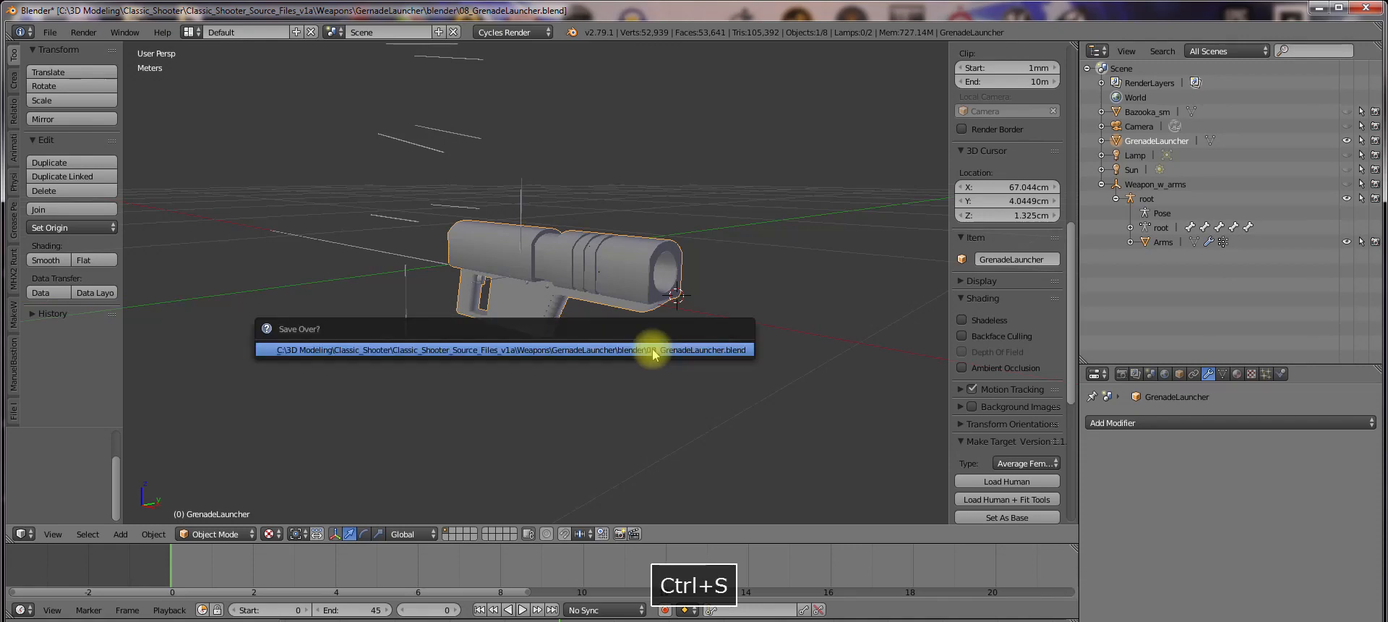
{"action": "left_click", "coordinate": [653, 350]}
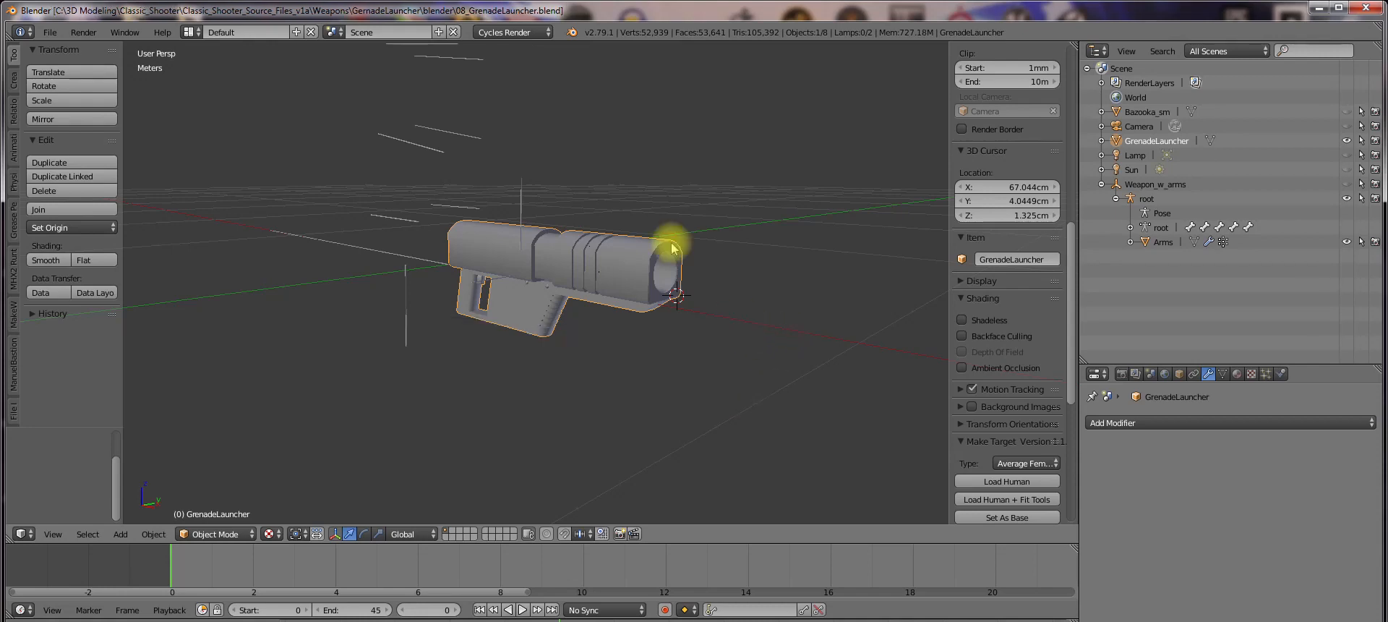
{"action": "left_click", "coordinate": [50, 32]}
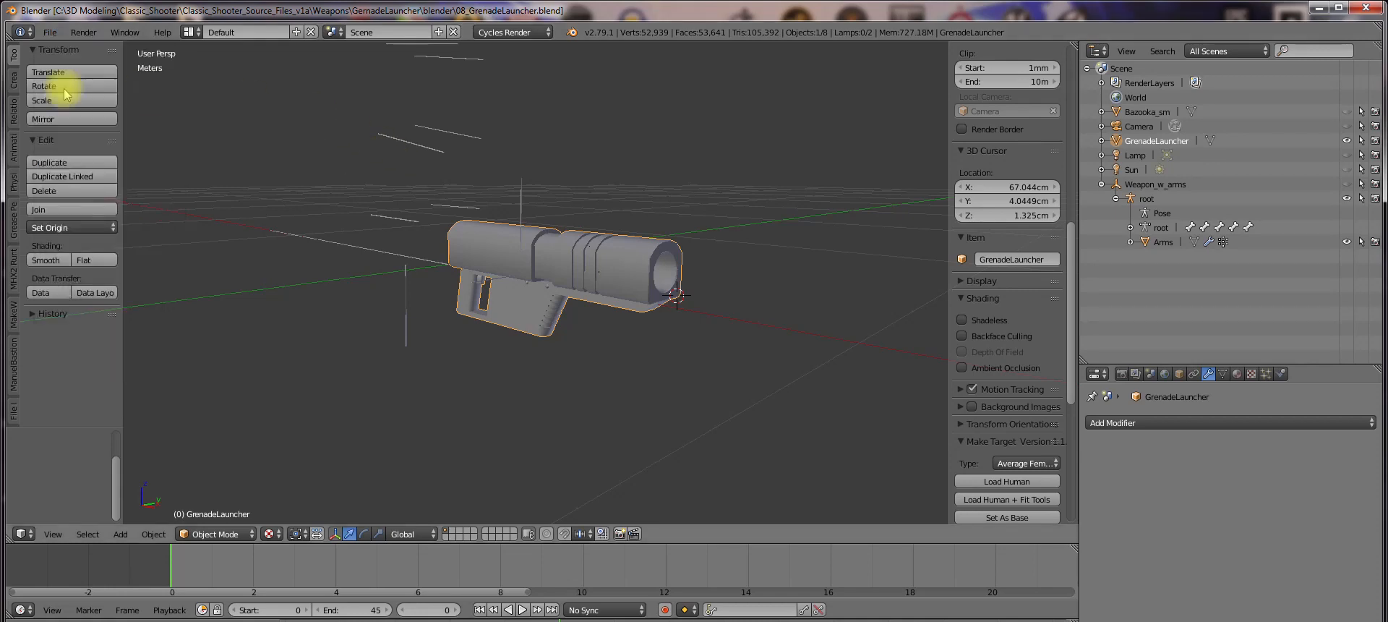
{"action": "left_click", "coordinate": [16, 119]}
{"action": "left_click", "coordinate": [15, 57]}
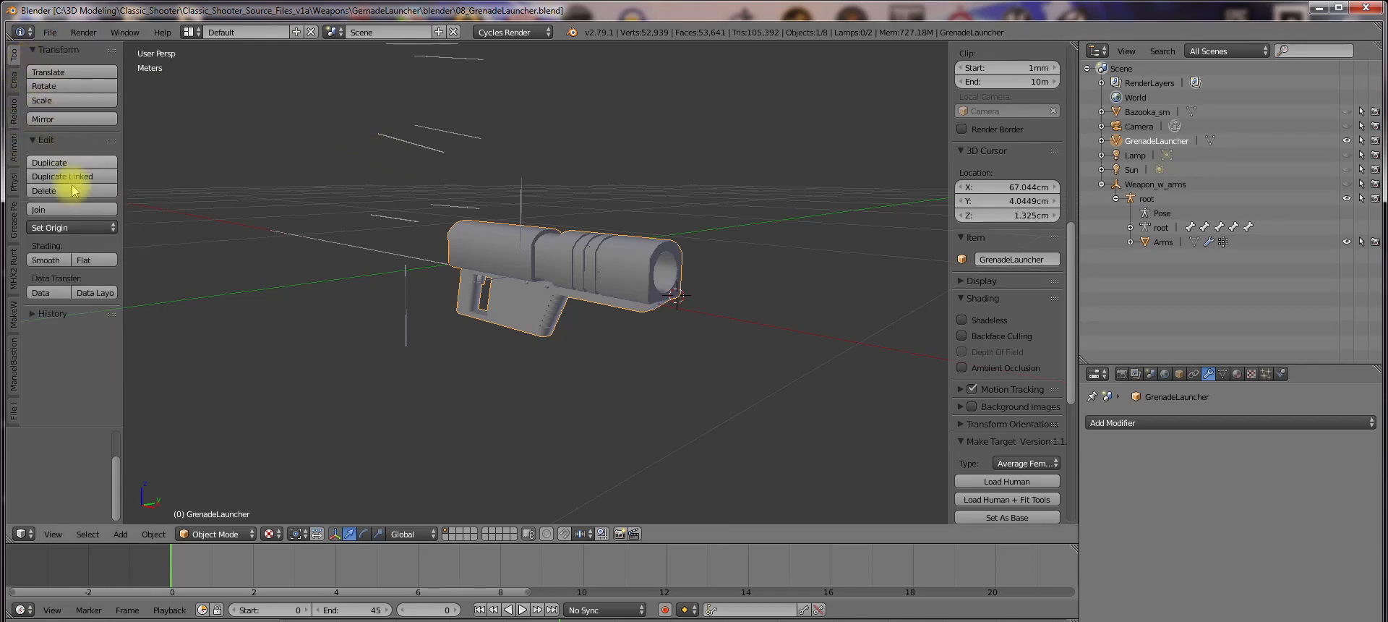
{"action": "left_click", "coordinate": [60, 263]}
Bring up the primitive creation tools and snap the 3D cursor to the scene's center
{"action": "left_click", "coordinate": [15, 81]}
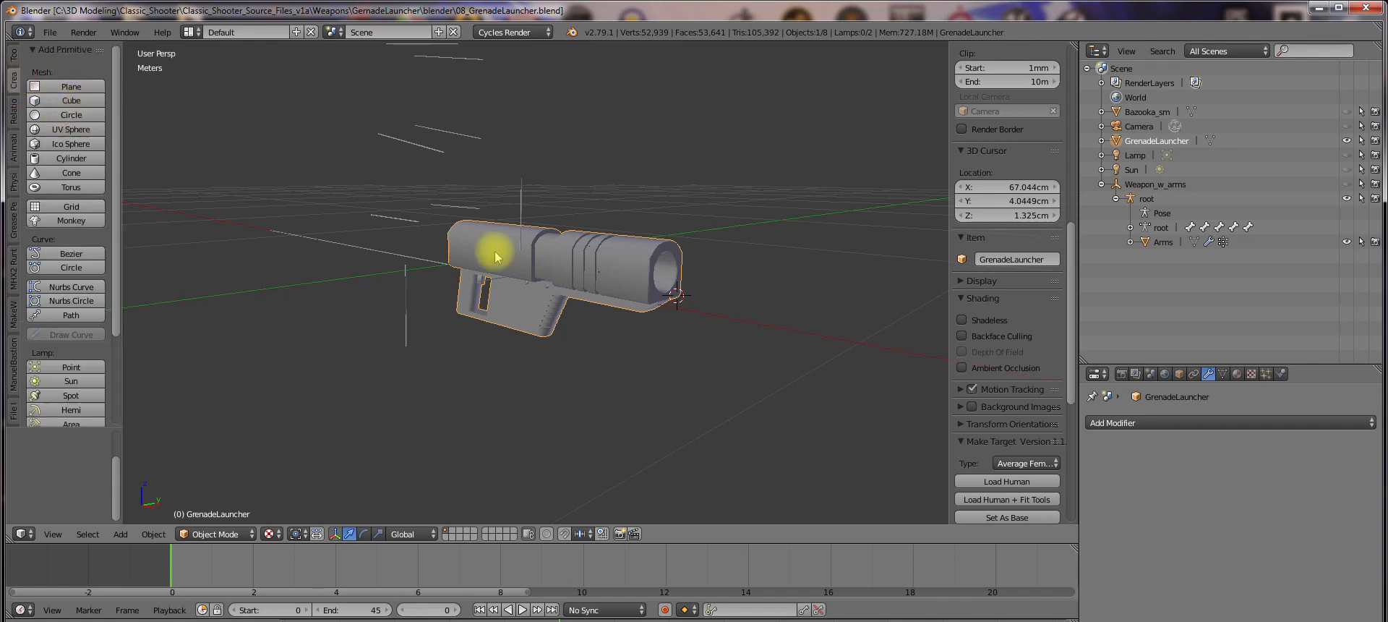
{"action": "middle_click_drag", "start_coordinate": [697, 335], "coordinate": [624, 371]}
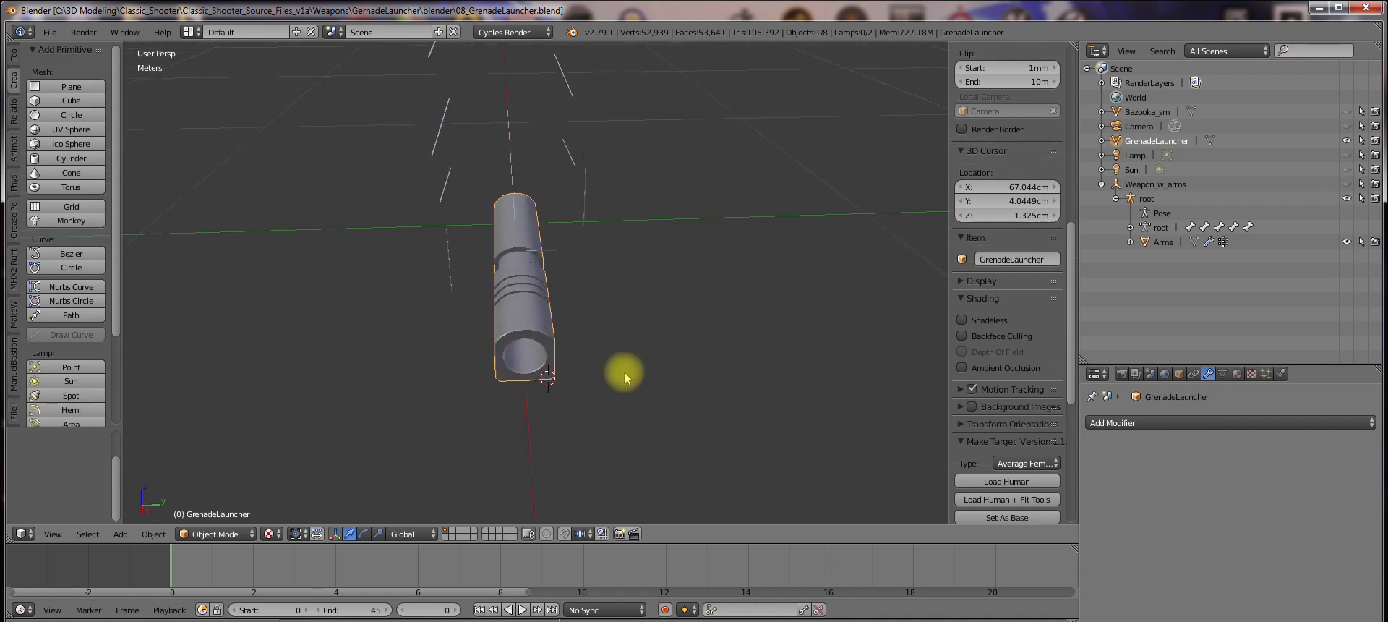
{"action": "key", "text": "shift+s"}
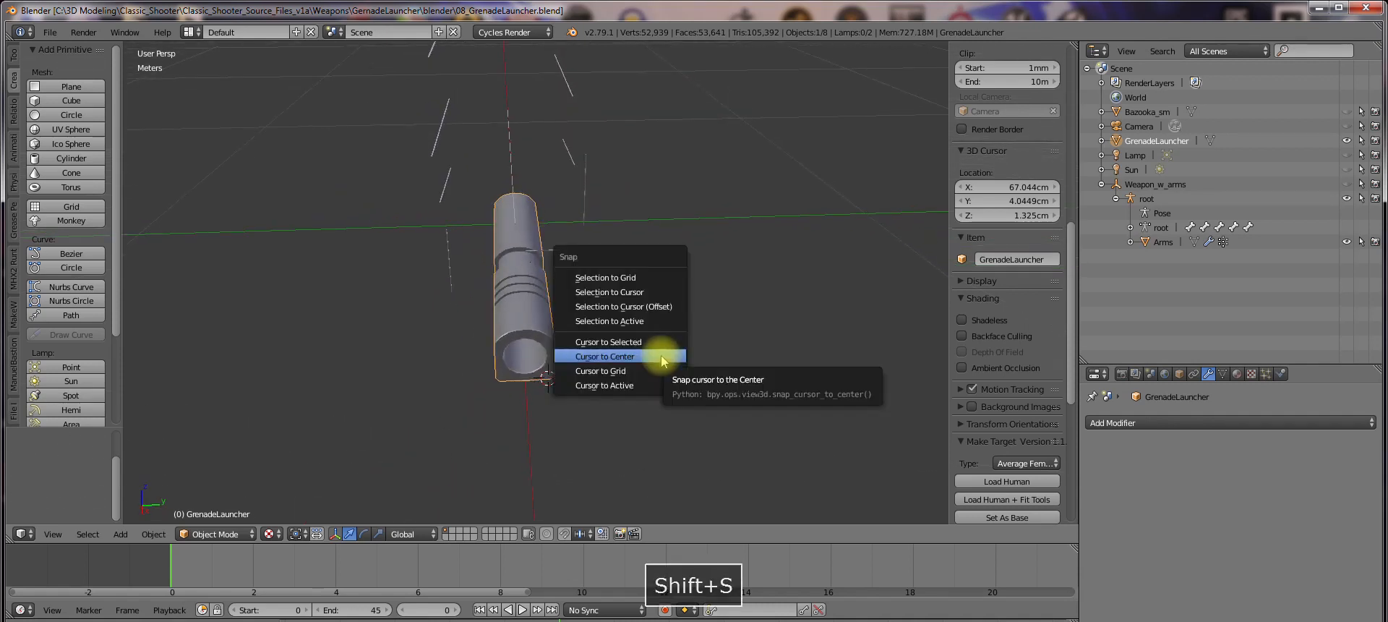
{"action": "left_click", "coordinate": [622, 357]}
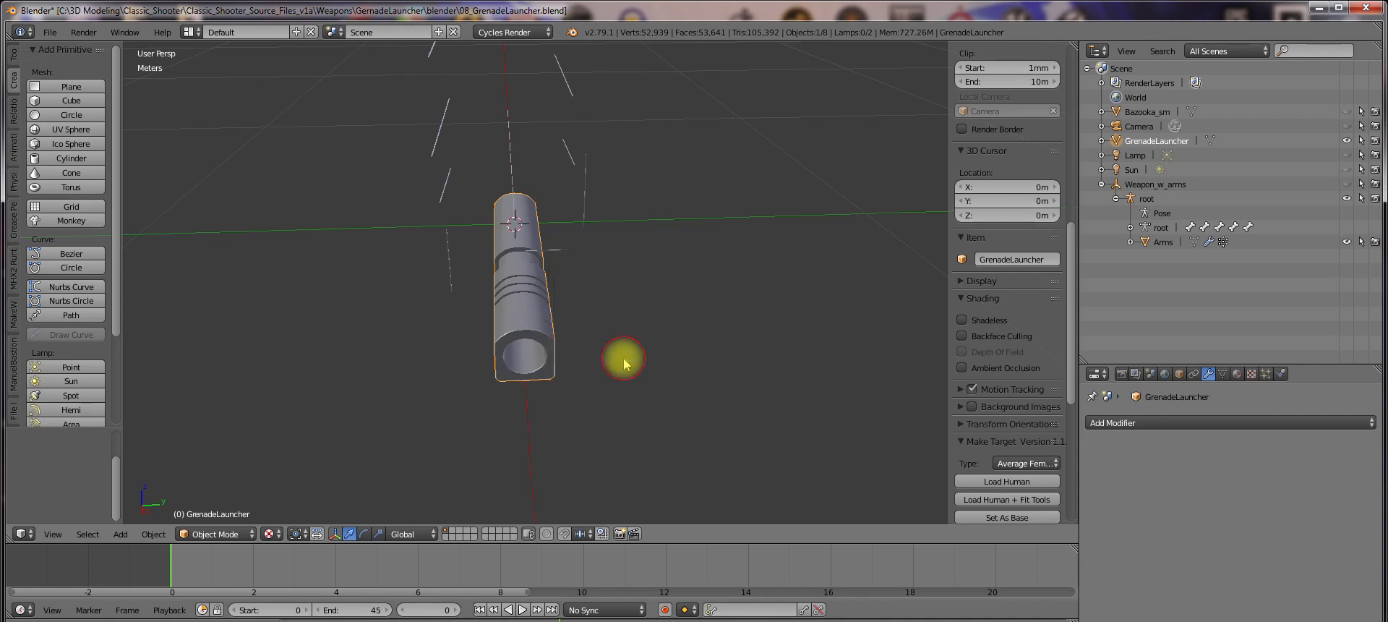
Add a 16-vertex mesh circle with a 1 m radius at the cursor and shrink it by factors of 0.163 and 0.431
{"action": "left_click", "coordinate": [72, 115]}
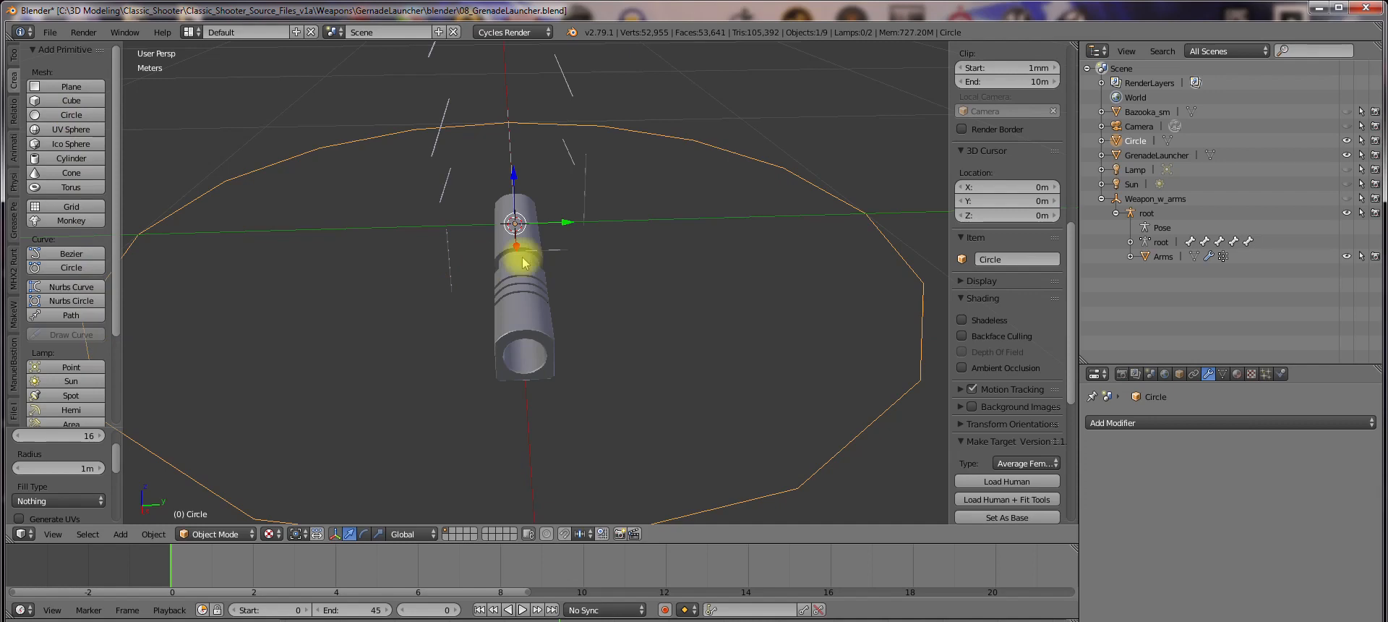
{"action": "scroll", "coordinate": [525, 263], "scroll_direction": "down", "scroll_amount": 3}
{"action": "key", "text": "s"}
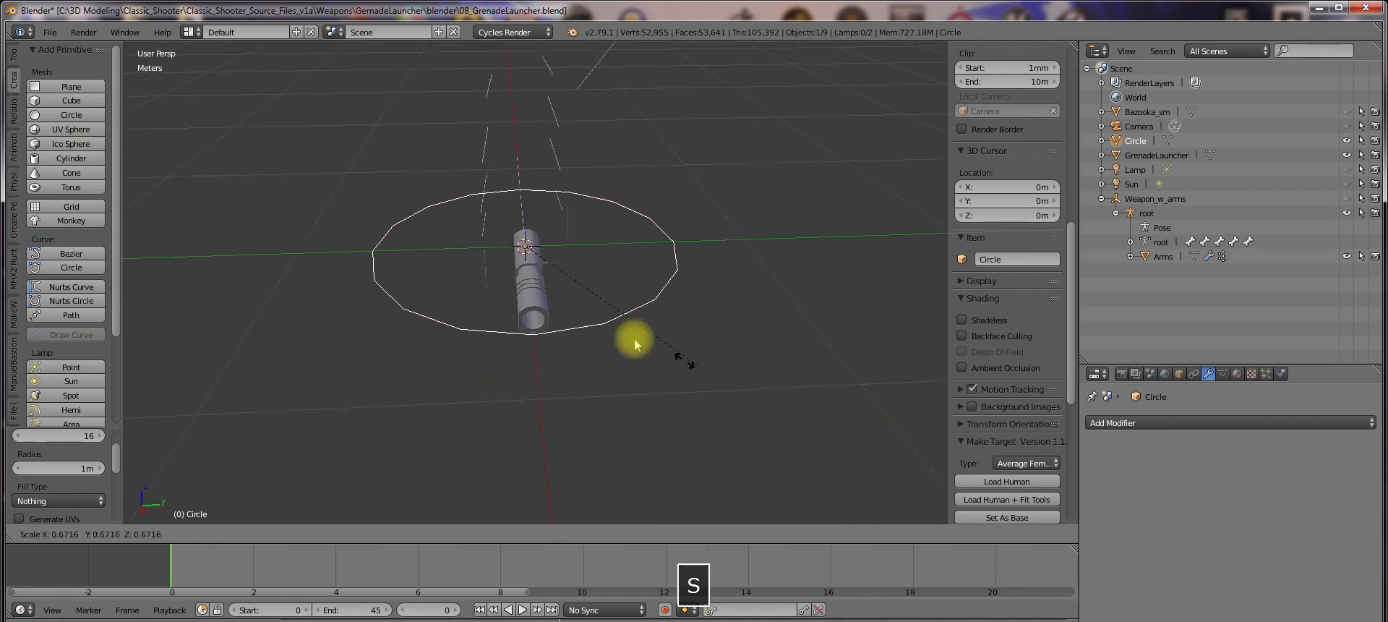
{"action": "left_click", "coordinate": [550, 282]}
{"action": "scroll", "coordinate": [617, 316], "scroll_direction": "up", "scroll_amount": 5}
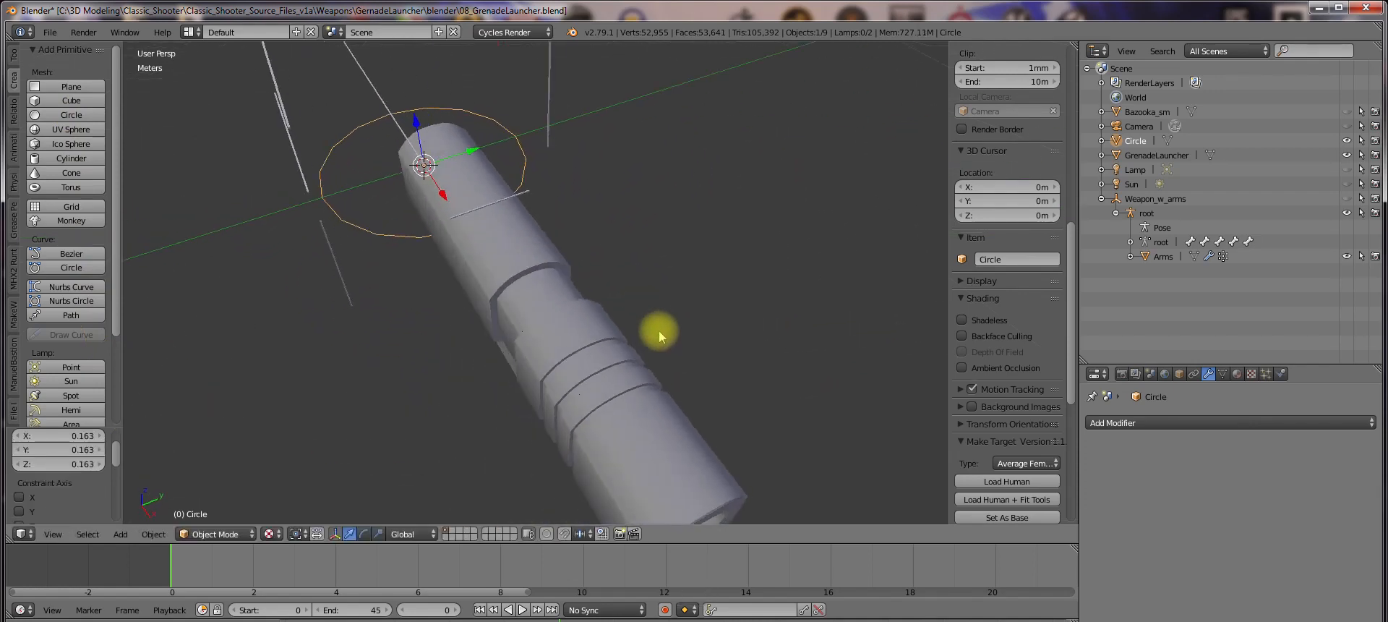
{"action": "scroll", "coordinate": [659, 331], "scroll_direction": "up", "scroll_amount": 1}
{"action": "key", "text": "s"}
{"action": "left_click", "coordinate": [506, 250]}
Scale the circle down further by a factor of 0.702
{"action": "middle_click_drag", "start_coordinate": [505, 253], "coordinate": [609, 196]}
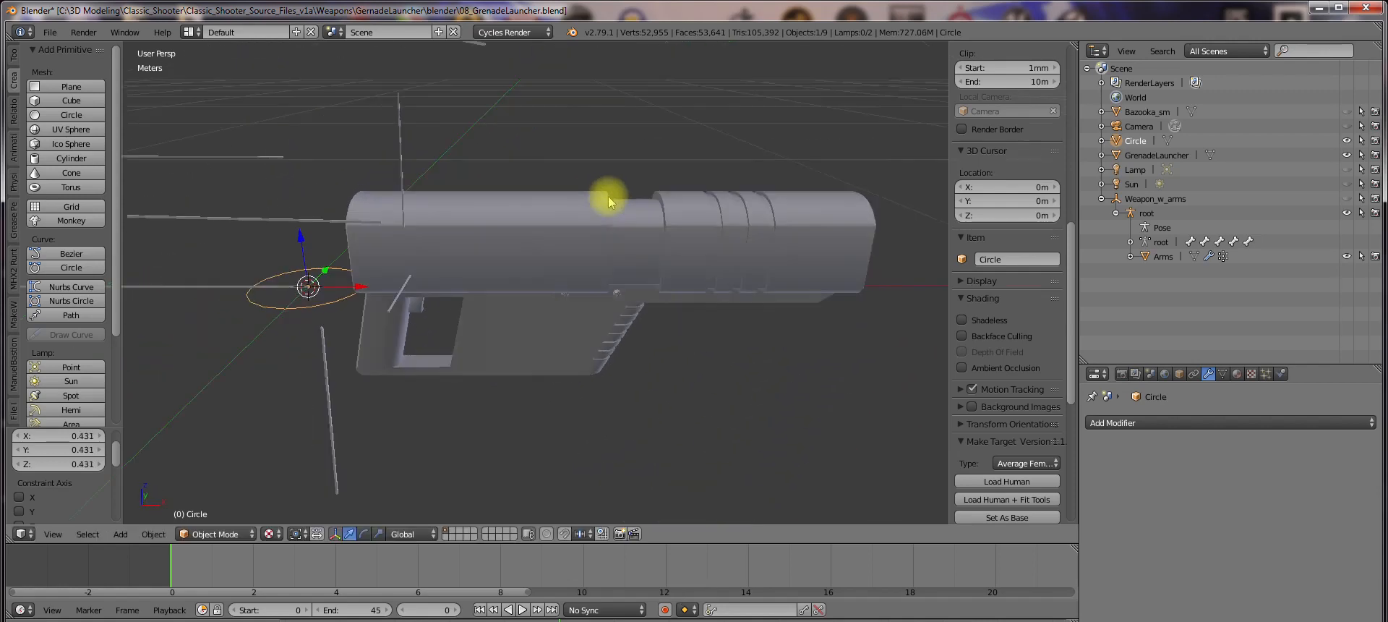
{"action": "middle_click_drag", "start_coordinate": [545, 260], "coordinate": [706, 266], "text": "shift"}
{"action": "scroll", "coordinate": [637, 302], "scroll_direction": "up", "scroll_amount": 1}
{"action": "middle_click_drag", "start_coordinate": [637, 303], "coordinate": [722, 302], "text": "shift"}
{"action": "key", "text": "s"}
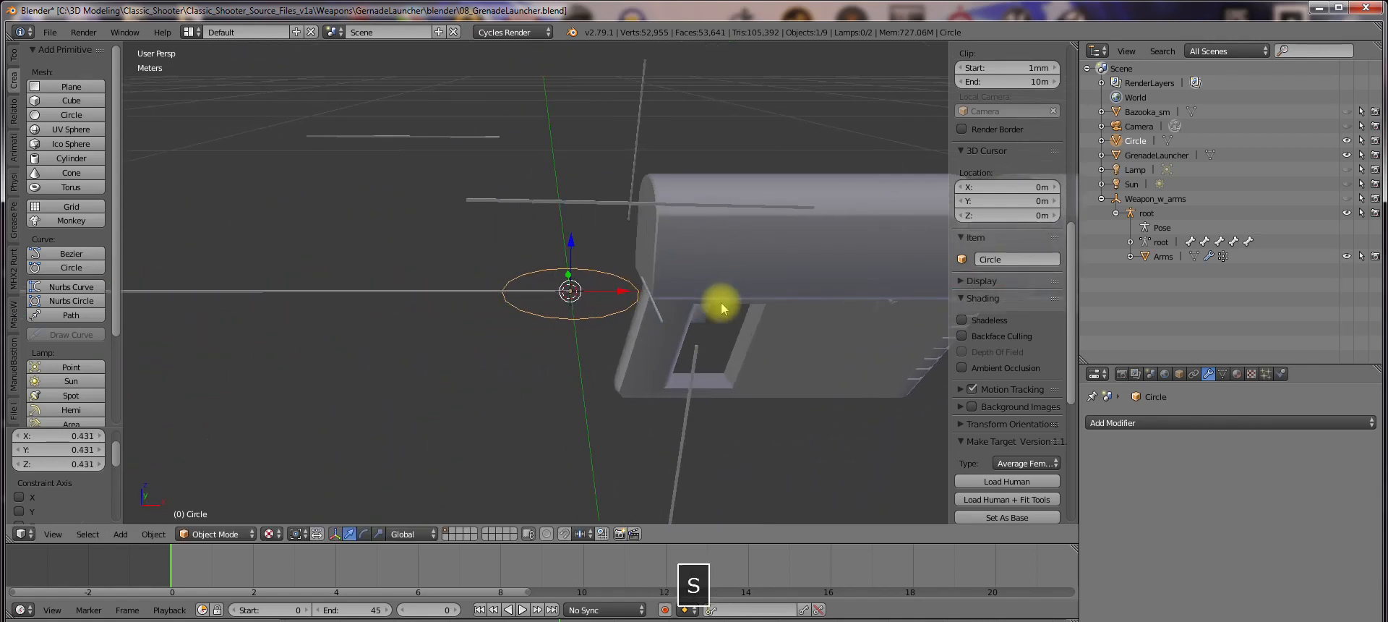
{"action": "left_click", "coordinate": [671, 300]}
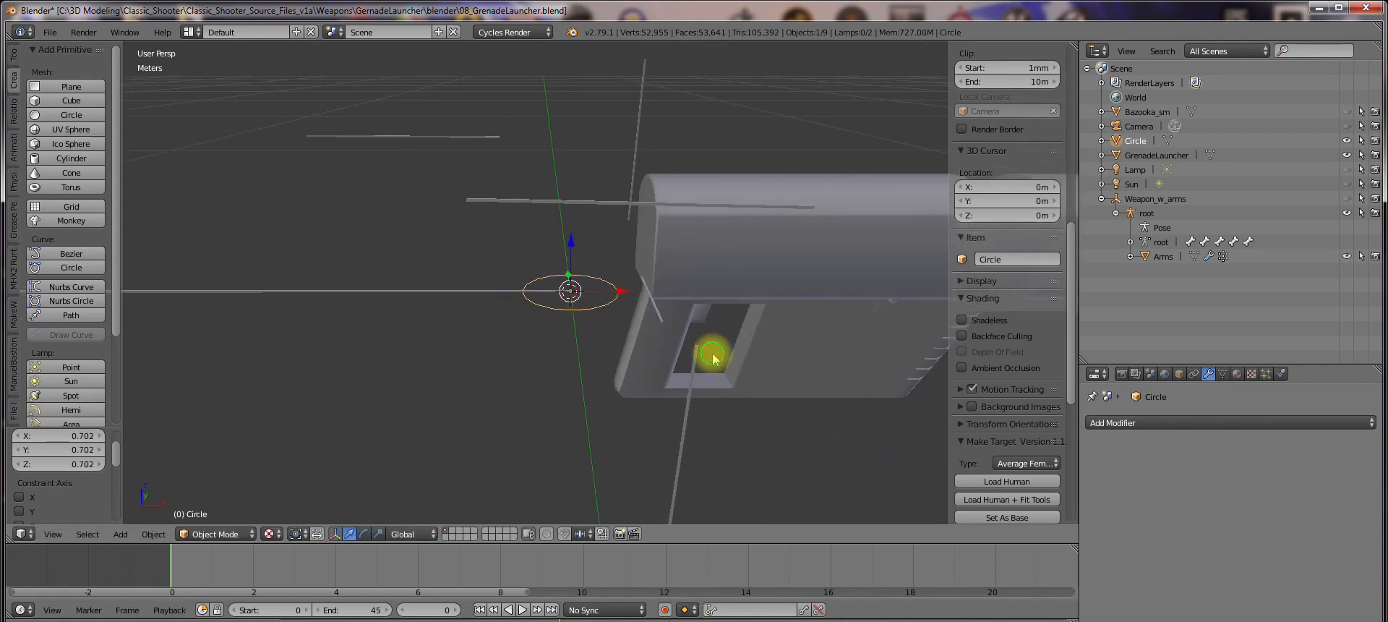
Rotate the circle 90° about the global Y axis so it stands upright
{"action": "mouse_move", "coordinate": [712, 357]}
{"action": "middle_mouse_down"}
{"action": "mouse_move", "coordinate": [648, 359]}
{"action": "mouse_move", "coordinate": [716, 353]}
{"action": "middle_mouse_up"}
{"action": "scroll", "coordinate": [648, 360], "scroll_direction": "up", "scroll_amount": 1}
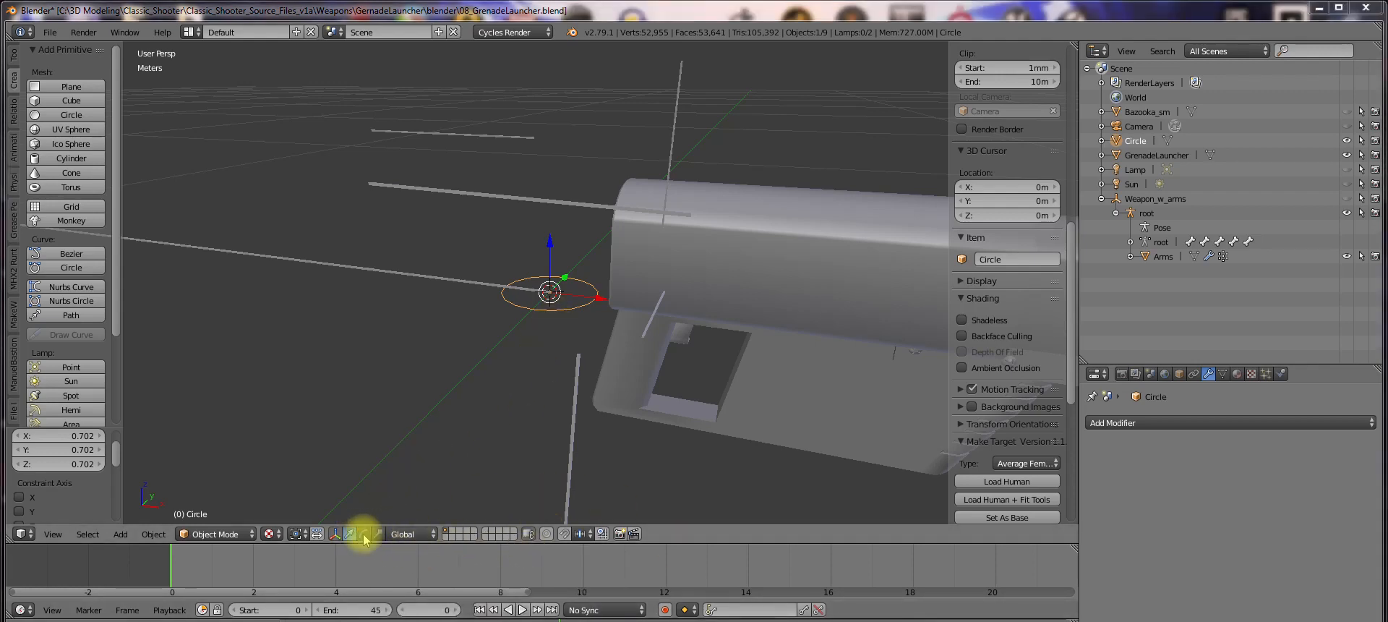
{"action": "left_click", "coordinate": [364, 538]}
{"action": "left_click_drag", "start_coordinate": [567, 247], "coordinate": [582, 266]}
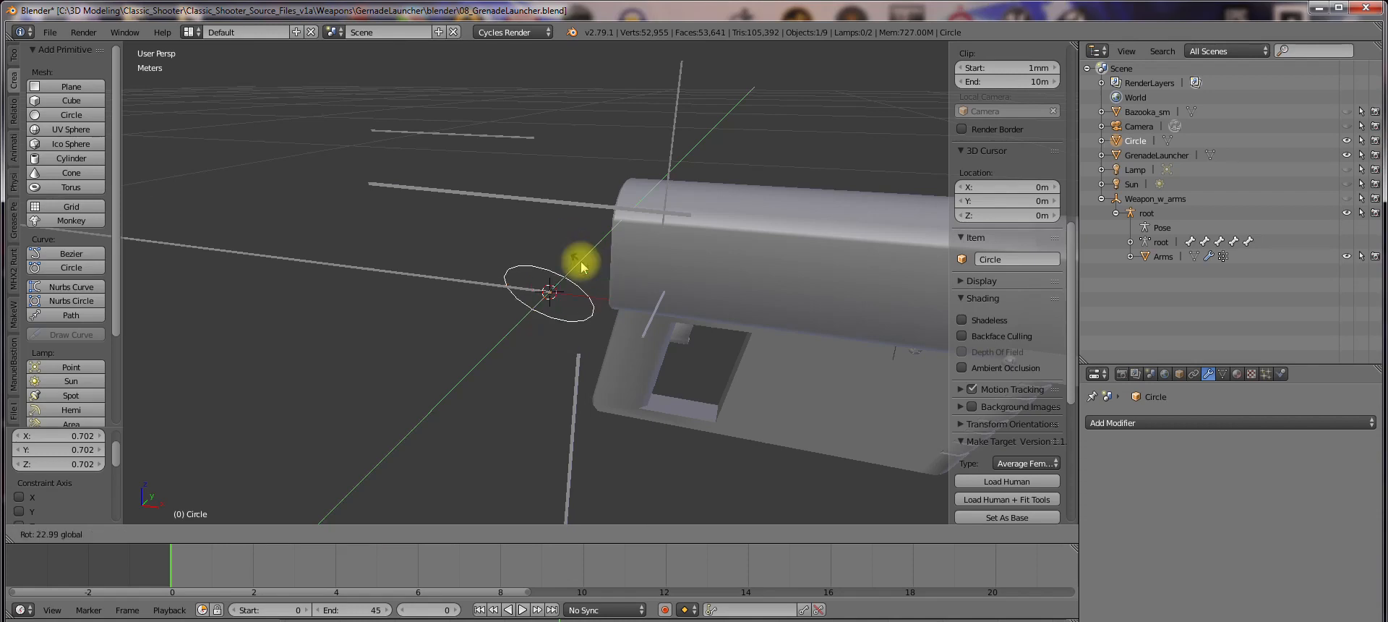
{"action": "type", "text": "90"}
{"action": "key", "text": "Return"}
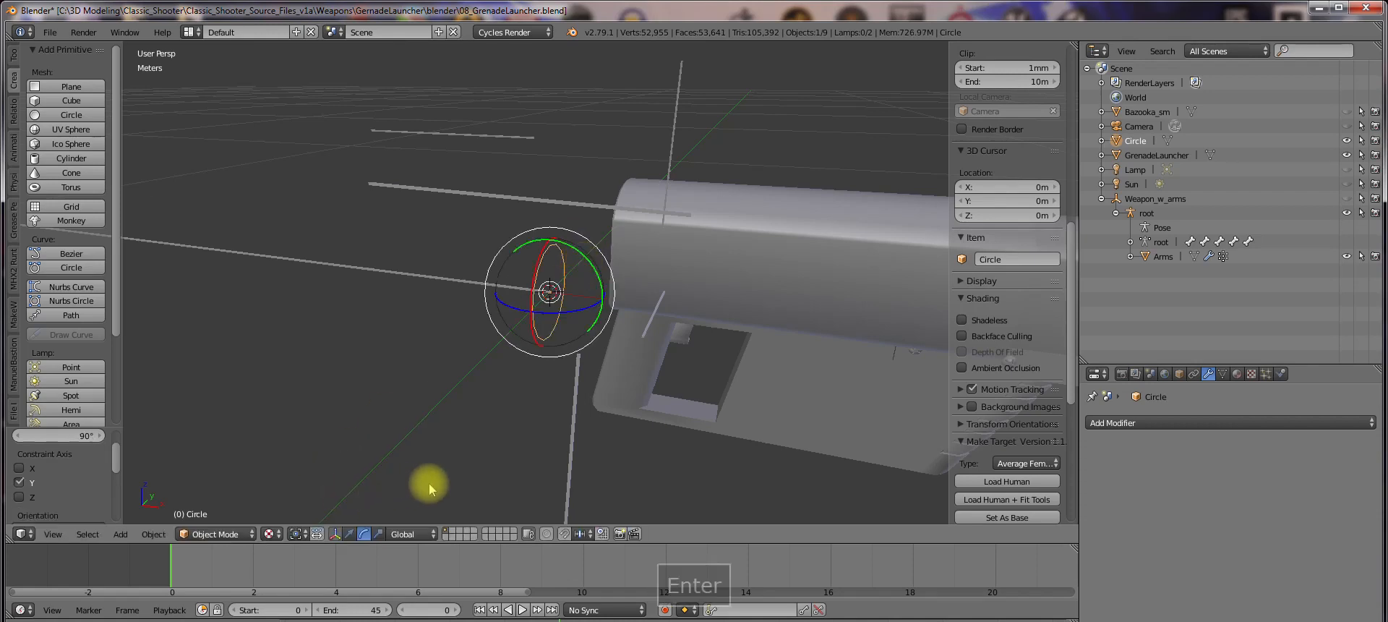
{"action": "middle_click_drag", "start_coordinate": [607, 396], "coordinate": [640, 368]}
Move the circle about 70 cm along X to the launcher's muzzle and raise it 5.82 cm along Z
{"action": "left_click", "coordinate": [366, 534]}
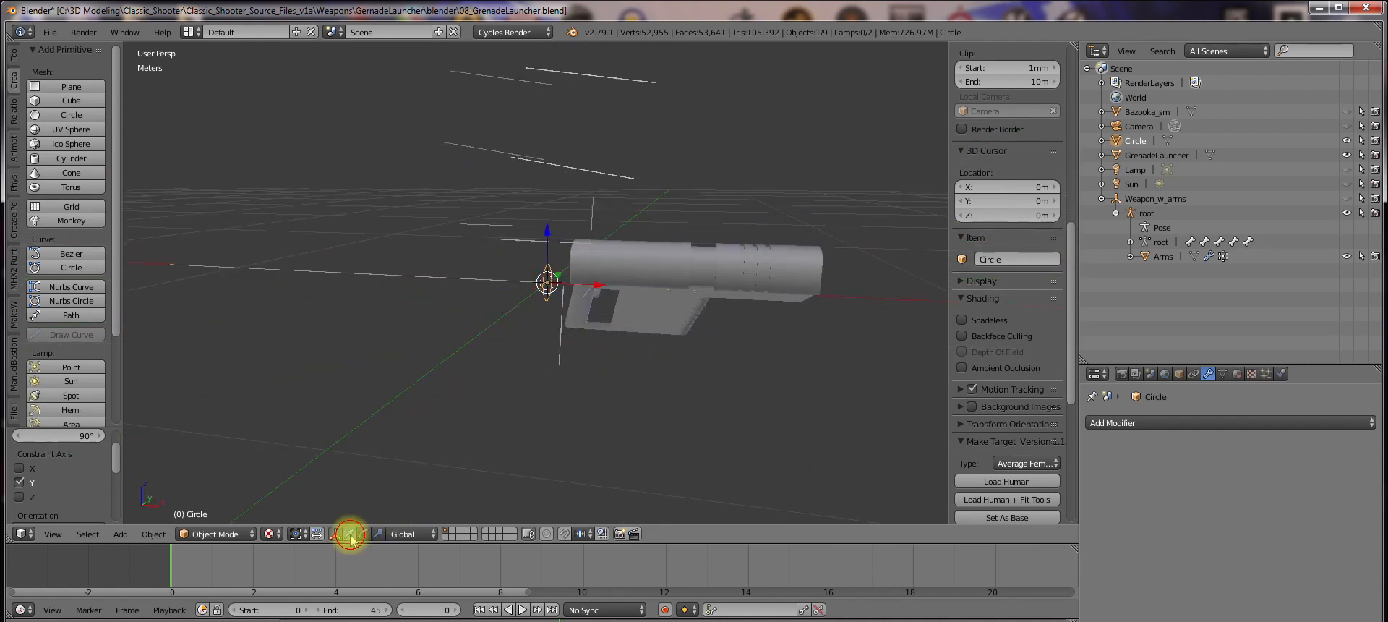
{"action": "key", "text": "g"}
{"action": "key", "text": "x"}
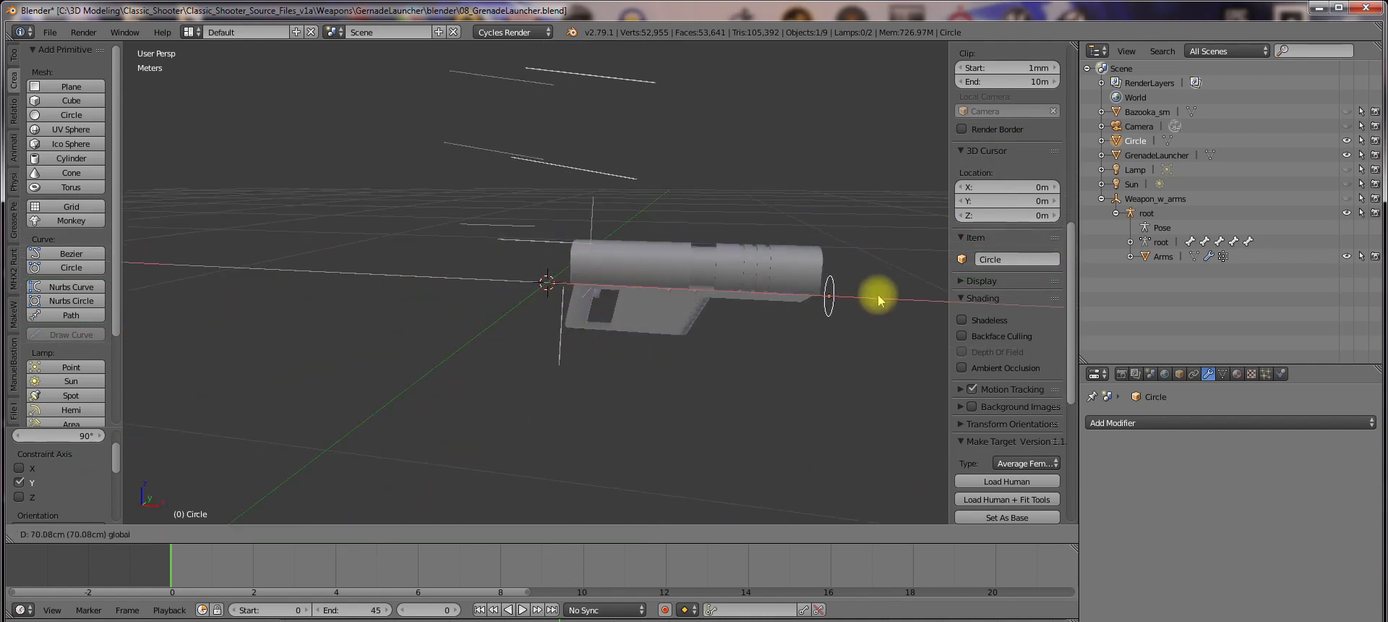
{"action": "left_click", "coordinate": [882, 300]}
{"action": "left_click_drag", "start_coordinate": [831, 247], "coordinate": [831, 219]}
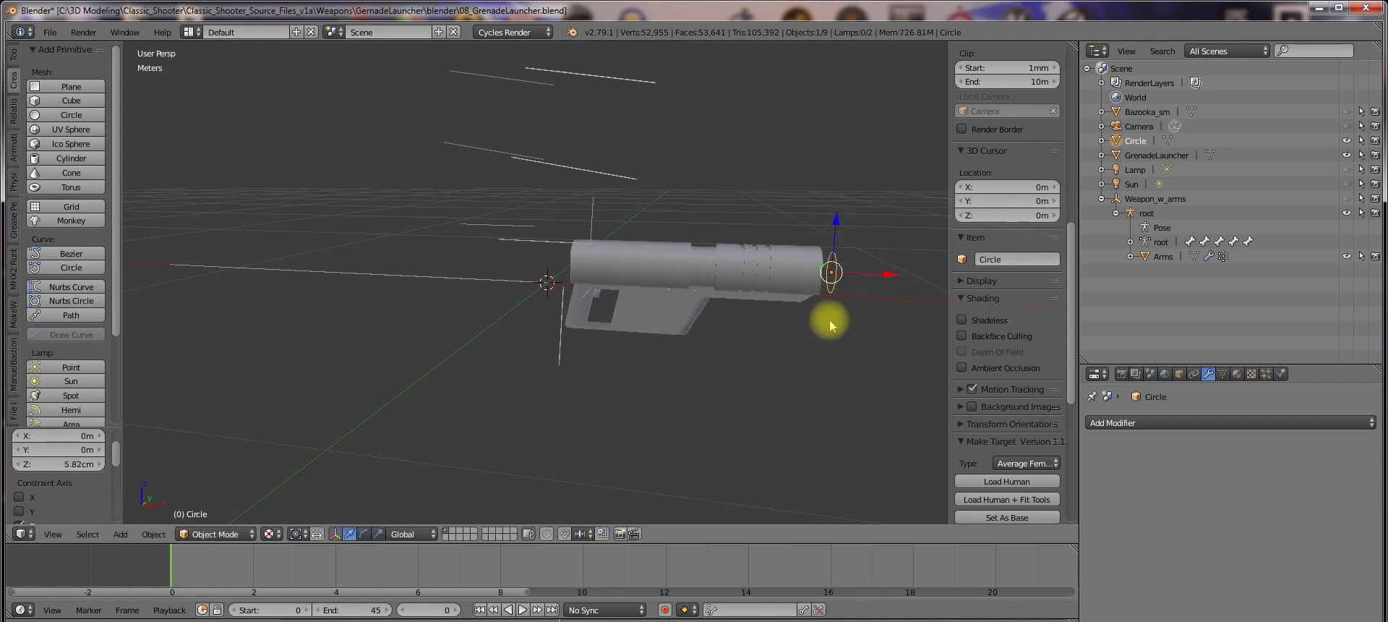
Resize the circle to suit the muzzle, ending with a factor of 1.102, and raise it 5.34 mm along Z
{"action": "middle_click_drag", "start_coordinate": [830, 319], "coordinate": [723, 331], "text": "shift"}
{"action": "scroll", "coordinate": [622, 345], "scroll_direction": "down", "scroll_amount": 3}
{"action": "scroll", "coordinate": [645, 338], "scroll_direction": "up", "scroll_amount": 4}
{"action": "key", "text": "s"}
{"action": "left_click", "coordinate": [633, 295]}
{"action": "scroll", "coordinate": [637, 296], "scroll_direction": "up", "scroll_amount": 1}
{"action": "key", "text": "s"}
{"action": "left_click", "coordinate": [809, 346]}
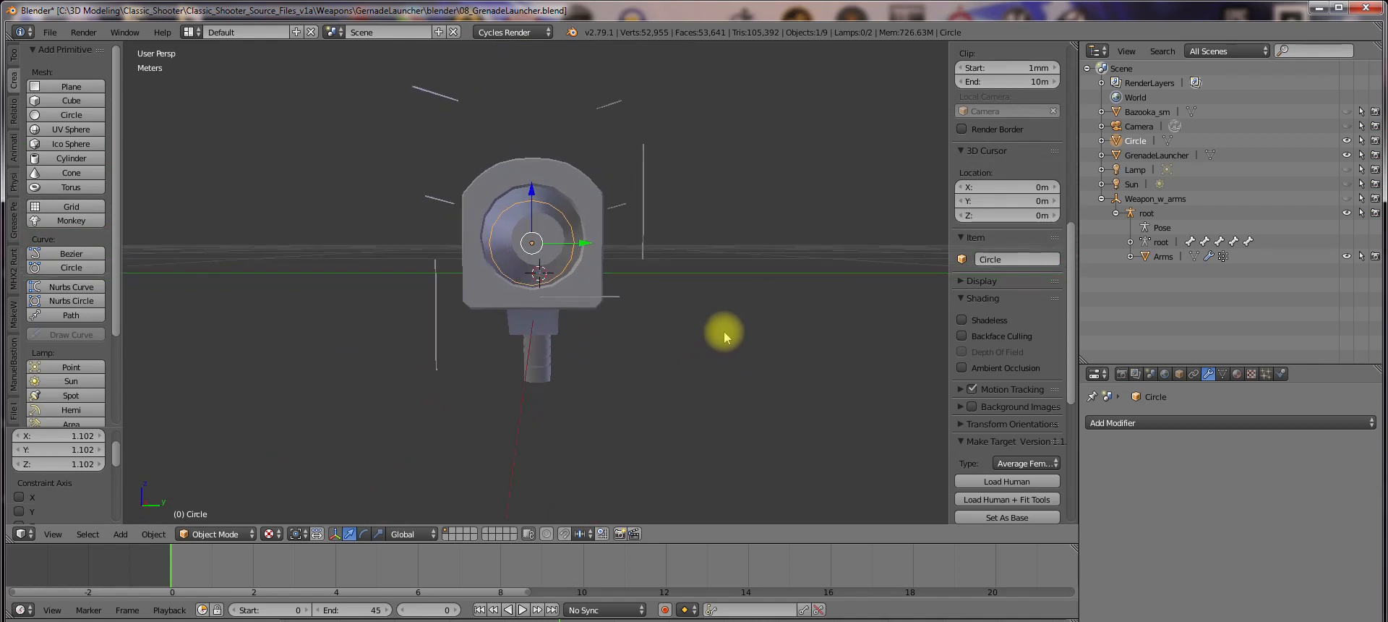
{"action": "left_click_drag", "start_coordinate": [532, 193], "coordinate": [534, 180]}
Enlarge the circle by a factor of 1.140 in the right orthographic view to fit inside the bore
{"action": "middle_click_drag", "start_coordinate": [677, 261], "coordinate": [681, 266]}
{"action": "key", "text": "5"}
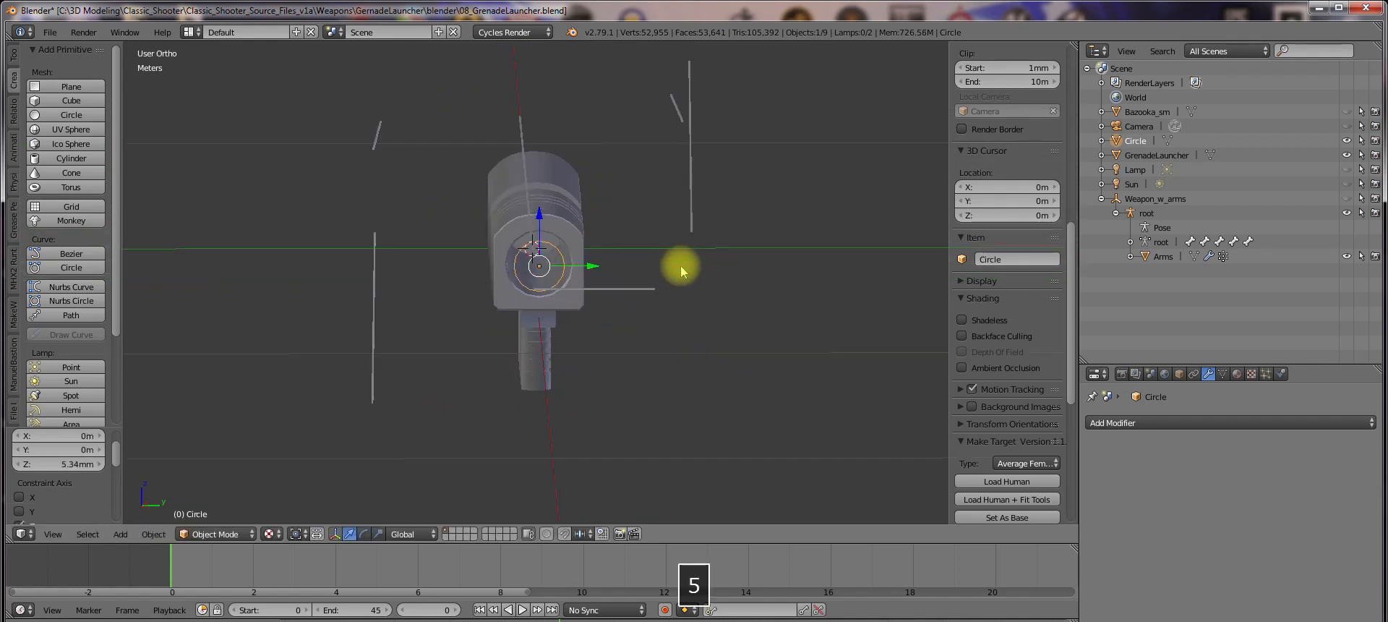
{"action": "key", "text": "3"}
{"action": "scroll", "coordinate": [679, 265], "scroll_direction": "up", "scroll_amount": 4}
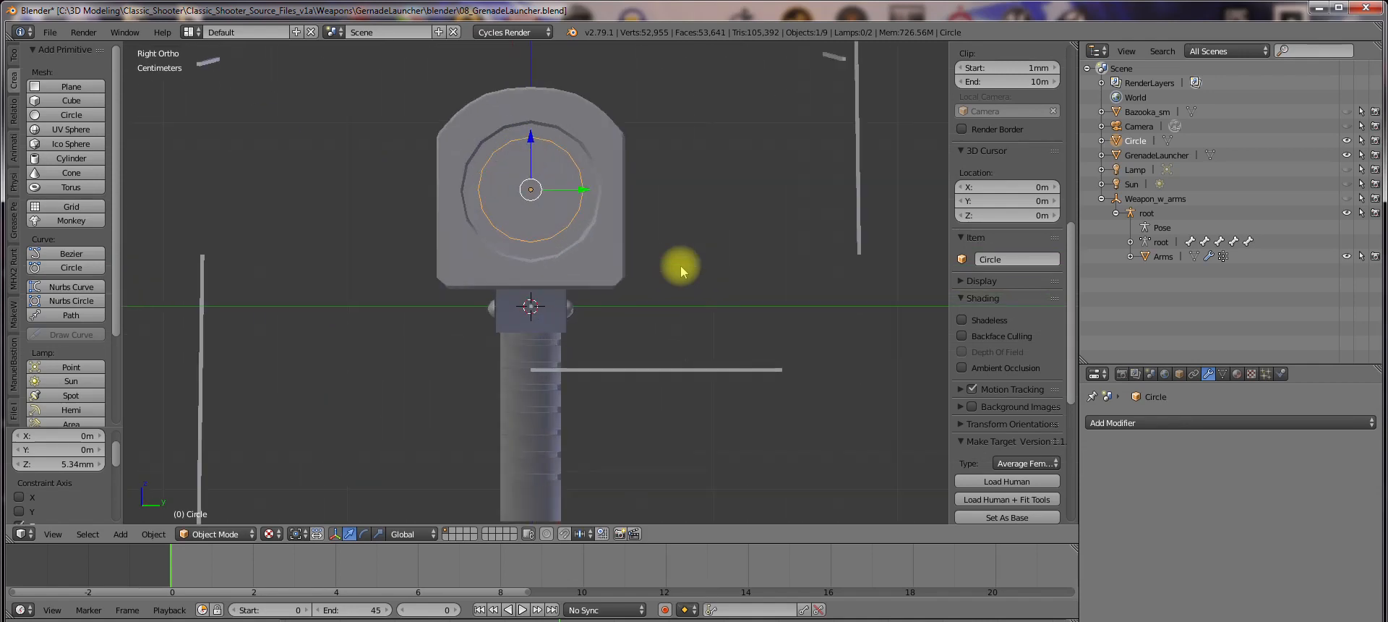
{"action": "key", "text": "s"}
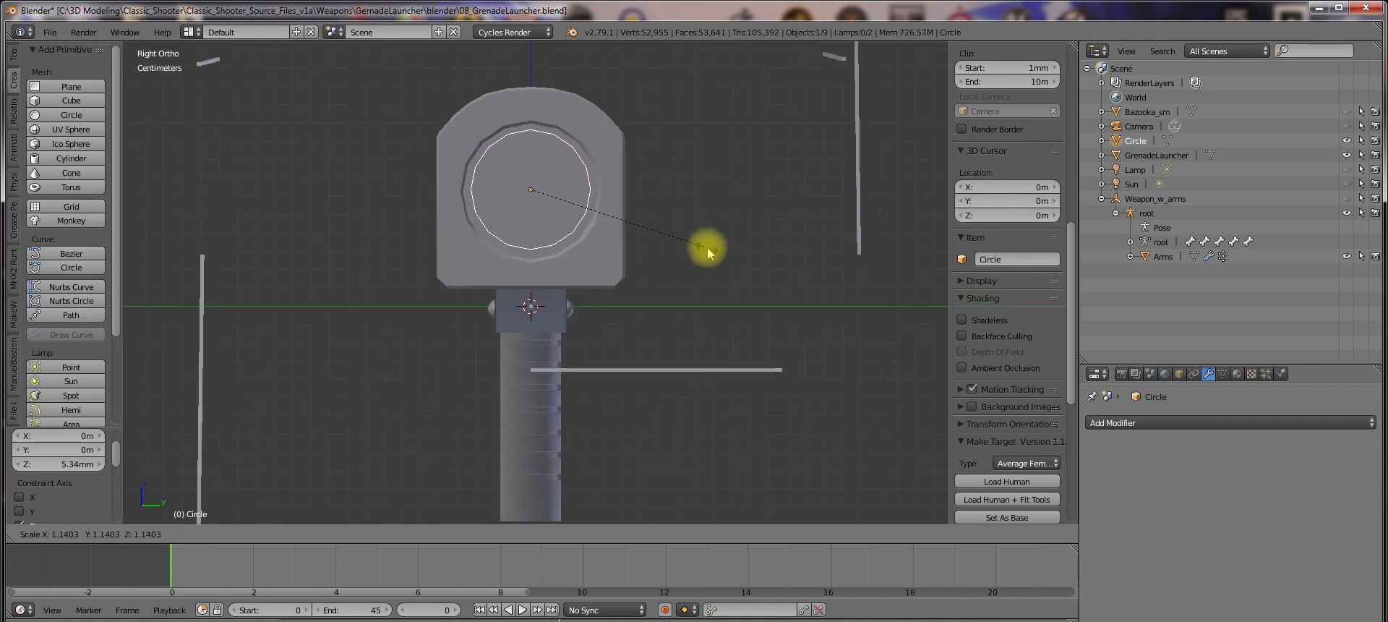
{"action": "left_click", "coordinate": [707, 252]}
{"action": "middle_click_drag", "start_coordinate": [630, 248], "coordinate": [723, 298]}
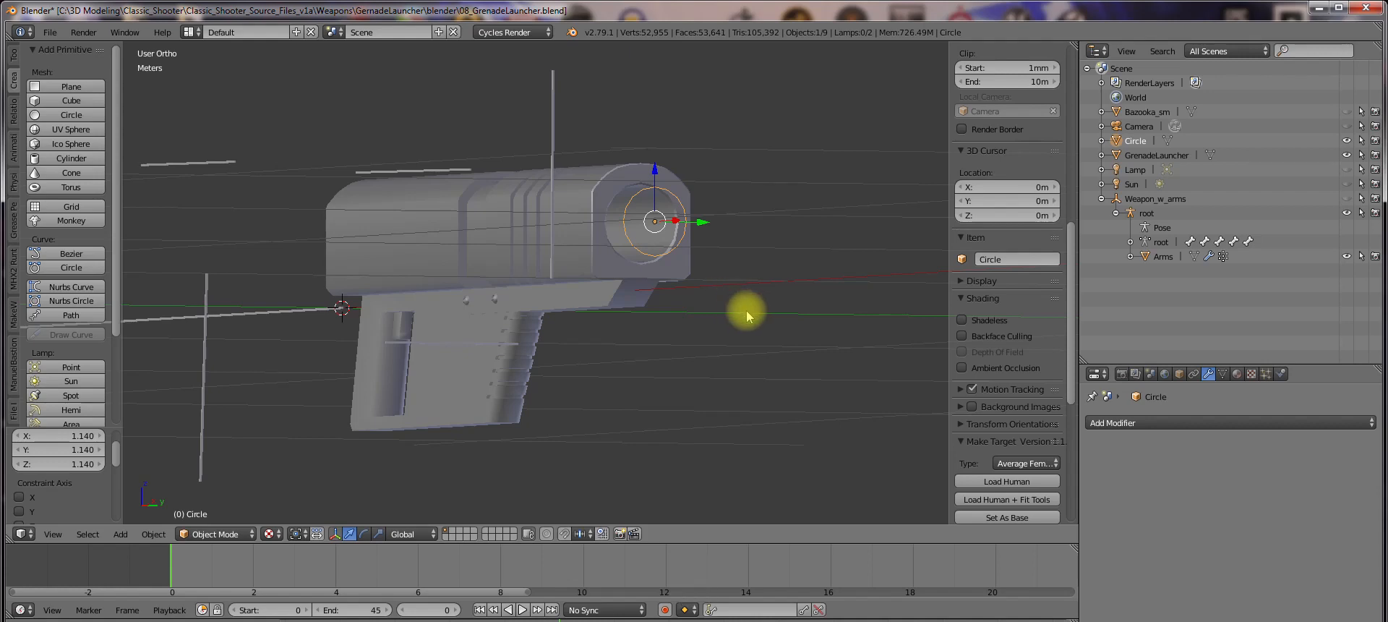
{"action": "left_click_drag", "start_coordinate": [678, 220], "coordinate": [719, 223]}
{"action": "key", "text": "ctrl+z"}
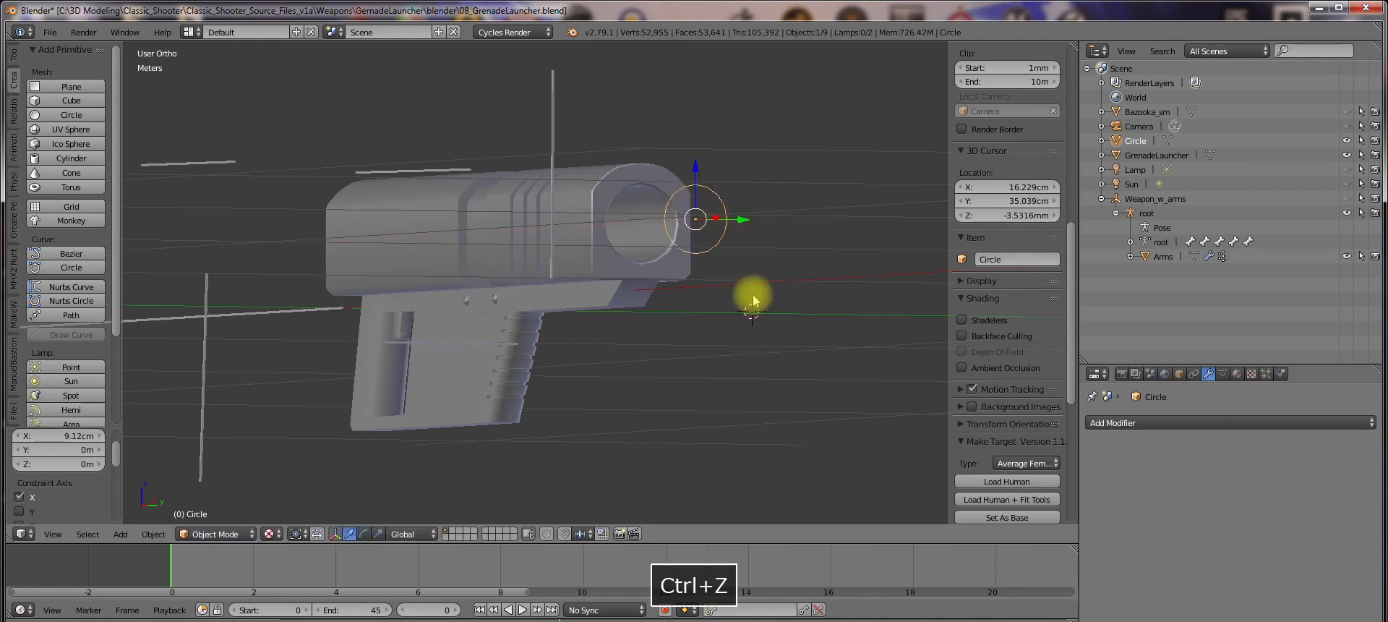
{"action": "middle_click_drag", "start_coordinate": [734, 288], "coordinate": [752, 299]}
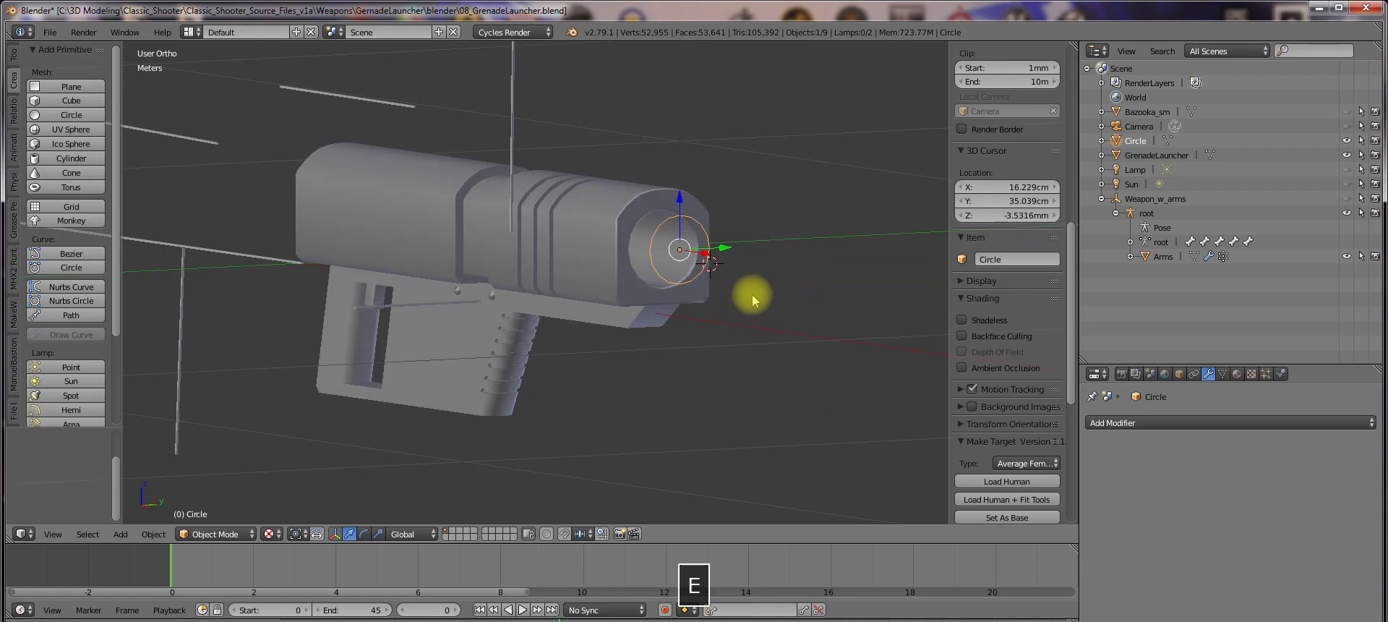
{"action": "key", "text": "Escape"}
{"action": "left_click_drag", "start_coordinate": [705, 253], "coordinate": [716, 254]}
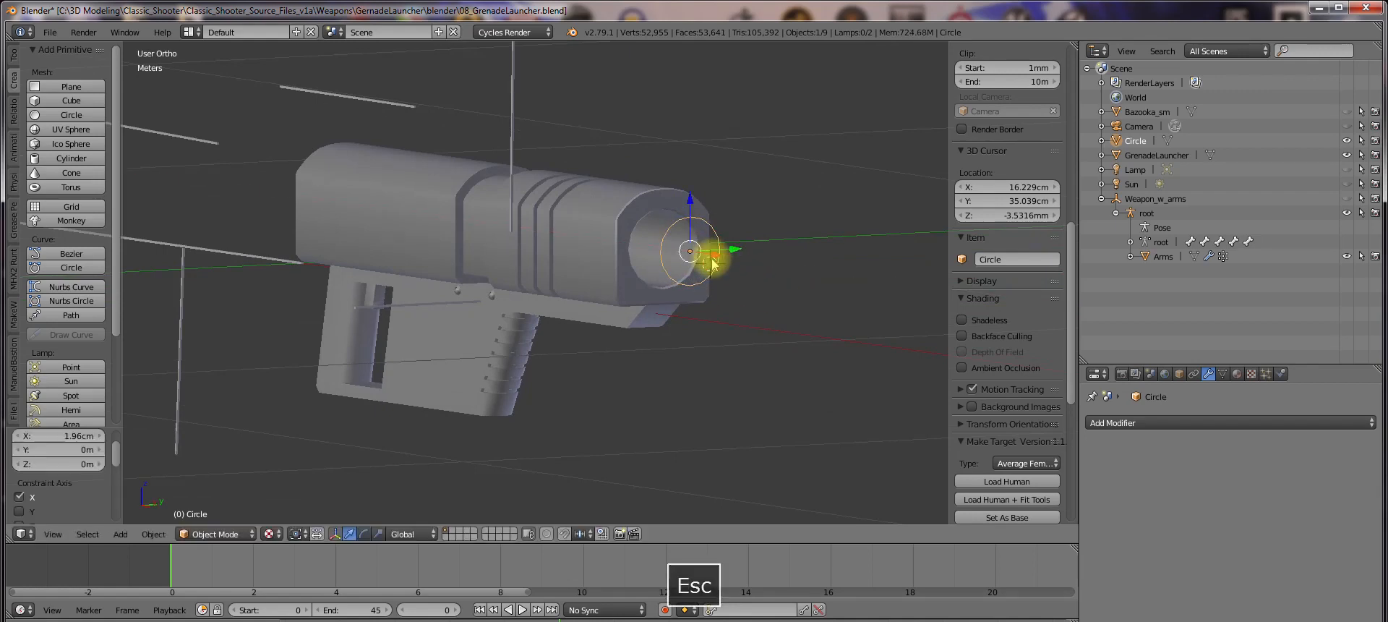
{"action": "key", "text": "ctrl+z"}
{"action": "middle_click_drag", "start_coordinate": [750, 319], "coordinate": [737, 307]}
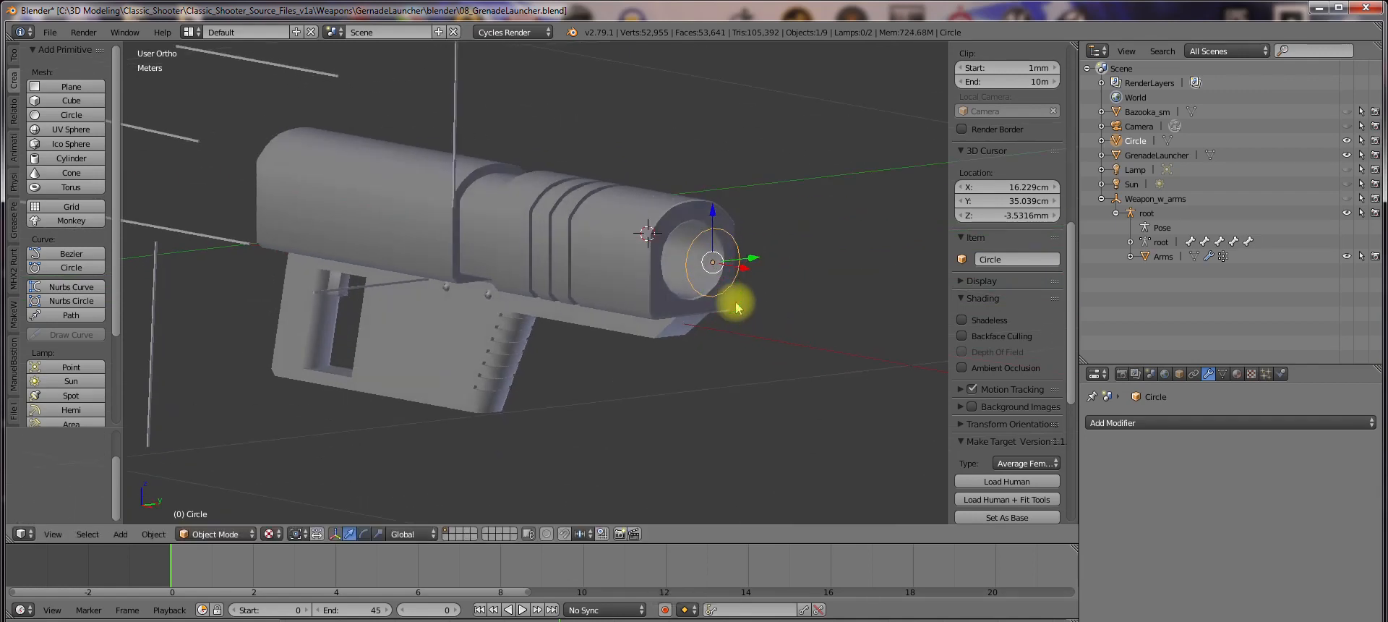
In Edit Mode, extrude the circle along X into an open tube in front of the muzzle and adjust its end
{"action": "key", "text": "Tab"}
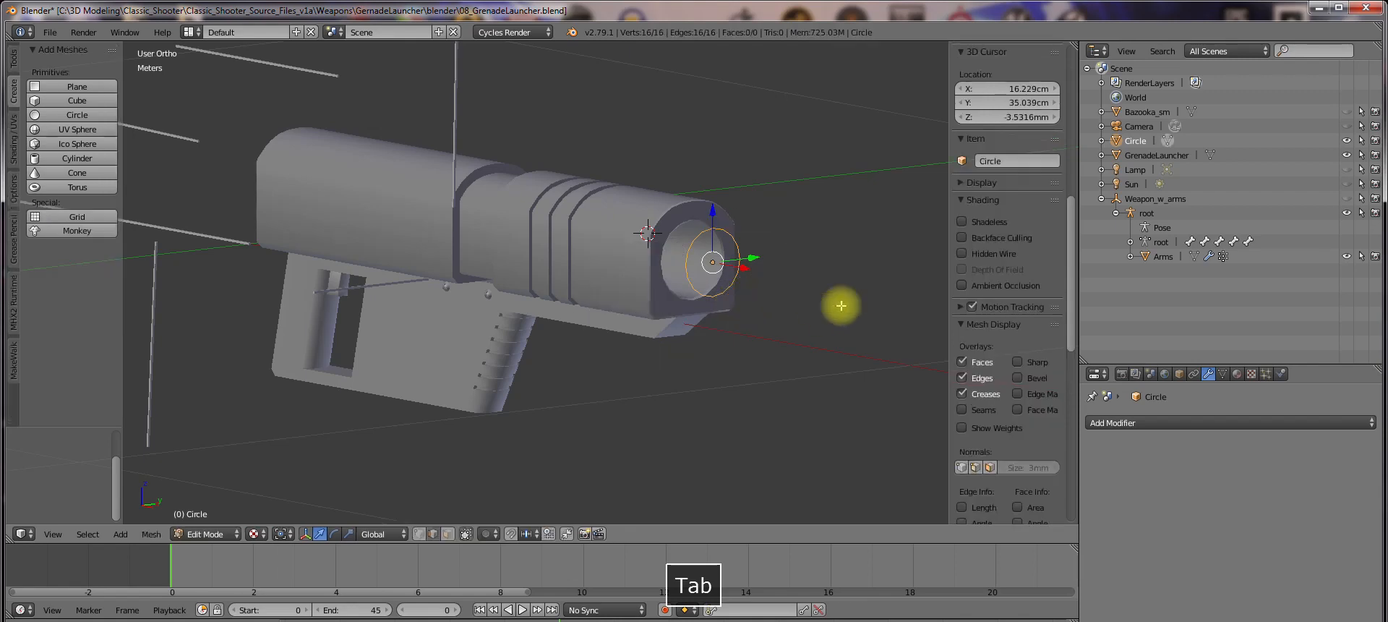
{"action": "middle_click_drag", "start_coordinate": [735, 288], "coordinate": [704, 269]}
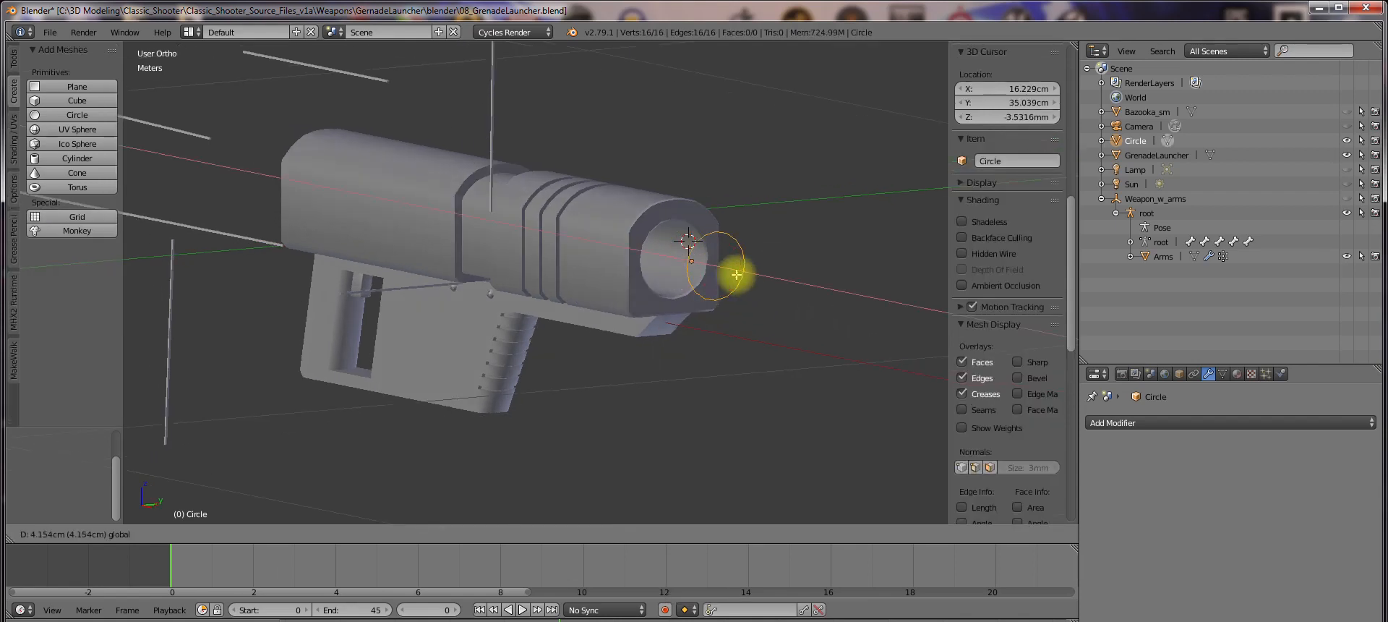
{"action": "key", "text": "ctrl+z"}
{"action": "key", "text": "e"}
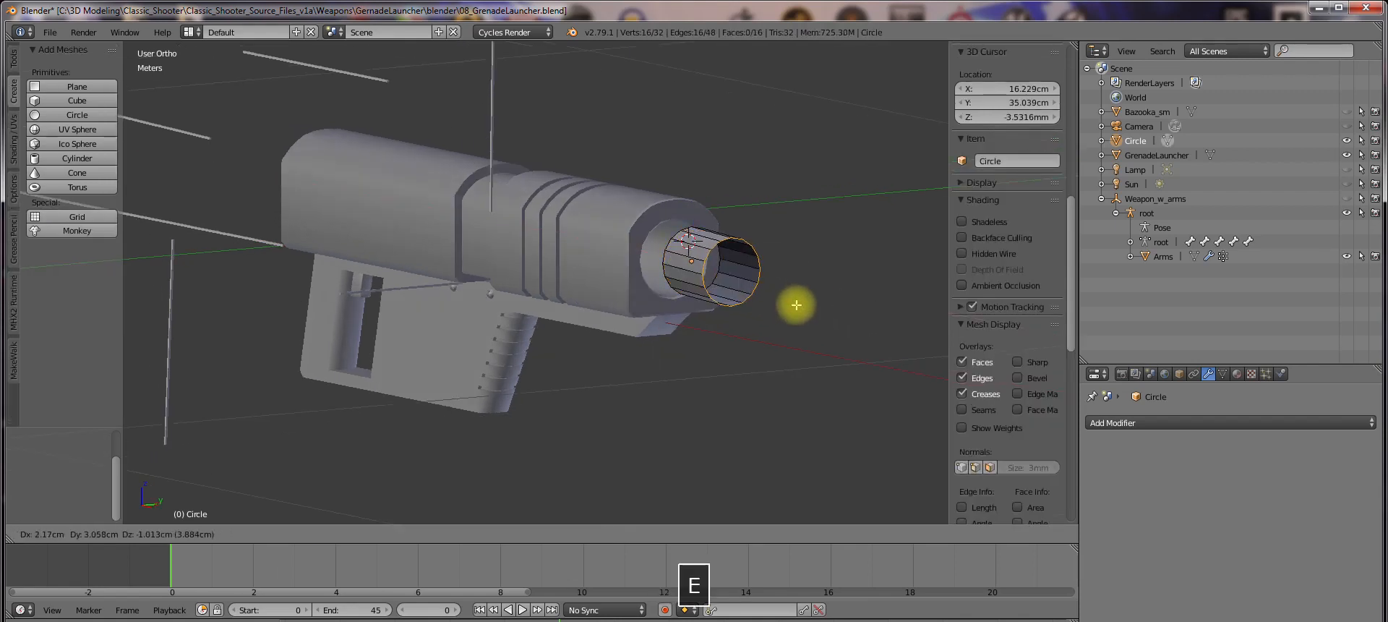
{"action": "key", "text": "Escape"}
{"action": "left_click_drag", "start_coordinate": [723, 269], "coordinate": [788, 281]}
{"action": "middle_click_drag", "start_coordinate": [730, 323], "coordinate": [825, 267], "text": "shift"}
{"action": "left_click_drag", "start_coordinate": [819, 242], "coordinate": [800, 245]}
{"action": "middle_click_drag", "start_coordinate": [778, 288], "coordinate": [673, 295], "text": "shift"}
{"action": "left_click_drag", "start_coordinate": [651, 239], "coordinate": [644, 238]}
Extrude the tube's edge loop nearest the muzzle in place and scale it by 0.918 to form a thin rim
{"action": "scroll", "coordinate": [592, 268], "scroll_direction": "up", "scroll_amount": 3}
{"action": "middle_click_drag", "start_coordinate": [592, 273], "coordinate": [657, 297], "text": "shift"}
{"action": "middle_click_drag", "start_coordinate": [657, 298], "coordinate": [676, 297]}
{"action": "left_click", "coordinate": [579, 208], "text": "alt+shift"}
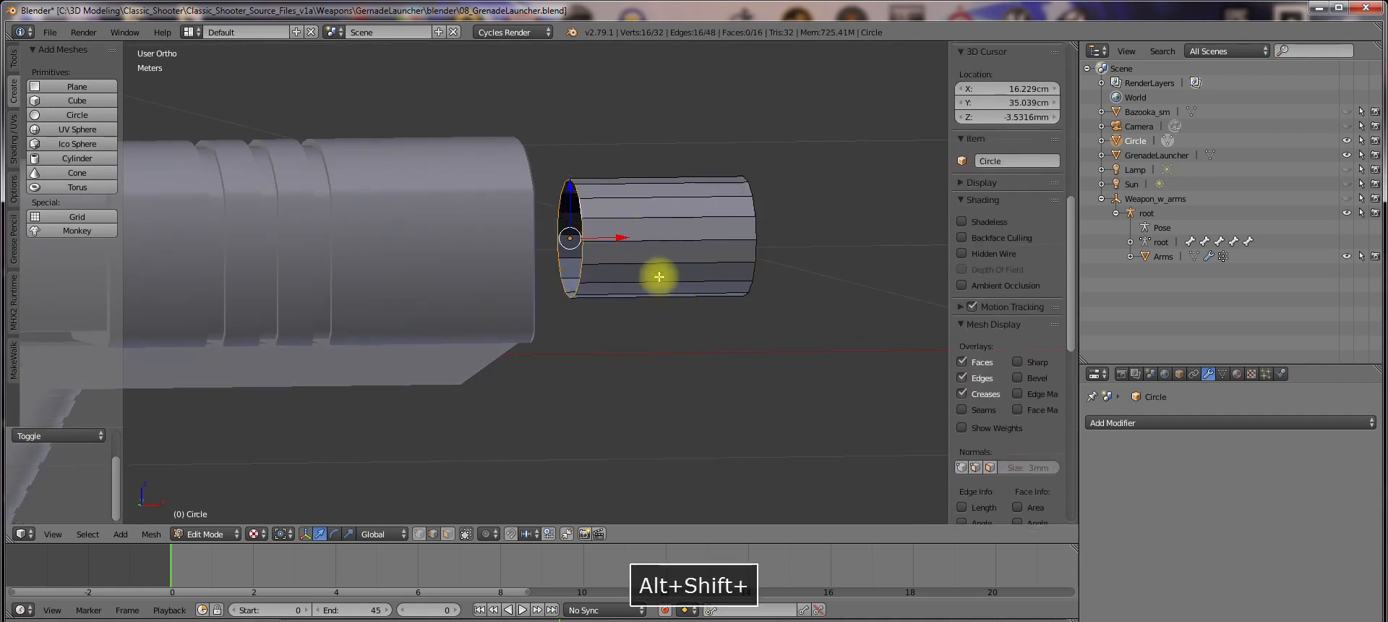
{"action": "key", "text": "e"}
{"action": "key", "text": "Escape"}
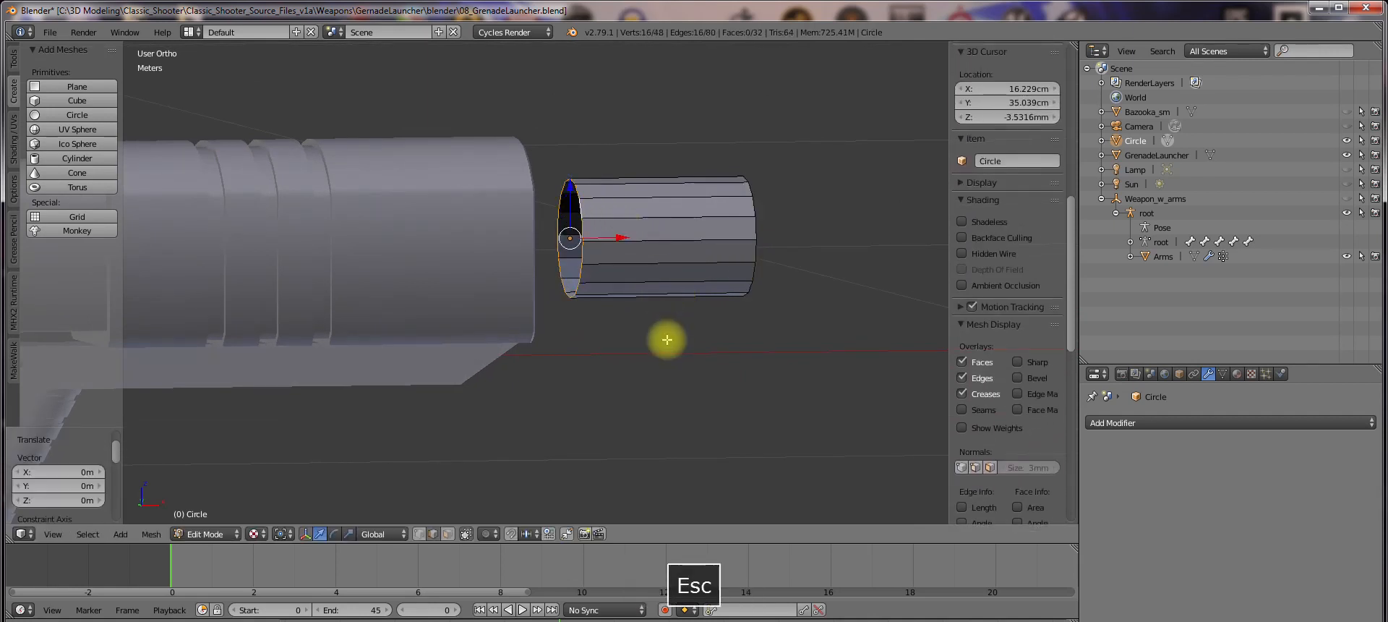
{"action": "key", "text": "s"}
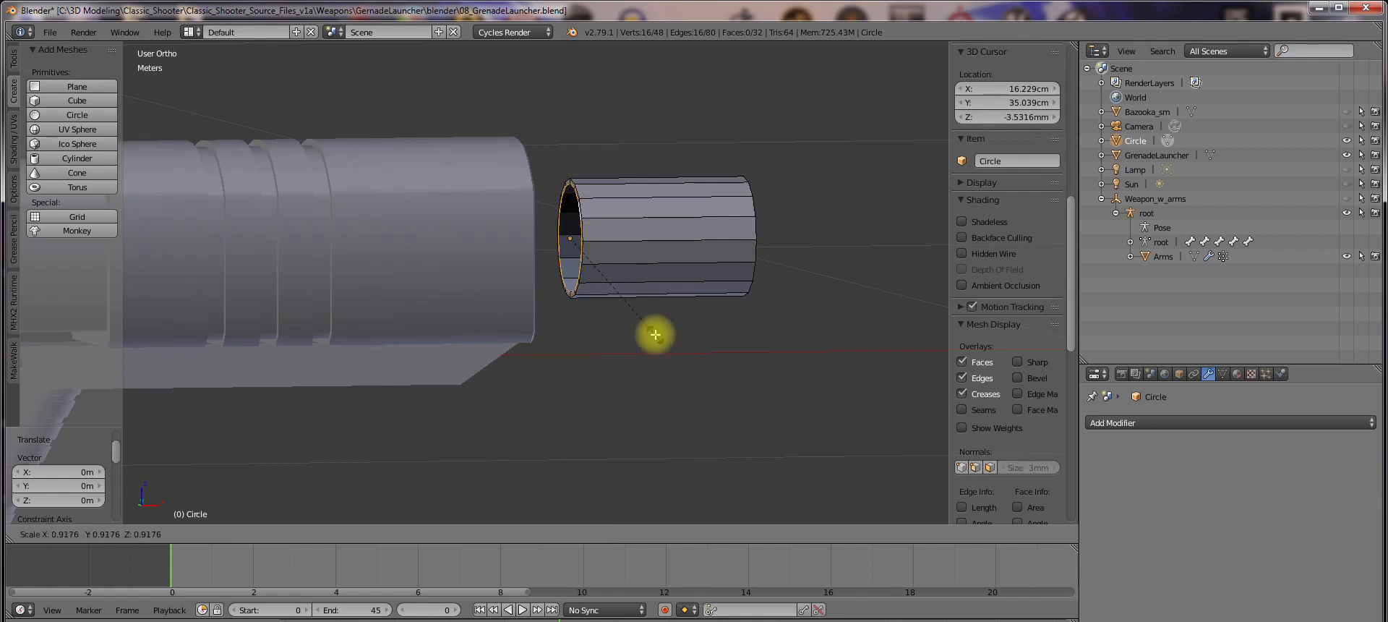
{"action": "left_click", "coordinate": [656, 334]}
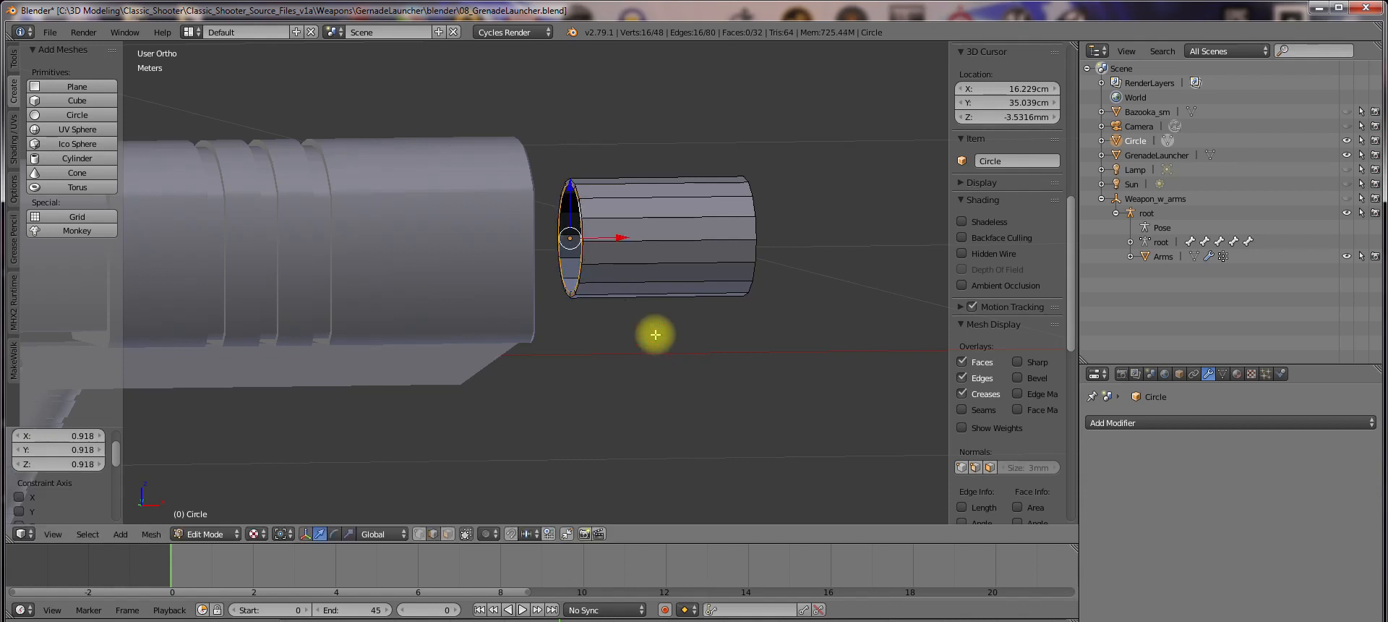
Hide the GrenadeLauncher object, switch to perspective view and frame the selected rim of the tube
{"action": "middle_click_drag", "start_coordinate": [669, 316], "coordinate": [660, 359], "text": "shift"}
{"action": "scroll", "coordinate": [662, 357], "scroll_direction": "up", "scroll_amount": 3}
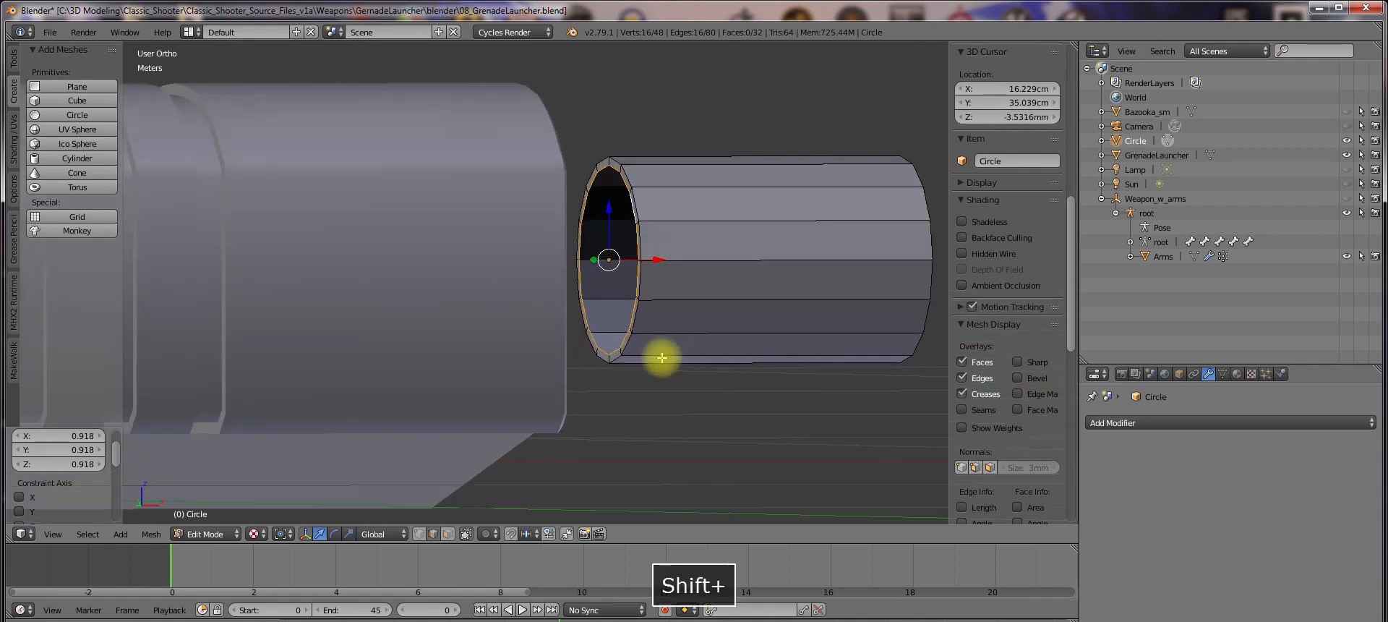
{"action": "scroll", "coordinate": [727, 372], "scroll_direction": "down", "scroll_amount": 2}
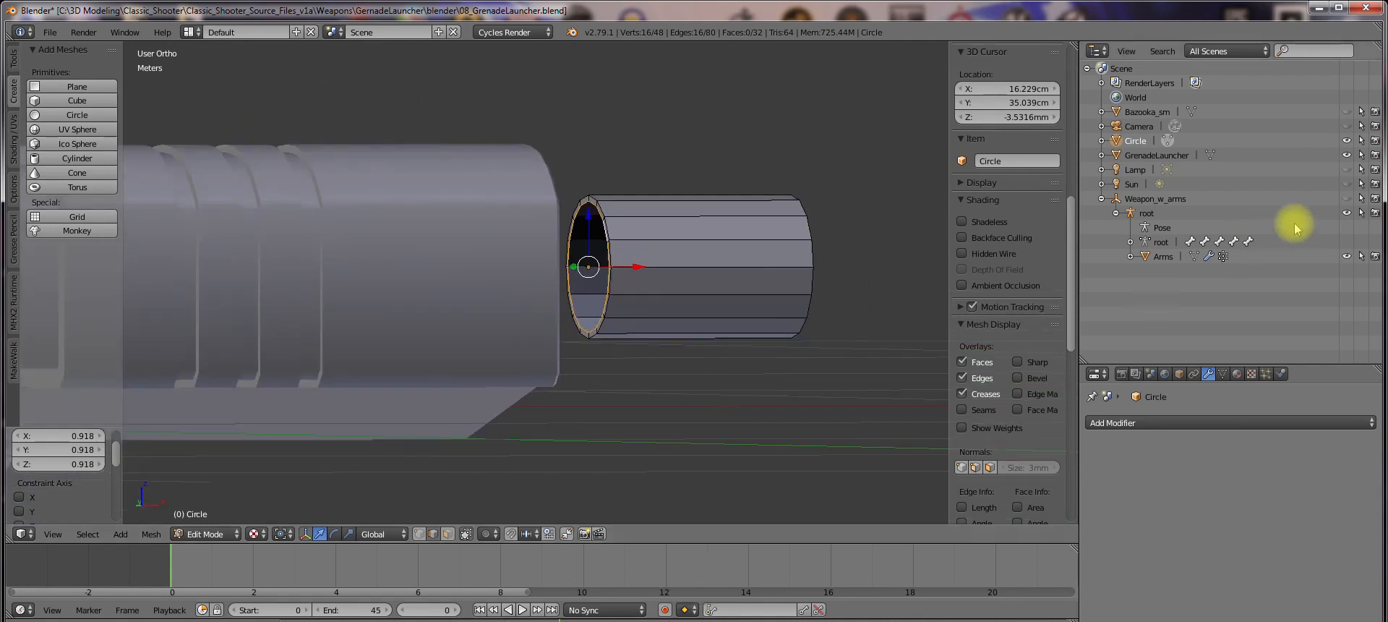
{"action": "left_click", "coordinate": [1347, 155]}
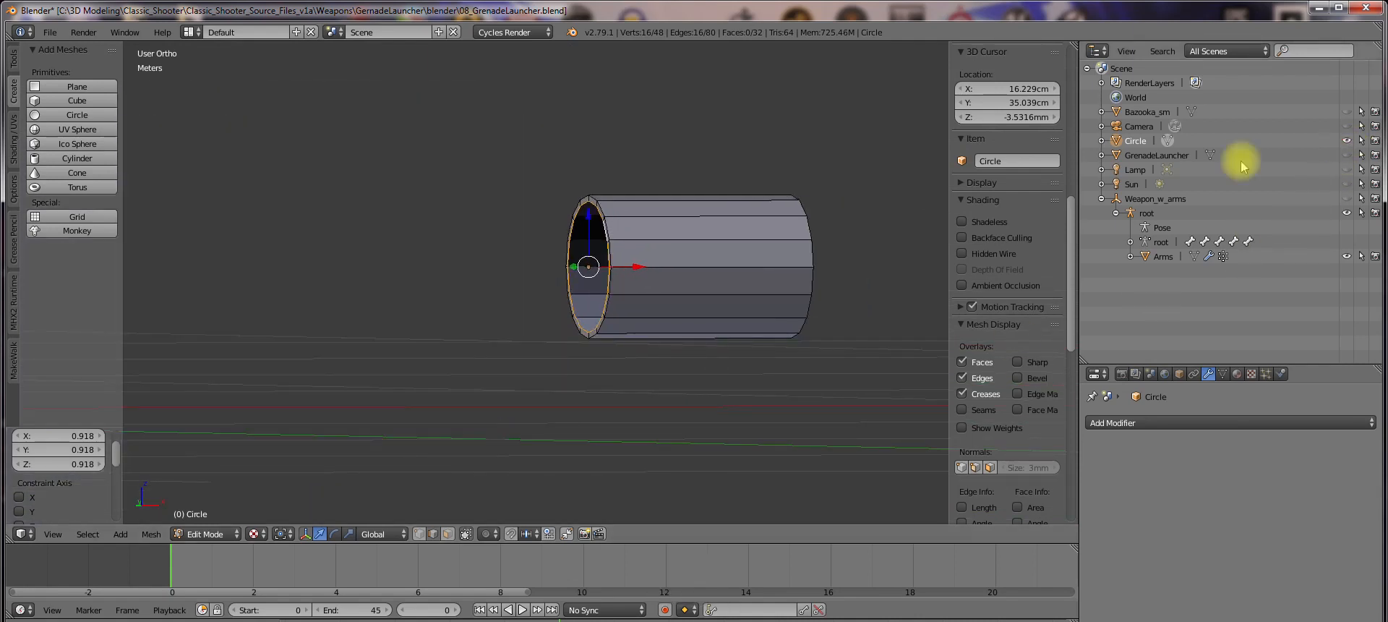
{"action": "mouse_move", "coordinate": [714, 336]}
{"action": "middle_mouse_down"}
{"action": "mouse_move", "coordinate": [821, 343]}
{"action": "mouse_move", "coordinate": [707, 351]}
{"action": "middle_mouse_up"}
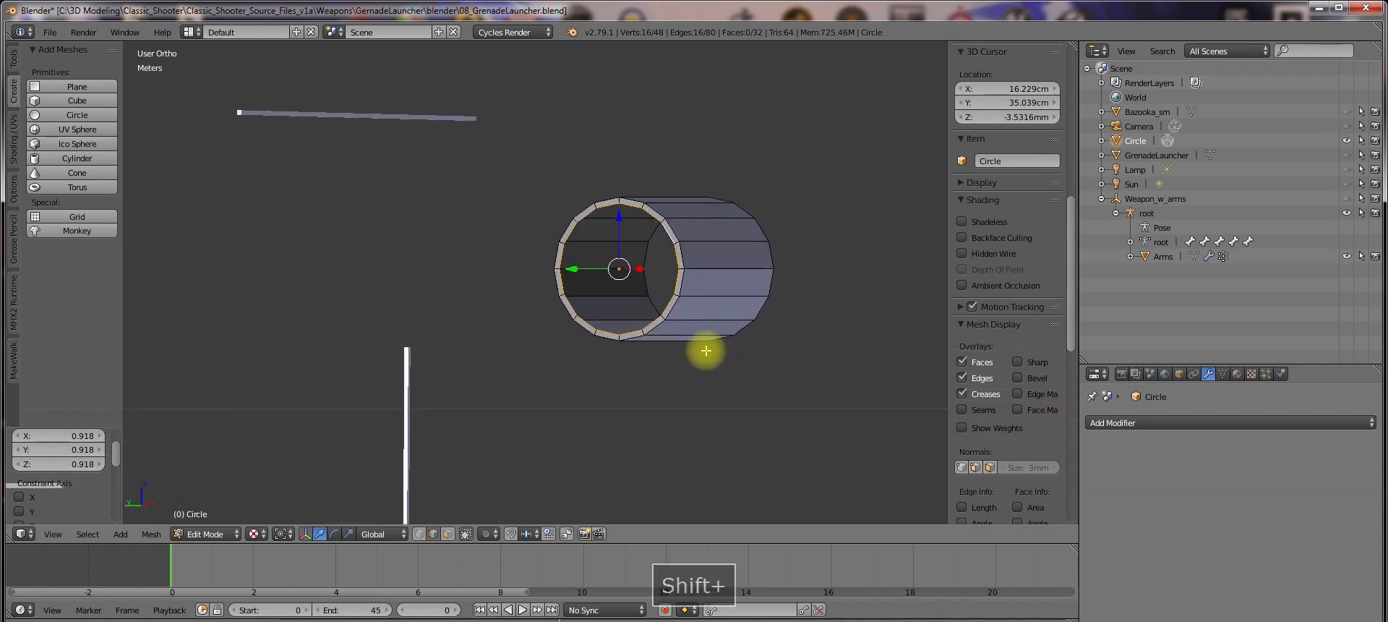
{"action": "key", "text": "KP_5"}
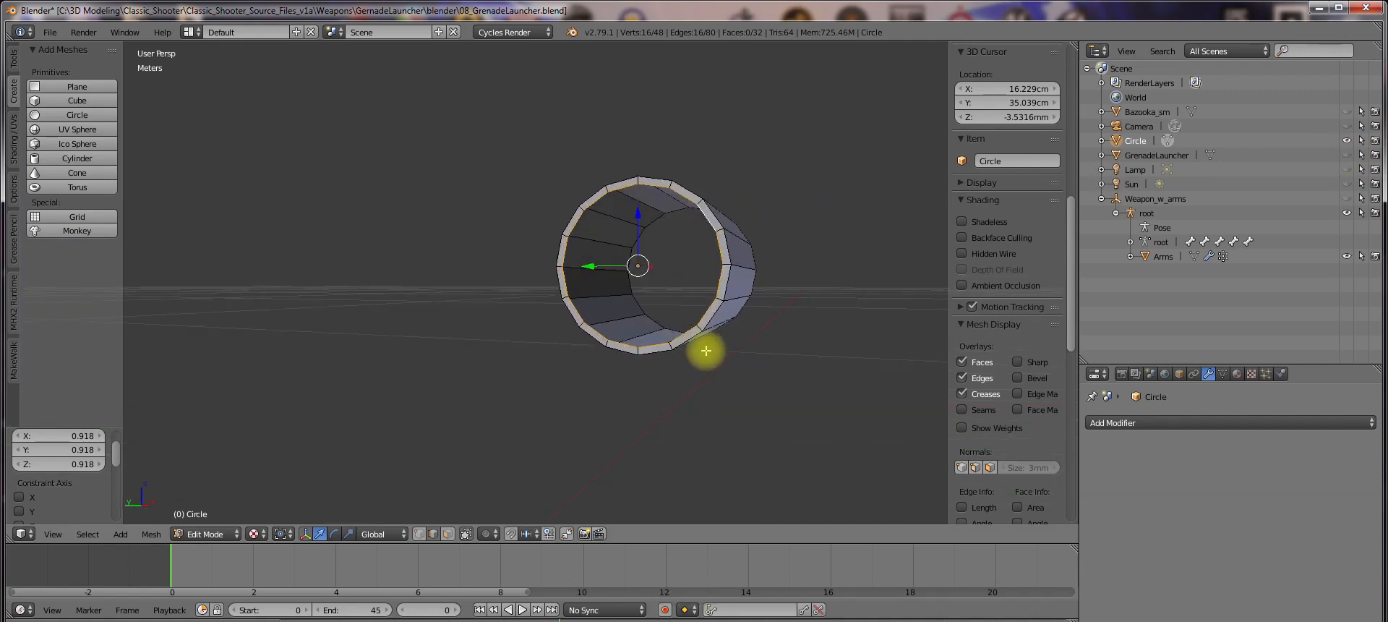
{"action": "key", "text": "KP_Decimal"}
Extrude the rim's inner edge loop 1.23 cm along X into the tube
{"action": "scroll", "coordinate": [706, 351], "scroll_direction": "down", "scroll_amount": 3}
{"action": "middle_click_drag", "start_coordinate": [734, 363], "coordinate": [690, 380]}
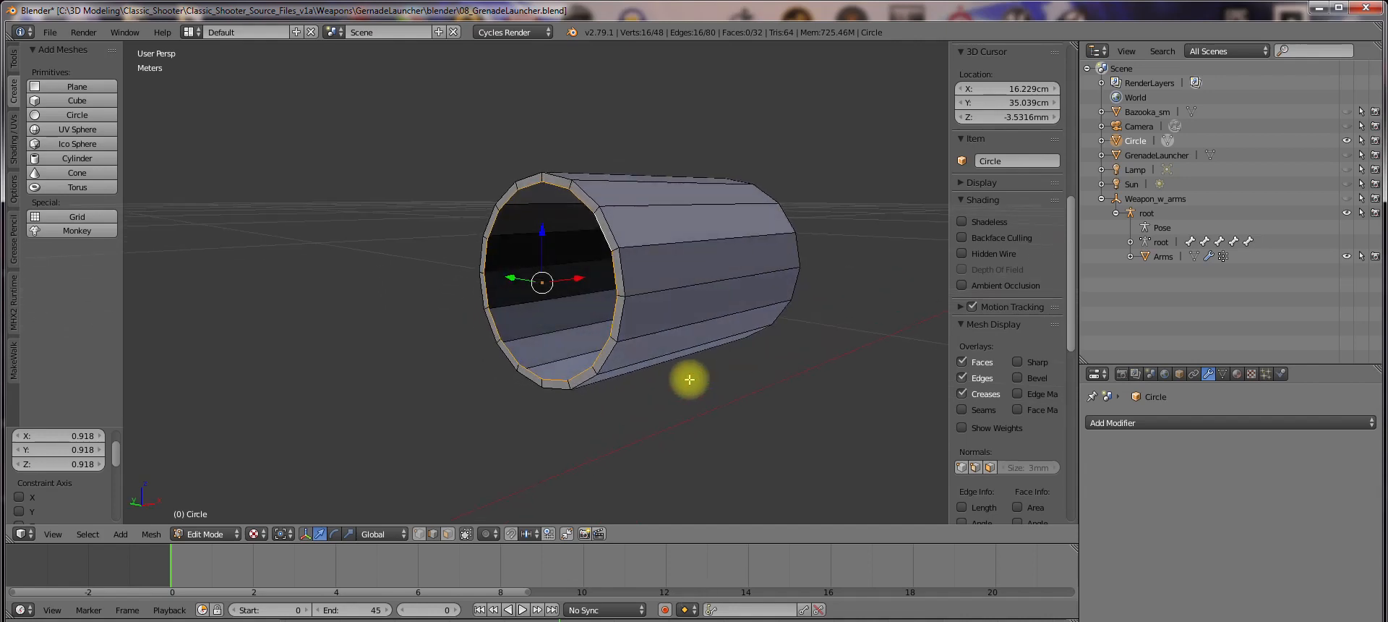
{"action": "key", "text": "e"}
{"action": "right_click", "coordinate": [763, 407]}
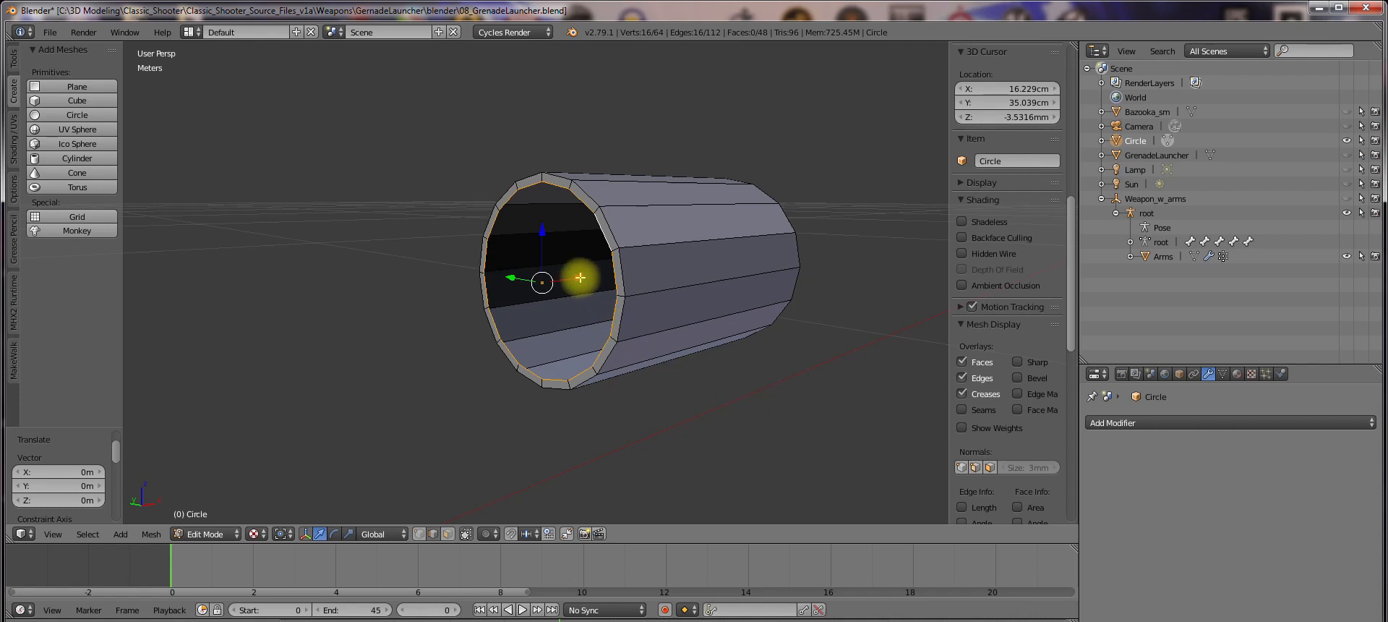
{"action": "left_click_drag", "start_coordinate": [580, 277], "coordinate": [609, 274]}
{"action": "middle_click_drag", "start_coordinate": [661, 369], "coordinate": [593, 365]}
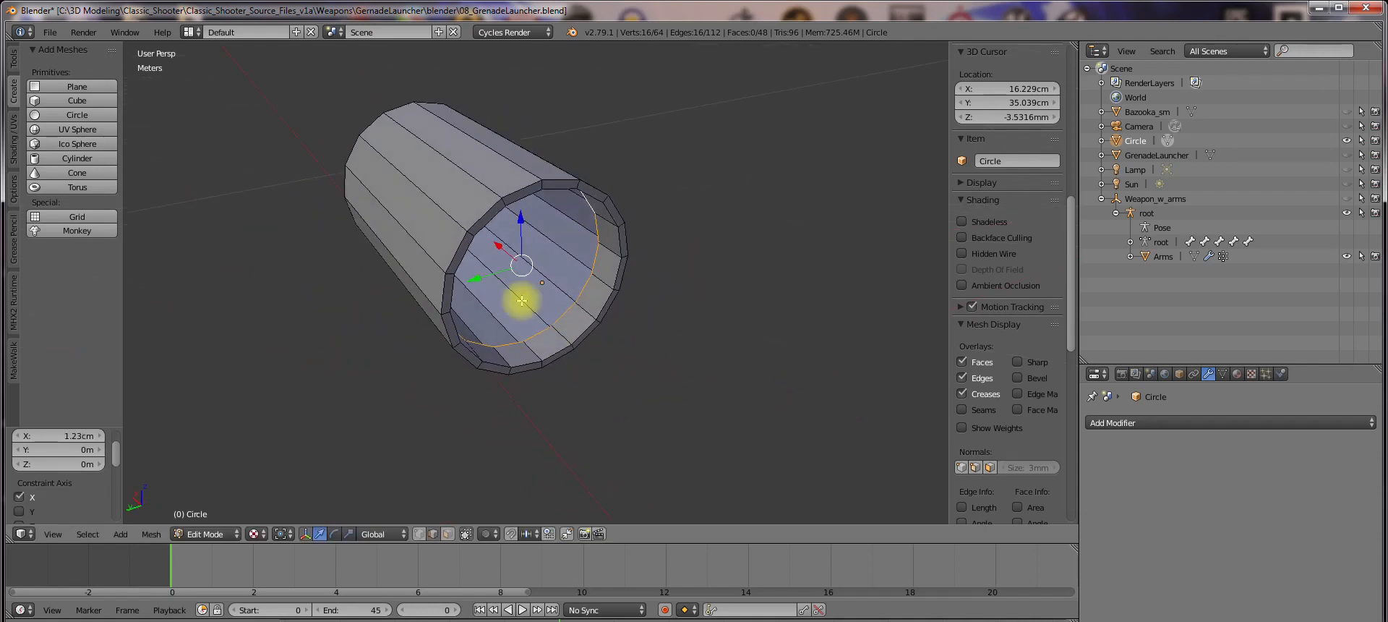
Move the tube's inner edge loop 0.455 mm along X and extrude it in place
{"action": "key", "text": "g"}
{"action": "key", "text": "x"}
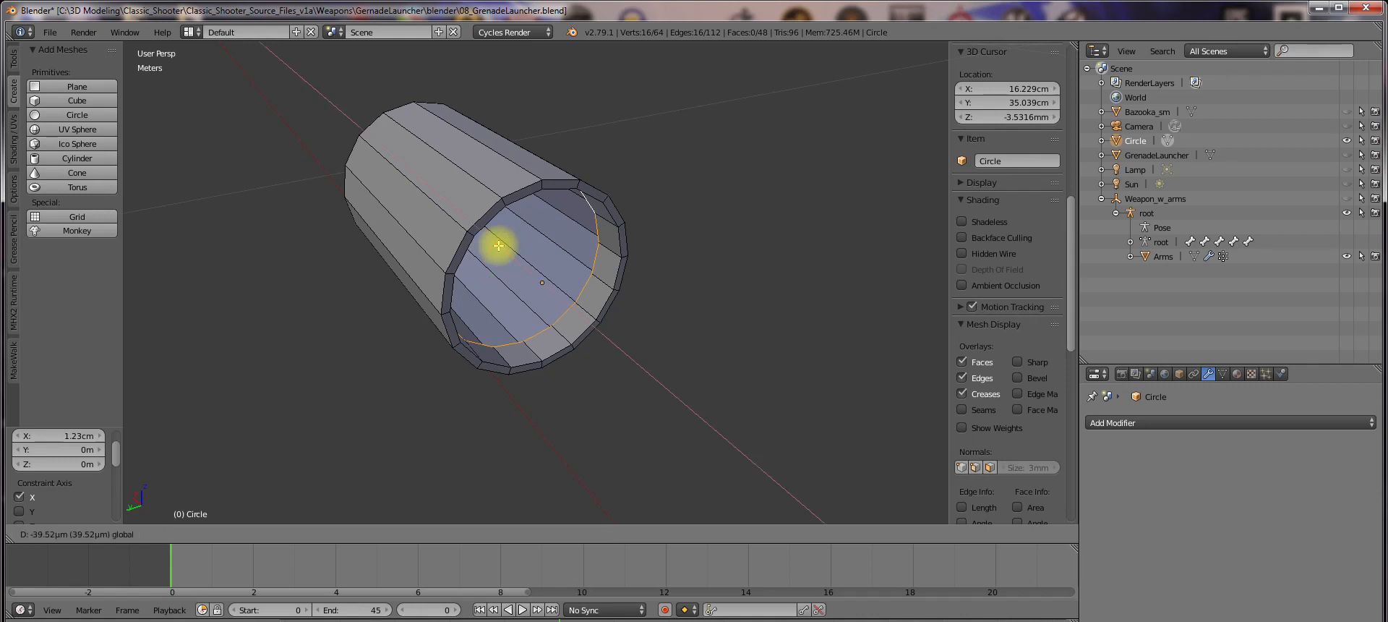
{"action": "left_click", "coordinate": [498, 245]}
{"action": "key", "text": "e"}
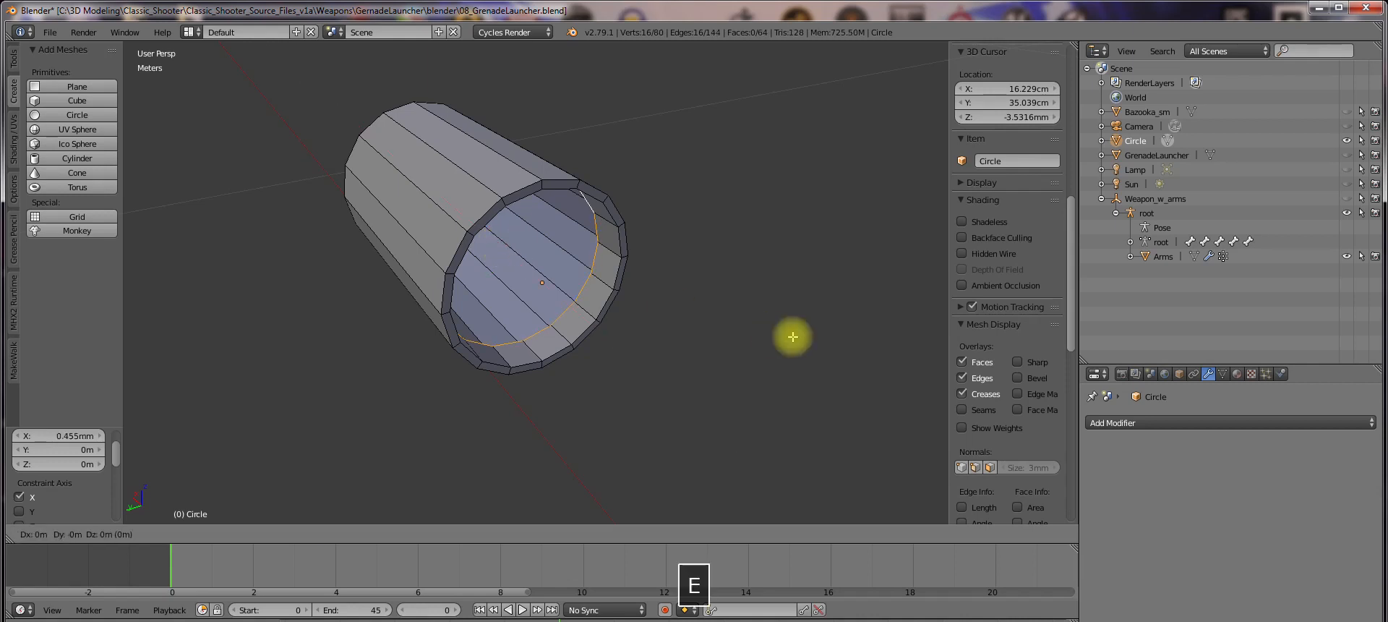
{"action": "key", "text": "Escape"}
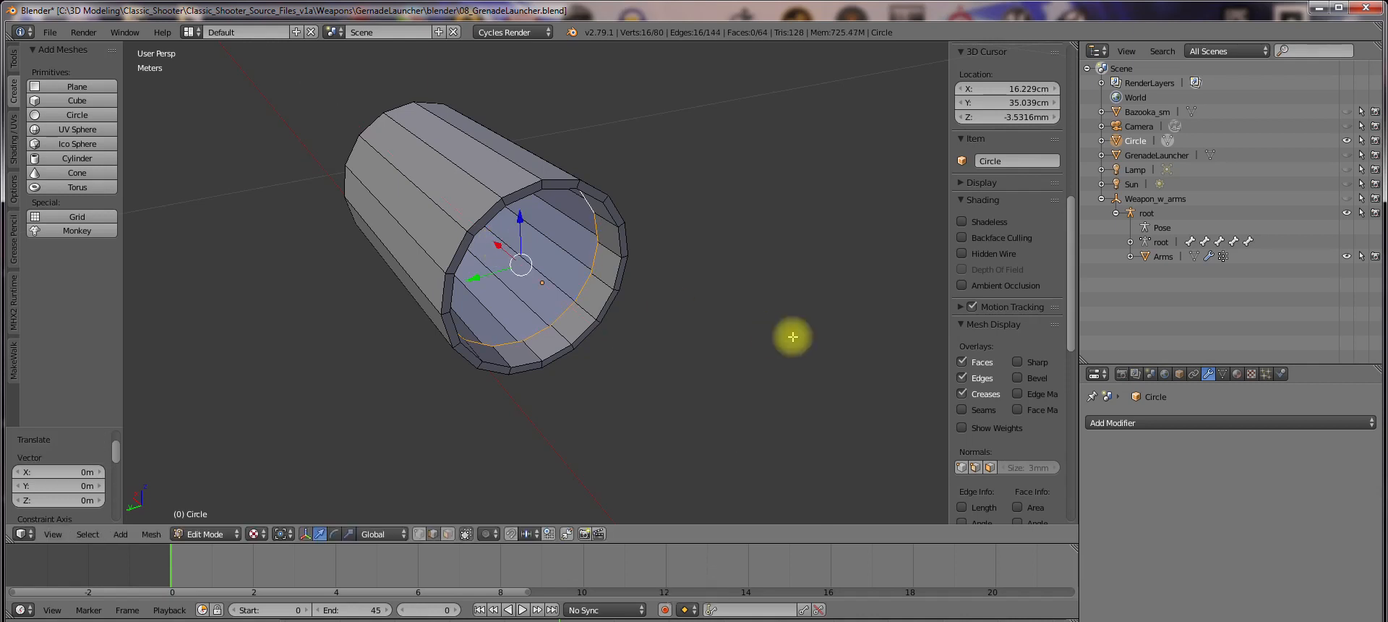
Try to merge the extruded inner edge loop at its center
{"action": "key", "text": "alt+m"}
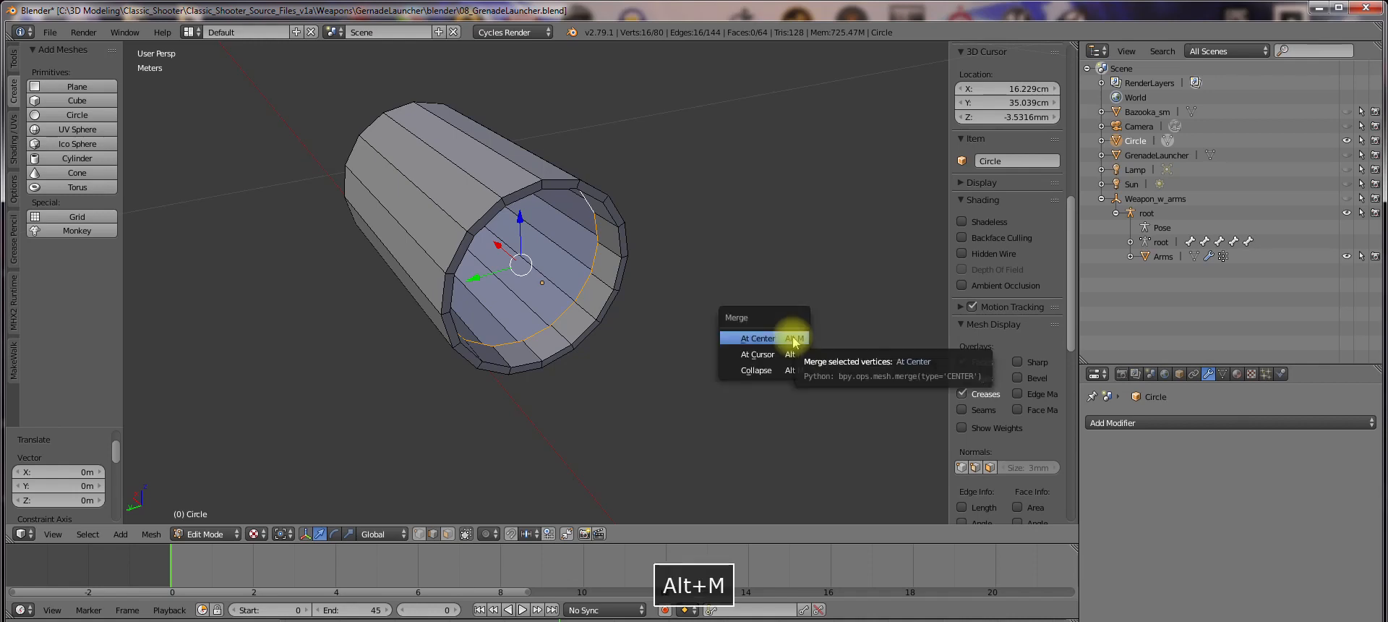
{"action": "left_click", "coordinate": [793, 336]}
{"action": "middle_click_drag", "start_coordinate": [716, 285], "coordinate": [708, 311]}
{"action": "key", "text": "ctrl+z"}
Scale the extruded inner loop by 0.628 and extrude the resulting hole edge 8.85 mm along X into the tube
{"action": "key", "text": "s"}
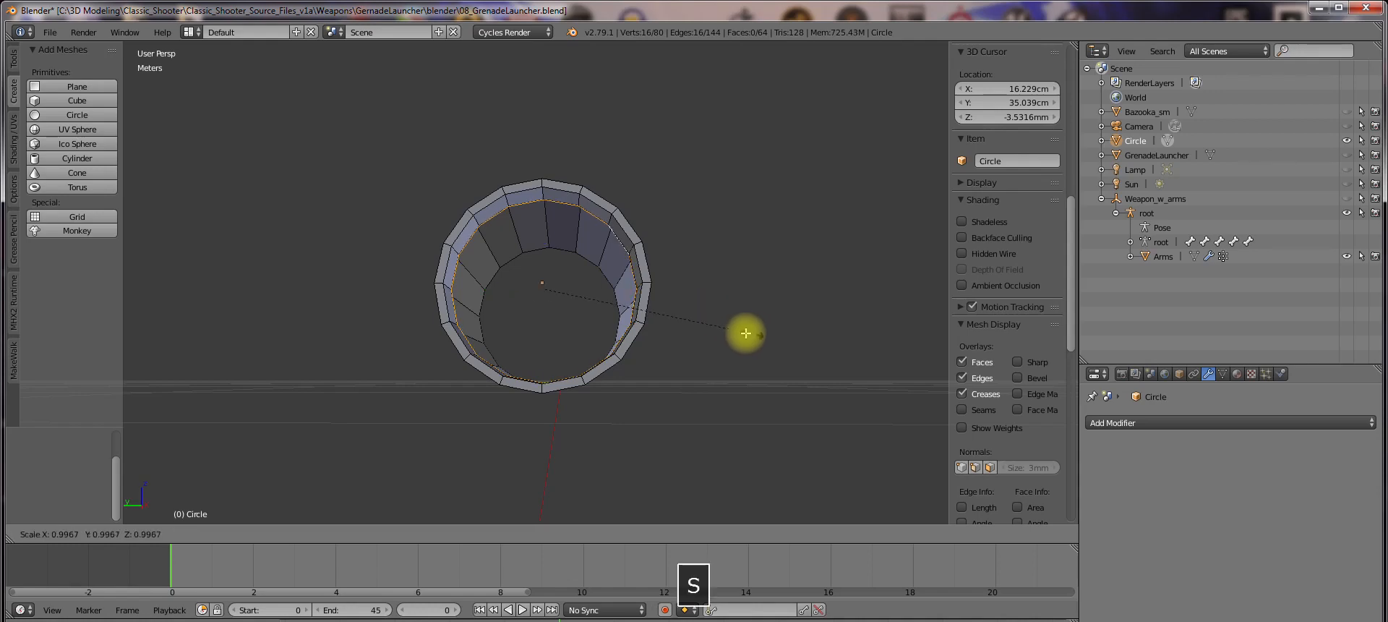
{"action": "left_click", "coordinate": [677, 316]}
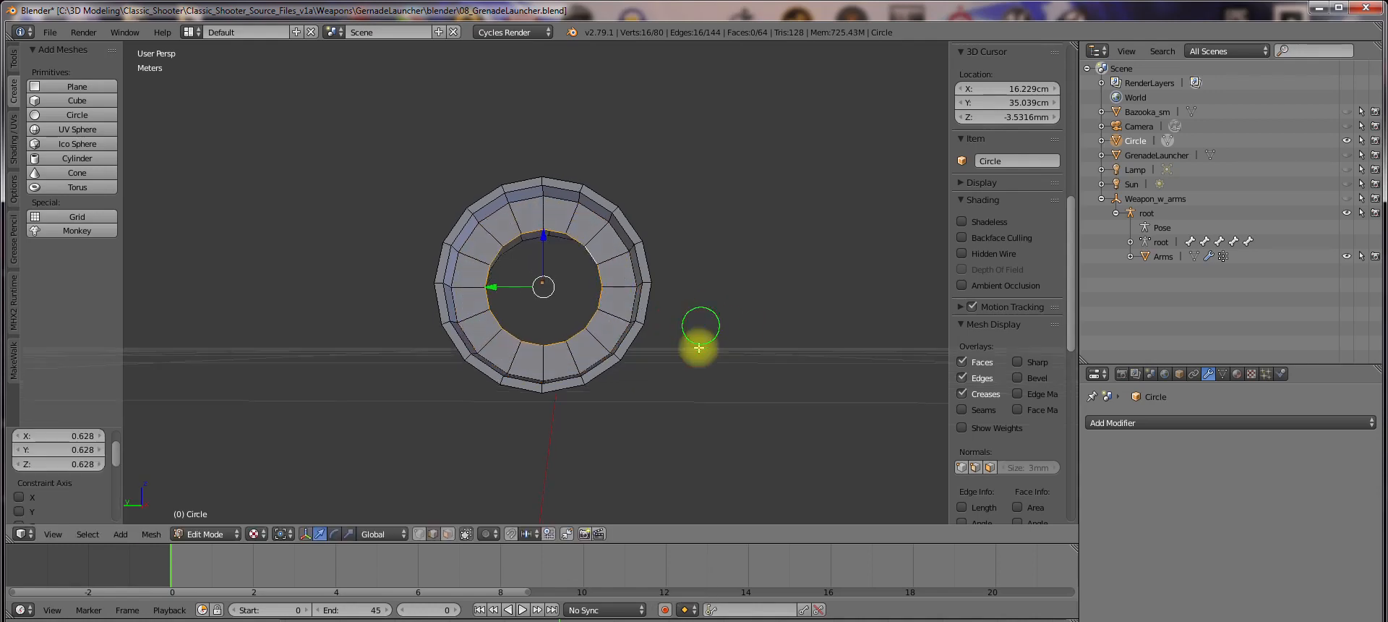
{"action": "middle_click_drag", "start_coordinate": [697, 347], "coordinate": [717, 409]}
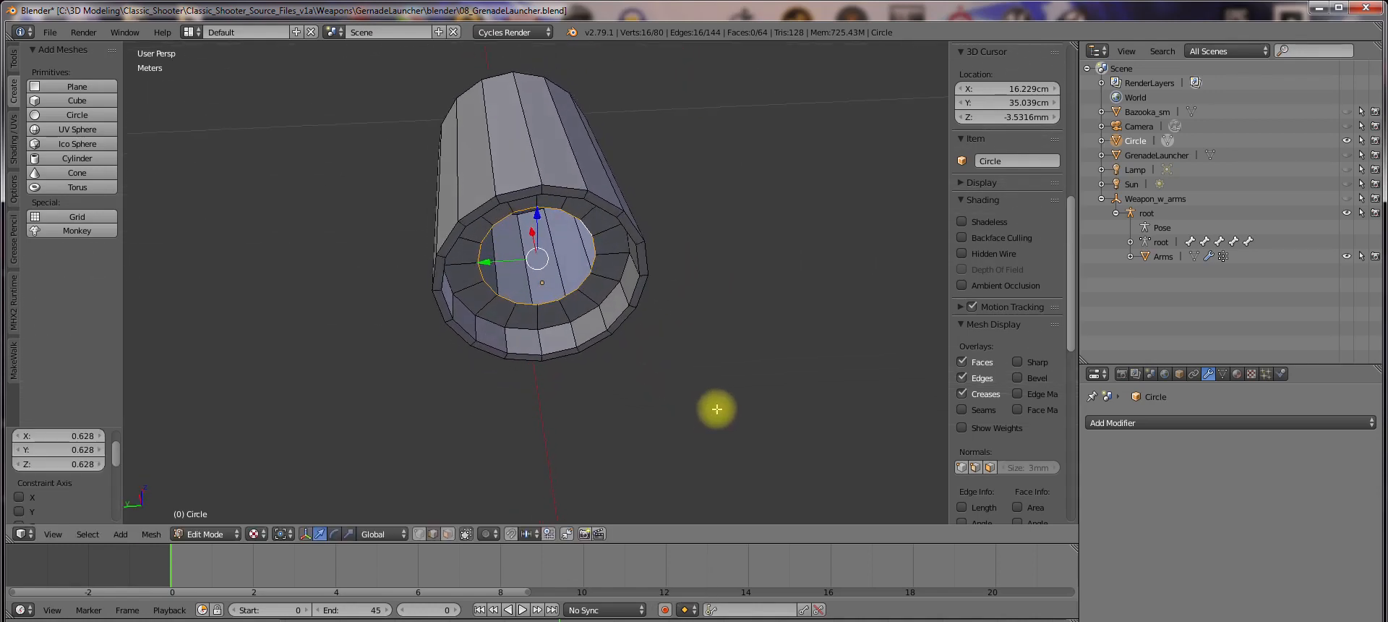
{"action": "key", "text": "e"}
{"action": "right_click", "coordinate": [717, 409]}
{"action": "left_click_drag", "start_coordinate": [531, 232], "coordinate": [532, 217]}
Try to merge the recessed hole's edge loop at its center without an additional extrusion
{"action": "key", "text": "alt+m"}
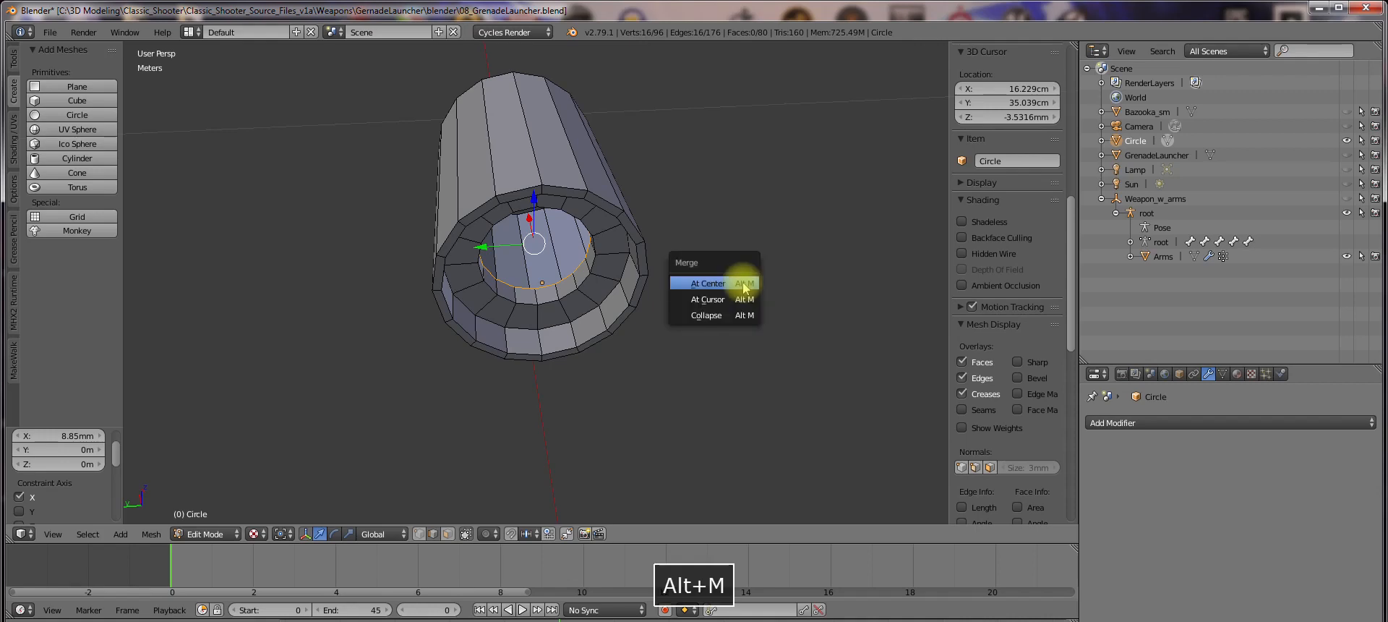
{"action": "left_click", "coordinate": [741, 281]}
{"action": "middle_click_drag", "start_coordinate": [689, 283], "coordinate": [719, 243]}
{"action": "key", "text": "ctrl+z"}
Extrude the recessed hole's edge loop in place and merge the new vertices at center to cap the recess
{"action": "key", "text": "e"}
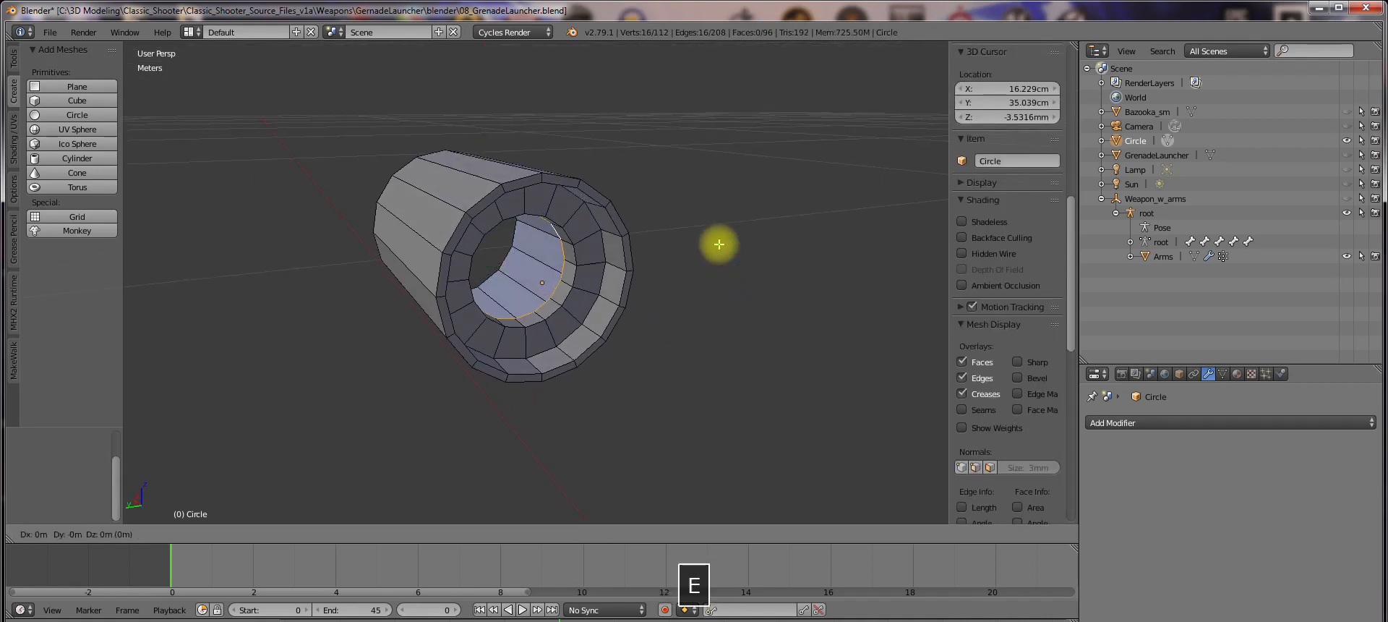
{"action": "key", "text": "Escape"}
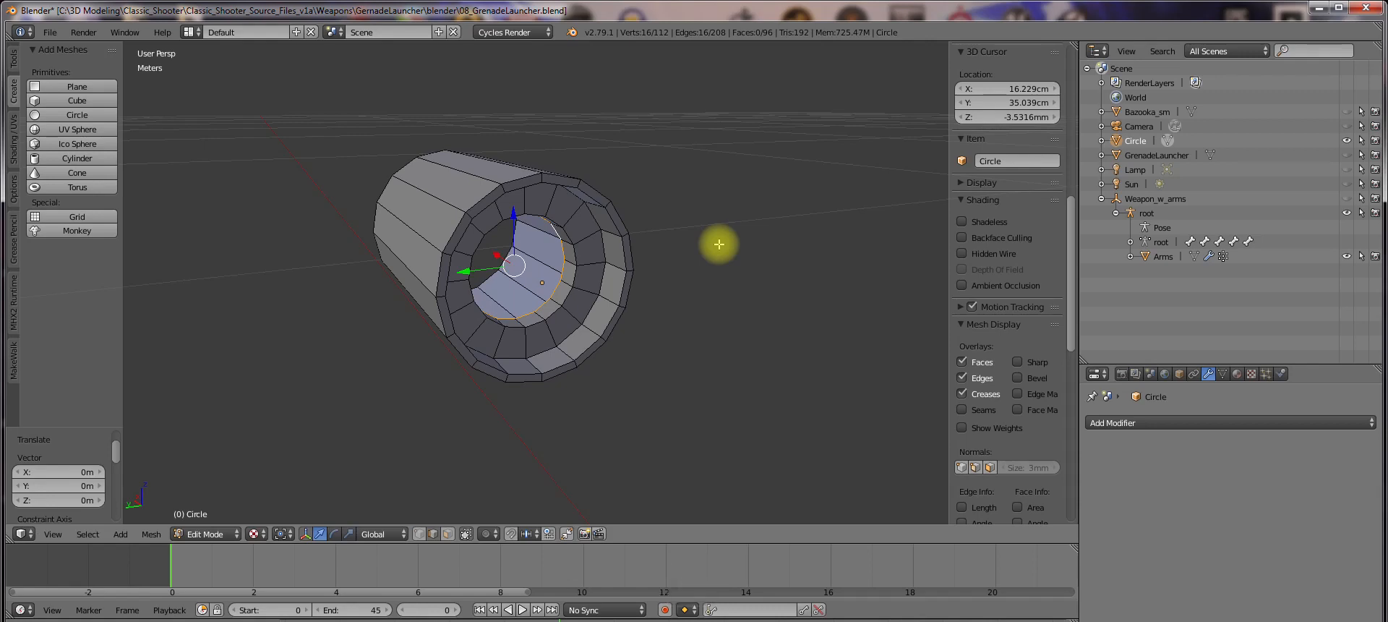
{"action": "key", "text": "alt+m"}
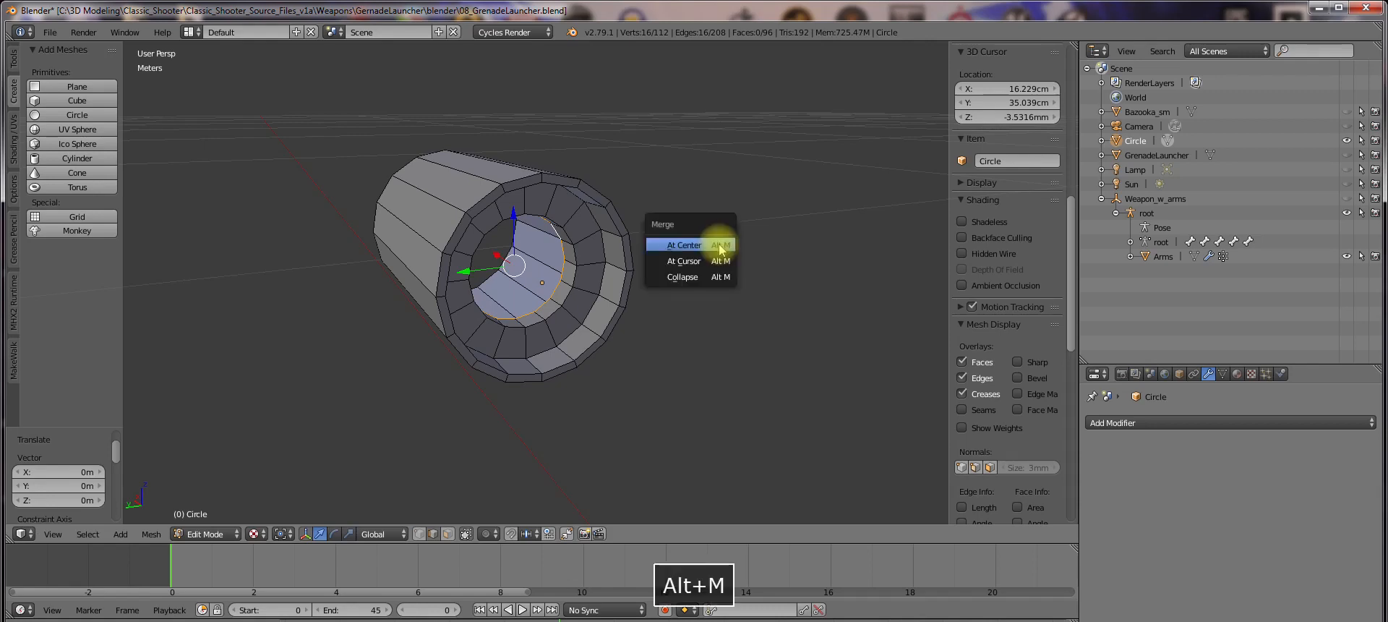
{"action": "left_click", "coordinate": [719, 244]}
Select the open edge loop at the tube's far end and extrude two short segments along X, the second 3.76 mm
{"action": "middle_click_drag", "start_coordinate": [719, 245], "coordinate": [745, 332]}
{"action": "middle_click_drag", "start_coordinate": [745, 333], "coordinate": [636, 170], "text": "shift"}
{"action": "right_click", "coordinate": [464, 176], "text": "alt+shift"}
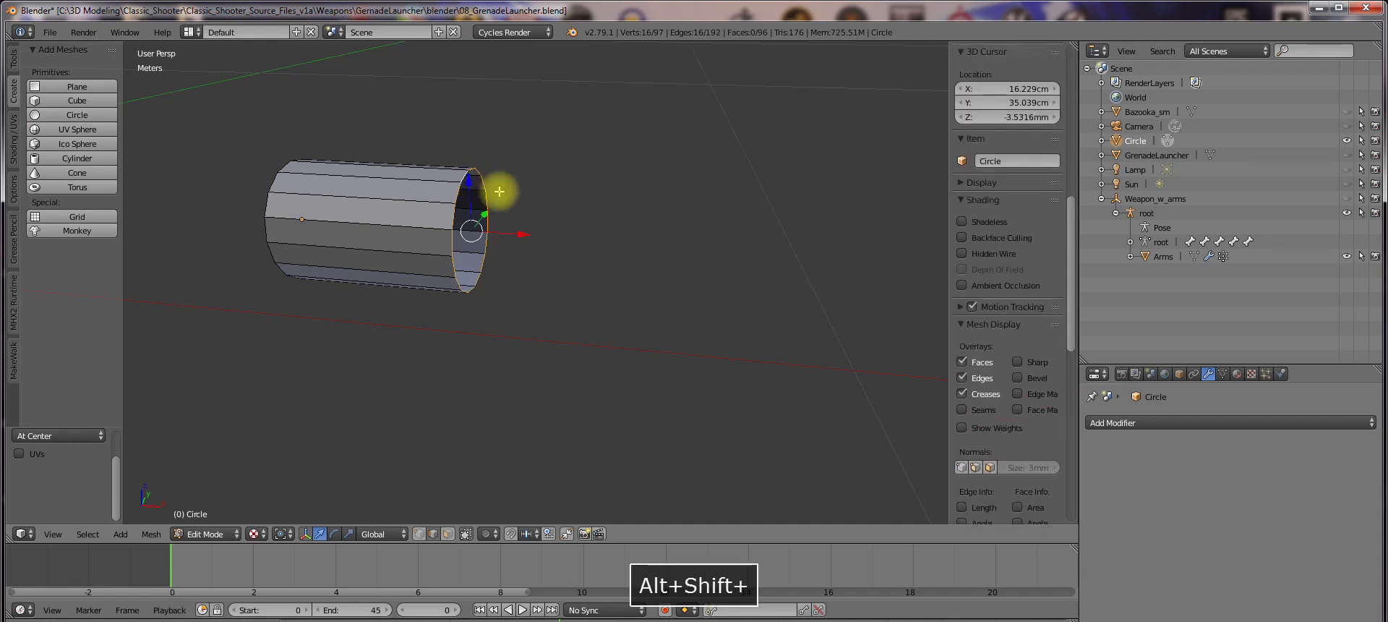
{"action": "middle_click_drag", "start_coordinate": [556, 202], "coordinate": [570, 223], "text": "shift"}
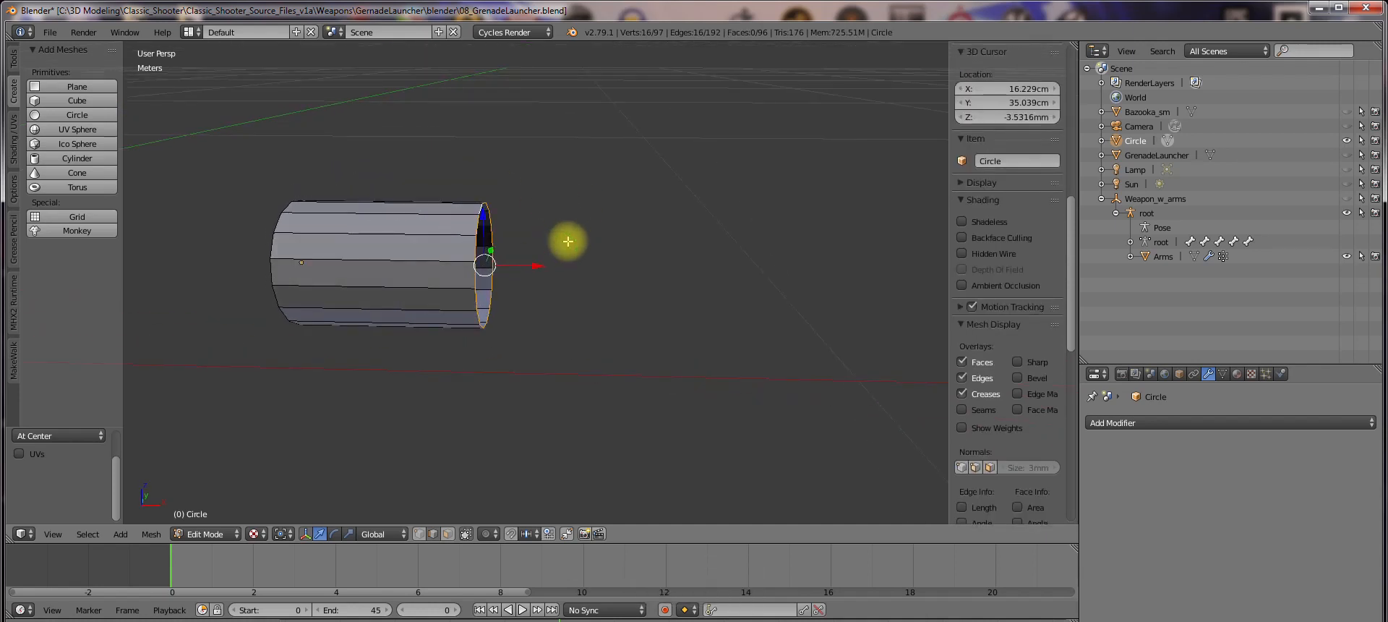
{"action": "key", "text": "e"}
{"action": "key", "text": "Escape"}
{"action": "mouse_move", "coordinate": [539, 269]}
{"action": "left_mouse_down"}
{"action": "mouse_move", "coordinate": [591, 287]}
{"action": "mouse_move", "coordinate": [533, 255]}
{"action": "left_mouse_up"}
{"action": "scroll", "coordinate": [553, 259], "scroll_direction": "up", "scroll_amount": 3}
{"action": "key", "text": "e"}
{"action": "right_click", "coordinate": [560, 253]}
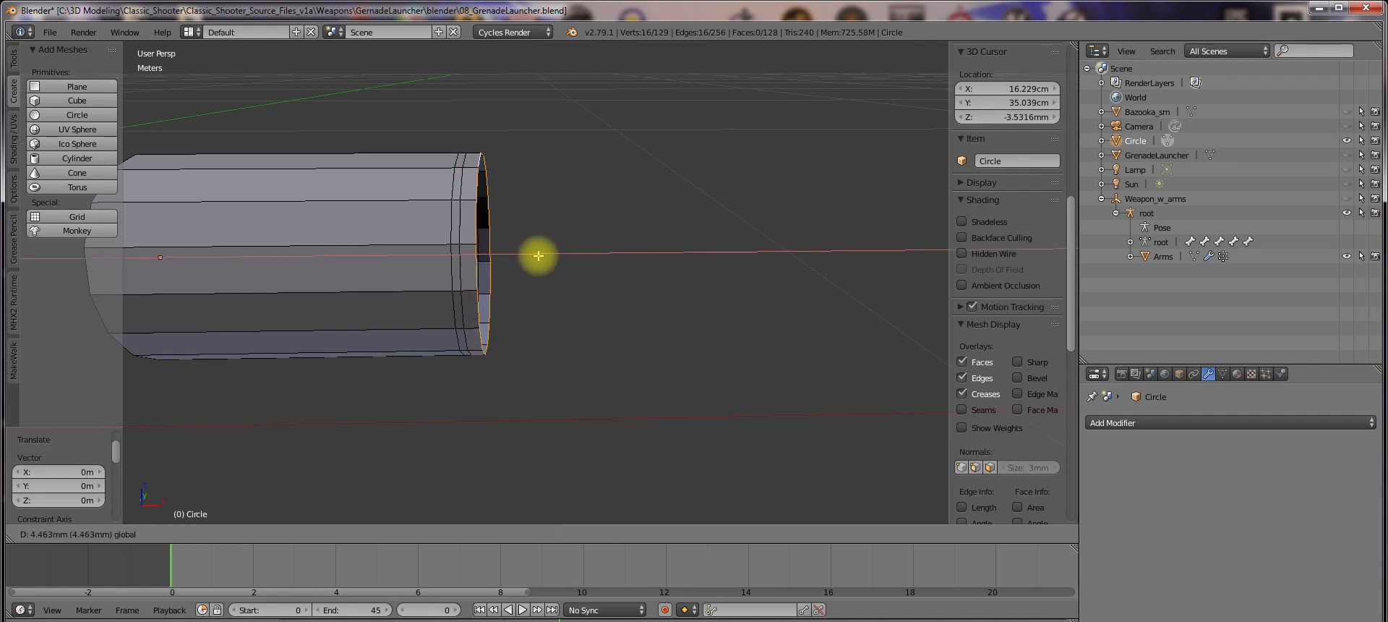
{"action": "left_click_drag", "start_coordinate": [536, 256], "coordinate": [536, 255]}
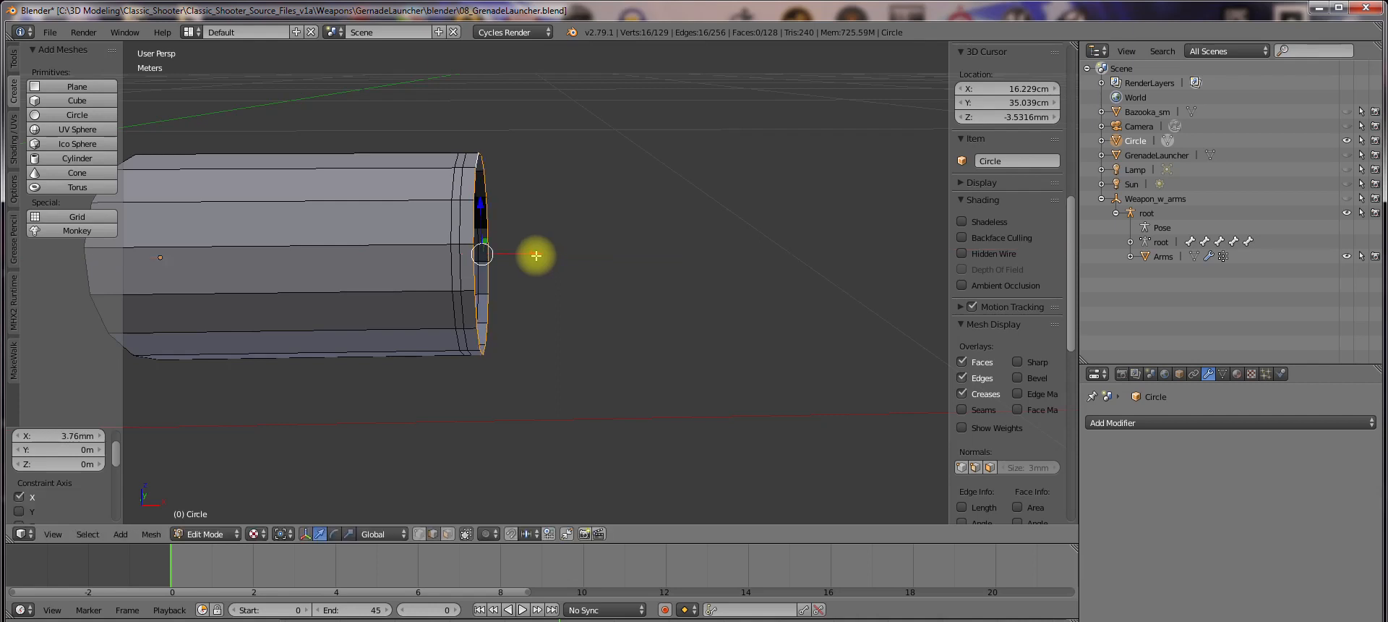
Extrude the far end loop another 4.94 mm along X and scale it down slightly to begin a rounded nose
{"action": "key", "text": "e"}
{"action": "right_click", "coordinate": [561, 255]}
{"action": "key", "text": "e"}
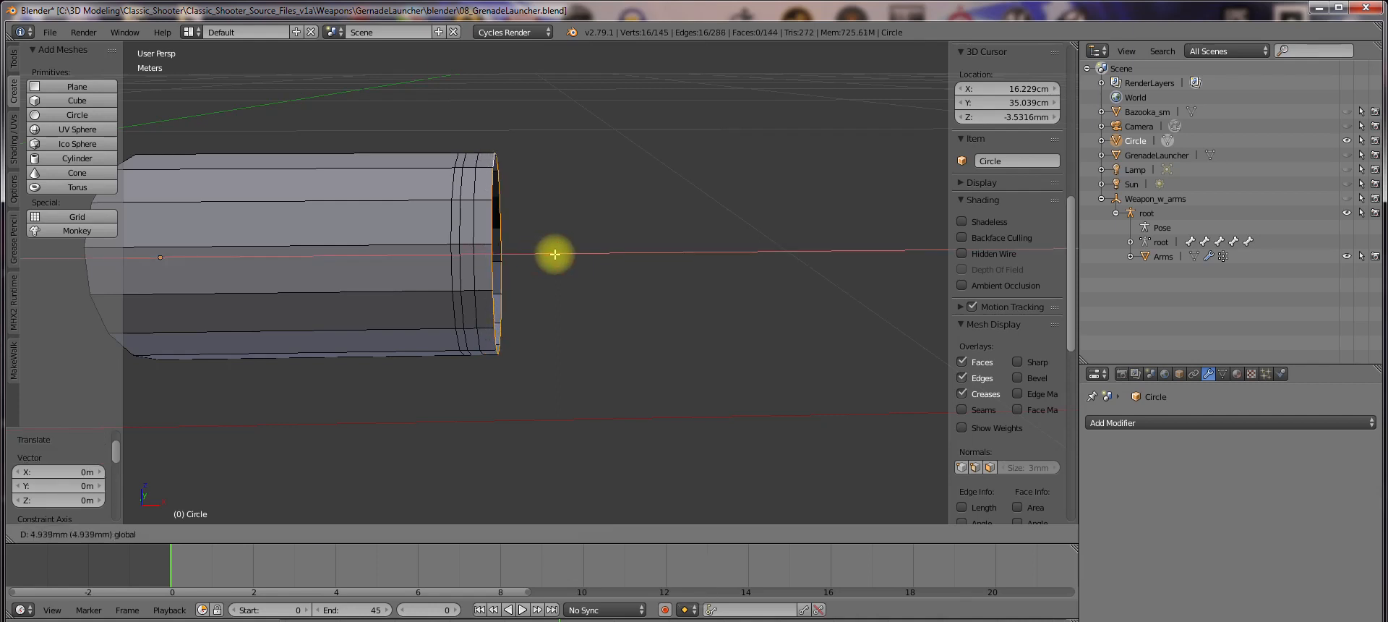
{"action": "left_click", "coordinate": [555, 254]}
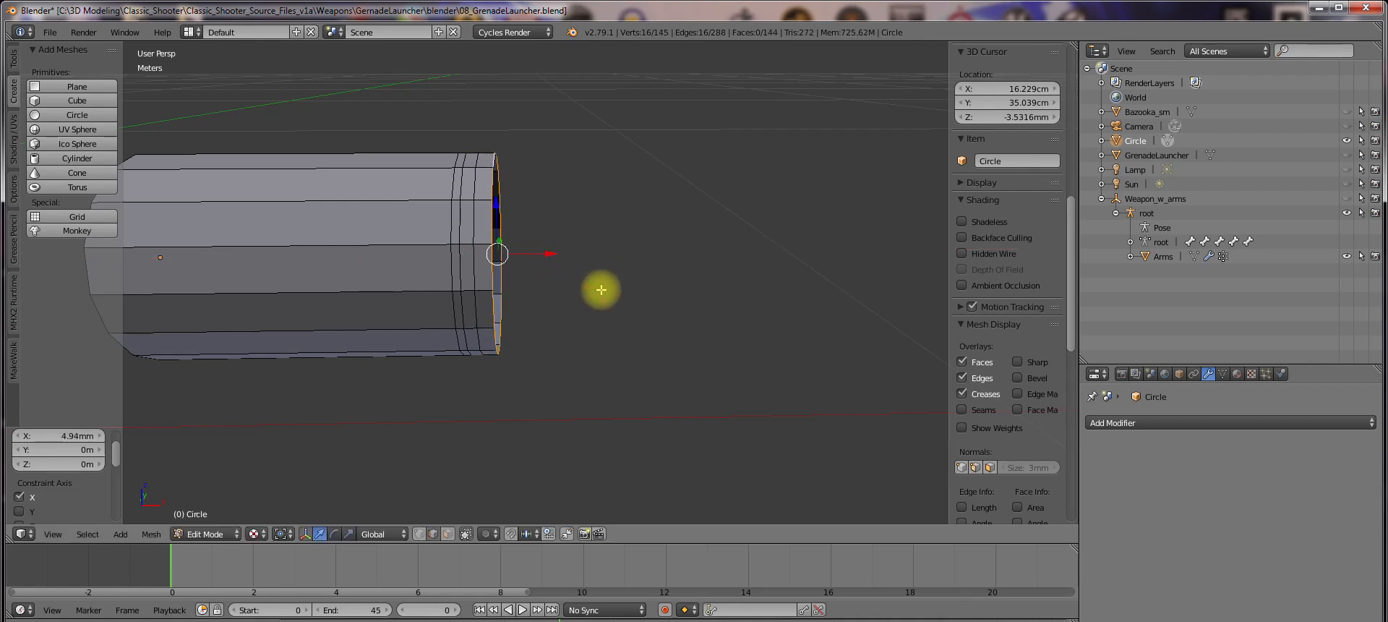
{"action": "key", "text": "s"}
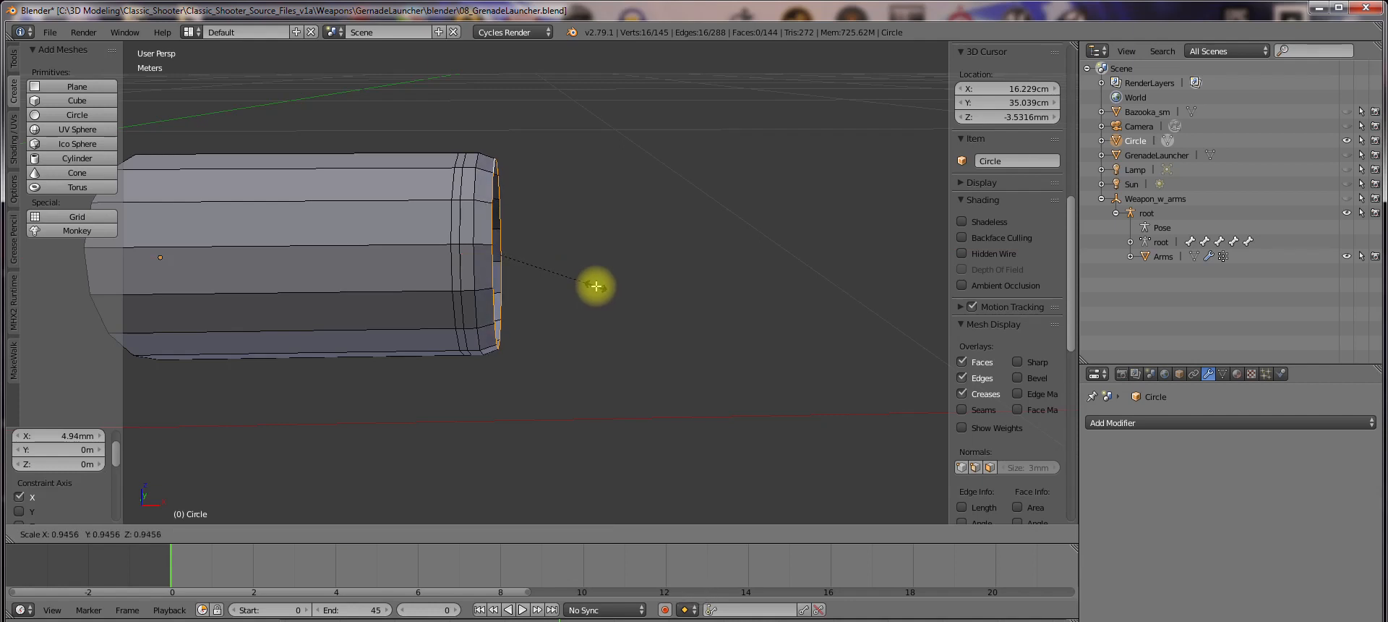
{"action": "left_click", "coordinate": [600, 286]}
{"action": "key", "text": "s"}
{"action": "left_click", "coordinate": [598, 287]}
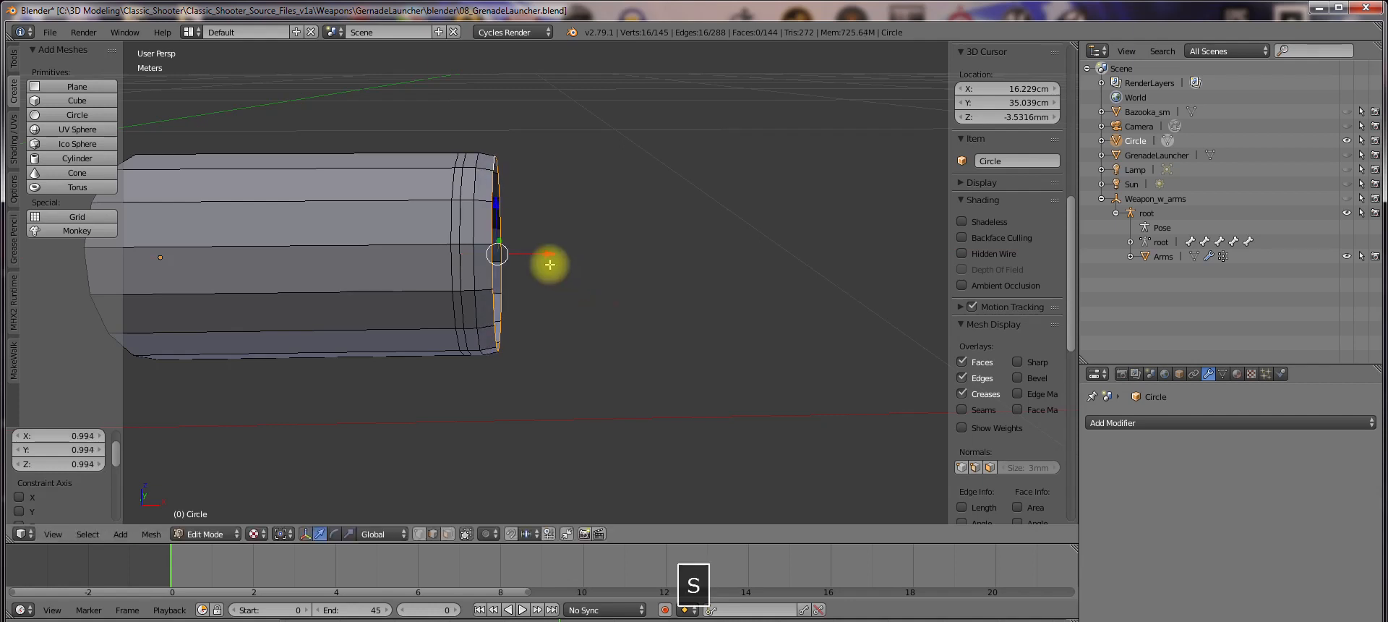
Extrude the nose's end loop 5.4 mm along X and scale it by 0.908
{"action": "key", "text": "e"}
{"action": "left_click", "coordinate": [551, 264]}
{"action": "left_click_drag", "start_coordinate": [552, 254], "coordinate": [578, 263]}
{"action": "key", "text": "s"}
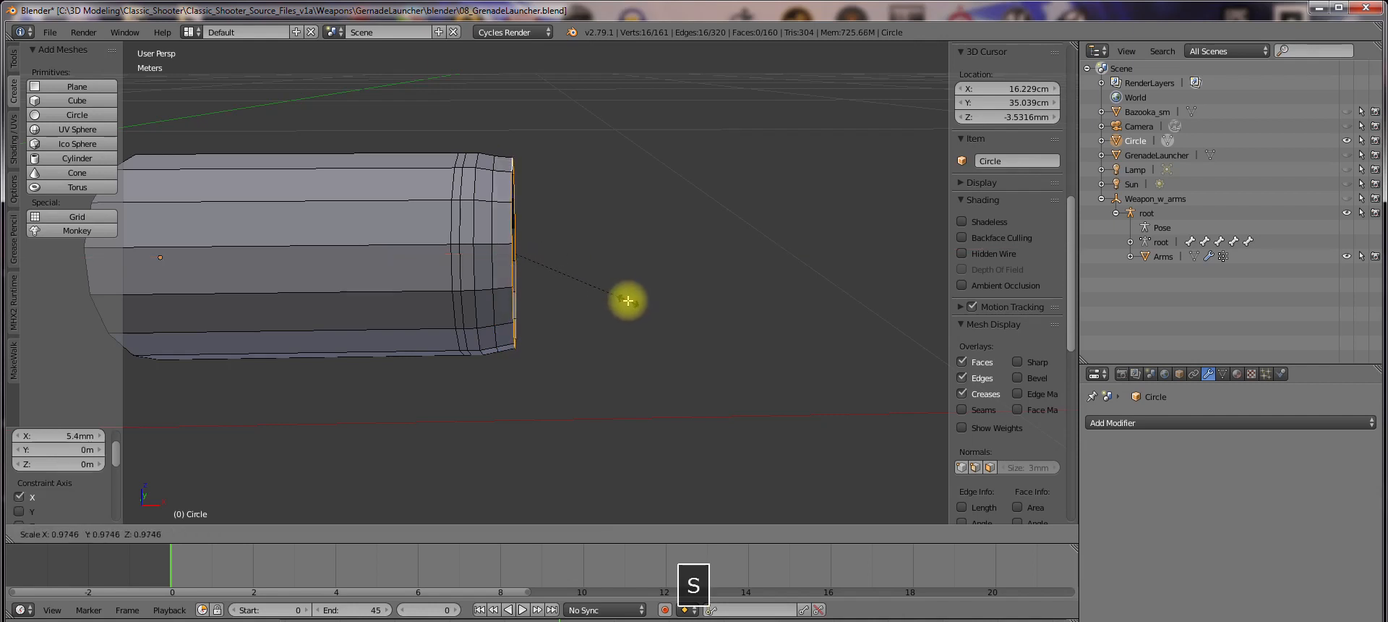
{"action": "left_click", "coordinate": [580, 266]}
Extrude the nose's end loop 4.47 mm along X and scale it by 0.910
{"action": "key", "text": "e"}
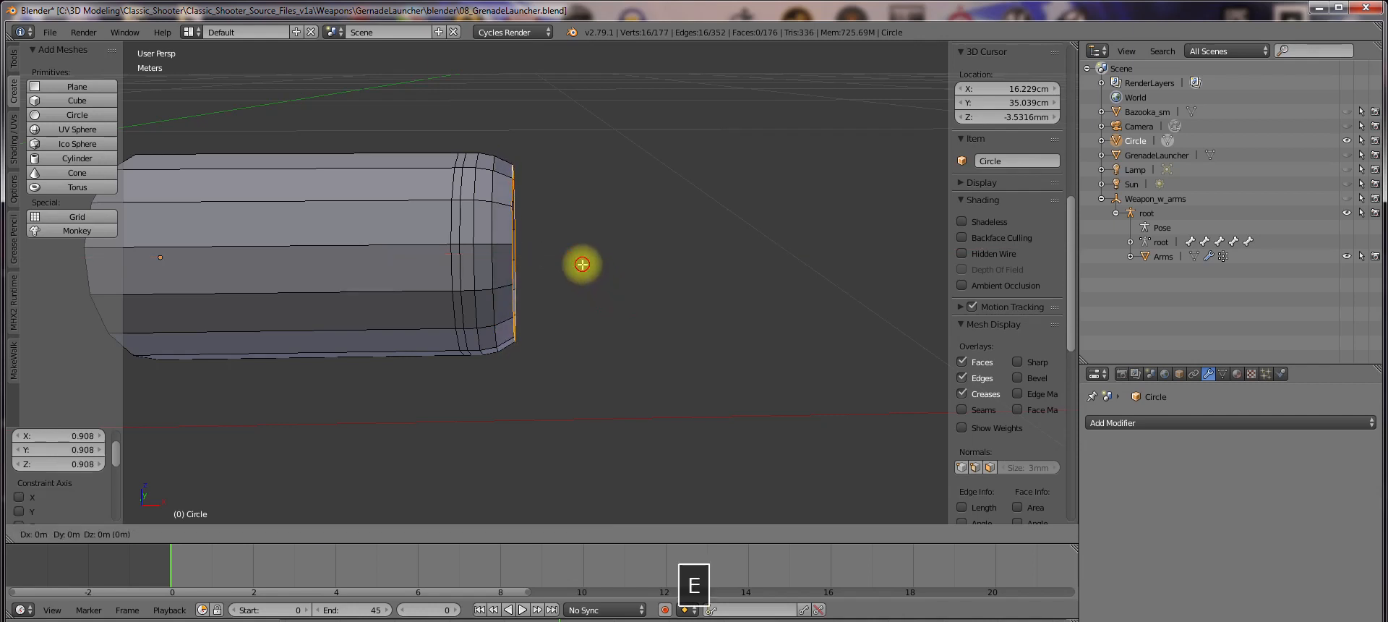
{"action": "key", "text": "x"}
{"action": "left_click", "coordinate": [582, 254]}
{"action": "key", "text": "s"}
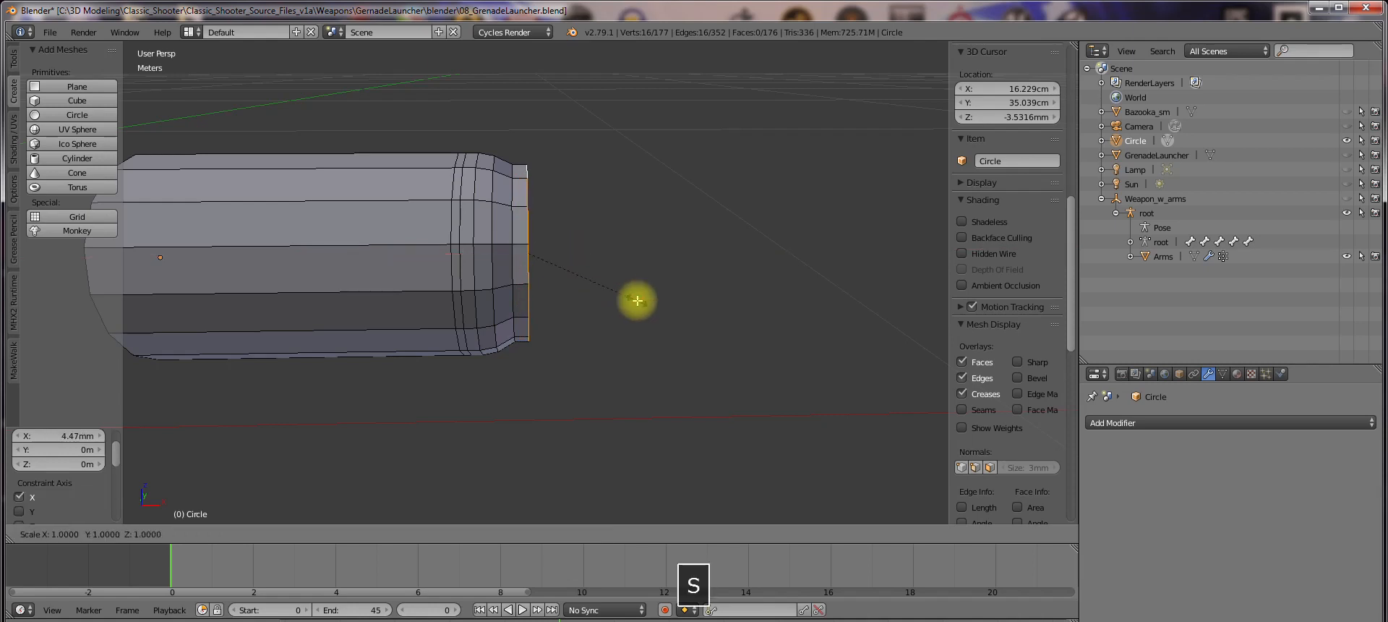
{"action": "left_click", "coordinate": [627, 297]}
Extrude the nose's end loop 3.78 mm along X and scale it by about 0.85
{"action": "key", "text": "e"}
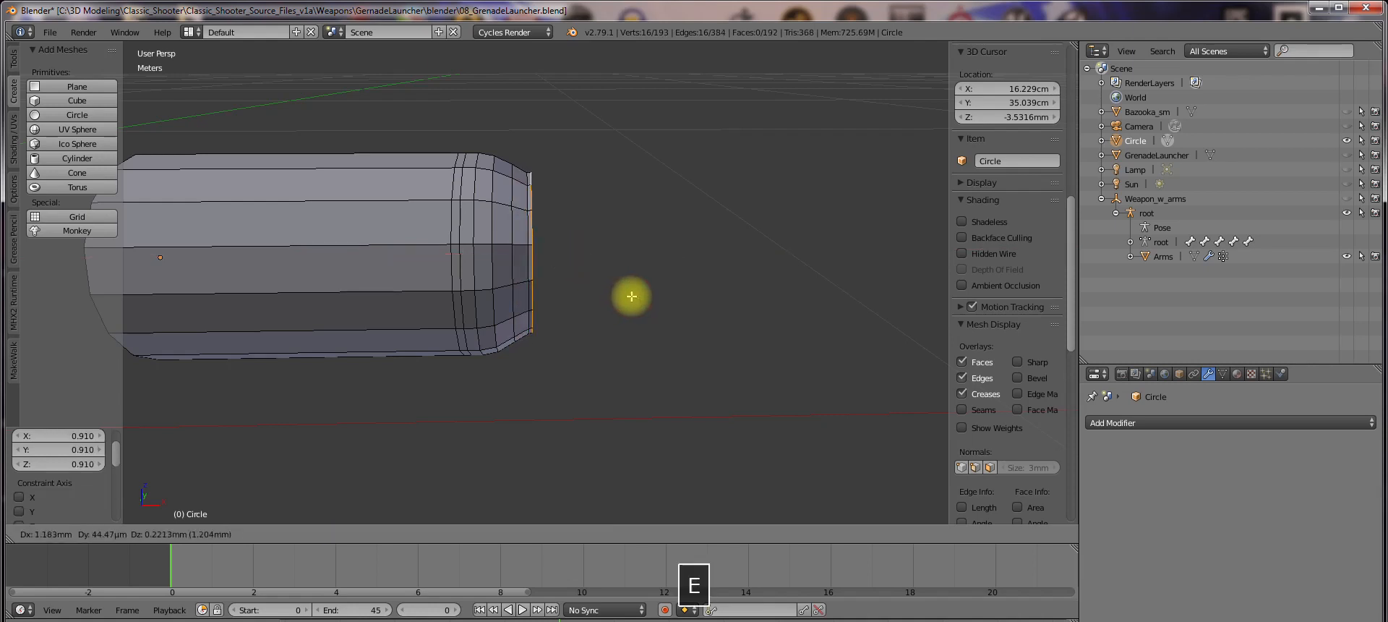
{"action": "key", "text": "Escape"}
{"action": "left_click_drag", "start_coordinate": [580, 254], "coordinate": [593, 254]}
{"action": "key", "text": "s"}
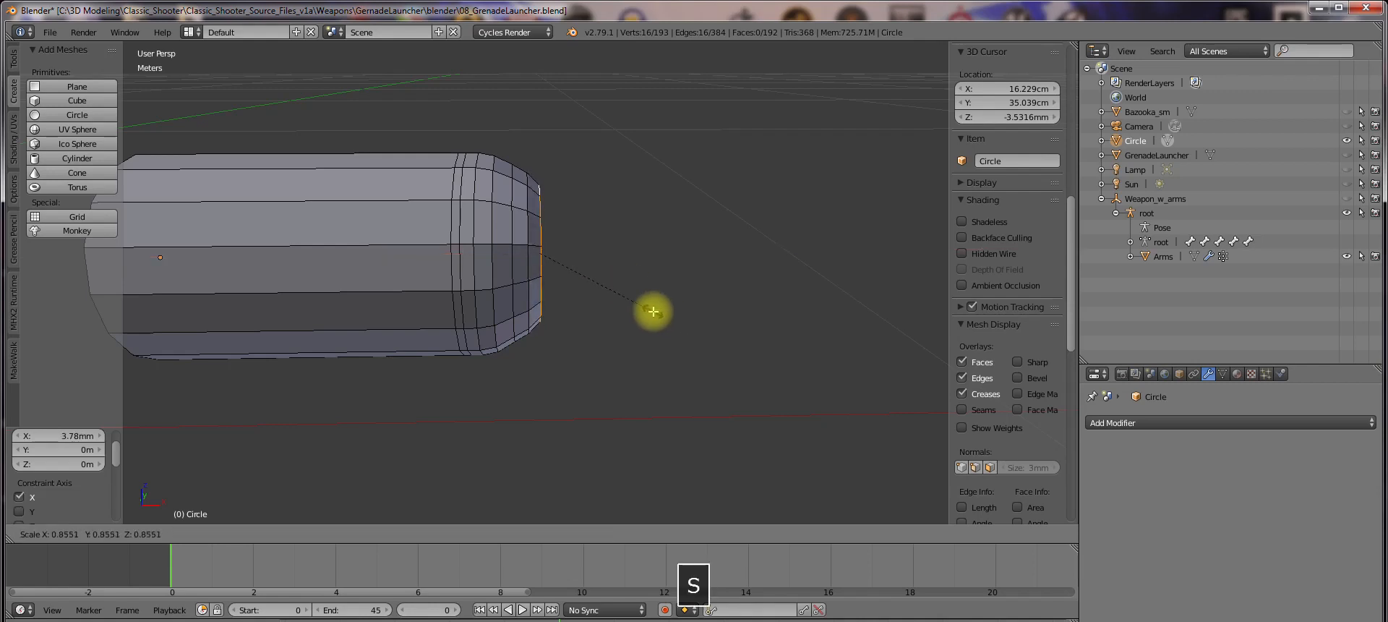
{"action": "left_click", "coordinate": [651, 311]}
Move the nose's open end loop 0.486 mm along X and shift the second edge loop behind it slightly forward
{"action": "middle_click_drag", "start_coordinate": [650, 310], "coordinate": [617, 311]}
{"action": "left_click_drag", "start_coordinate": [562, 254], "coordinate": [556, 254]}
{"action": "left_click", "coordinate": [486, 201], "text": "alt+shift"}
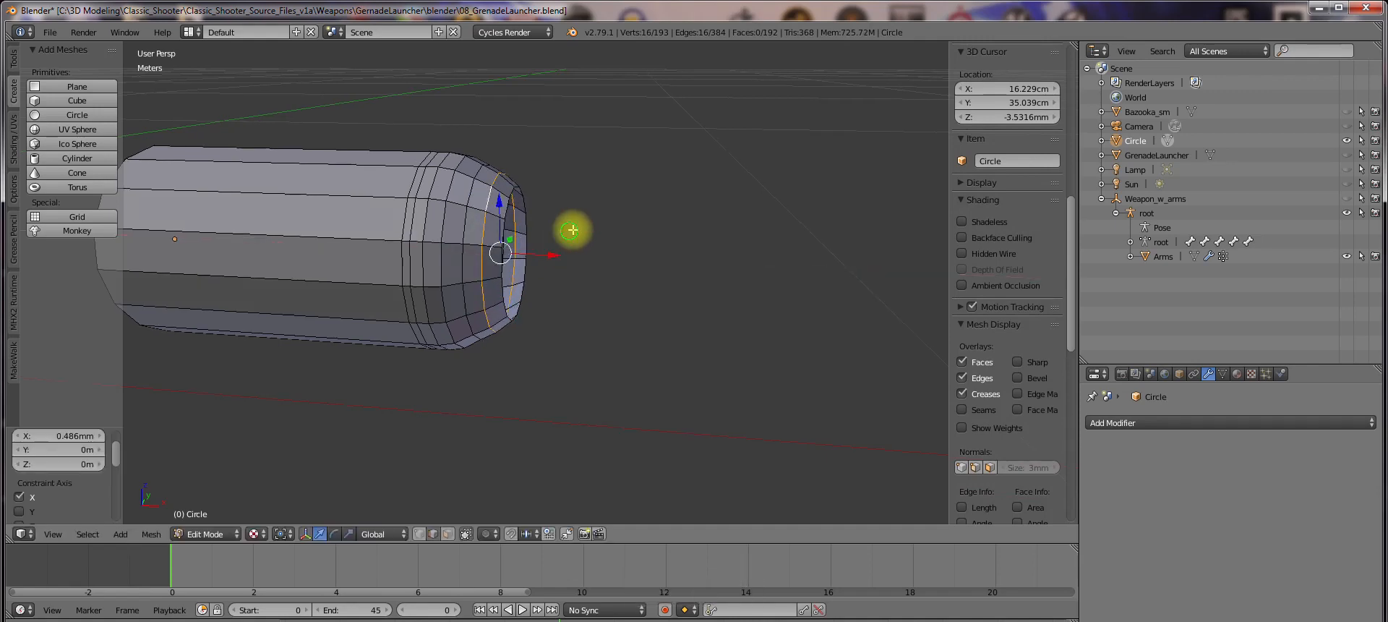
{"action": "middle_click_drag", "start_coordinate": [572, 230], "coordinate": [583, 223]}
{"action": "left_click", "coordinate": [499, 174], "text": "alt+shift"}
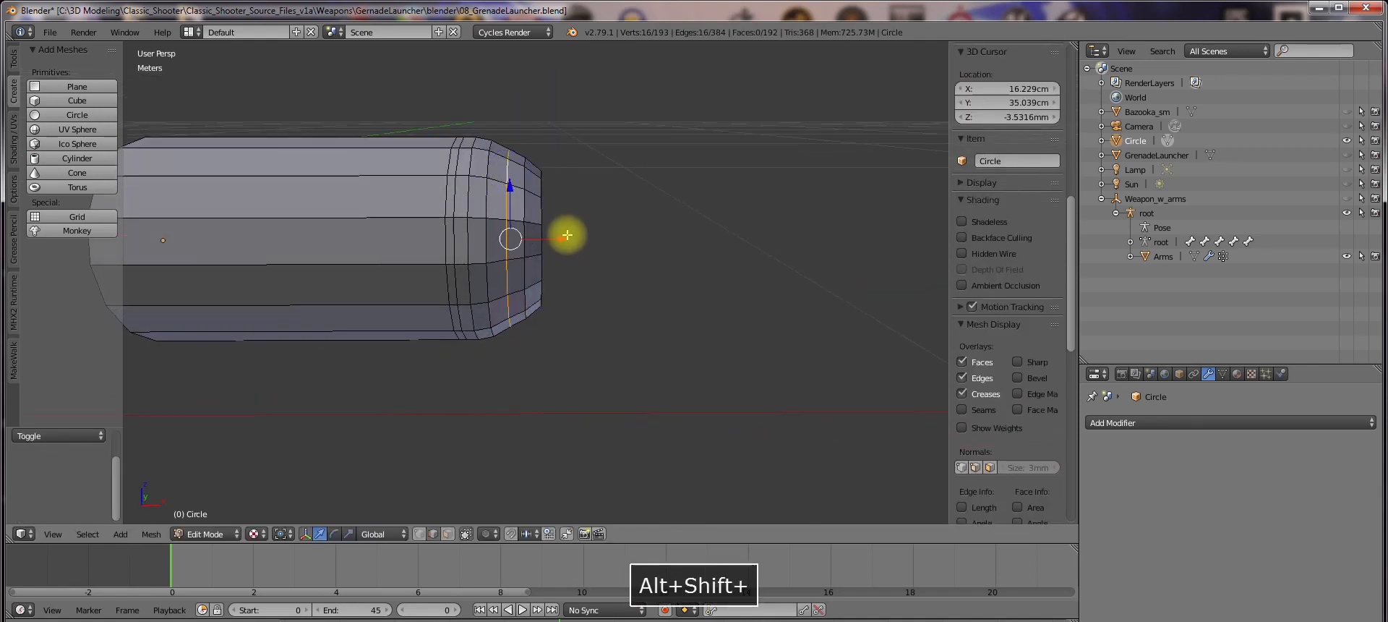
{"action": "left_click_drag", "start_coordinate": [568, 235], "coordinate": [573, 236]}
Select only the edge loop directly behind the nose opening, move it 1.44 mm along X and scale it by 0.966
{"action": "middle_click_drag", "start_coordinate": [572, 235], "coordinate": [536, 204]}
{"action": "key", "text": "a"}
{"action": "key", "text": "a"}
{"action": "key", "text": "a"}
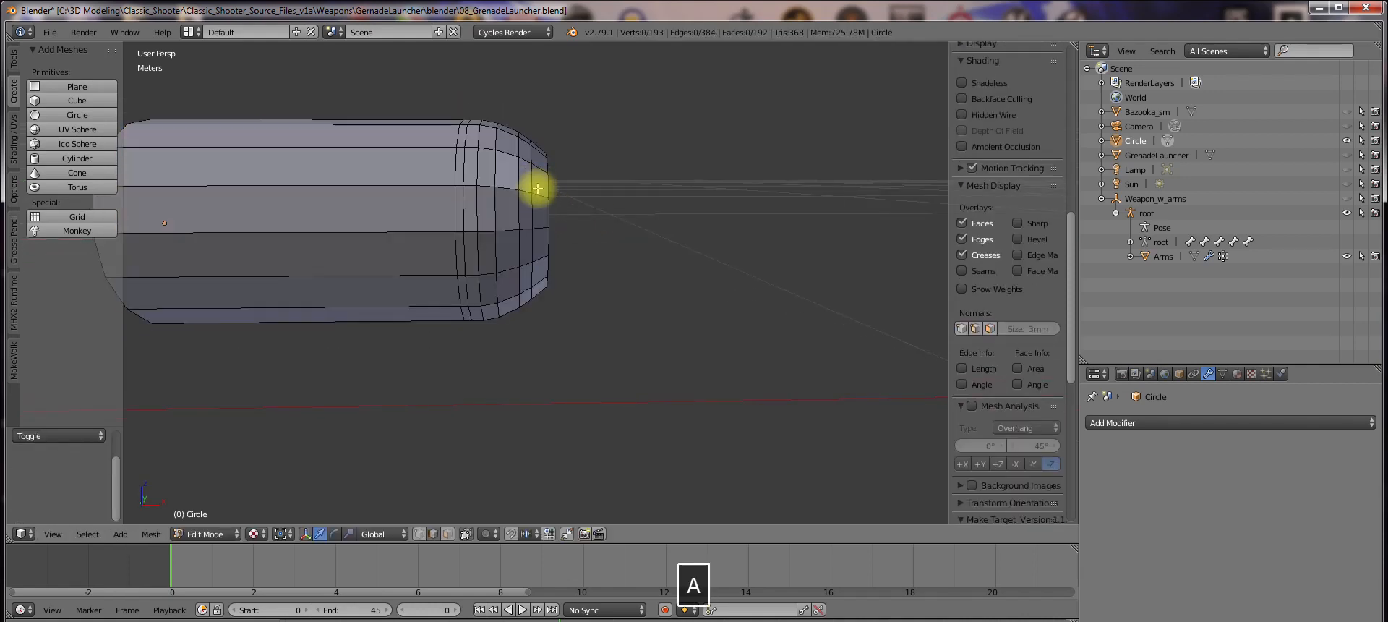
{"action": "left_click", "coordinate": [536, 189], "text": "alt+shift"}
{"action": "key", "text": "a"}
{"action": "left_click", "coordinate": [536, 189], "text": "alt+shift"}
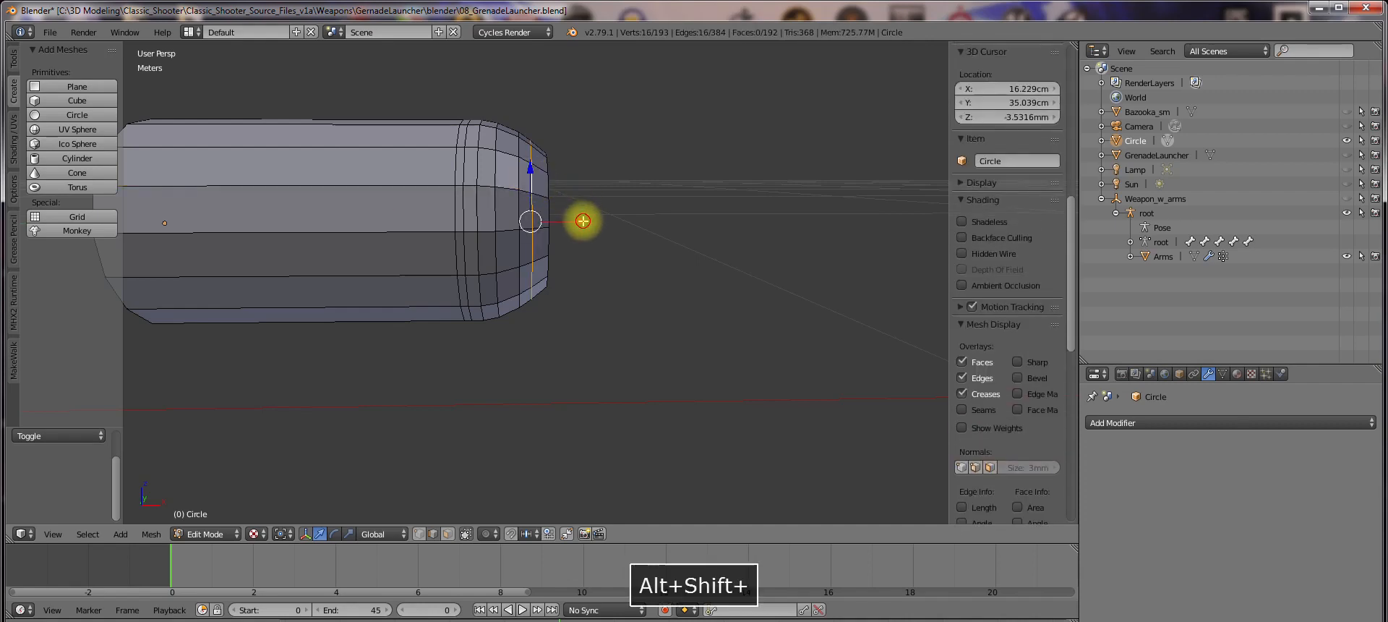
{"action": "key", "text": "g"}
{"action": "key", "text": "x"}
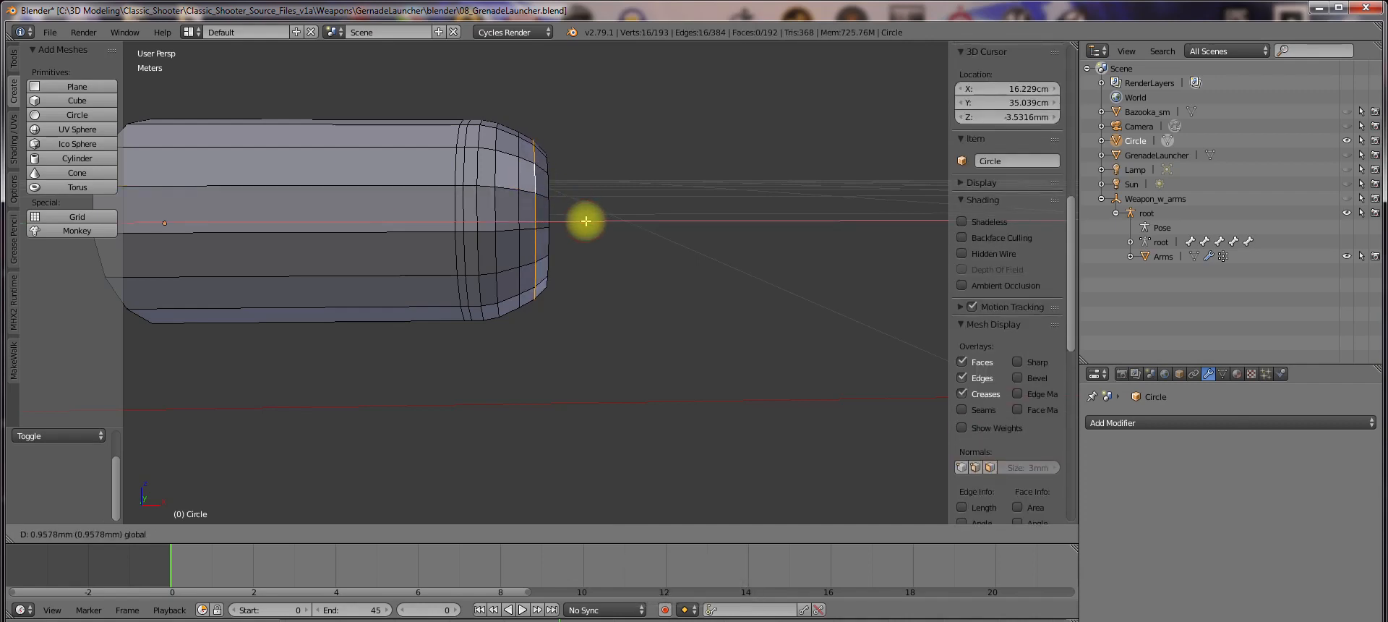
{"action": "left_click", "coordinate": [586, 221]}
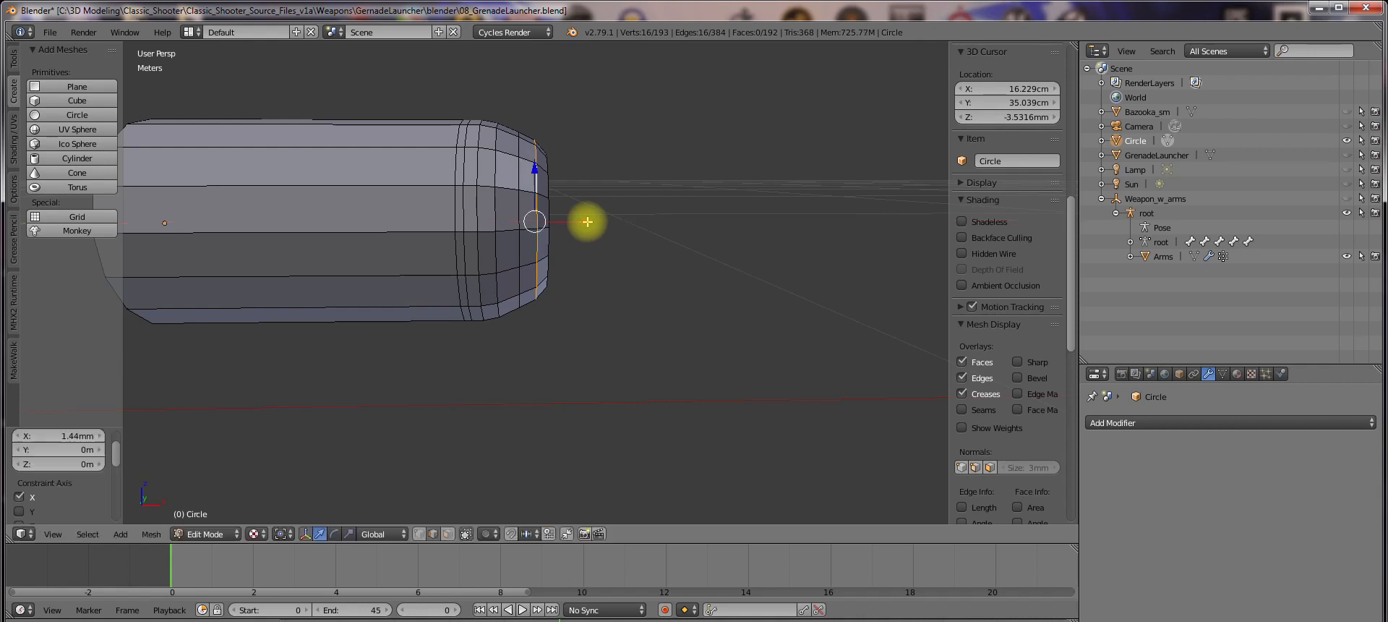
{"action": "key", "text": "s"}
{"action": "left_click", "coordinate": [653, 261]}
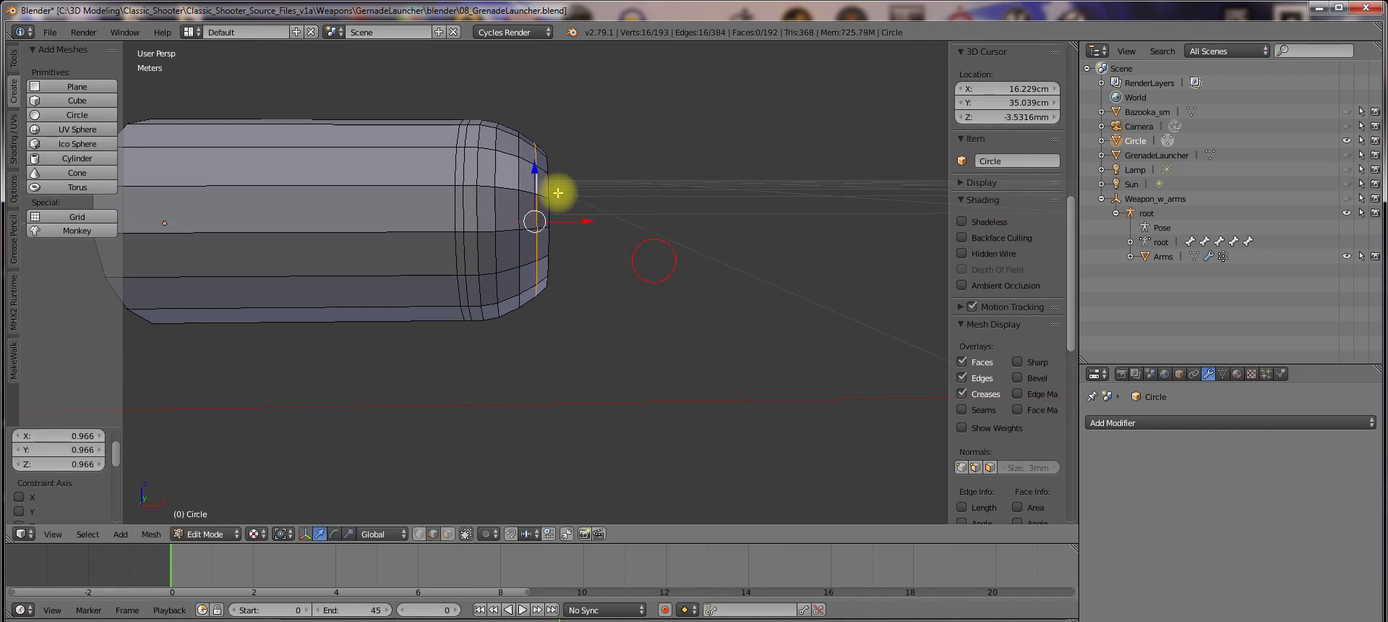
Select the nose's open end loop, scale it by about 0.955 and fine-tune its position along X
{"action": "key", "text": "a"}
{"action": "left_click", "coordinate": [546, 217], "text": "alt+shift"}
{"action": "key", "text": "s"}
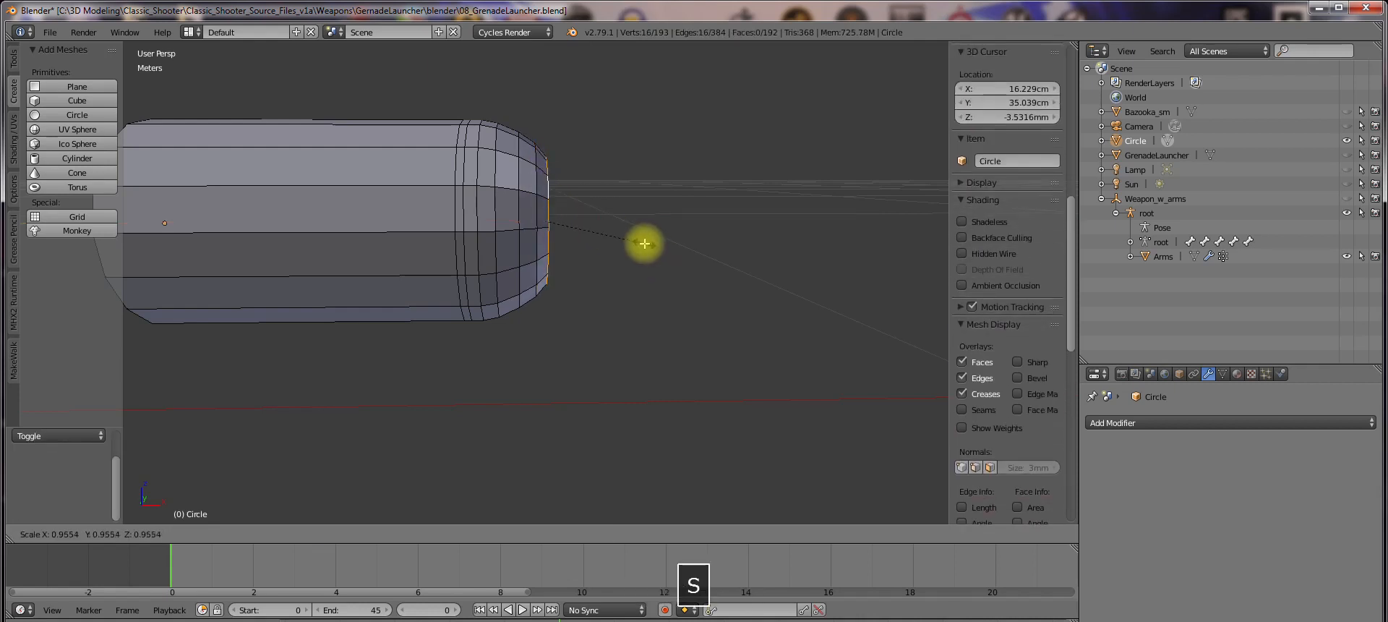
{"action": "left_click", "coordinate": [642, 242]}
{"action": "left_click_drag", "start_coordinate": [599, 220], "coordinate": [599, 219]}
Extrude the nose's end loop 2.43 mm along X, scale it by about 0.8 and move it 0.473 mm along X
{"action": "middle_click_drag", "start_coordinate": [641, 257], "coordinate": [615, 295]}
{"action": "key", "text": "e"}
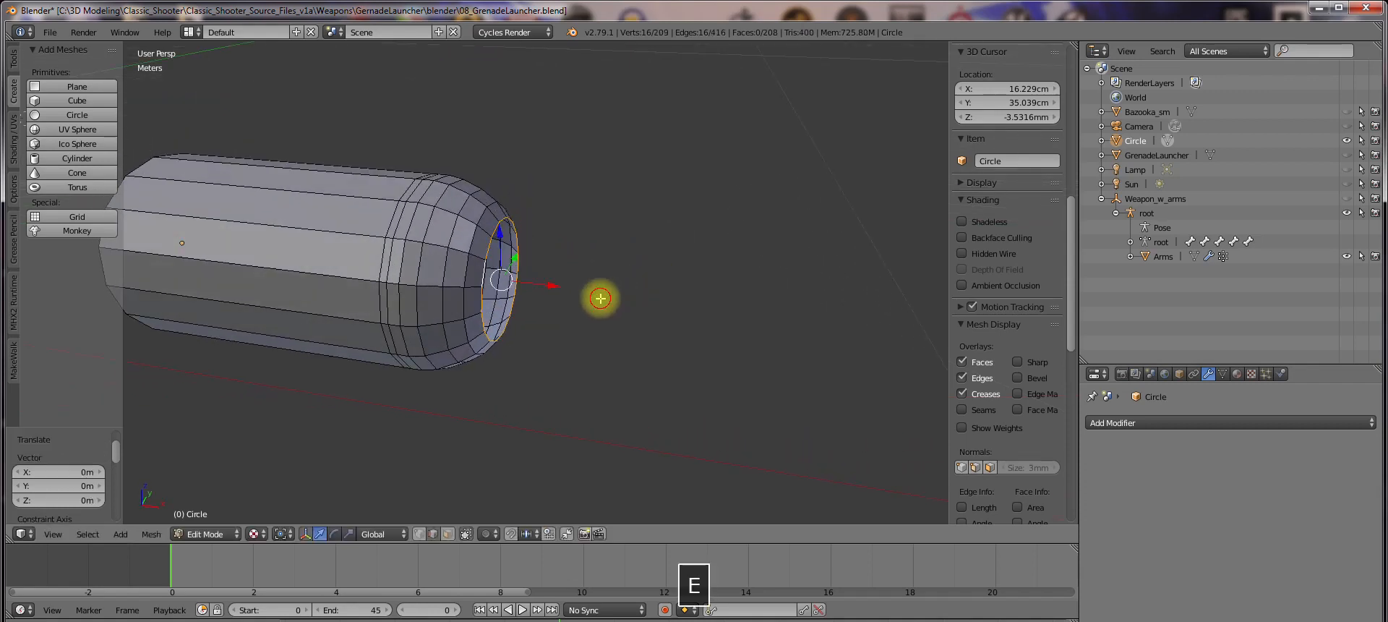
{"action": "left_click", "coordinate": [561, 288]}
{"action": "key", "text": "s"}
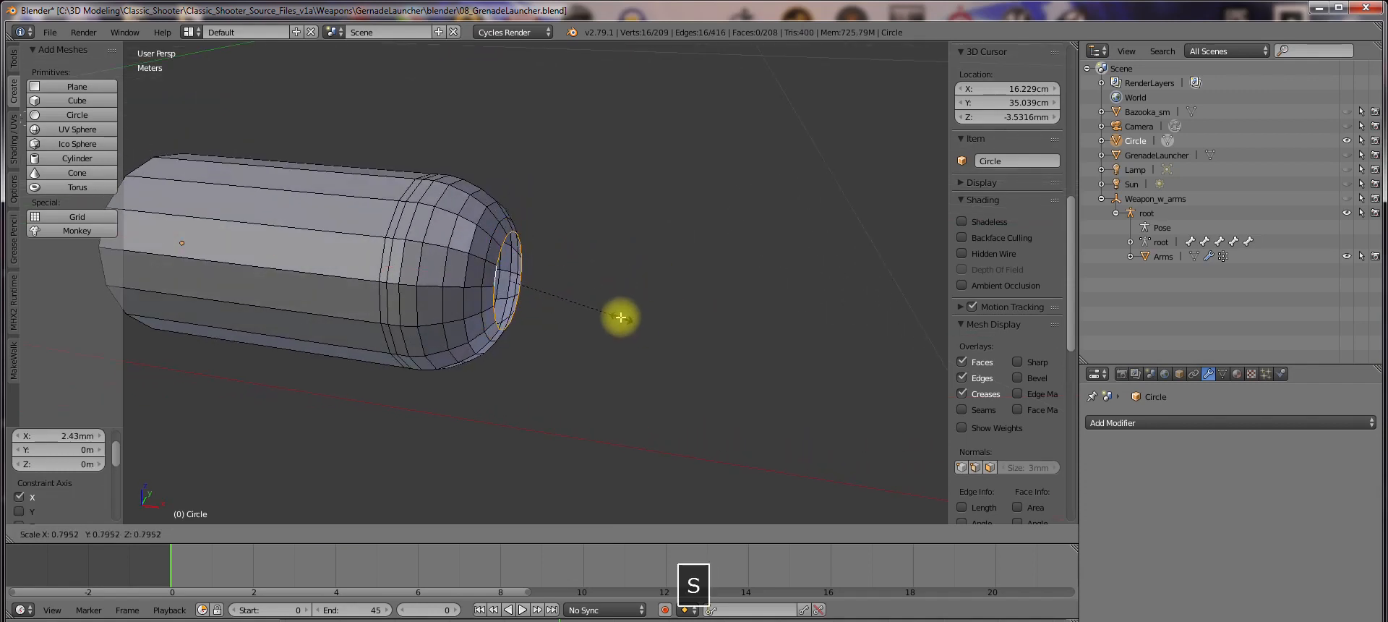
{"action": "left_click", "coordinate": [616, 312]}
{"action": "middle_click_drag", "start_coordinate": [616, 312], "coordinate": [654, 285]}
{"action": "key", "text": "g"}
{"action": "key", "text": "x"}
{"action": "left_click", "coordinate": [607, 245]}
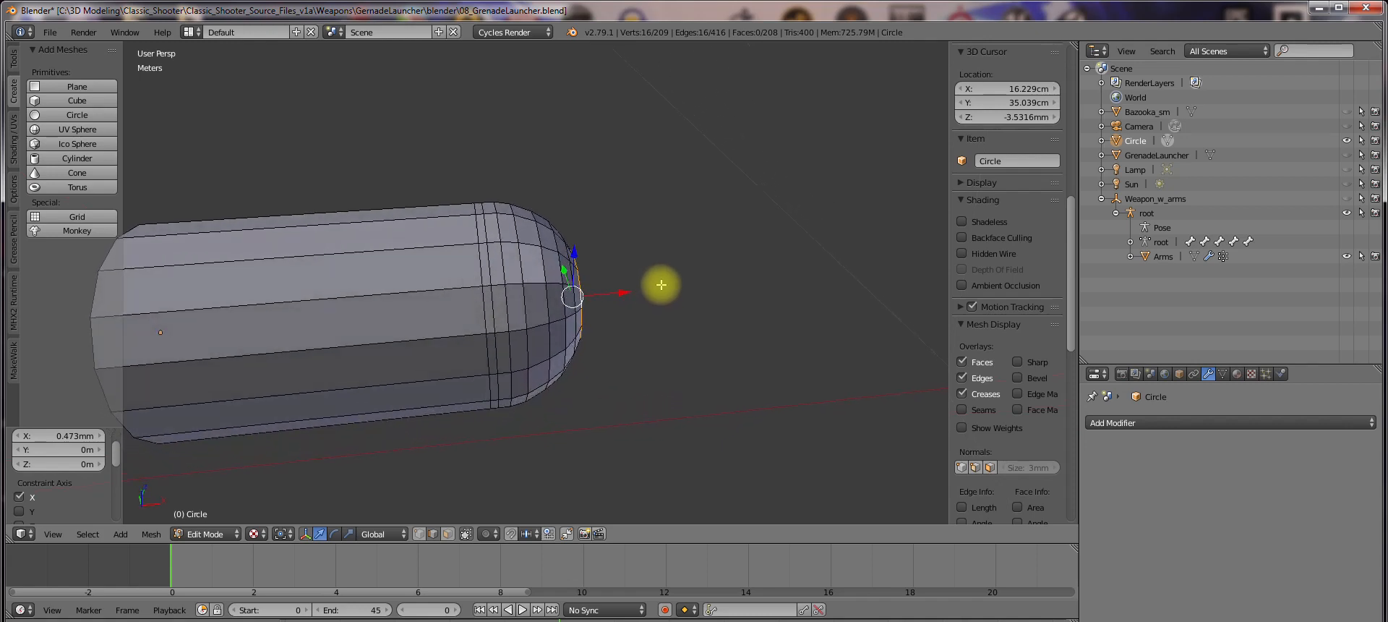
Select the six edge loops that shape the rounded nose, from its base to the open end
{"action": "scroll", "coordinate": [654, 285], "scroll_direction": "down", "scroll_amount": 5}
{"action": "scroll", "coordinate": [636, 310], "scroll_direction": "up", "scroll_amount": 5}
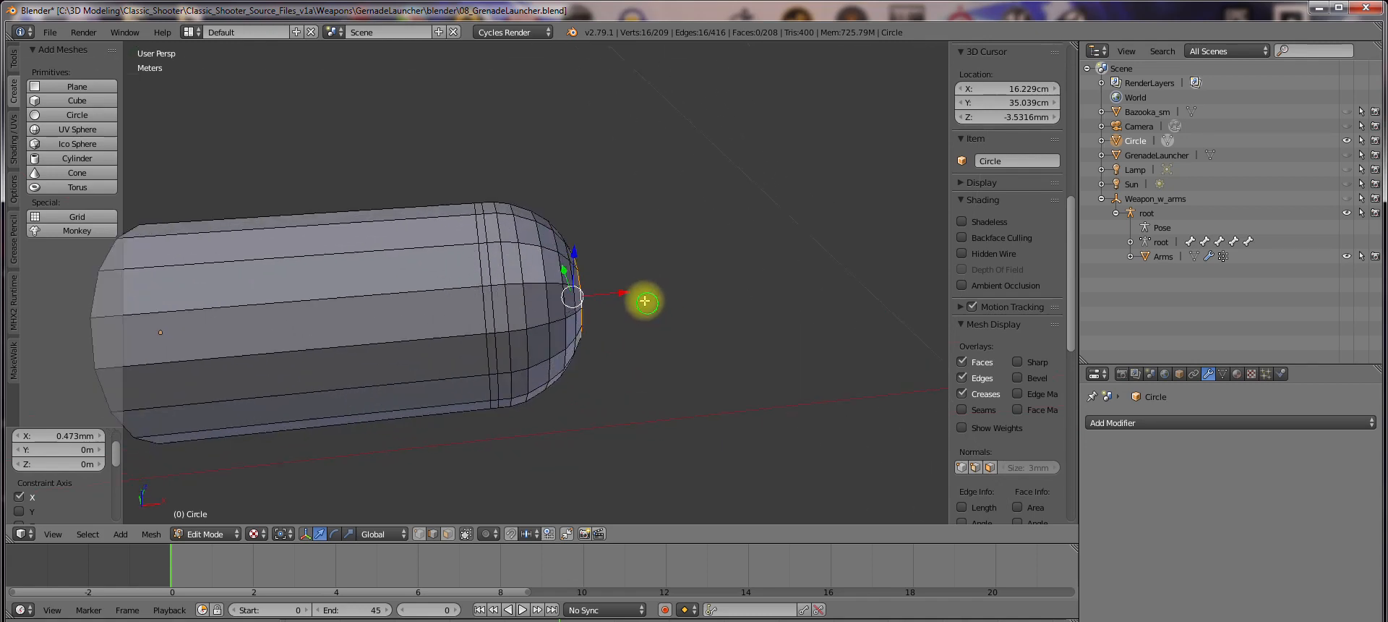
{"action": "key", "text": "a"}
{"action": "middle_click_drag", "start_coordinate": [640, 252], "coordinate": [527, 196]}
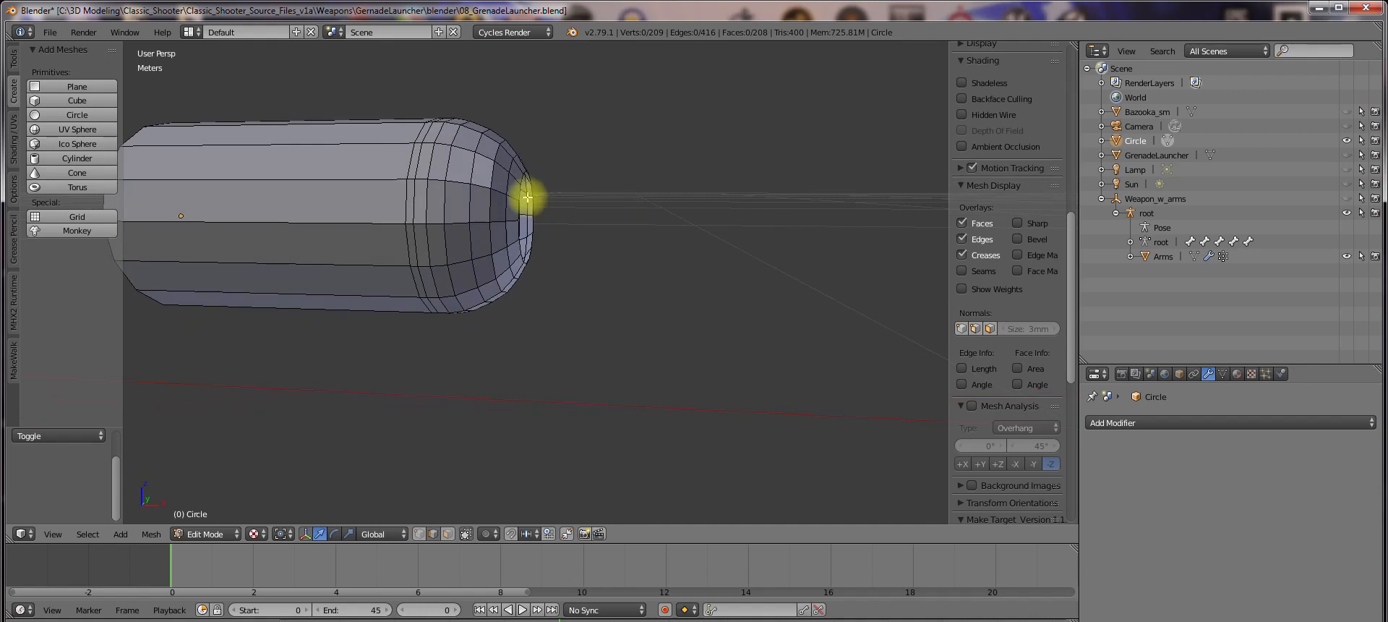
{"action": "right_click", "coordinate": [436, 156], "text": "alt+shift"}
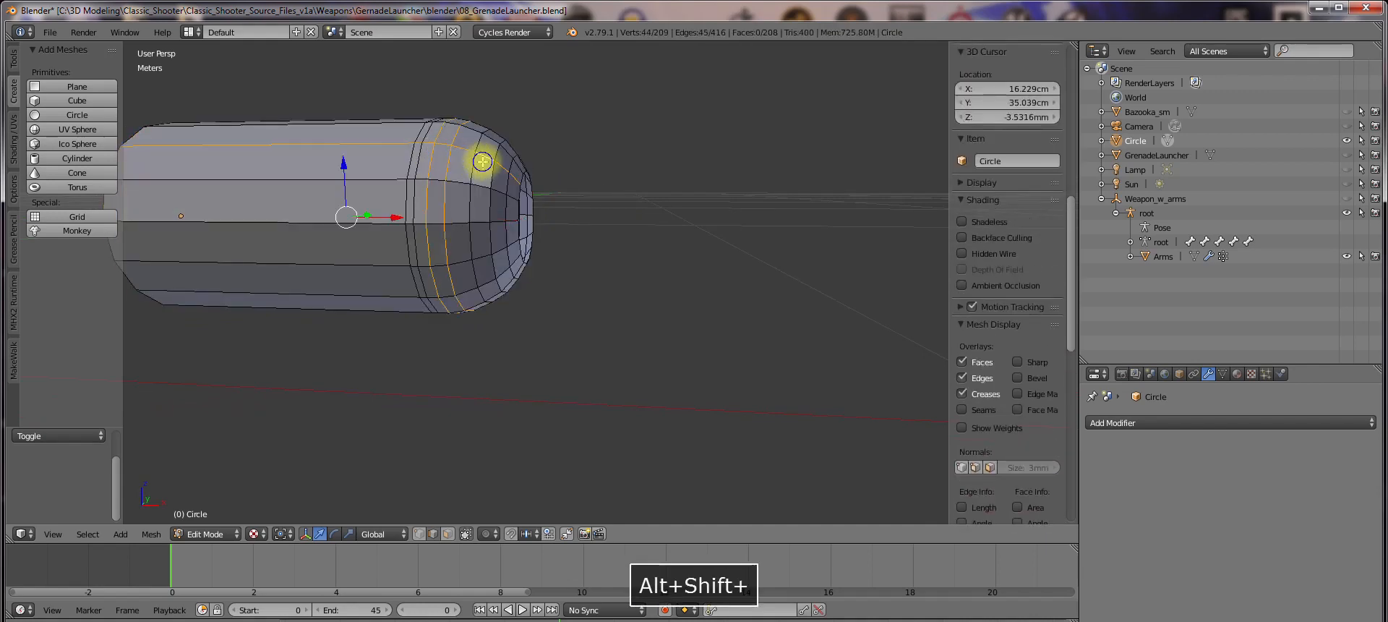
{"action": "key", "text": "a"}
{"action": "right_click", "coordinate": [443, 155], "text": "alt+shift"}
{"action": "right_click", "coordinate": [457, 162], "text": "alt+shift"}
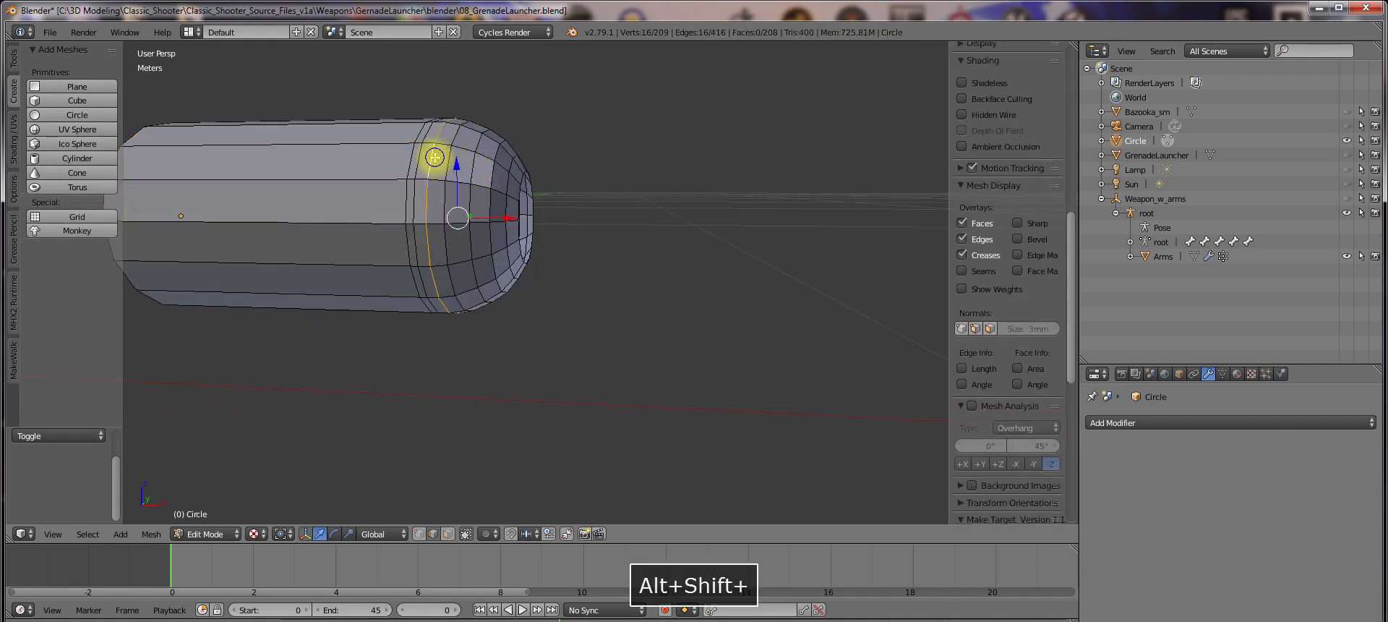
{"action": "middle_click_drag", "start_coordinate": [585, 210], "coordinate": [520, 187]}
{"action": "key", "text": "a"}
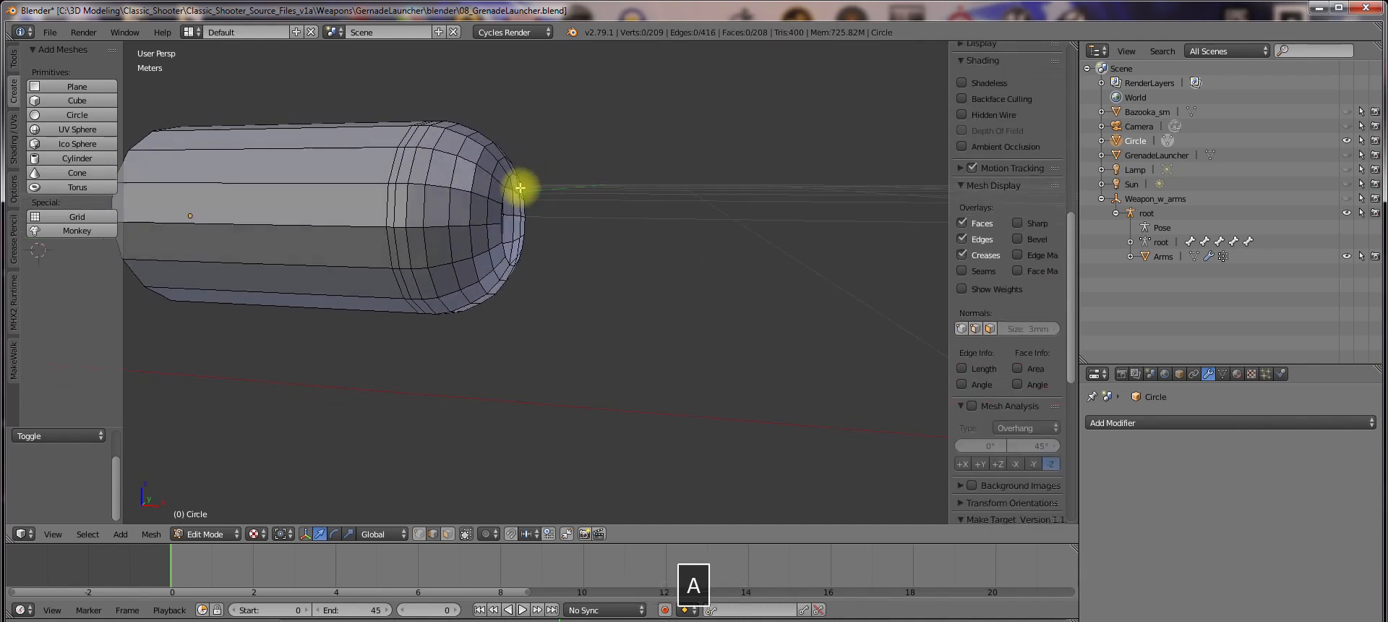
{"action": "right_click", "coordinate": [483, 180], "text": "alt+shift"}
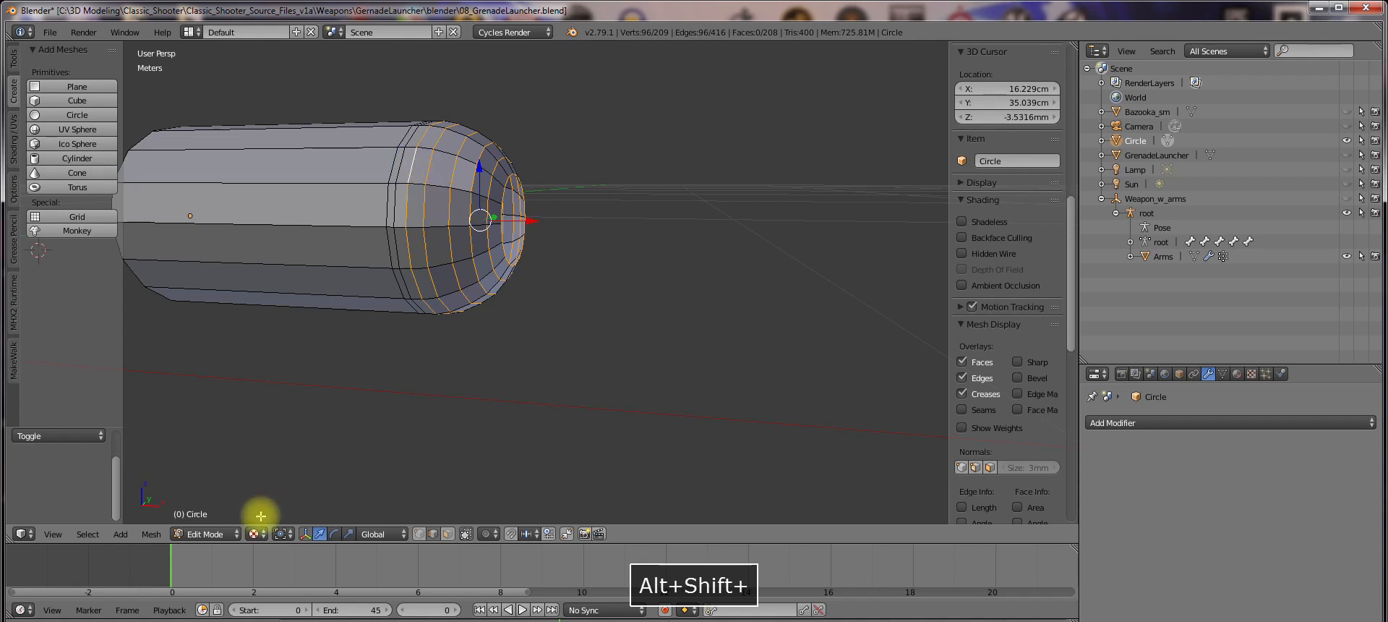
Set the pivot point to Active Element and stretch the selected nose loops along X by 1.215 and again by 1.106
{"action": "left_click", "coordinate": [282, 534]}
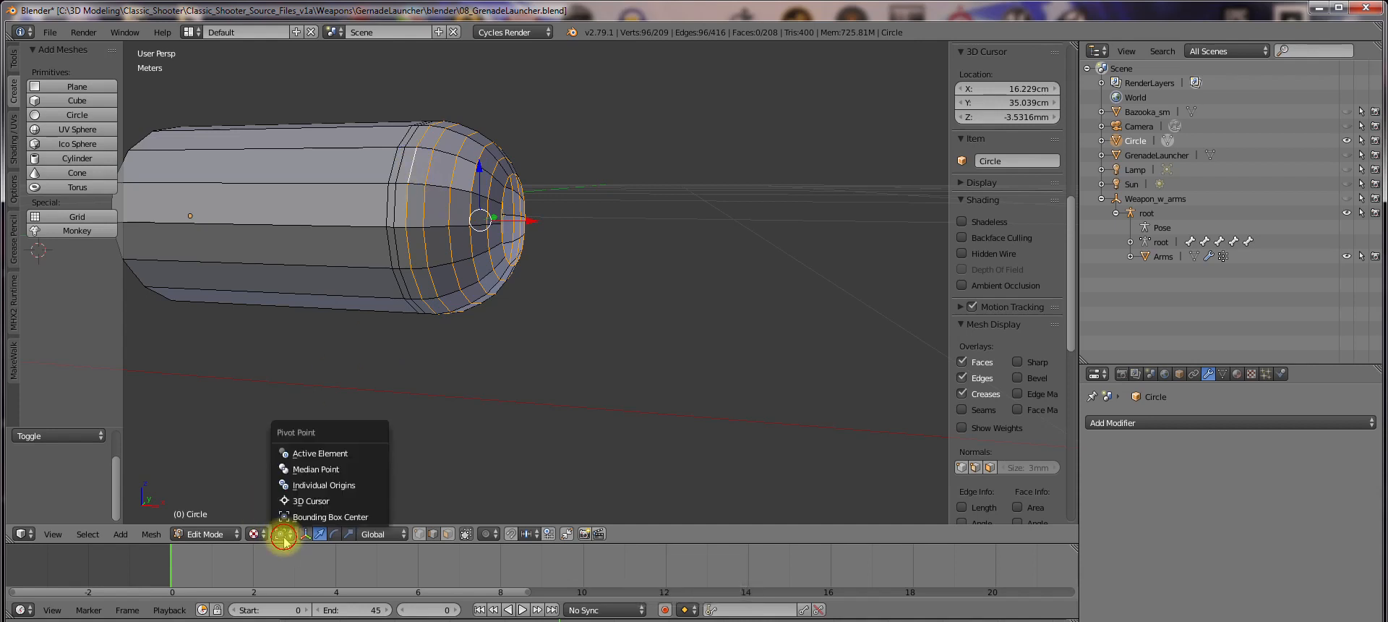
{"action": "left_click", "coordinate": [325, 453]}
{"action": "middle_click_drag", "start_coordinate": [558, 263], "coordinate": [530, 275]}
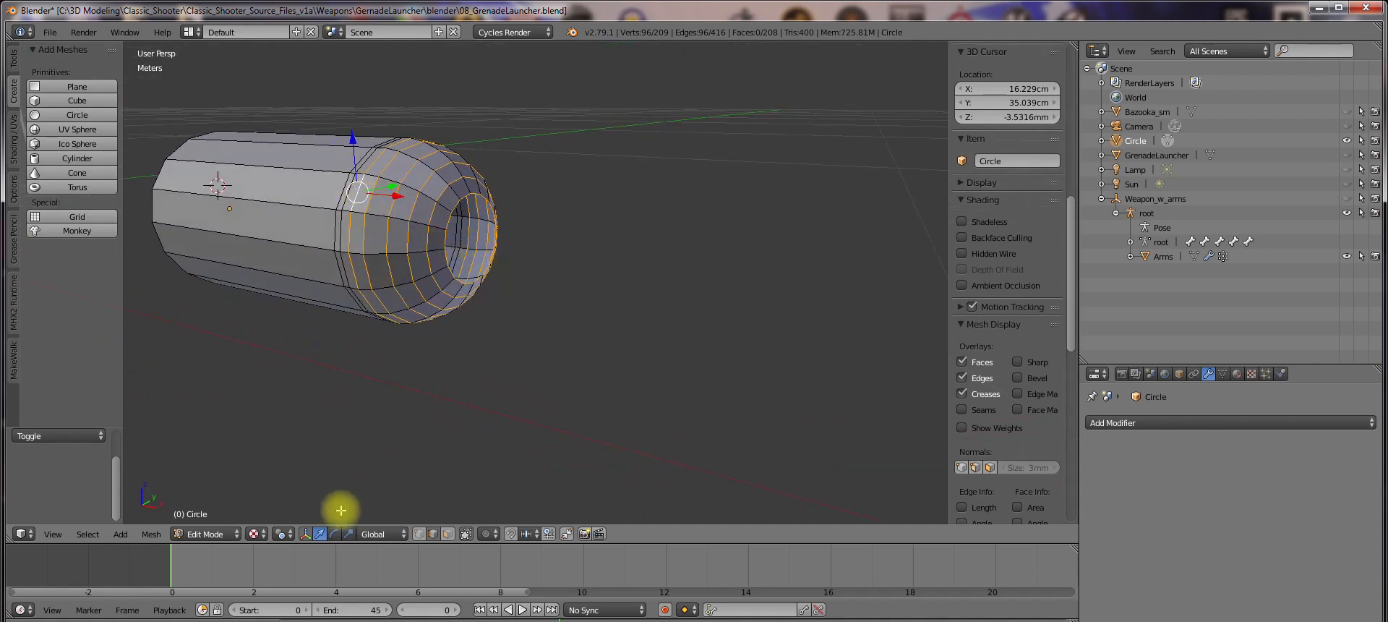
{"action": "key", "text": "s"}
{"action": "key", "text": "x"}
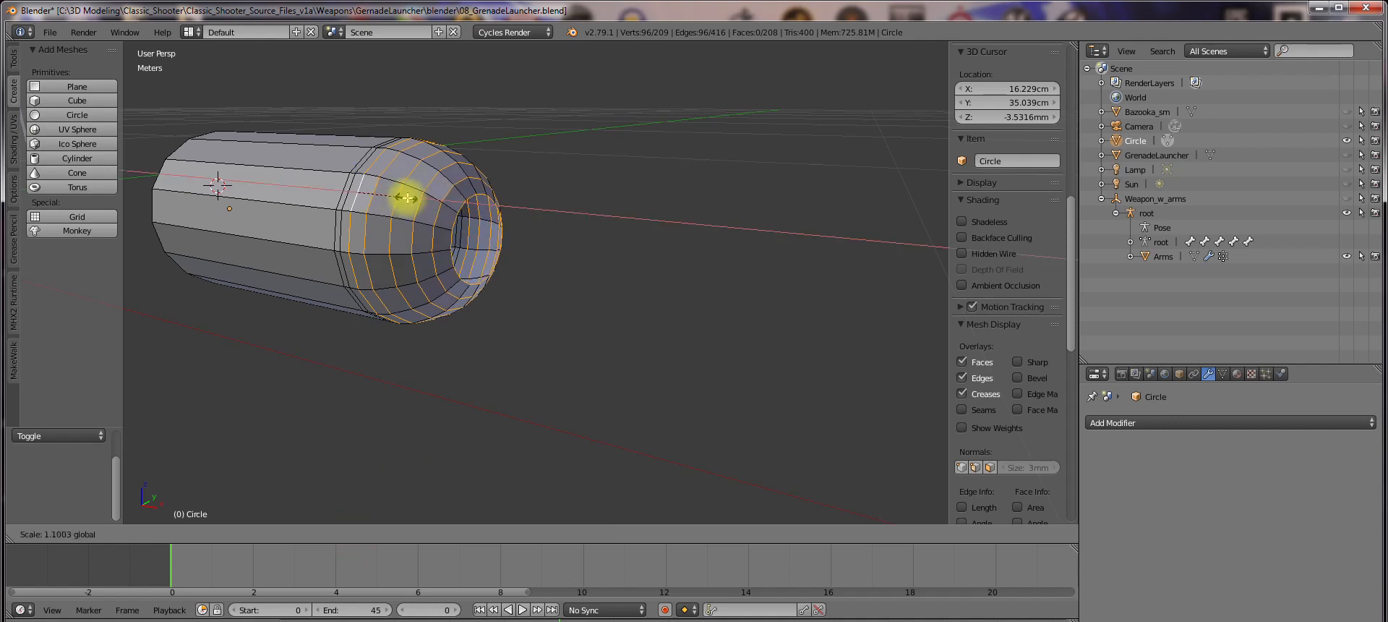
{"action": "left_click", "coordinate": [409, 201]}
{"action": "middle_click_drag", "start_coordinate": [527, 217], "coordinate": [651, 208]}
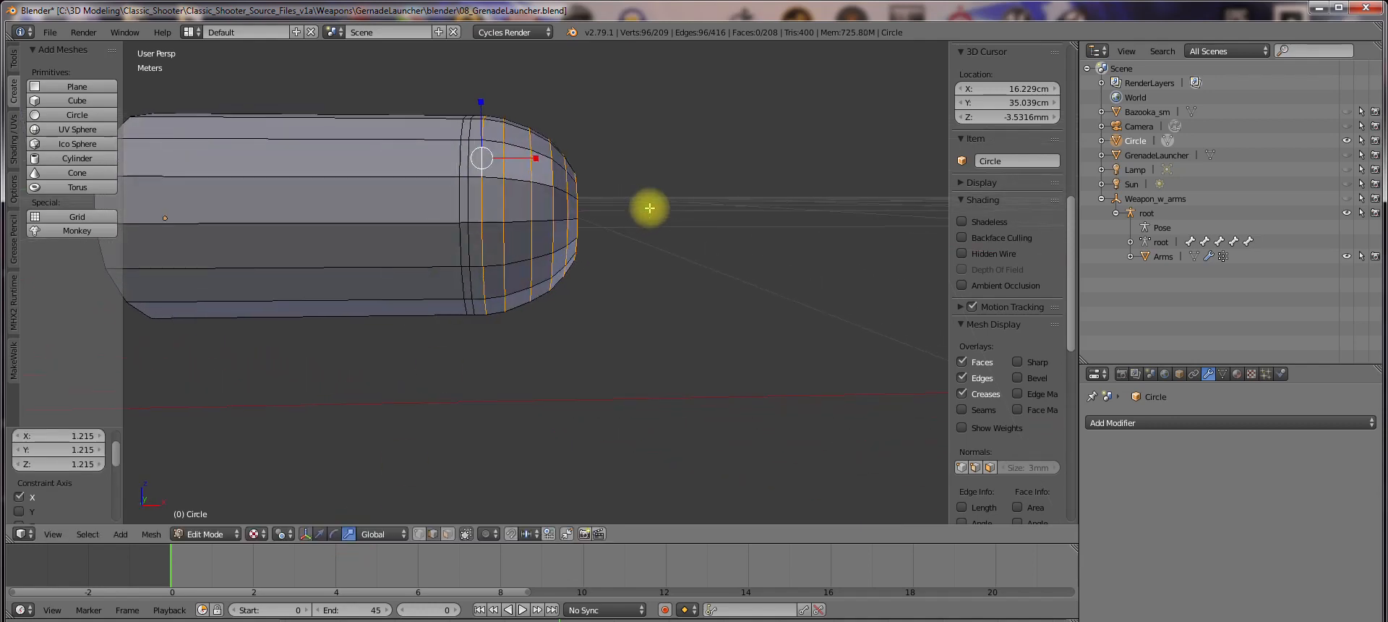
{"action": "key", "text": "s"}
{"action": "key", "text": "x"}
{"action": "left_click", "coordinate": [542, 155]}
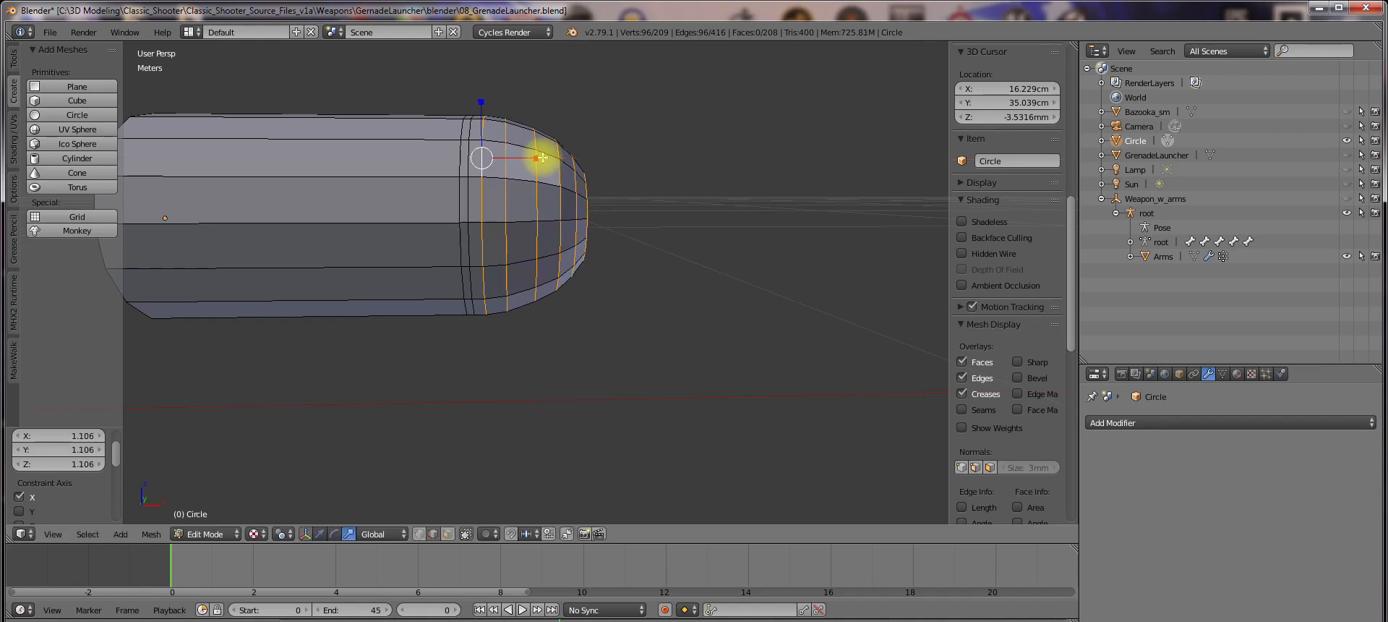
Check the grenade's overall shape in Object Mode and return to Edit Mode
{"action": "scroll", "coordinate": [636, 282], "scroll_direction": "down", "scroll_amount": 4}
{"action": "scroll", "coordinate": [592, 273], "scroll_direction": "down", "scroll_amount": 1}
{"action": "key", "text": "Tab"}
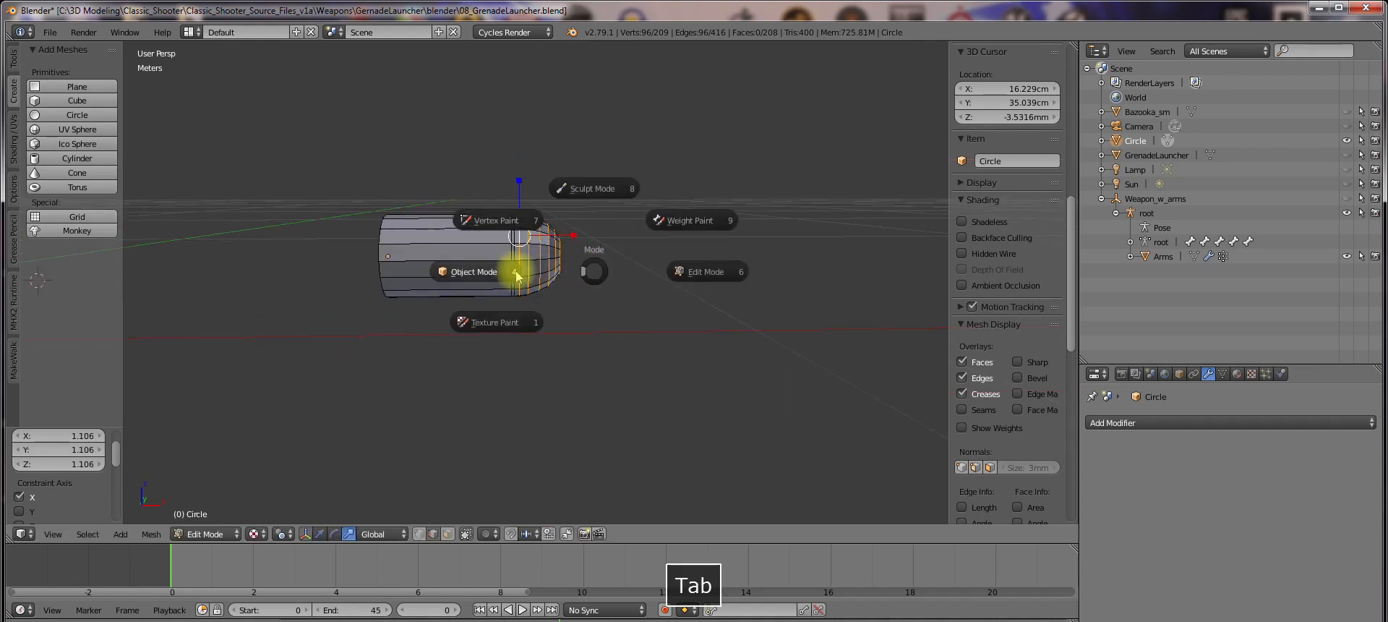
{"action": "left_click", "coordinate": [515, 276]}
{"action": "scroll", "coordinate": [586, 287], "scroll_direction": "down", "scroll_amount": 2}
{"action": "scroll", "coordinate": [588, 288], "scroll_direction": "up", "scroll_amount": 3}
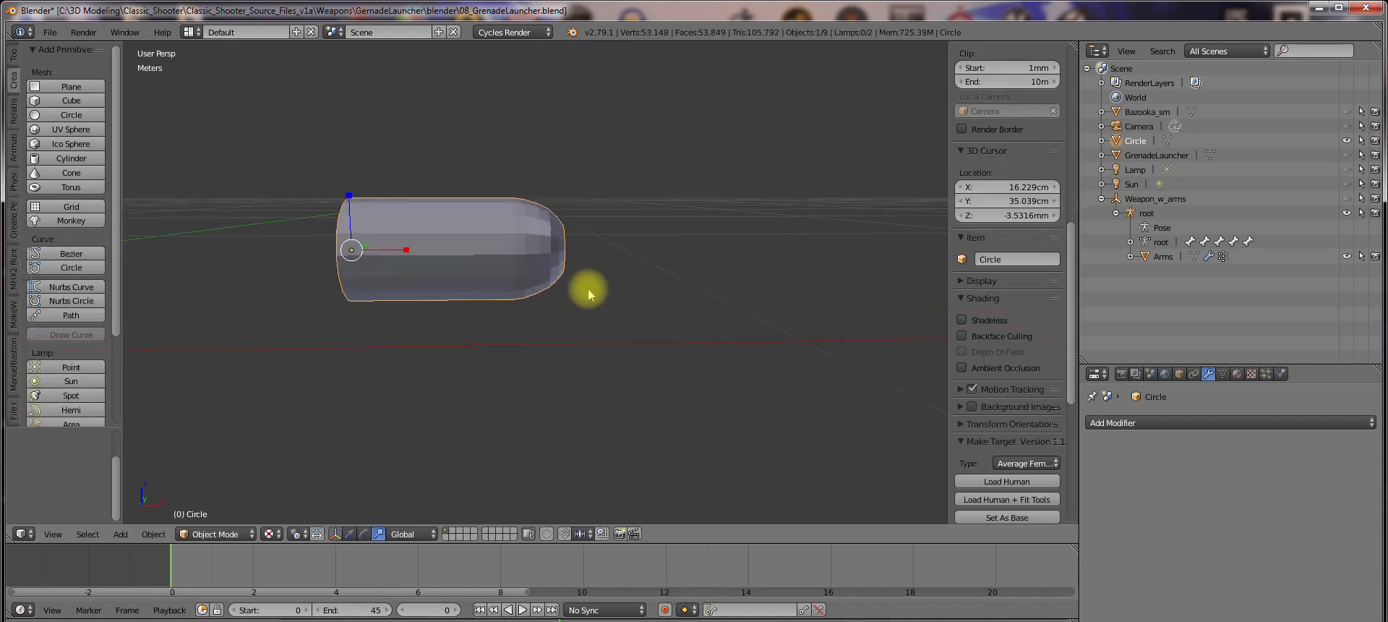
{"action": "key", "text": "Tab"}
{"action": "left_click", "coordinate": [675, 282]}
{"action": "scroll", "coordinate": [666, 285], "scroll_direction": "up", "scroll_amount": 3}
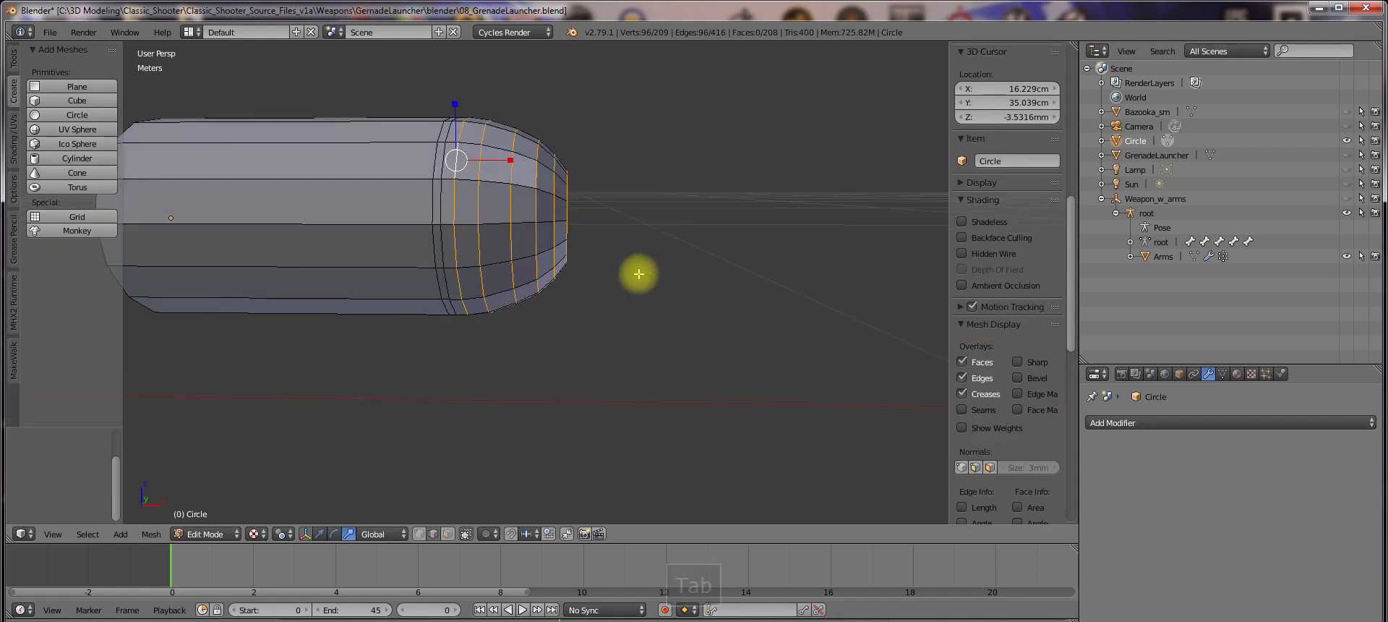
Extrude the edge loop around the nose opening and move it 1.81 mm along X
{"action": "key", "text": "a"}
{"action": "middle_click_drag", "start_coordinate": [611, 248], "coordinate": [570, 273]}
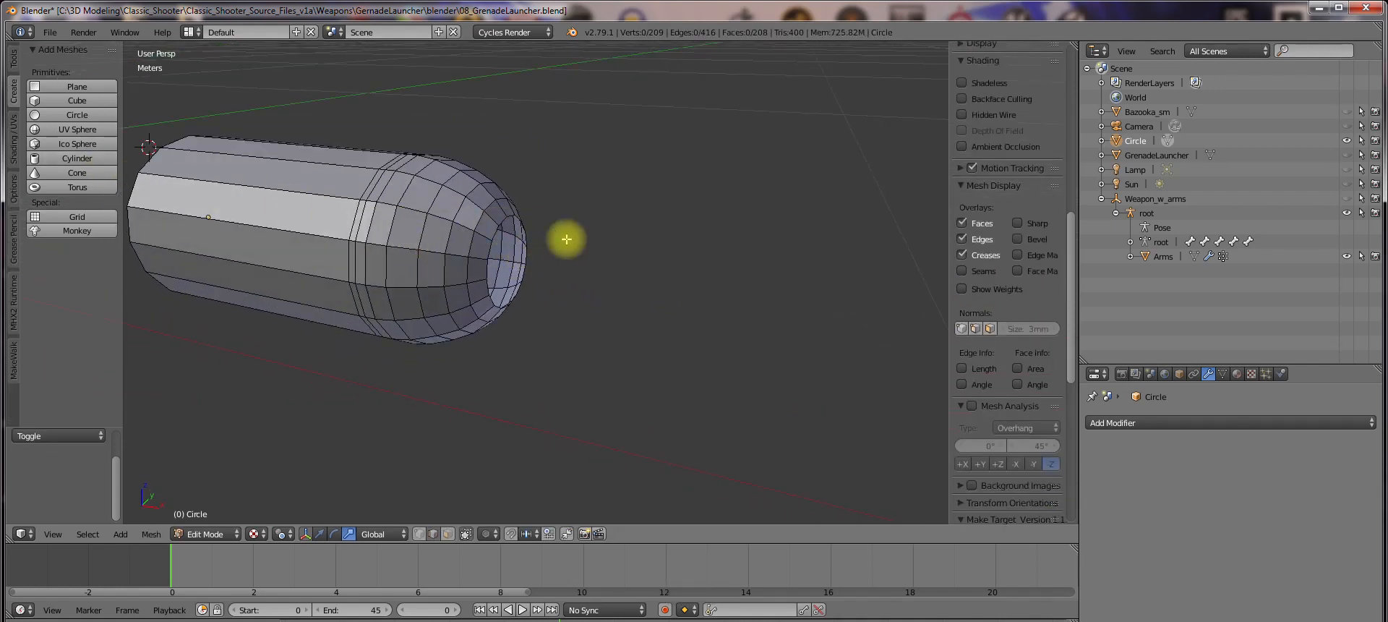
{"action": "mouse_move", "coordinate": [566, 238]}
{"action": "middle_mouse_down", "text": "shift"}
{"action": "mouse_move", "coordinate": [650, 253]}
{"action": "mouse_move", "coordinate": [553, 248]}
{"action": "middle_mouse_up", "text": "shift"}
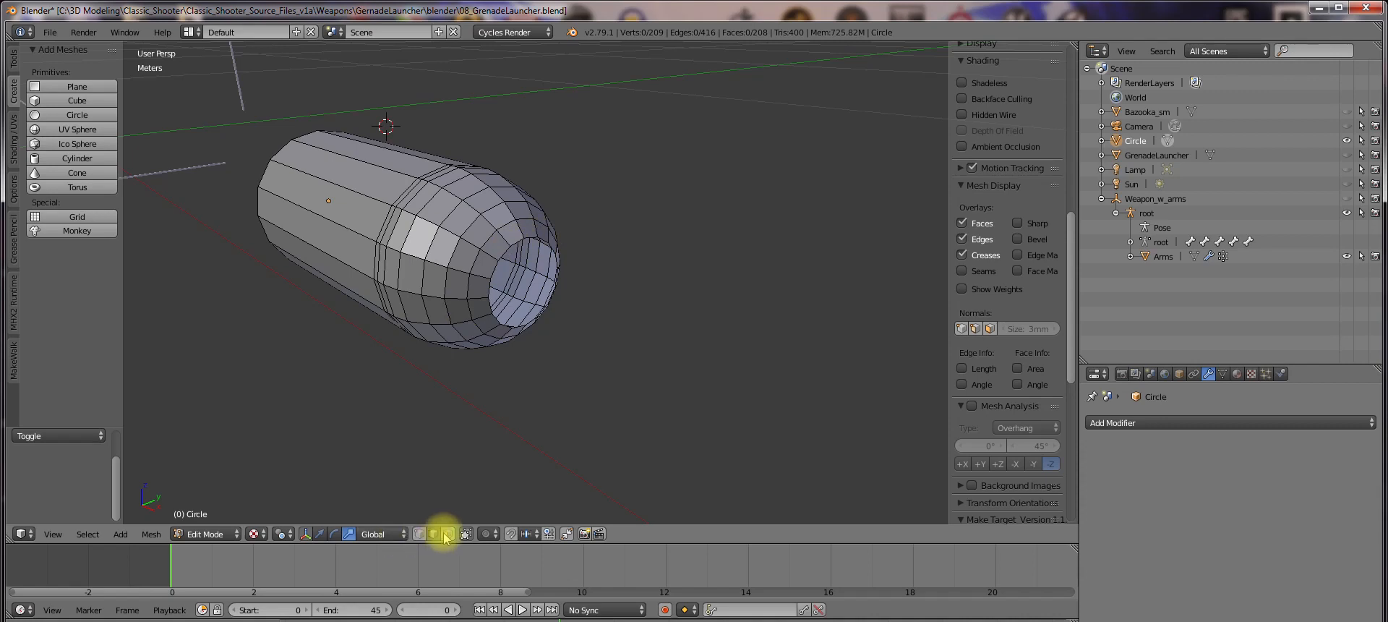
{"action": "right_click", "coordinate": [475, 312], "text": "alt+shift"}
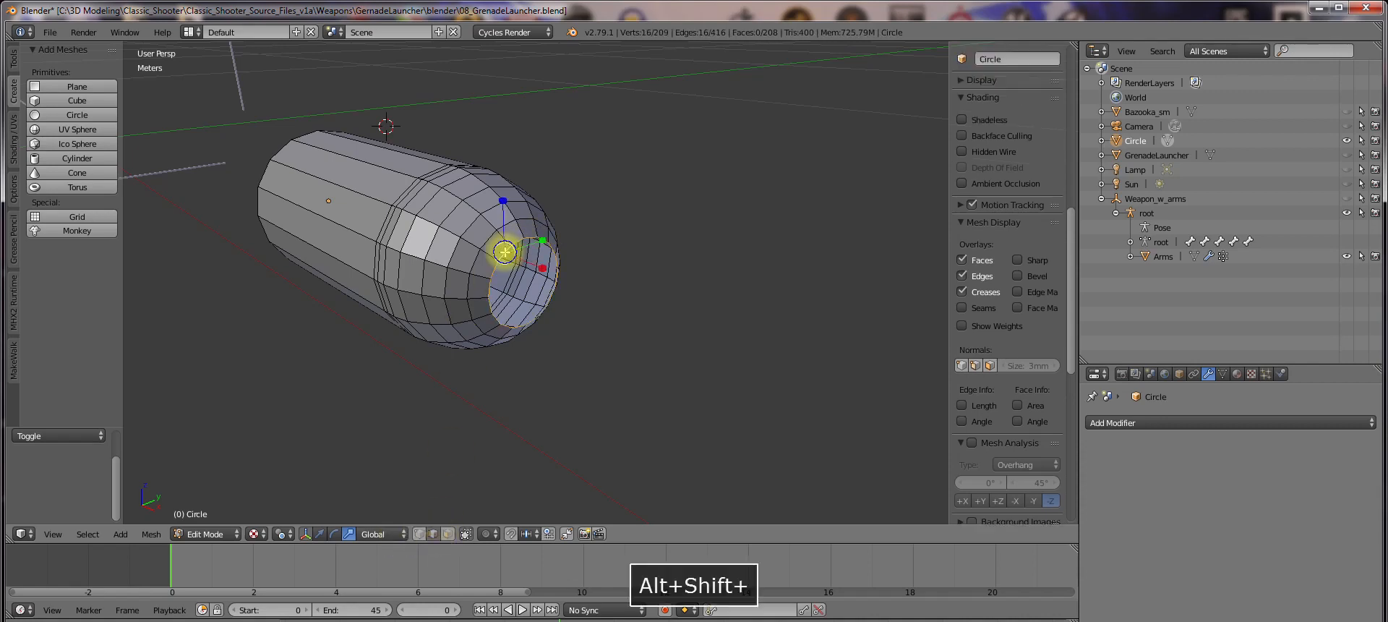
{"action": "key", "text": "e"}
{"action": "left_click", "coordinate": [659, 313]}
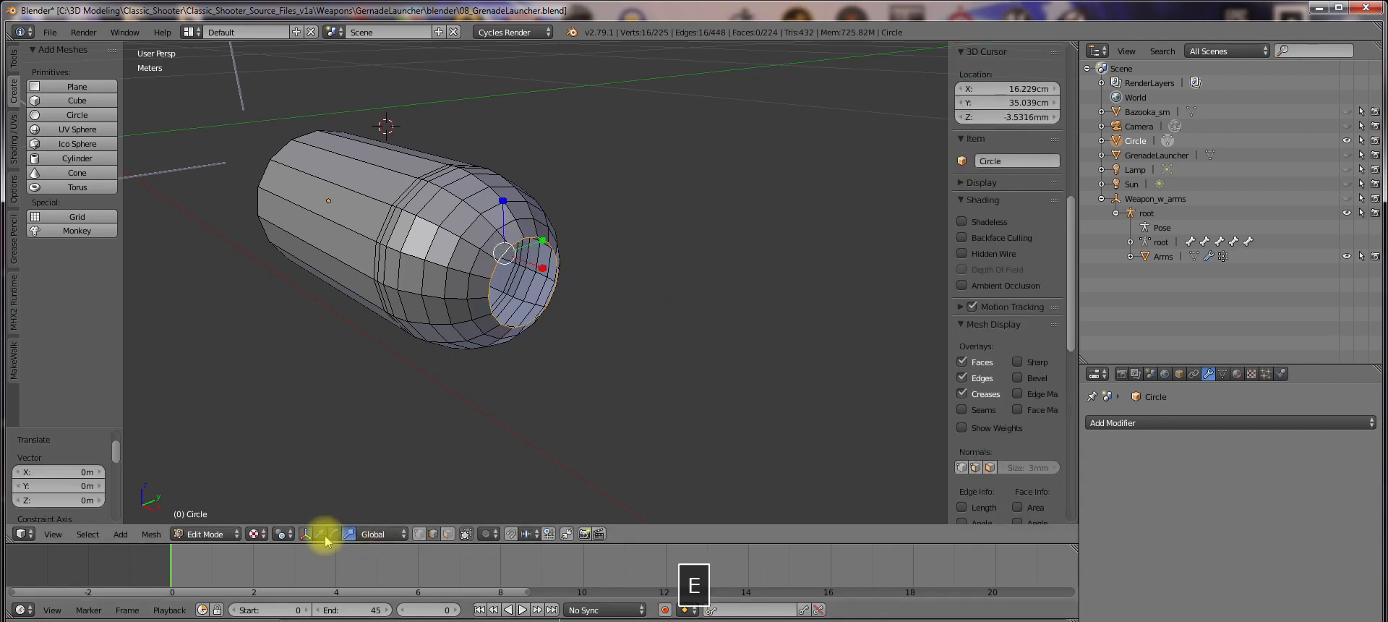
{"action": "left_click", "coordinate": [316, 533]}
{"action": "middle_click_drag", "start_coordinate": [580, 290], "coordinate": [569, 252]}
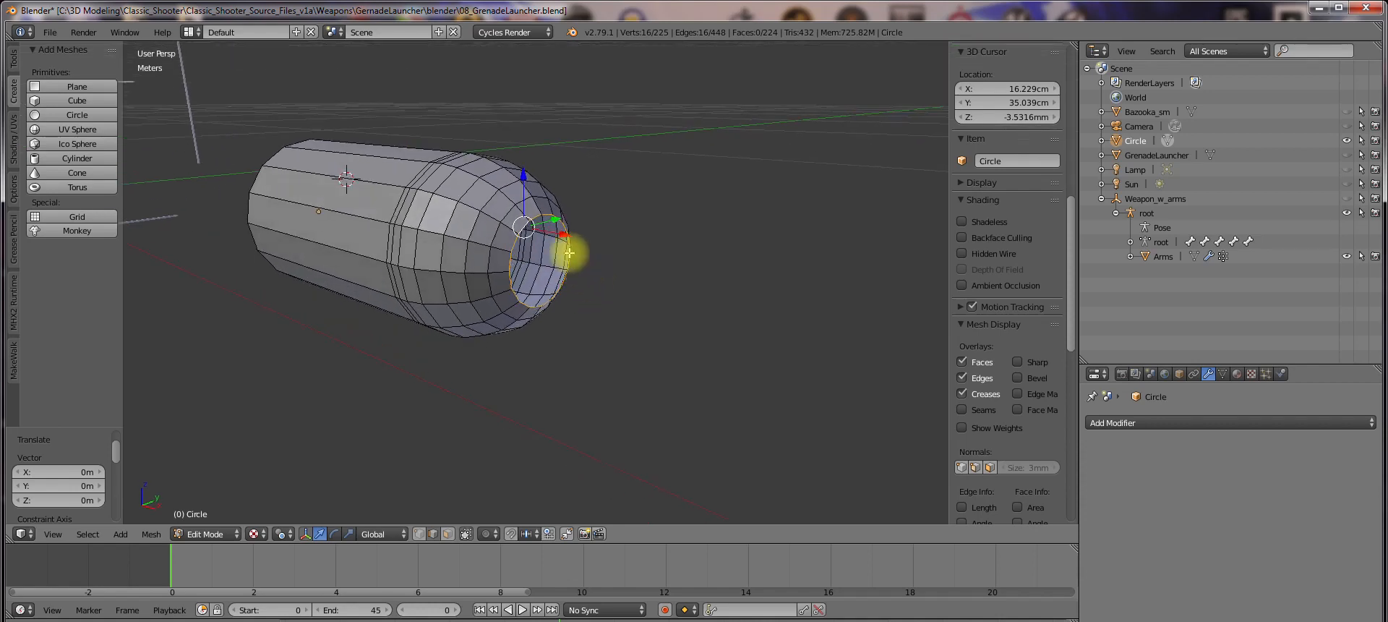
{"action": "key", "text": "s"}
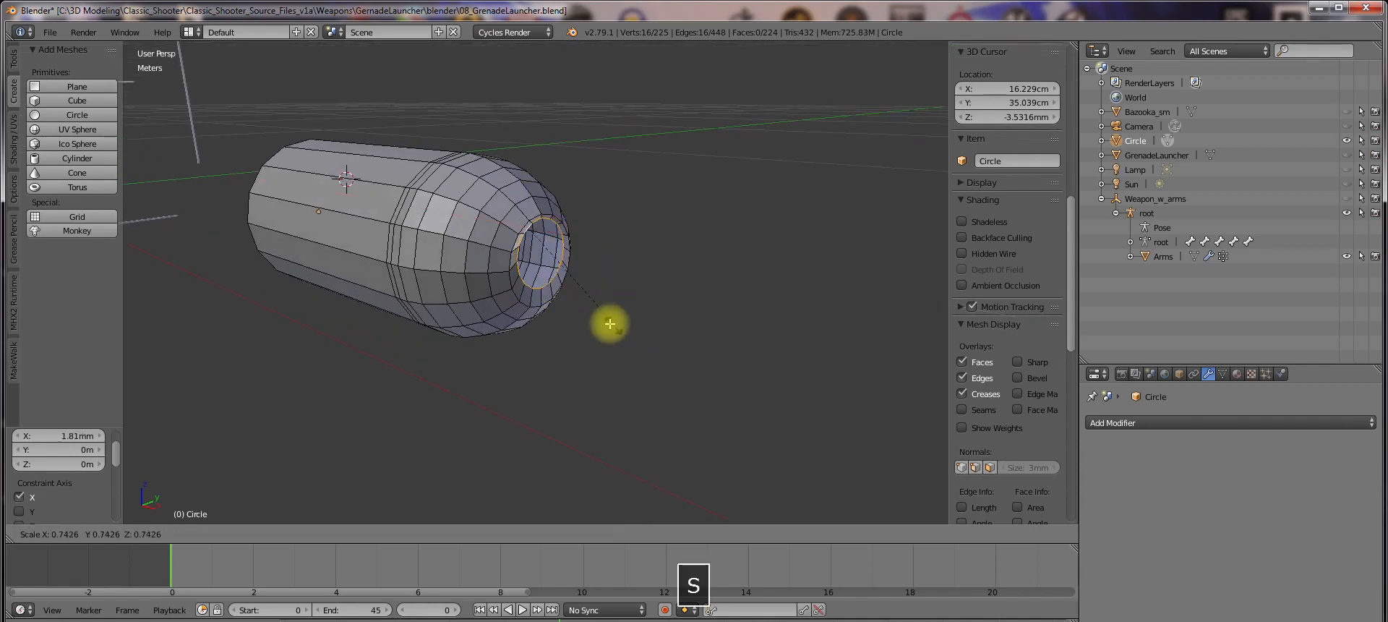
{"action": "left_click", "coordinate": [607, 323]}
{"action": "key", "text": "ctrl+z"}
Set the pivot point to Bounding Box Center and shrink the nose's end loop, finishing with a scale of 0.935
{"action": "left_click", "coordinate": [284, 534]}
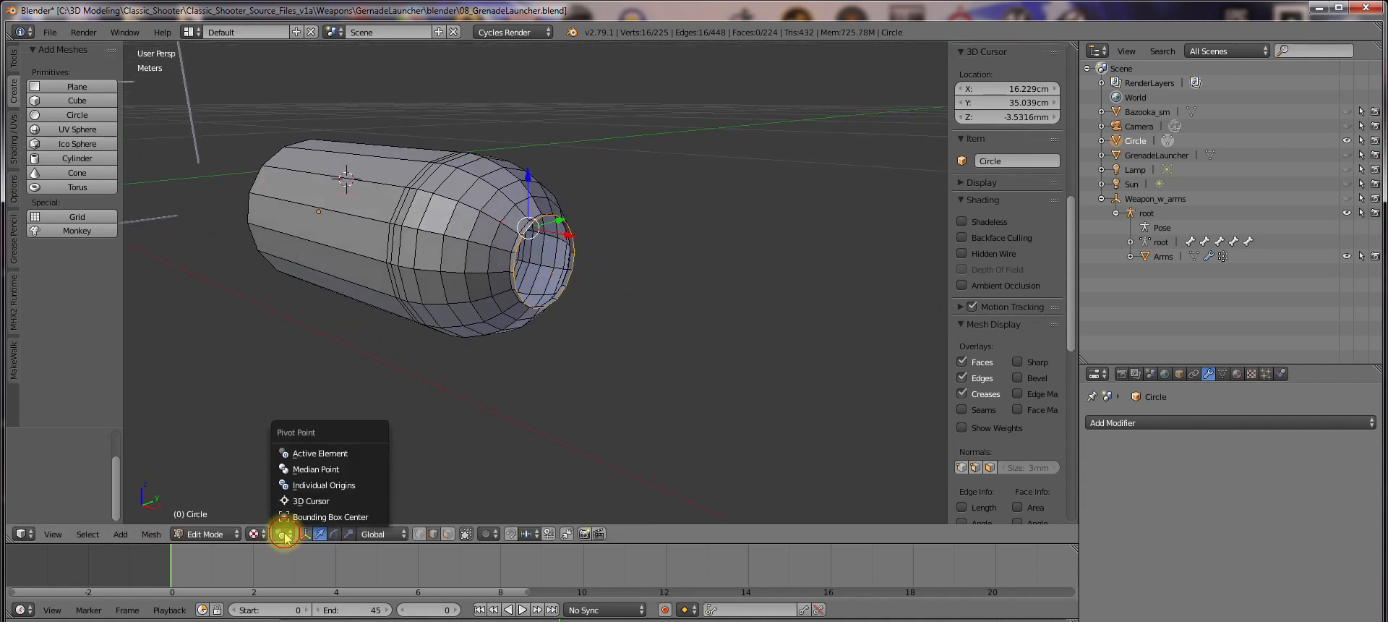
{"action": "left_click", "coordinate": [323, 519]}
{"action": "middle_click_drag", "start_coordinate": [668, 321], "coordinate": [632, 319]}
{"action": "key", "text": "s"}
{"action": "left_click", "coordinate": [610, 319]}
{"action": "key", "text": "s"}
{"action": "left_click", "coordinate": [634, 322]}
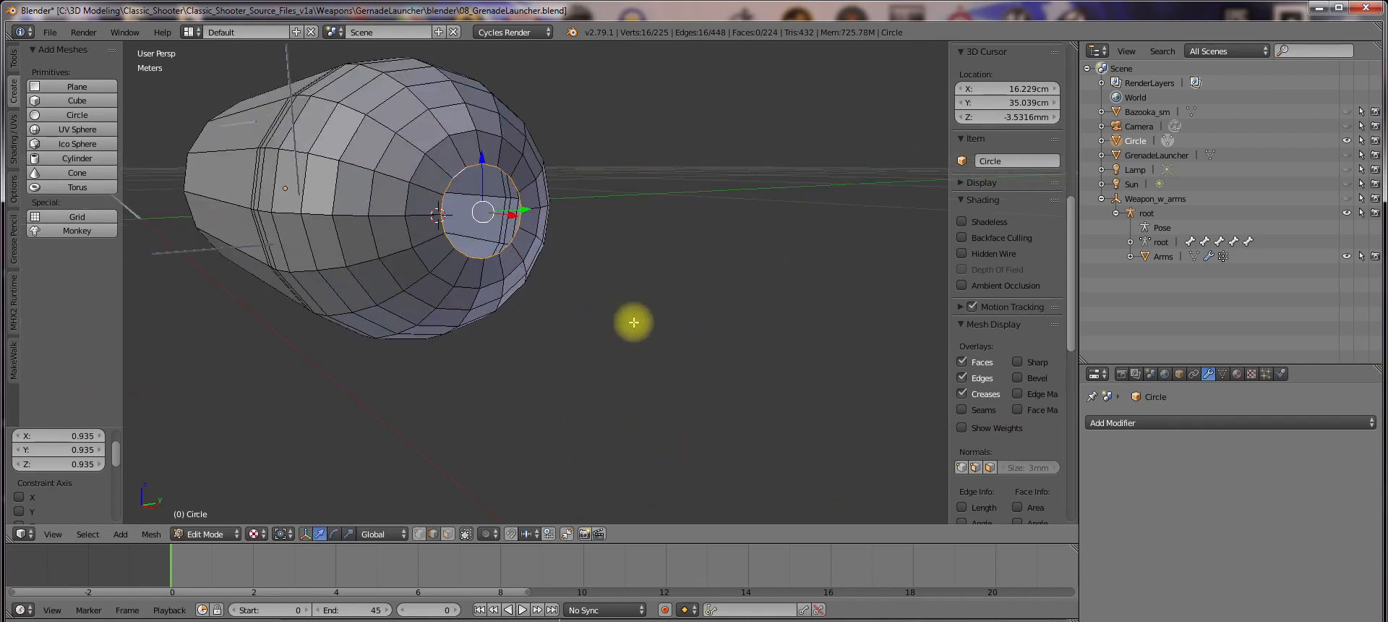
Extrude the nose's end loop in place and merge its vertices at the center to close the tip
{"action": "left_click", "coordinate": [634, 321]}
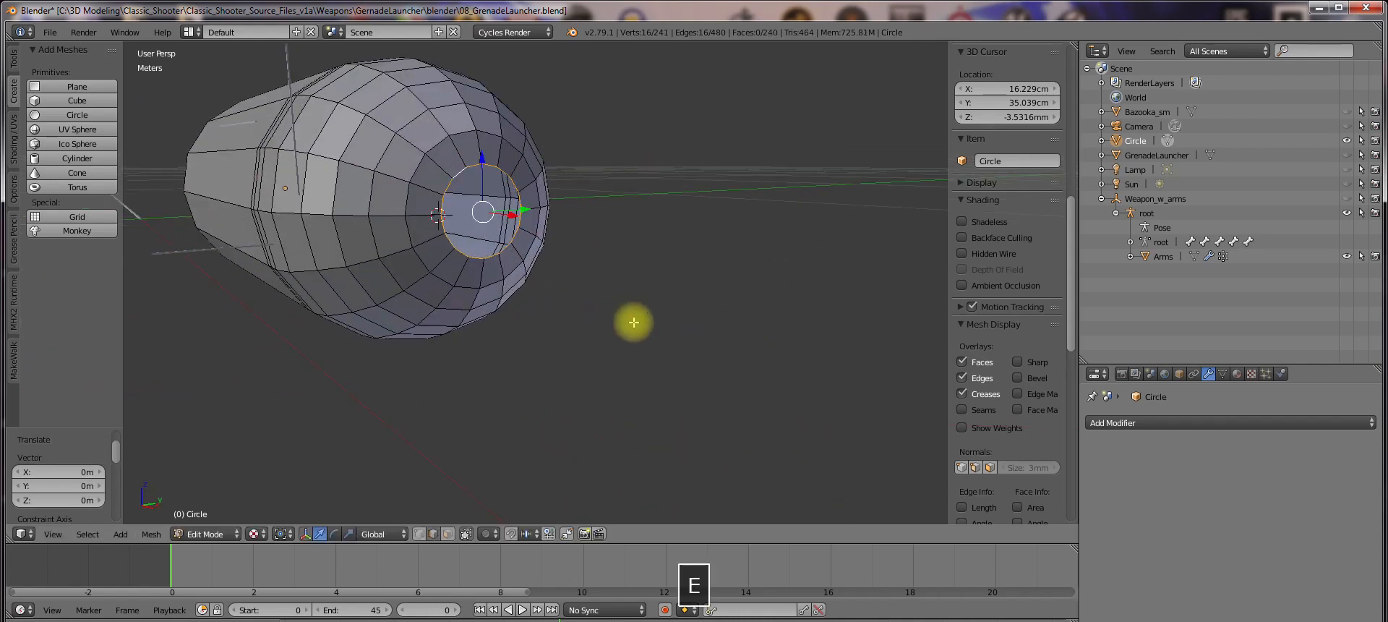
{"action": "key", "text": "alt+m"}
{"action": "left_click", "coordinate": [632, 318]}
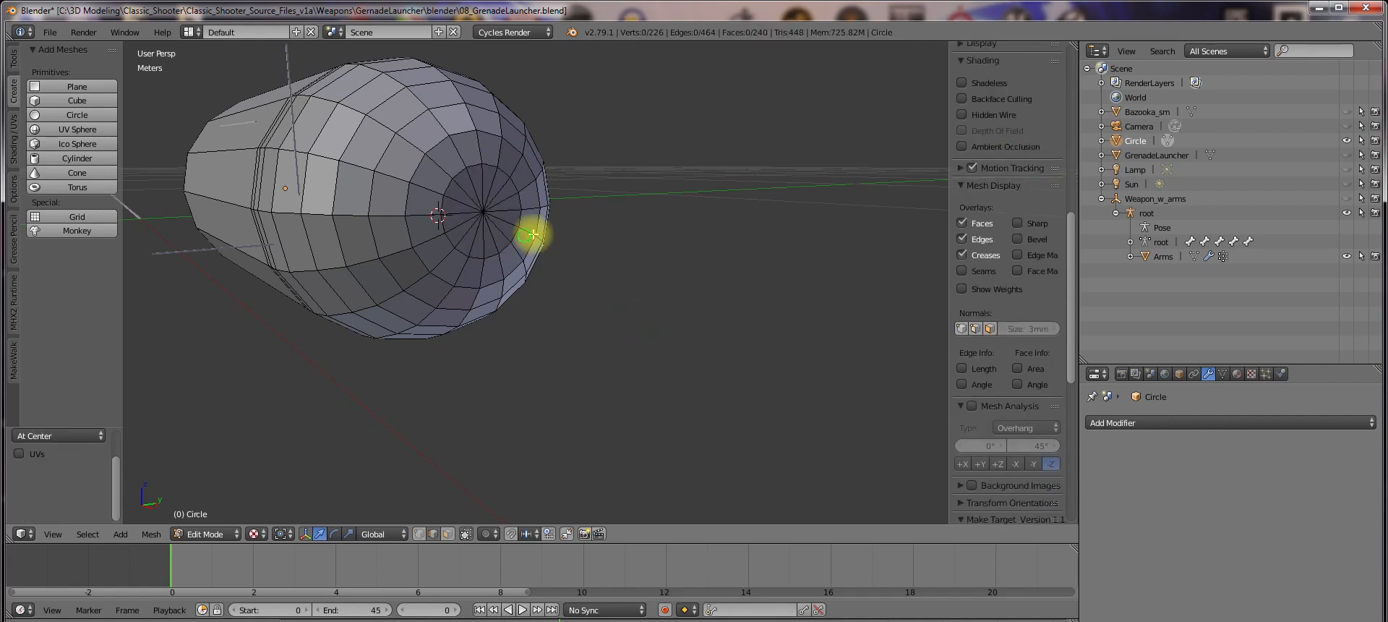
{"action": "middle_click_drag", "start_coordinate": [533, 234], "coordinate": [670, 254]}
{"action": "scroll", "coordinate": [665, 260], "scroll_direction": "down", "scroll_amount": 4}
{"action": "scroll", "coordinate": [618, 255], "scroll_direction": "up", "scroll_amount": 3}
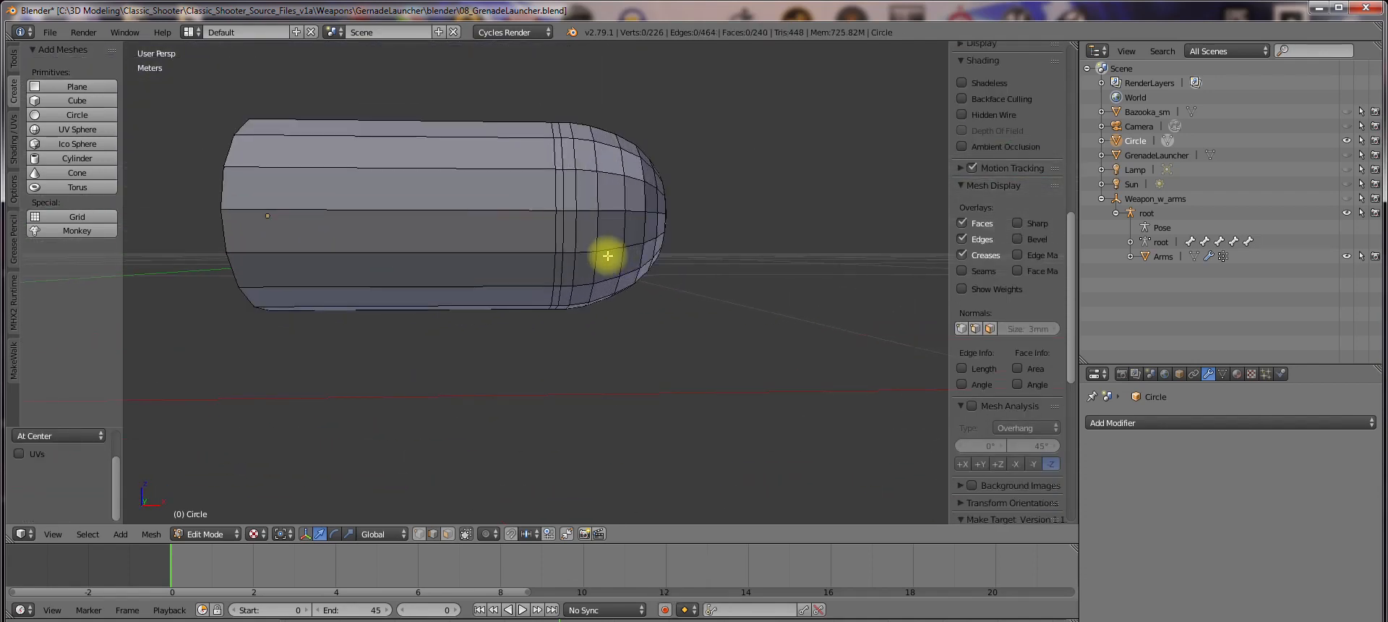
Select the five edge loops around the grenade's rear rim and recess and mark them as sharp
{"action": "middle_click_drag", "start_coordinate": [515, 248], "coordinate": [540, 282]}
{"action": "scroll", "coordinate": [579, 273], "scroll_direction": "down", "scroll_amount": 3}
{"action": "scroll", "coordinate": [539, 282], "scroll_direction": "up", "scroll_amount": 2}
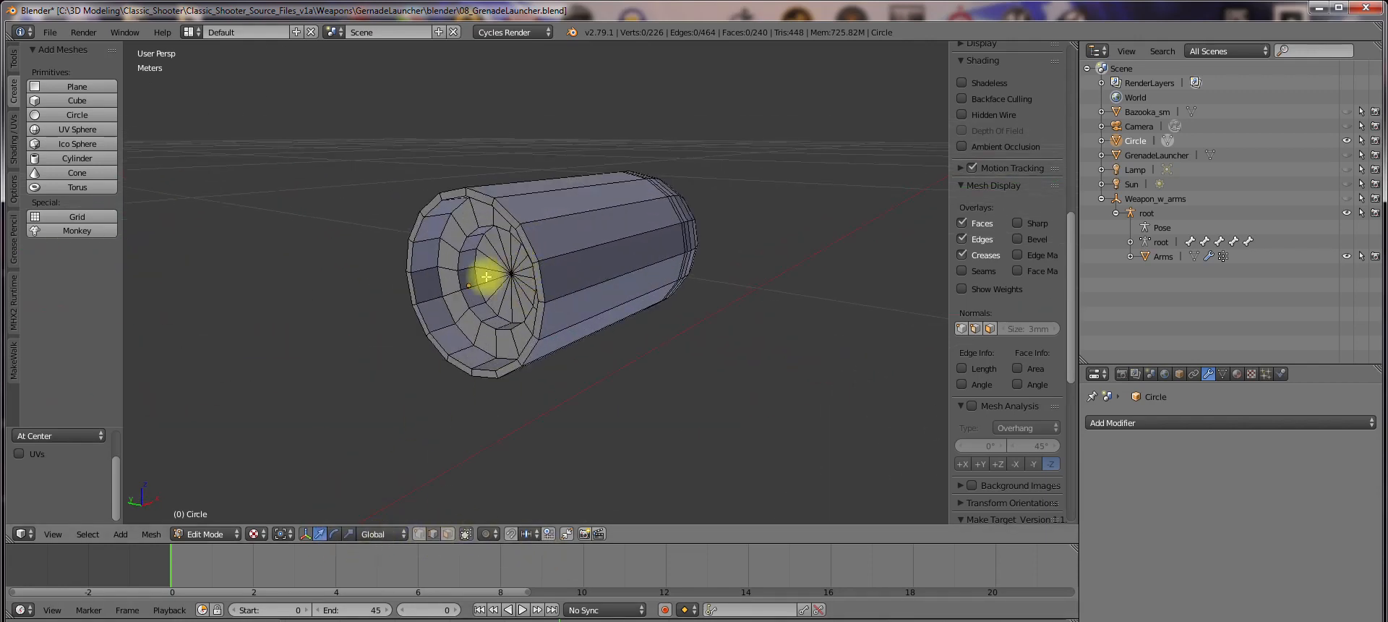
{"action": "key", "text": "a"}
{"action": "key", "text": "a"}
{"action": "left_click", "coordinate": [448, 240], "text": "alt+shift"}
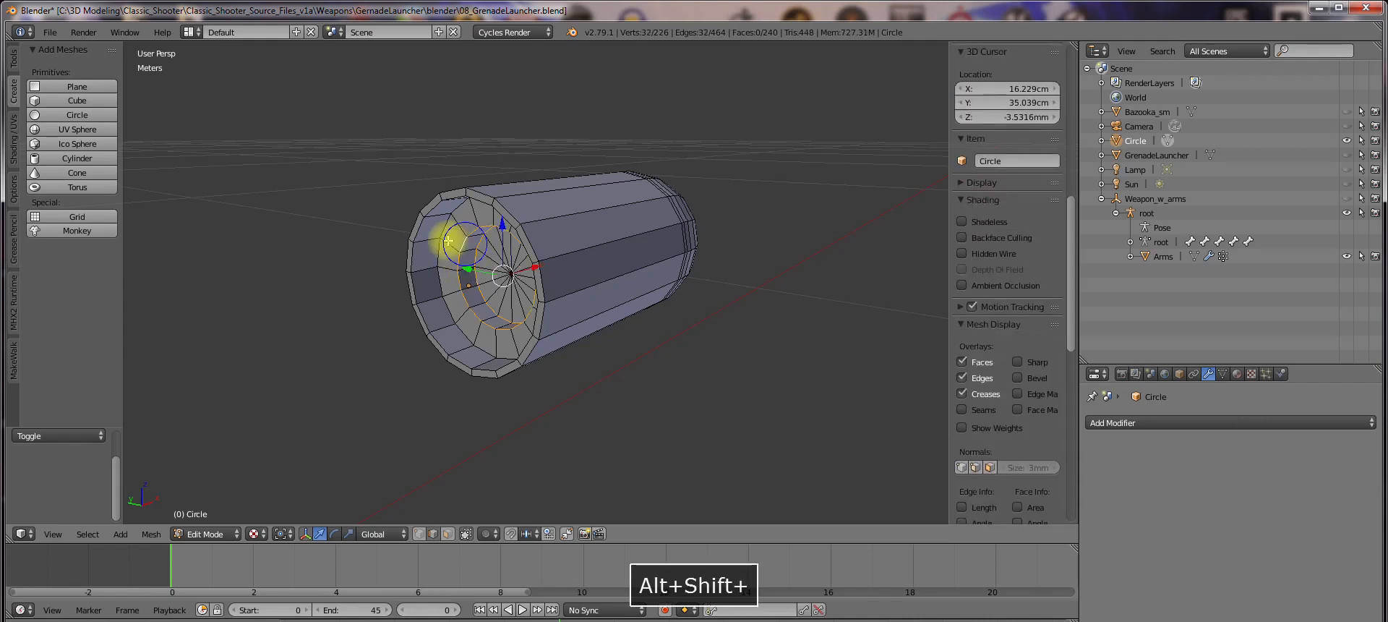
{"action": "left_click", "coordinate": [419, 228], "text": "alt+shift"}
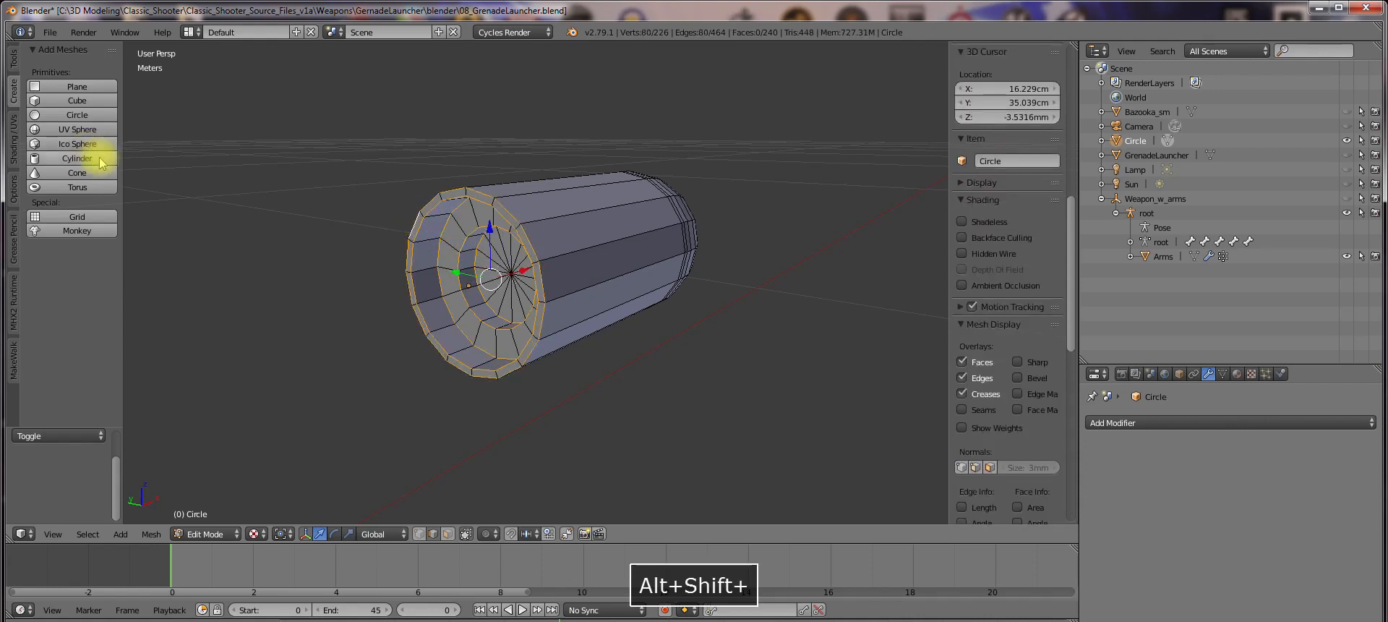
{"action": "left_click", "coordinate": [13, 61]}
{"action": "left_click", "coordinate": [13, 141]}
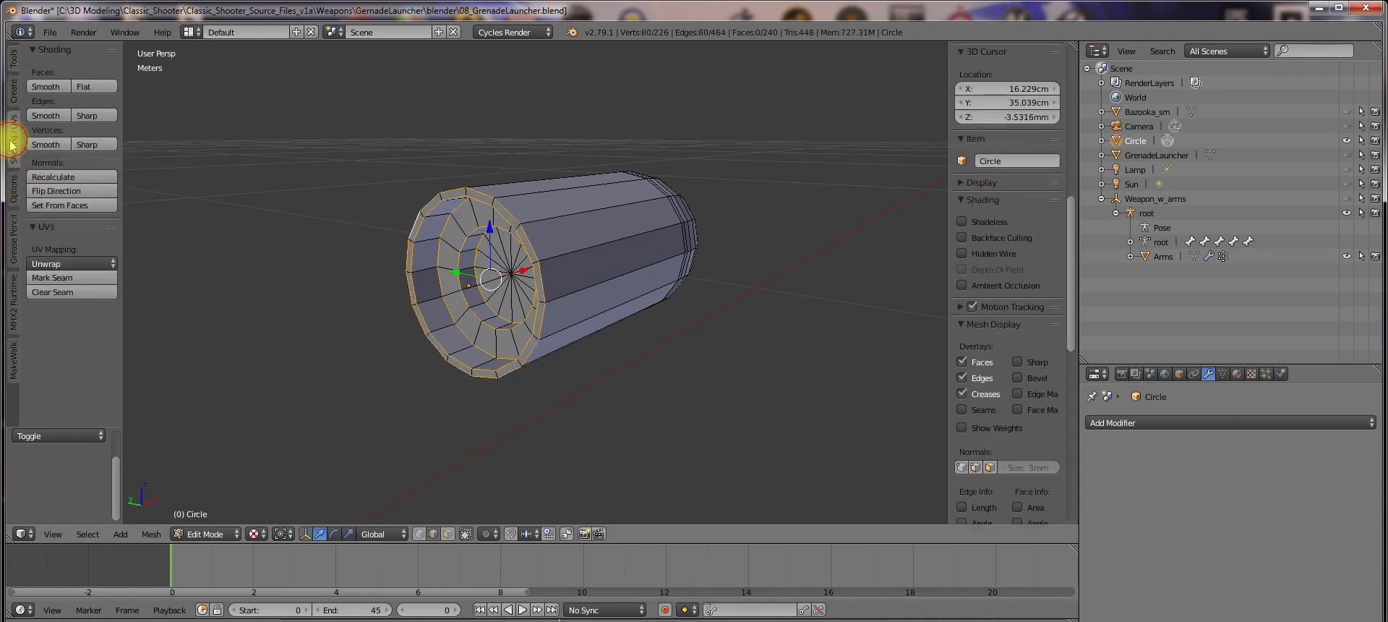
{"action": "left_click", "coordinate": [96, 117]}
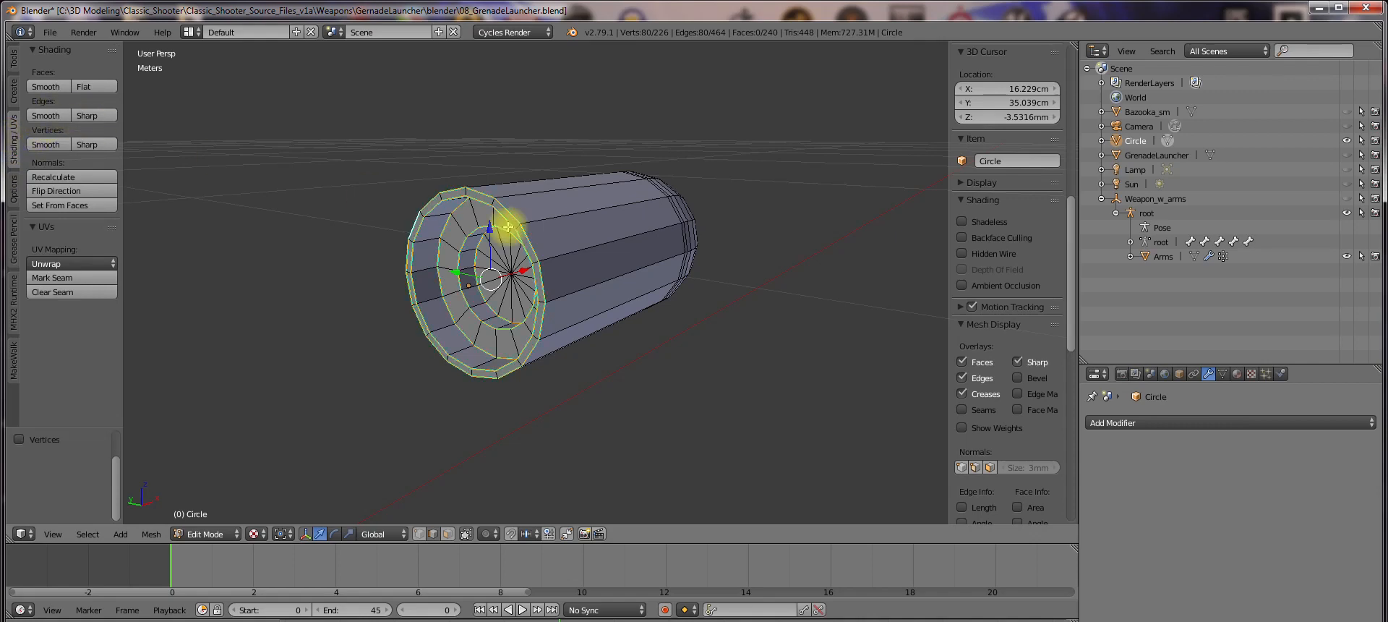
Select only the outer edge loop of the rear rim and mark it as a UV seam
{"action": "middle_click_drag", "start_coordinate": [508, 227], "coordinate": [561, 224]}
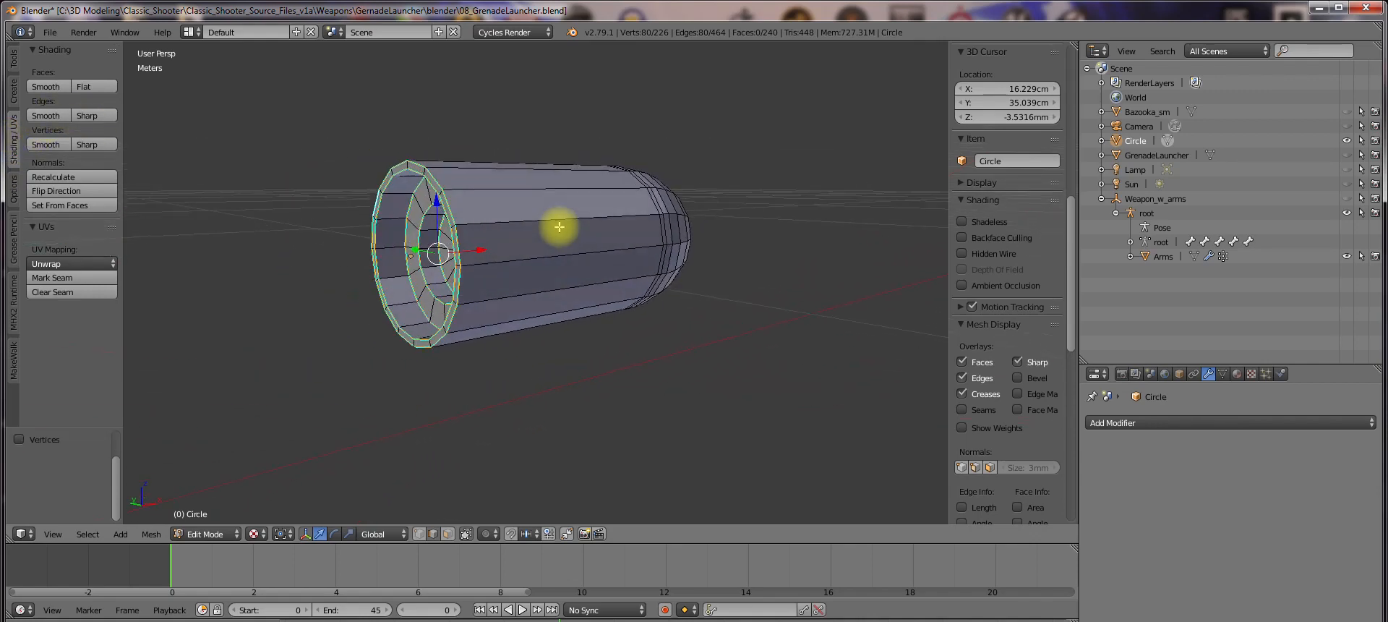
{"action": "key", "text": "a"}
{"action": "right_click", "coordinate": [437, 211], "text": "alt+shift"}
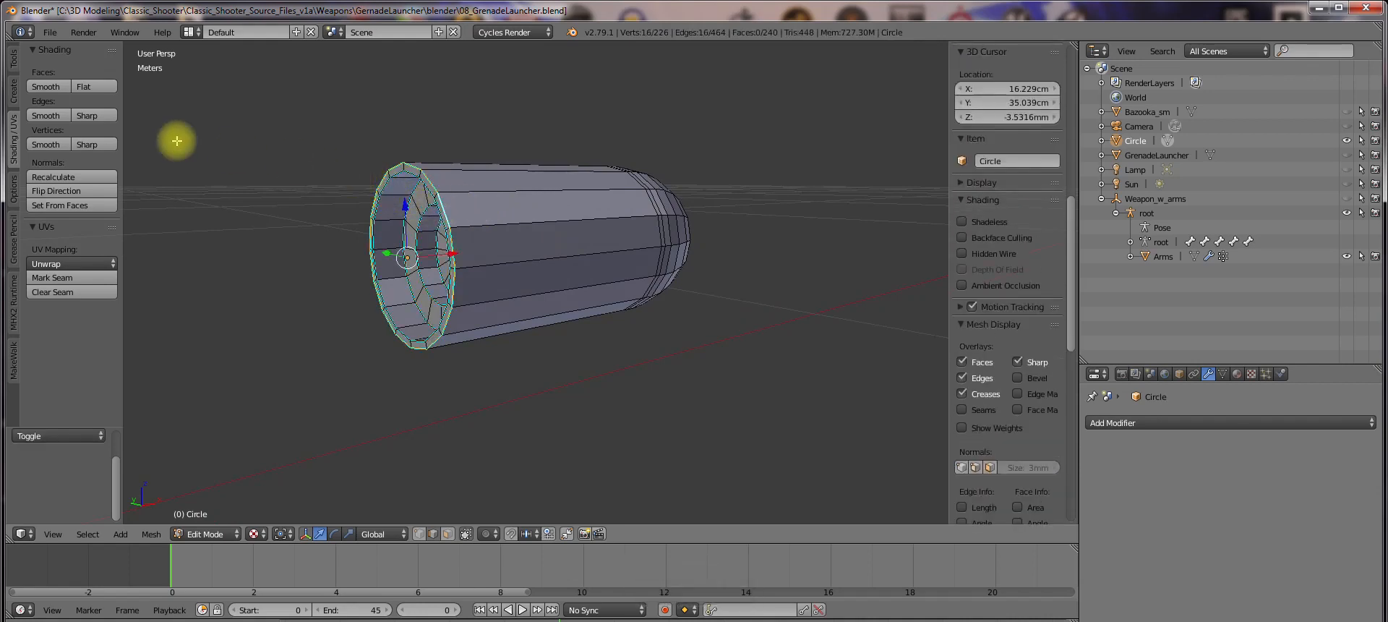
{"action": "left_click", "coordinate": [58, 280]}
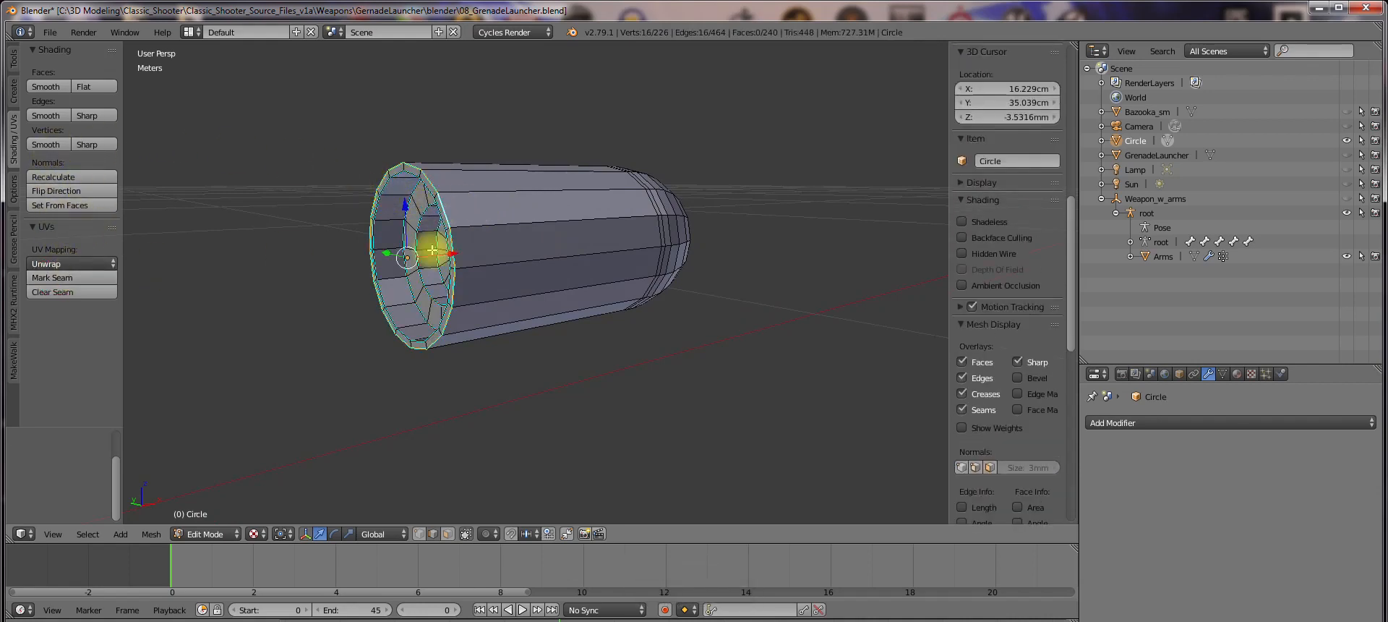
Mark the edge loops where the straight body meets the nose as UV seams and clear the selection
{"action": "middle_click_drag", "start_coordinate": [434, 242], "coordinate": [520, 248]}
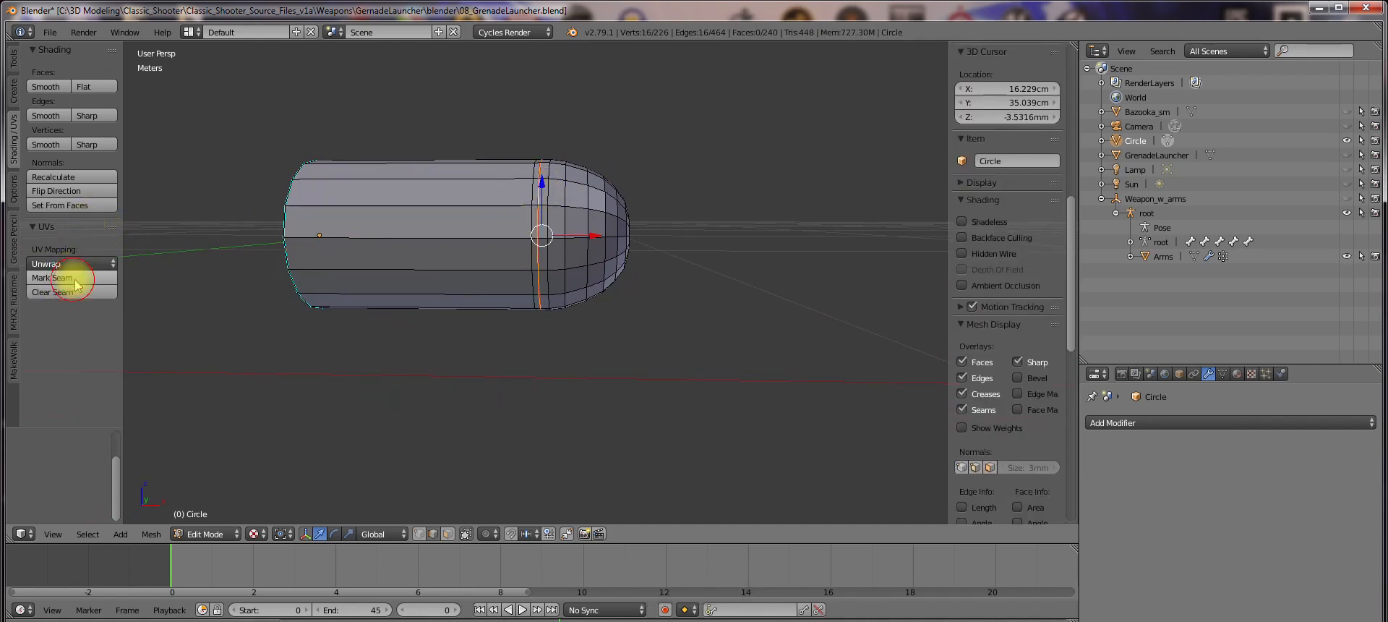
{"action": "key", "text": "a"}
{"action": "middle_click_drag", "start_coordinate": [526, 191], "coordinate": [595, 148]}
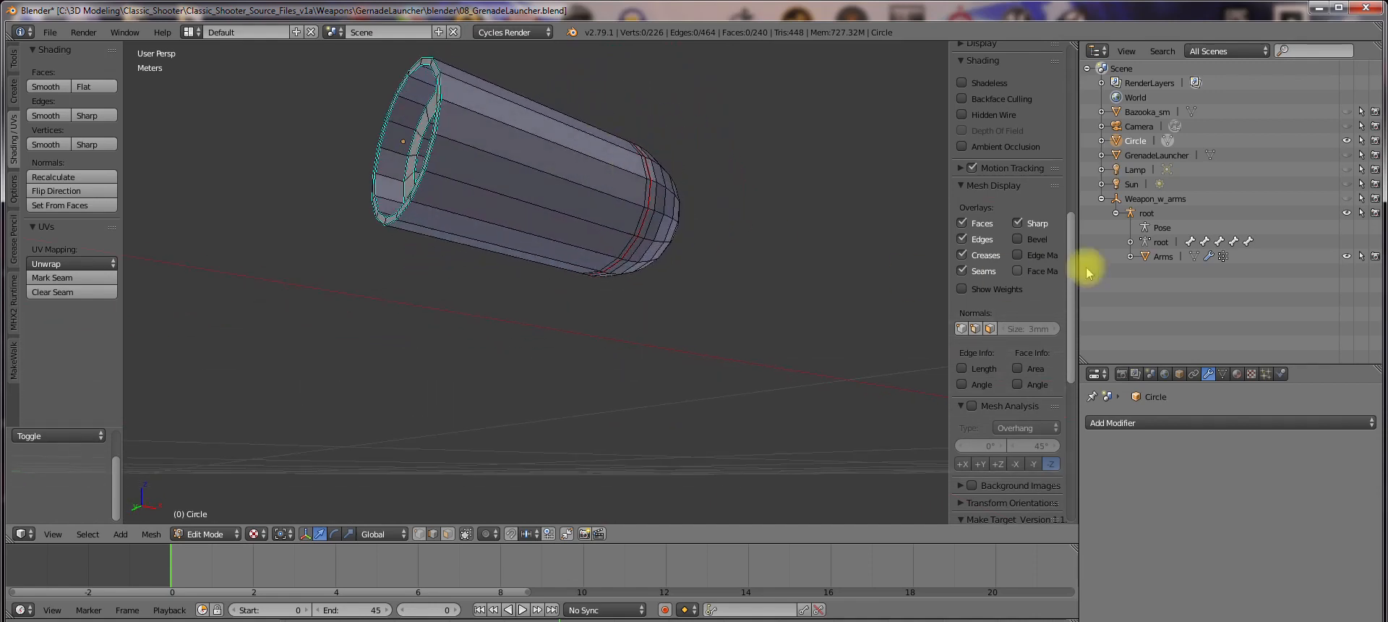
Mark one lengthwise edge of the straight body as a UV seam, with the sharp-edge overlay hidden only while doing so
{"action": "left_click", "coordinate": [1018, 224]}
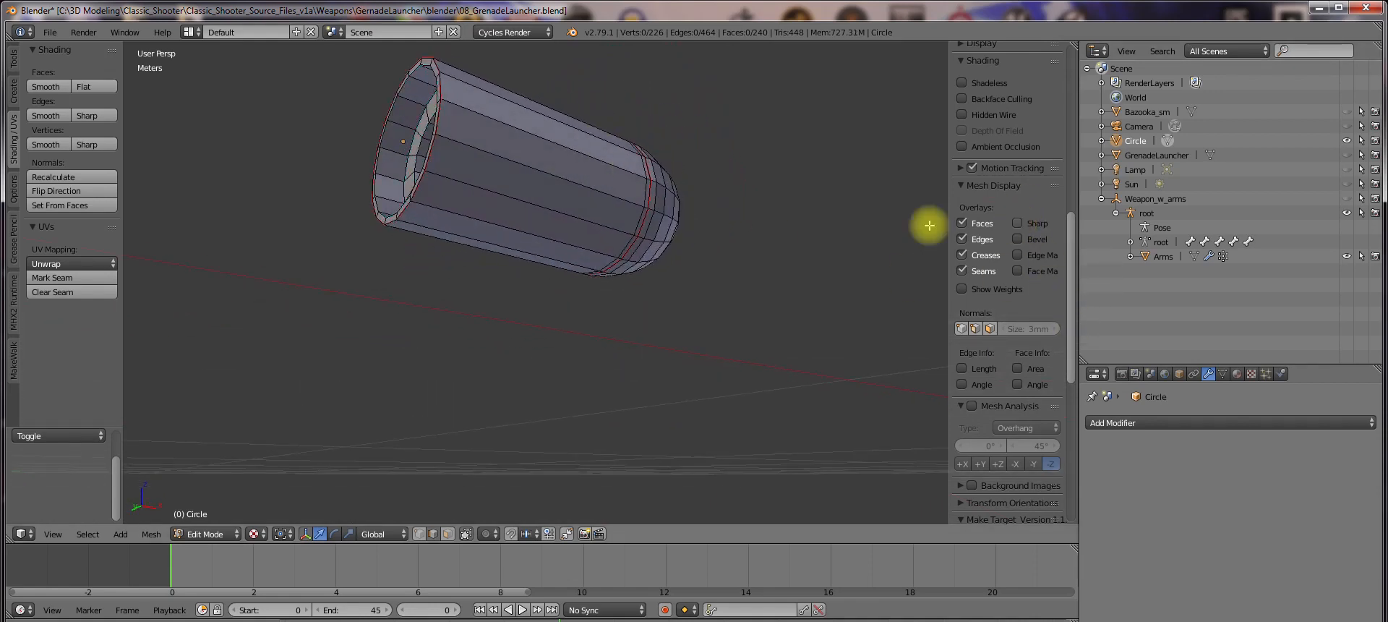
{"action": "middle_click_drag", "start_coordinate": [924, 224], "coordinate": [756, 133]}
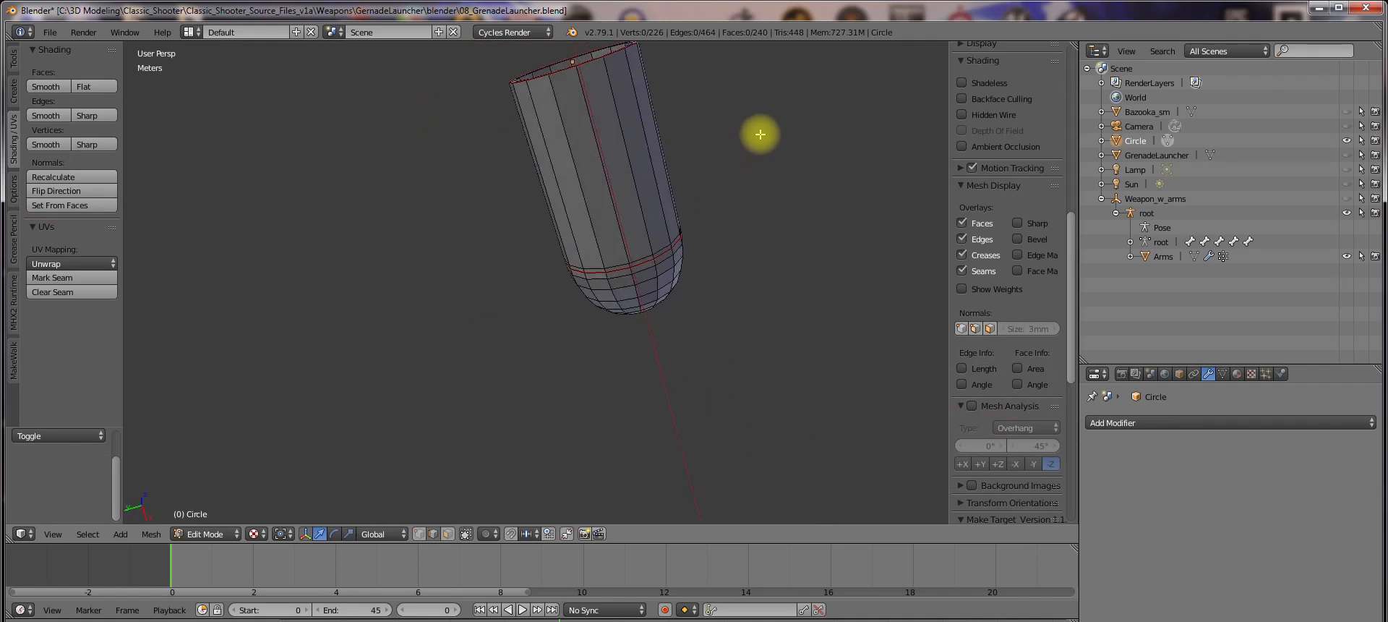
{"action": "right_click", "coordinate": [610, 142]}
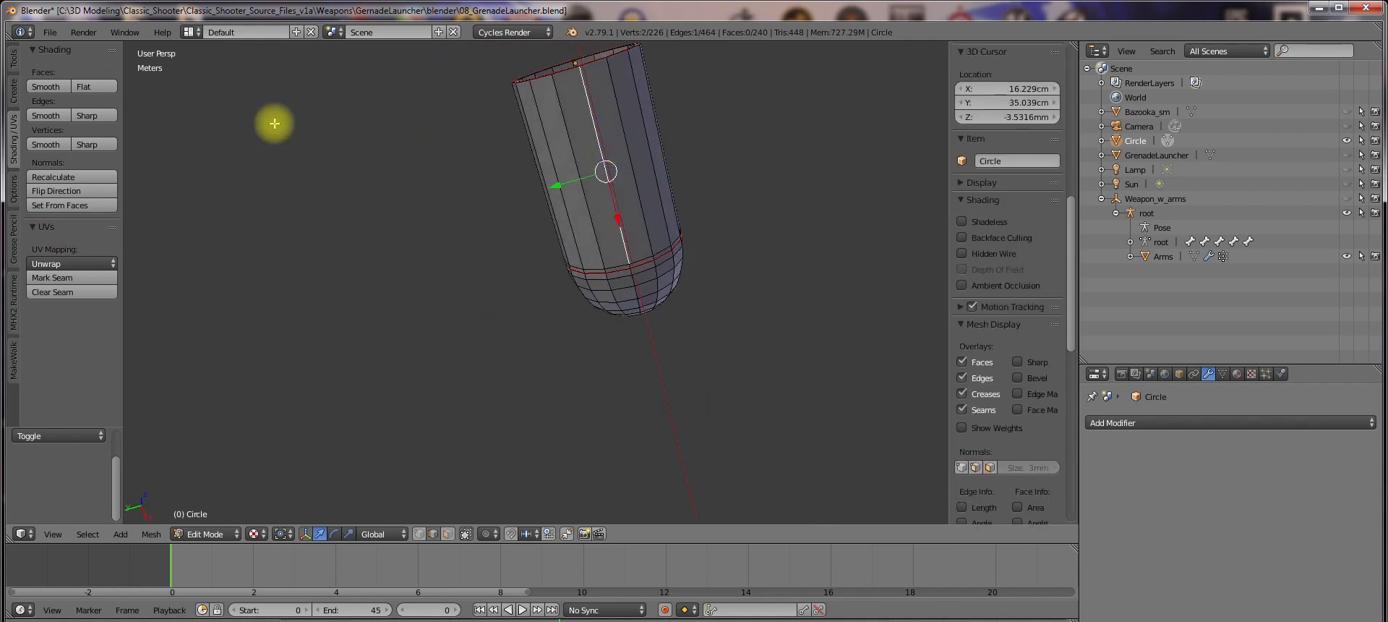
{"action": "left_click", "coordinate": [59, 278]}
{"action": "left_click", "coordinate": [1018, 362]}
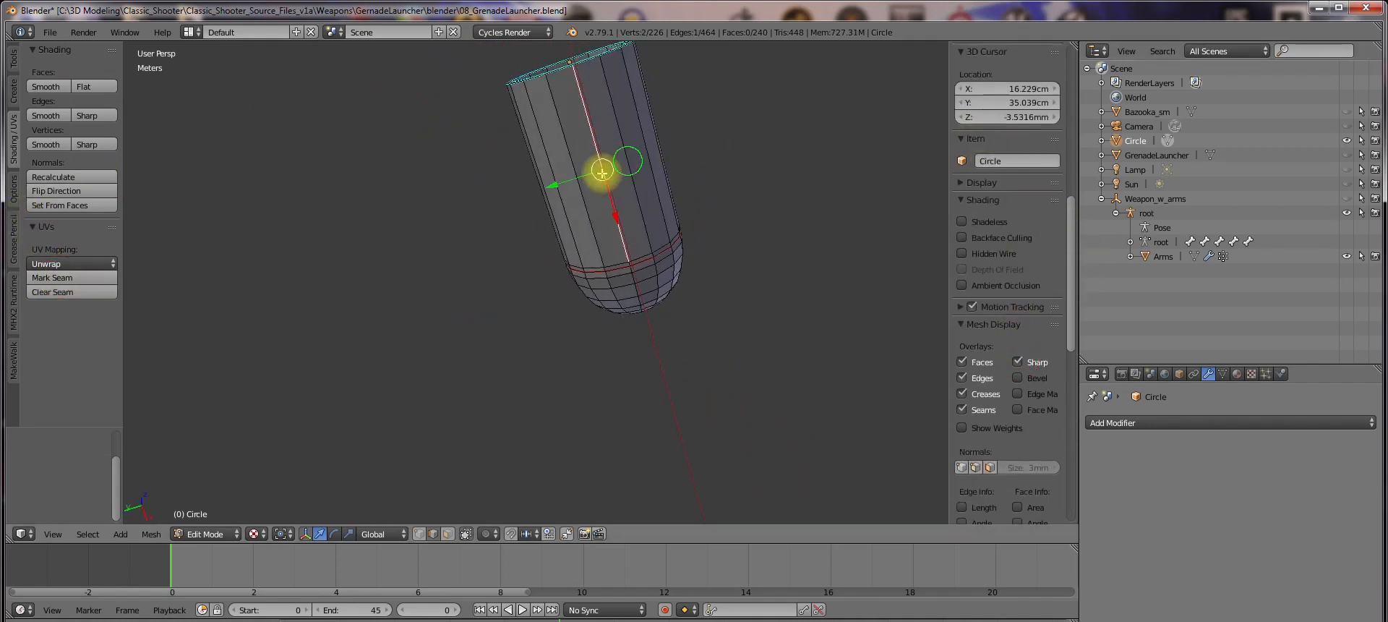
Add the short edge between the two loops at the nose junction to the lengthwise UV seam and clear the selection
{"action": "middle_click_drag", "start_coordinate": [603, 176], "coordinate": [473, 232]}
{"action": "scroll", "coordinate": [589, 217], "scroll_direction": "up", "scroll_amount": 4}
{"action": "scroll", "coordinate": [533, 198], "scroll_direction": "up", "scroll_amount": 2}
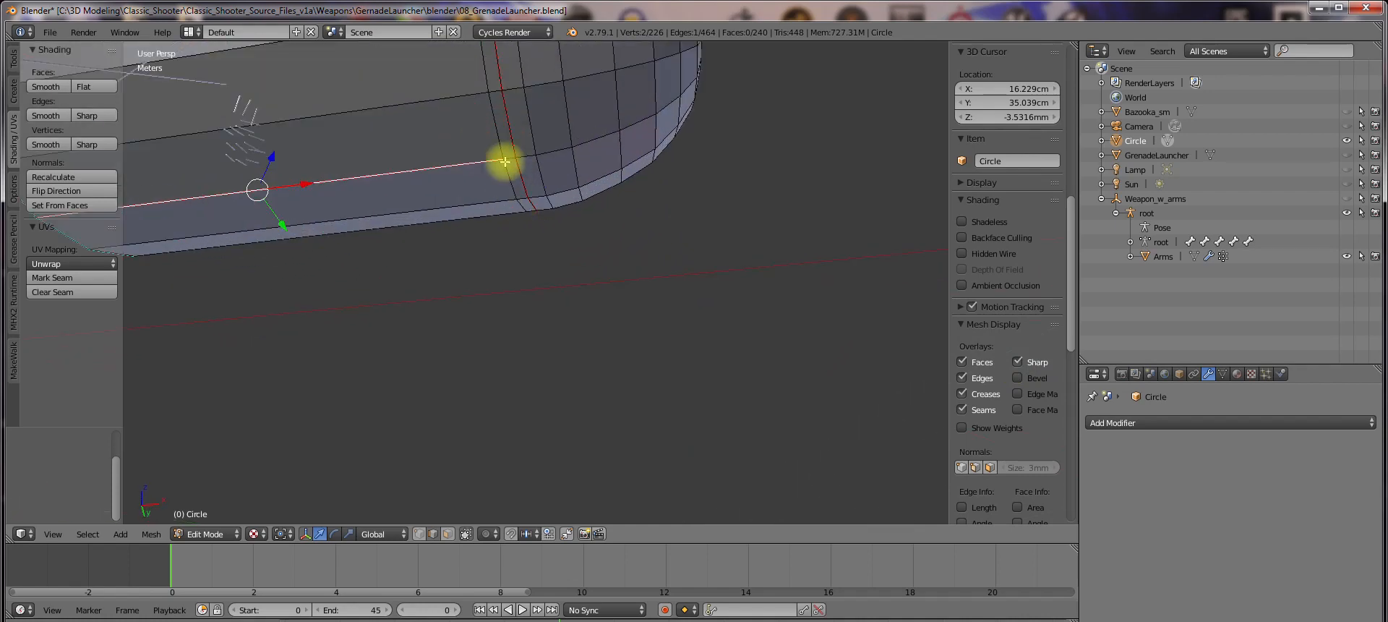
{"action": "right_click", "coordinate": [499, 164], "text": "shift"}
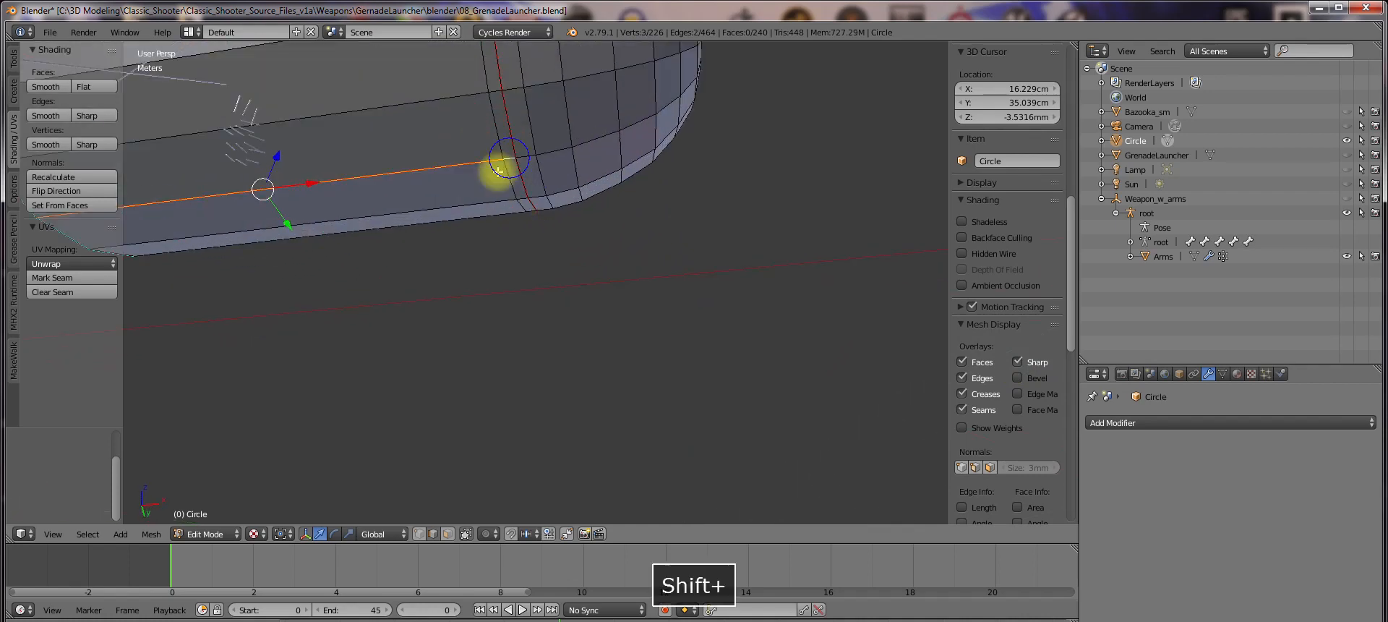
{"action": "left_click", "coordinate": [47, 280]}
{"action": "key", "text": "a"}
Return to Object Mode and apply smooth shading to the grenade
{"action": "middle_click_drag", "start_coordinate": [585, 170], "coordinate": [577, 250]}
{"action": "scroll", "coordinate": [601, 265], "scroll_direction": "down", "scroll_amount": 3}
{"action": "middle_click_drag", "start_coordinate": [339, 340], "coordinate": [425, 264]}
{"action": "key", "text": "Tab"}
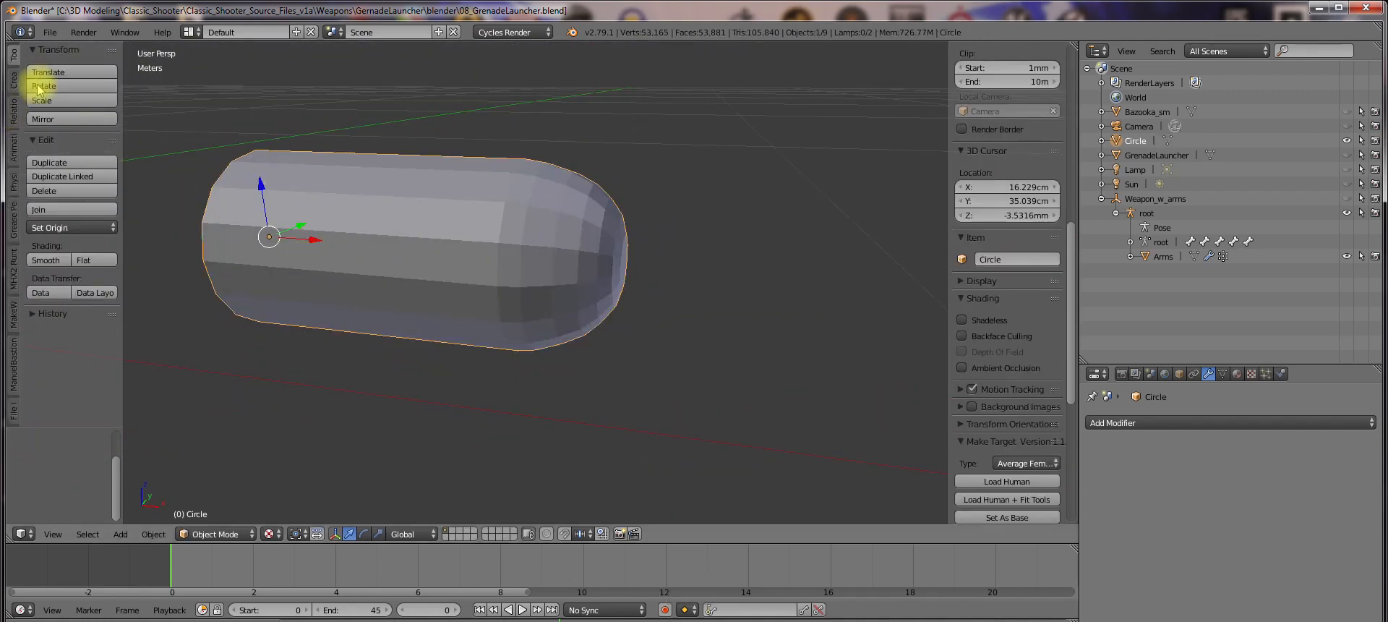
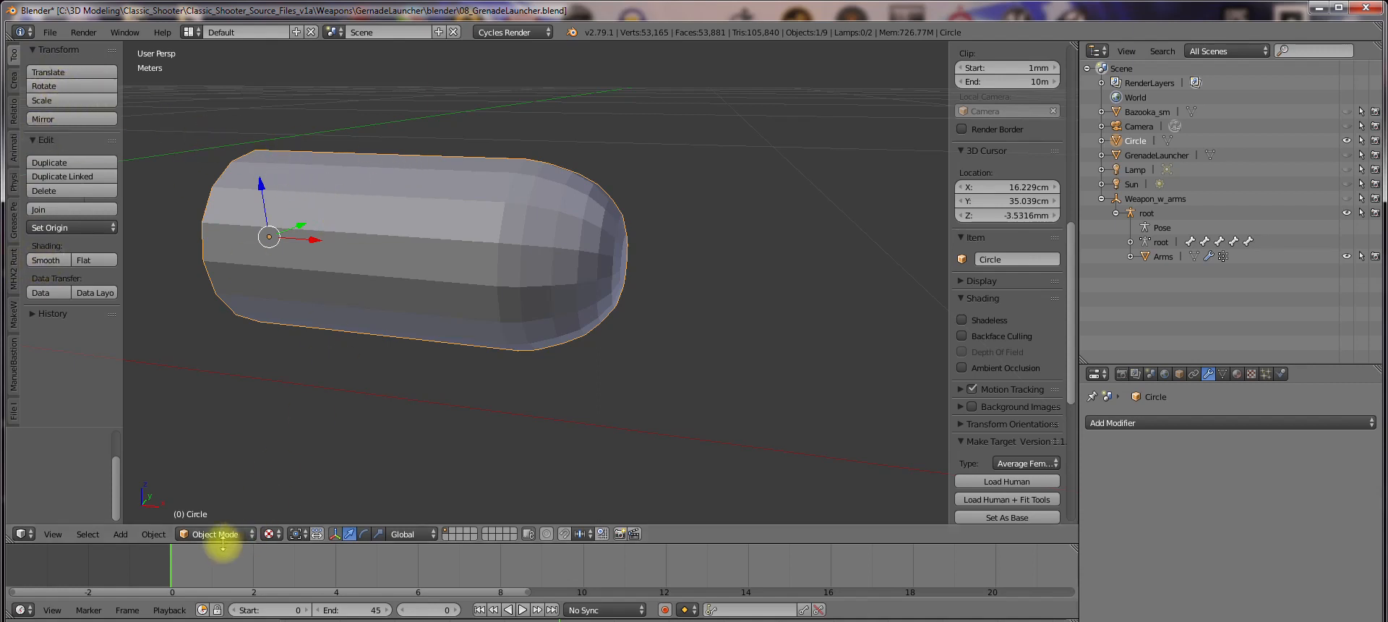
{"action": "left_click", "coordinate": [45, 261]}
Extrude the narrow face ring between body and nose in place and Shrink/Fatten it inward to form a shallow groove
{"action": "key", "text": "Tab"}
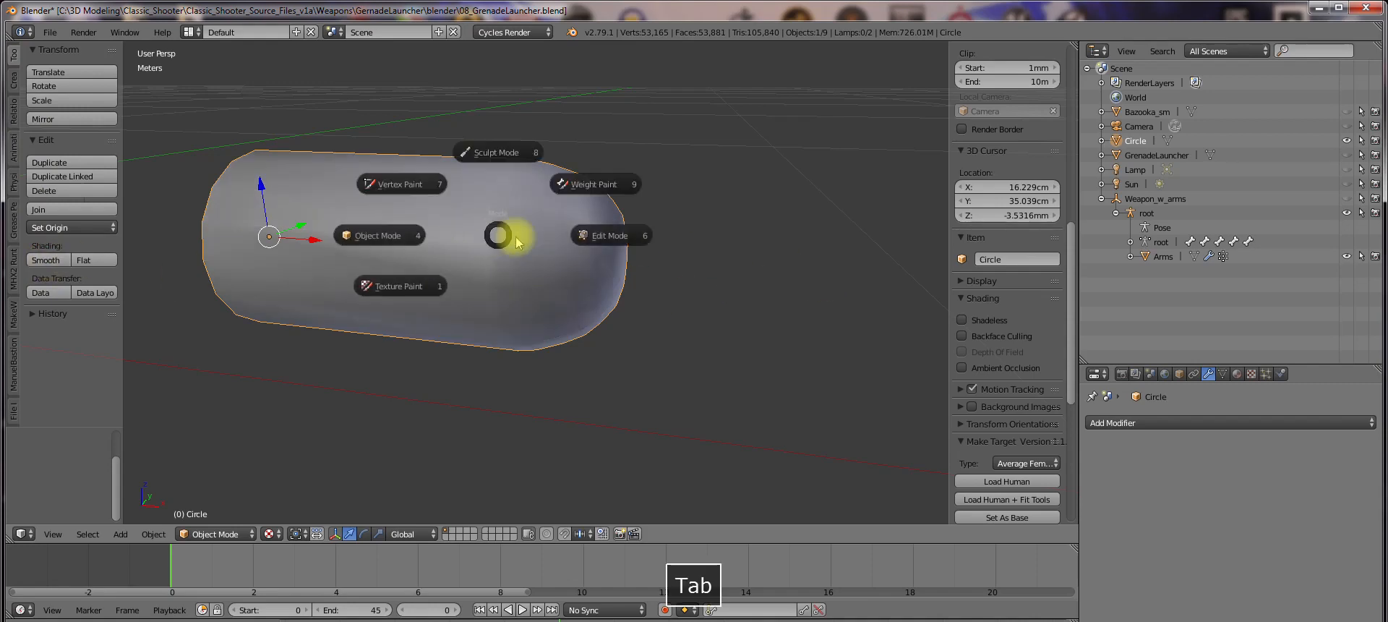
{"action": "left_click", "coordinate": [633, 242]}
{"action": "scroll", "coordinate": [527, 227], "scroll_direction": "up", "scroll_amount": 3}
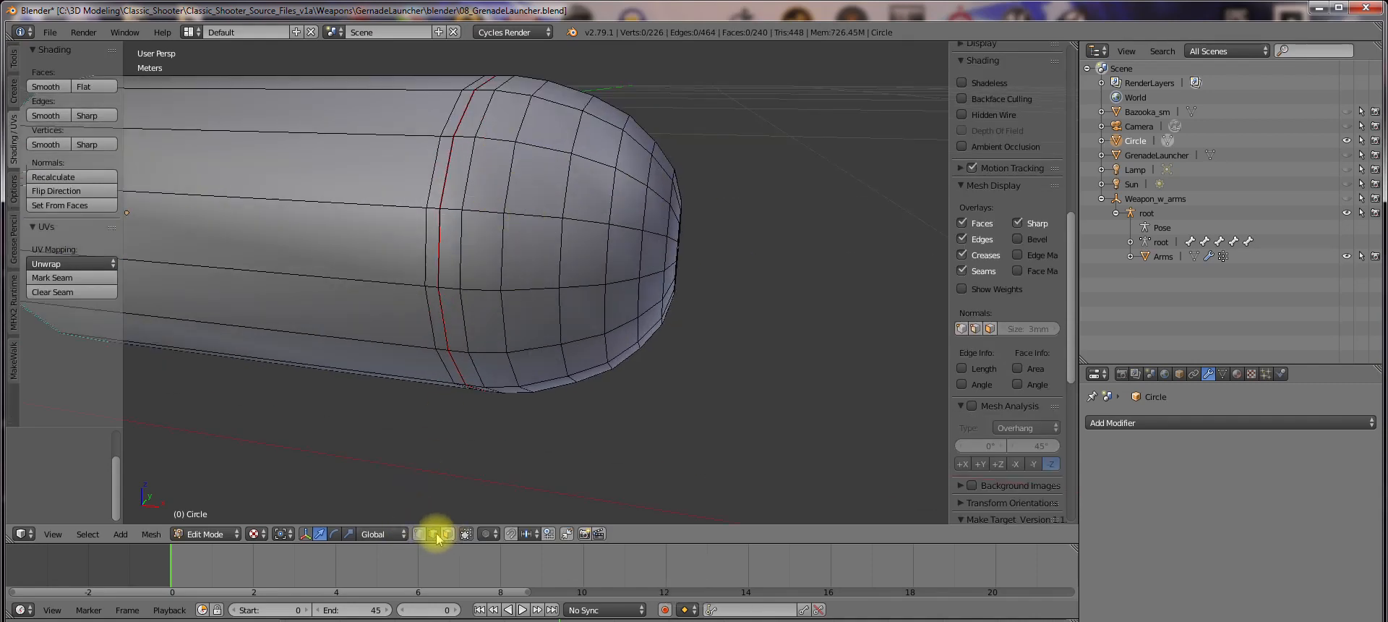
{"action": "left_click", "coordinate": [445, 140], "text": "alt+shift"}
{"action": "left_click", "coordinate": [446, 134], "text": "alt+shift"}
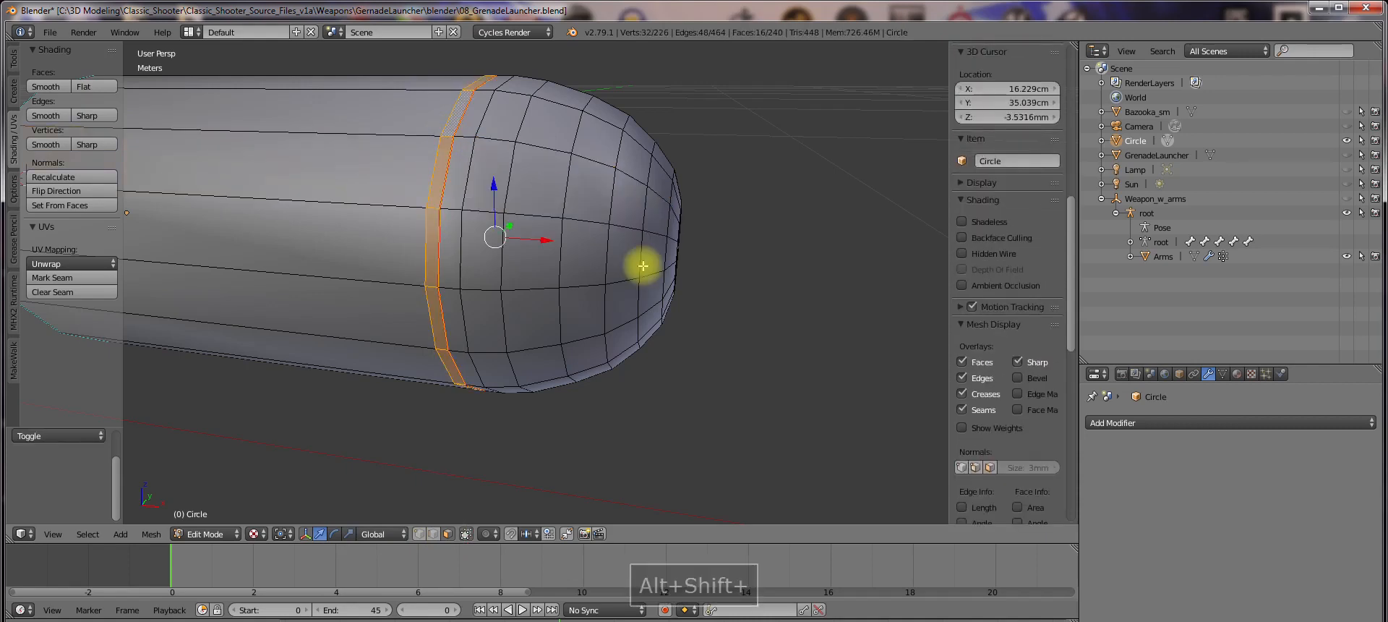
{"action": "key", "text": "e"}
{"action": "key", "text": "Escape"}
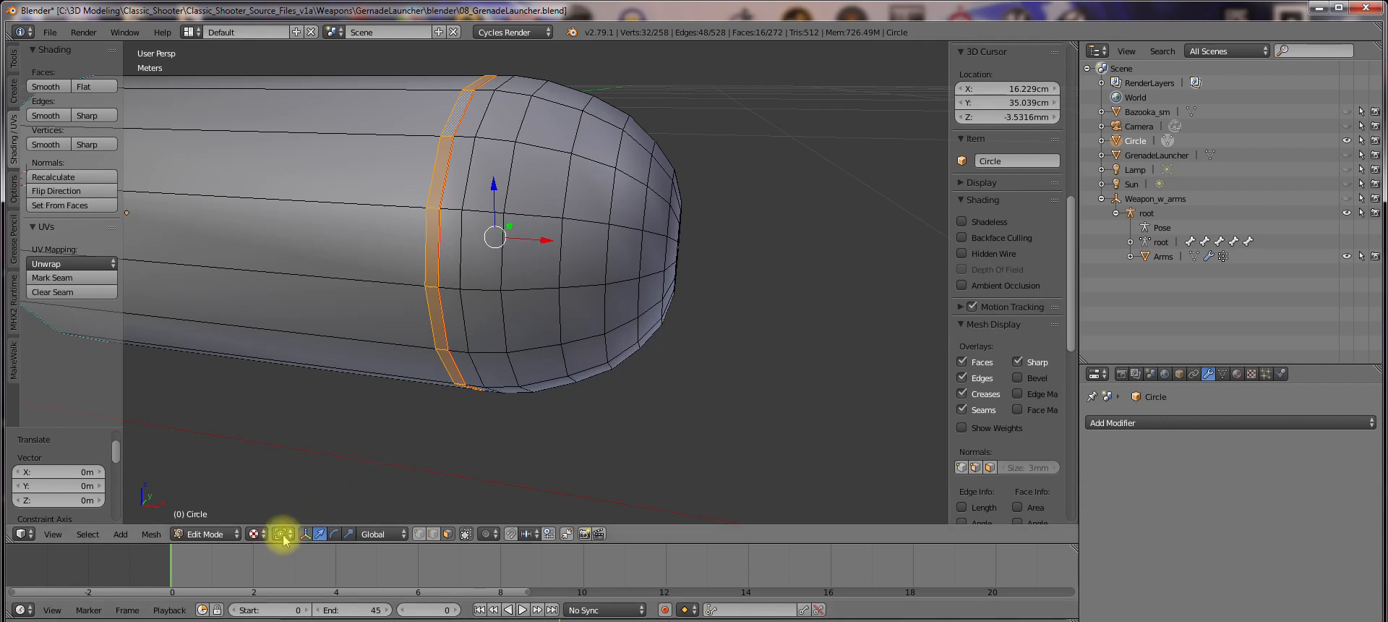
{"action": "key", "text": "alt+s"}
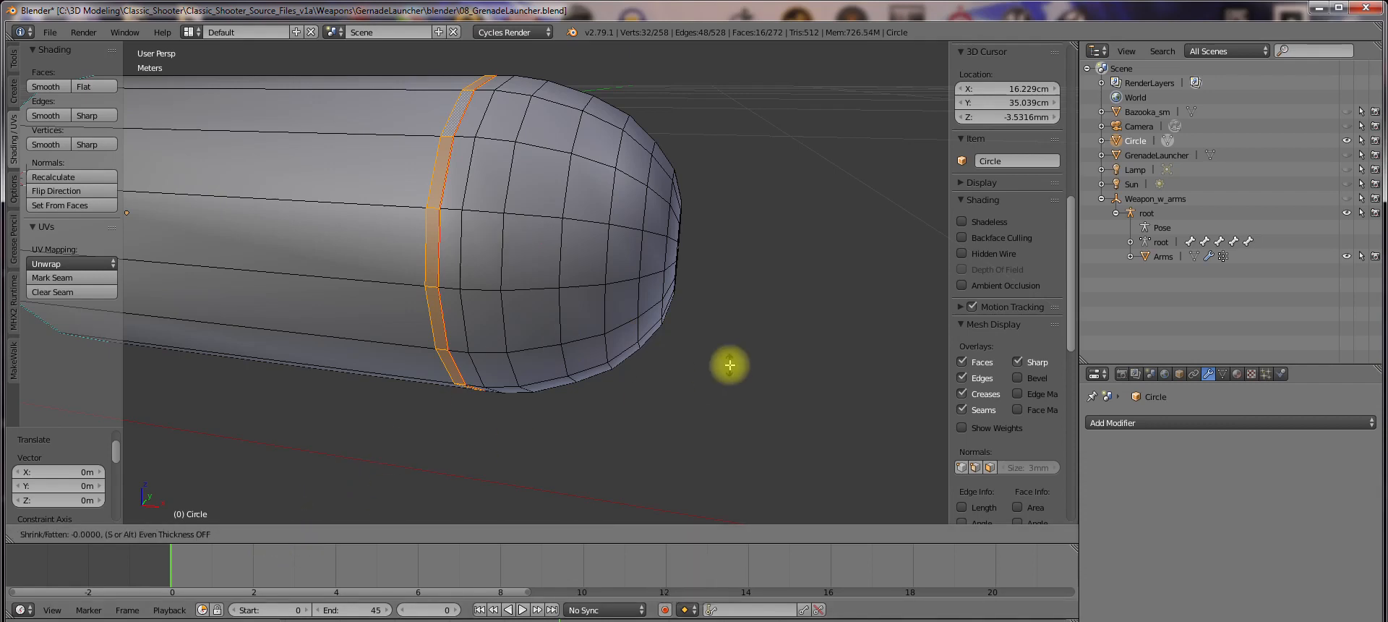
{"action": "left_click", "coordinate": [627, 315]}
{"action": "middle_click_drag", "start_coordinate": [598, 289], "coordinate": [599, 264]}
{"action": "scroll", "coordinate": [625, 280], "scroll_direction": "down", "scroll_amount": 4}
{"action": "key", "text": "Tab"}
{"action": "left_click", "coordinate": [510, 282]}
Select the four edge loops of the groove between body and nose and mark them as sharp
{"action": "key", "text": "Tab"}
{"action": "left_click", "coordinate": [711, 268]}
{"action": "scroll", "coordinate": [564, 258], "scroll_direction": "up", "scroll_amount": 4}
{"action": "key", "text": "a"}
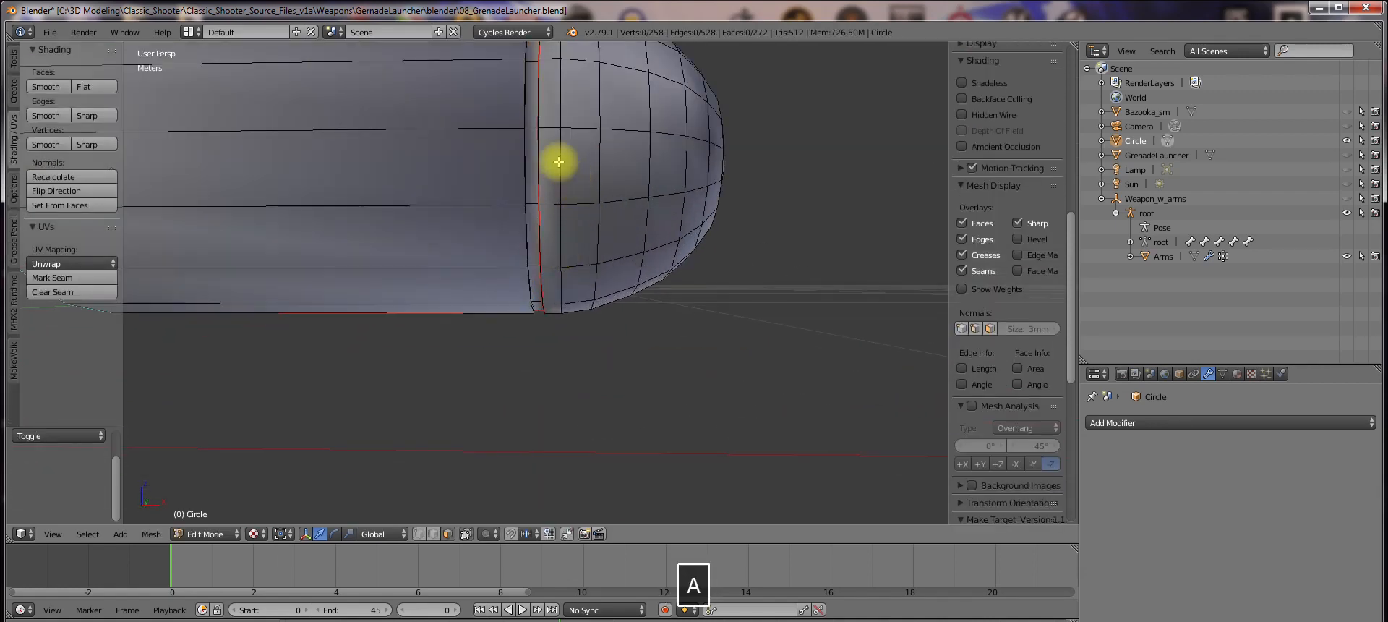
{"action": "middle_click_drag", "start_coordinate": [557, 108], "coordinate": [519, 219], "text": "shift"}
{"action": "scroll", "coordinate": [539, 211], "scroll_direction": "up", "scroll_amount": 2}
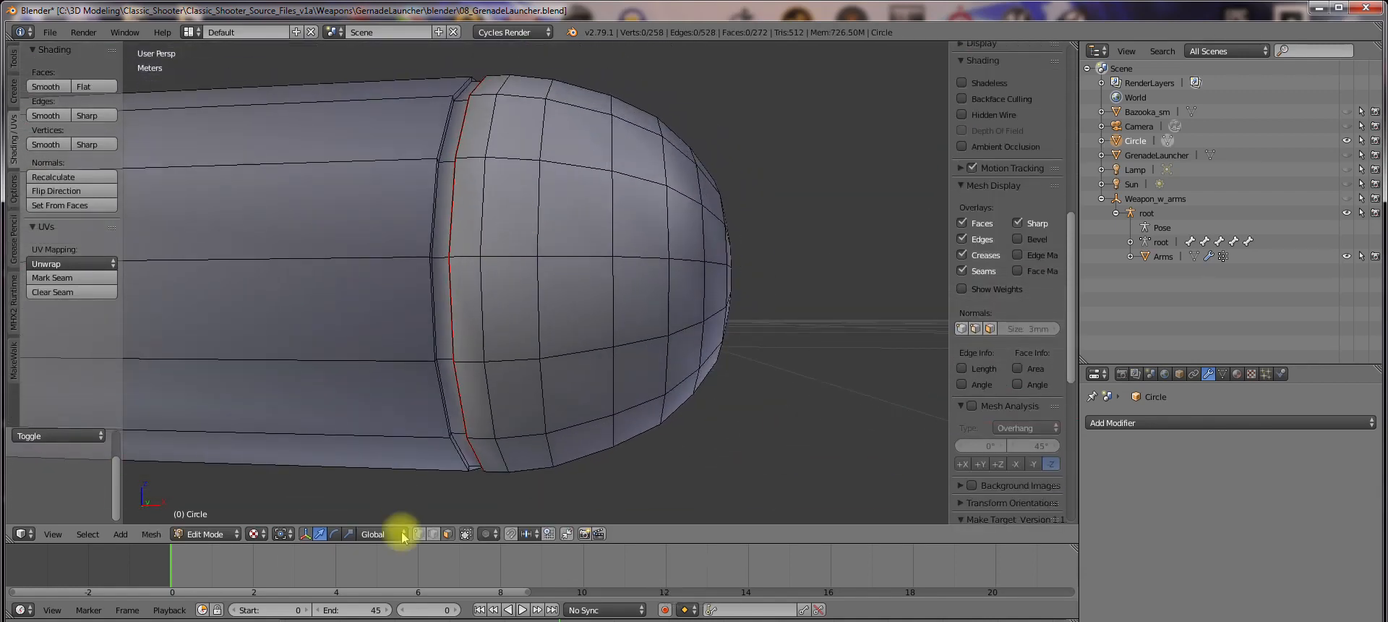
{"action": "left_click", "coordinate": [435, 237], "text": "alt+shift"}
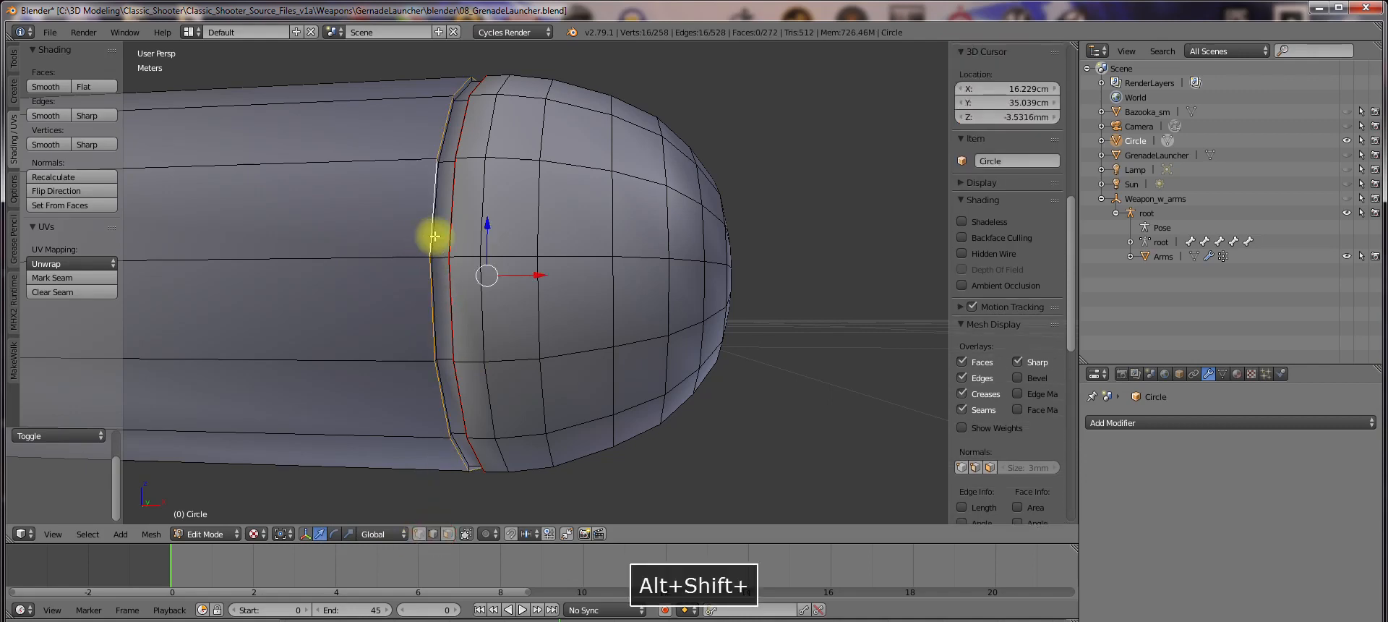
{"action": "middle_click_drag", "start_coordinate": [518, 248], "coordinate": [632, 242], "text": "shift"}
{"action": "left_click", "coordinate": [683, 192], "text": "alt+shift"}
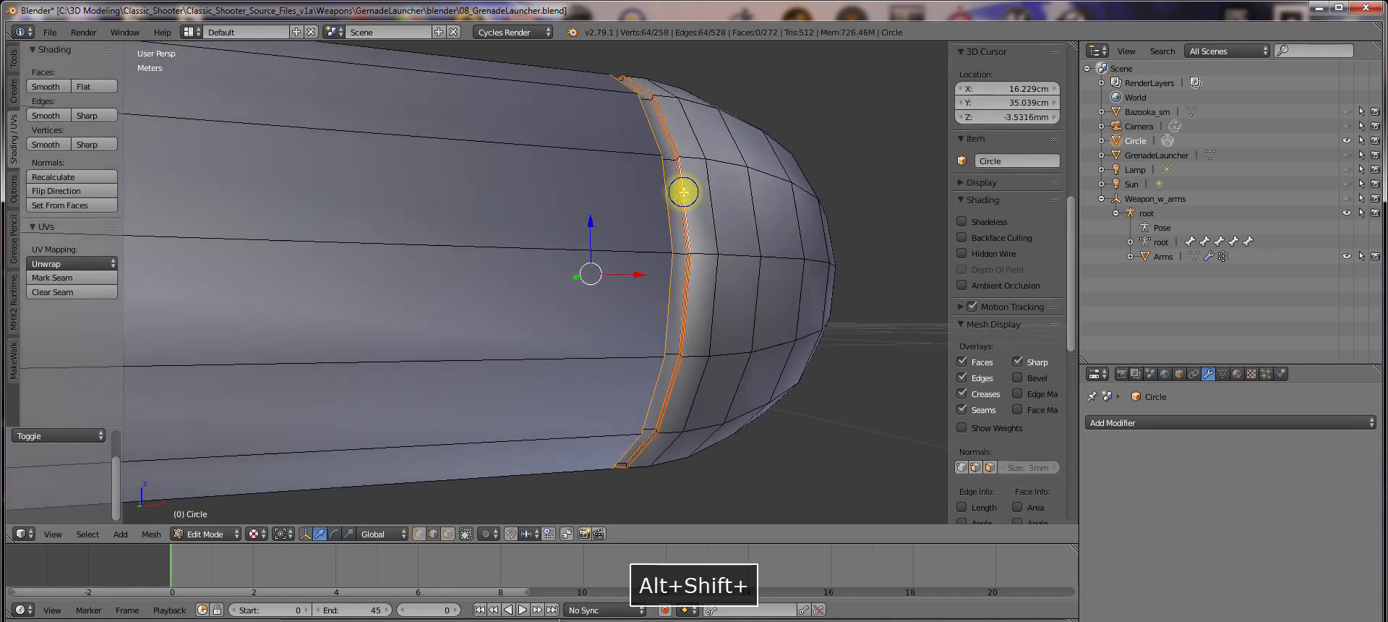
{"action": "left_click", "coordinate": [90, 116]}
Enable Auto Smooth on the grenade mesh with an angle of 180°
{"action": "key", "text": "Tab"}
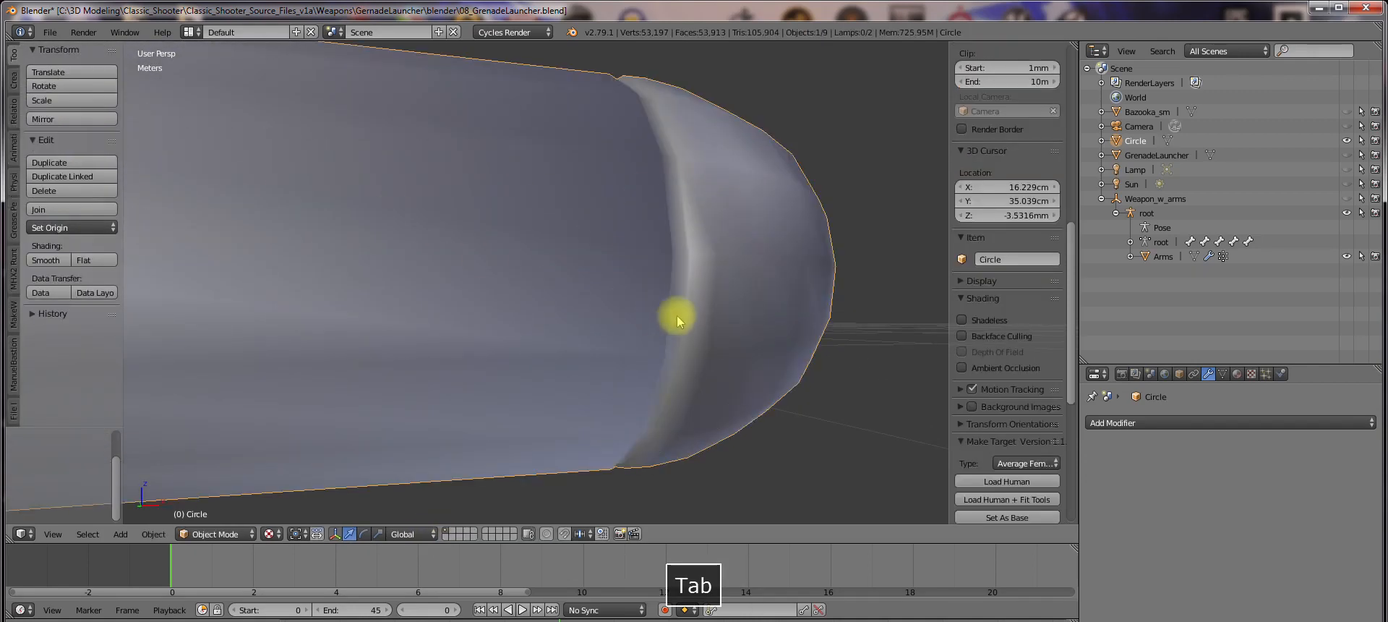
{"action": "scroll", "coordinate": [672, 313], "scroll_direction": "down", "scroll_amount": 4}
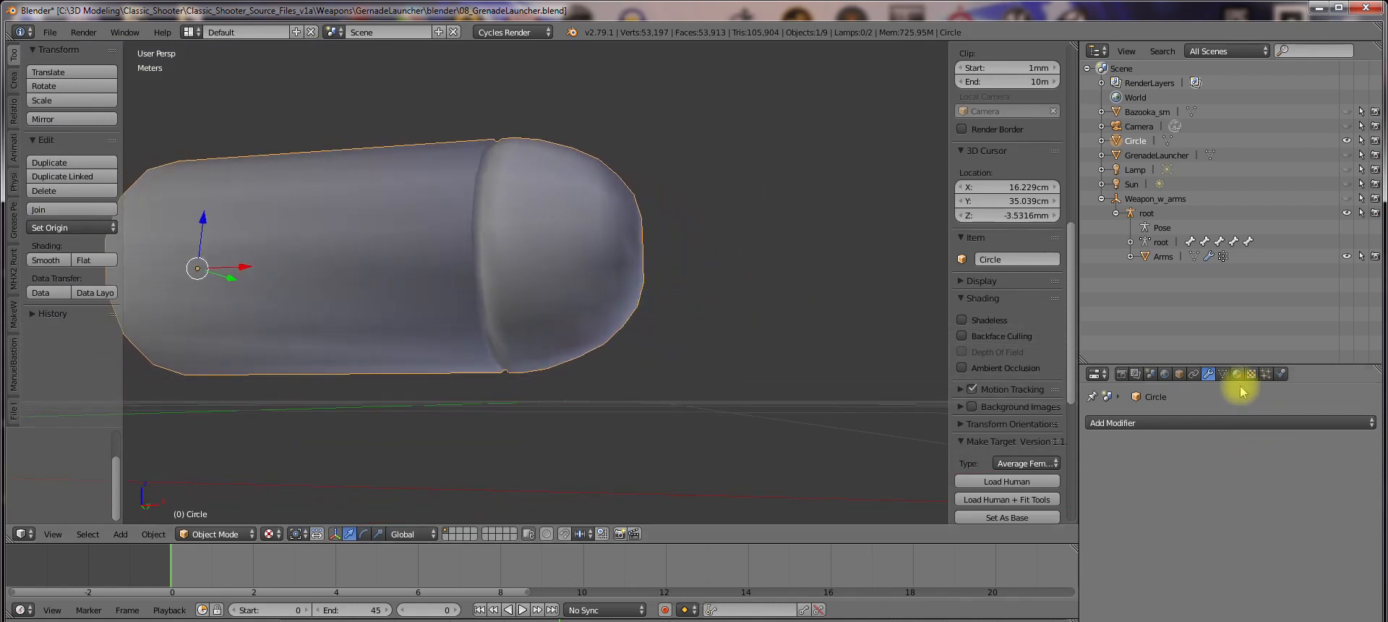
{"action": "left_click", "coordinate": [1222, 374]}
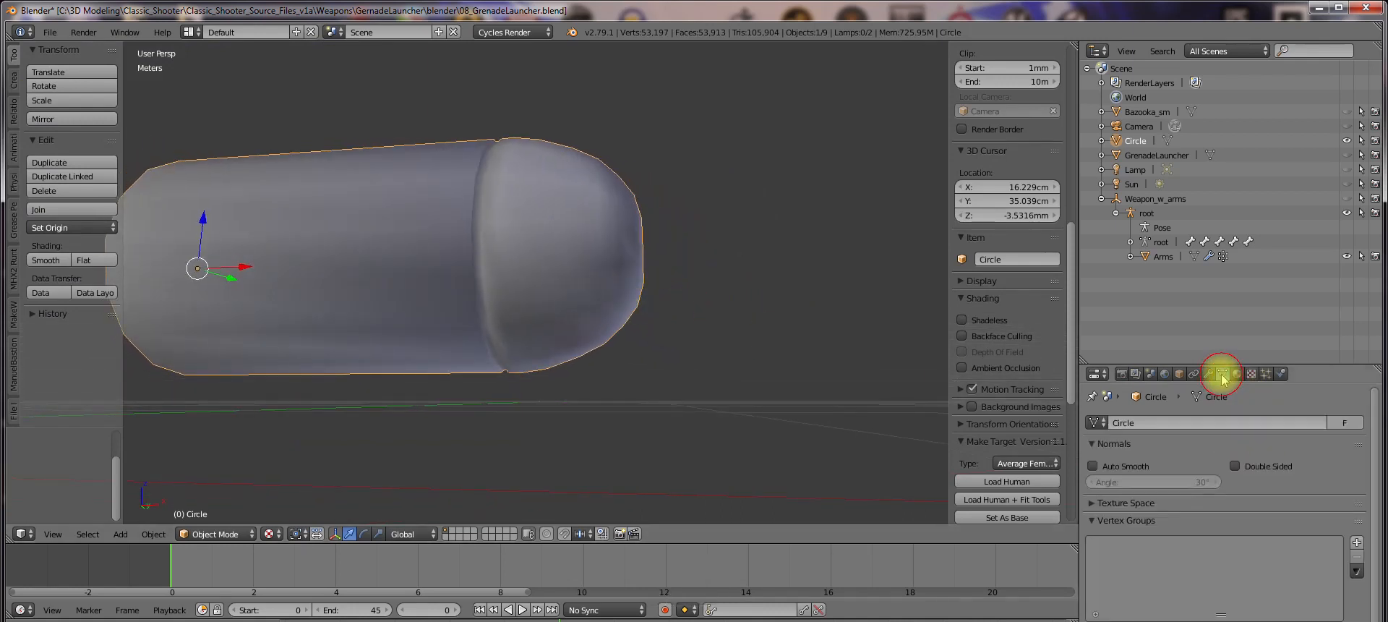
{"action": "left_click", "coordinate": [1133, 468]}
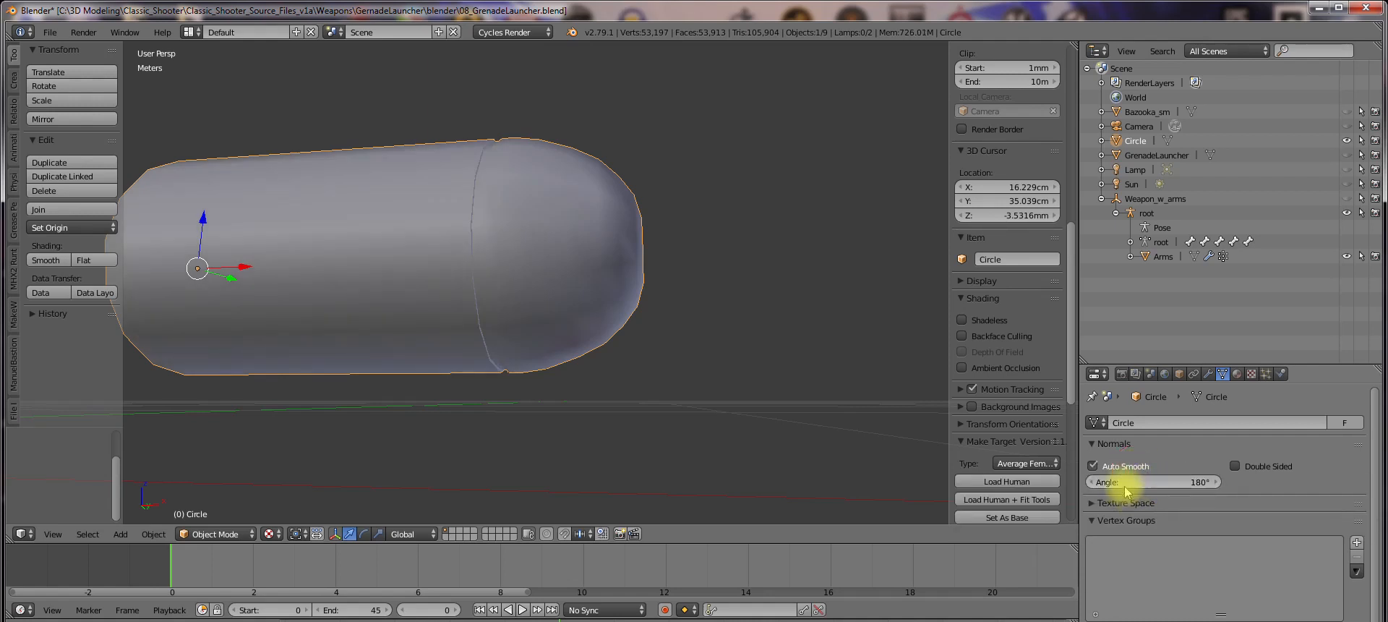
Select the nose tip vertex, grow the selection by one ring, and move it outward along X by about 0.5 mm
{"action": "middle_click_drag", "start_coordinate": [519, 268], "coordinate": [623, 363]}
{"action": "middle_click_drag", "start_coordinate": [588, 285], "coordinate": [574, 328], "text": "shift"}
{"action": "key", "text": "Tab"}
{"action": "left_click", "coordinate": [716, 359]}
{"action": "scroll", "coordinate": [673, 373], "scroll_direction": "up", "scroll_amount": 3}
{"action": "key", "text": "a"}
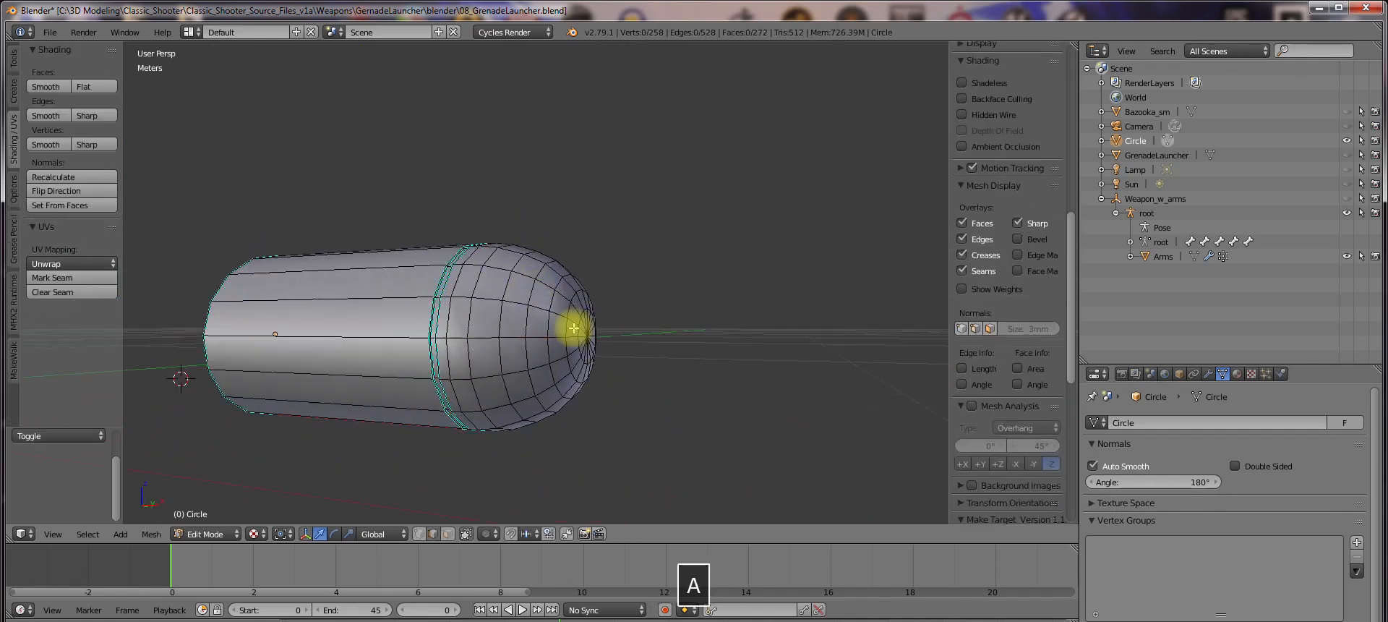
{"action": "scroll", "coordinate": [571, 353], "scroll_direction": "up", "scroll_amount": 4}
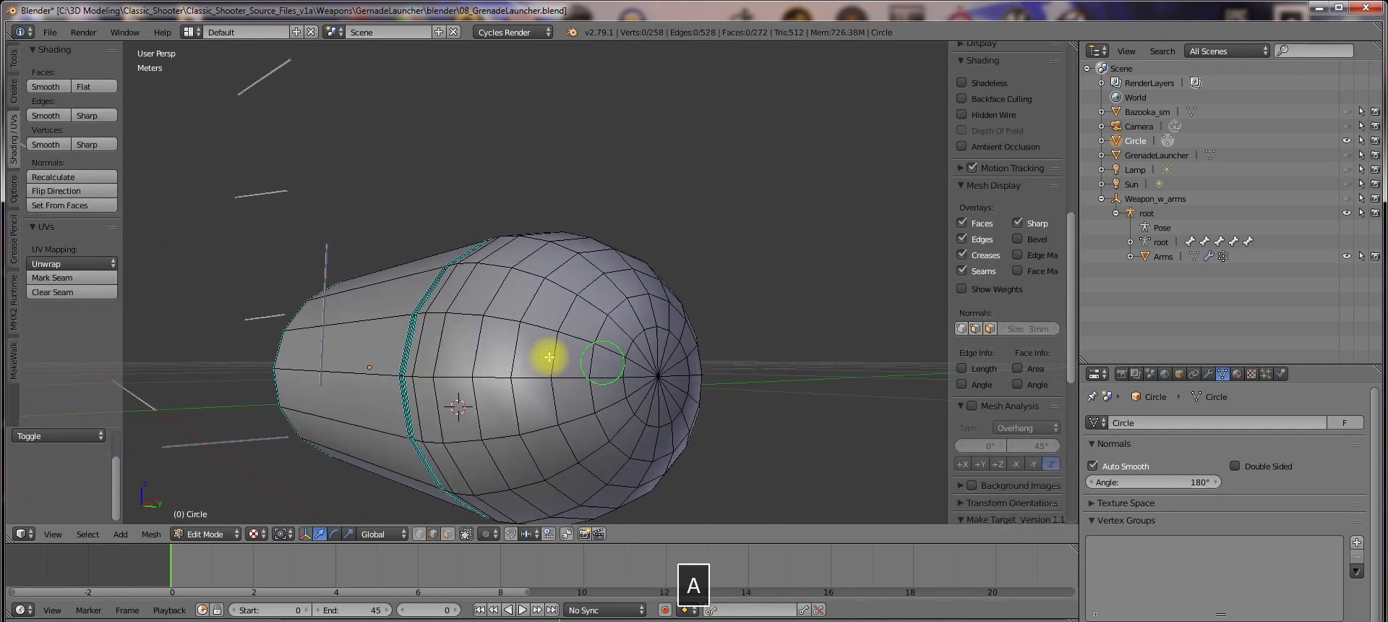
{"action": "right_click", "coordinate": [657, 375]}
{"action": "key", "text": "ctrl+KP_Add"}
{"action": "middle_click_drag", "start_coordinate": [748, 389], "coordinate": [839, 393]}
{"action": "left_click_drag", "start_coordinate": [615, 351], "coordinate": [626, 355]}
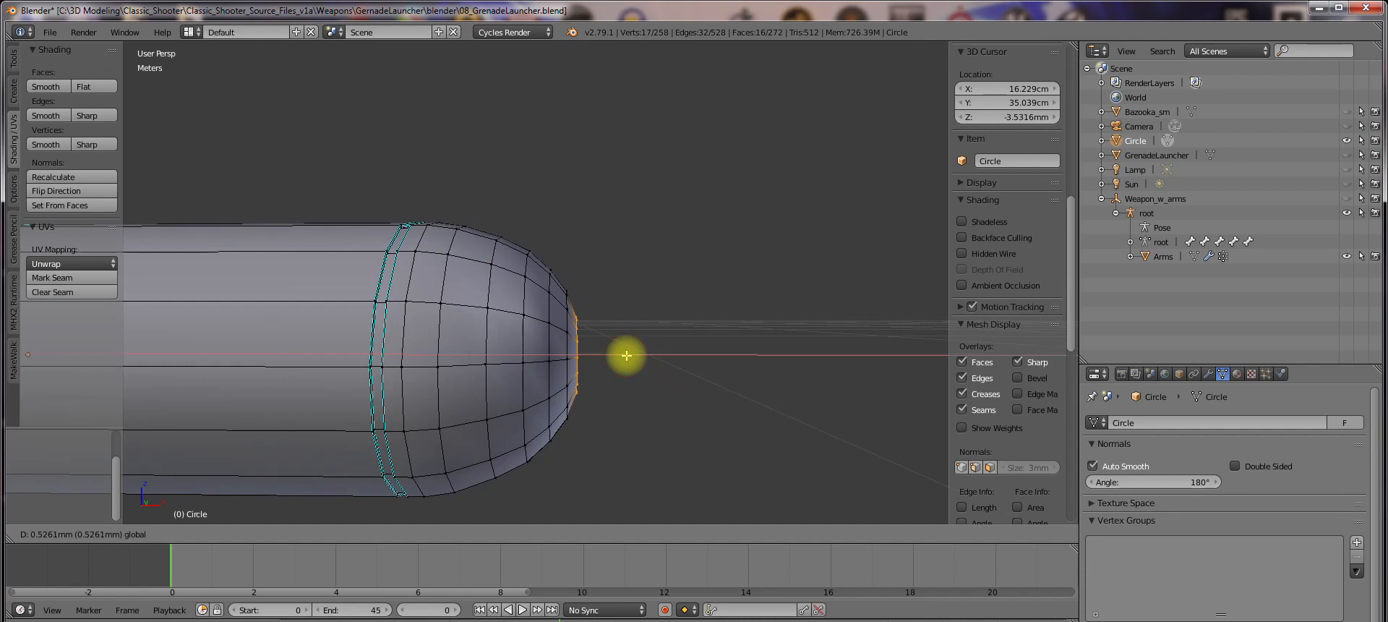
Select only the nose's tip vertex and move it 0.531 mm outward along X
{"action": "scroll", "coordinate": [747, 372], "scroll_direction": "down", "scroll_amount": 3}
{"action": "key", "text": "Tab"}
{"action": "middle_click_drag", "start_coordinate": [678, 379], "coordinate": [595, 374]}
{"action": "key", "text": "Tab"}
{"action": "scroll", "coordinate": [678, 380], "scroll_direction": "up", "scroll_amount": 2}
{"action": "key", "text": "a"}
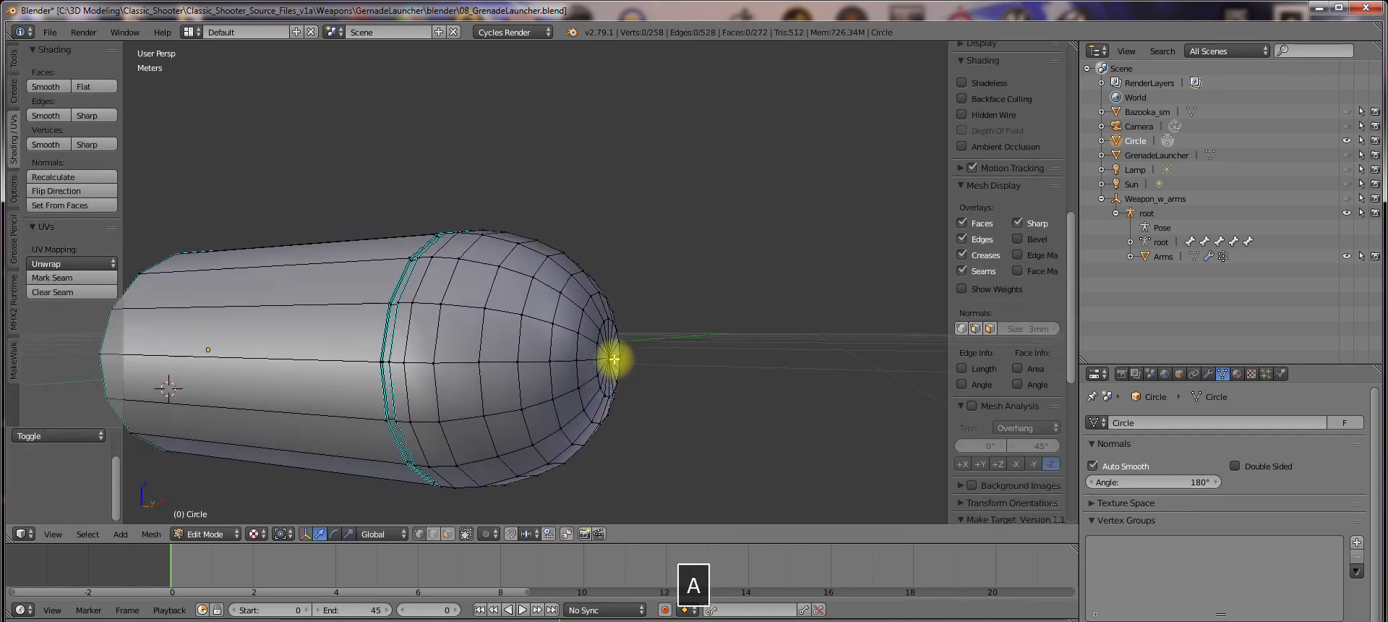
{"action": "right_click", "coordinate": [614, 359]}
{"action": "left_click_drag", "start_coordinate": [662, 363], "coordinate": [660, 359]}
{"action": "scroll", "coordinate": [713, 372], "scroll_direction": "up", "scroll_amount": 3}
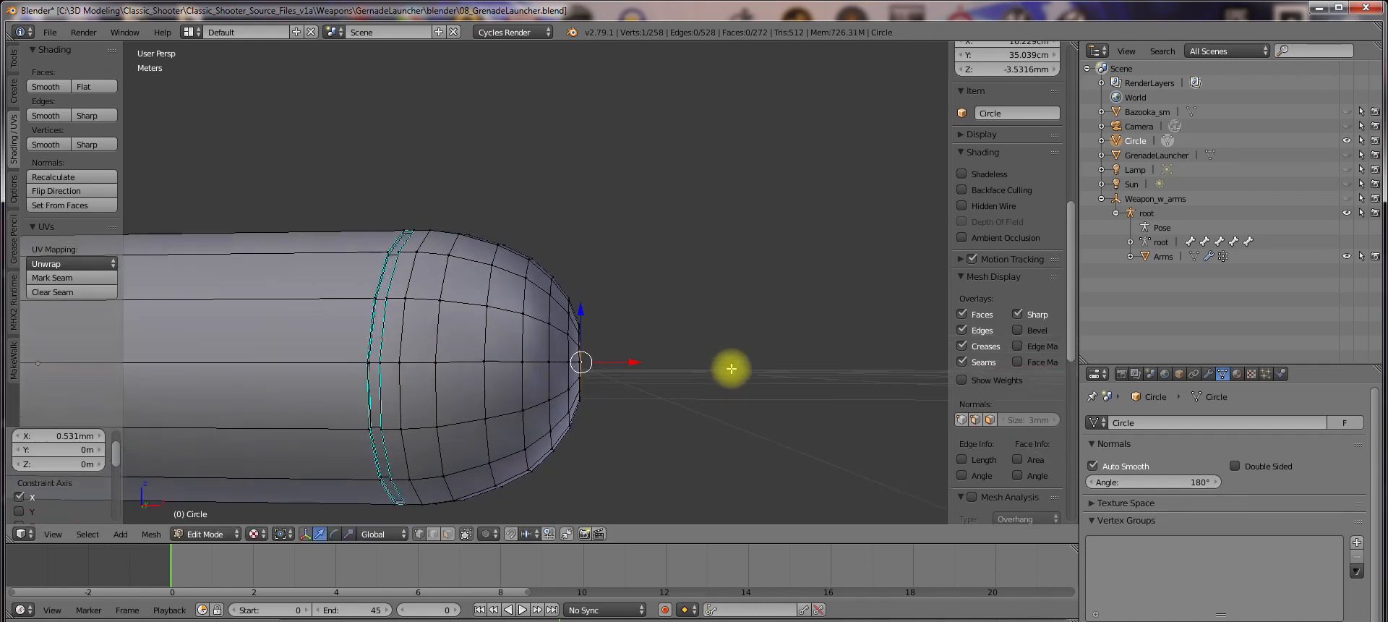
Examine the grenade's rounded nose and shading from several sides in Object Mode and Edit Mode
{"action": "key", "text": "Tab"}
{"action": "left_click", "coordinate": [647, 367]}
{"action": "middle_click_drag", "start_coordinate": [648, 381], "coordinate": [385, 413]}
{"action": "scroll", "coordinate": [600, 406], "scroll_direction": "down", "scroll_amount": 2}
{"action": "key", "text": "Tab"}
{"action": "left_click", "coordinate": [552, 403]}
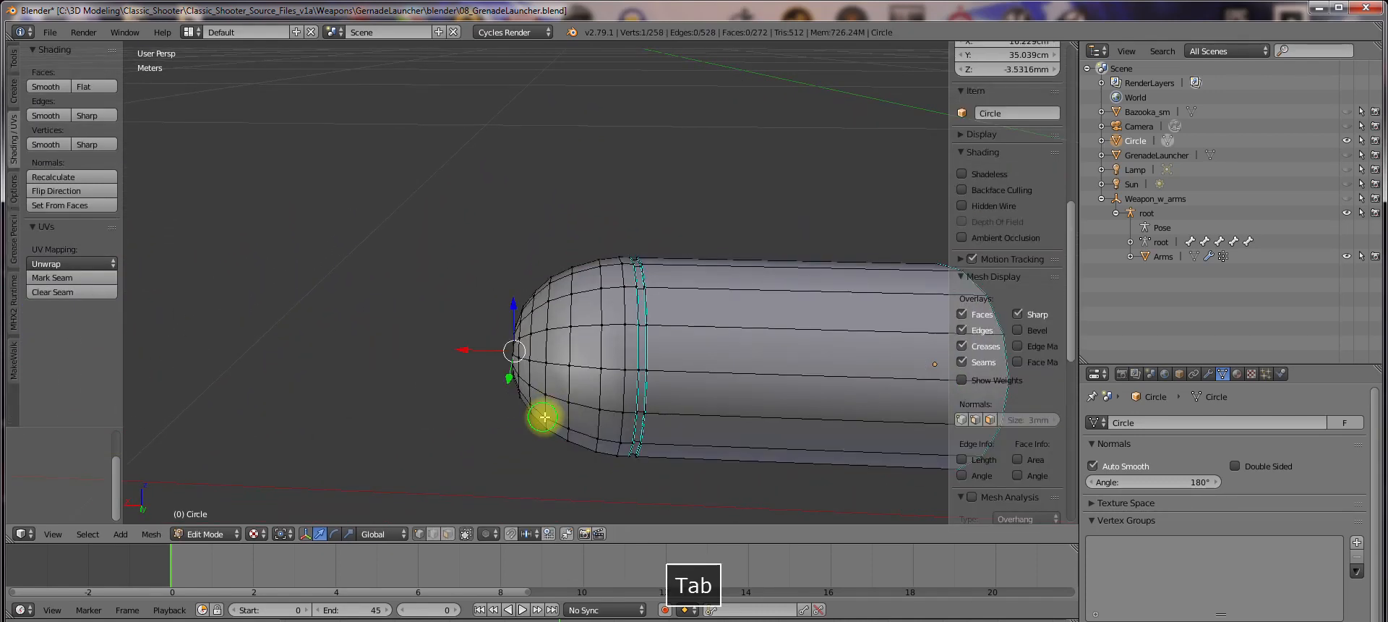
{"action": "middle_click_drag", "start_coordinate": [546, 413], "coordinate": [707, 428]}
{"action": "key", "text": "Tab"}
{"action": "left_click", "coordinate": [567, 430]}
{"action": "middle_click_drag", "start_coordinate": [567, 430], "coordinate": [735, 405]}
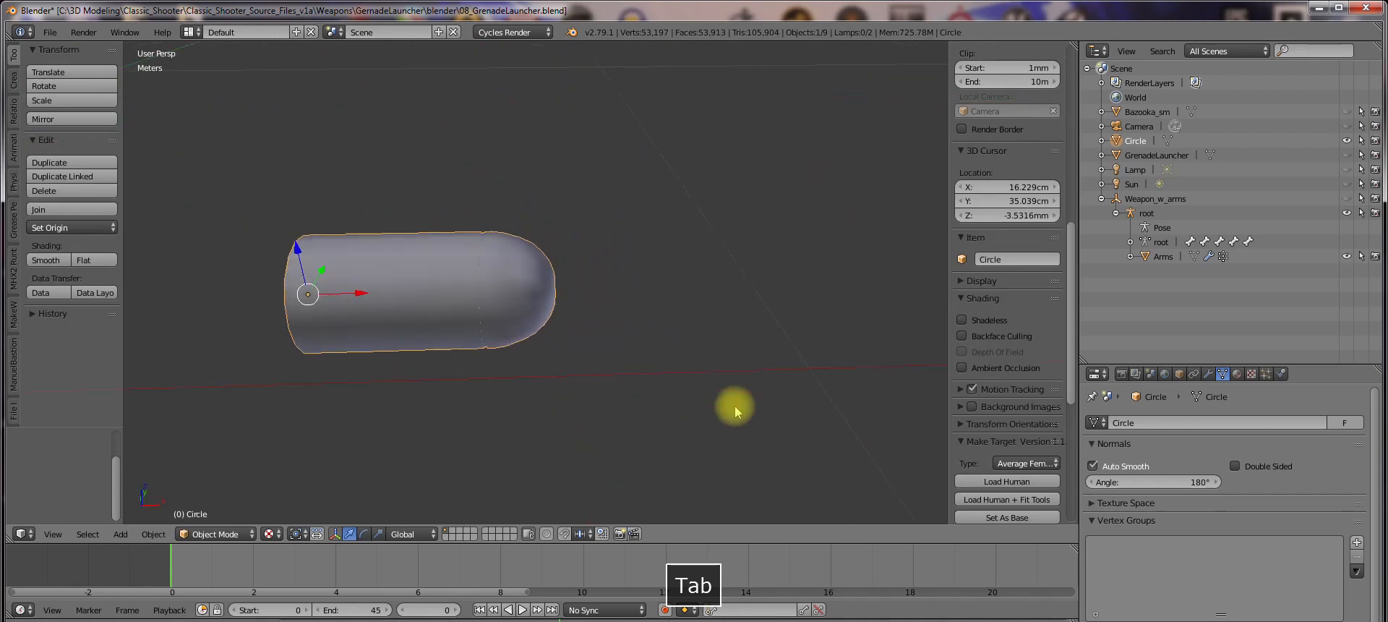
{"action": "middle_click_drag", "start_coordinate": [566, 376], "coordinate": [692, 400], "text": "shift"}
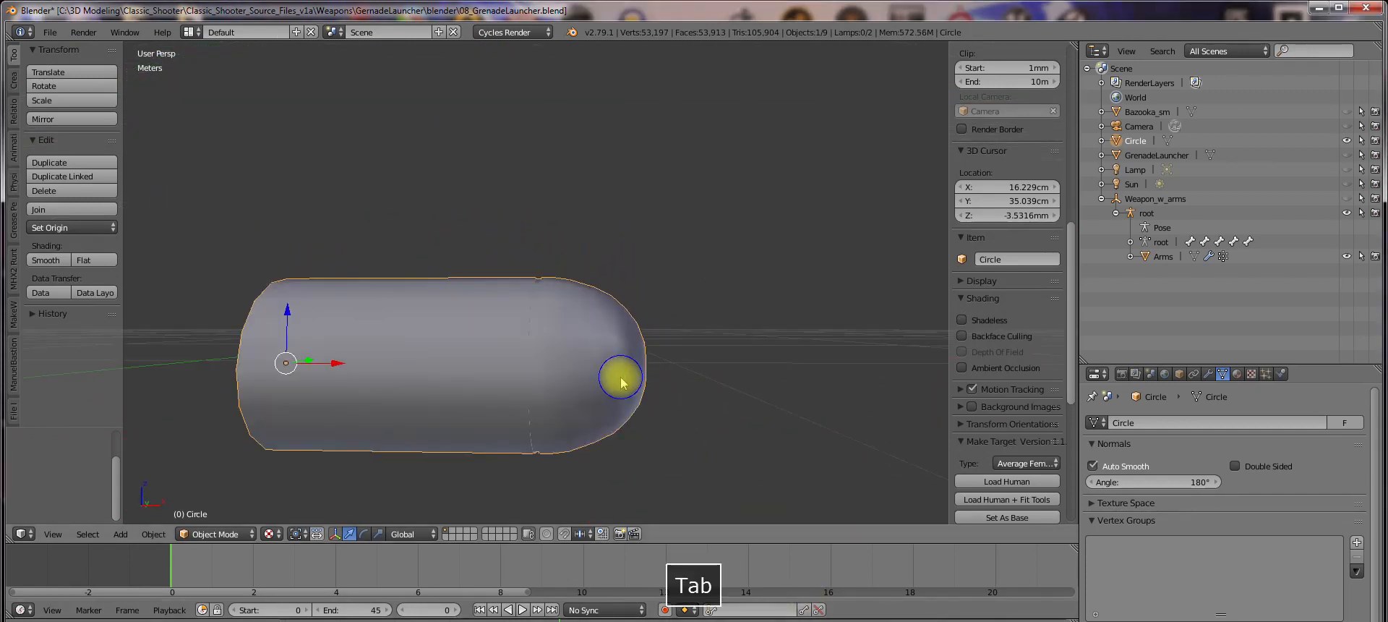
Select the nose tip vertex in Edit Mode and grow the selection until it covers the whole rounded nose
{"action": "key", "text": "Tab"}
{"action": "left_click", "coordinate": [732, 381]}
{"action": "scroll", "coordinate": [684, 376], "scroll_direction": "up", "scroll_amount": 2}
{"action": "key", "text": "a"}
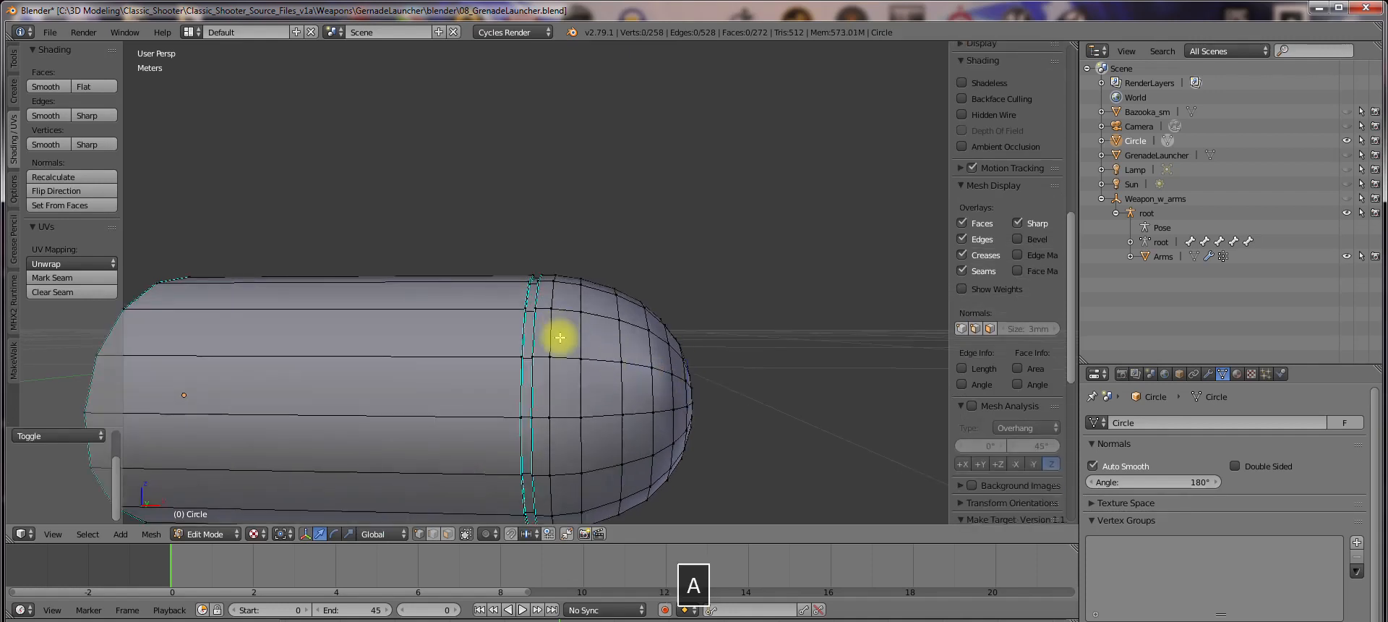
{"action": "right_click", "coordinate": [535, 308], "text": "alt+shift"}
{"action": "middle_click_drag", "start_coordinate": [598, 369], "coordinate": [541, 299], "text": "shift"}
{"action": "key", "text": "a"}
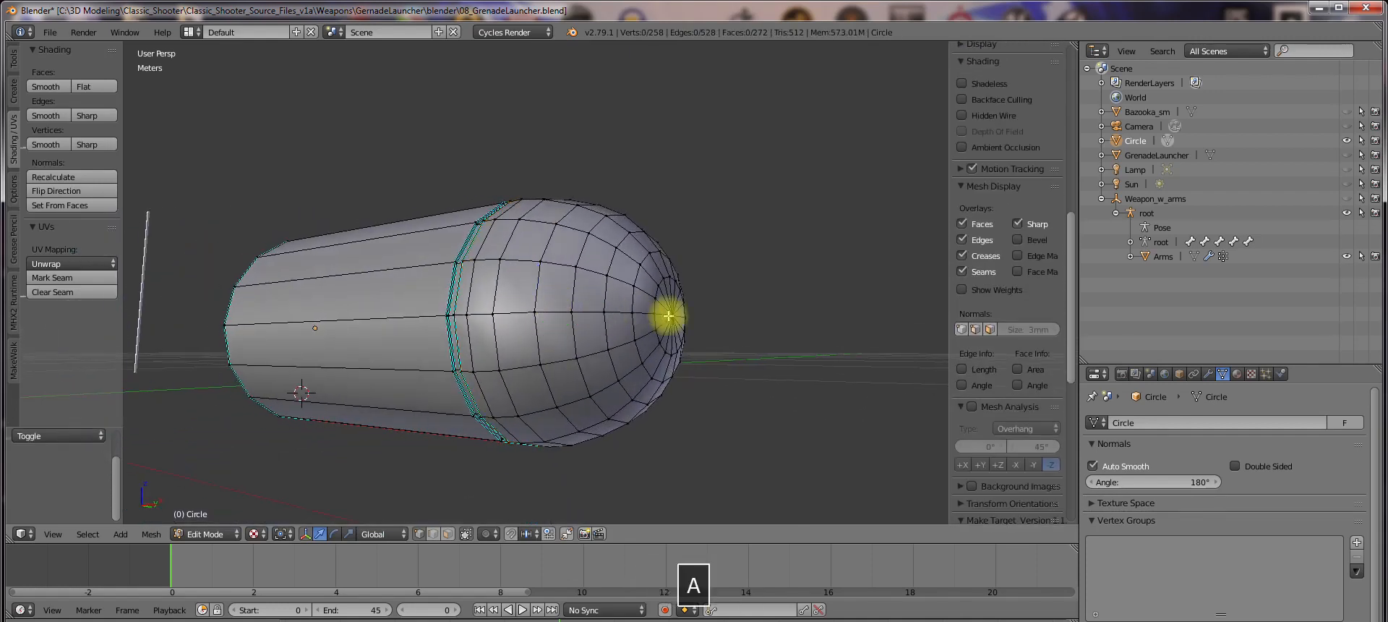
{"action": "right_click", "coordinate": [669, 314]}
{"action": "middle_click_drag", "start_coordinate": [747, 358], "coordinate": [728, 386]}
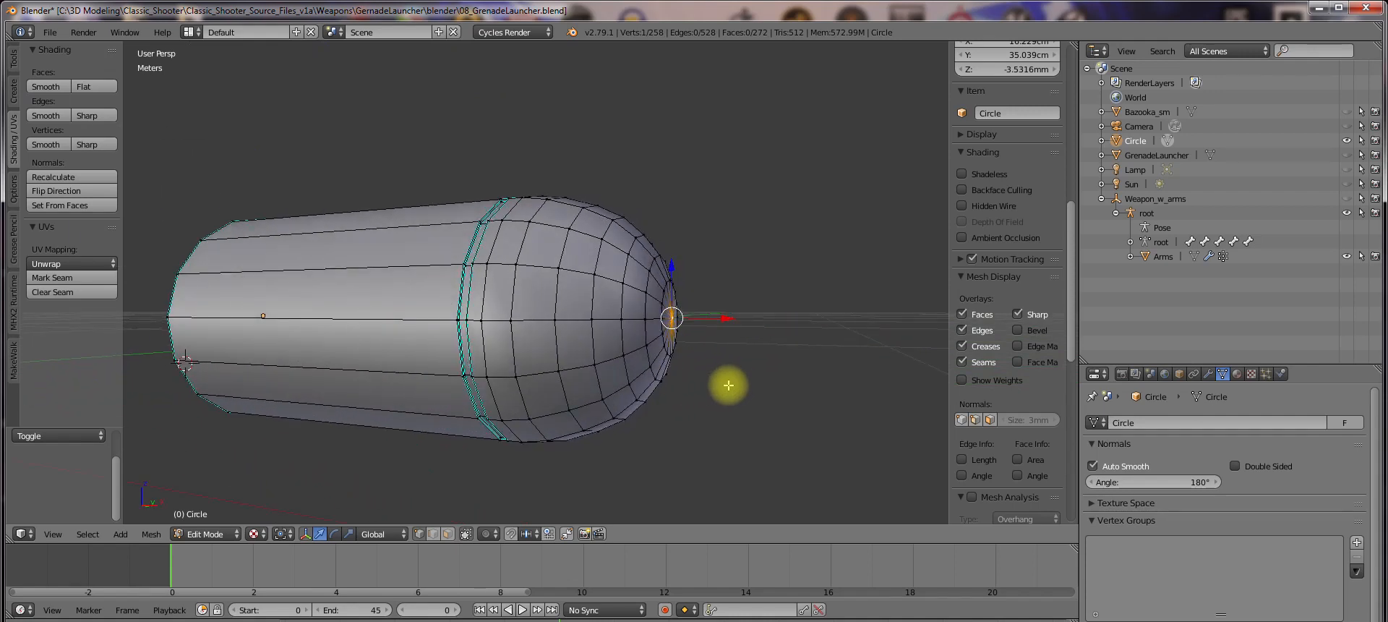
{"action": "key", "text": "ctrl+KP_Add"}
{"action": "key", "text": "ctrl+KP_Add"}
{"action": "key", "text": "ctrl+KP_Add"}
{"action": "key", "text": "ctrl+KP_Add"}
{"action": "key", "text": "ctrl+KP_Add"}
{"action": "key", "text": "ctrl+KP_Add"}
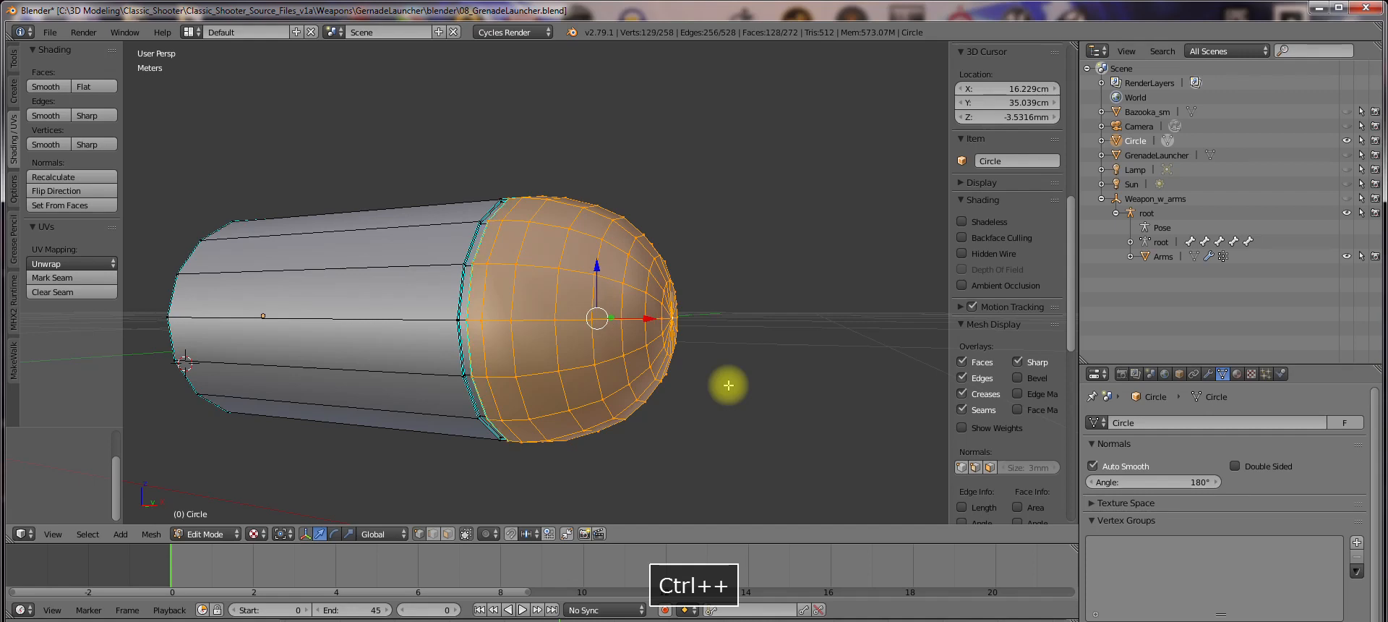
Set the pivot point to Active Element for the selected nose
{"action": "middle_click_drag", "start_coordinate": [676, 385], "coordinate": [692, 388]}
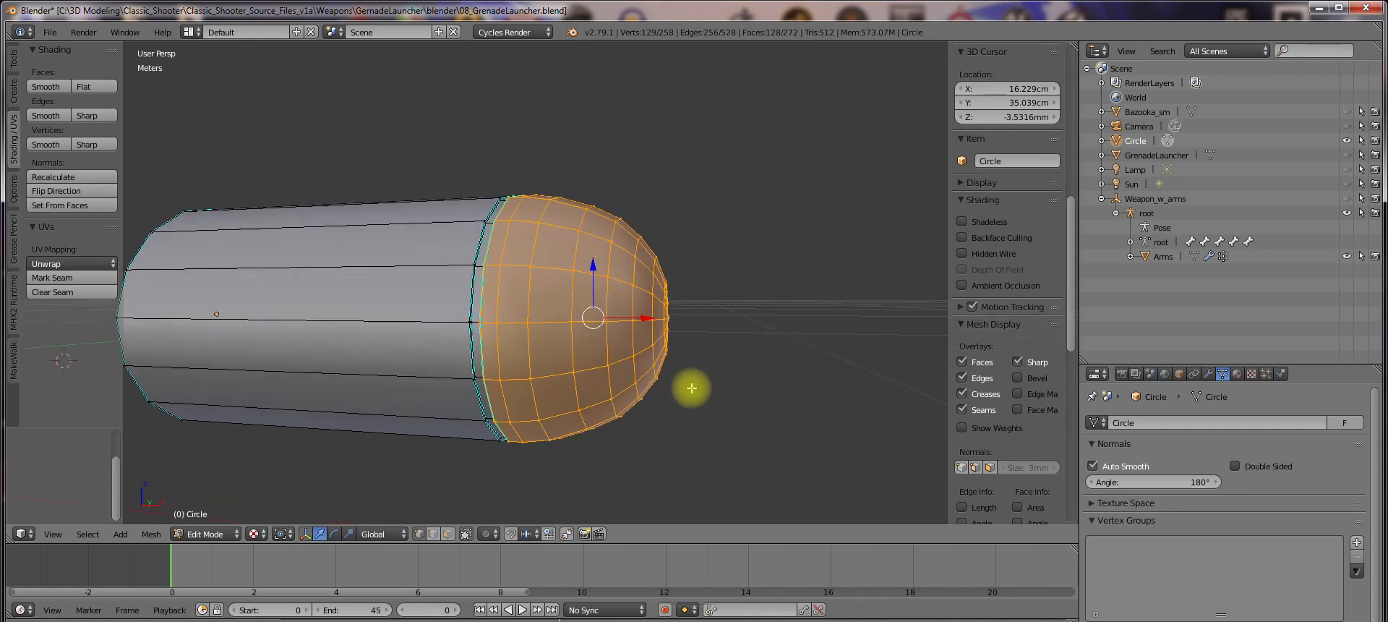
{"action": "left_click", "coordinate": [283, 535]}
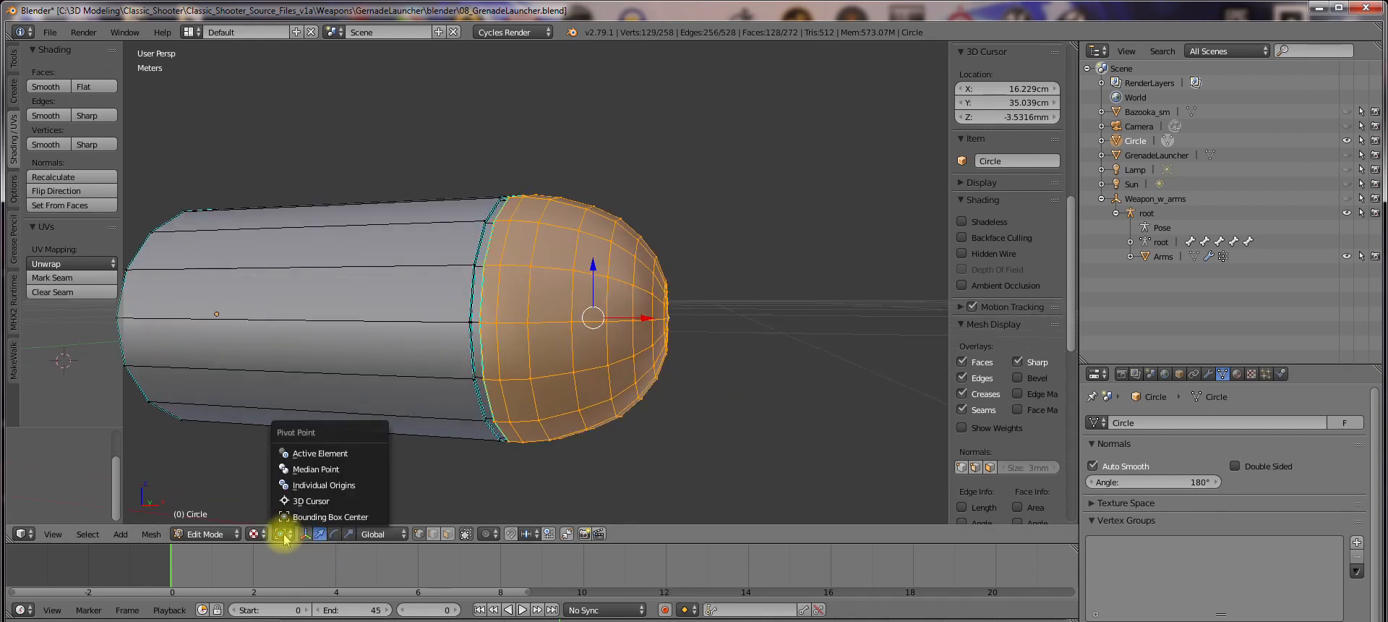
{"action": "left_click", "coordinate": [319, 454]}
{"action": "middle_click_drag", "start_coordinate": [624, 394], "coordinate": [651, 388]}
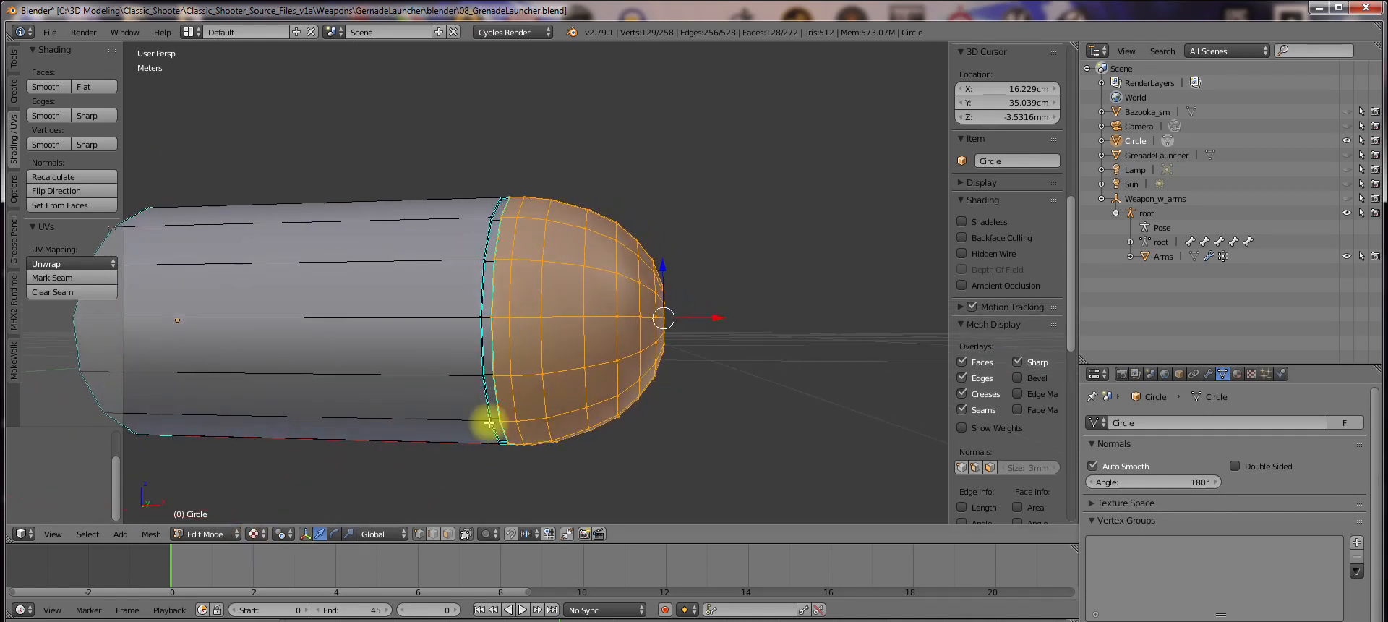
Select only the edge loop at the base of the nose and snap the 3D cursor to its centre
{"action": "key", "text": "a"}
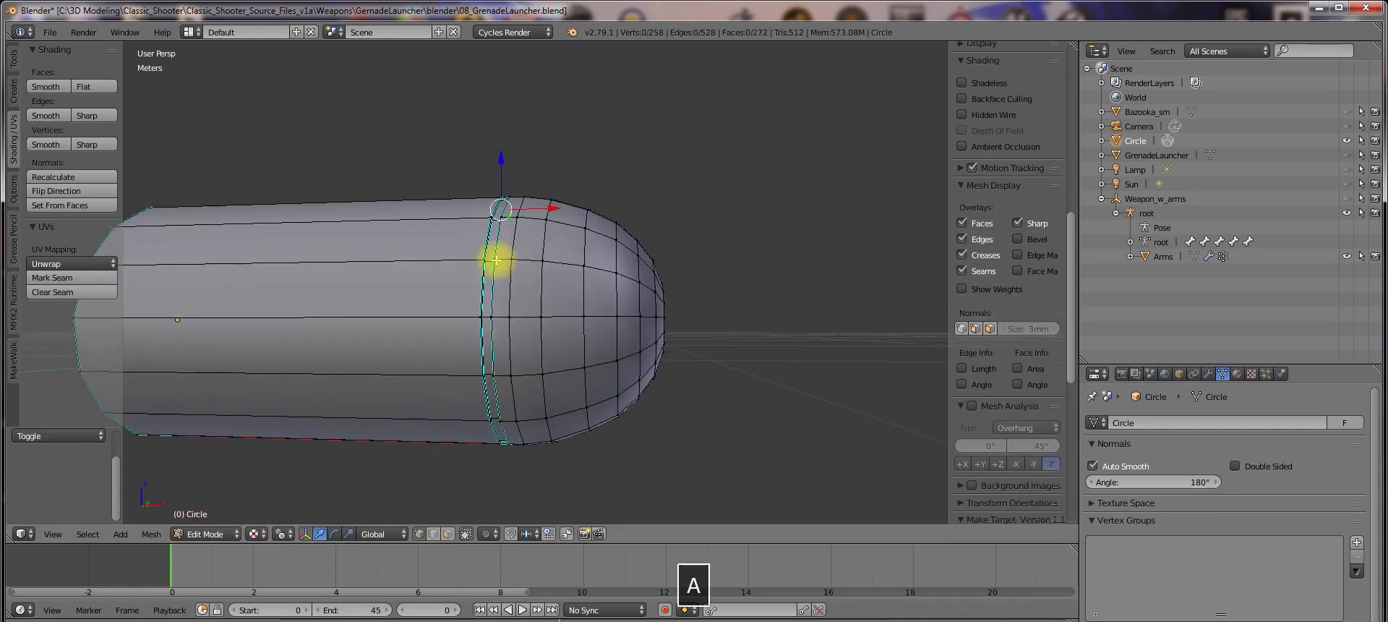
{"action": "left_click", "coordinate": [496, 259], "text": "alt+shift"}
{"action": "middle_click_drag", "start_coordinate": [576, 391], "coordinate": [574, 359]}
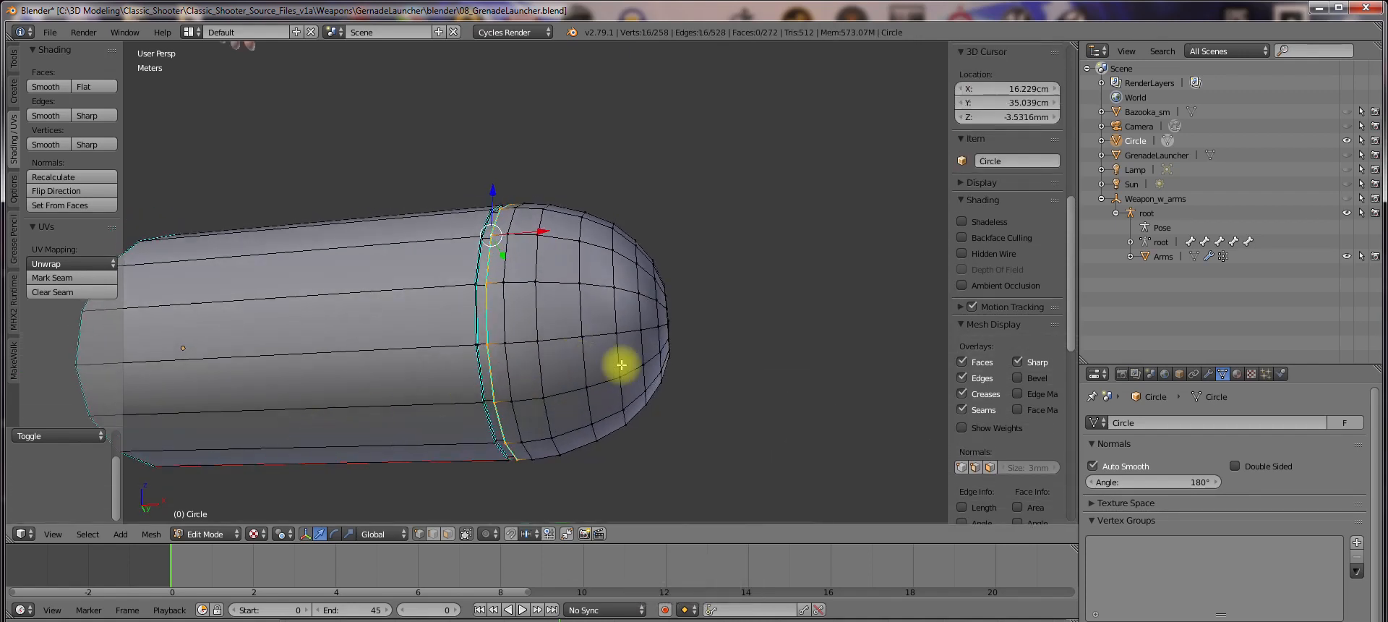
{"action": "key", "text": "shift+s"}
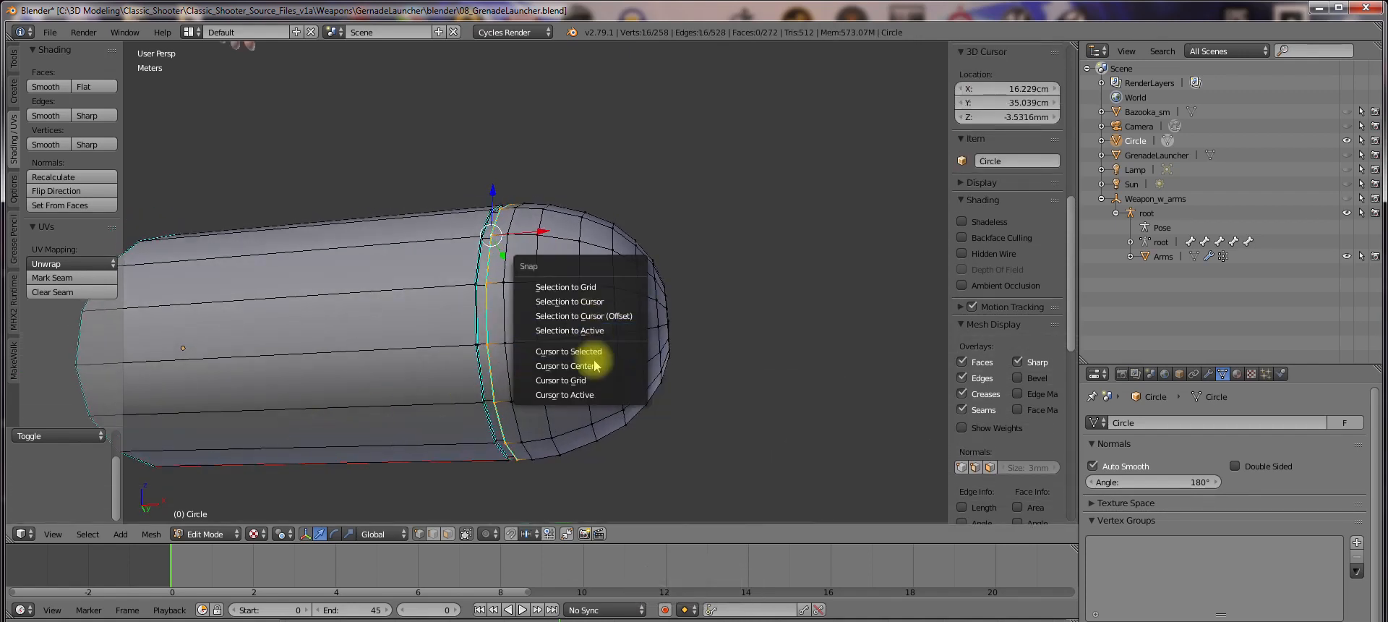
{"action": "left_click", "coordinate": [602, 351]}
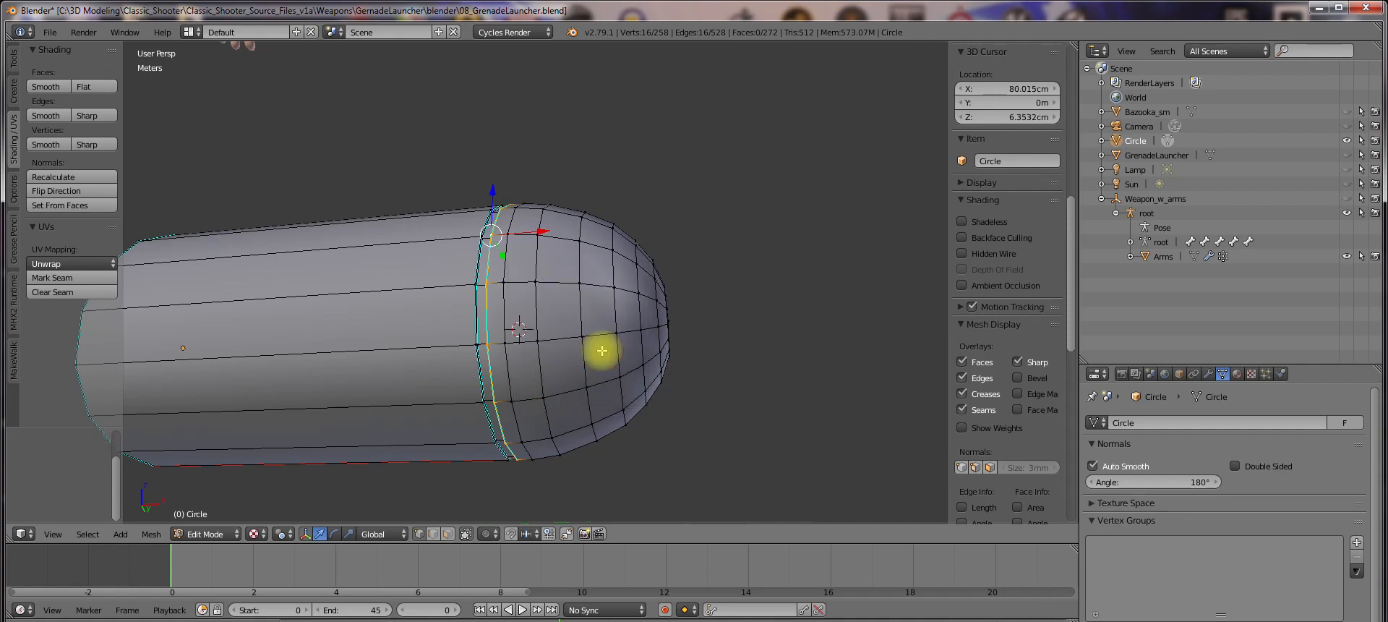
{"action": "middle_click_drag", "start_coordinate": [598, 347], "coordinate": [515, 183]}
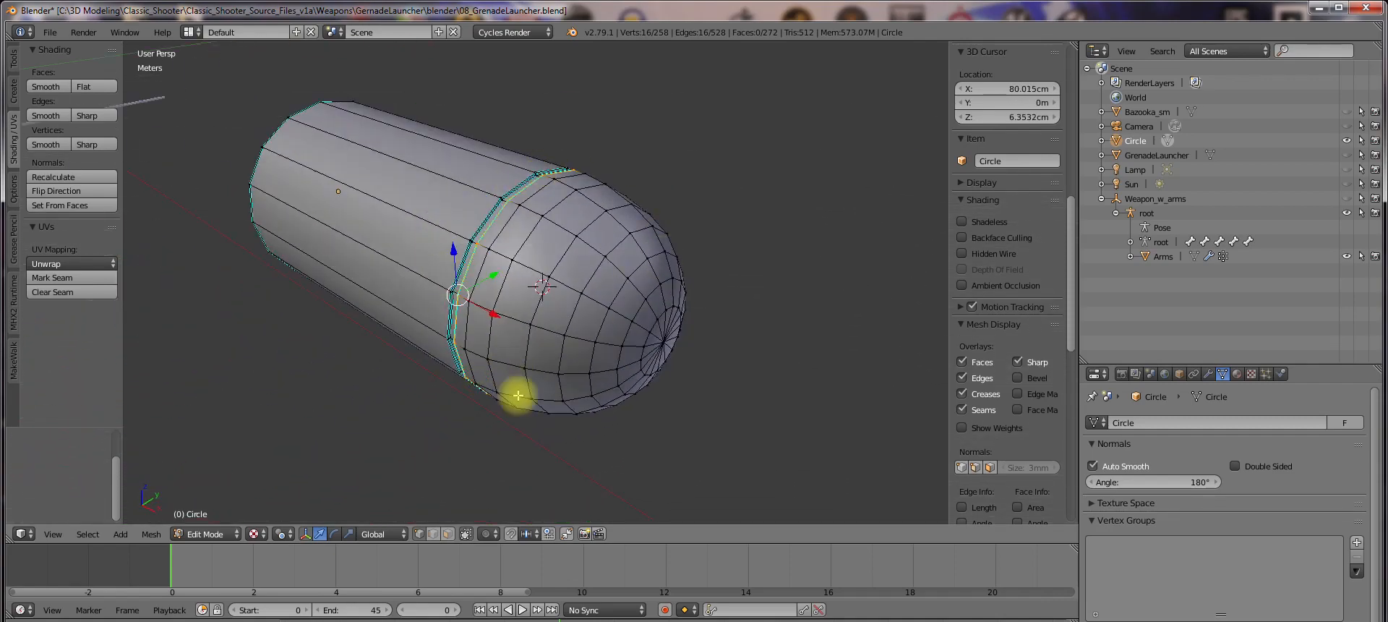
{"action": "middle_click_drag", "start_coordinate": [518, 395], "coordinate": [461, 345]}
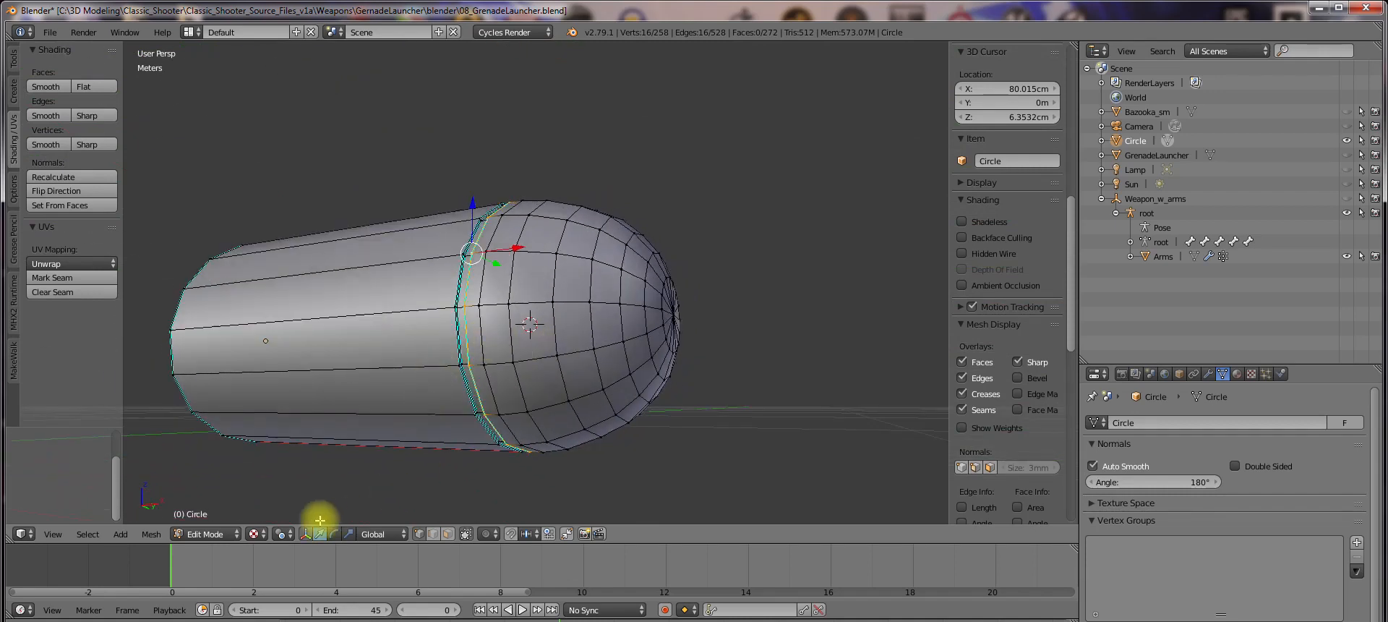
Set the pivot point to 3D Cursor
{"action": "left_click", "coordinate": [285, 534]}
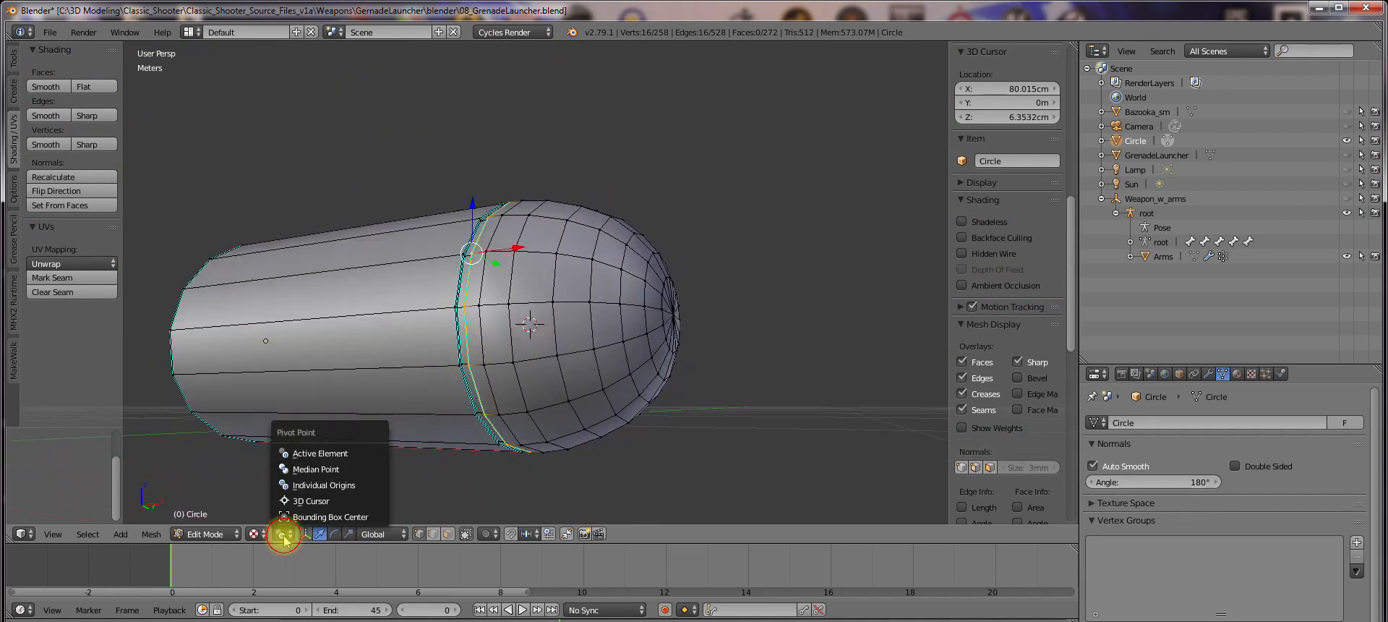
{"action": "left_click", "coordinate": [332, 499]}
{"action": "middle_click_drag", "start_coordinate": [632, 374], "coordinate": [613, 399]}
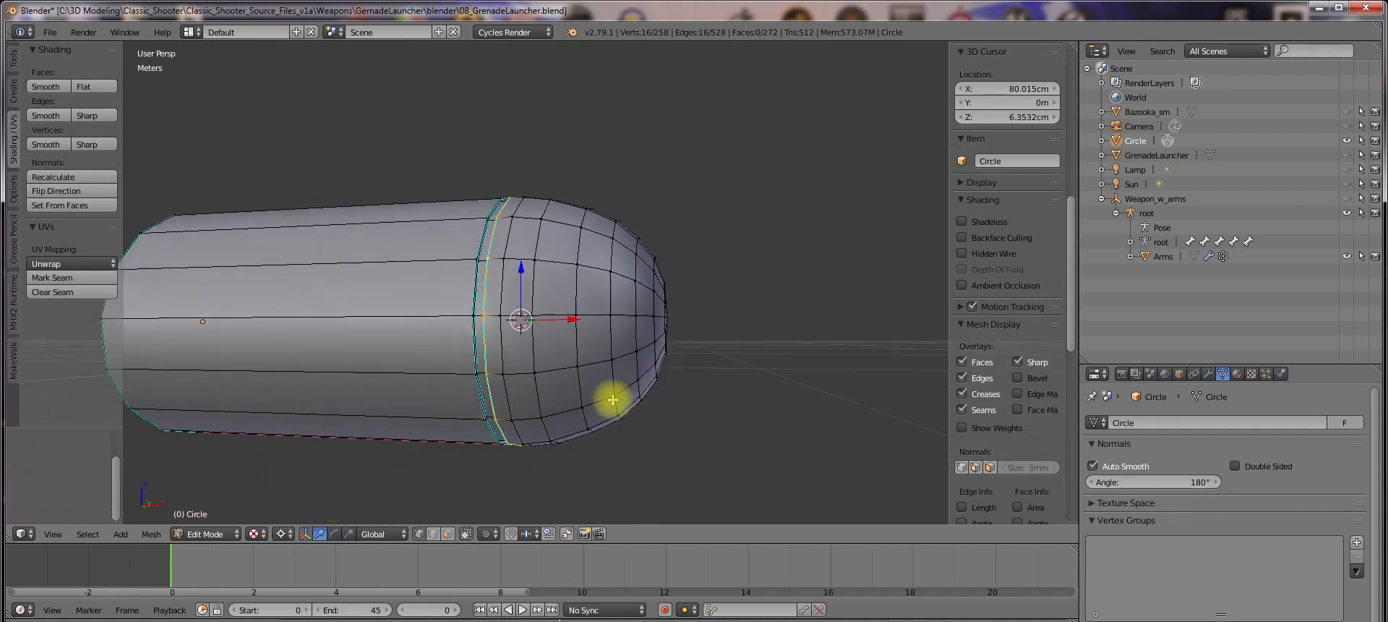
Try scaling the nose's base edge loop along X about the 3D cursor, and undo the scaling
{"action": "left_click_drag", "start_coordinate": [577, 319], "coordinate": [586, 320]}
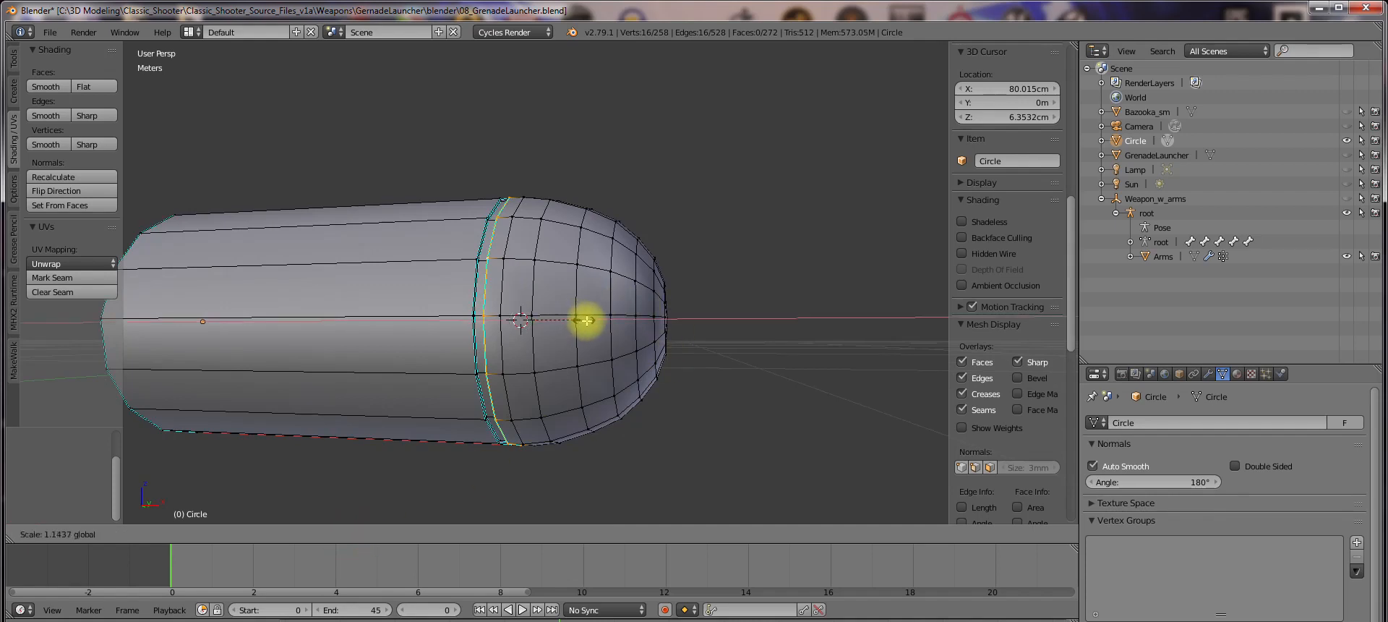
{"action": "left_click", "coordinate": [606, 321]}
{"action": "key", "text": "ctrl+z"}
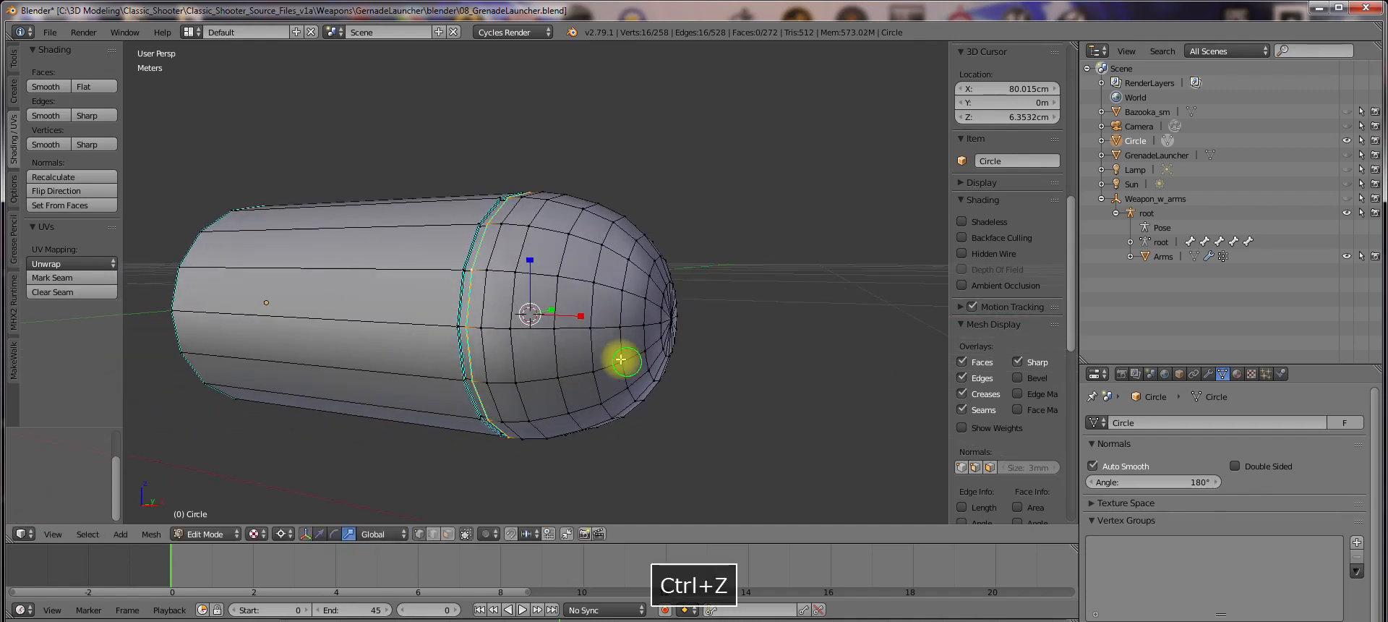
{"action": "middle_click_drag", "start_coordinate": [620, 356], "coordinate": [630, 349]}
Clear the selection, select the nose tip vertex and grow the selection until it covers the whole rounded nose
{"action": "key", "text": "a"}
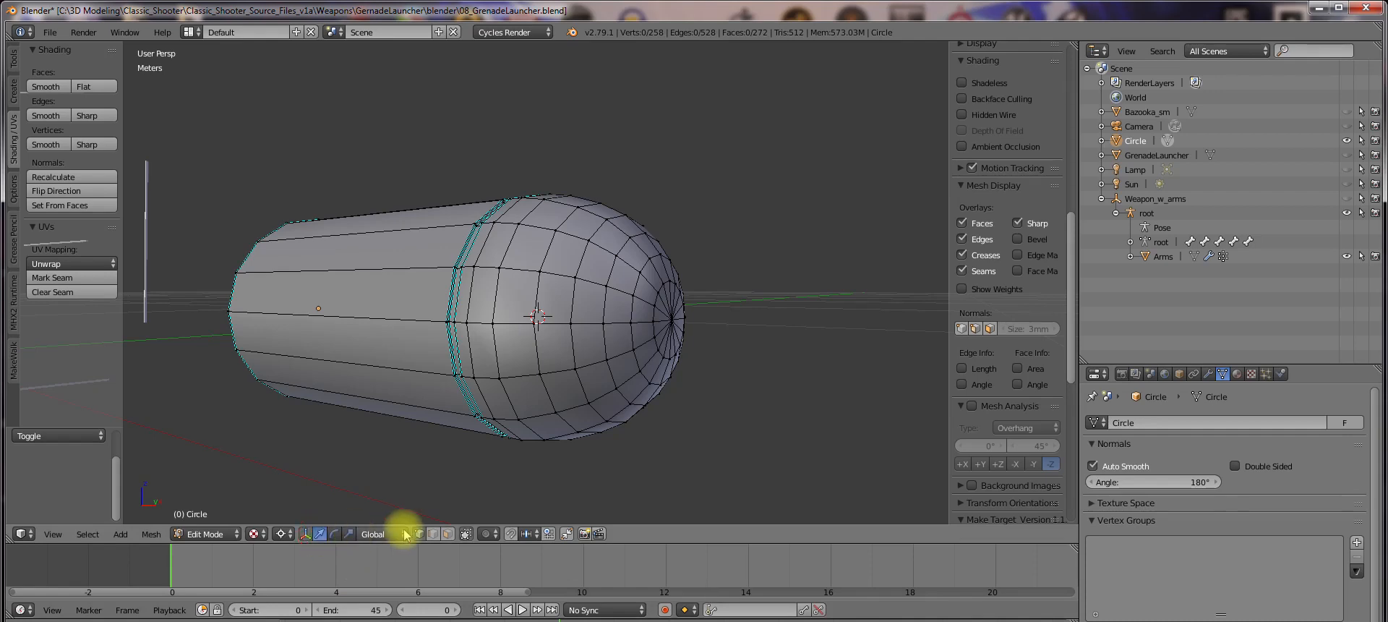
{"action": "left_click", "coordinate": [663, 318]}
{"action": "key", "text": "ctrl+KP_Add"}
{"action": "key", "text": "ctrl+KP_Add"}
{"action": "key", "text": "ctrl+KP_Add"}
{"action": "key", "text": "ctrl+KP_Add"}
{"action": "key", "text": "ctrl+KP_Add"}
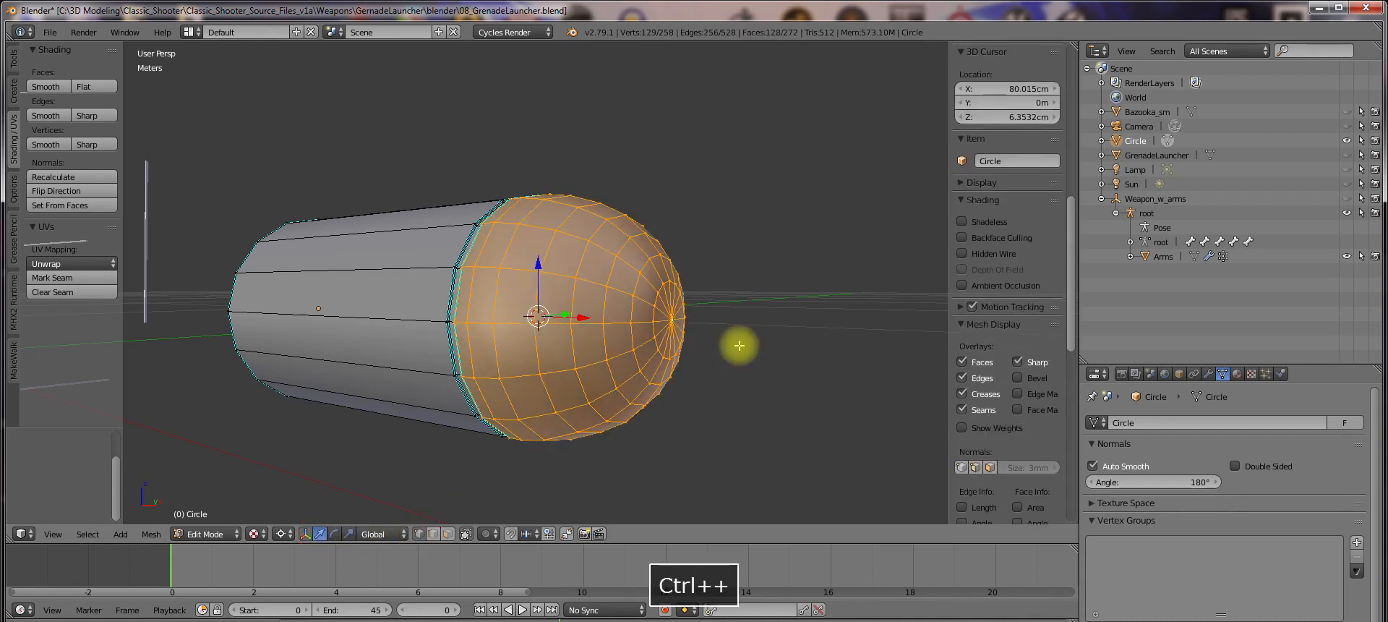
{"action": "middle_click_drag", "start_coordinate": [739, 346], "coordinate": [418, 458]}
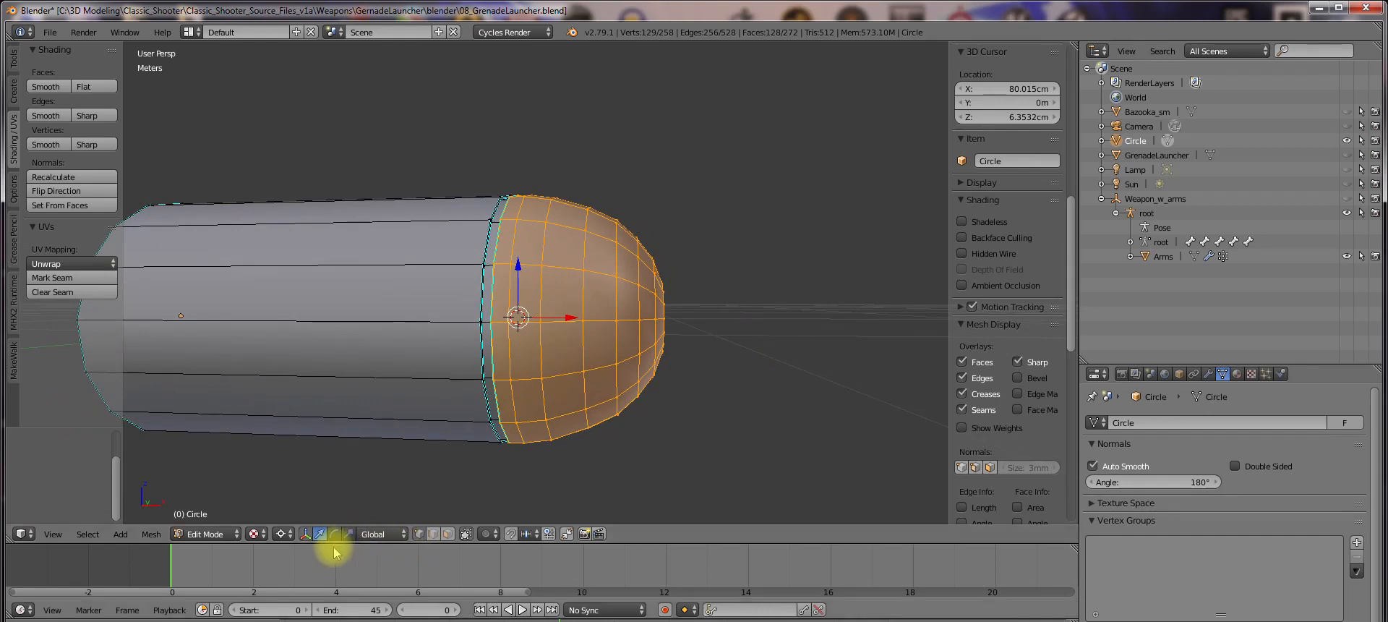
Scale the selected nose by 1.124 along X from the 3D cursor to make it longer
{"action": "key", "text": "s"}
{"action": "key", "text": "x"}
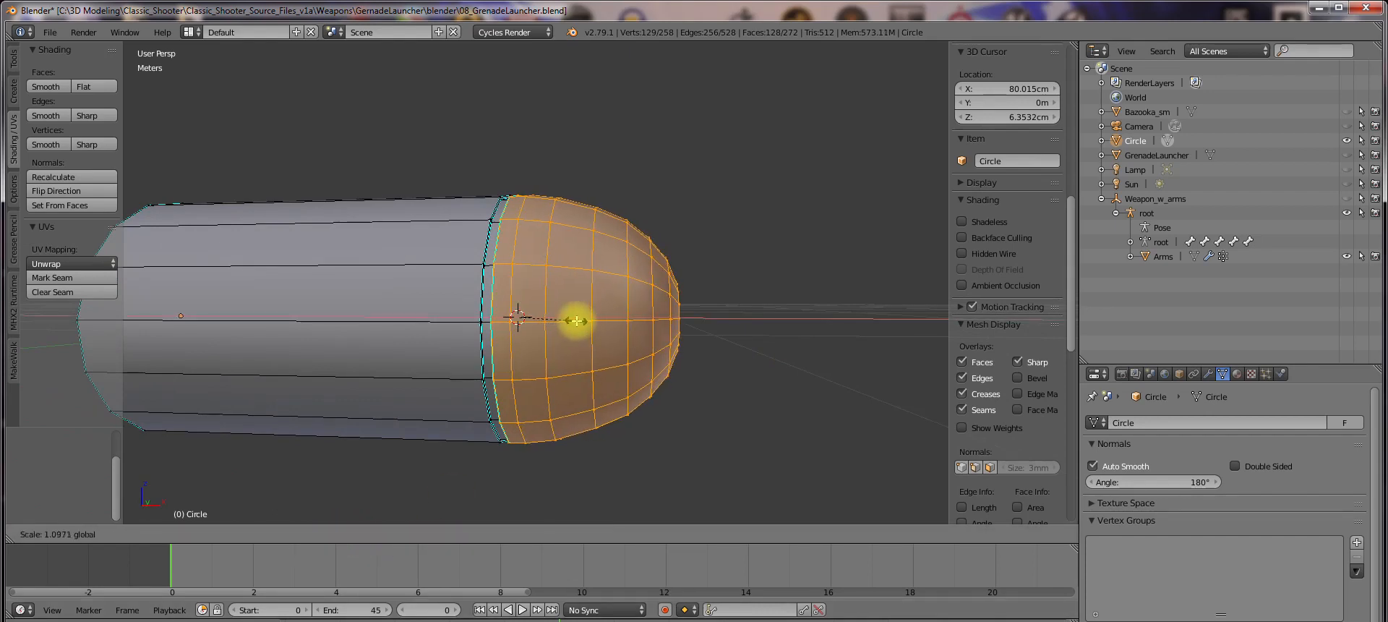
{"action": "left_click", "coordinate": [578, 320]}
{"action": "scroll", "coordinate": [617, 355], "scroll_direction": "down", "scroll_amount": 5}
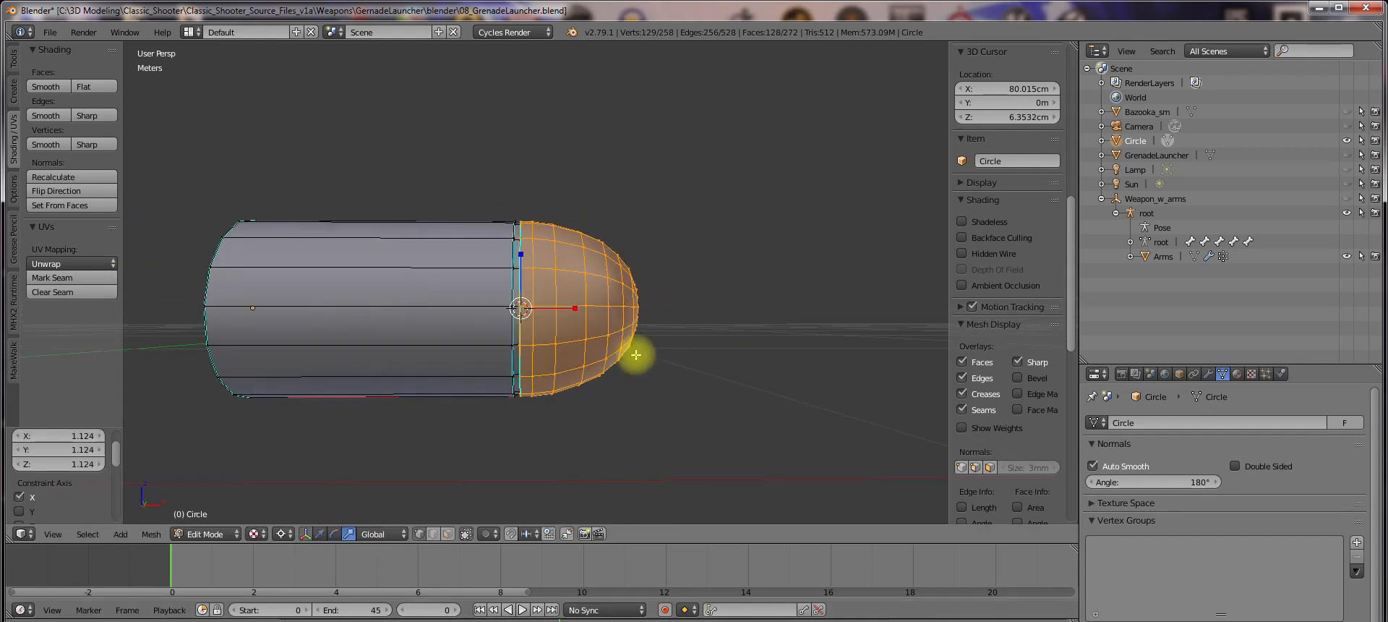
{"action": "scroll", "coordinate": [598, 359], "scroll_direction": "up", "scroll_amount": 1}
{"action": "scroll", "coordinate": [599, 359], "scroll_direction": "down", "scroll_amount": 4}
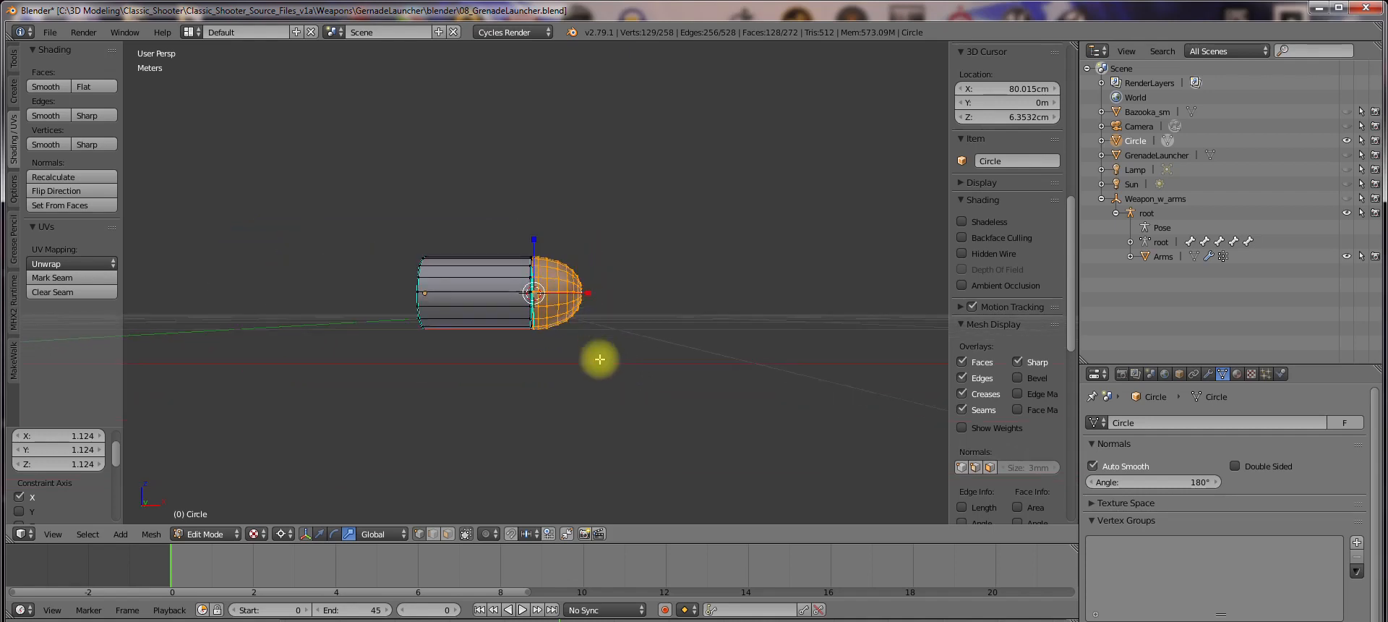
{"action": "scroll", "coordinate": [600, 359], "scroll_direction": "up", "scroll_amount": 2}
{"action": "middle_click_drag", "start_coordinate": [660, 341], "coordinate": [607, 285]}
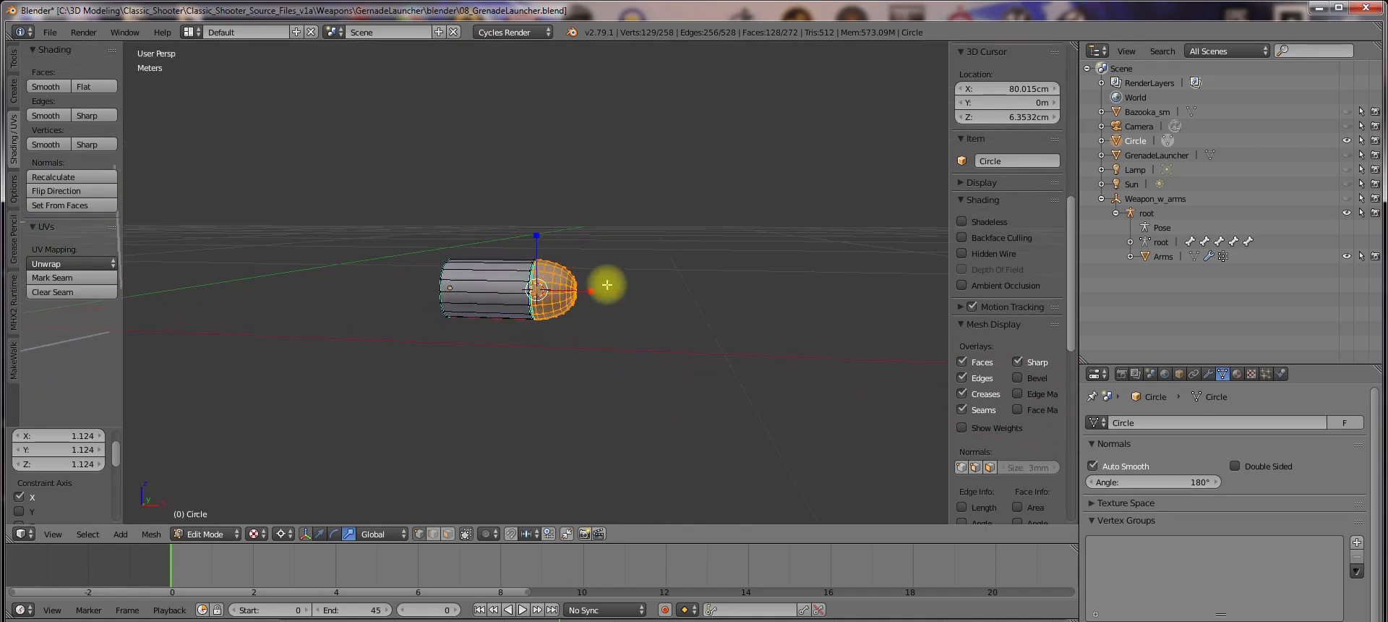
{"action": "scroll", "coordinate": [636, 375], "scroll_direction": "up", "scroll_amount": 4}
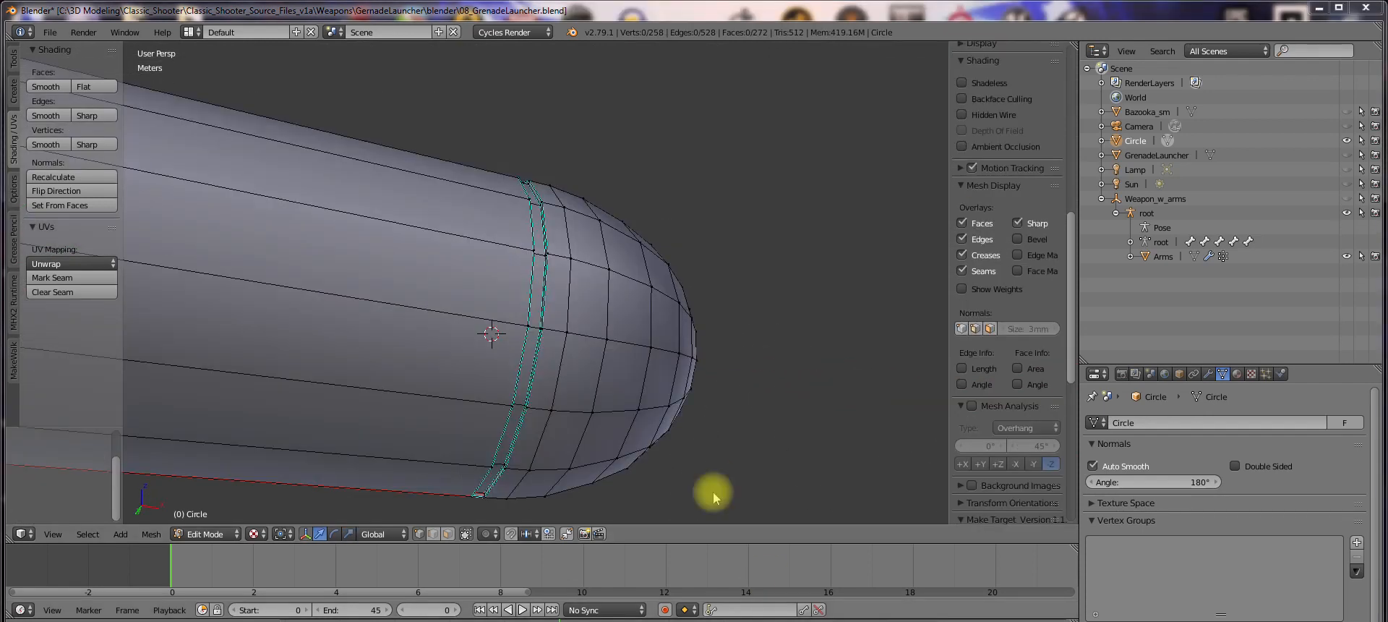
Select the inner edge loop of the groove behind the nose and move it -1.3 mm along X
{"action": "middle_click_drag", "start_coordinate": [713, 494], "coordinate": [648, 398]}
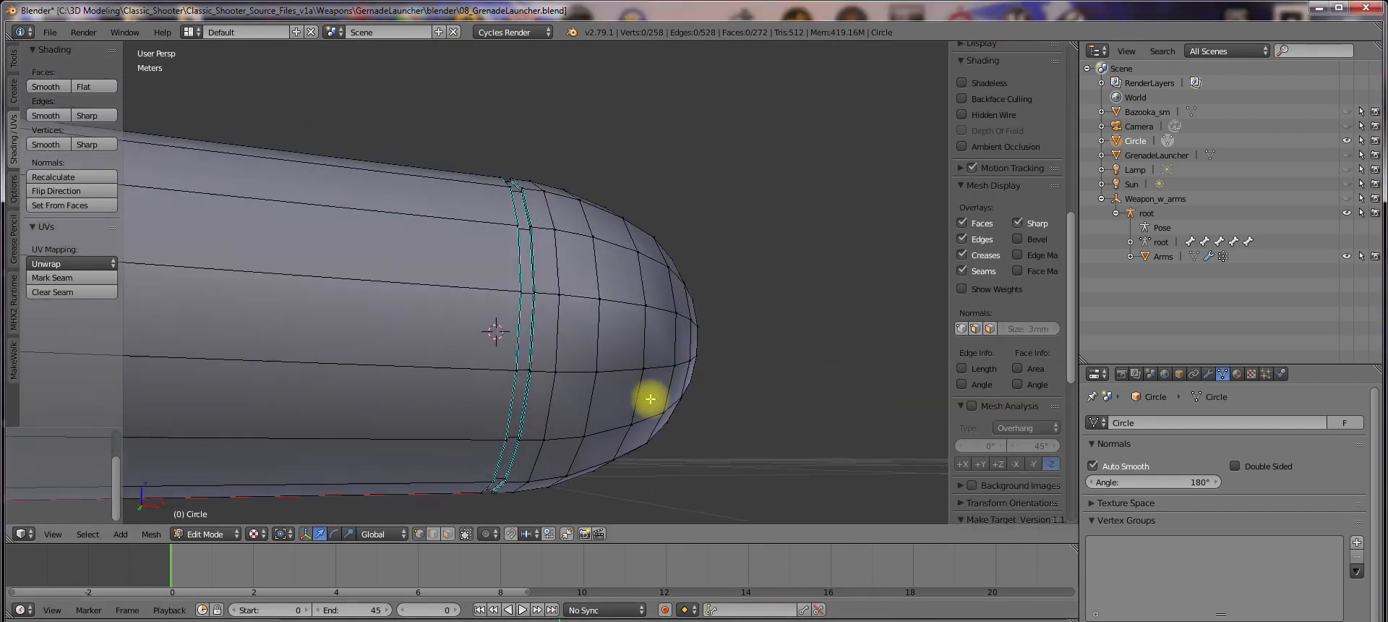
{"action": "key", "text": "a"}
{"action": "key", "text": "a"}
{"action": "scroll", "coordinate": [558, 367], "scroll_direction": "up", "scroll_amount": 2}
{"action": "middle_click_drag", "start_coordinate": [558, 366], "coordinate": [523, 389]}
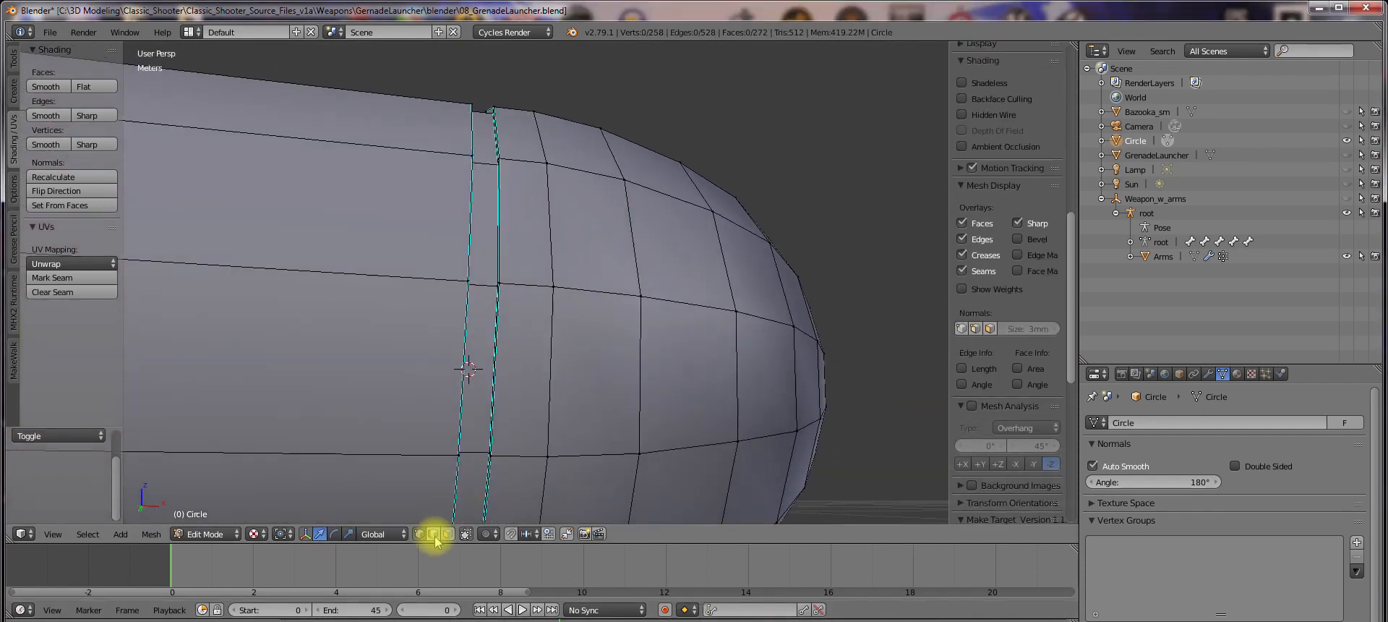
{"action": "left_click", "coordinate": [275, 534]}
{"action": "middle_click_drag", "start_coordinate": [529, 354], "coordinate": [553, 351]}
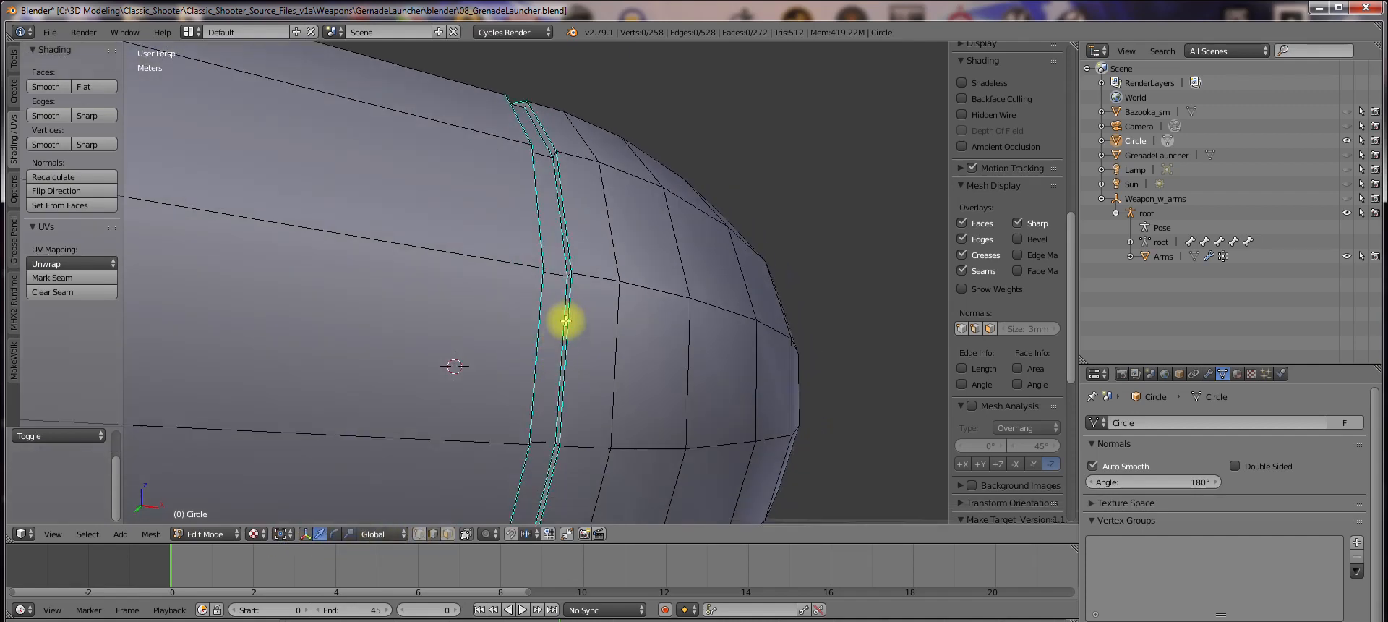
{"action": "left_click", "coordinate": [566, 274], "text": "alt+shift"}
{"action": "middle_click_drag", "start_coordinate": [561, 245], "coordinate": [516, 363]}
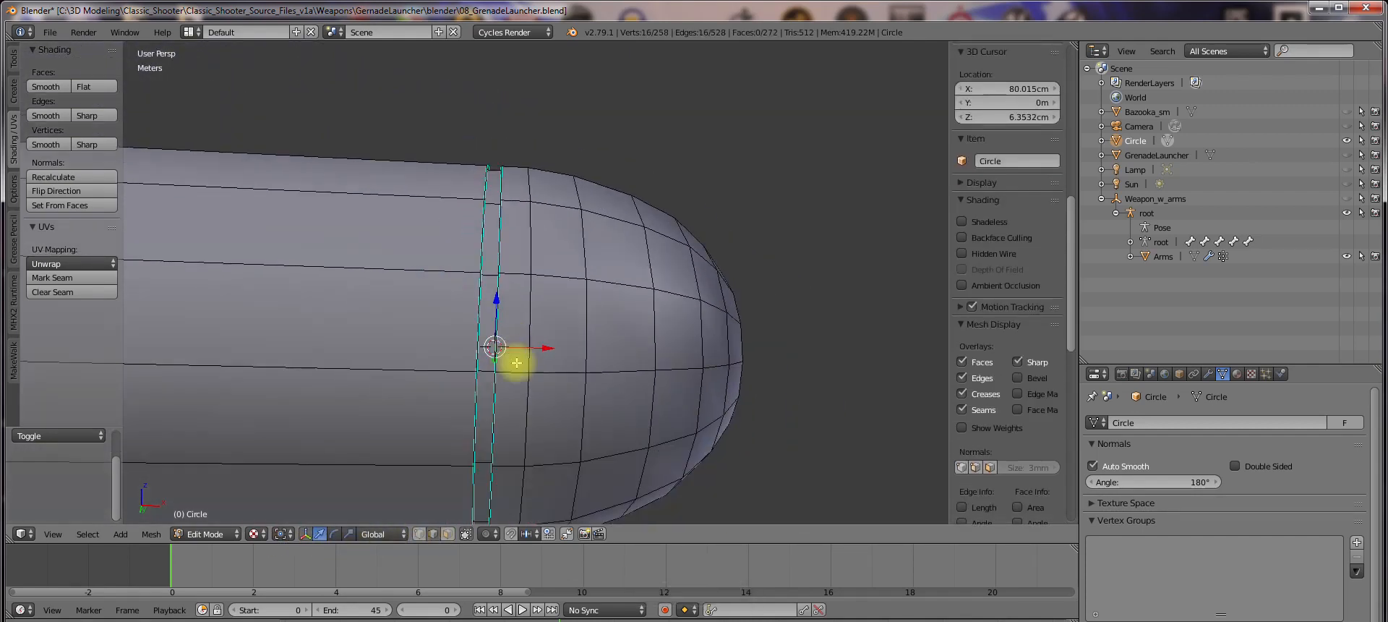
{"action": "left_click_drag", "start_coordinate": [545, 350], "coordinate": [538, 351]}
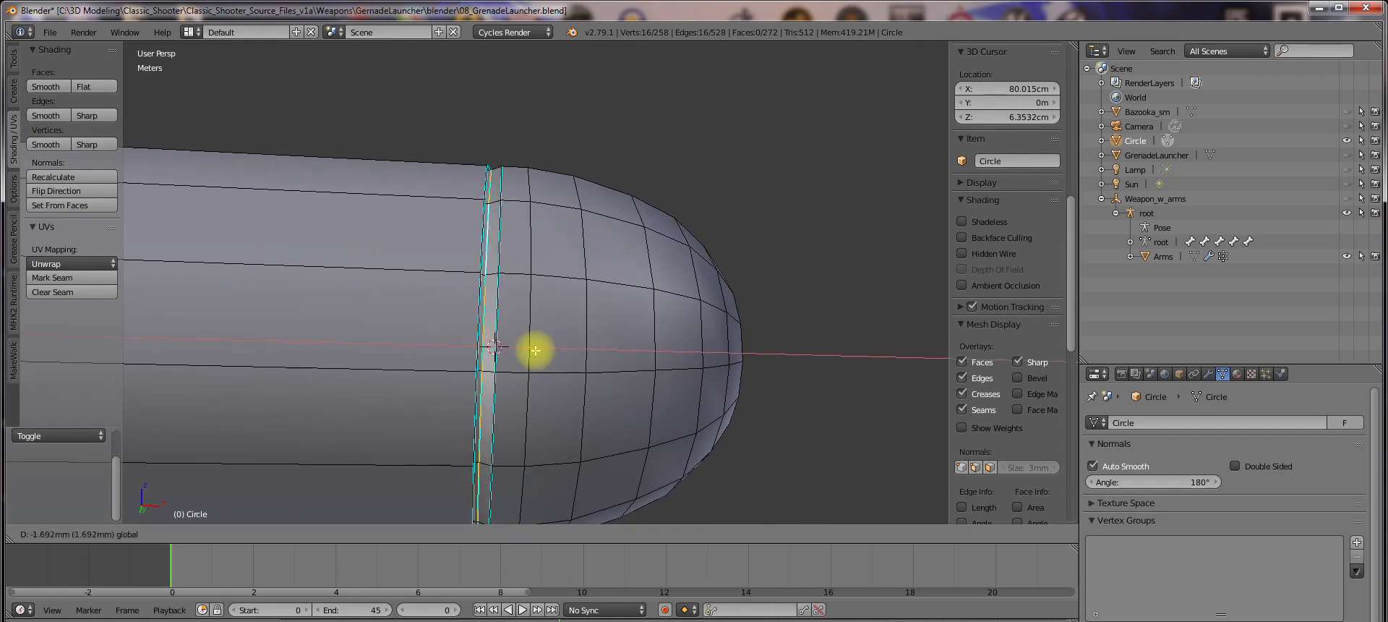
{"action": "left_click", "coordinate": [538, 350]}
{"action": "scroll", "coordinate": [541, 346], "scroll_direction": "down", "scroll_amount": 2}
Switch to Object Mode, preview the grenade in Rendered shading, and set the viewport shading to Solid
{"action": "key", "text": "Tab"}
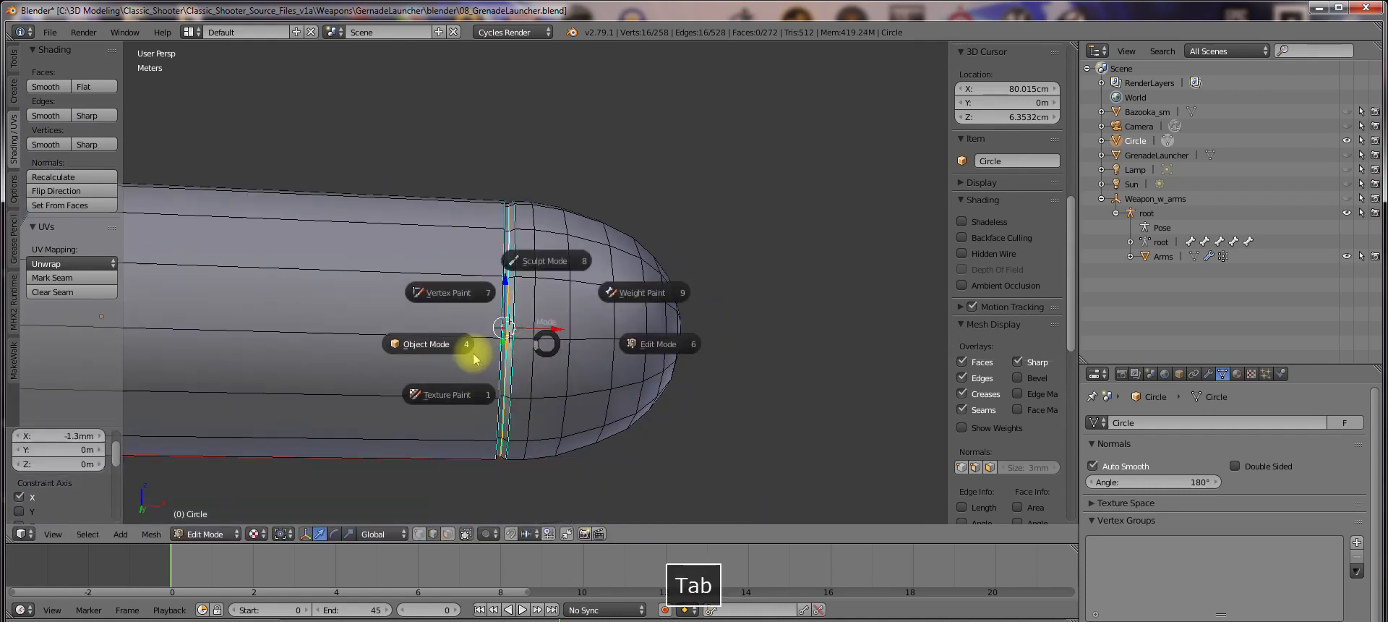
{"action": "middle_click_drag", "start_coordinate": [548, 340], "coordinate": [543, 424]}
{"action": "key", "text": "z"}
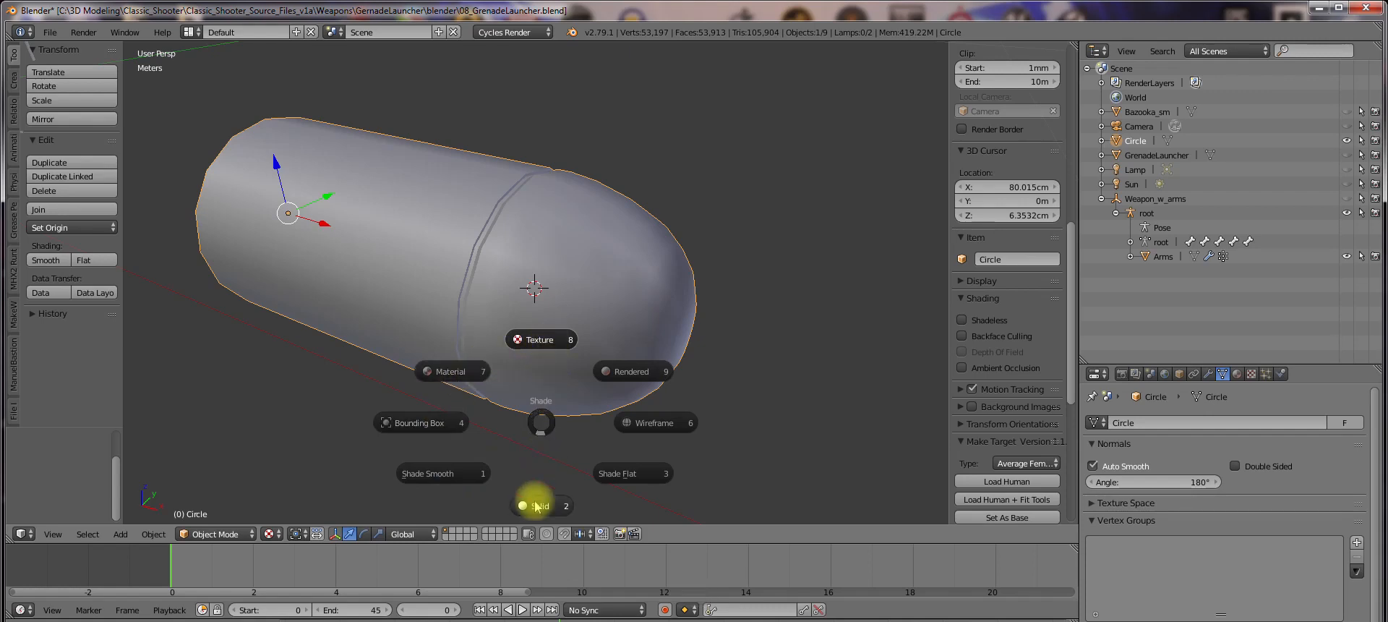
{"action": "left_click", "coordinate": [587, 374]}
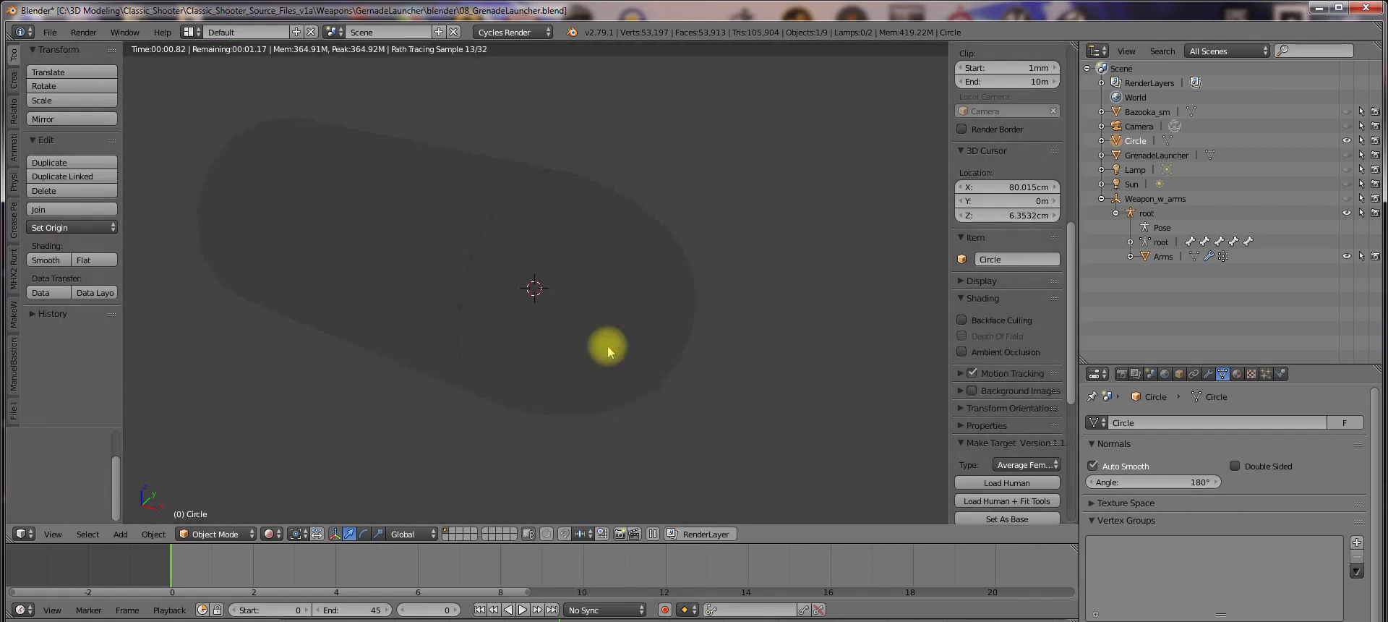
{"action": "key", "text": "Tab"}
{"action": "key", "text": "z"}
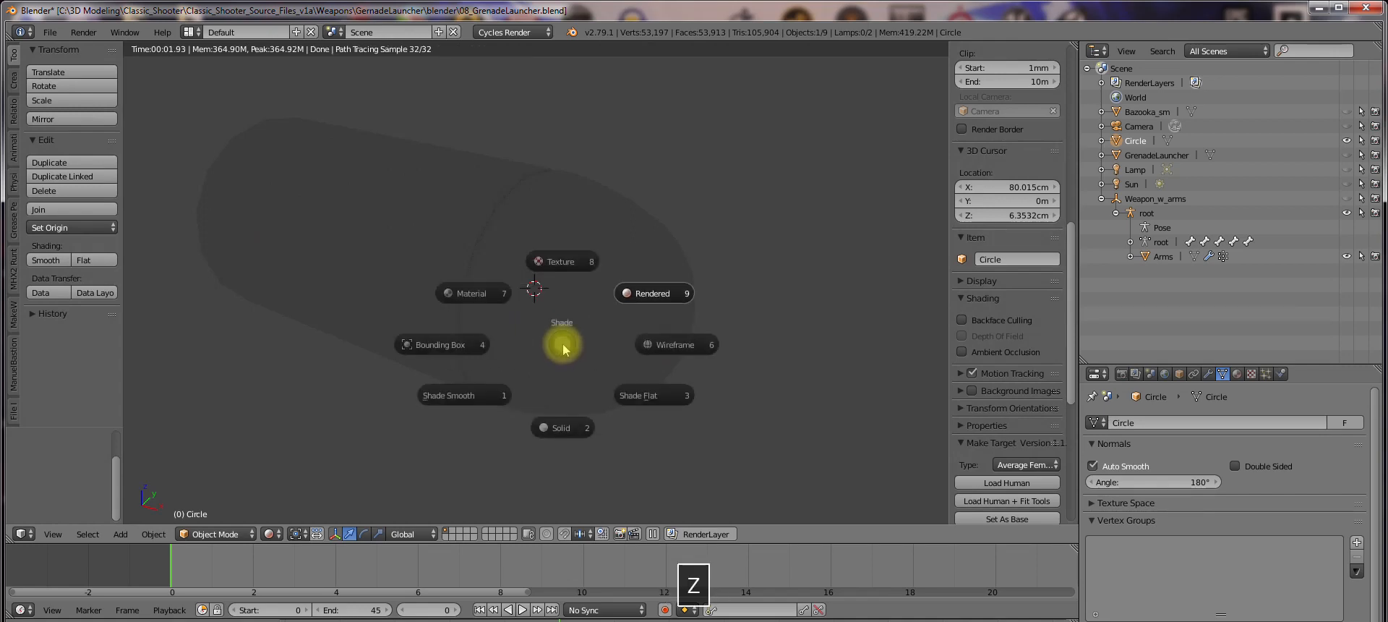
{"action": "left_click", "coordinate": [553, 425]}
Examine the groove and the smooth shading of the lengthened nose up close from several sides
{"action": "mouse_move", "coordinate": [543, 375]}
{"action": "middle_mouse_down"}
{"action": "mouse_move", "coordinate": [595, 327]}
{"action": "mouse_move", "coordinate": [517, 322]}
{"action": "mouse_move", "coordinate": [484, 293]}
{"action": "middle_mouse_up"}
{"action": "scroll", "coordinate": [518, 322], "scroll_direction": "up", "scroll_amount": 3}
{"action": "scroll", "coordinate": [485, 298], "scroll_direction": "down", "scroll_amount": 4}
{"action": "middle_click_drag", "start_coordinate": [494, 335], "coordinate": [468, 387]}
{"action": "scroll", "coordinate": [526, 329], "scroll_direction": "up", "scroll_amount": 3}
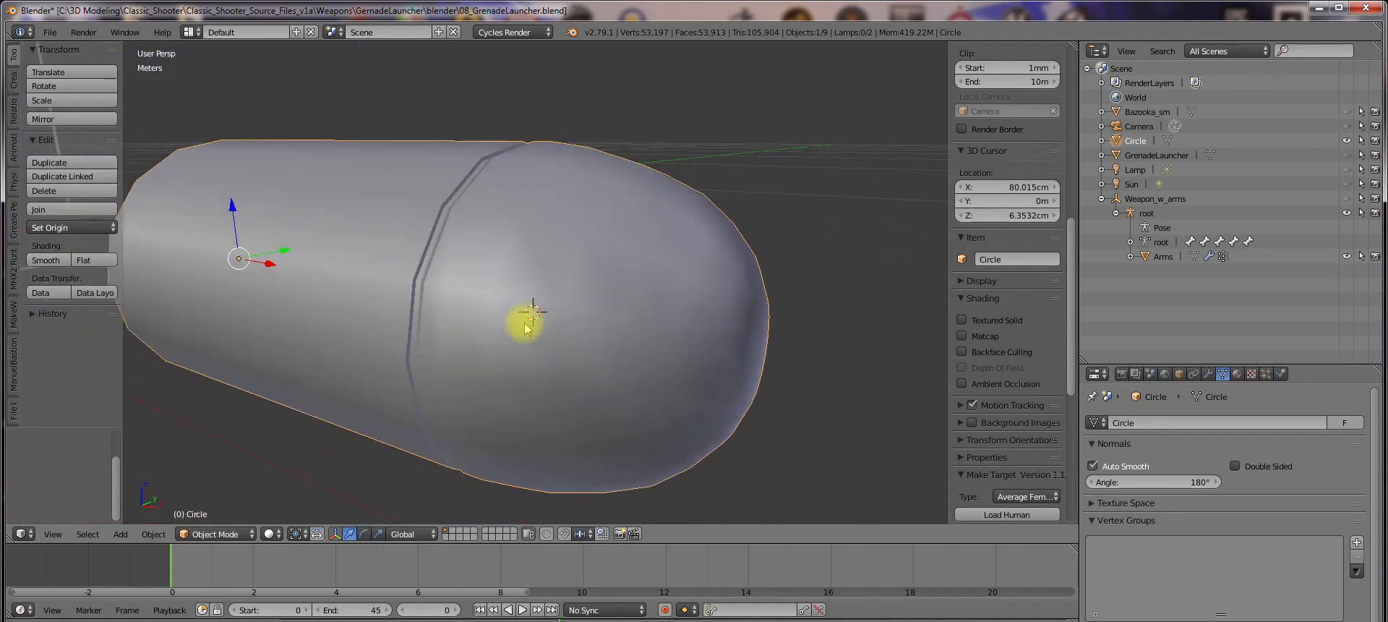
{"action": "middle_click_drag", "start_coordinate": [526, 329], "coordinate": [558, 208]}
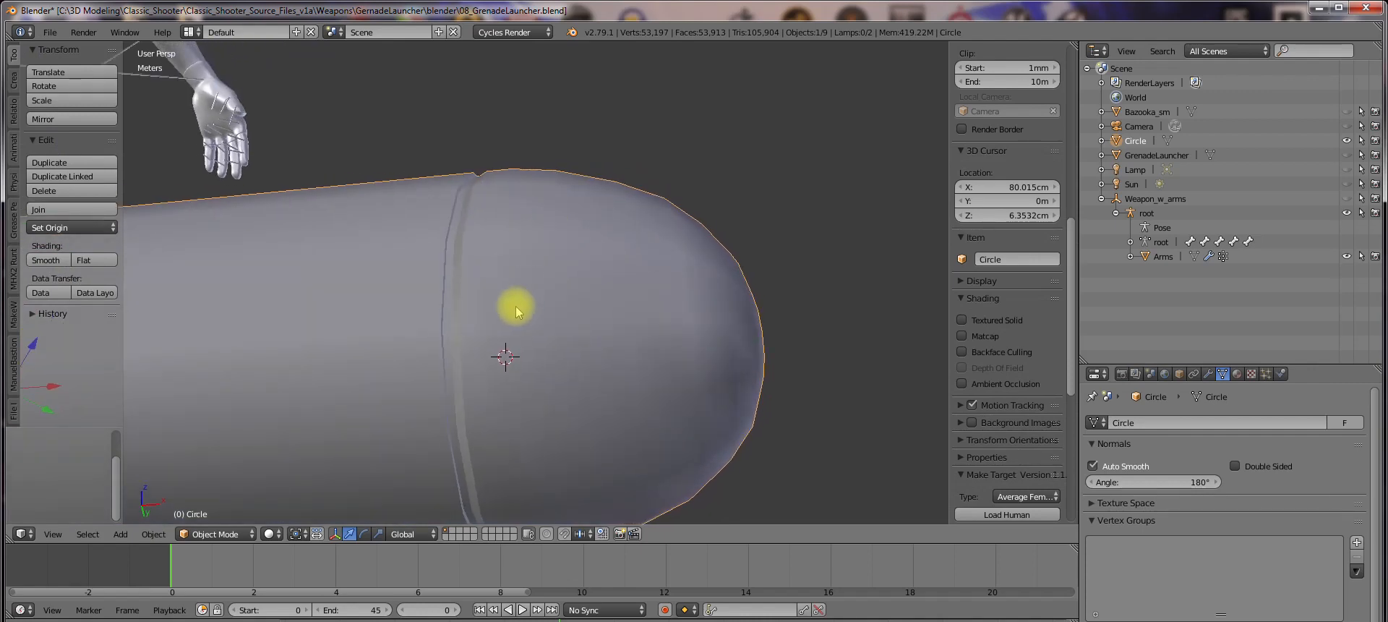
{"action": "middle_click_drag", "start_coordinate": [516, 311], "coordinate": [517, 288]}
Return to Edit Mode, clear the selection, and inspect the groove edges behind the nose
{"action": "key", "text": "Tab"}
{"action": "scroll", "coordinate": [450, 301], "scroll_direction": "up", "scroll_amount": 1}
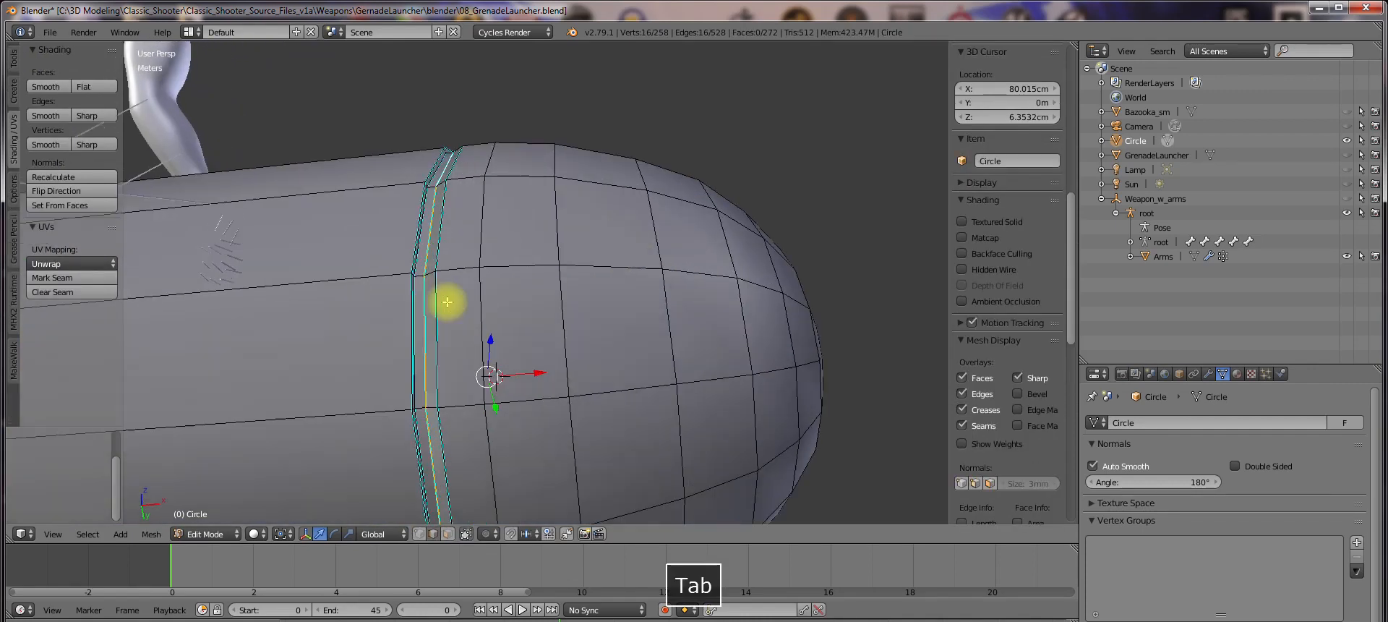
{"action": "key", "text": "a"}
{"action": "middle_click_drag", "start_coordinate": [414, 246], "coordinate": [420, 236]}
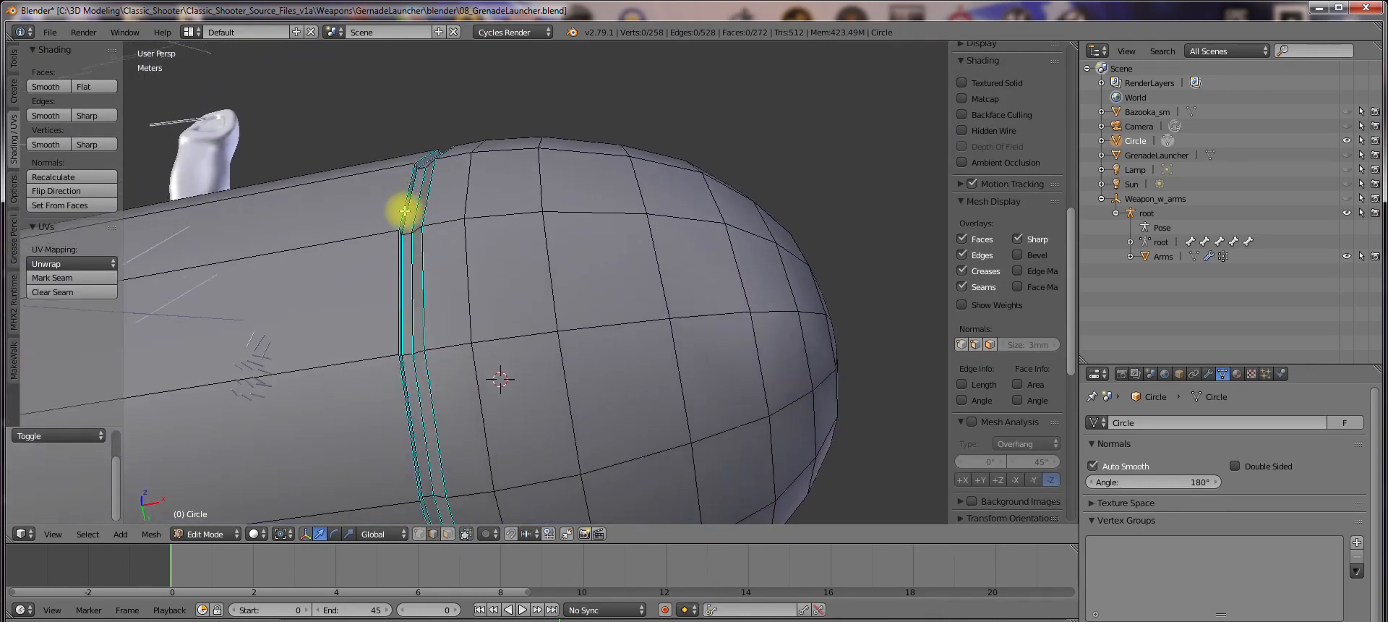
{"action": "scroll", "coordinate": [404, 211], "scroll_direction": "down", "scroll_amount": 3}
{"action": "scroll", "coordinate": [437, 285], "scroll_direction": "up", "scroll_amount": 3}
{"action": "scroll", "coordinate": [470, 333], "scroll_direction": "down", "scroll_amount": 4}
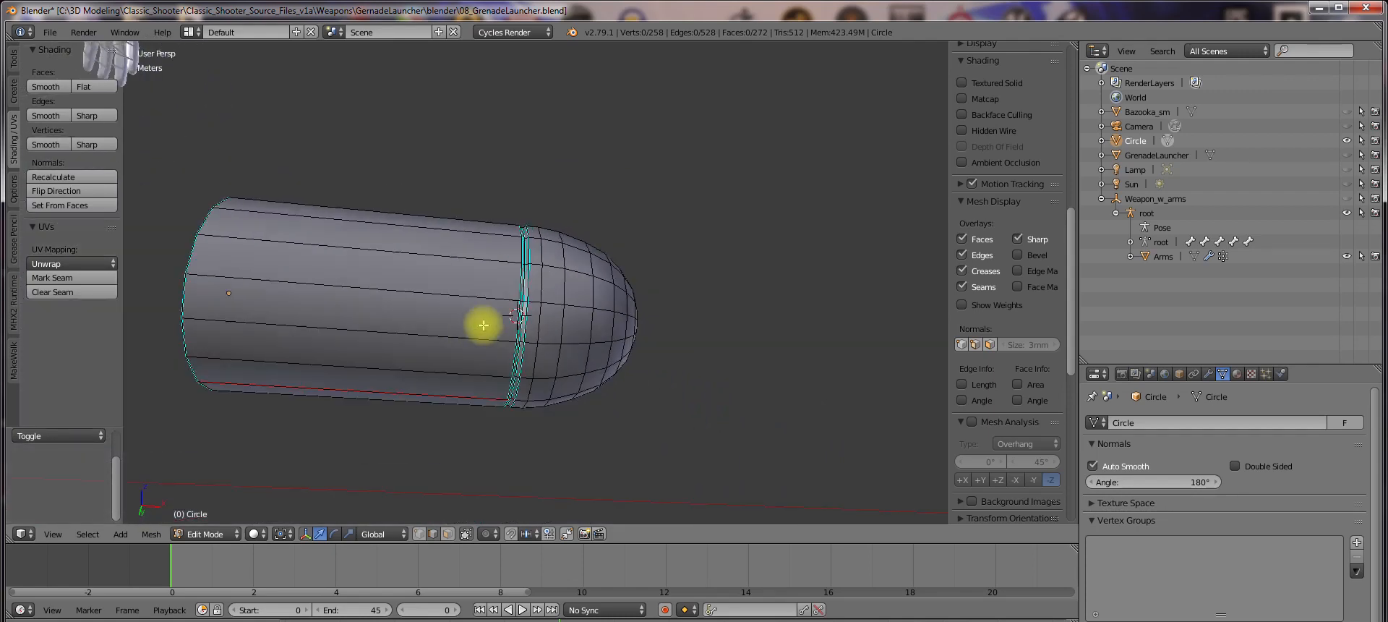
Select the ring of long faces around the grenade body and push it slightly outward with Shrink/Fatten
{"action": "middle_click_drag", "start_coordinate": [484, 322], "coordinate": [539, 372]}
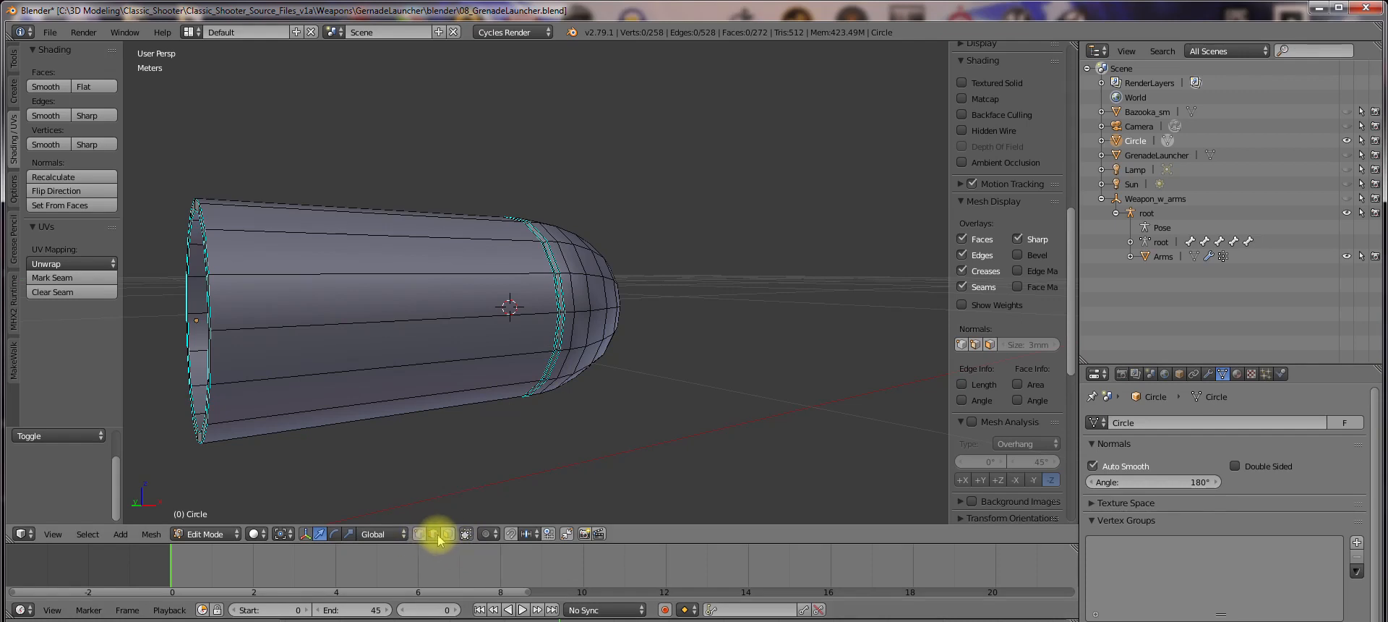
{"action": "right_click", "coordinate": [411, 244], "text": "alt+shift"}
{"action": "middle_click_drag", "start_coordinate": [483, 322], "coordinate": [431, 347]}
{"action": "key", "text": "alt+s"}
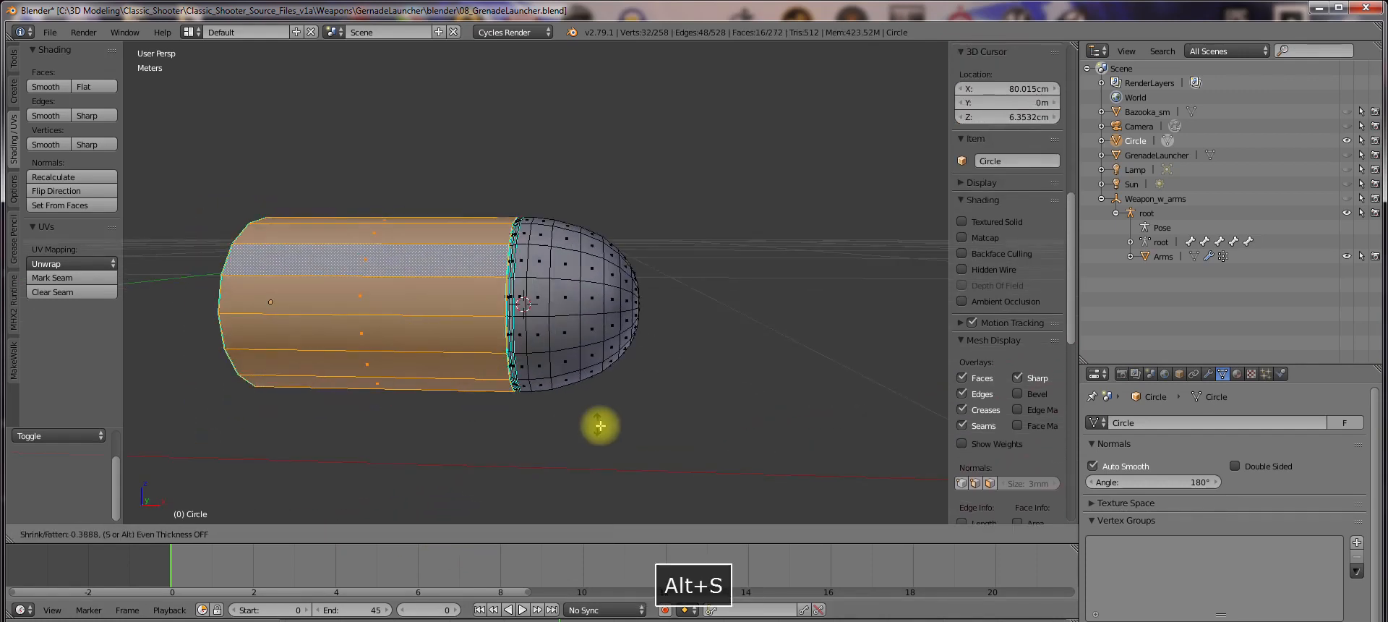
{"action": "left_click", "coordinate": [683, 454]}
Switch to Object Mode and examine the fattened body and the groove behind the nose from both sides
{"action": "key", "text": "Tab"}
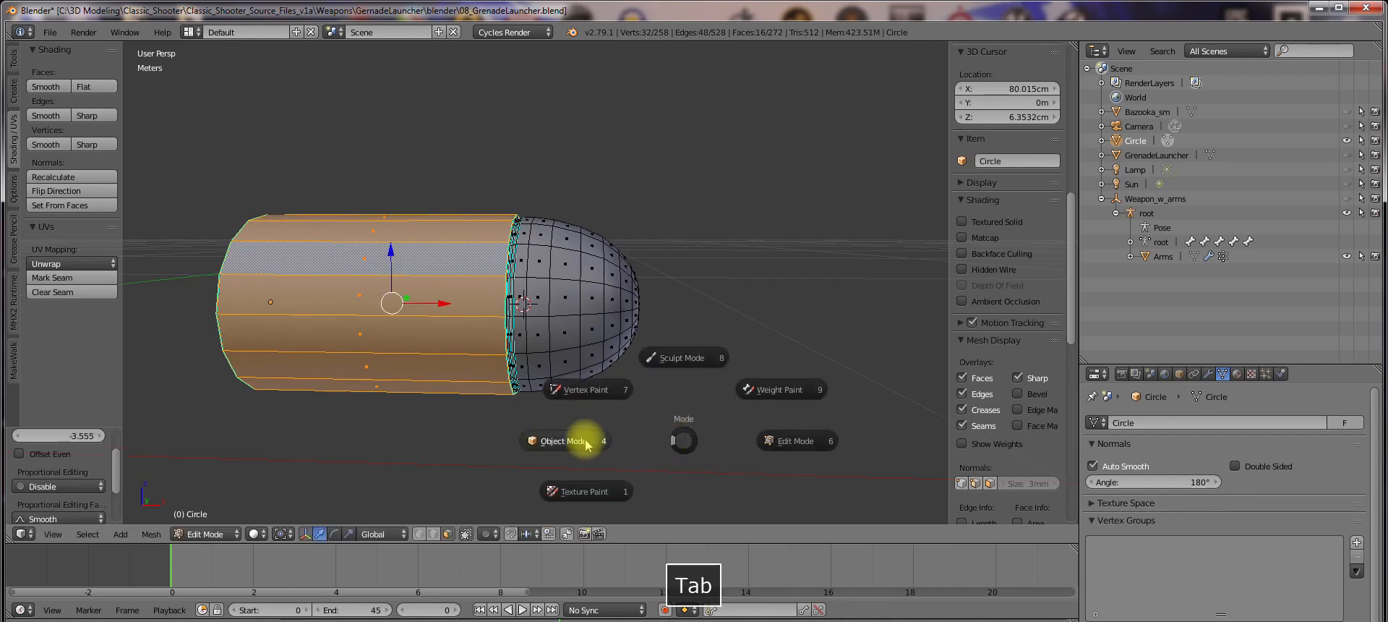
{"action": "left_click", "coordinate": [579, 440]}
{"action": "middle_click_drag", "start_coordinate": [561, 392], "coordinate": [568, 414]}
{"action": "middle_click_drag", "start_coordinate": [646, 448], "coordinate": [566, 432]}
{"action": "scroll", "coordinate": [571, 405], "scroll_direction": "up", "scroll_amount": 4}
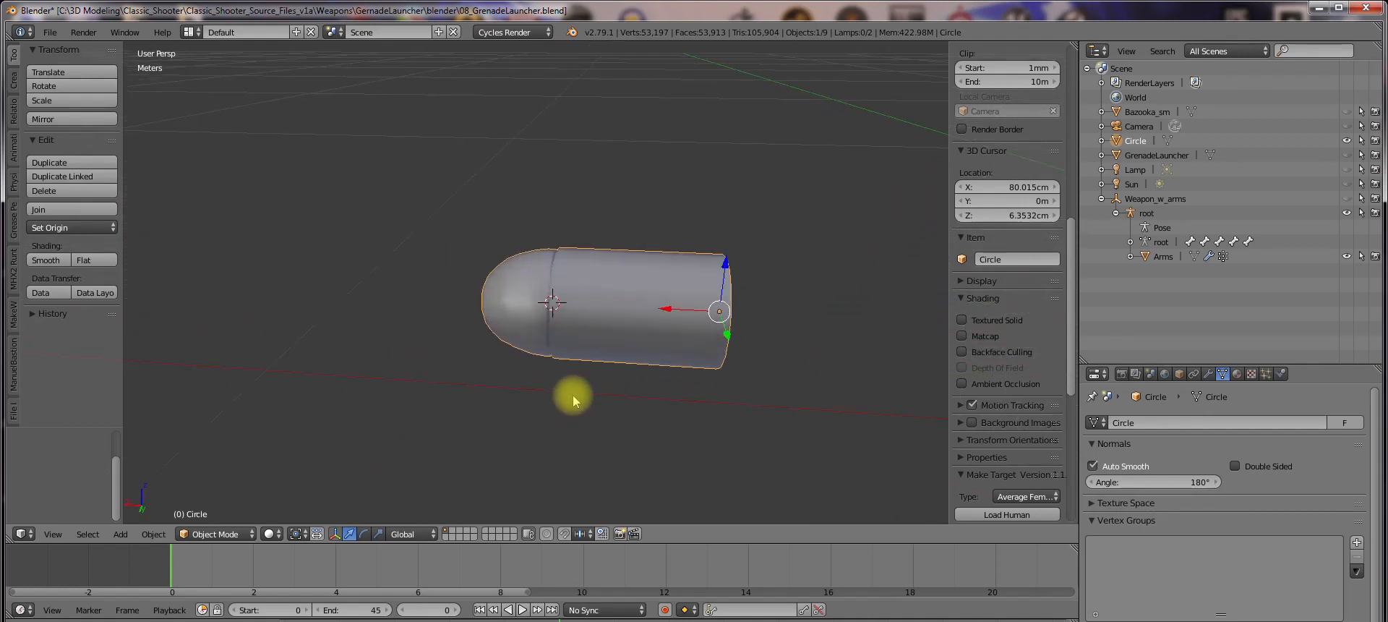
{"action": "middle_click_drag", "start_coordinate": [576, 394], "coordinate": [719, 578]}
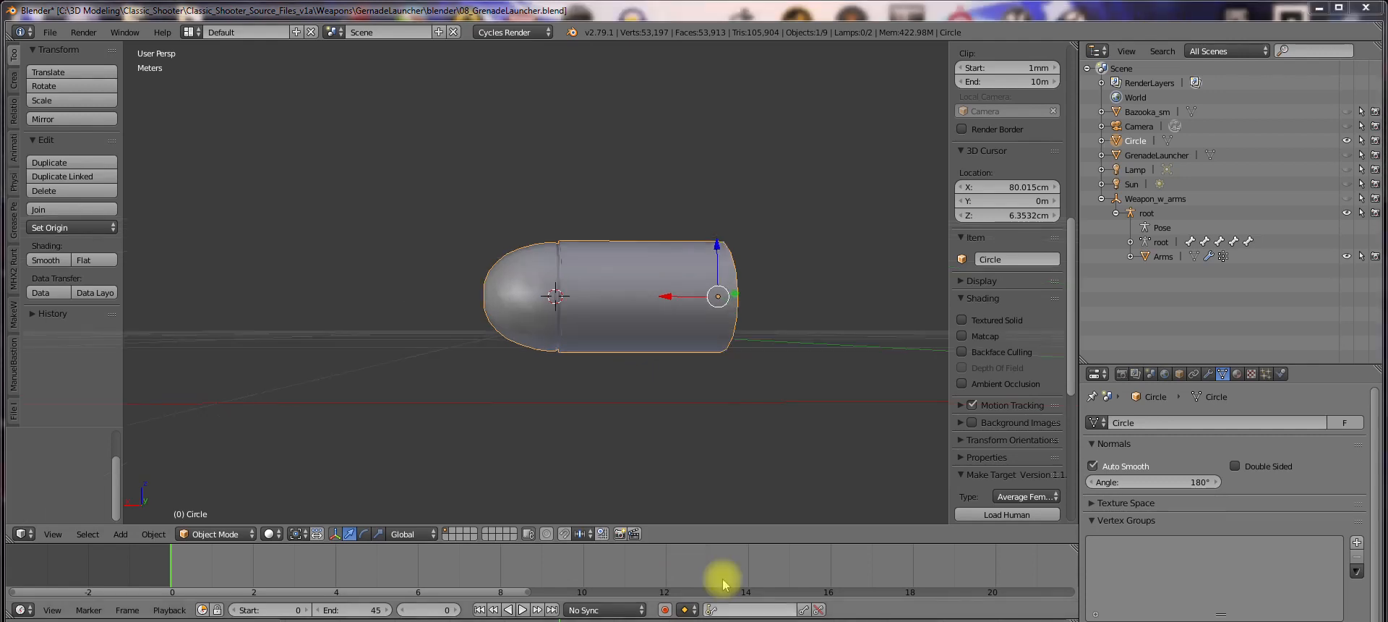
Return to Edit Mode, clear the selection, and select the whole rounded nose by growing the selection outward from its tip vertex
{"action": "key", "text": "Tab"}
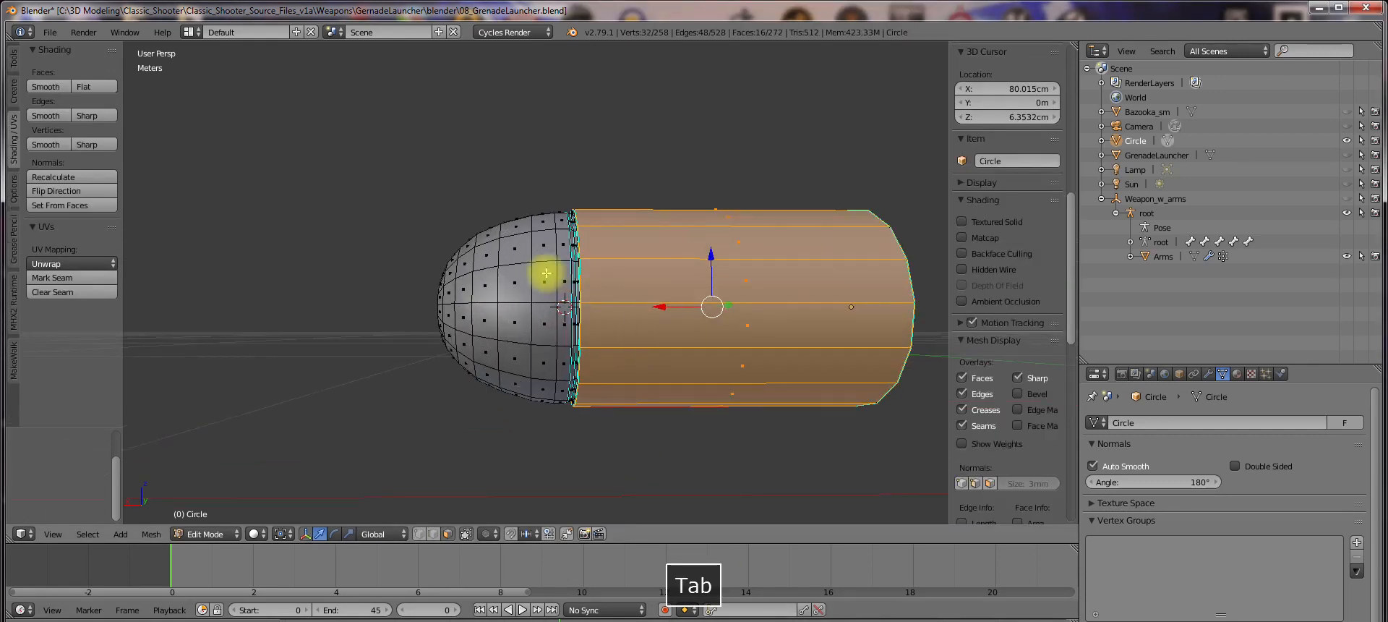
{"action": "key", "text": "a"}
{"action": "middle_click_drag", "start_coordinate": [562, 248], "coordinate": [651, 293]}
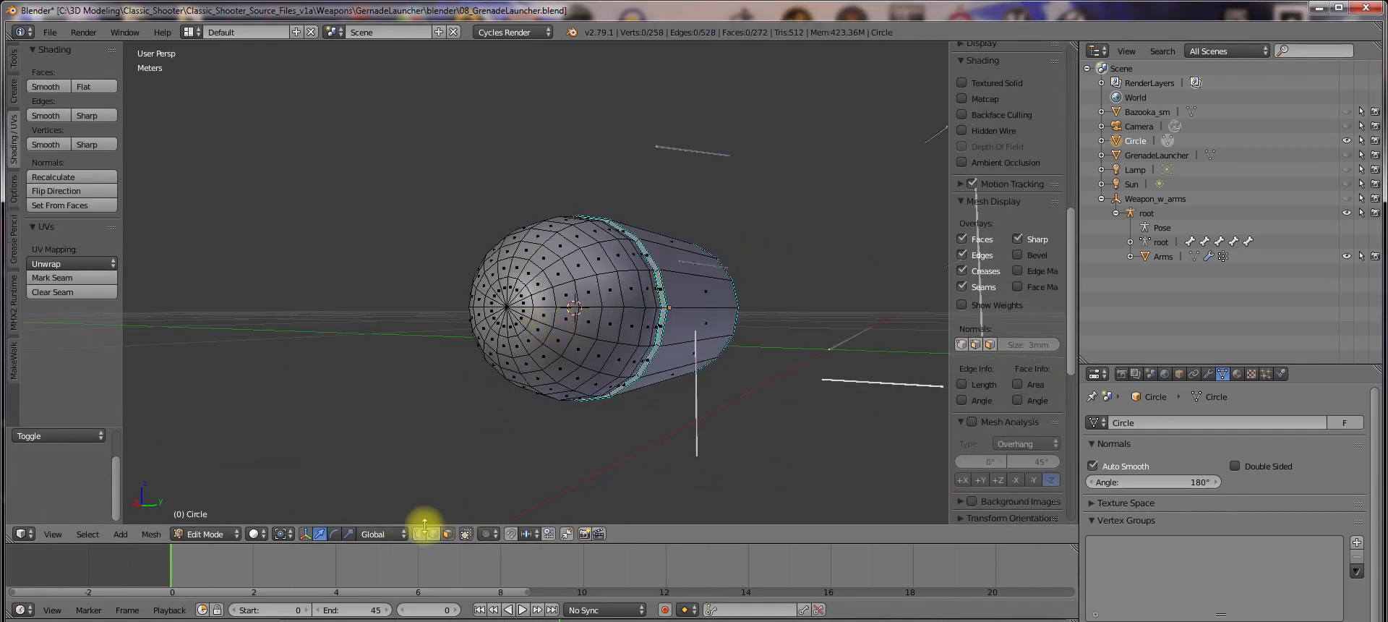
{"action": "right_click", "coordinate": [509, 308]}
{"action": "key", "text": "ctrl+KP_Add"}
{"action": "key", "text": "ctrl+KP_Add"}
{"action": "key", "text": "ctrl+KP_Add"}
{"action": "key", "text": "ctrl+KP_Add"}
{"action": "key", "text": "ctrl+KP_Add"}
{"action": "key", "text": "ctrl+KP_Add"}
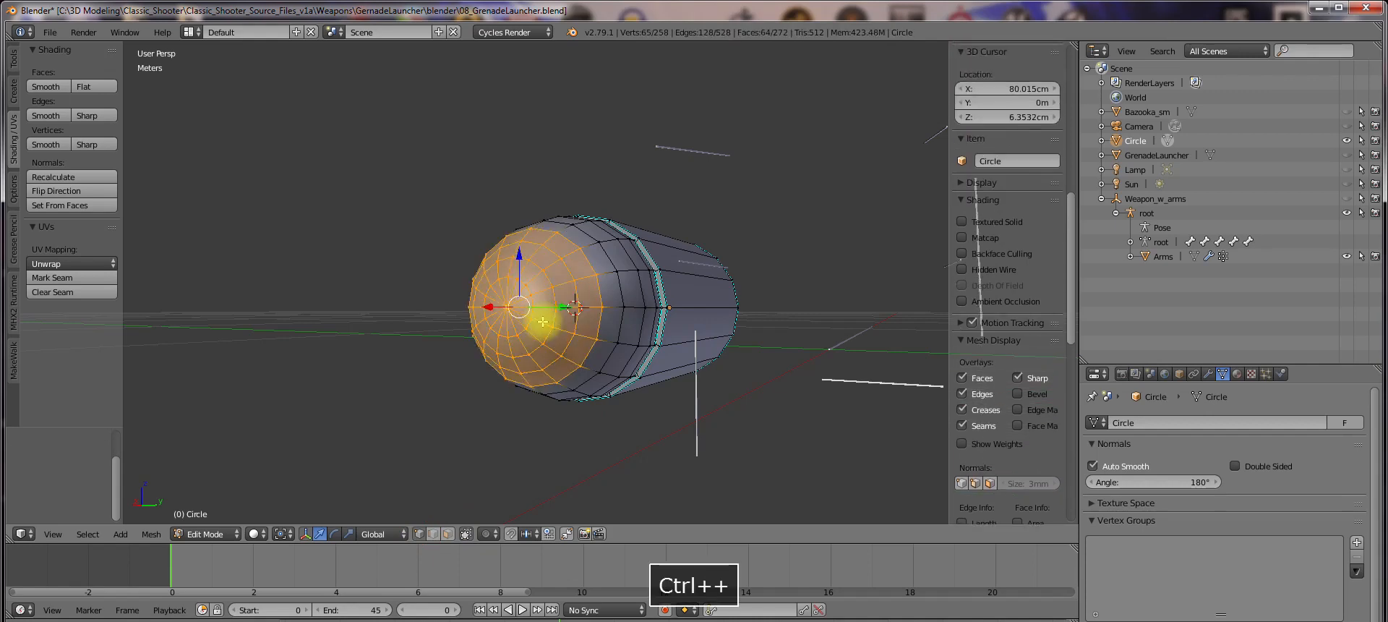
{"action": "key", "text": "ctrl+KP_Add"}
{"action": "middle_click_drag", "start_coordinate": [567, 319], "coordinate": [616, 363]}
{"action": "key", "text": "ctrl+KP_Add"}
{"action": "key", "text": "s"}
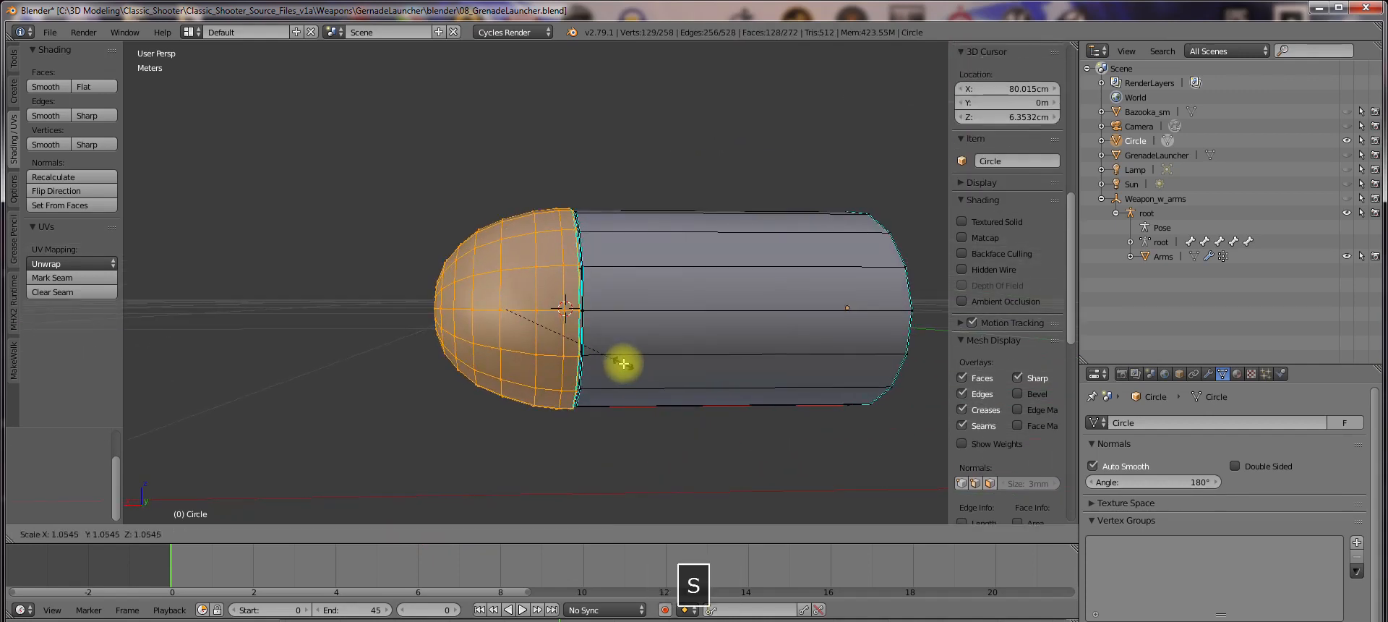
{"action": "left_click", "coordinate": [622, 363]}
{"action": "key", "text": "ctrl+z"}
Scale the selected nose uniformly to about 1.03 and shift it slightly along the X axis
{"action": "key", "text": "s"}
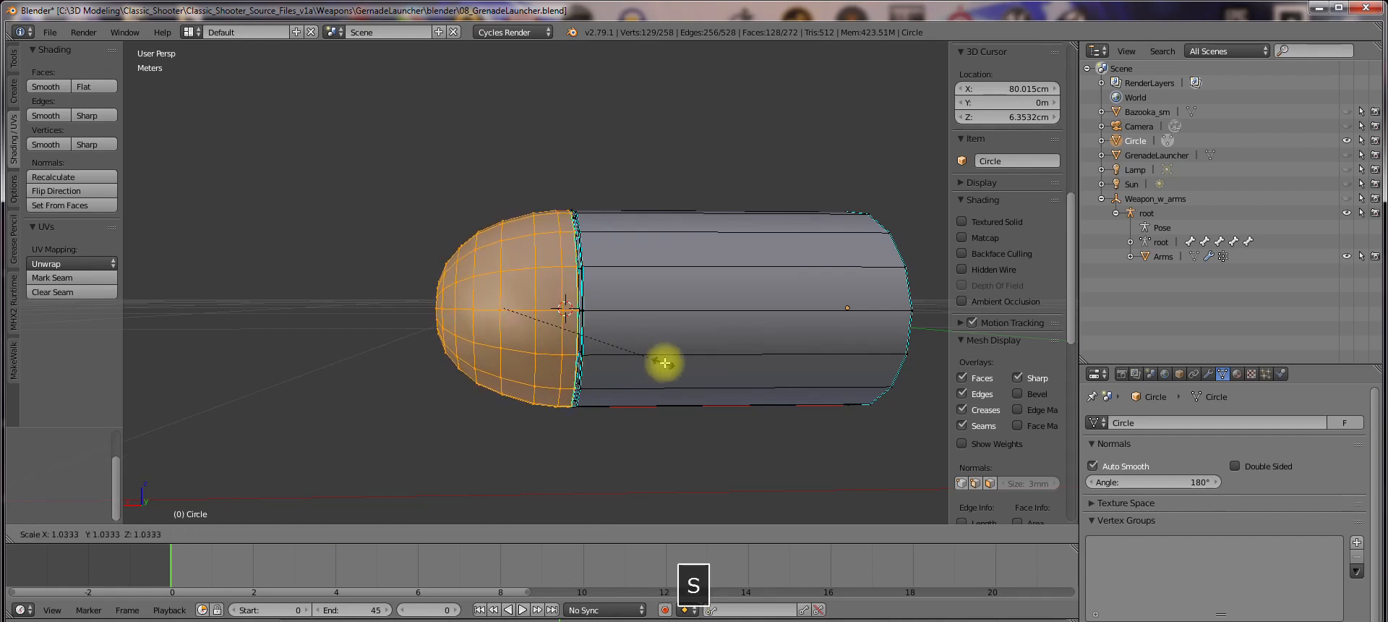
{"action": "left_click", "coordinate": [663, 363]}
{"action": "left_click_drag", "start_coordinate": [464, 309], "coordinate": [456, 310]}
Switch to Object Mode and examine the enlarged nose and the groove behind it from several sides and distances
{"action": "key", "text": "Tab"}
{"action": "middle_click_drag", "start_coordinate": [604, 350], "coordinate": [561, 301]}
{"action": "scroll", "coordinate": [599, 390], "scroll_direction": "down", "scroll_amount": 4}
{"action": "scroll", "coordinate": [588, 379], "scroll_direction": "up", "scroll_amount": 3}
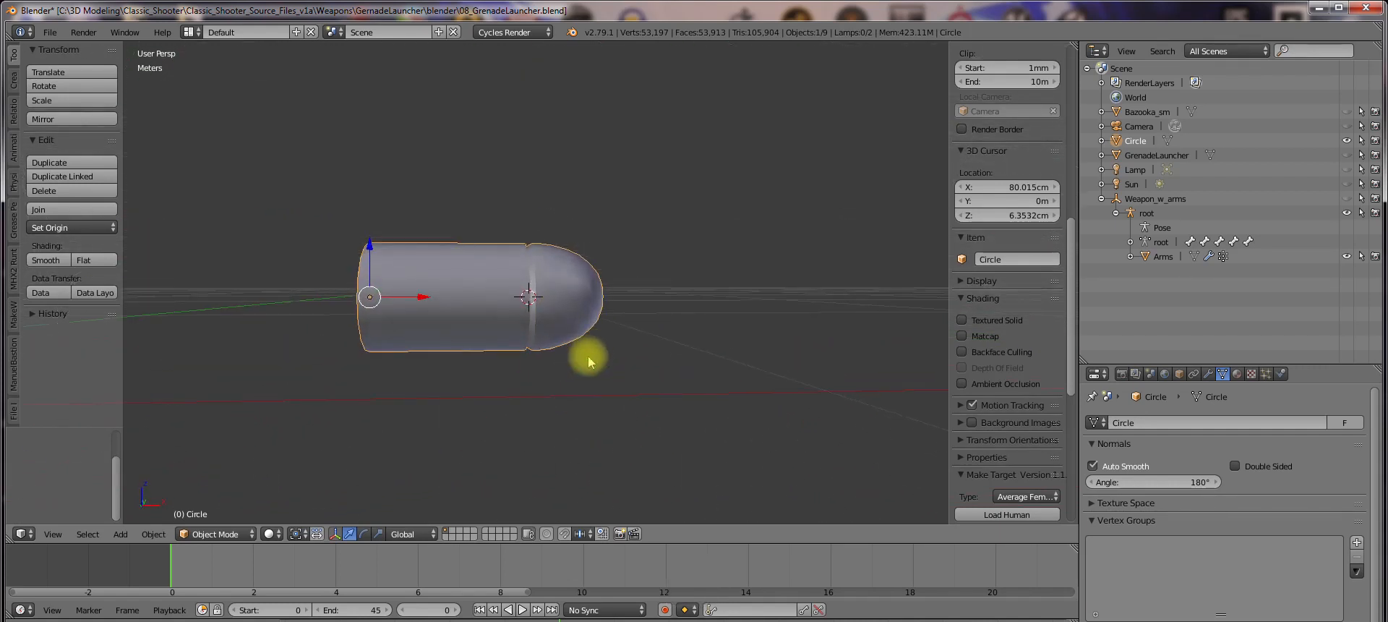
{"action": "scroll", "coordinate": [588, 357], "scroll_direction": "up", "scroll_amount": 2}
{"action": "middle_click_drag", "start_coordinate": [590, 382], "coordinate": [583, 337]}
{"action": "scroll", "coordinate": [592, 379], "scroll_direction": "down", "scroll_amount": 4}
{"action": "middle_click_drag", "start_coordinate": [592, 379], "coordinate": [613, 333]}
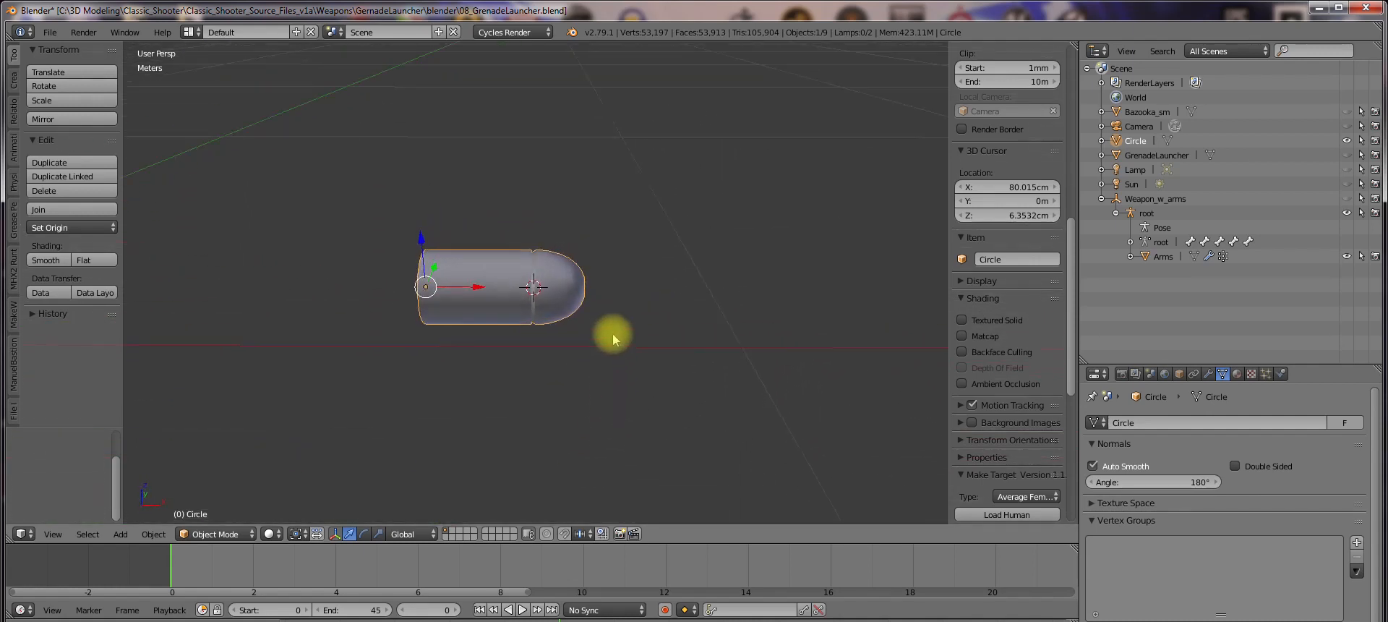
{"action": "scroll", "coordinate": [606, 336], "scroll_direction": "up", "scroll_amount": 3}
{"action": "middle_click_drag", "start_coordinate": [585, 381], "coordinate": [611, 347]}
{"action": "scroll", "coordinate": [608, 359], "scroll_direction": "up", "scroll_amount": 2}
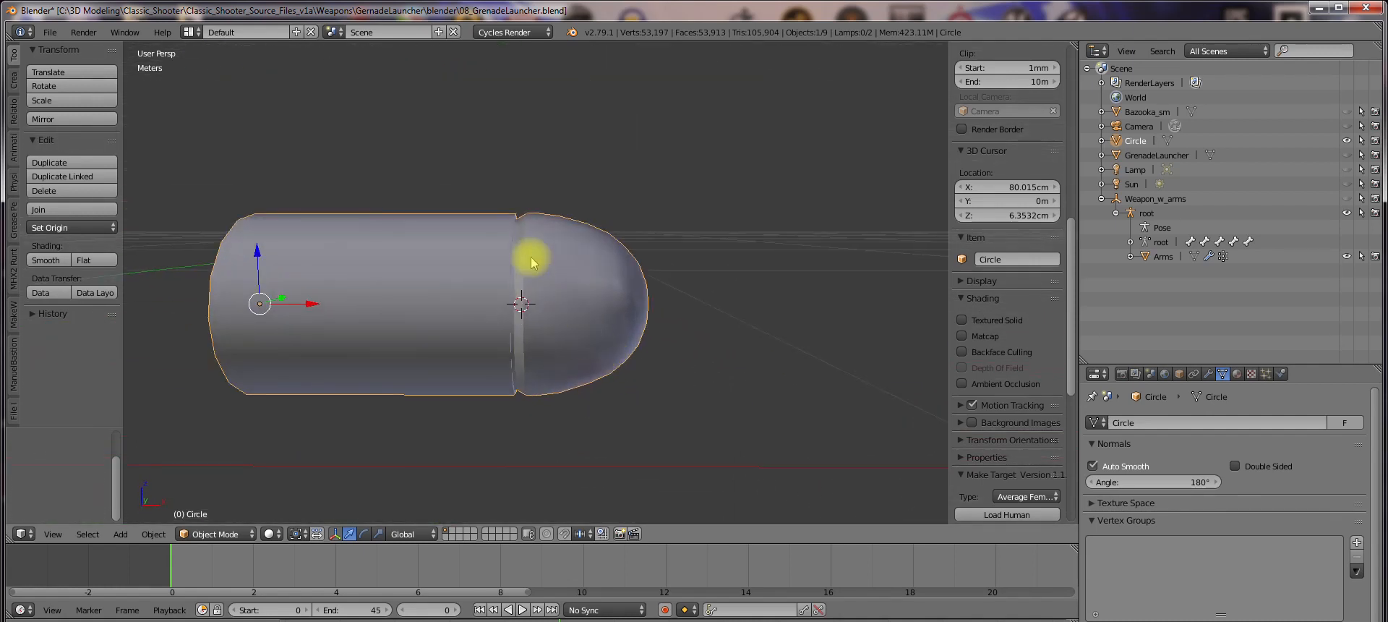
In Edit Mode, select the edge loop at the front of the groove and move it about -0.27 mm along X
{"action": "key", "text": "Tab"}
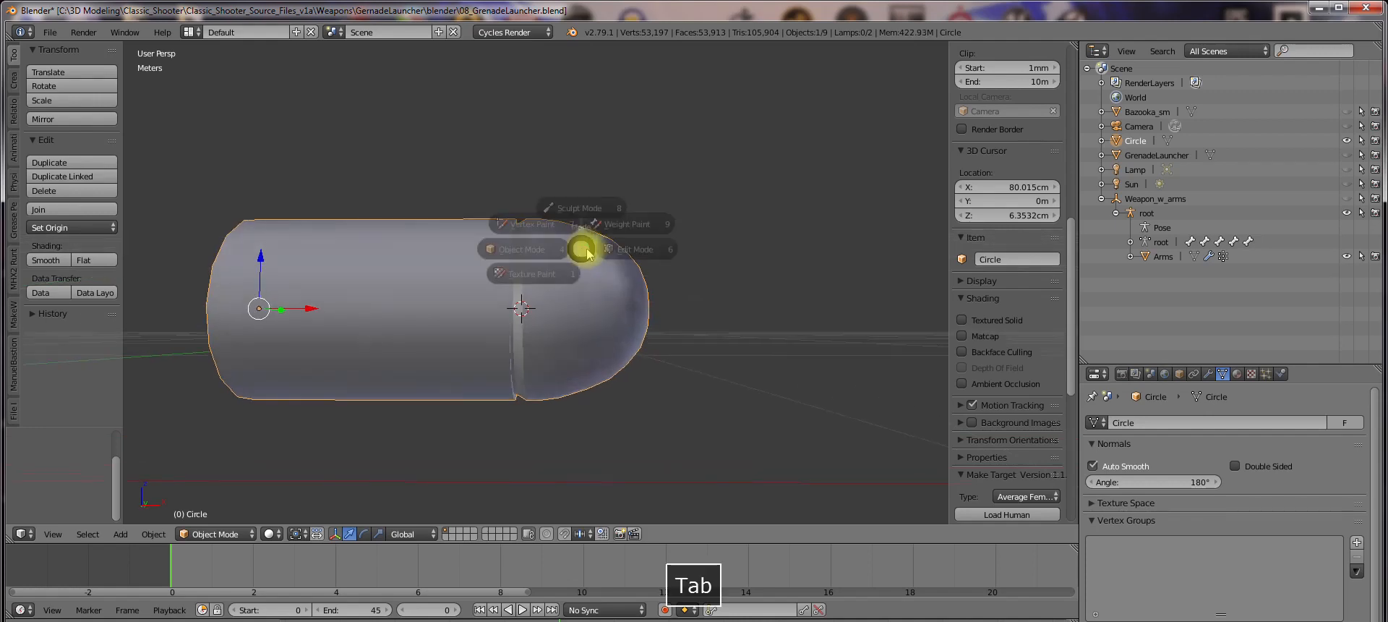
{"action": "key", "text": "a"}
{"action": "left_click", "coordinate": [527, 245], "text": "alt+shift"}
{"action": "key", "text": "g"}
{"action": "key", "text": "x"}
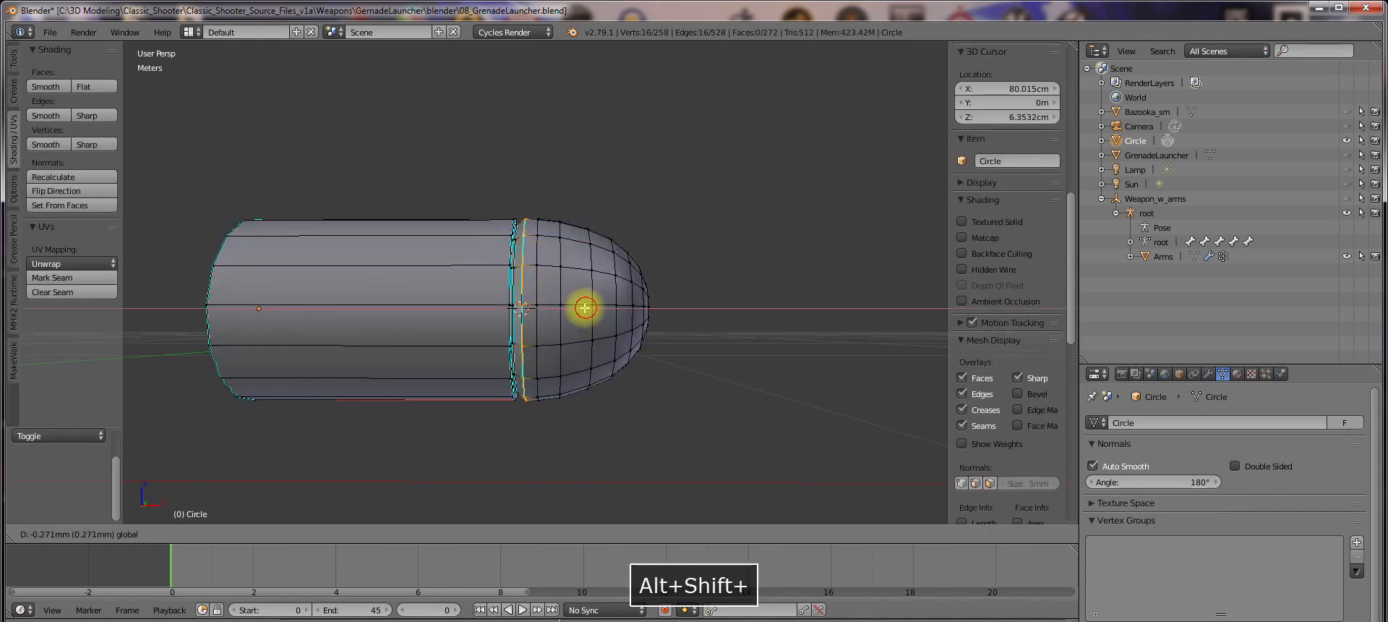
{"action": "left_click", "coordinate": [583, 309]}
Switch to Object Mode and check the narrowed groove and overall grenade silhouette from different angles
{"action": "key", "text": "Tab"}
{"action": "left_click", "coordinate": [521, 309]}
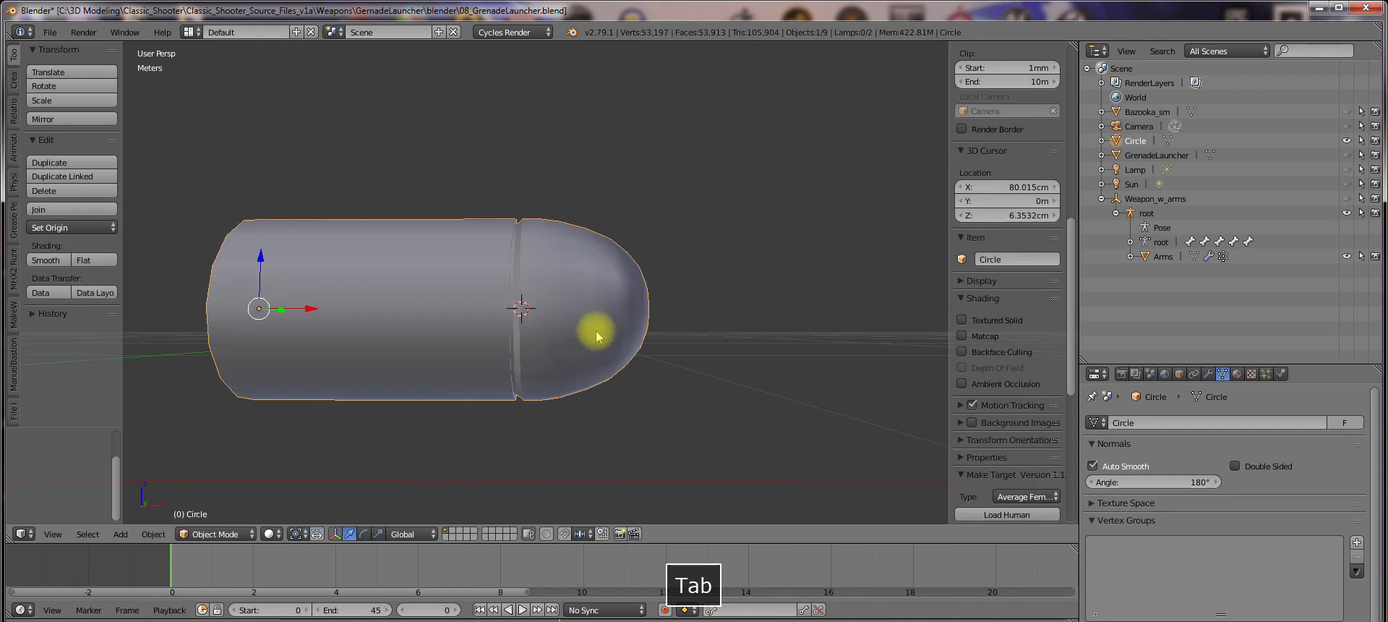
{"action": "middle_click_drag", "start_coordinate": [618, 343], "coordinate": [622, 314]}
{"action": "scroll", "coordinate": [599, 353], "scroll_direction": "down", "scroll_amount": 3}
{"action": "middle_click_drag", "start_coordinate": [596, 359], "coordinate": [676, 420]}
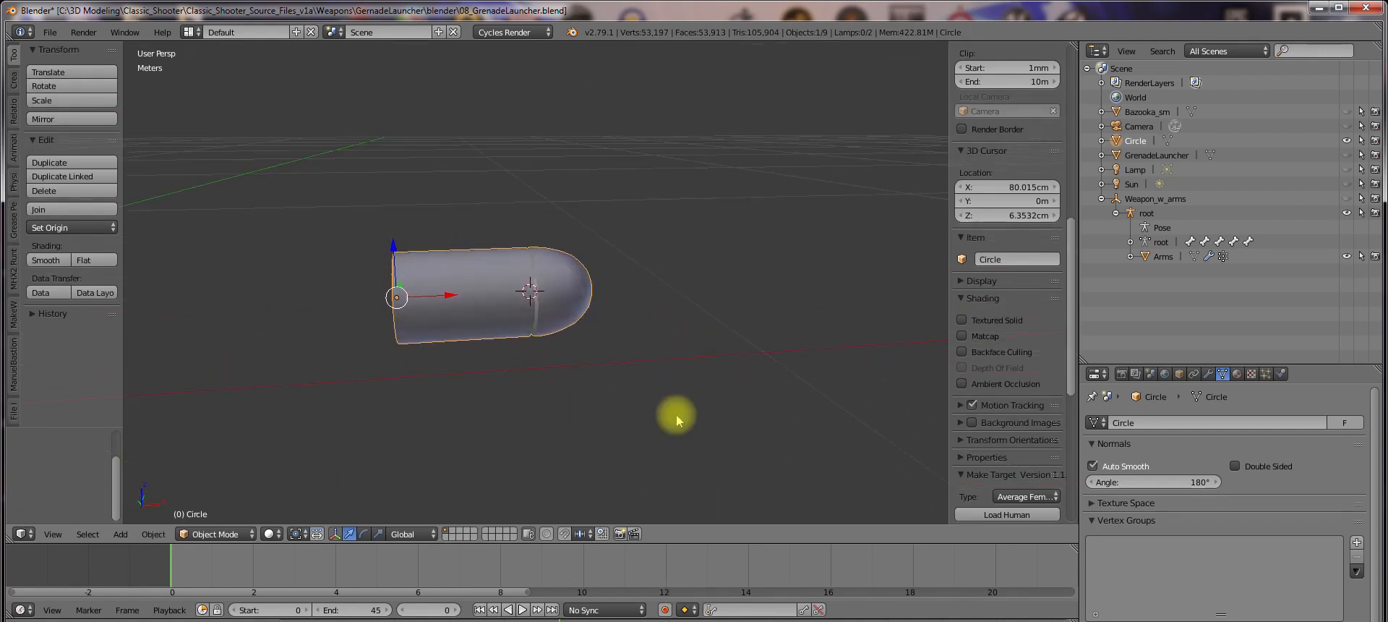
{"action": "middle_click_drag", "start_coordinate": [660, 294], "coordinate": [535, 269]}
{"action": "key", "text": "Tab"}
{"action": "left_click", "coordinate": [541, 346]}
{"action": "scroll", "coordinate": [578, 348], "scroll_direction": "down", "scroll_amount": 3}
Return to Edit Mode and insert an edge loop around the body near the rear end with an edge slide of about 0.68
{"action": "key", "text": "Tab"}
{"action": "left_click", "coordinate": [728, 276]}
{"action": "left_click", "coordinate": [434, 537]}
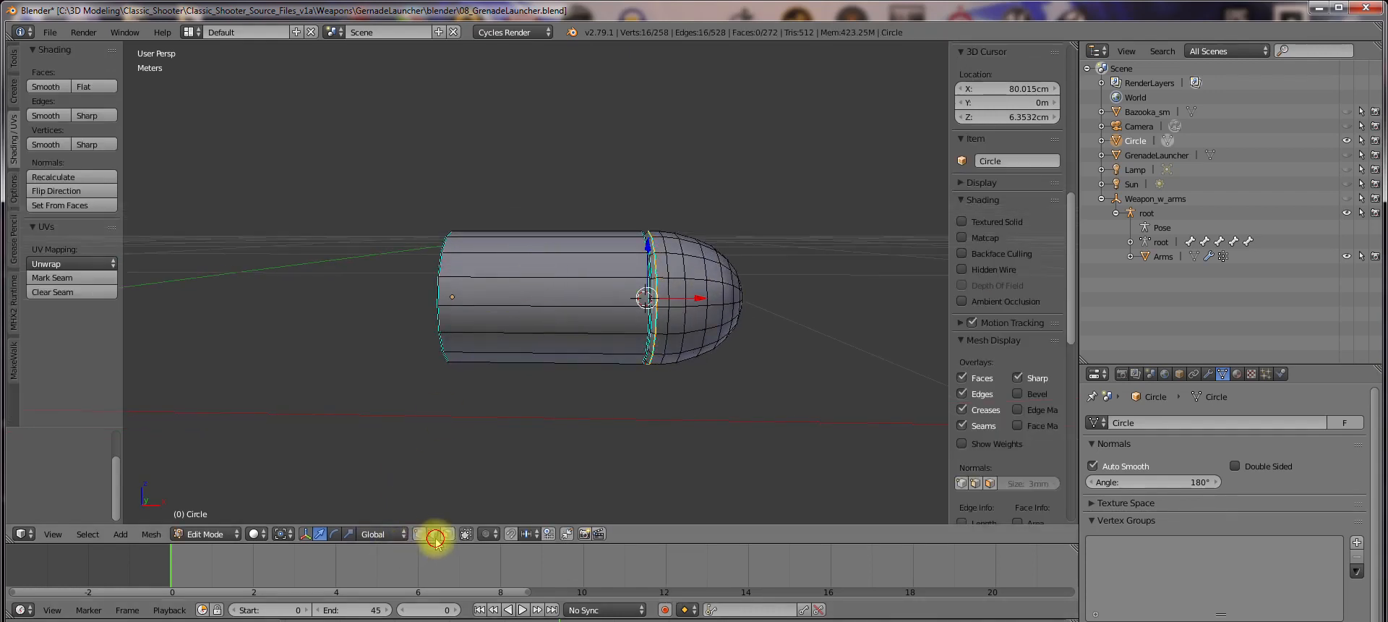
{"action": "key", "text": "ctrl+r"}
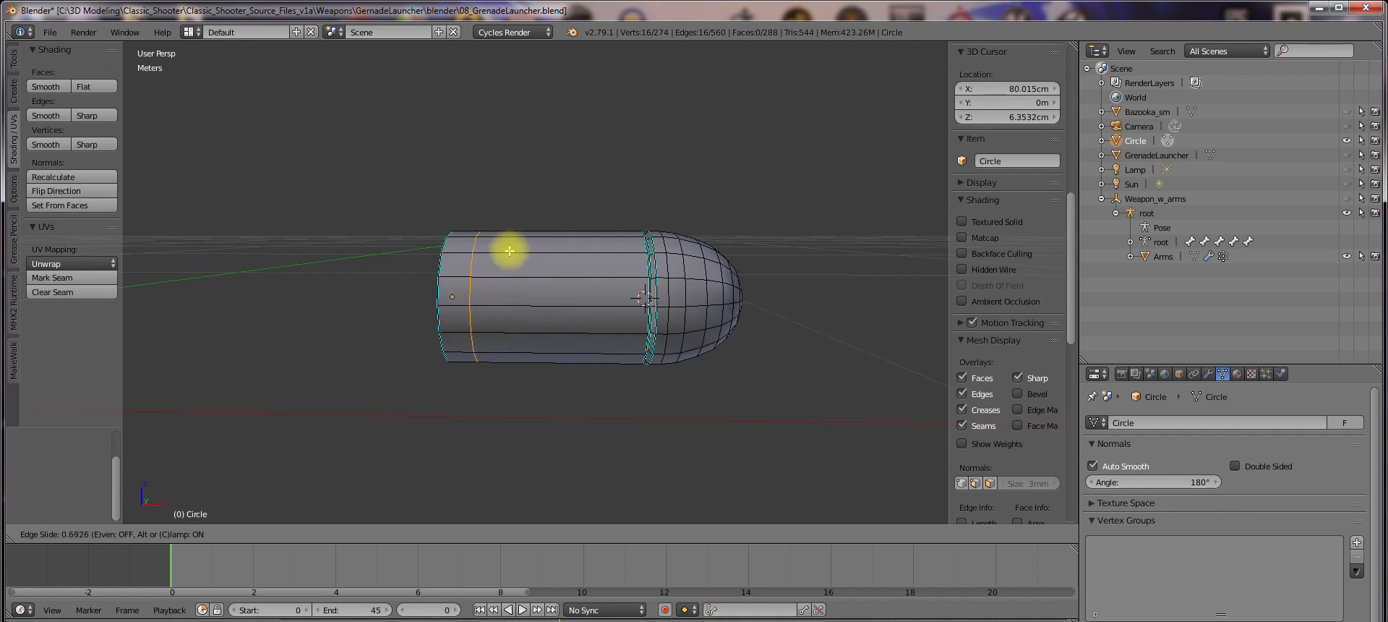
{"action": "left_click", "coordinate": [510, 251]}
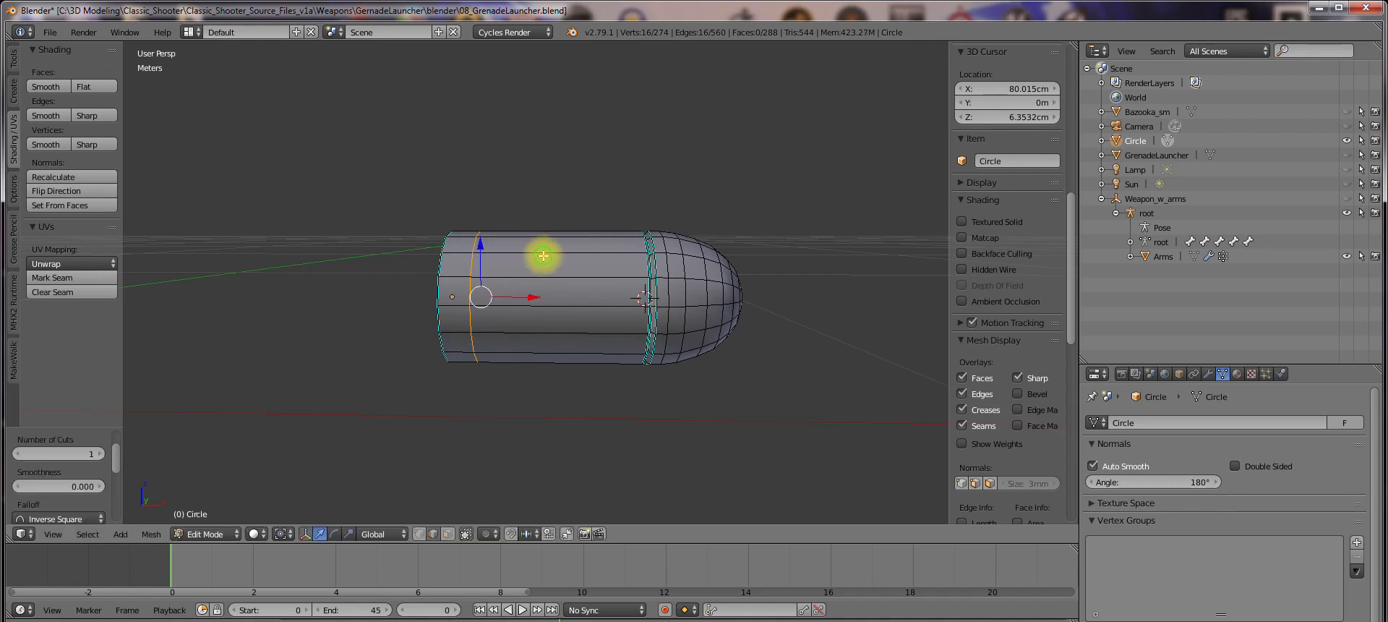
Add a second rear edge loop with a slide of about 0.76 beside the first, and move both loops -3.09 mm along X
{"action": "middle_click_drag", "start_coordinate": [543, 256], "coordinate": [536, 295]}
{"action": "scroll", "coordinate": [530, 295], "scroll_direction": "up", "scroll_amount": 2}
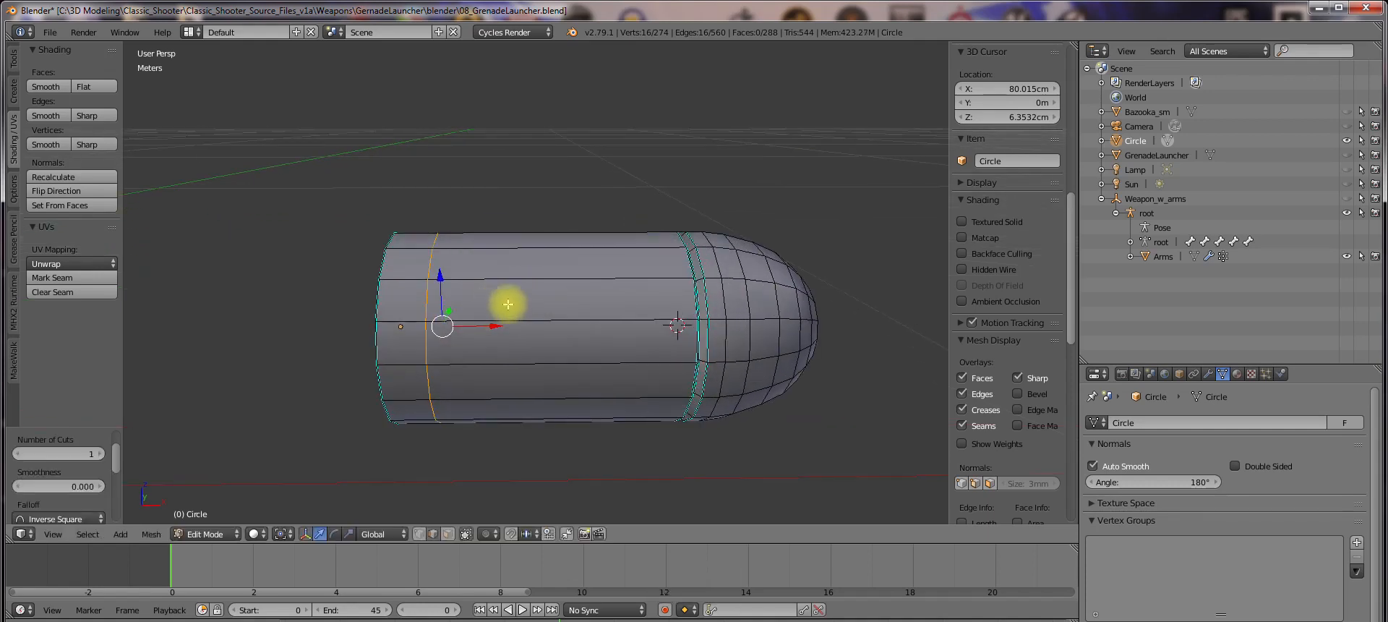
{"action": "key", "text": "ctrl+r"}
{"action": "left_click", "coordinate": [513, 288]}
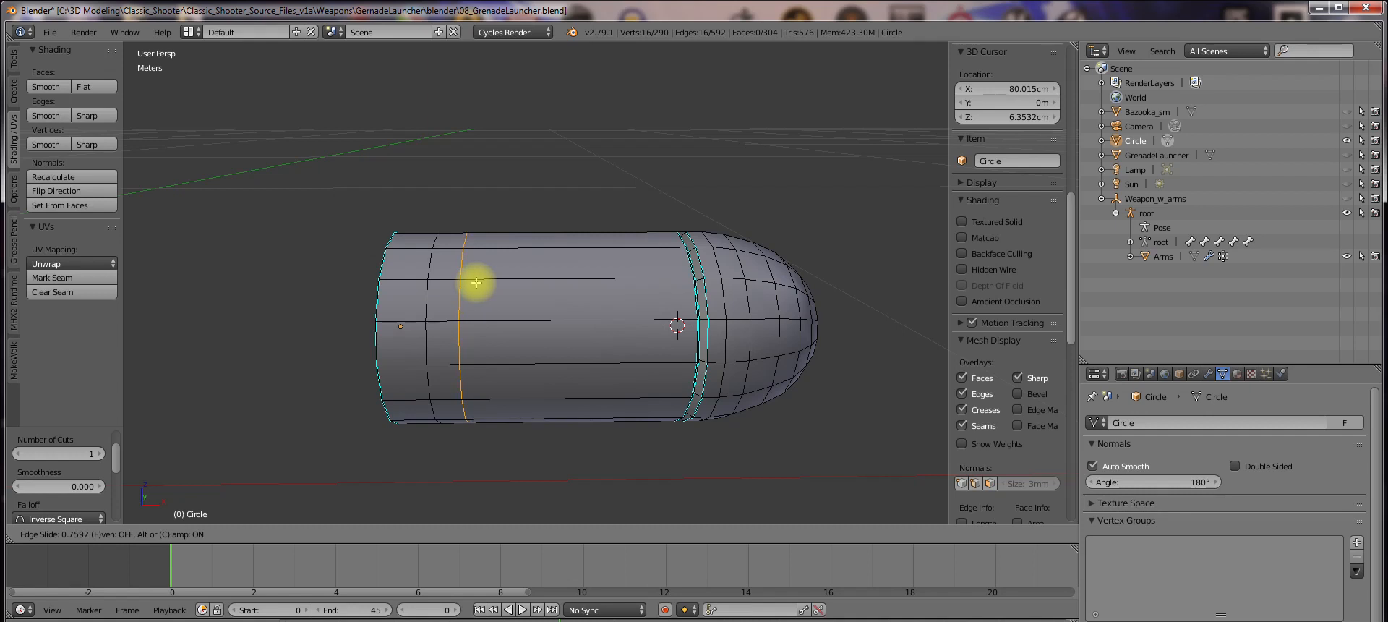
{"action": "left_click", "coordinate": [476, 282]}
{"action": "left_click", "coordinate": [438, 263], "text": "alt+shift"}
{"action": "left_click_drag", "start_coordinate": [502, 322], "coordinate": [491, 318]}
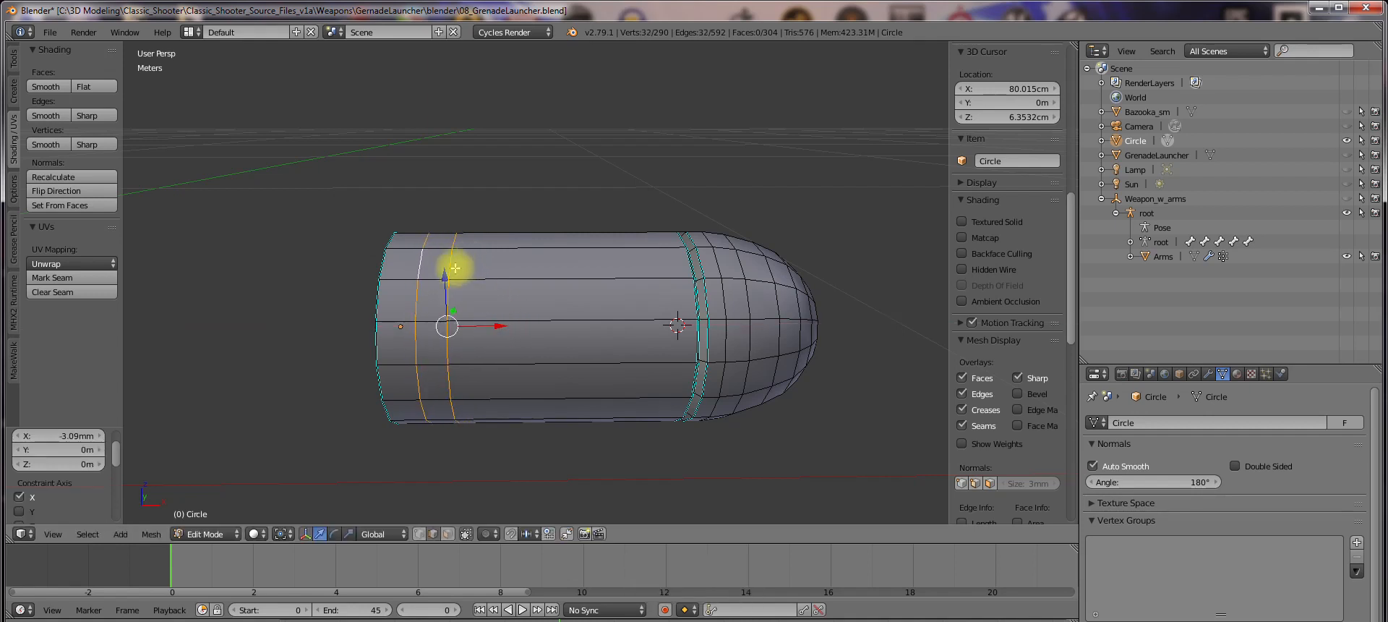
Insert two closely spaced edge loops around the body just behind the nose groove, sliding the second about -0.76
{"action": "key", "text": "ctrl+r"}
{"action": "left_click", "coordinate": [637, 275]}
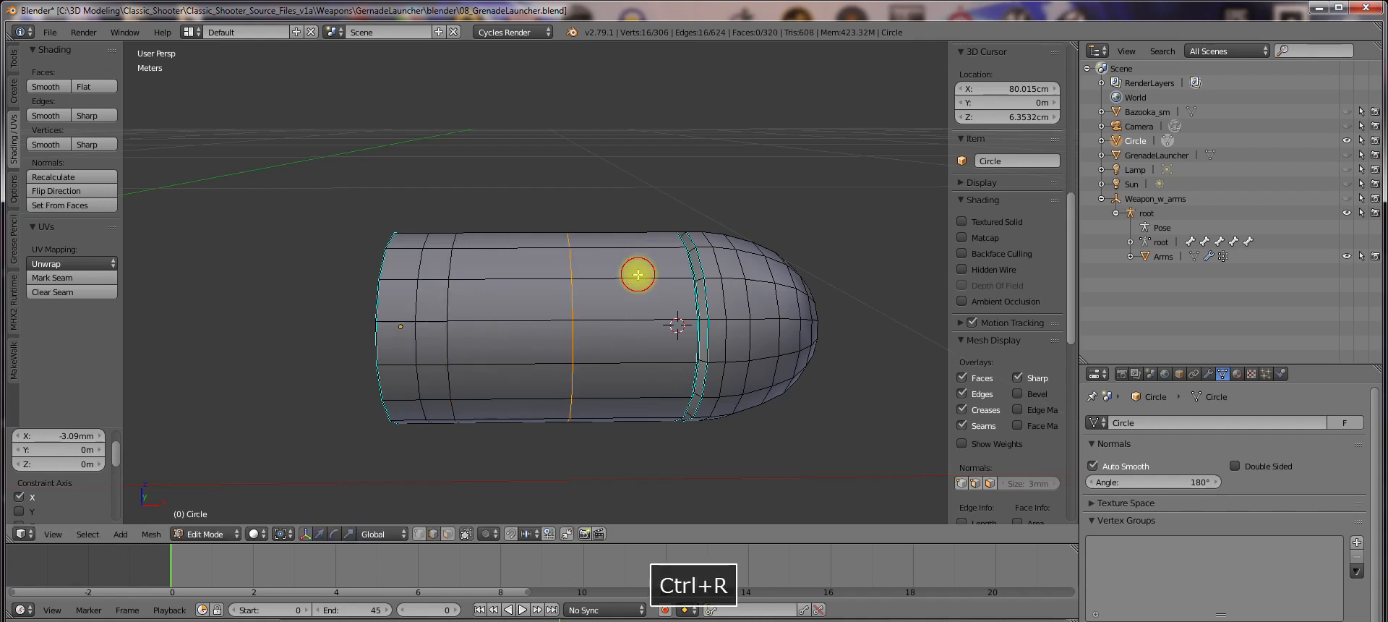
{"action": "left_click", "coordinate": [734, 282]}
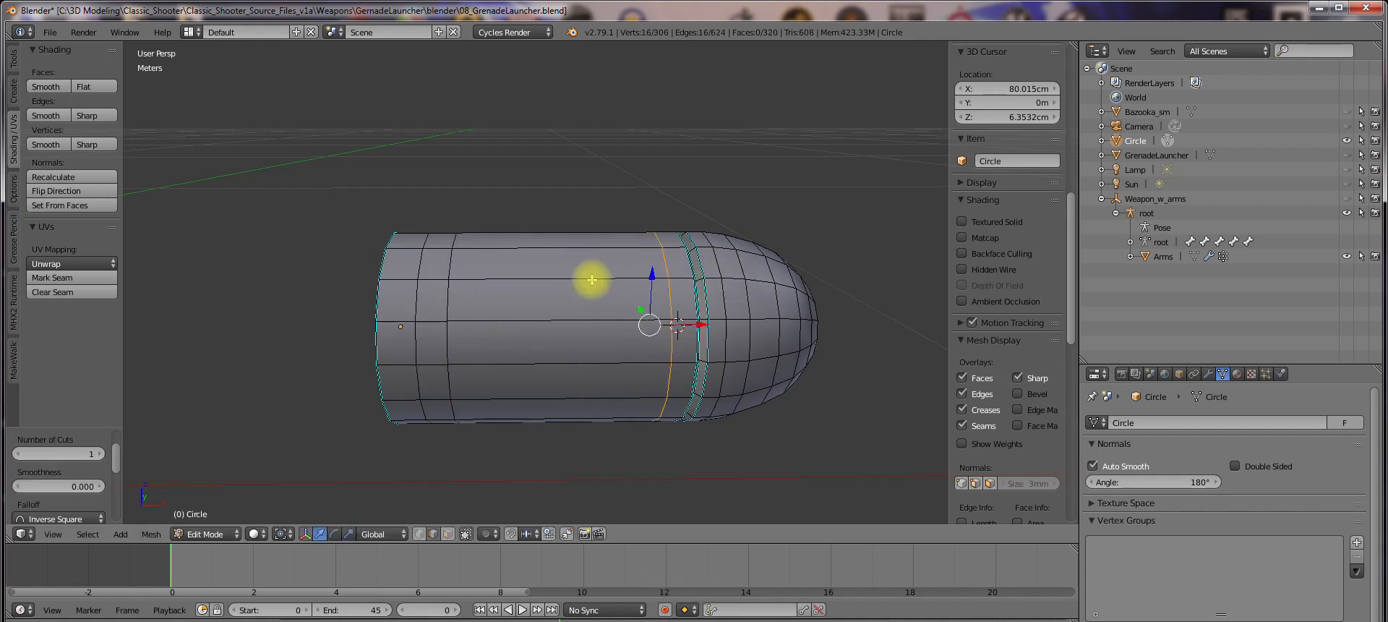
{"action": "key", "text": "ctrl+r"}
{"action": "left_click", "coordinate": [592, 280]}
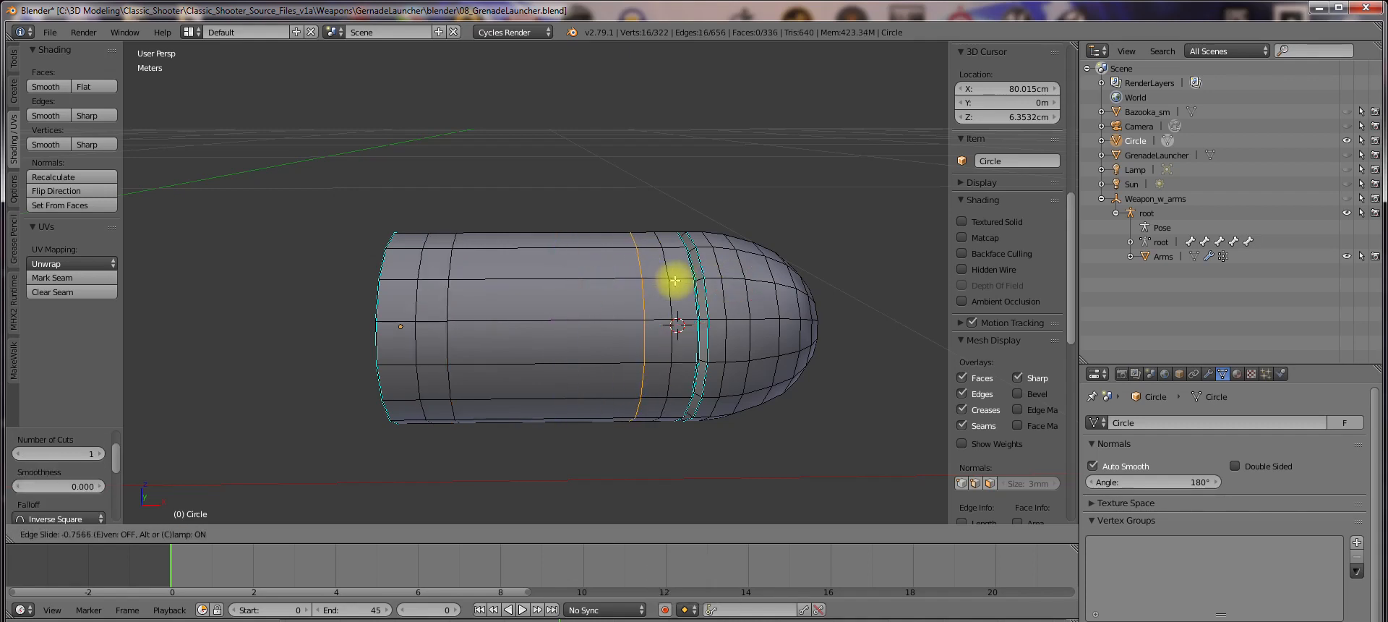
{"action": "left_click", "coordinate": [675, 280]}
Select both pairs of new edge loops, bevel them with one segment into narrow bands, and clear the selection
{"action": "left_click", "coordinate": [660, 256], "text": "alt+shift"}
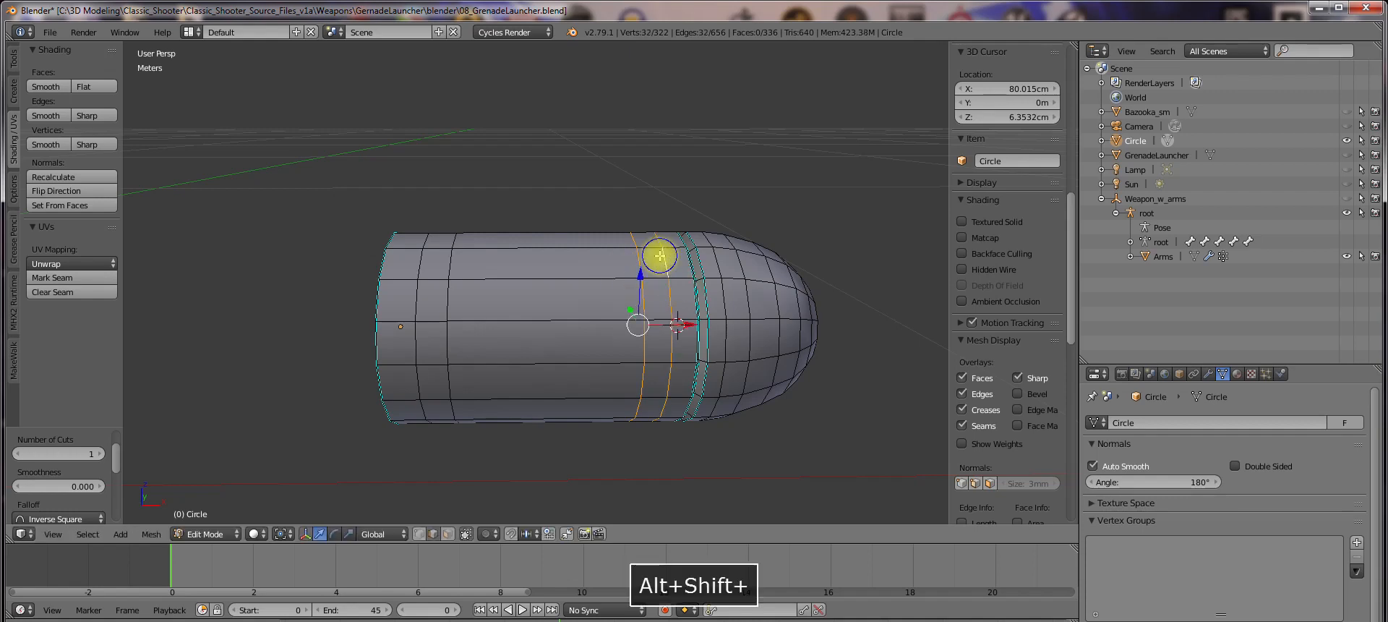
{"action": "key", "text": "ctrl+z"}
{"action": "left_click", "coordinate": [454, 261], "text": "alt+shift"}
{"action": "left_click", "coordinate": [423, 264], "text": "alt+shift"}
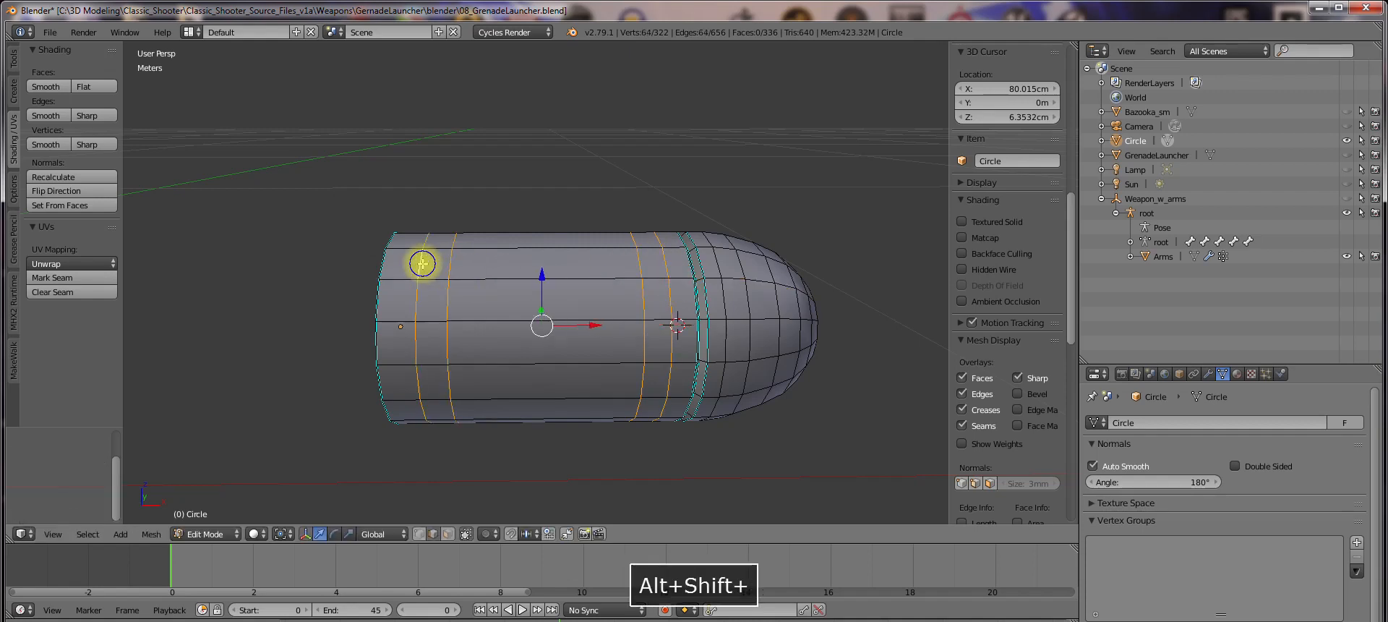
{"action": "key", "text": "w"}
{"action": "left_click", "coordinate": [540, 268]}
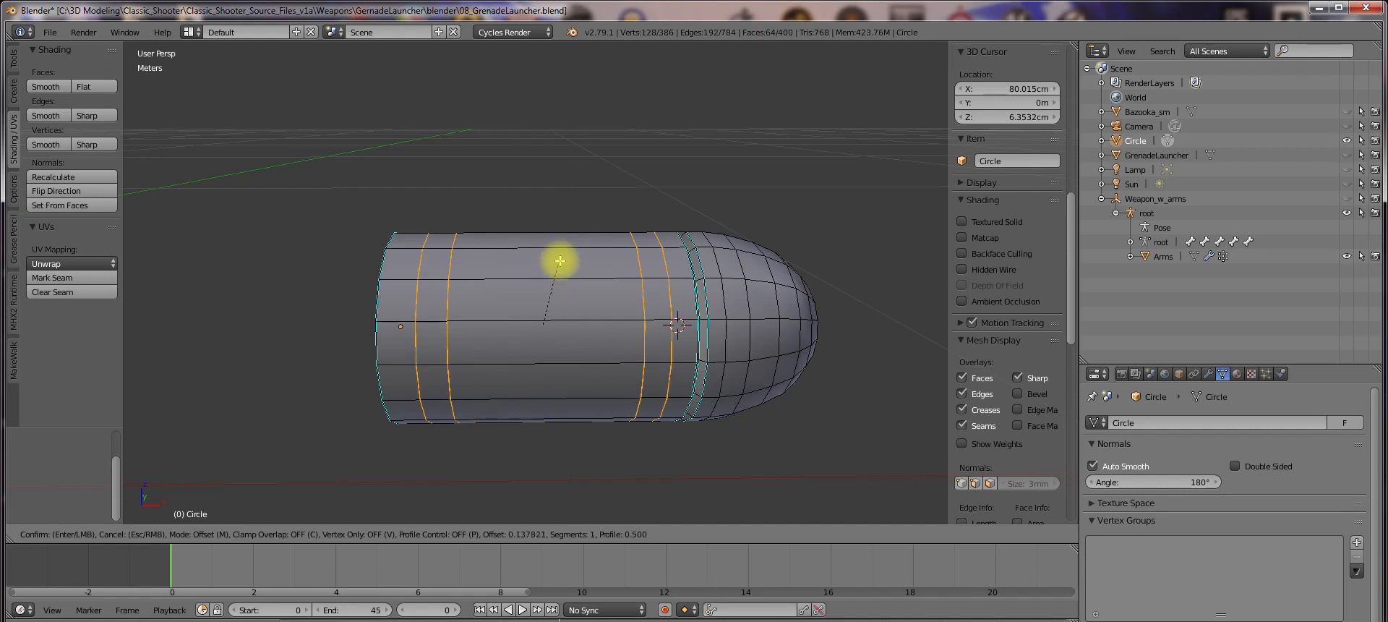
{"action": "left_click", "coordinate": [591, 161]}
{"action": "key", "text": "a"}
Select the eight beveled edge loops around the body, inspect them from both sides, and clear the selection
{"action": "middle_click_drag", "start_coordinate": [583, 273], "coordinate": [461, 263]}
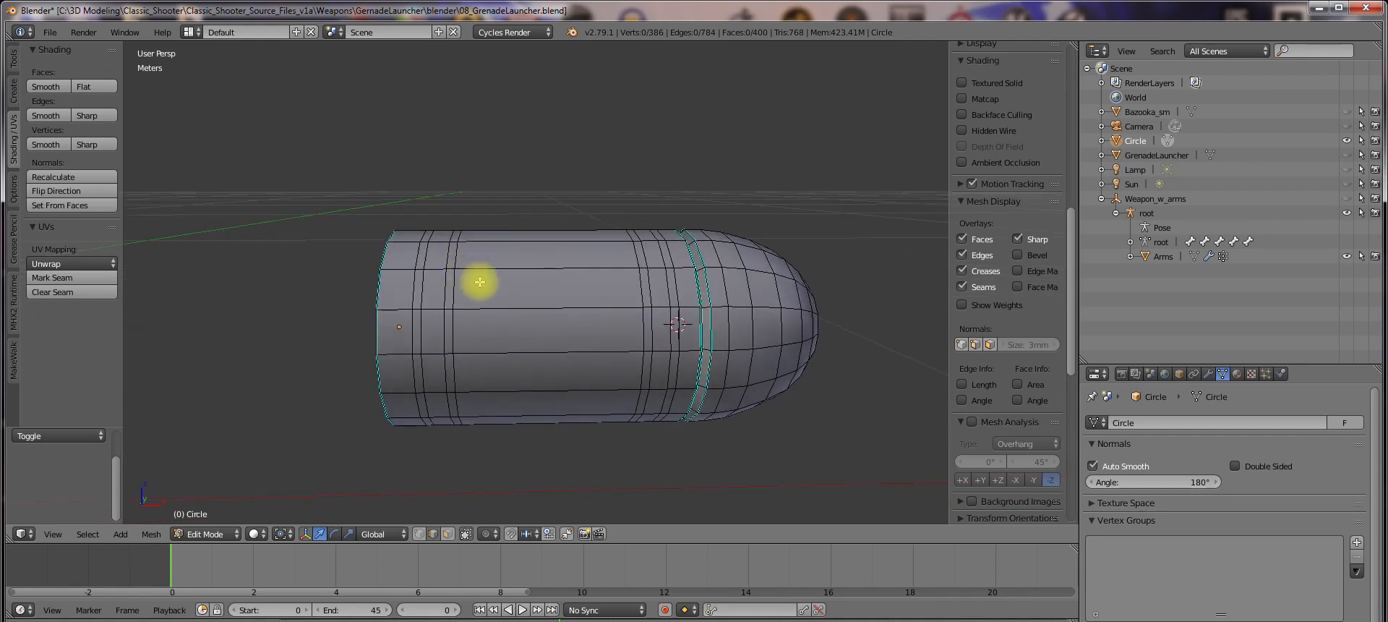
{"action": "right_click", "coordinate": [635, 255], "text": "alt+shift"}
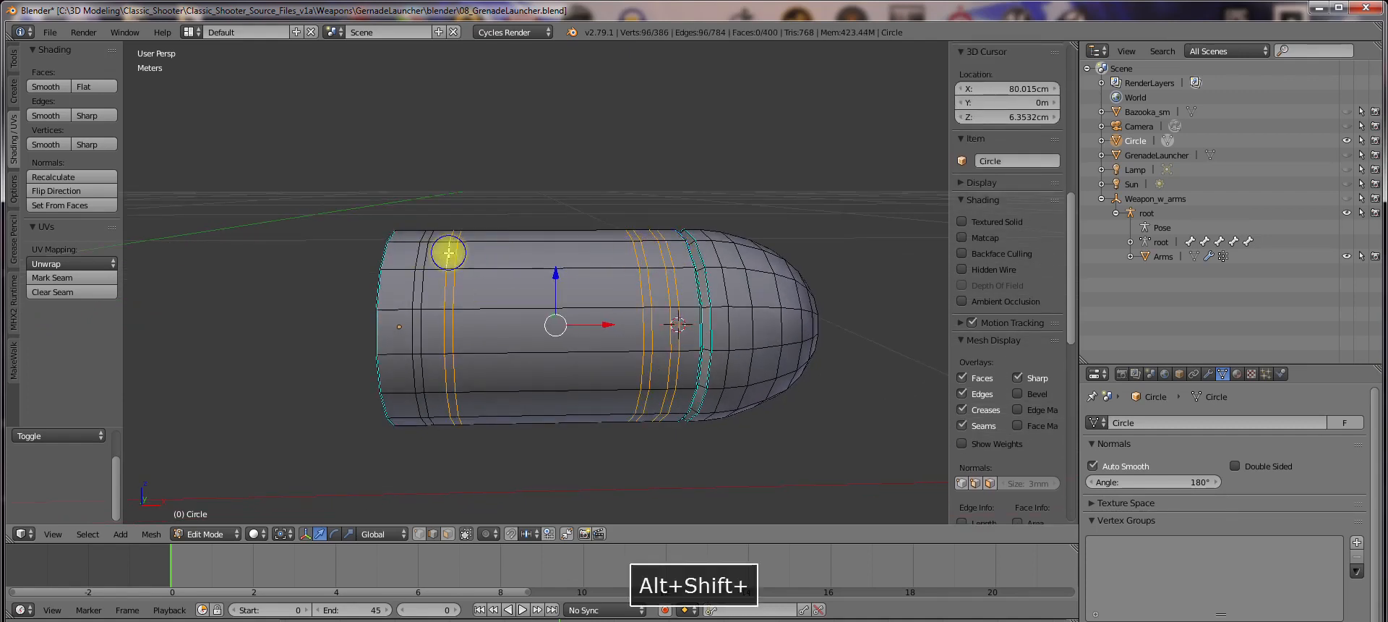
{"action": "middle_click_drag", "start_coordinate": [510, 295], "coordinate": [634, 227]}
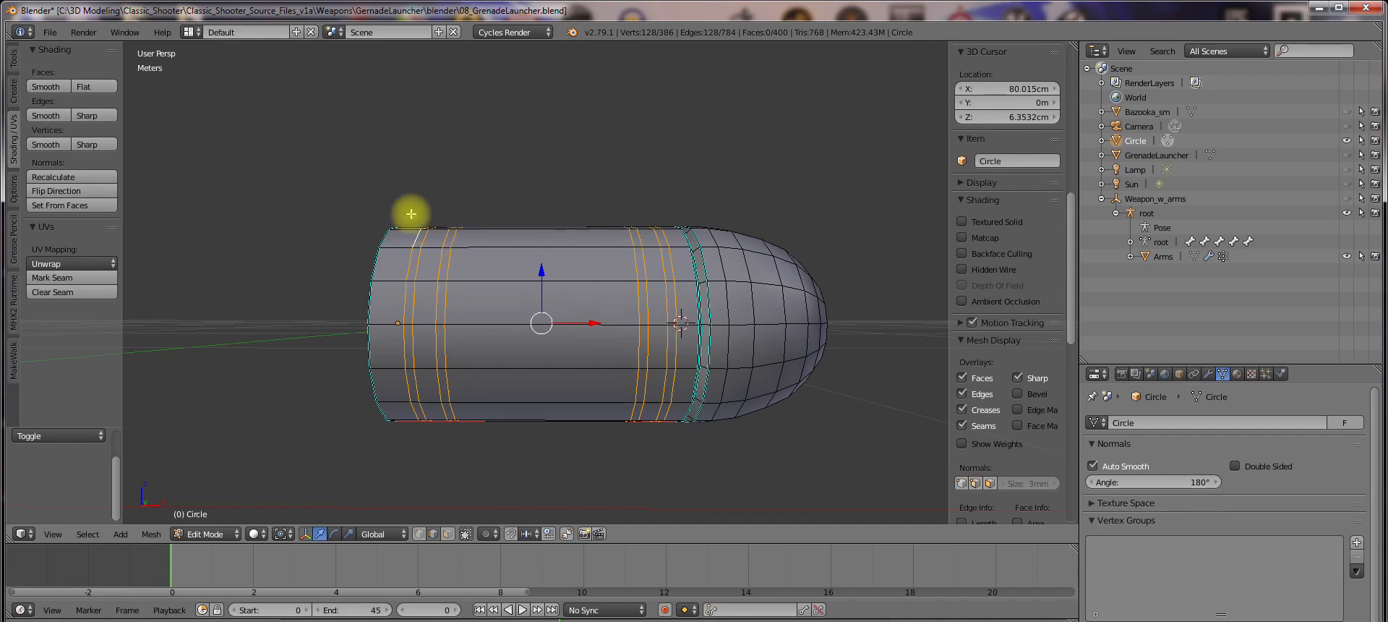
{"action": "middle_click_drag", "start_coordinate": [415, 329], "coordinate": [664, 266]}
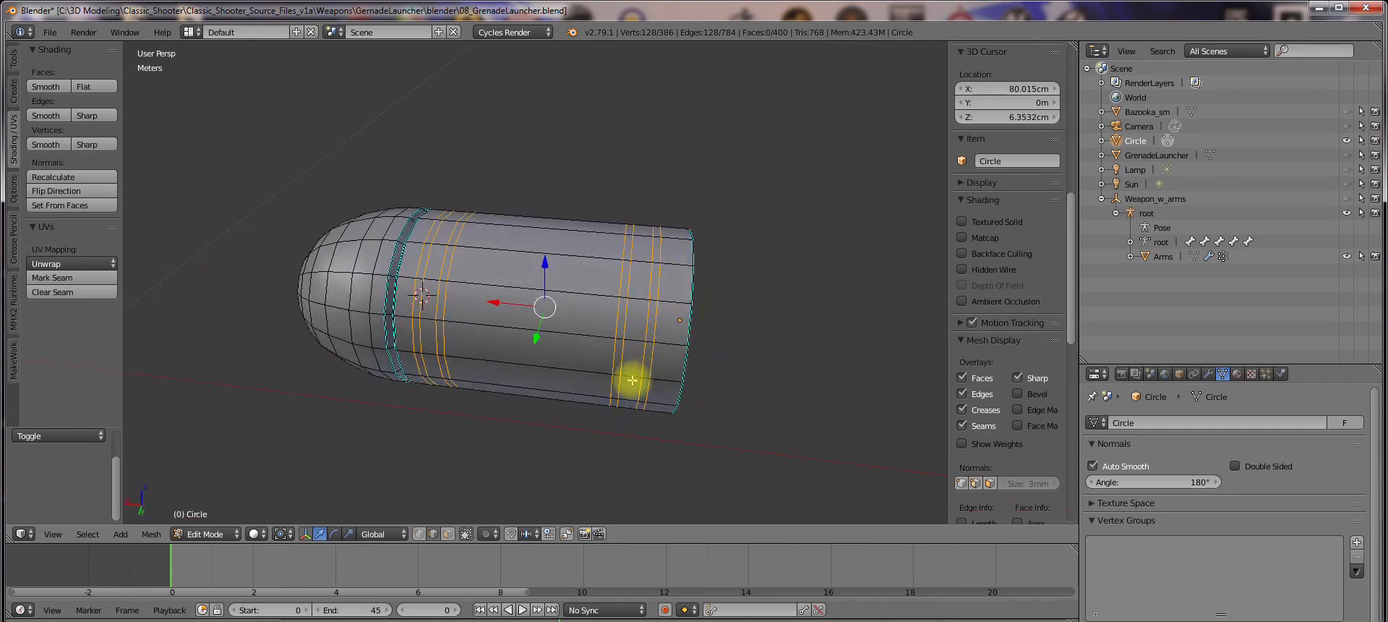
{"action": "middle_click_drag", "start_coordinate": [633, 380], "coordinate": [589, 328]}
{"action": "scroll", "coordinate": [412, 301], "scroll_direction": "up", "scroll_amount": 3}
{"action": "middle_click_drag", "start_coordinate": [412, 301], "coordinate": [533, 265]}
{"action": "key", "text": "a"}
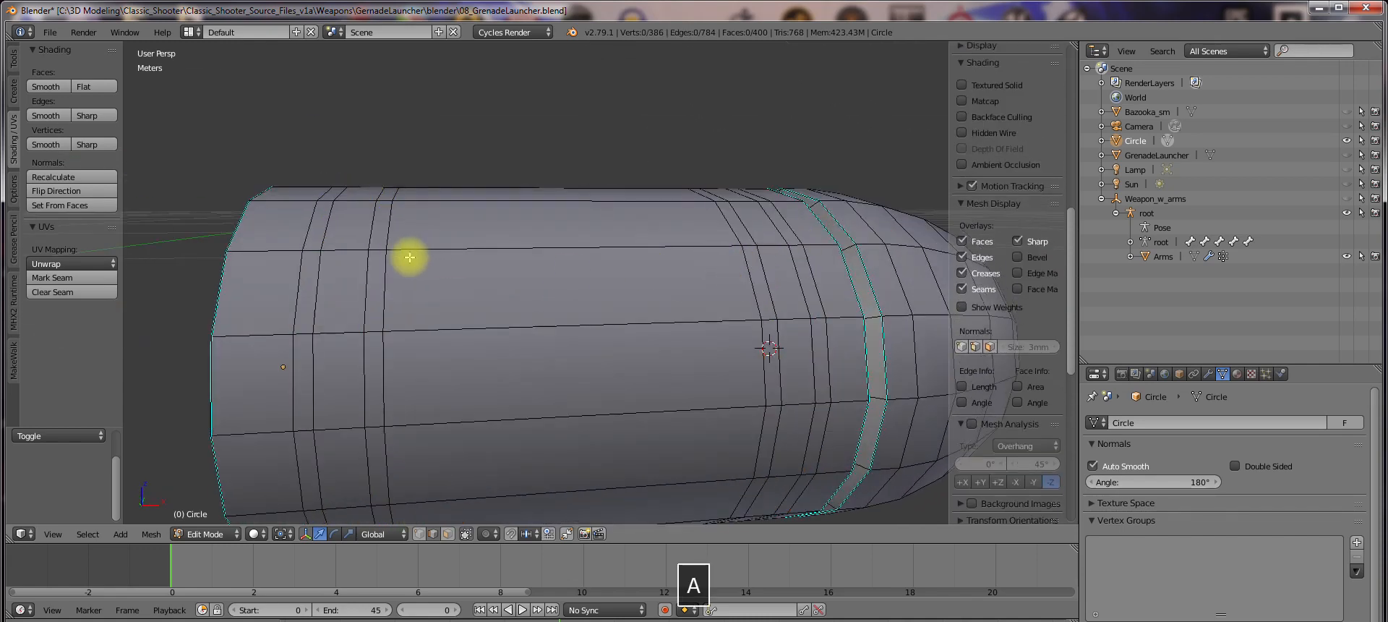
{"action": "middle_click_drag", "start_coordinate": [440, 254], "coordinate": [487, 196], "text": "shift"}
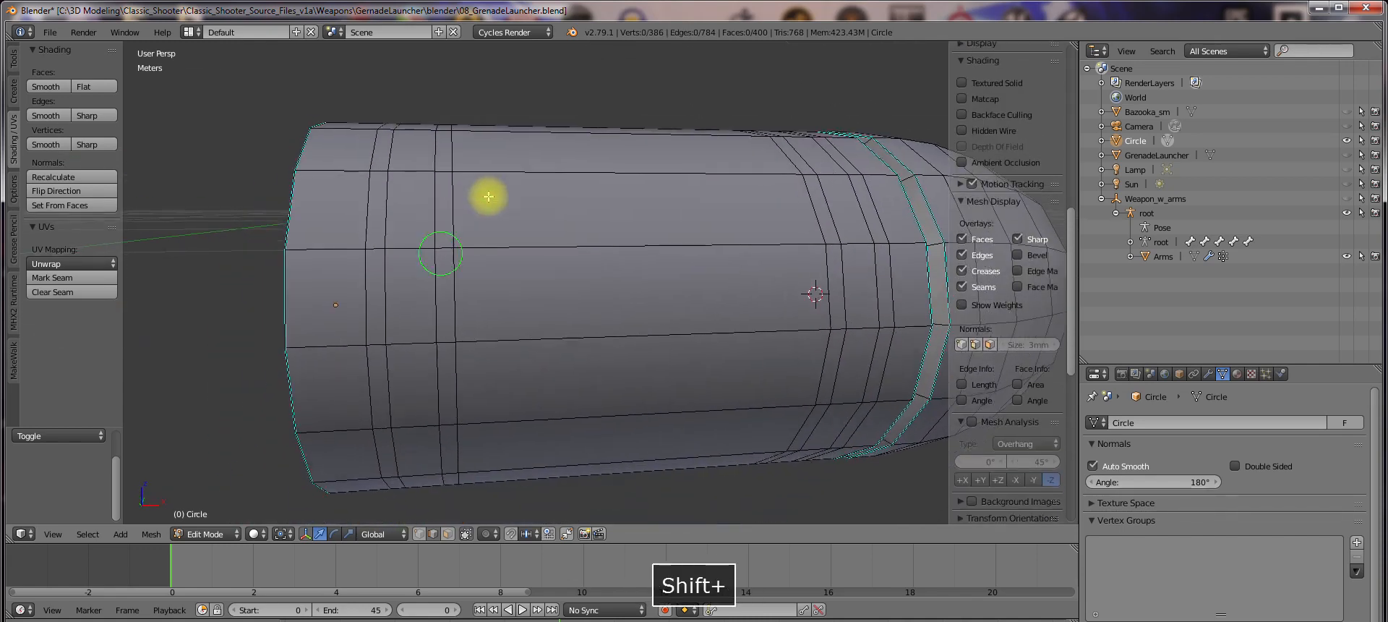
Switch to face selection and select the four narrow face loops around the body, two near the rear and two behind the nose groove
{"action": "right_click", "coordinate": [379, 170], "text": "alt+shift"}
{"action": "key", "text": "a"}
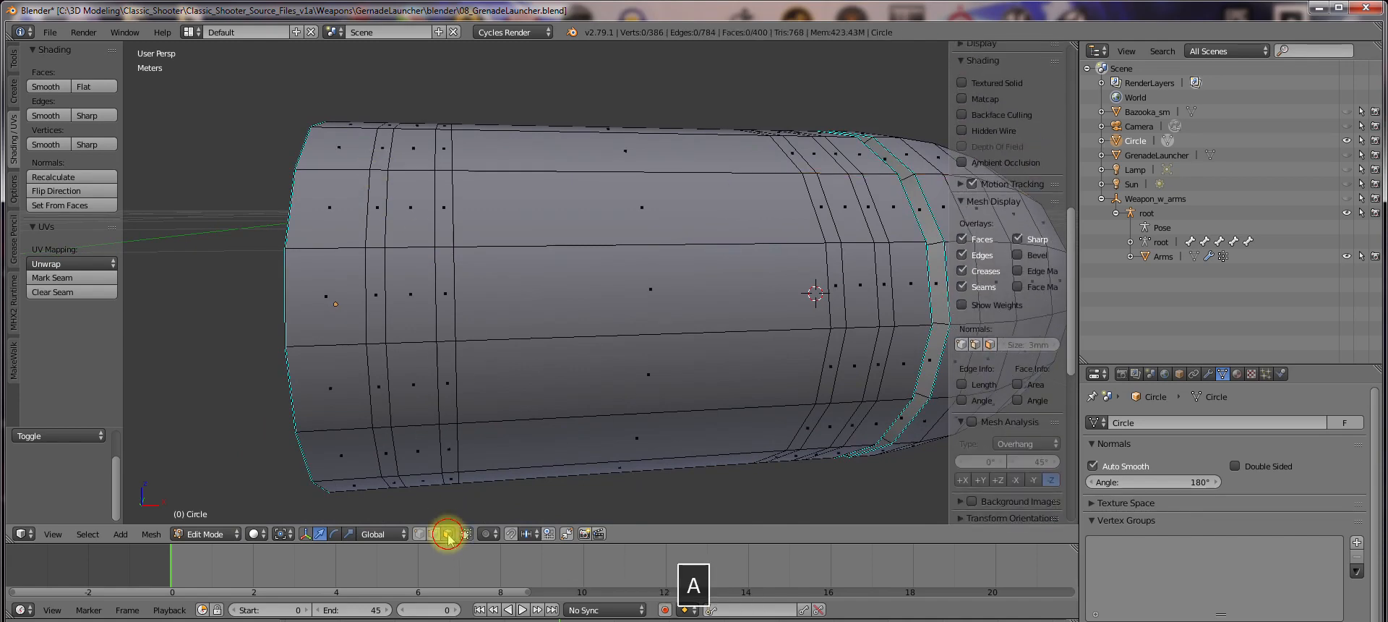
{"action": "right_click", "coordinate": [381, 177], "text": "alt+shift"}
{"action": "key", "text": "z"}
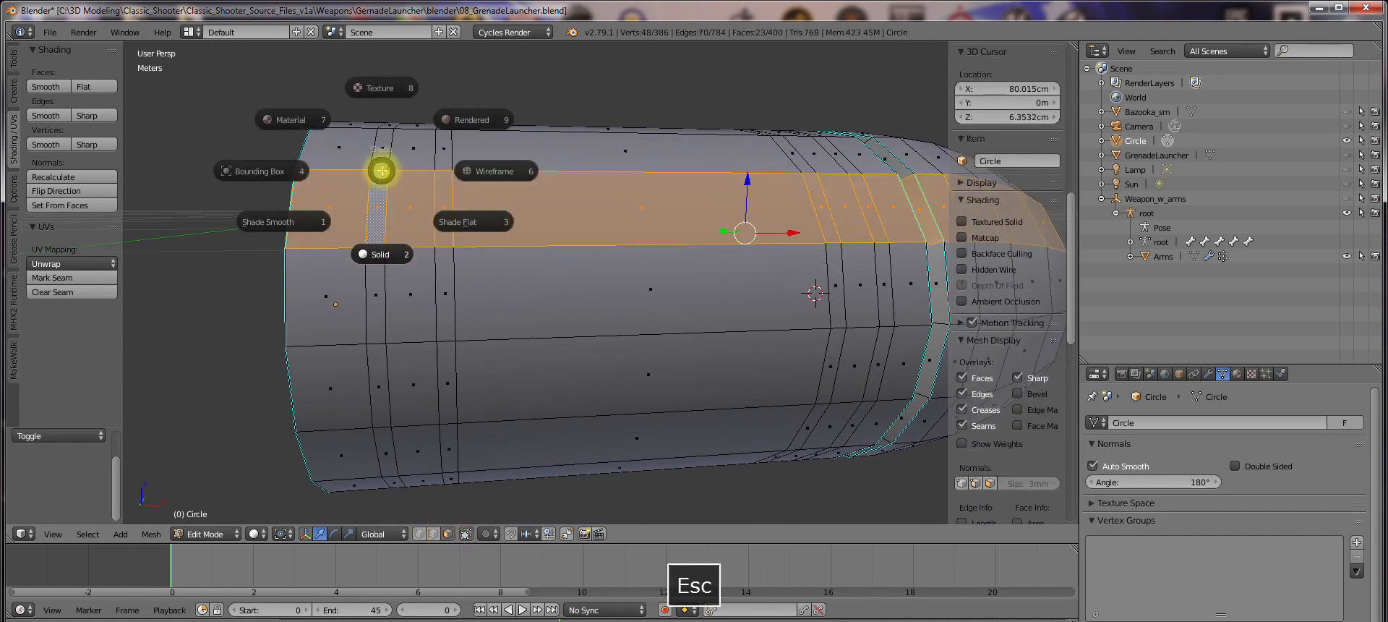
{"action": "key", "text": "Escape"}
{"action": "key", "text": "a"}
{"action": "right_click", "coordinate": [377, 170], "text": "alt+shift"}
{"action": "right_click", "coordinate": [446, 176], "text": "alt+shift"}
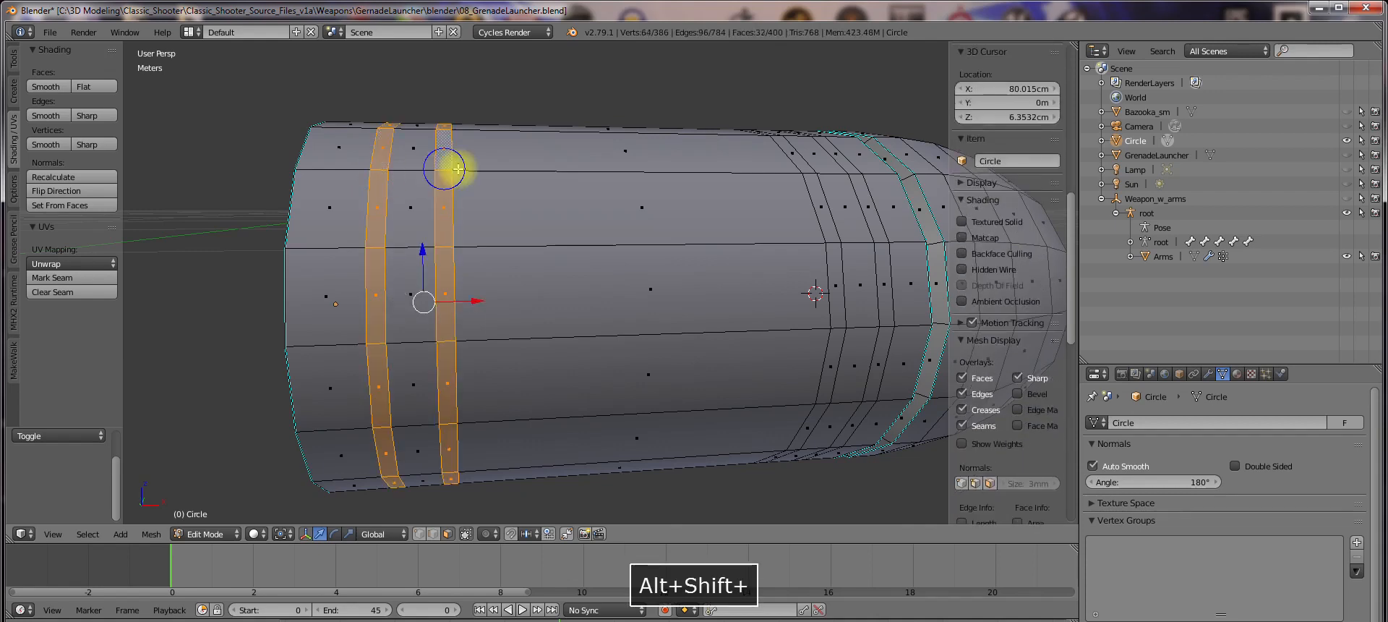
{"action": "right_click", "coordinate": [808, 172], "text": "alt+shift"}
{"action": "right_click", "coordinate": [855, 172], "text": "alt+shift"}
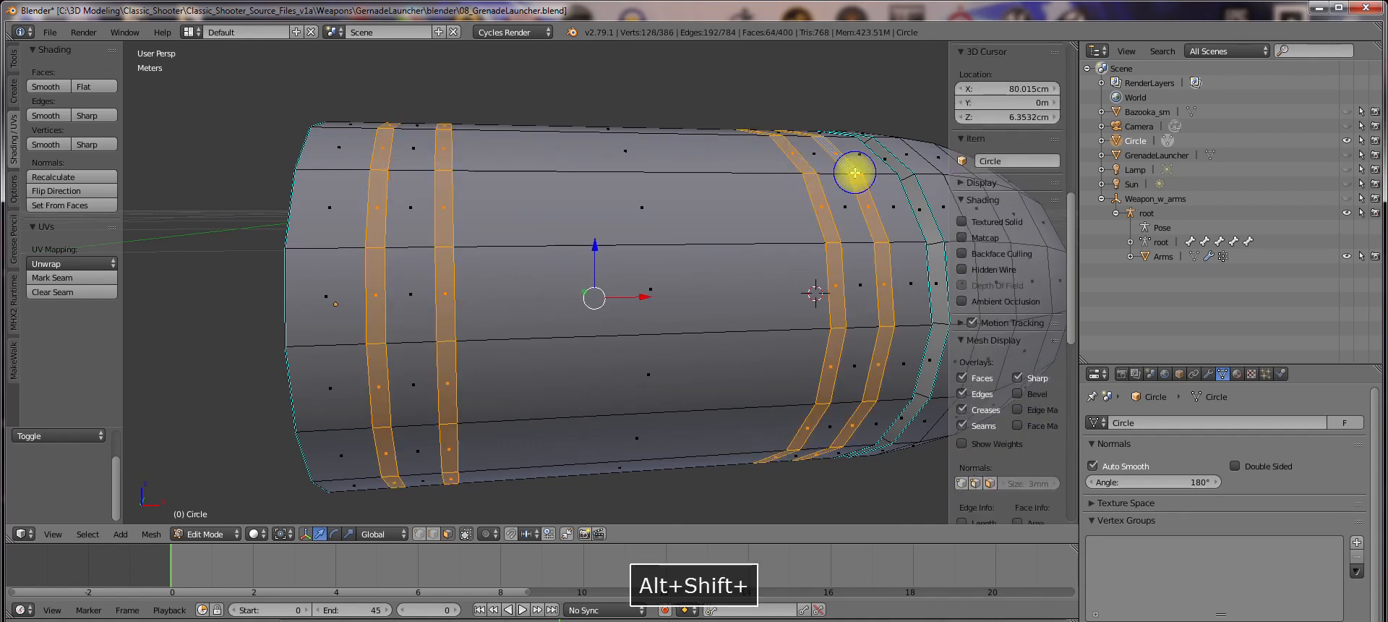
Extrude the four selected face bands in place without offset
{"action": "key", "text": "e"}
{"action": "left_click", "coordinate": [597, 212]}
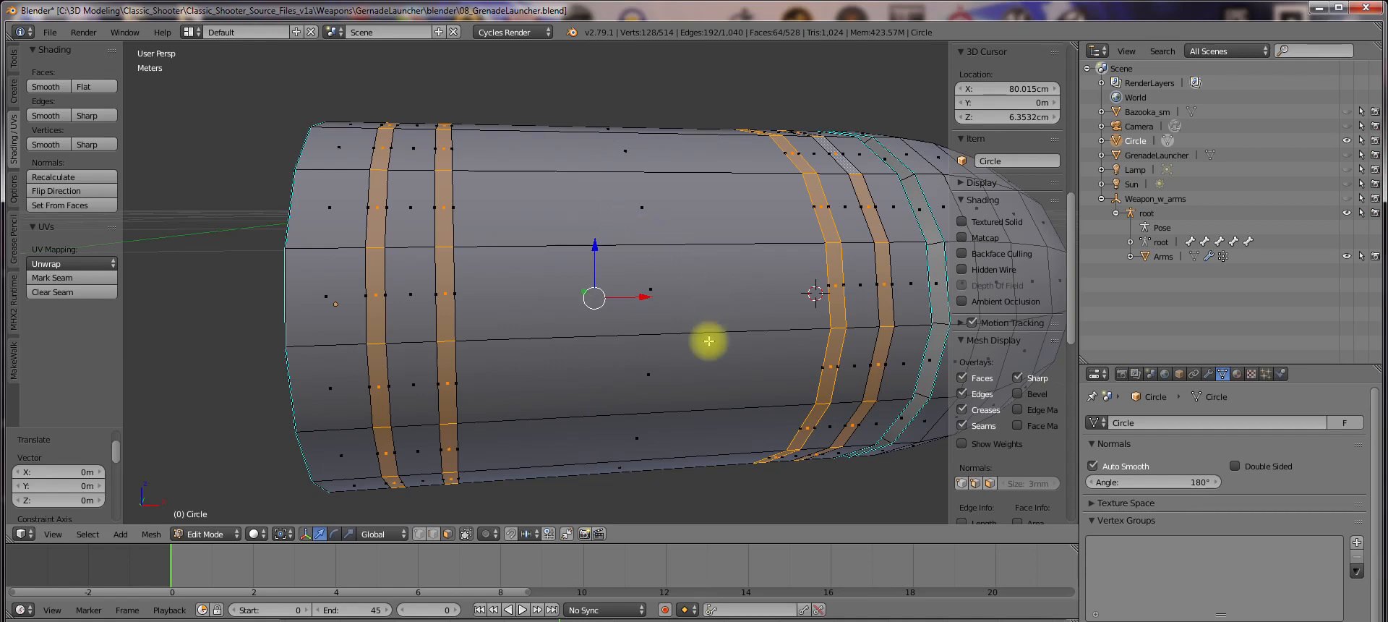
{"action": "left_click", "coordinate": [283, 533]}
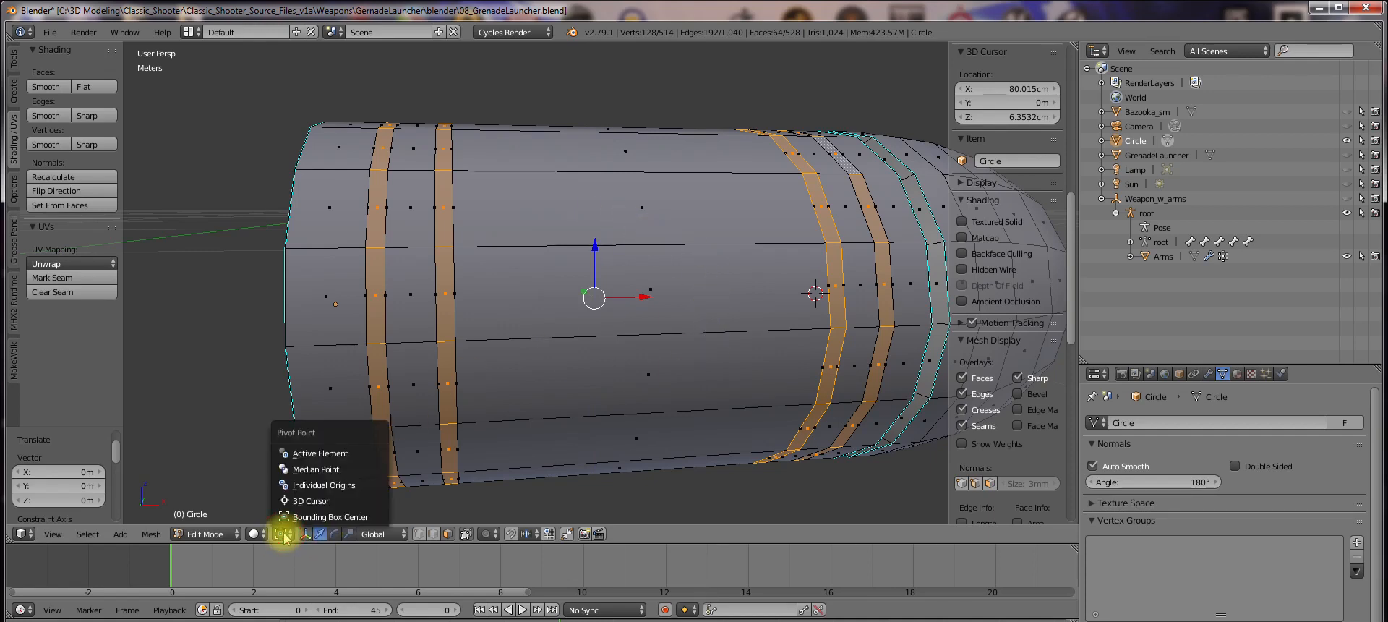
{"action": "left_click", "coordinate": [283, 534]}
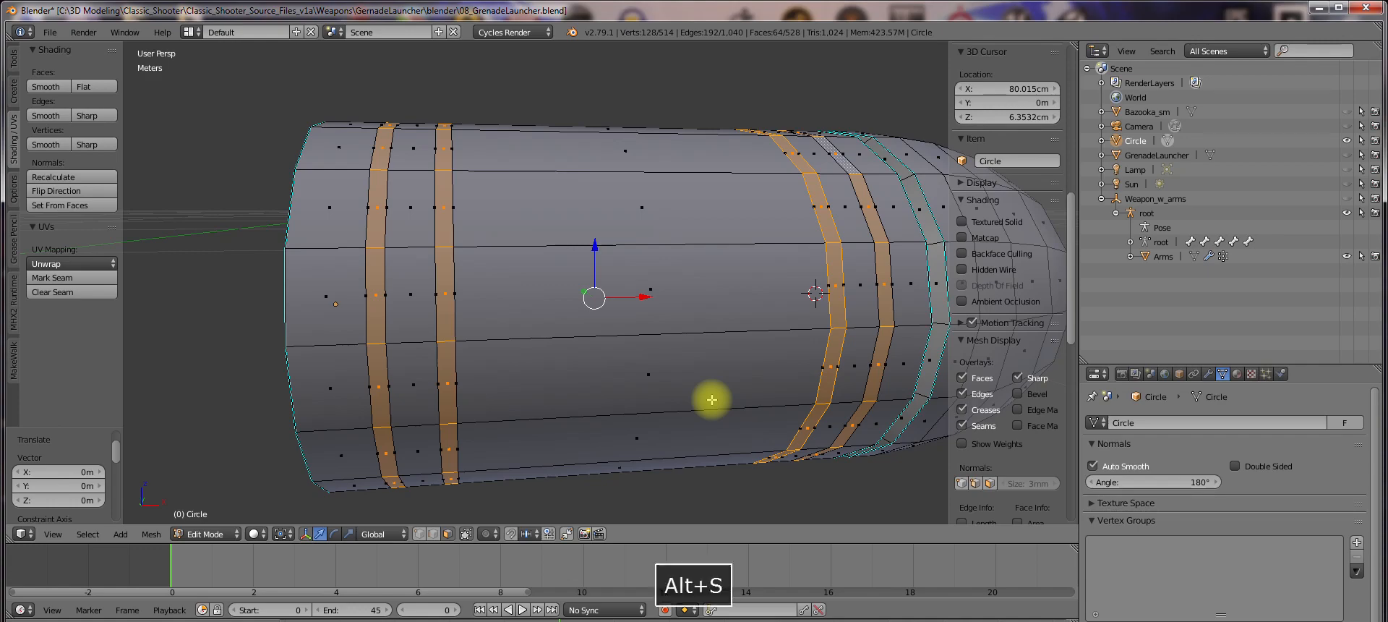
Shrink the extruded bands inward along their normals by about 1.9 and inspect the grooves in Object Mode
{"action": "key", "text": "alt+s"}
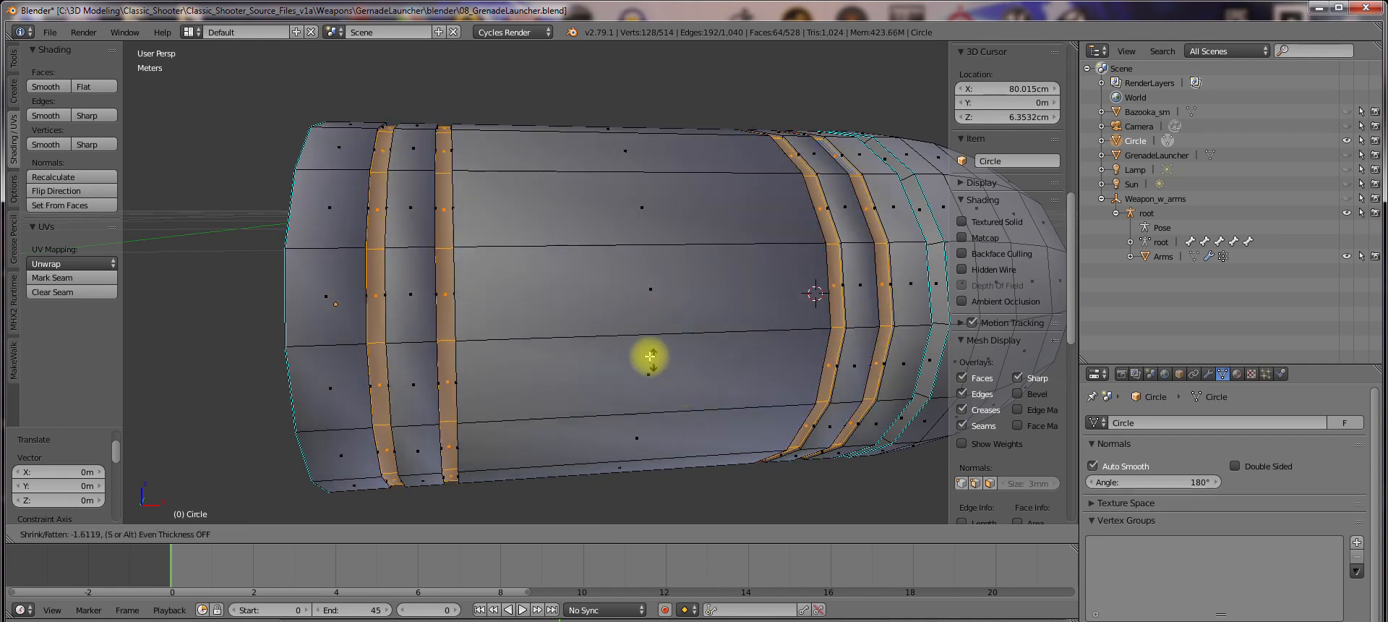
{"action": "left_click", "coordinate": [645, 353]}
{"action": "middle_click_drag", "start_coordinate": [673, 353], "coordinate": [745, 378]}
{"action": "key", "text": "Tab"}
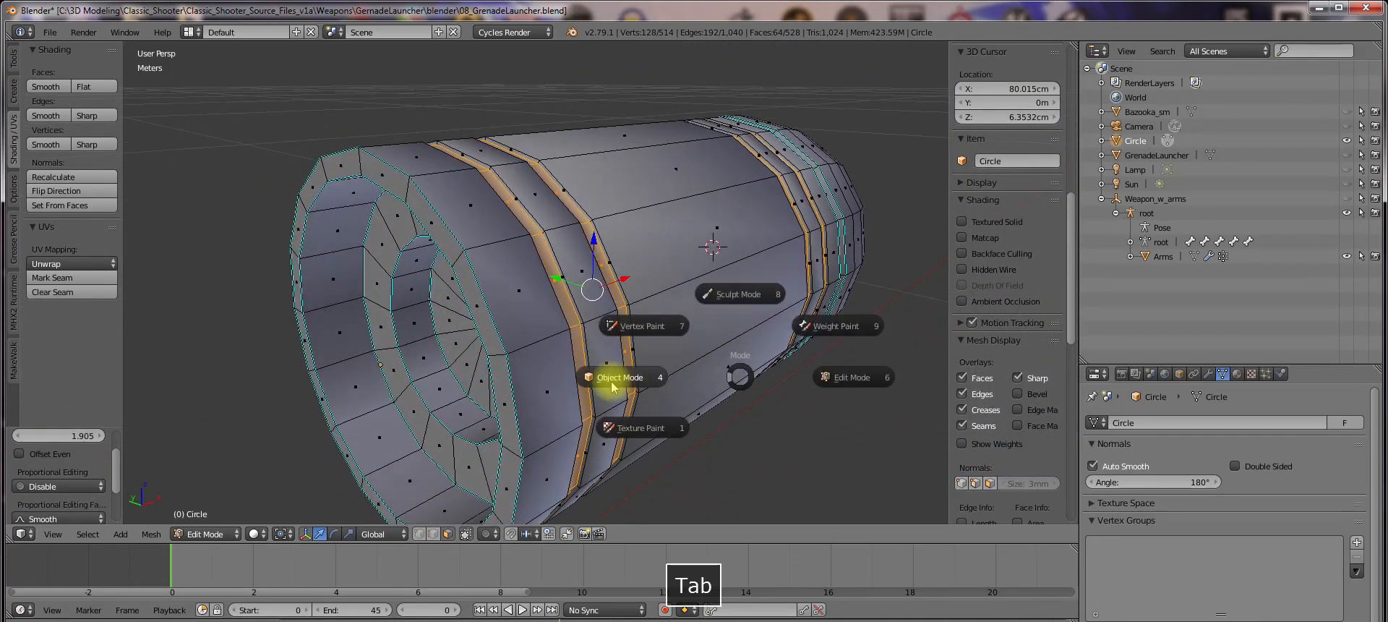
{"action": "left_click", "coordinate": [671, 346]}
{"action": "middle_click_drag", "start_coordinate": [671, 345], "coordinate": [598, 332]}
{"action": "scroll", "coordinate": [617, 338], "scroll_direction": "down", "scroll_amount": 3}
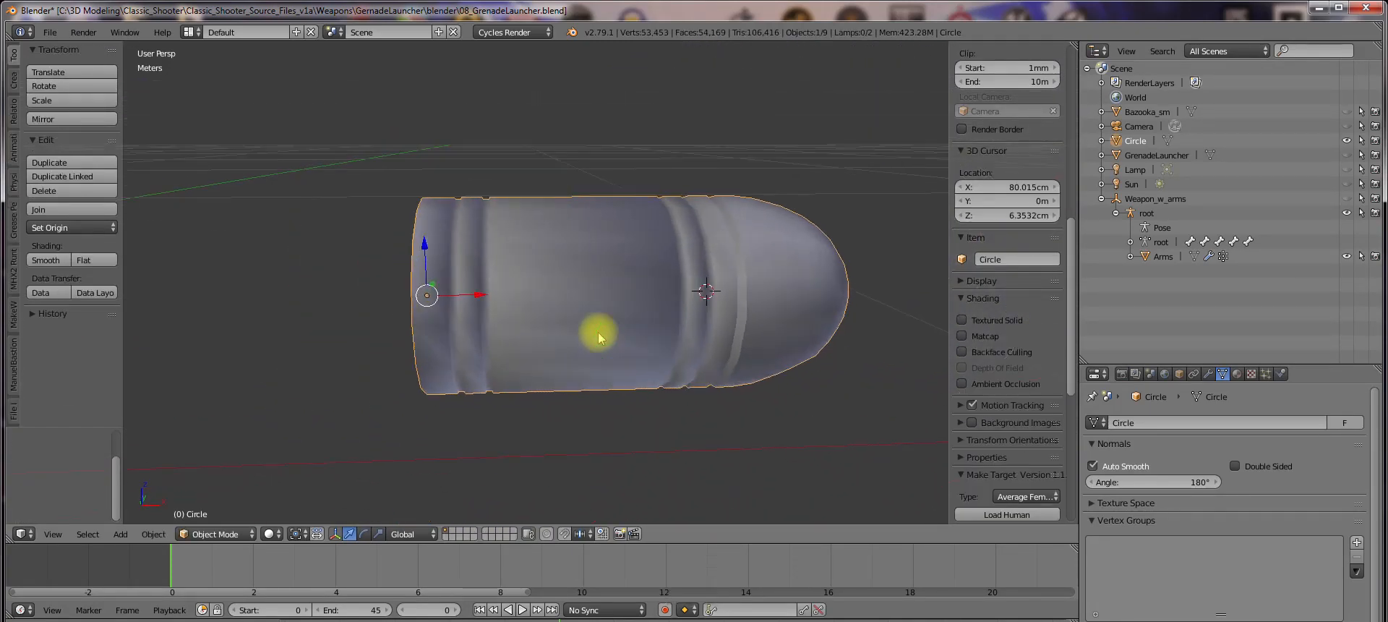
Return to Edit Mode and undo the last shrink of the bands, keeping the extrusion
{"action": "scroll", "coordinate": [597, 328], "scroll_direction": "up", "scroll_amount": 2}
{"action": "key", "text": "Tab"}
{"action": "key", "text": "ctrl+z"}
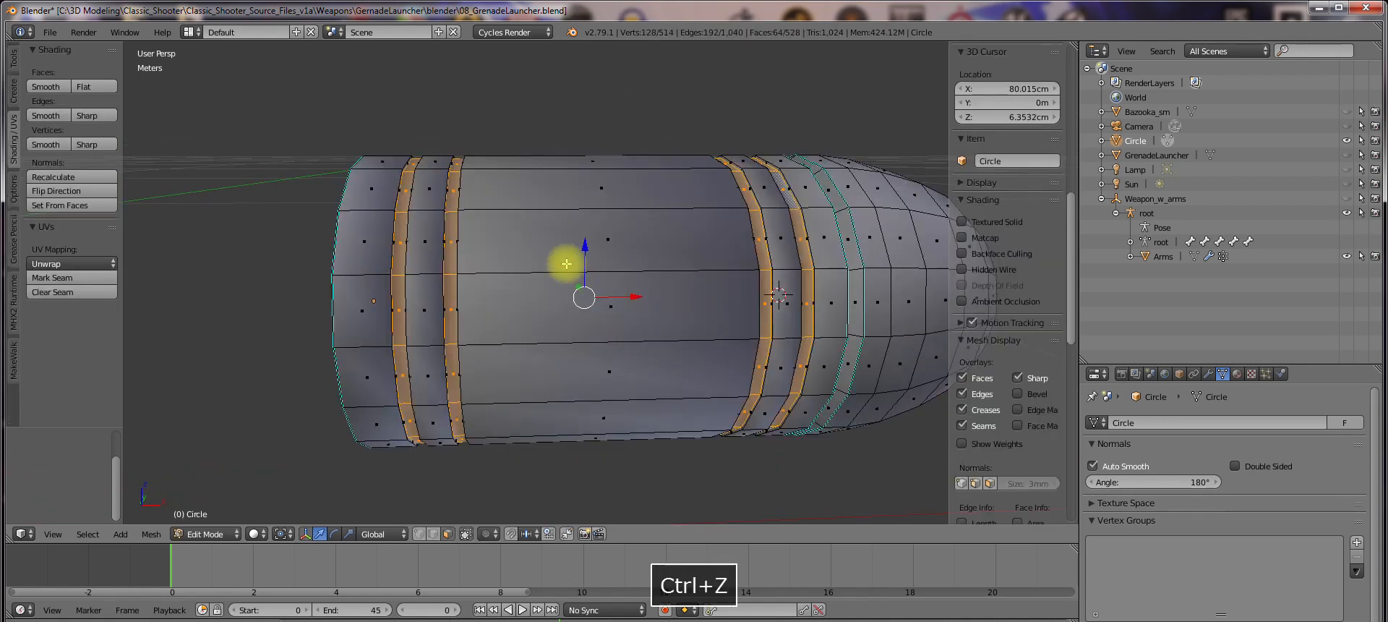
{"action": "mouse_move", "coordinate": [630, 284]}
{"action": "middle_mouse_down"}
{"action": "mouse_move", "coordinate": [616, 262]}
{"action": "mouse_move", "coordinate": [648, 254]}
{"action": "mouse_move", "coordinate": [664, 267]}
{"action": "middle_mouse_up"}
{"action": "key", "text": "ctrl+z"}
Try a very slight inward shrink of the extruded bands, inspect the rear pair up close, and undo it
{"action": "key", "text": "alt+s"}
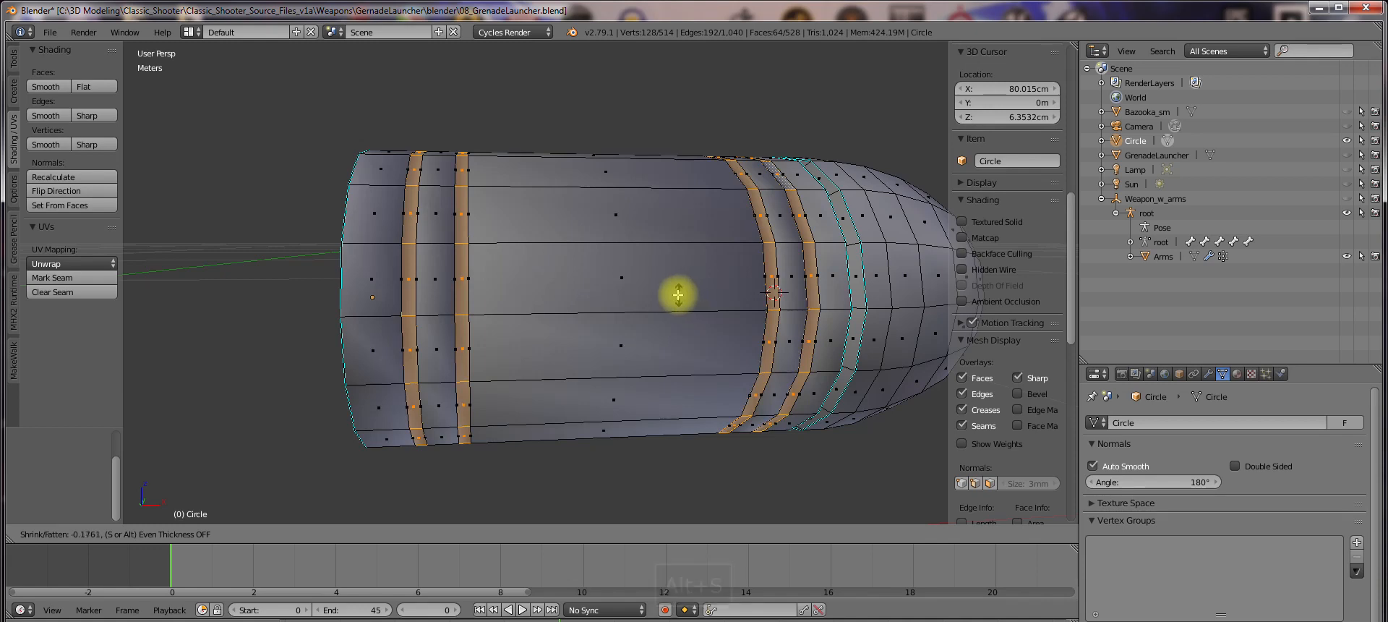
{"action": "left_click", "coordinate": [672, 292]}
{"action": "scroll", "coordinate": [671, 288], "scroll_direction": "up", "scroll_amount": 3}
{"action": "mouse_move", "coordinate": [613, 253]}
{"action": "middle_mouse_down", "text": "shift"}
{"action": "mouse_move", "coordinate": [635, 319]}
{"action": "mouse_move", "coordinate": [609, 254]}
{"action": "middle_mouse_up", "text": "shift"}
{"action": "key", "text": "ctrl+z"}
Shrink the bands inward by about 1.6, check the groove depth in Object Mode, and return to Edit Mode
{"action": "key", "text": "alt+s"}
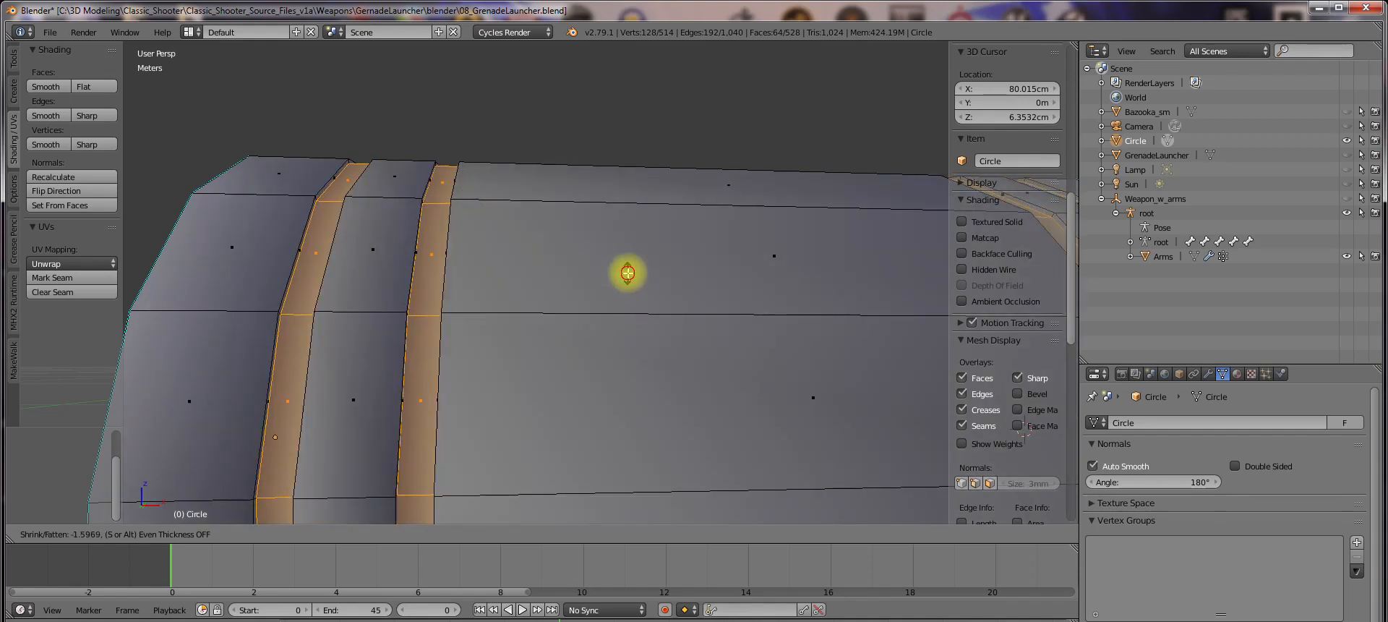
{"action": "left_click", "coordinate": [627, 272]}
{"action": "scroll", "coordinate": [672, 311], "scroll_direction": "down", "scroll_amount": 3}
{"action": "middle_click_drag", "start_coordinate": [688, 322], "coordinate": [573, 283]}
{"action": "key", "text": "Tab"}
{"action": "left_click", "coordinate": [534, 322]}
{"action": "scroll", "coordinate": [618, 330], "scroll_direction": "down", "scroll_amount": 5}
{"action": "scroll", "coordinate": [666, 356], "scroll_direction": "up", "scroll_amount": 2}
{"action": "scroll", "coordinate": [582, 305], "scroll_direction": "up", "scroll_amount": 3}
{"action": "scroll", "coordinate": [558, 297], "scroll_direction": "down", "scroll_amount": 3}
{"action": "key", "text": "Tab"}
{"action": "left_click", "coordinate": [687, 313]}
{"action": "scroll", "coordinate": [559, 315], "scroll_direction": "up", "scroll_amount": 3}
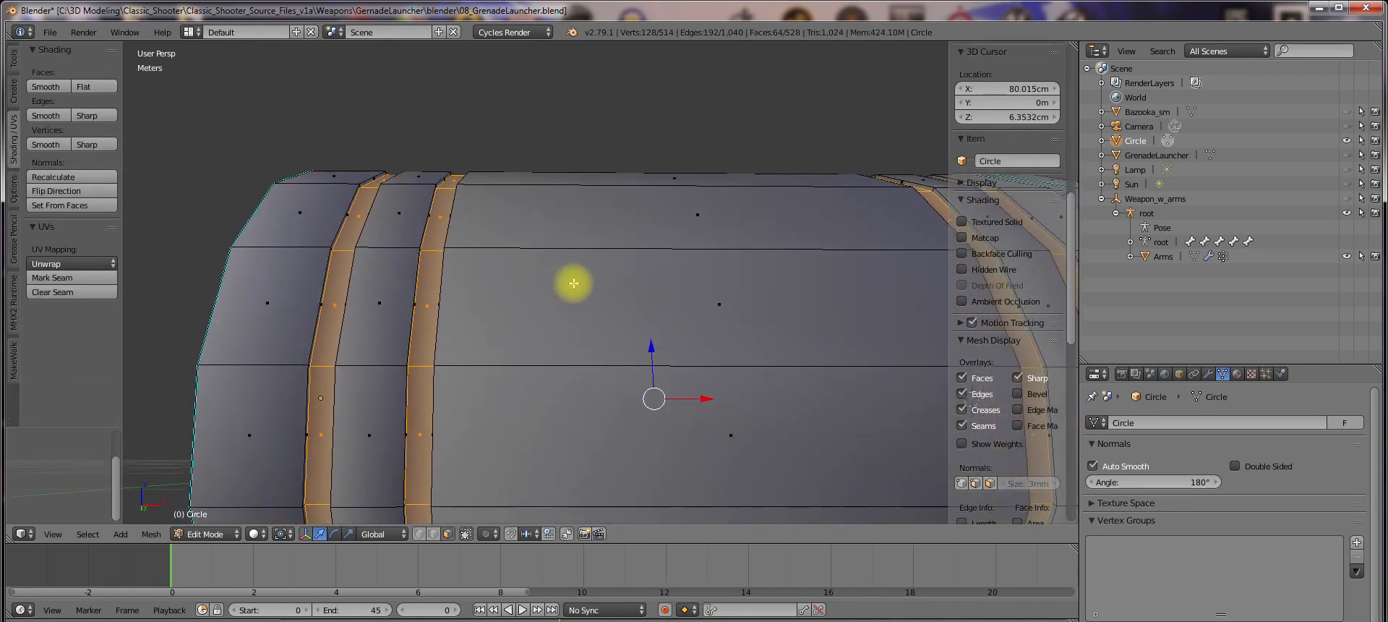
Shrink the extruded bands inward by 1.143, clear the selection, and check the grooves in Object Mode
{"action": "key", "text": "alt+s"}
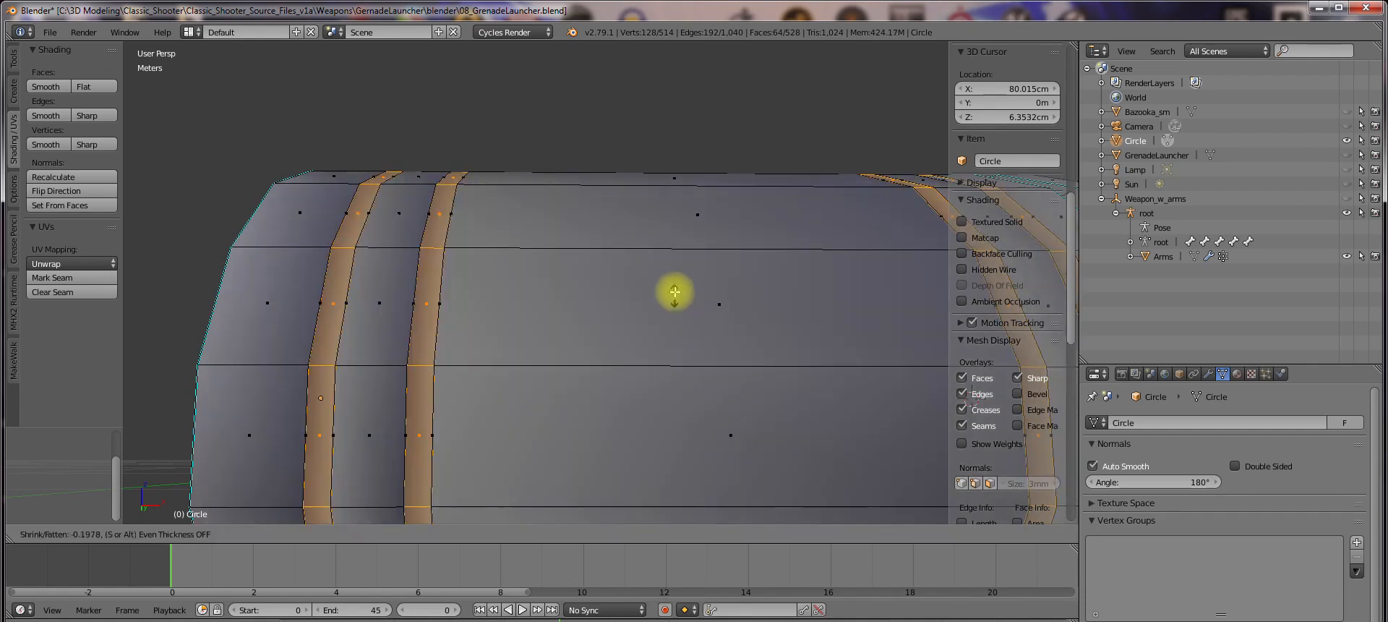
{"action": "left_click", "coordinate": [678, 265]}
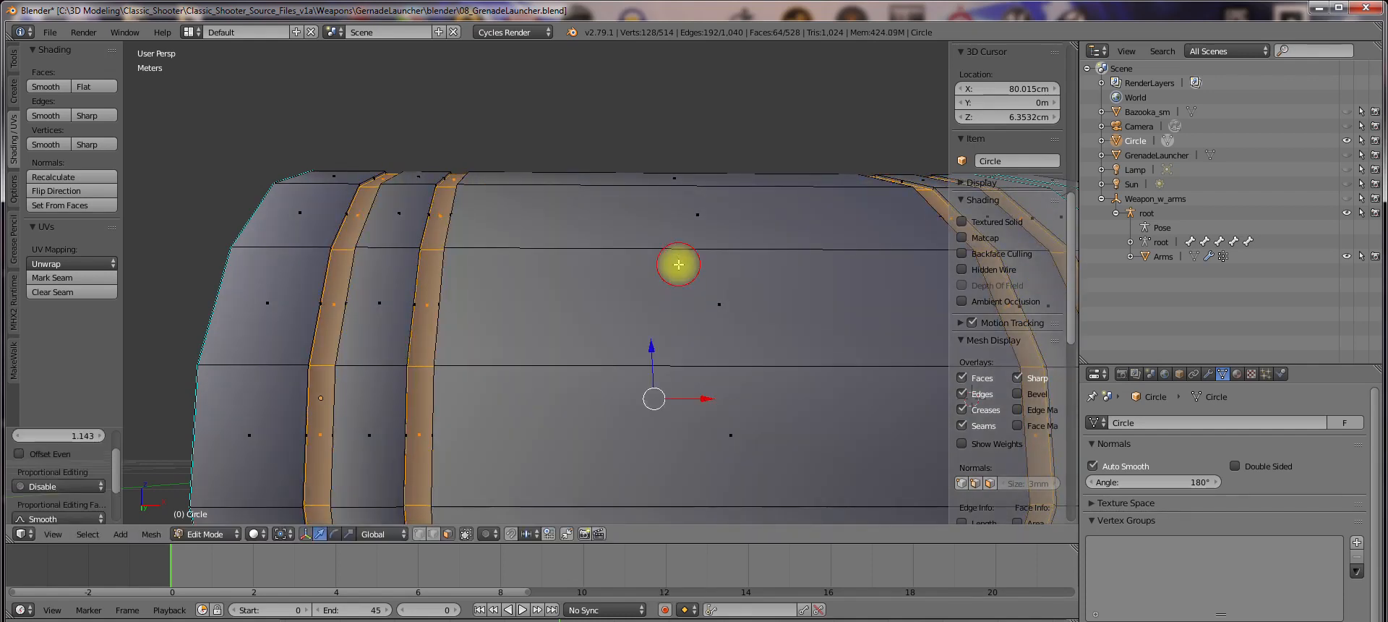
{"action": "mouse_move", "coordinate": [675, 266]}
{"action": "middle_mouse_down"}
{"action": "mouse_move", "coordinate": [540, 221]}
{"action": "mouse_move", "coordinate": [605, 279]}
{"action": "mouse_move", "coordinate": [523, 298]}
{"action": "middle_mouse_up"}
{"action": "key", "text": "a"}
{"action": "left_click", "coordinate": [552, 186], "text": "alt+shift"}
{"action": "key", "text": "a"}
{"action": "key", "text": "Tab"}
{"action": "scroll", "coordinate": [514, 304], "scroll_direction": "down", "scroll_amount": 5}
{"action": "key", "text": "Tab"}
{"action": "scroll", "coordinate": [615, 302], "scroll_direction": "up", "scroll_amount": 3}
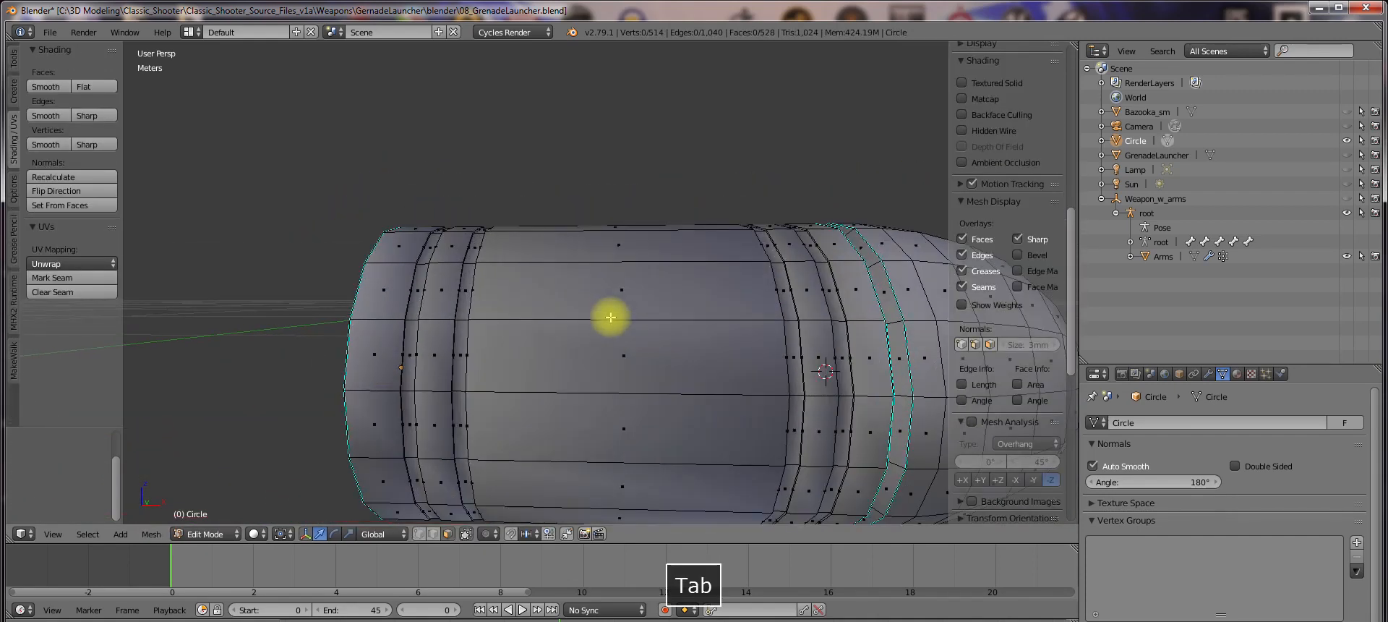
Select all sharp edges at a 50° sharpness threshold, mark them as sharp, and check the grenade's shading in Object Mode
{"action": "left_click", "coordinate": [88, 533]}
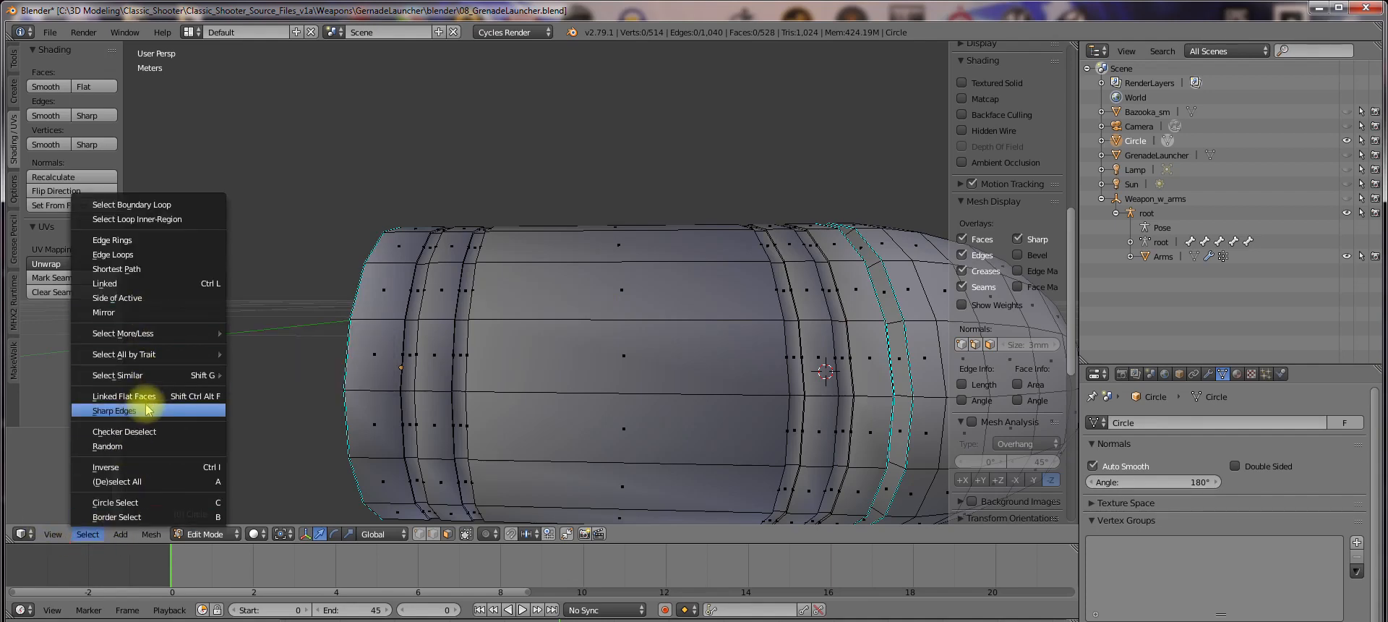
{"action": "left_click", "coordinate": [123, 411]}
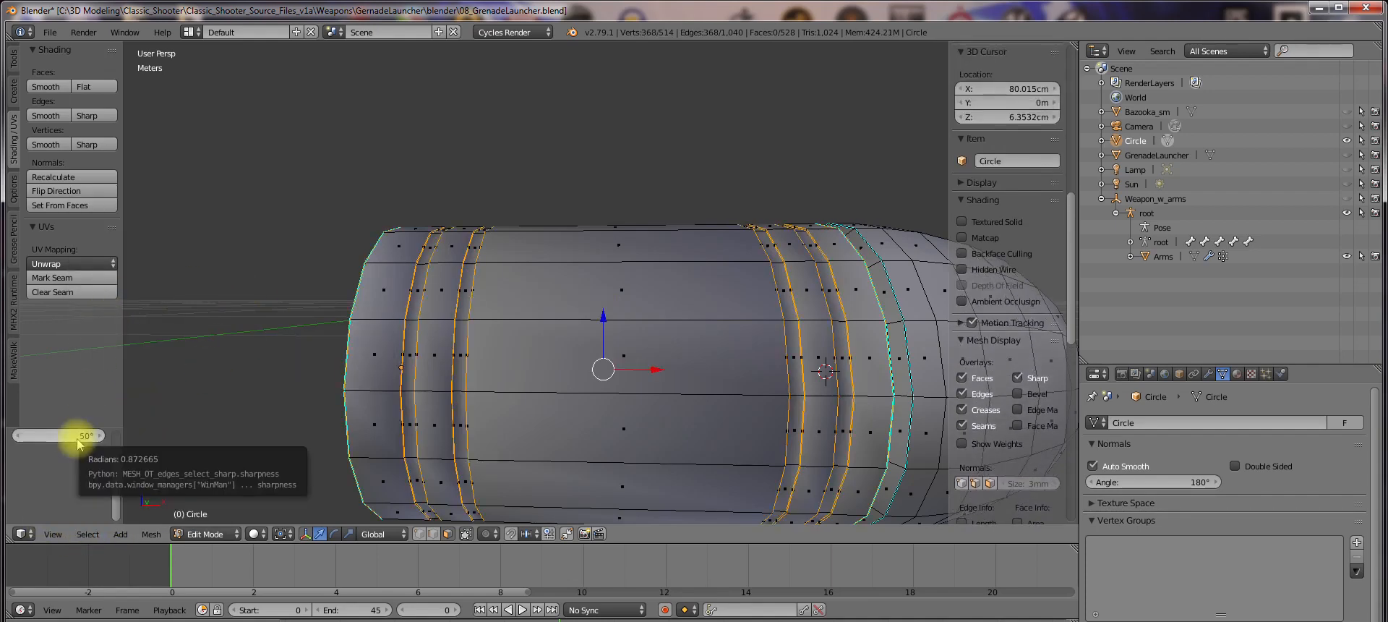
{"action": "mouse_move", "coordinate": [660, 374]}
{"action": "middle_mouse_down"}
{"action": "mouse_move", "coordinate": [601, 365]}
{"action": "mouse_move", "coordinate": [655, 363]}
{"action": "middle_mouse_up"}
{"action": "left_click", "coordinate": [87, 120]}
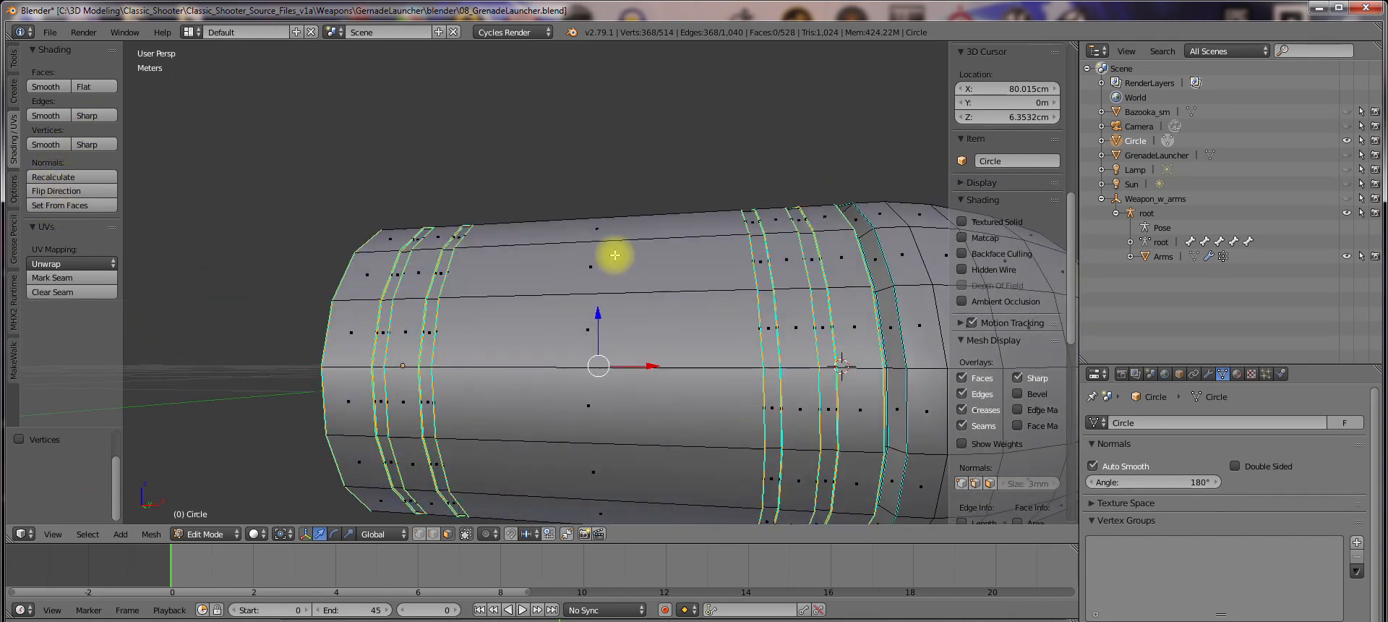
{"action": "key", "text": "Tab"}
{"action": "left_click", "coordinate": [395, 328]}
{"action": "scroll", "coordinate": [539, 362], "scroll_direction": "down", "scroll_amount": 3}
{"action": "middle_click_drag", "start_coordinate": [586, 420], "coordinate": [557, 406]}
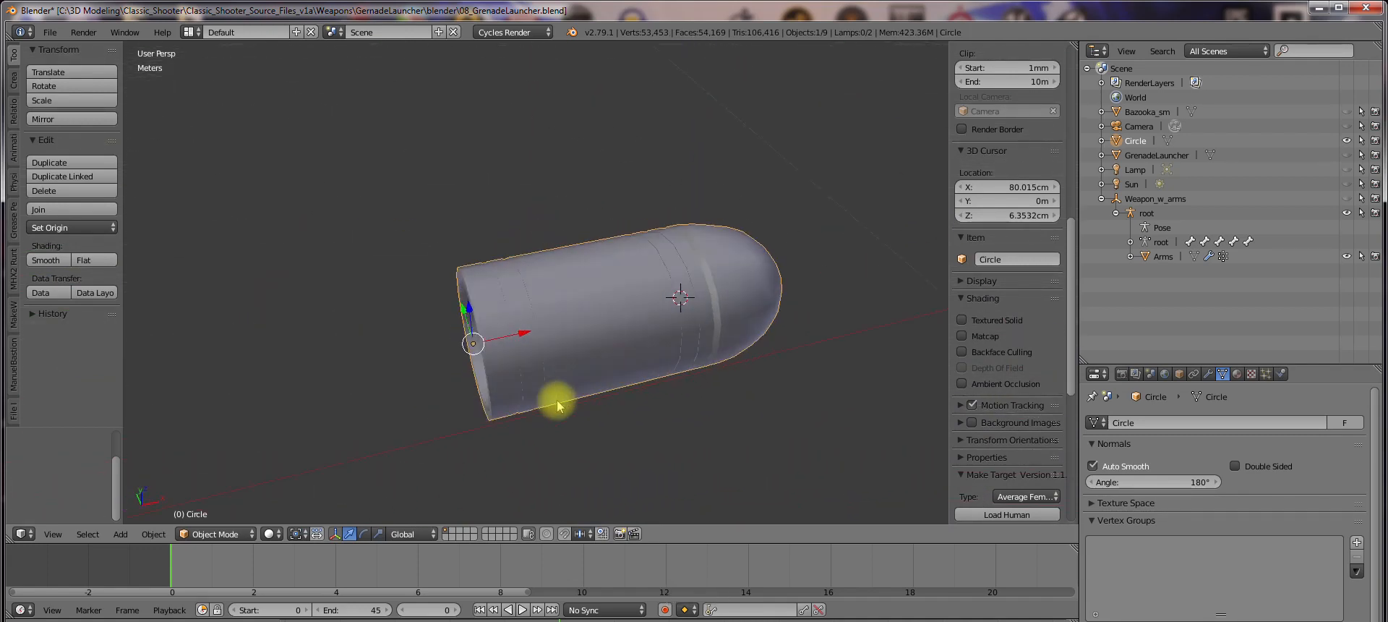
{"action": "middle_click_drag", "start_coordinate": [651, 371], "coordinate": [604, 338]}
Return to Edit Mode, select the whole grenade mesh, and split the 3D view into two side-by-side areas
{"action": "key", "text": "Tab"}
{"action": "left_click", "coordinate": [732, 347]}
{"action": "key", "text": "a"}
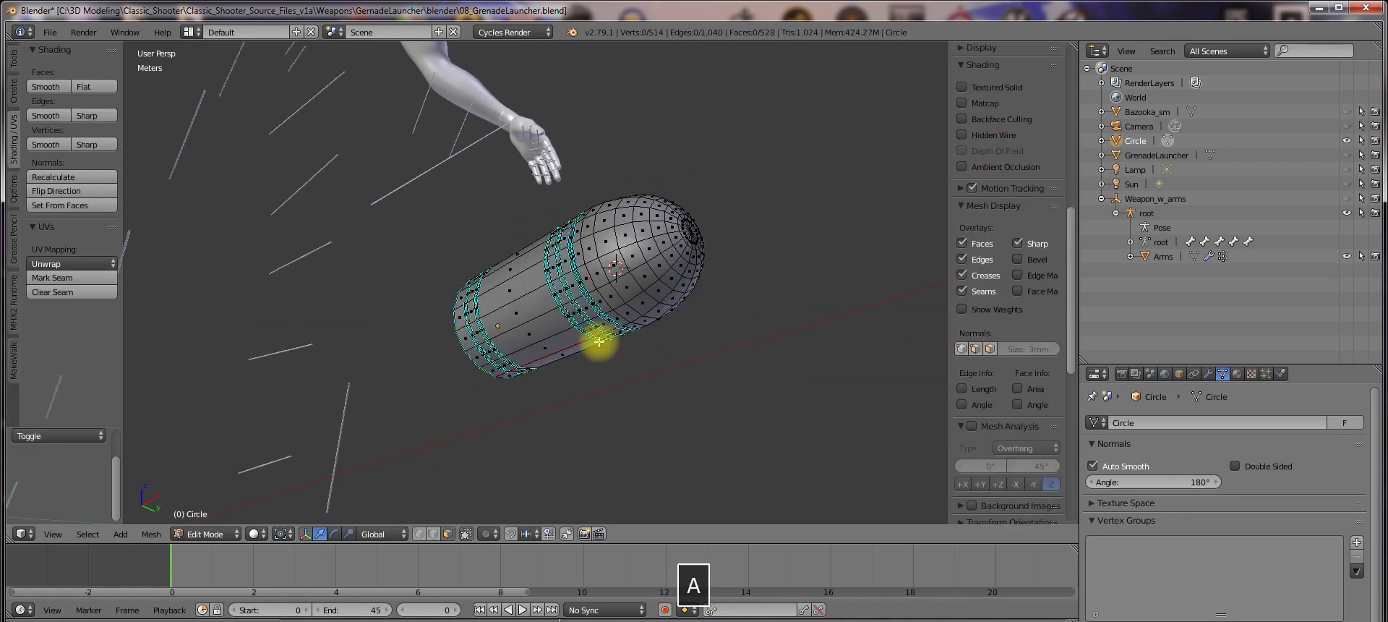
{"action": "left_click_drag", "start_coordinate": [18, 536], "coordinate": [396, 510]}
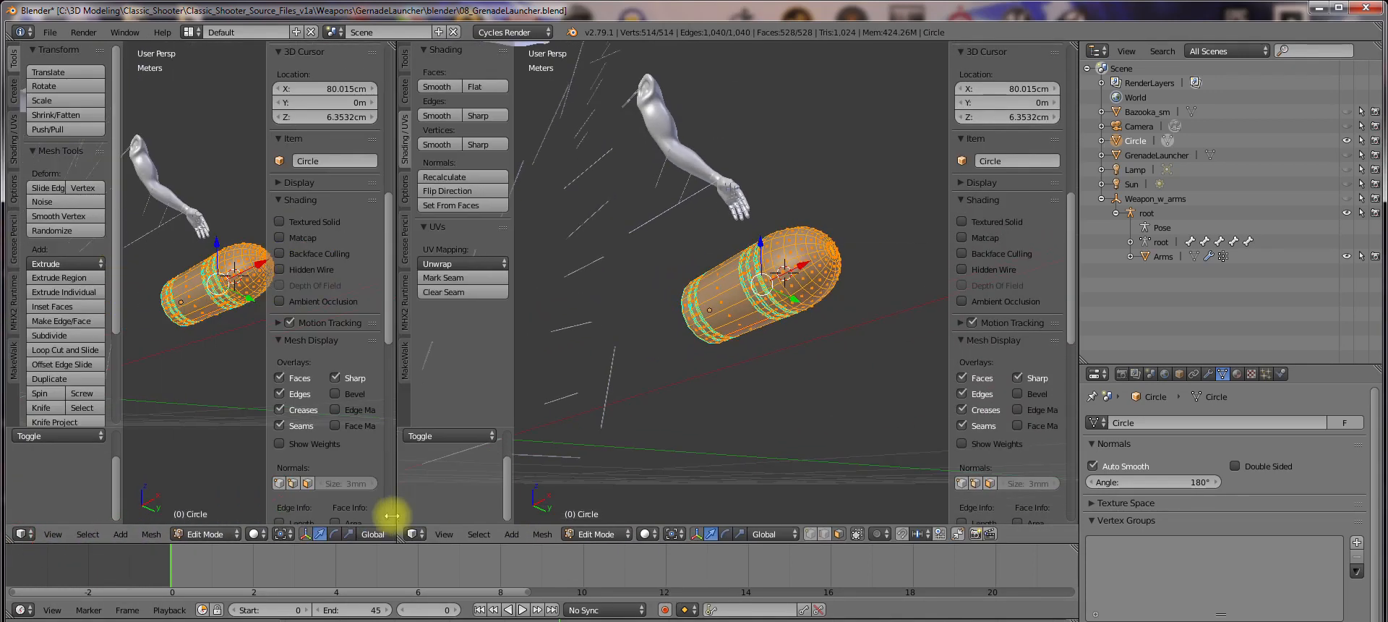
Turn the left viewport into a UV/Image Editor and unwrap the whole grenade mesh
{"action": "left_click", "coordinate": [20, 534]}
{"action": "left_click", "coordinate": [72, 421]}
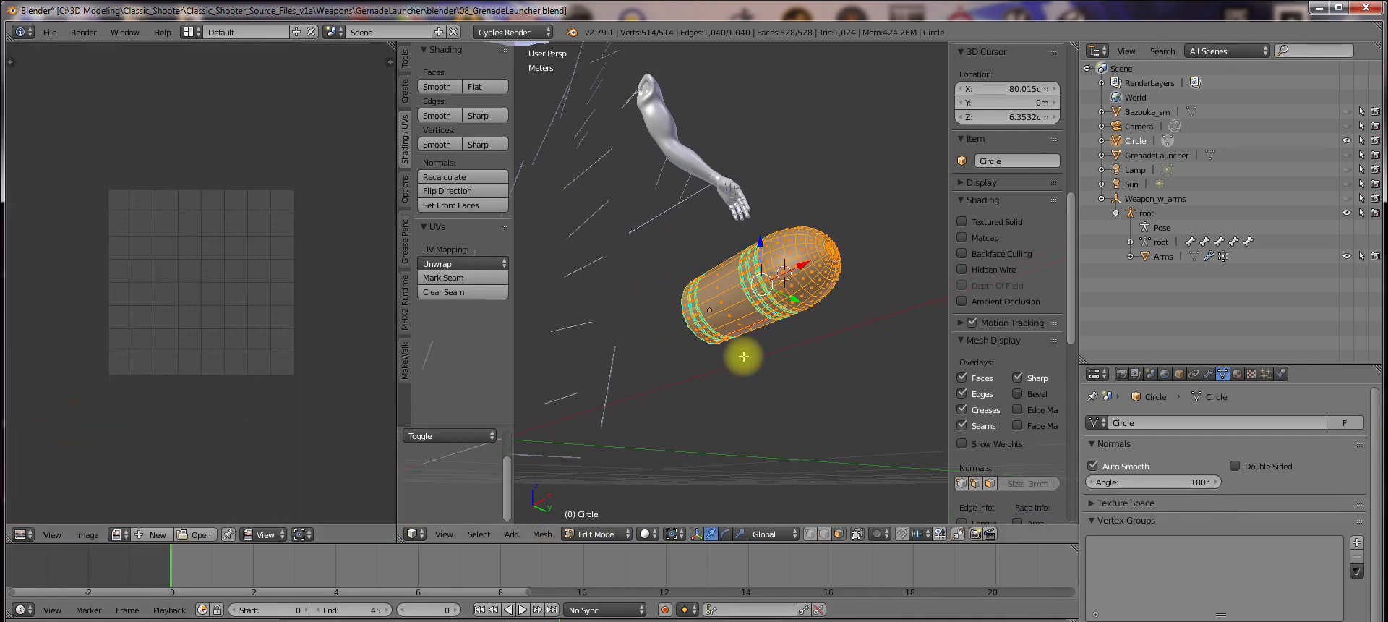
{"action": "left_click", "coordinate": [456, 267]}
{"action": "left_click", "coordinate": [463, 278]}
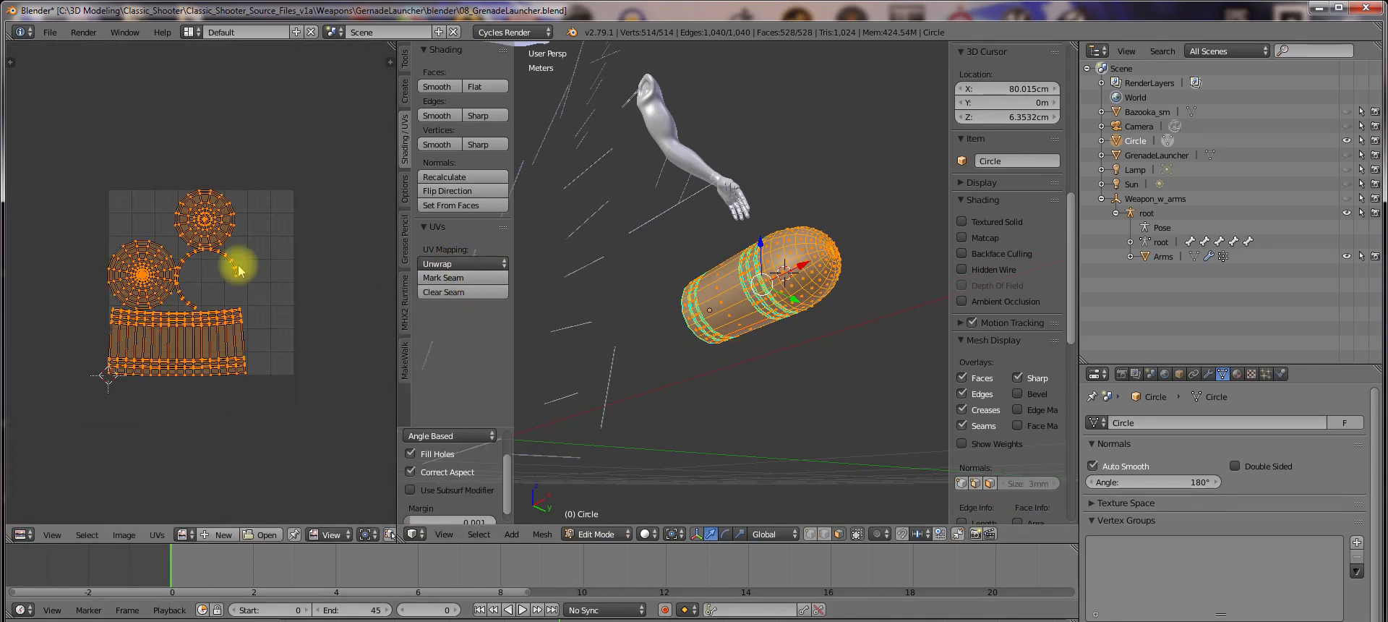
{"action": "key", "text": "a"}
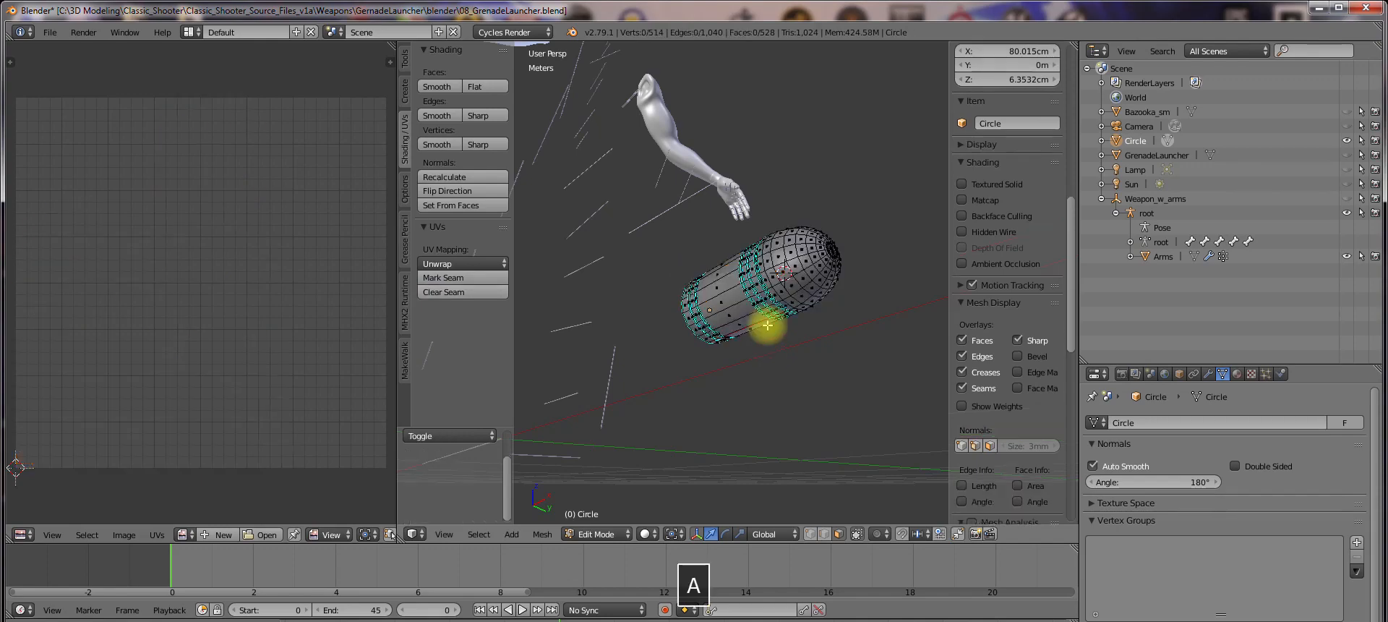
Hide the sharp-edge overlay and frame the groove behind the grenade's nose with nothing selected
{"action": "scroll", "coordinate": [788, 332], "scroll_direction": "up", "scroll_amount": 4}
{"action": "middle_click_drag", "start_coordinate": [788, 331], "coordinate": [759, 212], "text": "shift"}
{"action": "left_click", "coordinate": [1028, 243]}
{"action": "scroll", "coordinate": [745, 388], "scroll_direction": "up", "scroll_amount": 3}
{"action": "key", "text": "a"}
{"action": "right_click", "coordinate": [775, 105]}
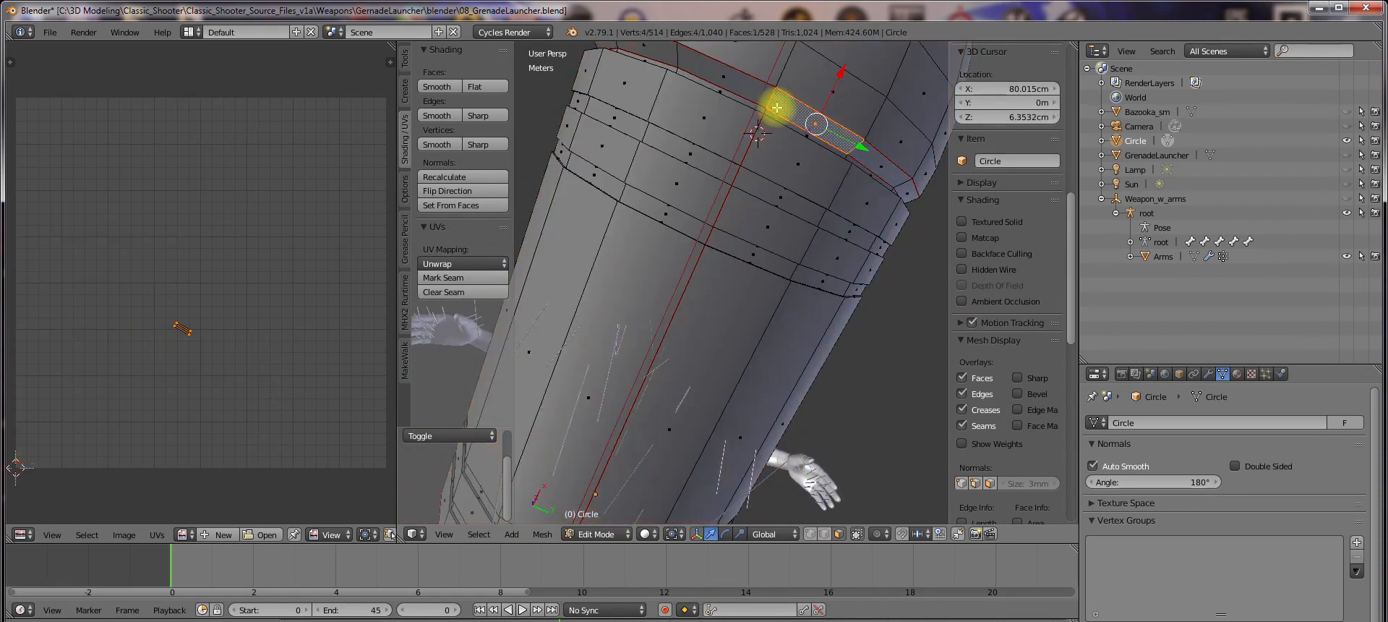
{"action": "key", "text": "KP_Decimal"}
{"action": "key", "text": "a"}
{"action": "middle_click_drag", "start_coordinate": [879, 139], "coordinate": [747, 148]}
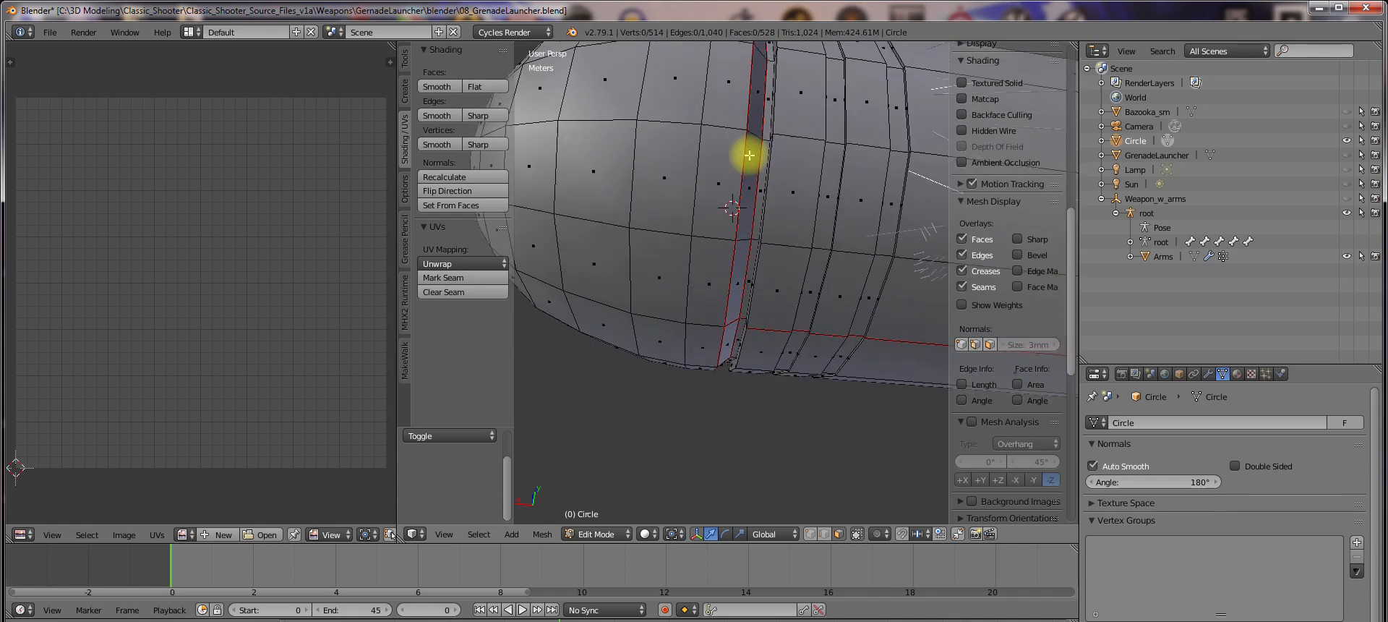
Switch to edge selection and clear the seams on the groove's two edge loops and the short edge crossing it
{"action": "key", "text": "a"}
{"action": "key", "text": "a"}
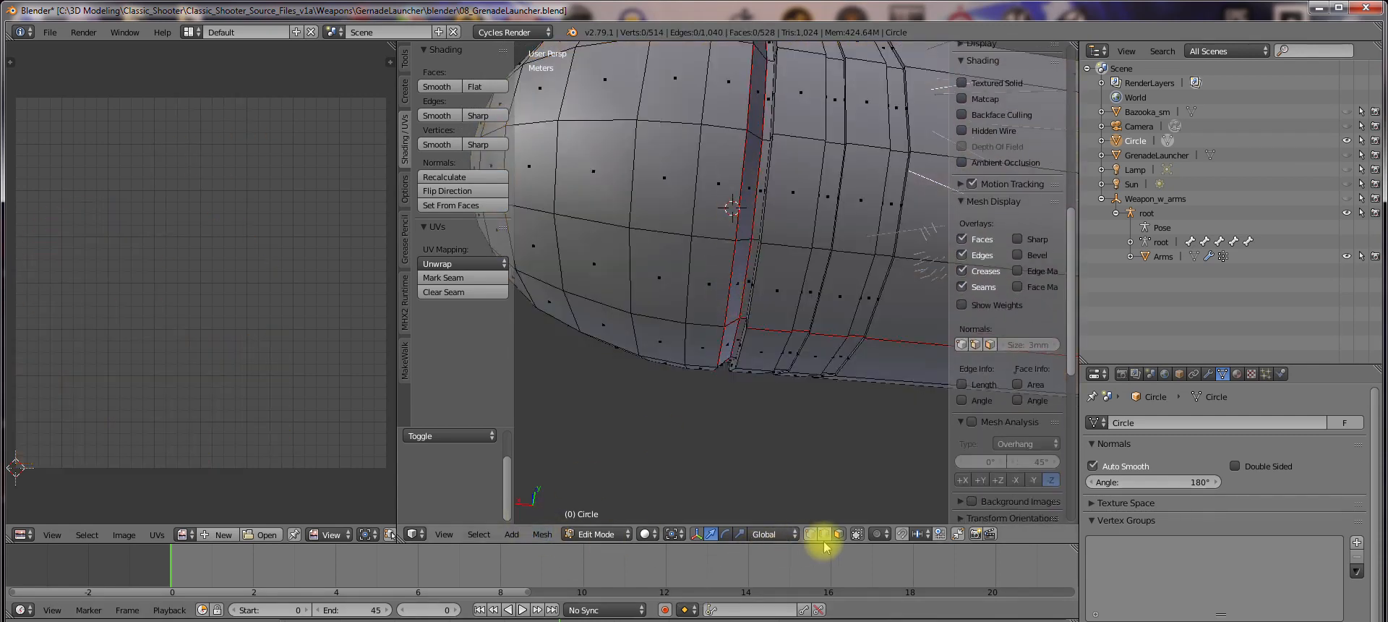
{"action": "middle_click_drag", "start_coordinate": [750, 271], "coordinate": [817, 233]}
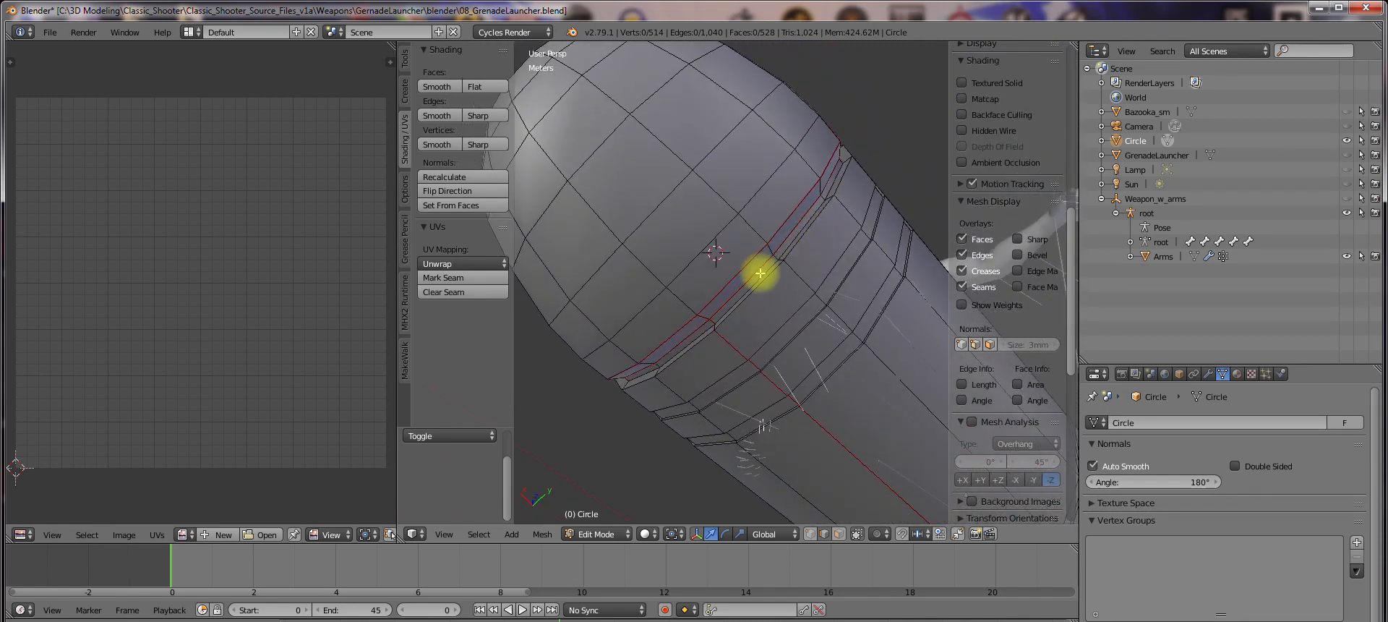
{"action": "right_click", "coordinate": [732, 285], "text": "alt+shift"}
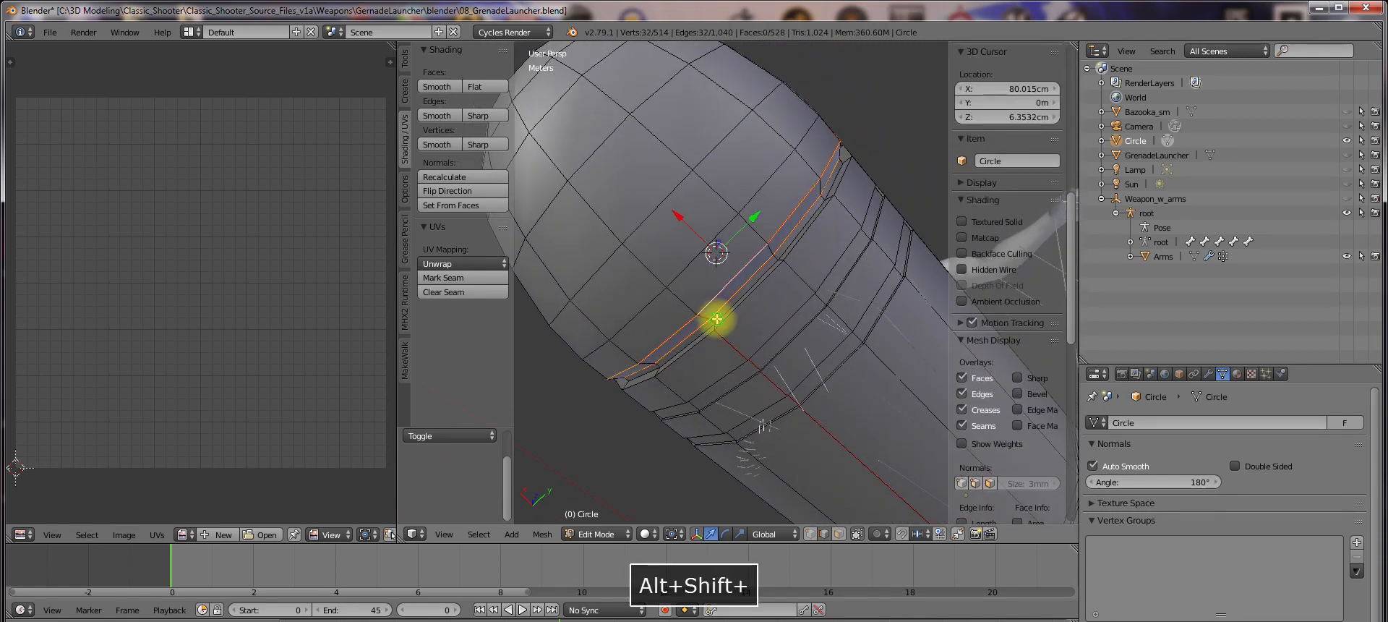
{"action": "middle_click_drag", "start_coordinate": [717, 319], "coordinate": [746, 327]}
{"action": "key", "text": "a"}
{"action": "right_click", "coordinate": [687, 328]}
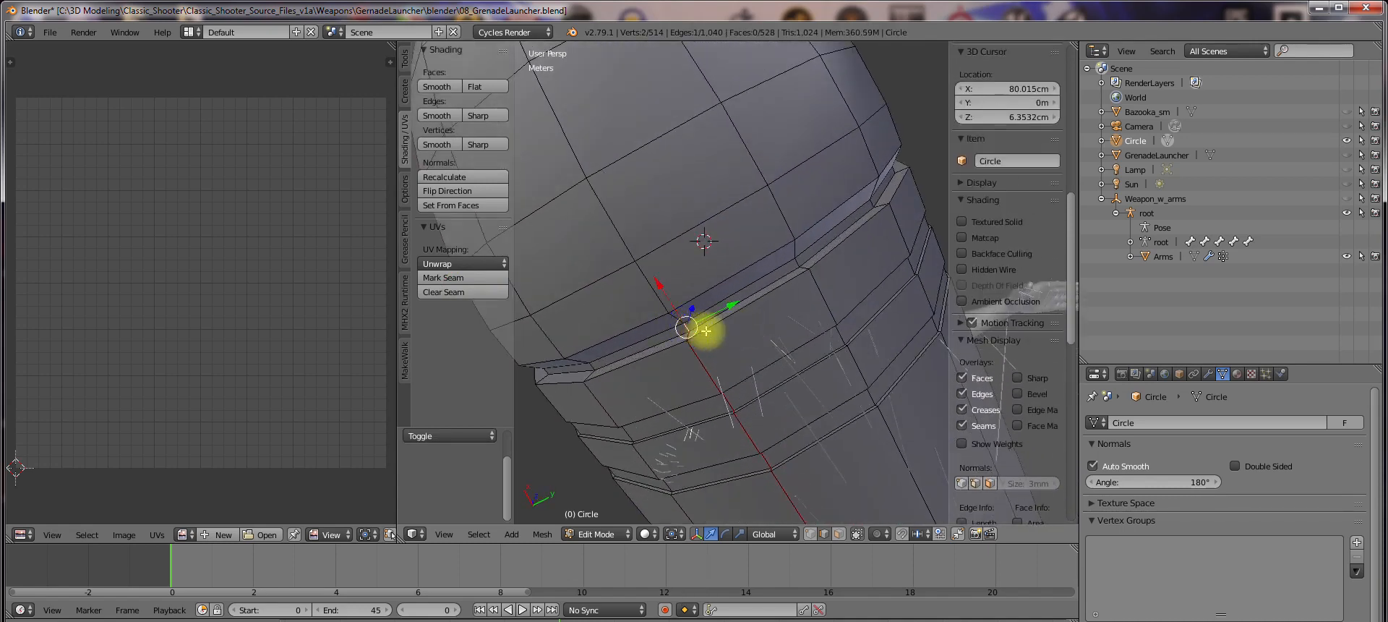
{"action": "key", "text": "a"}
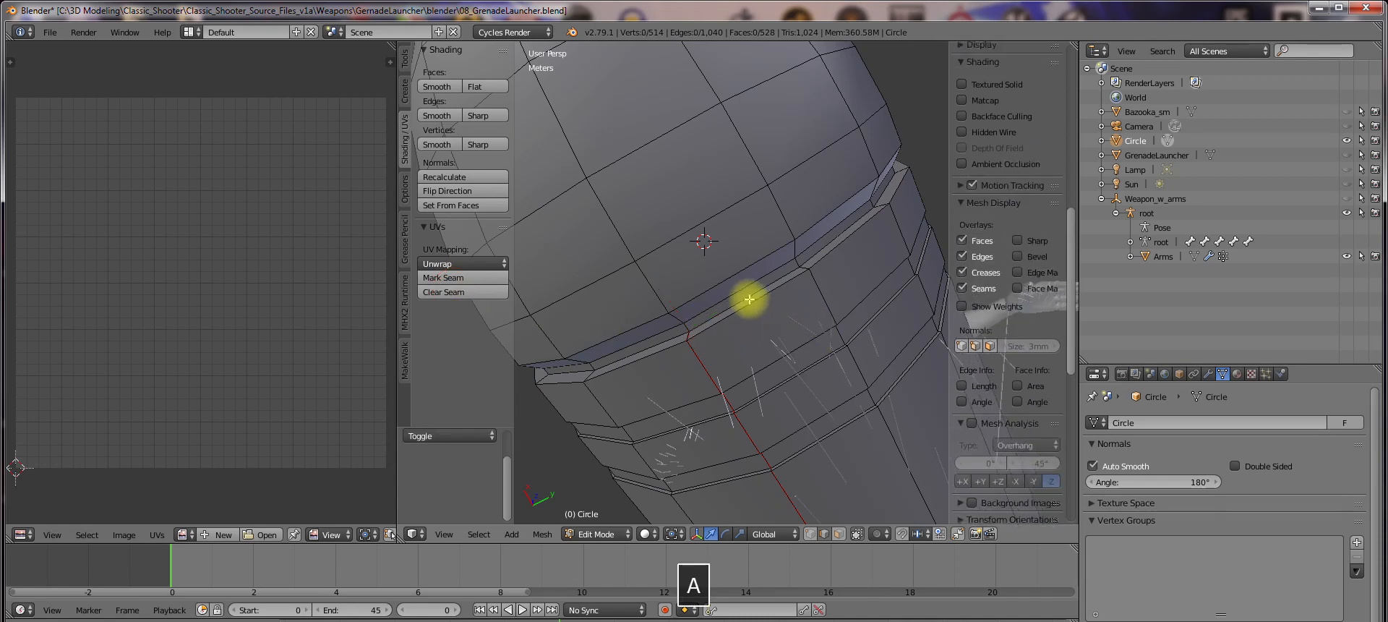
Mark the single edge loop on the body side of the nose groove as a seam
{"action": "right_click", "coordinate": [762, 289], "text": "alt+shift"}
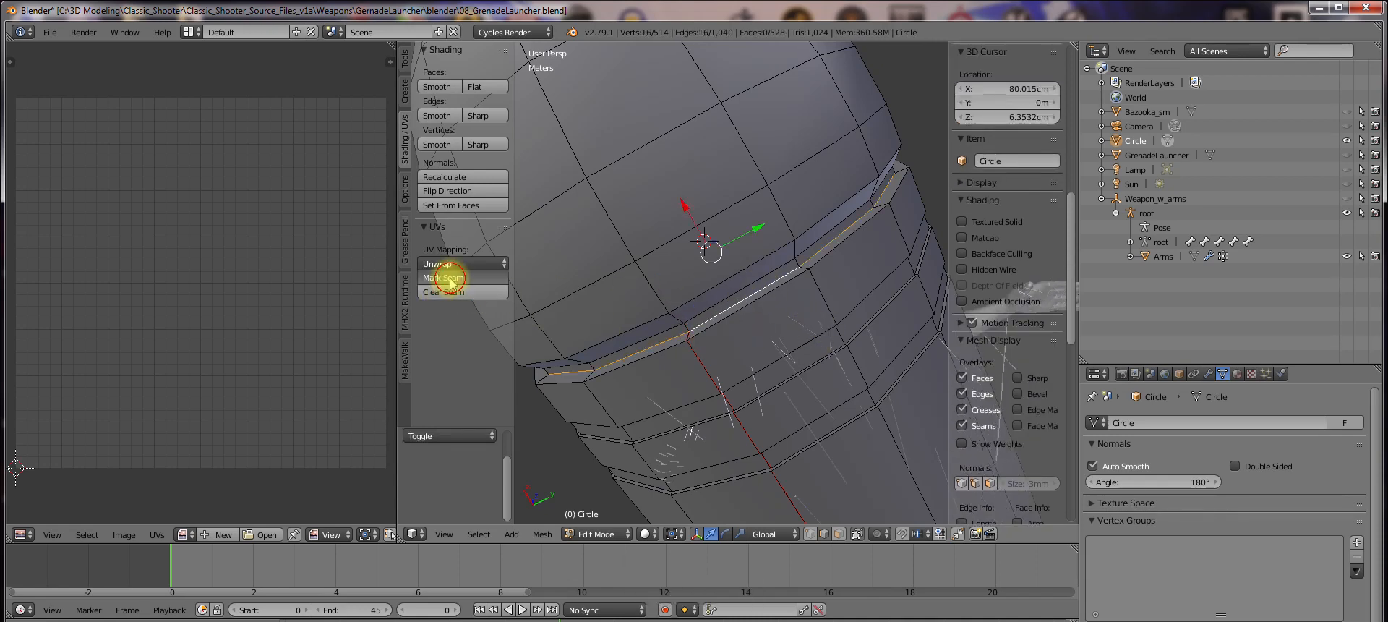
{"action": "scroll", "coordinate": [770, 354], "scroll_direction": "down", "scroll_amount": 3}
{"action": "key", "text": "a"}
Examine the new seam loop in the nose groove and the edges beside it
{"action": "middle_click_drag", "start_coordinate": [766, 353], "coordinate": [692, 239]}
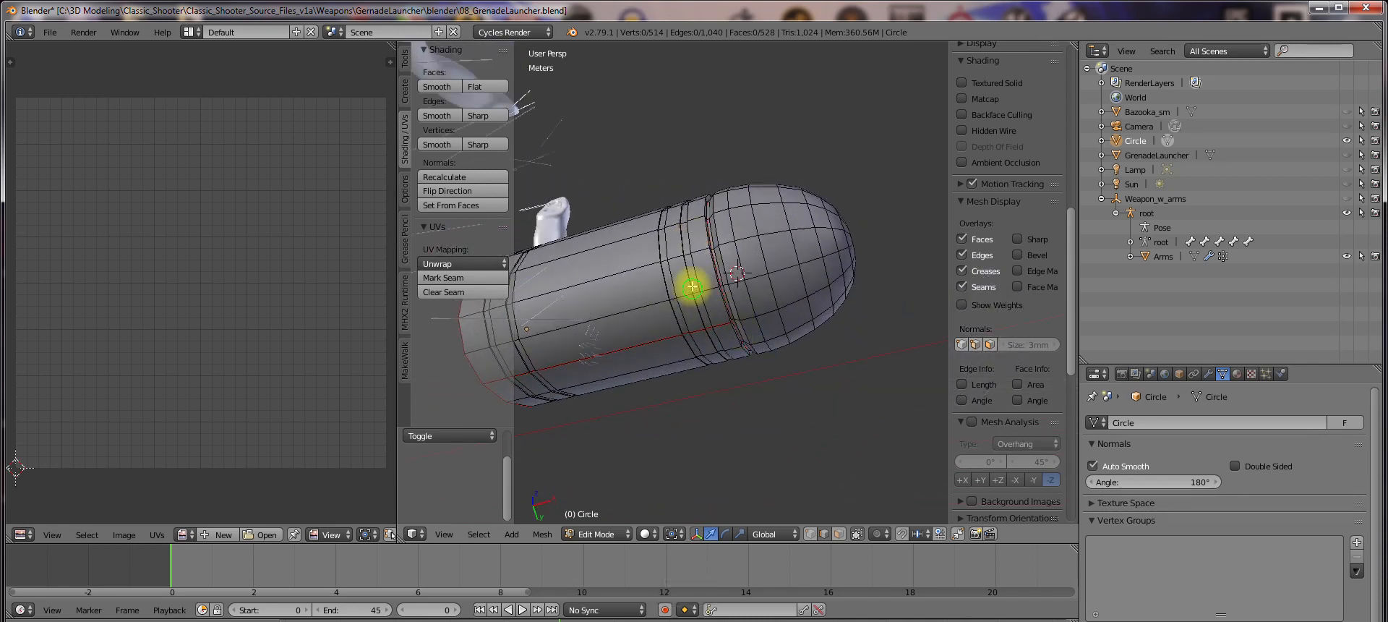
{"action": "middle_click_drag", "start_coordinate": [692, 287], "coordinate": [710, 320]}
{"action": "scroll", "coordinate": [706, 263], "scroll_direction": "up", "scroll_amount": 3}
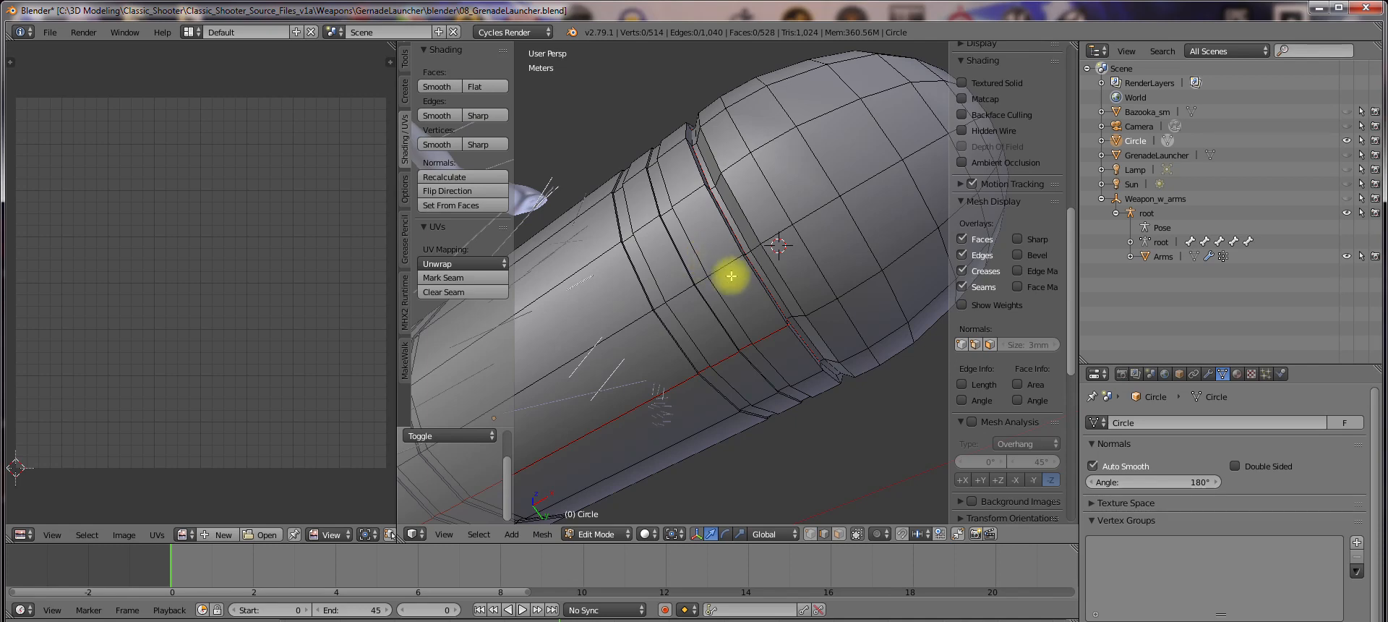
{"action": "middle_click_drag", "start_coordinate": [732, 275], "coordinate": [750, 297]}
{"action": "scroll", "coordinate": [750, 297], "scroll_direction": "up", "scroll_amount": 2}
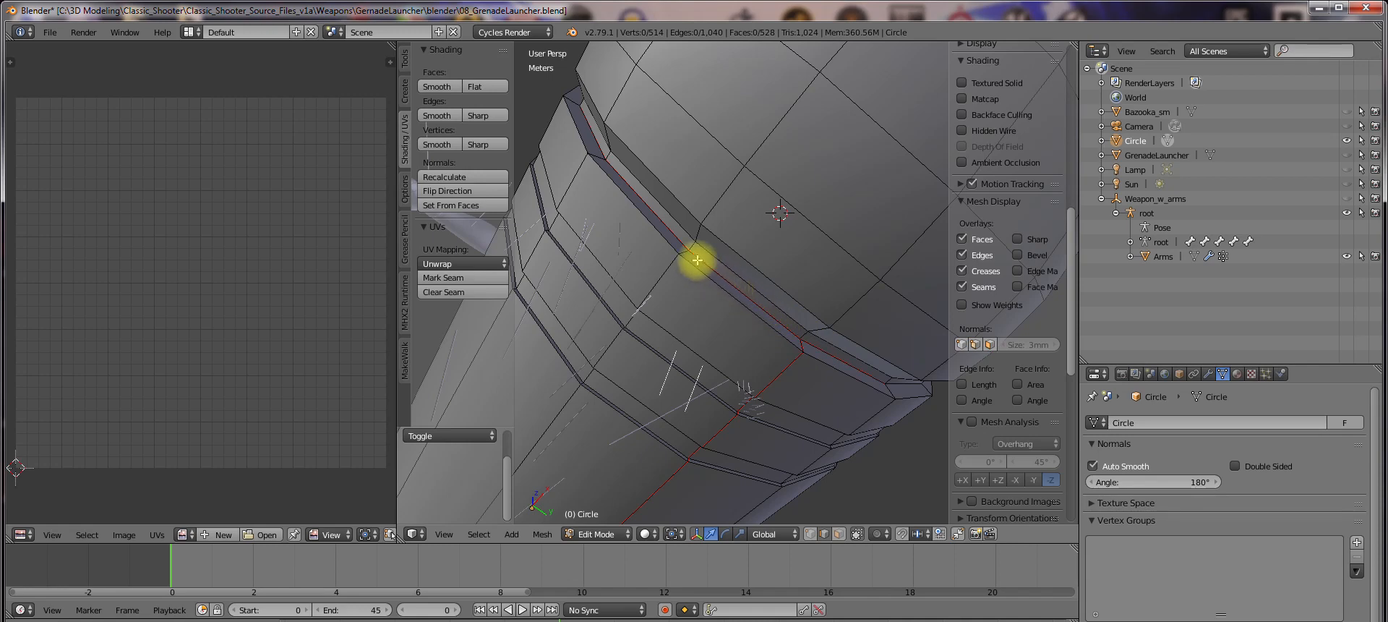
{"action": "middle_click_drag", "start_coordinate": [709, 262], "coordinate": [722, 240]}
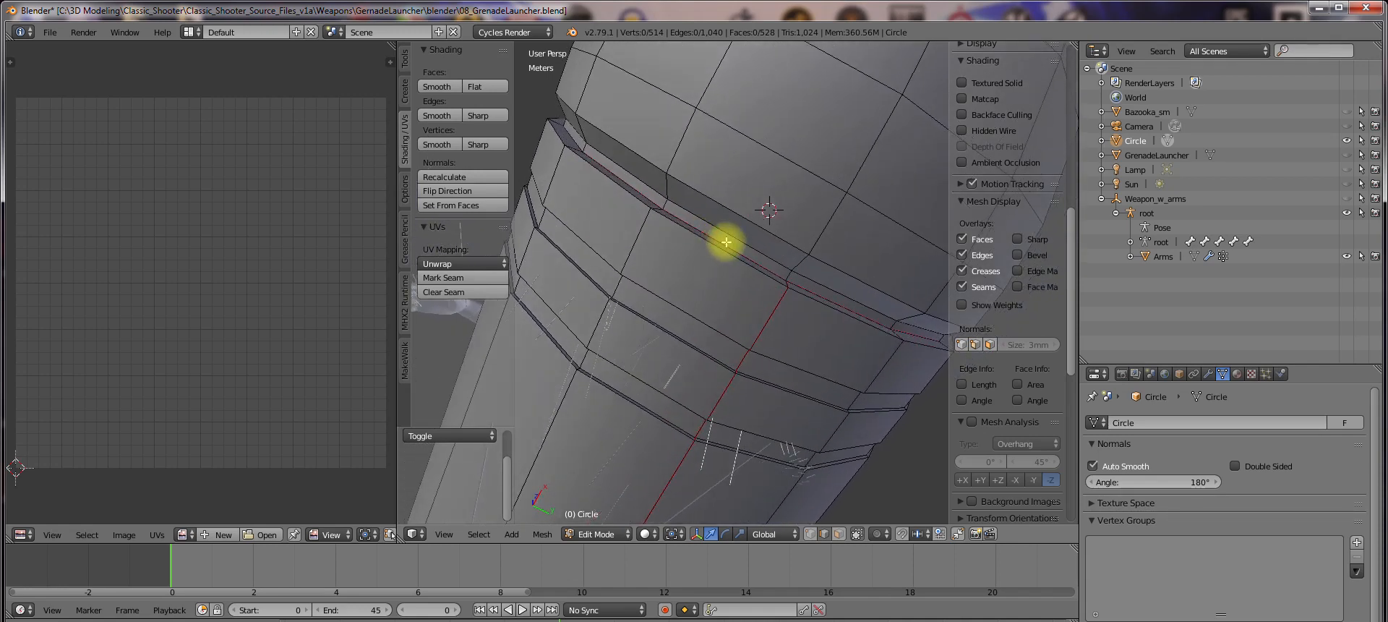
{"action": "right_click", "coordinate": [733, 232]}
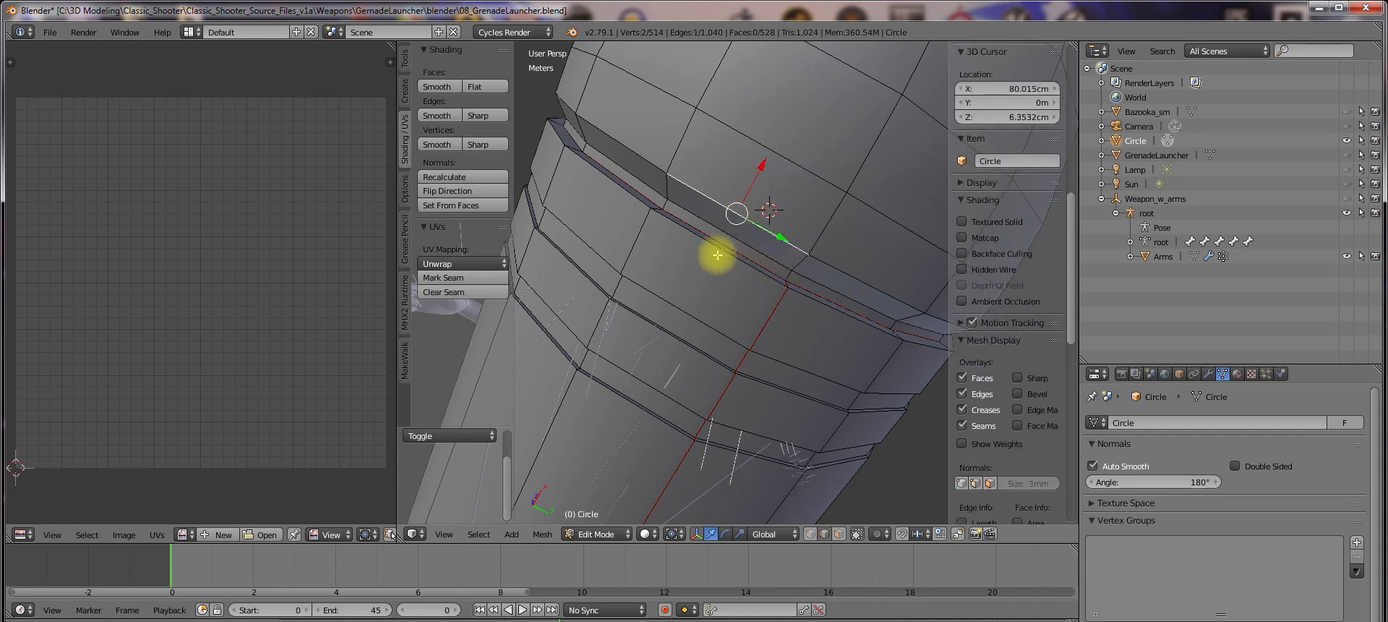
{"action": "middle_click_drag", "start_coordinate": [727, 246], "coordinate": [716, 252]}
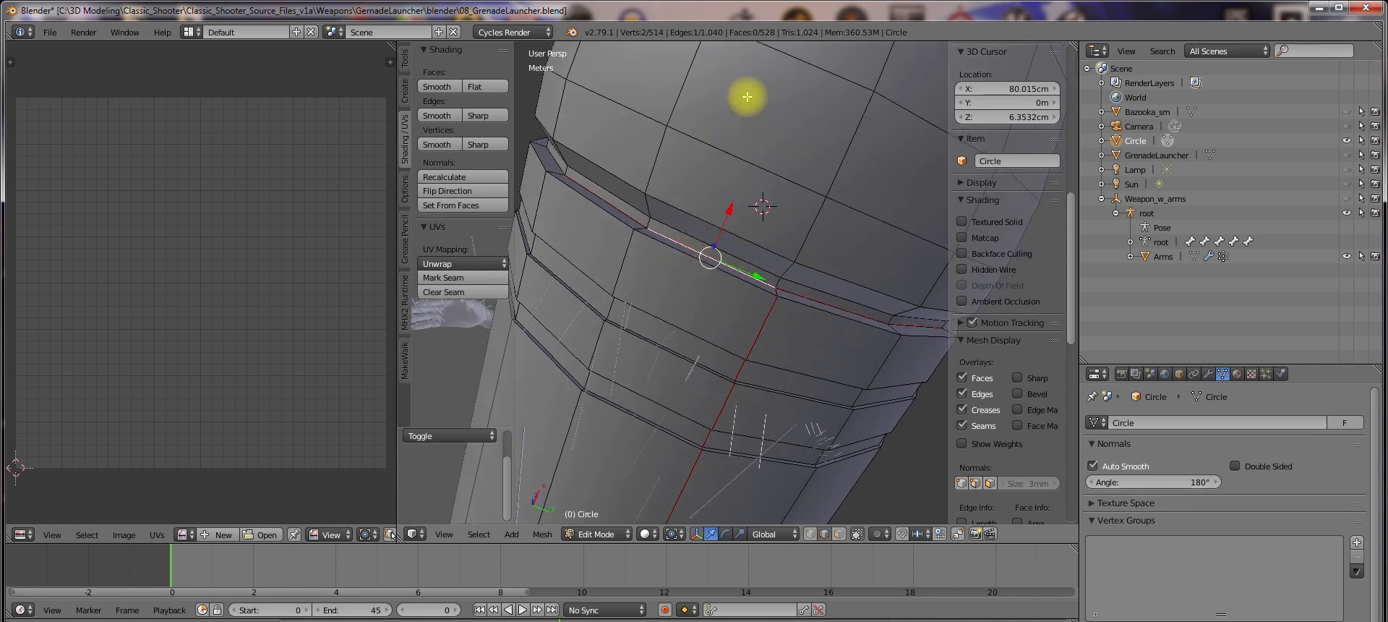
Select the four edge loops outlining the raised bands on the body near the nose groove
{"action": "middle_click_drag", "start_coordinate": [674, 297], "coordinate": [700, 180], "text": "shift"}
{"action": "key", "text": "a"}
{"action": "left_click", "coordinate": [663, 268], "text": "alt+shift"}
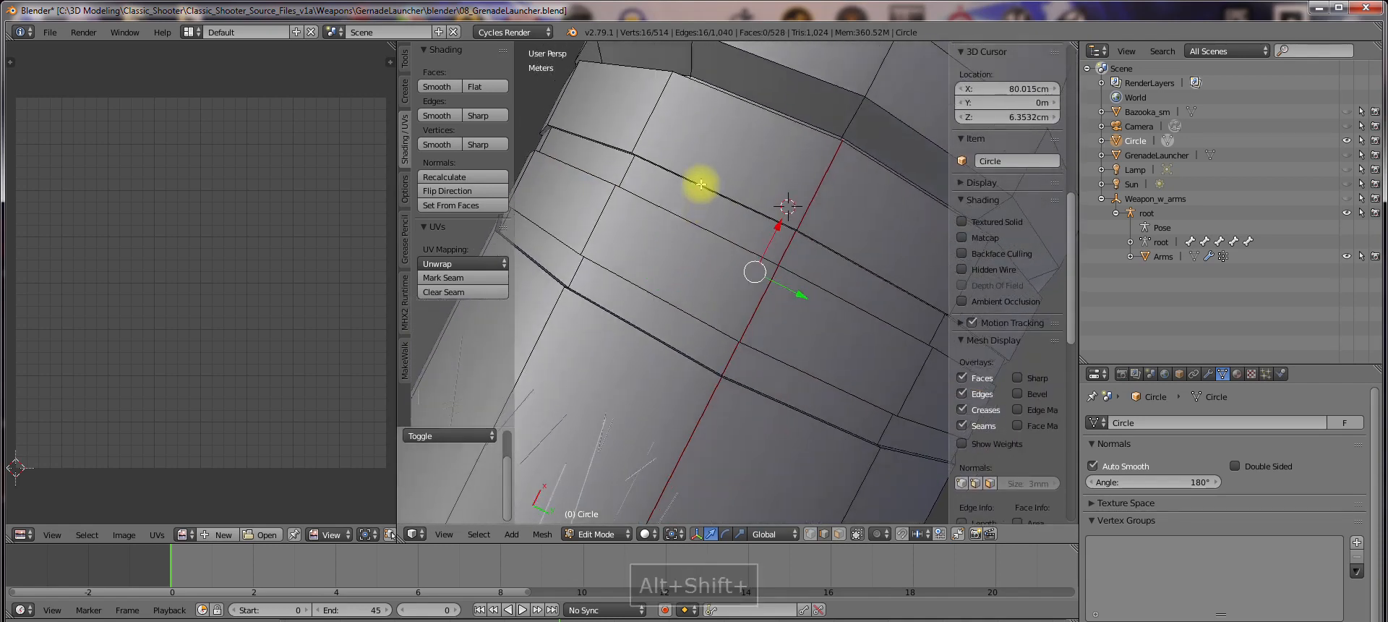
{"action": "left_click", "coordinate": [689, 195], "text": "alt+shift"}
{"action": "middle_click_drag", "start_coordinate": [623, 260], "coordinate": [611, 365]}
{"action": "left_click", "coordinate": [620, 353], "text": "alt+shift"}
{"action": "left_click", "coordinate": [661, 251], "text": "alt+shift"}
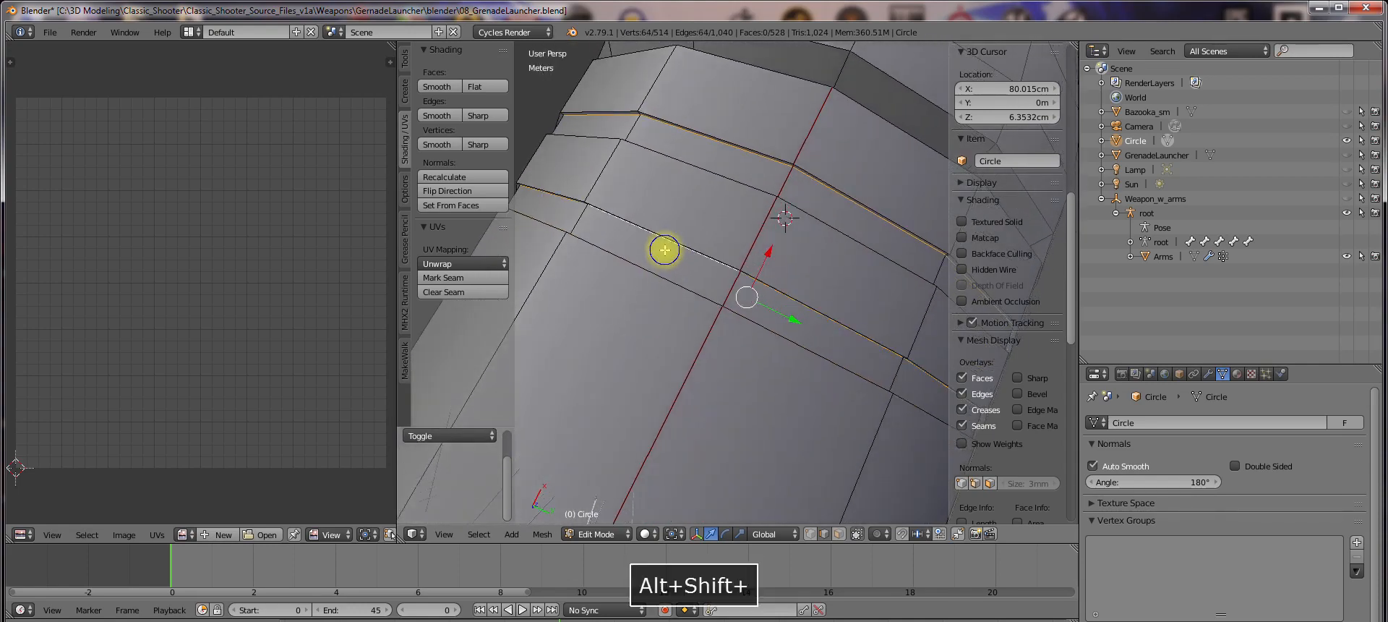
Add the four edge loops of the bands near the grenade's base and mark all selected loops as seams
{"action": "middle_click_drag", "start_coordinate": [660, 251], "coordinate": [753, 73]}
{"action": "scroll", "coordinate": [674, 241], "scroll_direction": "down", "scroll_amount": 3}
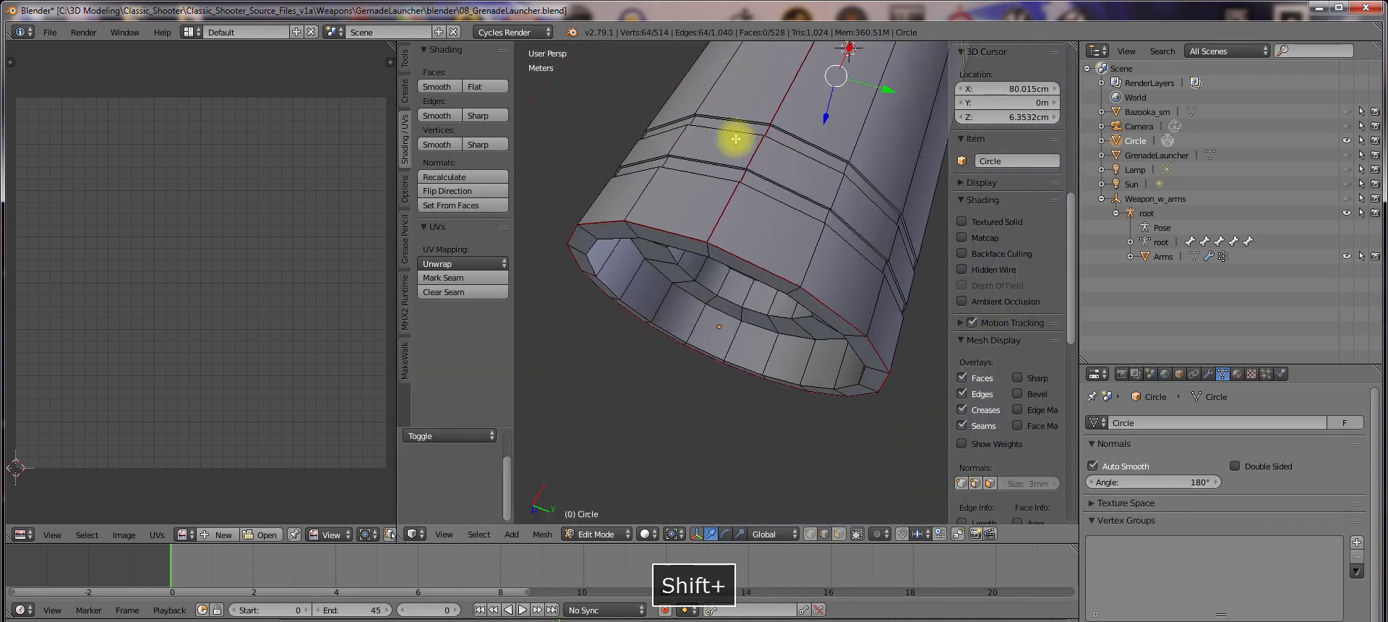
{"action": "middle_click_drag", "start_coordinate": [734, 140], "coordinate": [709, 189], "text": "shift"}
{"action": "scroll", "coordinate": [709, 188], "scroll_direction": "up", "scroll_amount": 4}
{"action": "left_click", "coordinate": [677, 125], "text": "alt+shift"}
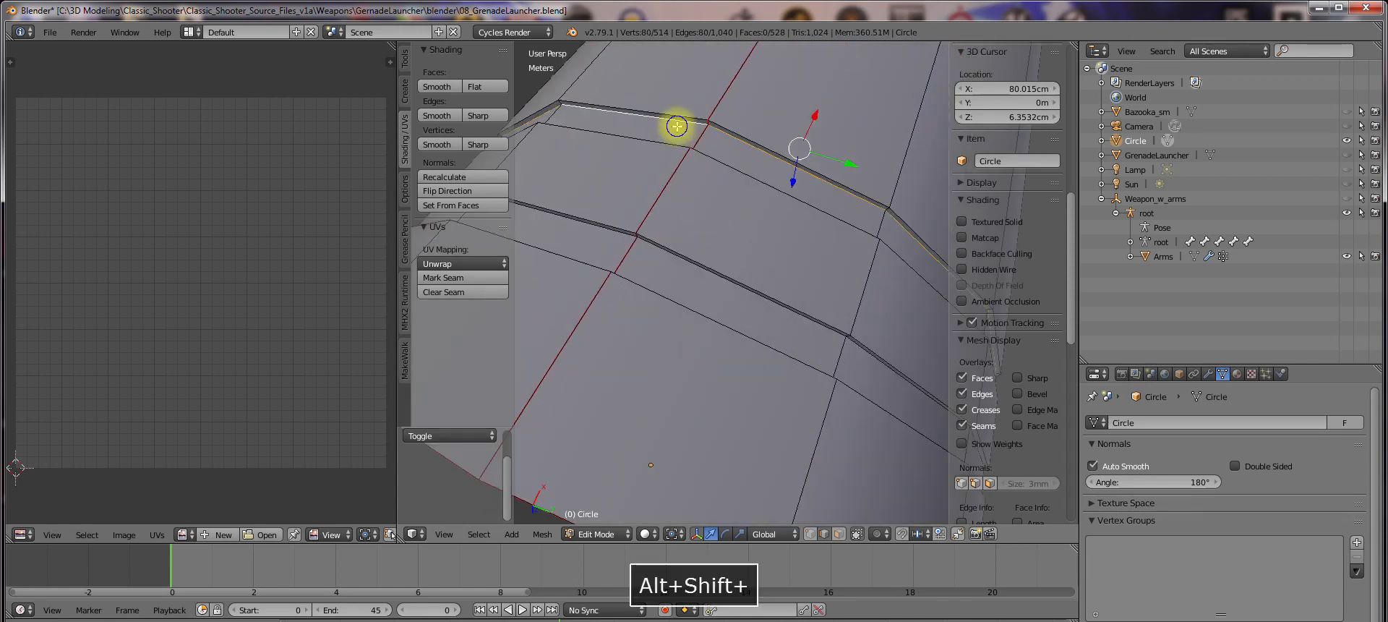
{"action": "left_click", "coordinate": [613, 239], "text": "alt+shift"}
{"action": "middle_click_drag", "start_coordinate": [613, 239], "coordinate": [738, 244]}
{"action": "scroll", "coordinate": [570, 297], "scroll_direction": "down", "scroll_amount": 4}
{"action": "scroll", "coordinate": [688, 197], "scroll_direction": "up", "scroll_amount": 3}
{"action": "left_click", "coordinate": [682, 289], "text": "alt+shift"}
{"action": "left_click", "coordinate": [676, 420], "text": "alt+shift"}
{"action": "scroll", "coordinate": [679, 307], "scroll_direction": "down", "scroll_amount": 5}
{"action": "middle_click_drag", "start_coordinate": [774, 205], "coordinate": [694, 242], "text": "shift"}
{"action": "scroll", "coordinate": [683, 257], "scroll_direction": "up", "scroll_amount": 2}
{"action": "middle_click_drag", "start_coordinate": [695, 242], "coordinate": [737, 229]}
{"action": "scroll", "coordinate": [613, 369], "scroll_direction": "down", "scroll_amount": 2}
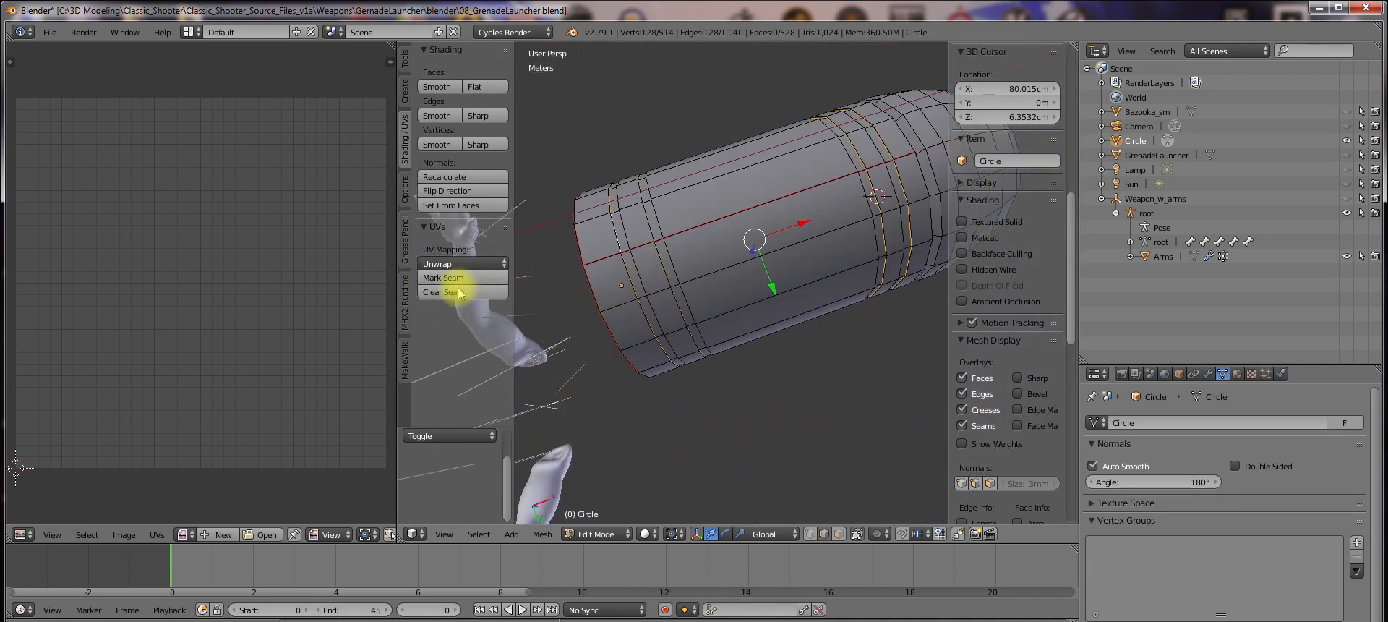
Select the entire grenade mesh and unwrap it again with the new seams
{"action": "key", "text": "a"}
{"action": "key", "text": "a"}
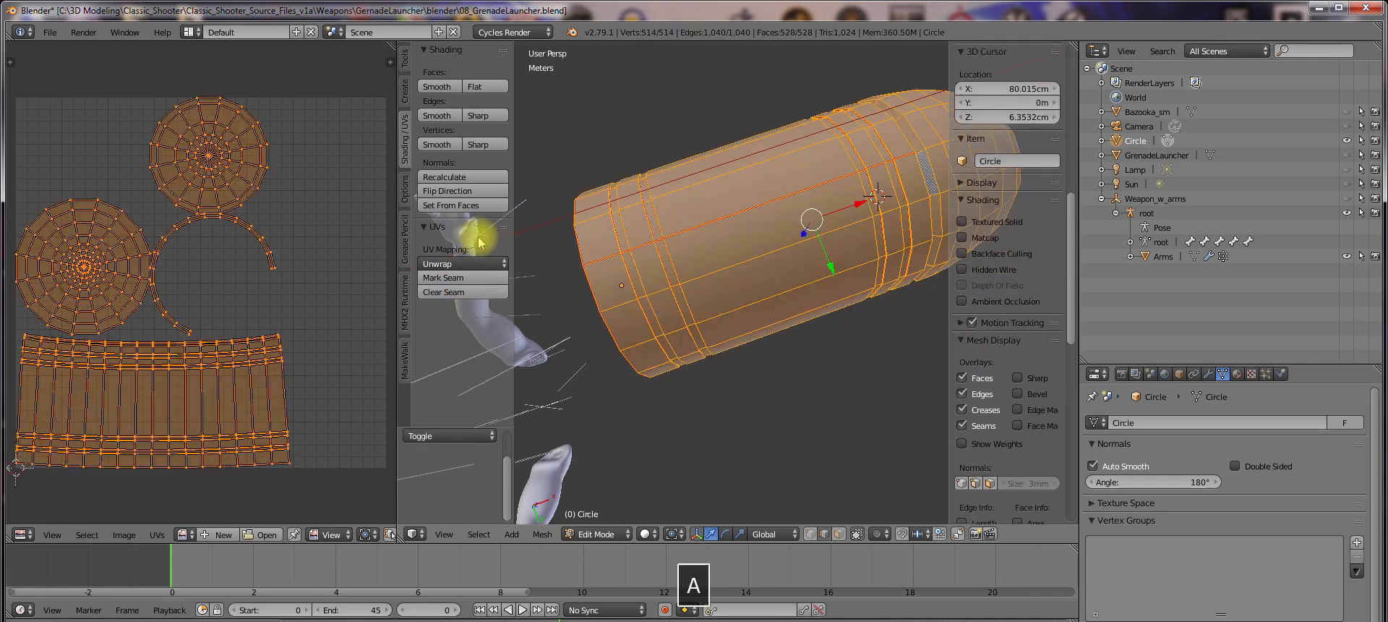
{"action": "left_click", "coordinate": [434, 264]}
{"action": "left_click", "coordinate": [447, 291]}
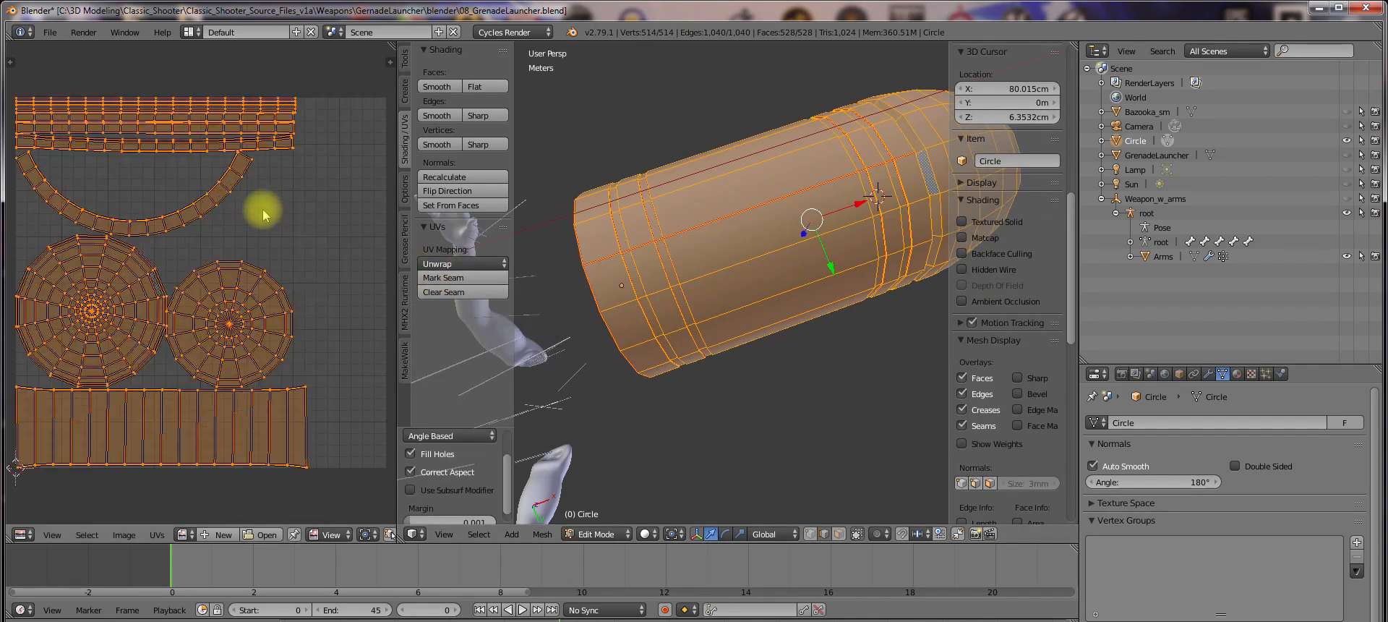
Examine the new UV islands and compare them with the grenade's body, nose and recessed base
{"action": "middle_click_drag", "start_coordinate": [751, 182], "coordinate": [736, 210]}
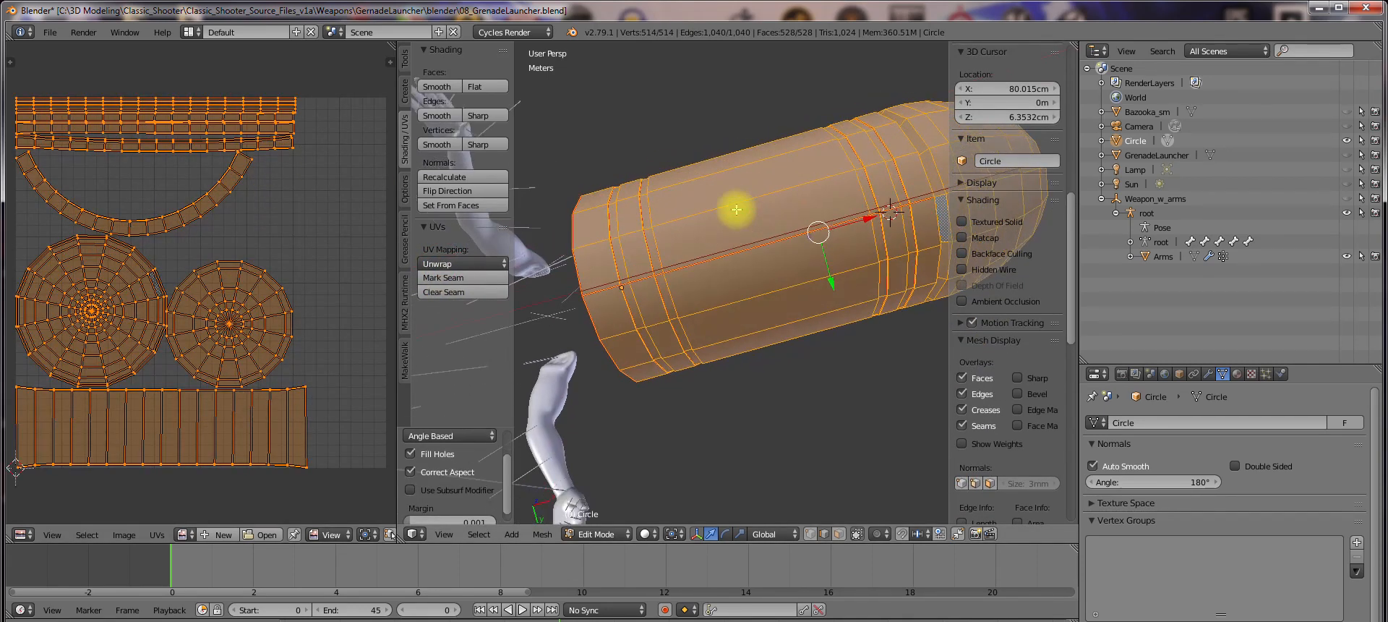
{"action": "scroll", "coordinate": [279, 127], "scroll_direction": "up", "scroll_amount": 4}
{"action": "middle_click_drag", "start_coordinate": [351, 129], "coordinate": [276, 409], "text": "shift"}
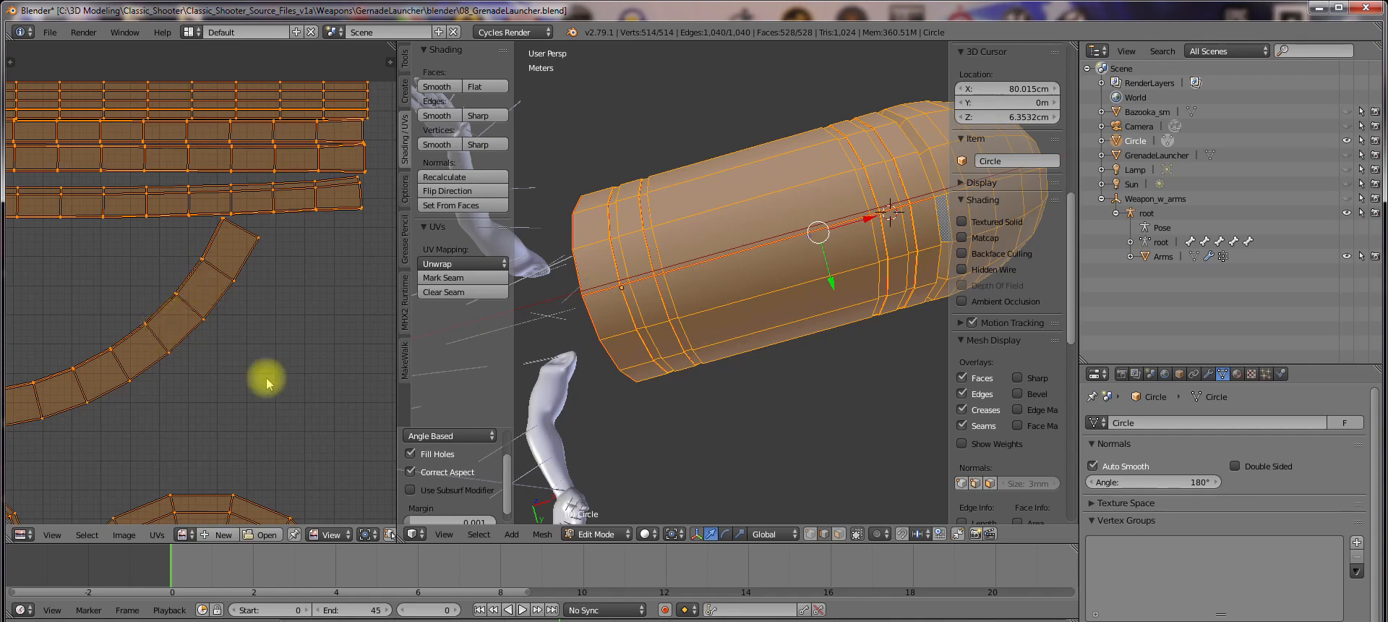
{"action": "scroll", "coordinate": [282, 383], "scroll_direction": "down", "scroll_amount": 4}
{"action": "key", "text": "a"}
{"action": "middle_click_drag", "start_coordinate": [790, 249], "coordinate": [576, 304], "text": "shift"}
{"action": "scroll", "coordinate": [693, 286], "scroll_direction": "up", "scroll_amount": 4}
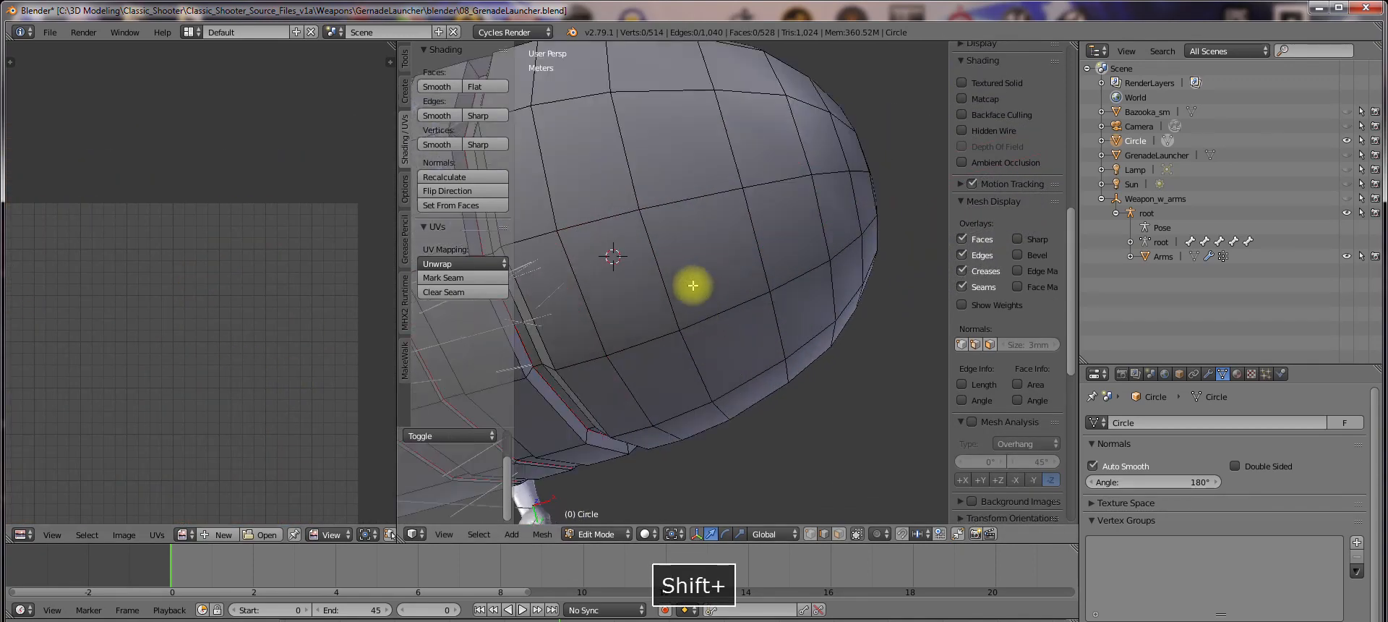
{"action": "middle_click_drag", "start_coordinate": [692, 286], "coordinate": [853, 454]}
{"action": "scroll", "coordinate": [744, 285], "scroll_direction": "down", "scroll_amount": 5}
{"action": "key", "text": "a"}
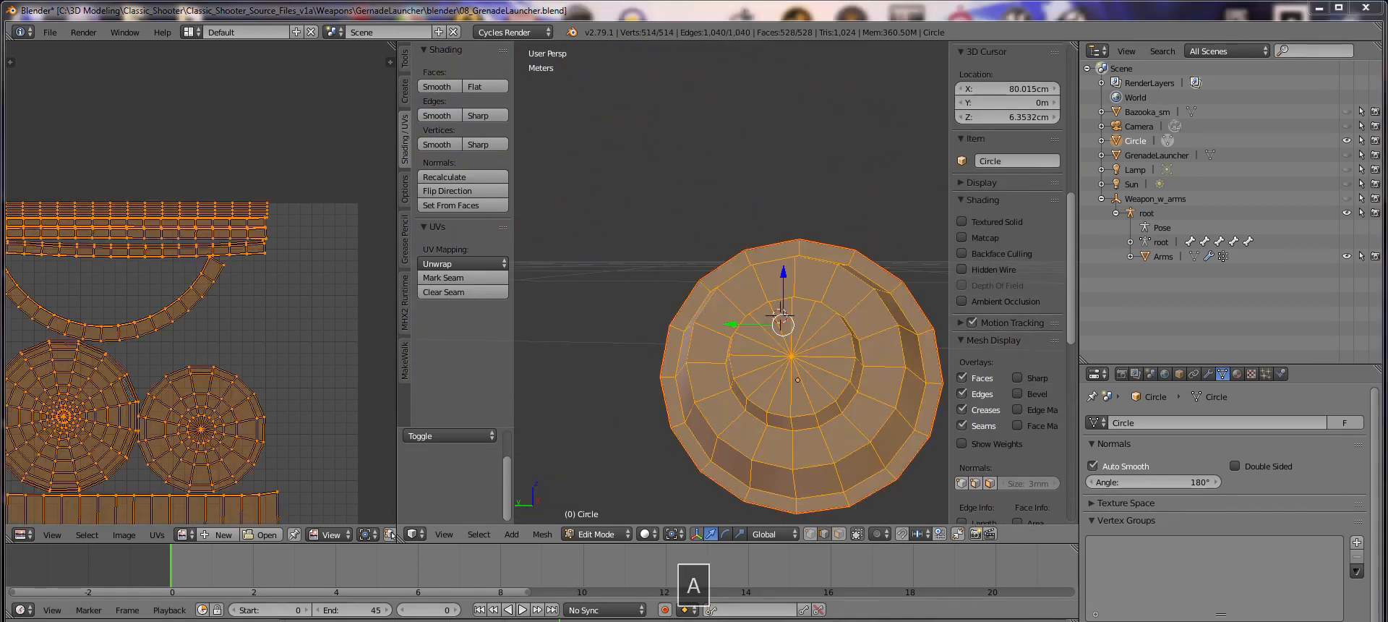
{"action": "key", "text": "a"}
{"action": "middle_click_drag", "start_coordinate": [787, 239], "coordinate": [721, 200]}
{"action": "key", "text": "a"}
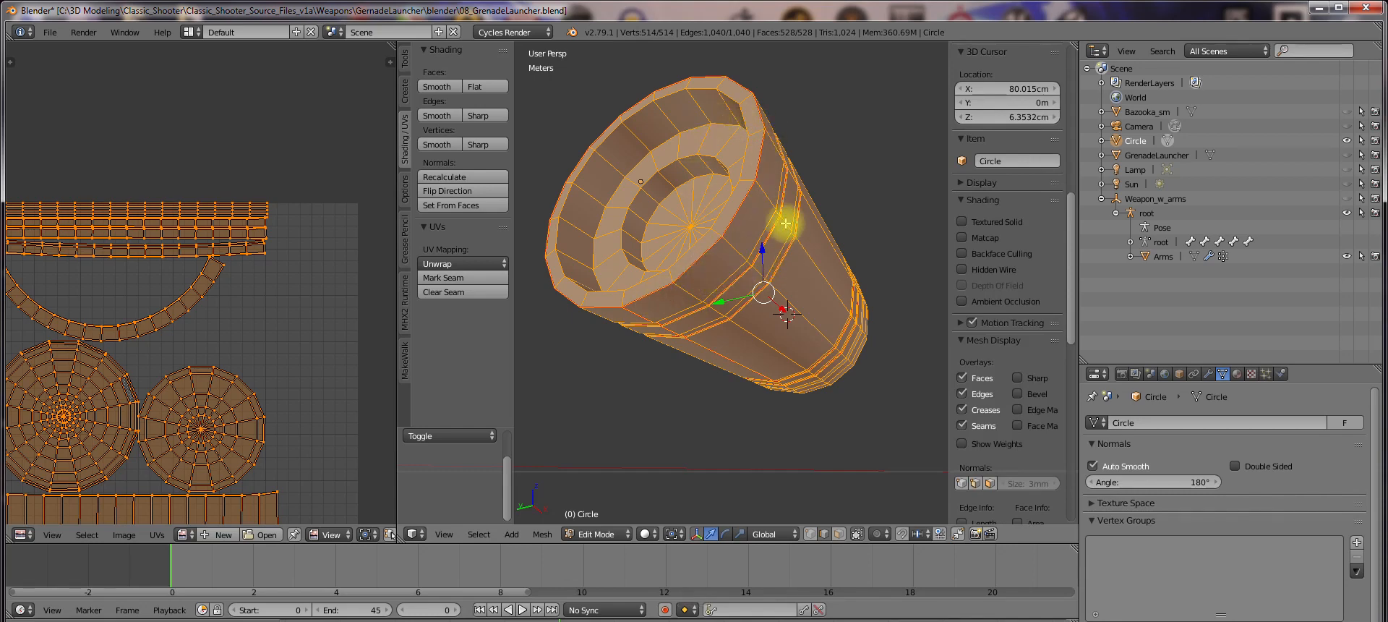
{"action": "scroll", "coordinate": [725, 247], "scroll_direction": "down", "scroll_amount": 3}
{"action": "key", "text": "a"}
{"action": "middle_click_drag", "start_coordinate": [704, 309], "coordinate": [672, 382]}
{"action": "key", "text": "a"}
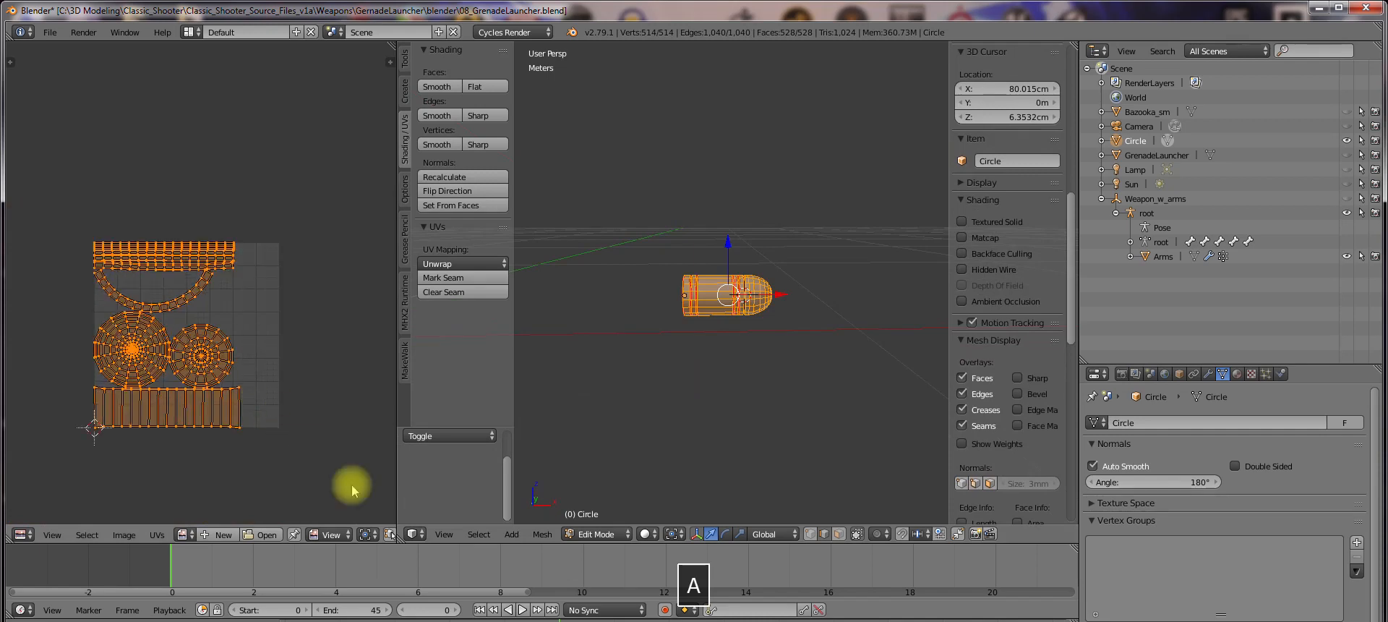
Close the UV editor area and return the grenade to Object Mode
{"action": "left_click_drag", "start_coordinate": [378, 538], "coordinate": [329, 531]}
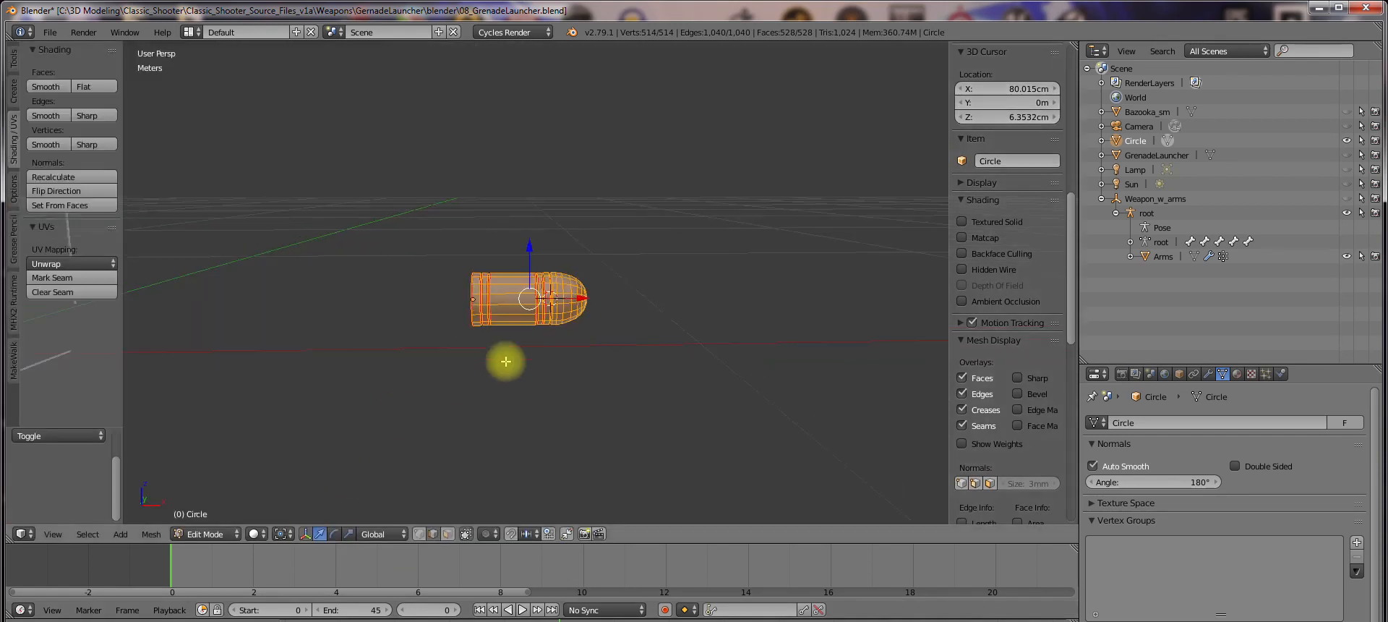
{"action": "key", "text": "Tab"}
{"action": "left_click", "coordinate": [393, 371]}
{"action": "scroll", "coordinate": [554, 346], "scroll_direction": "up", "scroll_amount": 5}
{"action": "middle_click_drag", "start_coordinate": [615, 336], "coordinate": [640, 347]}
{"action": "scroll", "coordinate": [727, 407], "scroll_direction": "down", "scroll_amount": 8}
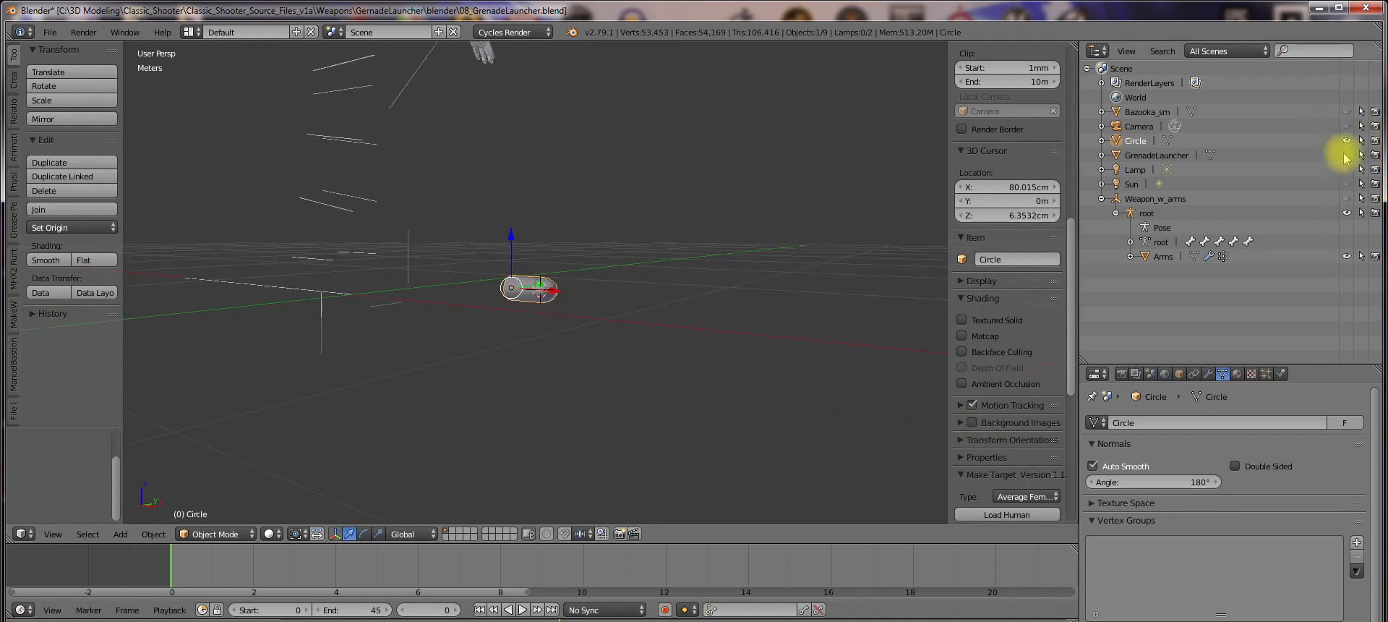
Show the GrenadeLauncher object beside the grenade and save over 08_GrenadeLauncher.blend
{"action": "left_click", "coordinate": [1346, 155]}
{"action": "middle_click_drag", "start_coordinate": [595, 232], "coordinate": [657, 313], "text": "shift"}
{"action": "key", "text": "Tab"}
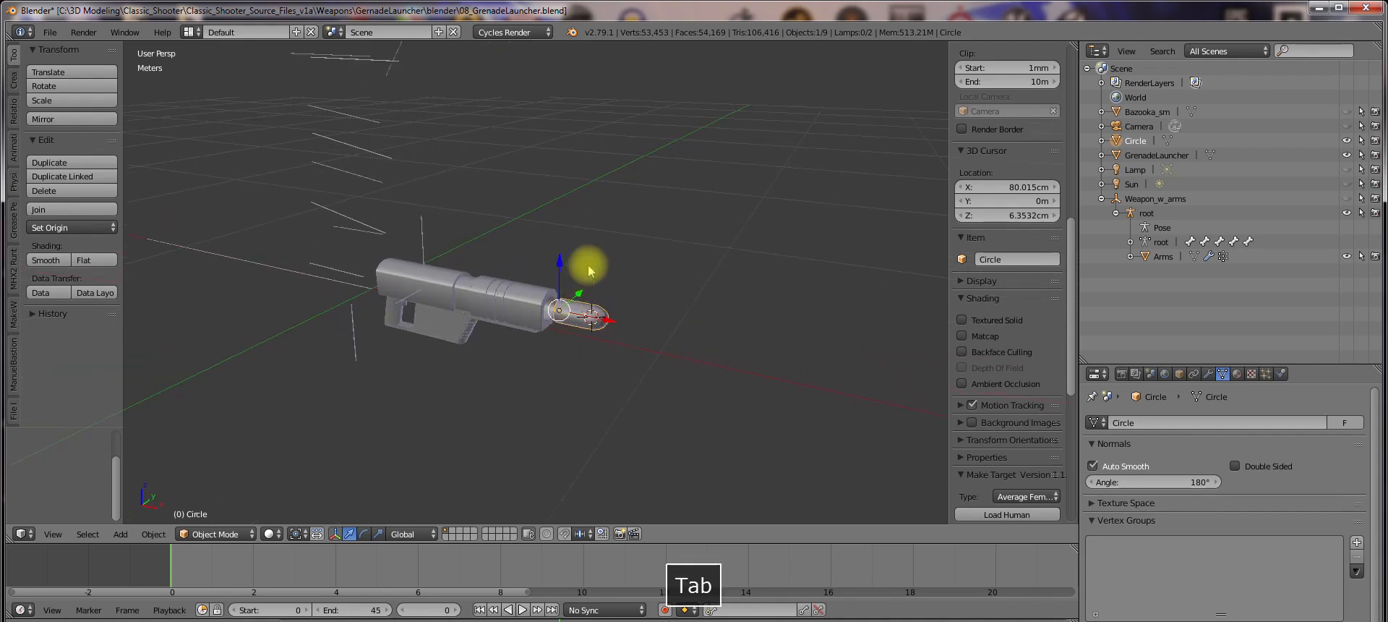
{"action": "key", "text": "ctrl+s"}
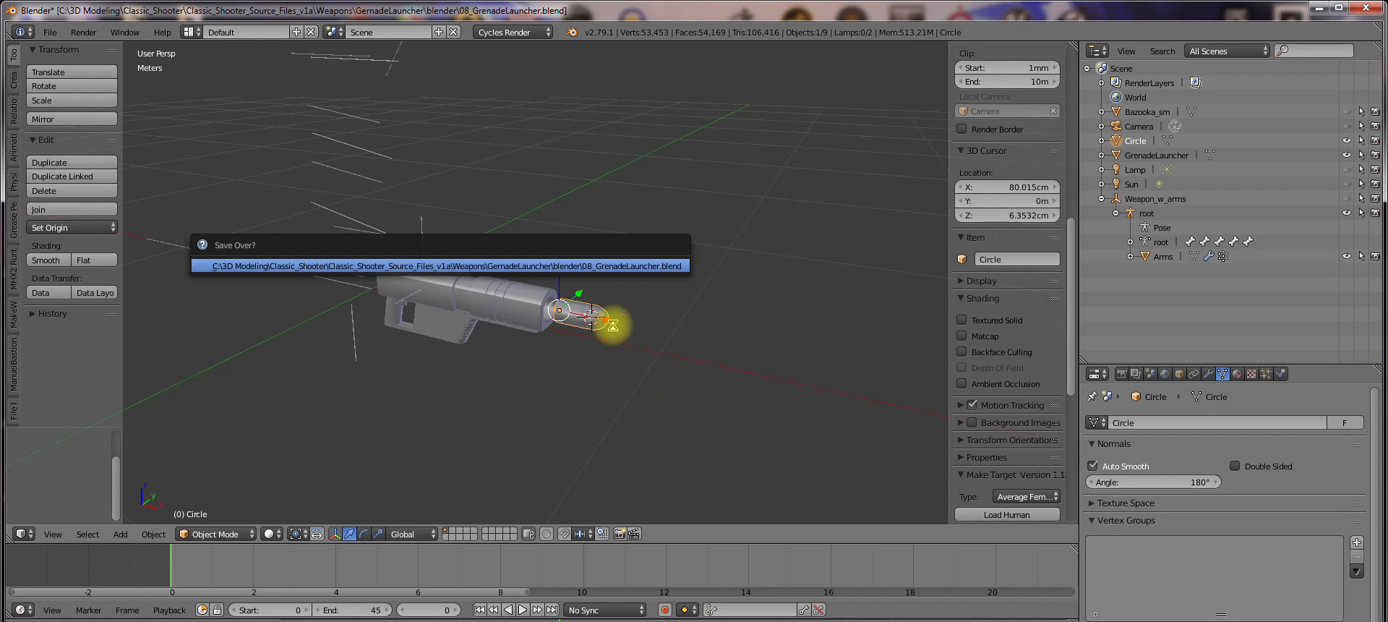
Put the grenade mesh in Edit Mode and snap the 3D cursor to the scene center
{"action": "key", "text": "Tab"}
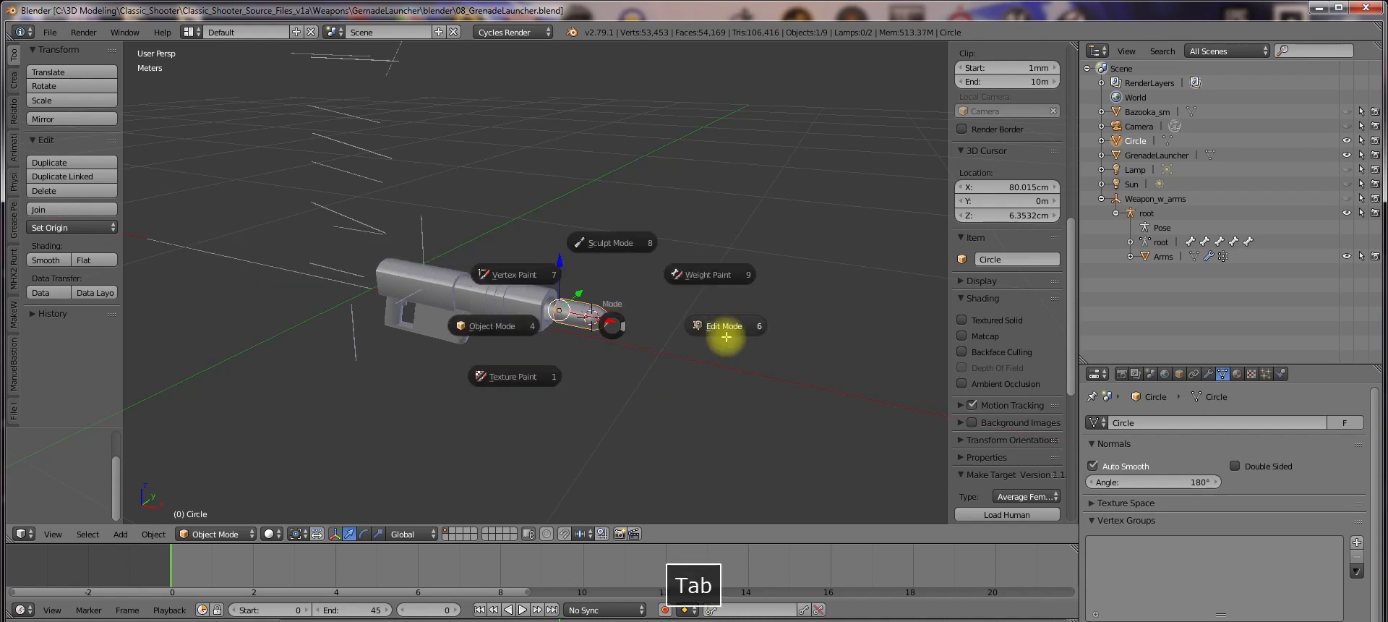
{"action": "left_click", "coordinate": [725, 333]}
{"action": "scroll", "coordinate": [649, 329], "scroll_direction": "up", "scroll_amount": 2}
{"action": "middle_click_drag", "start_coordinate": [653, 325], "coordinate": [705, 285], "text": "shift"}
{"action": "key", "text": "s"}
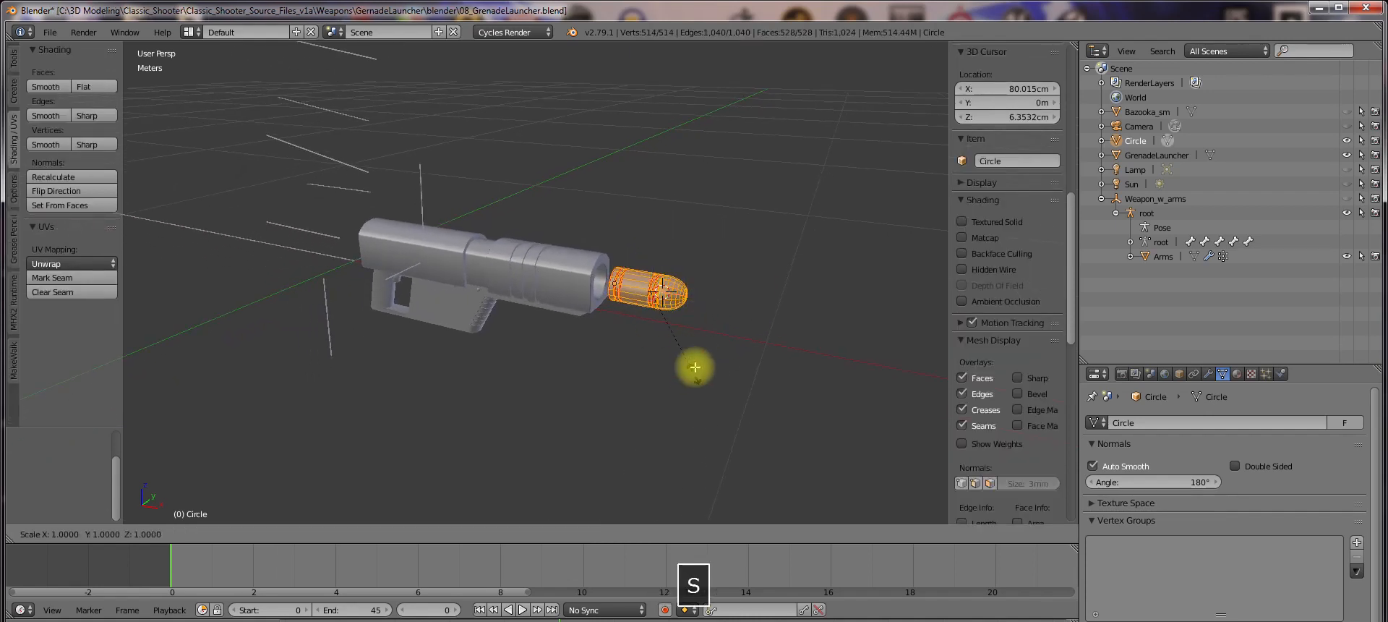
{"action": "key", "text": "Escape"}
{"action": "middle_click_drag", "start_coordinate": [647, 362], "coordinate": [651, 344]}
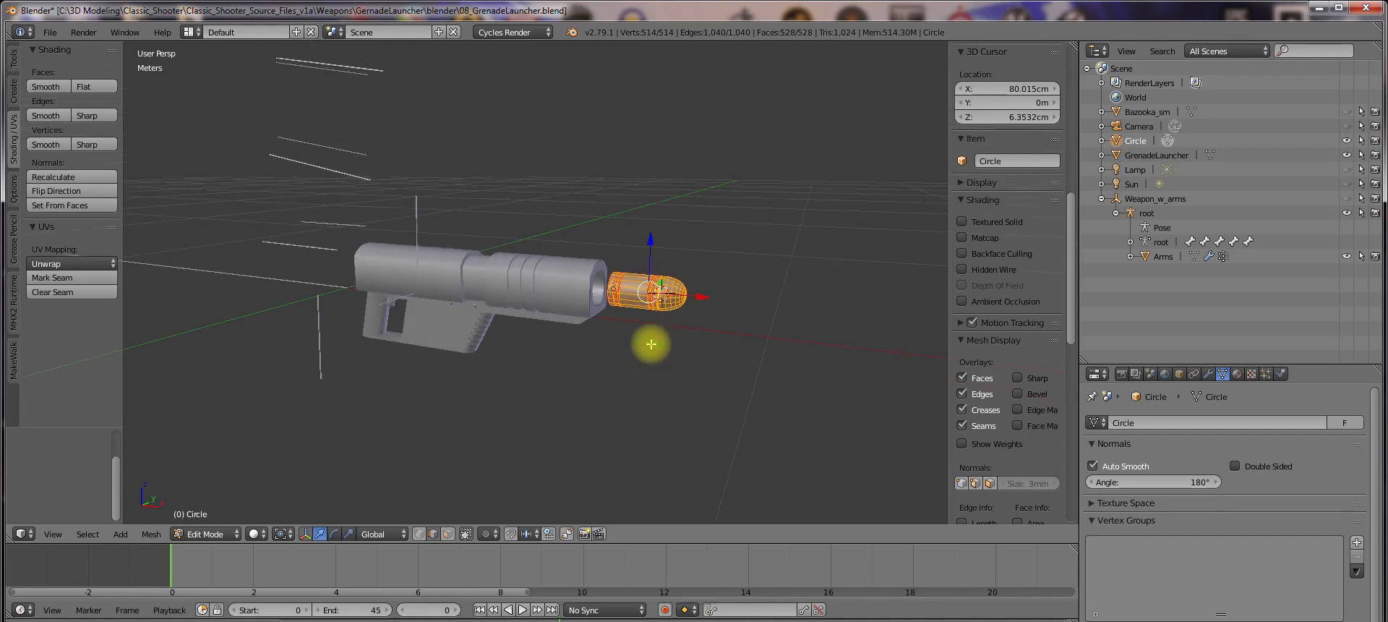
{"action": "key", "text": "shift+s"}
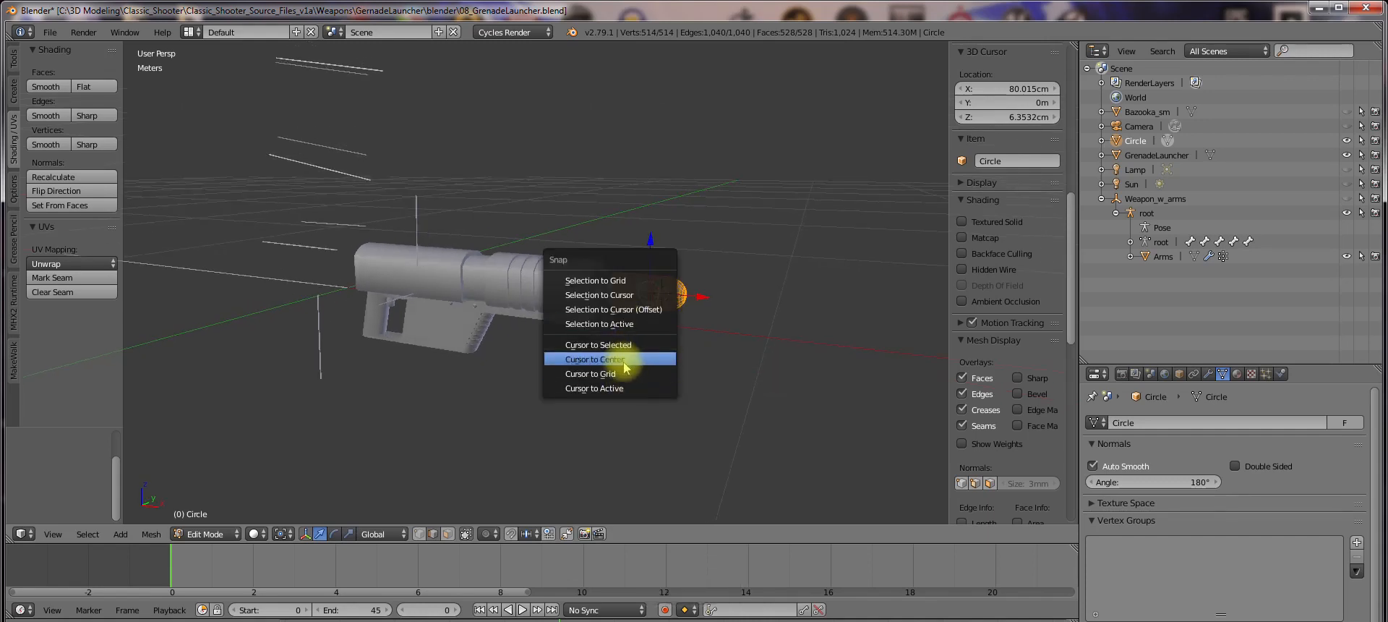
{"action": "left_click", "coordinate": [647, 361]}
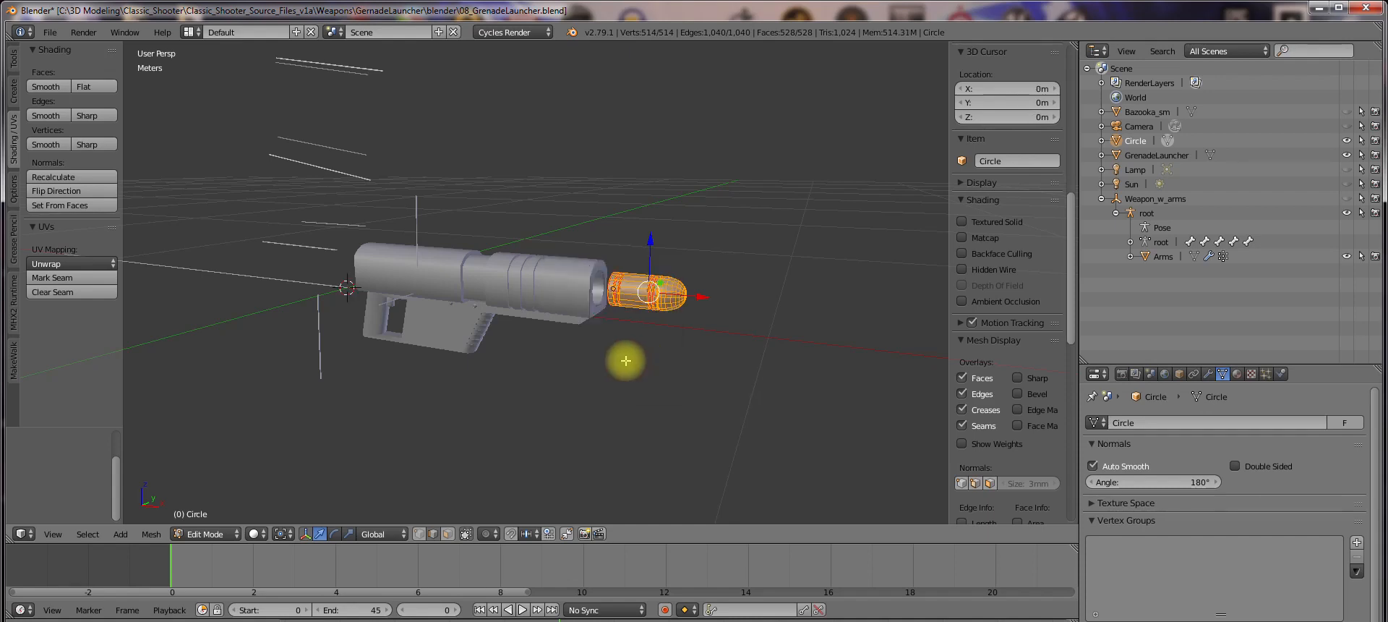
Snap the whole grenade mesh to the 3D cursor with its offset kept, so its vertices do not collapse
{"action": "key", "text": "shift+s"}
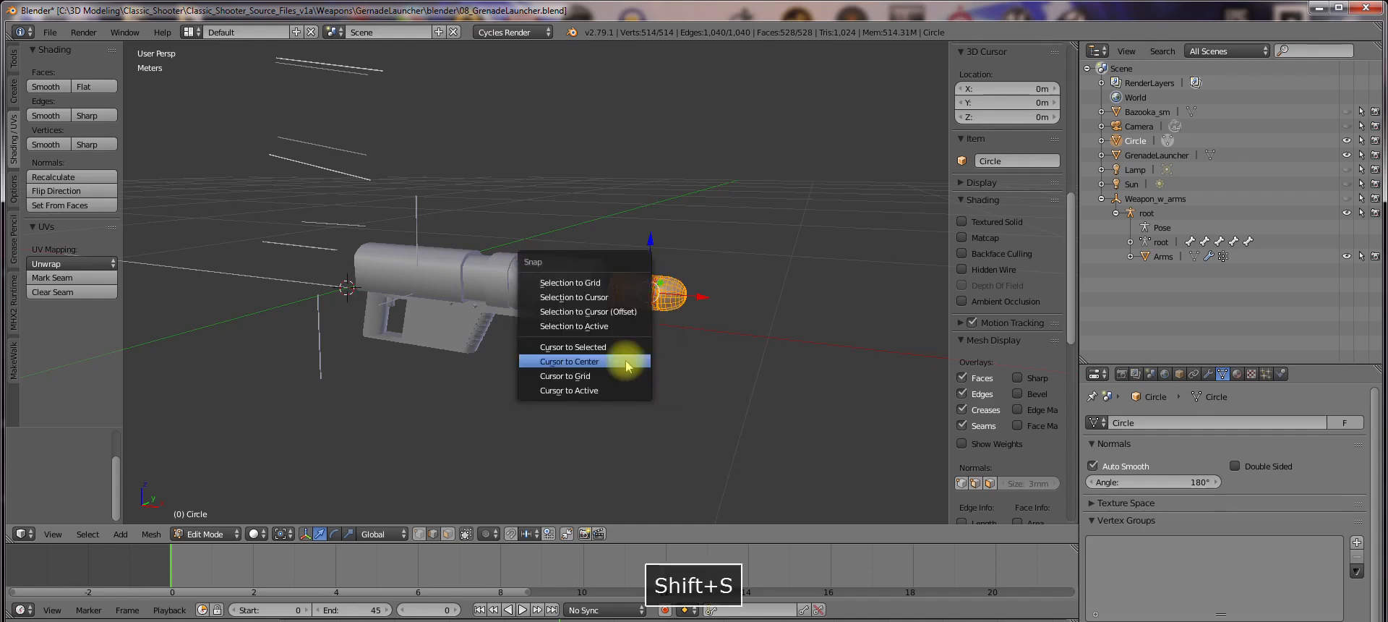
{"action": "left_click", "coordinate": [636, 311]}
{"action": "middle_click_drag", "start_coordinate": [503, 331], "coordinate": [682, 351], "text": "shift"}
{"action": "scroll", "coordinate": [452, 347], "scroll_direction": "up", "scroll_amount": 4}
{"action": "right_click_drag", "start_coordinate": [484, 365], "coordinate": [456, 327]}
{"action": "key", "text": "Escape"}
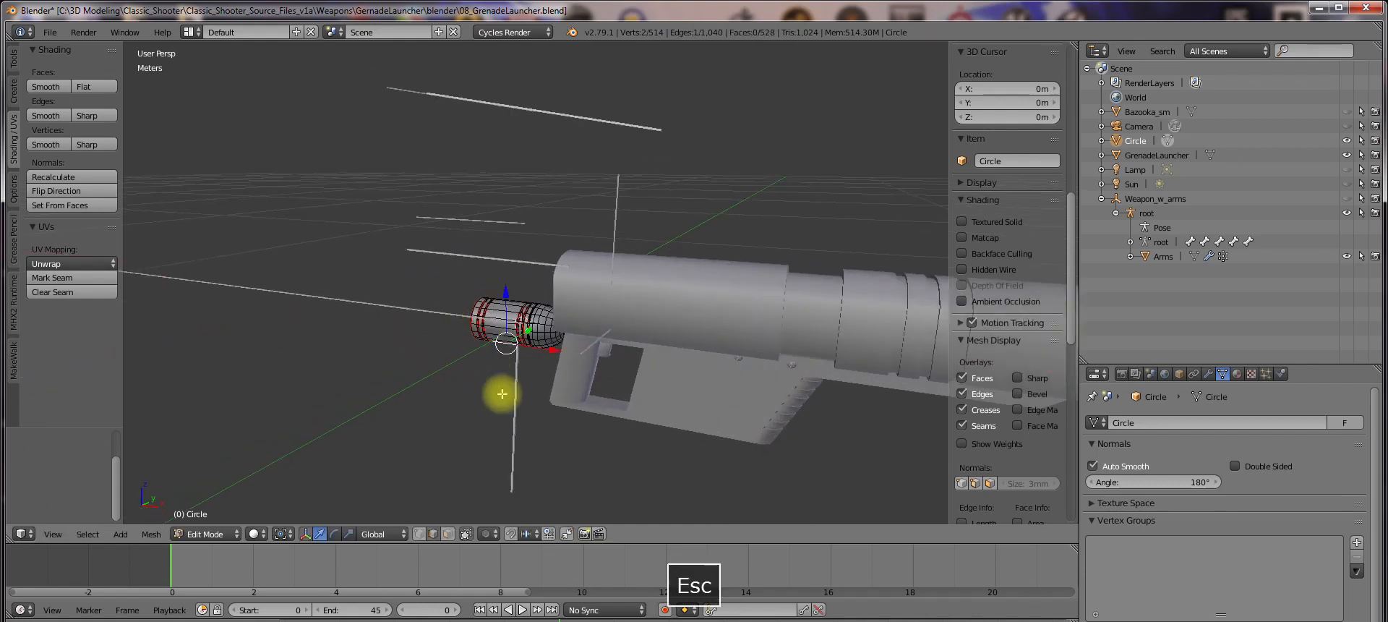
Examine the relocated grenade beside the launcher from several angles in both Object Mode and Edit Mode
{"action": "middle_click_drag", "start_coordinate": [499, 393], "coordinate": [530, 397]}
{"action": "scroll", "coordinate": [529, 392], "scroll_direction": "down", "scroll_amount": 2}
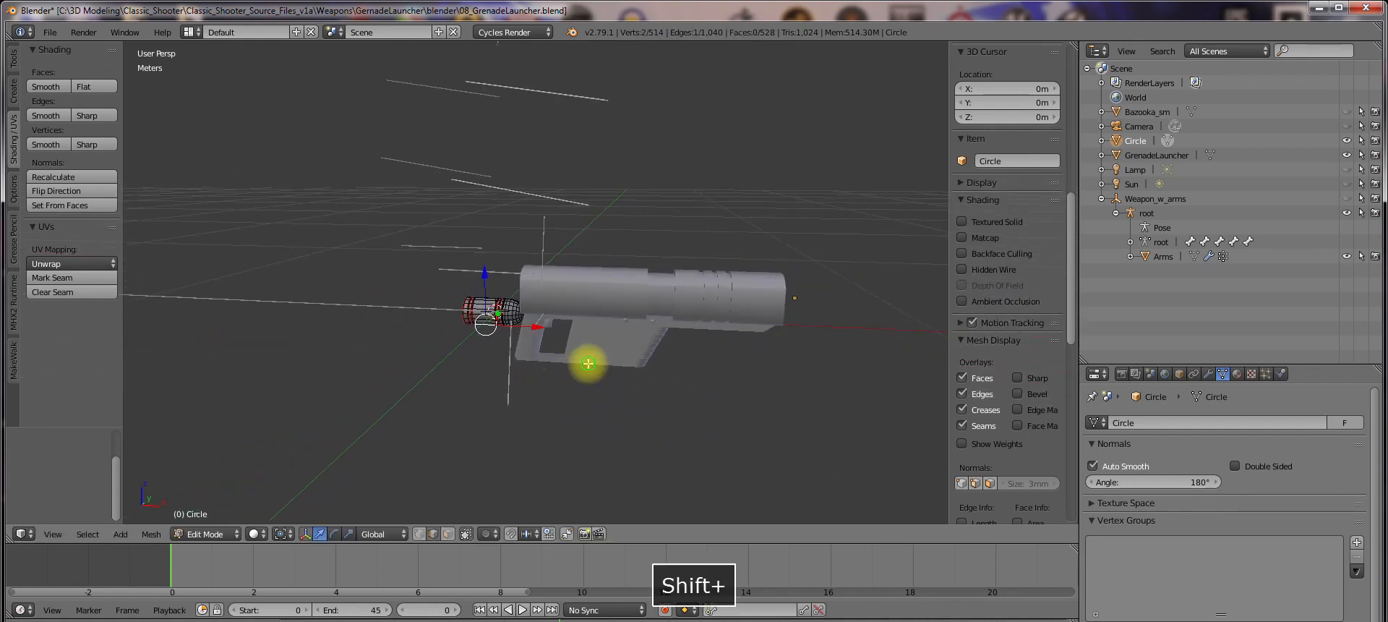
{"action": "middle_click_drag", "start_coordinate": [588, 366], "coordinate": [568, 401], "text": "shift"}
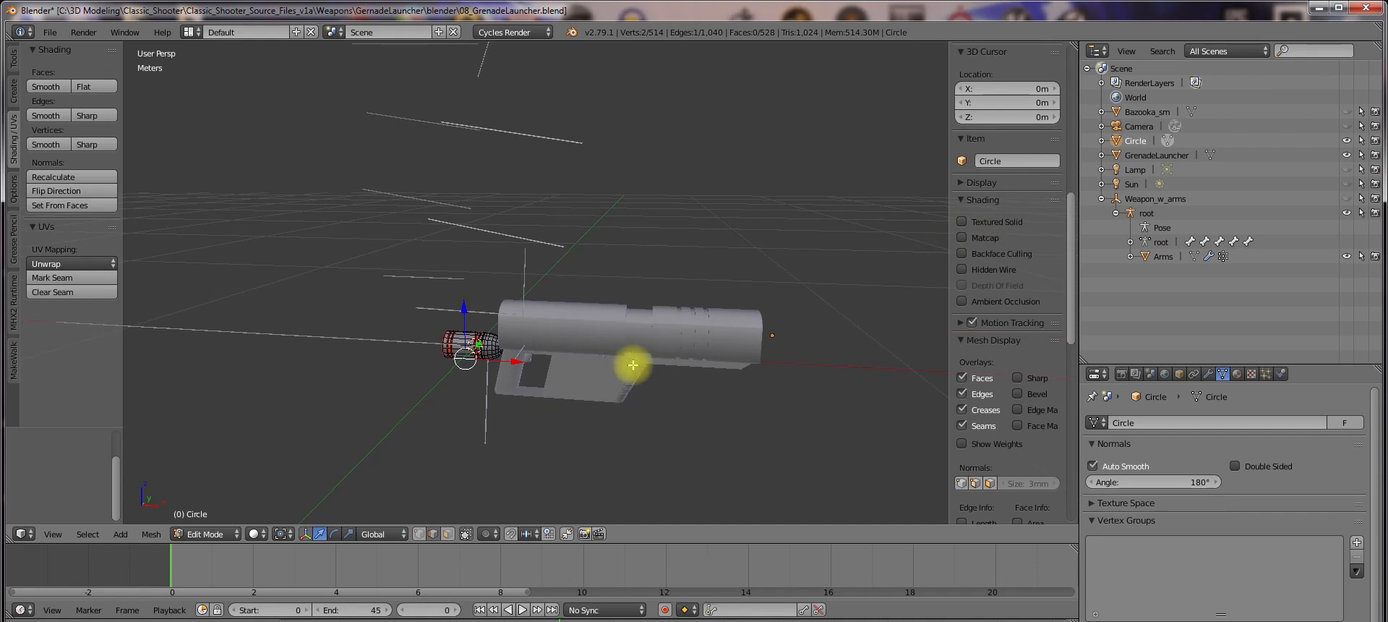
{"action": "key", "text": "ctrl+Tab"}
{"action": "left_click", "coordinate": [497, 385]}
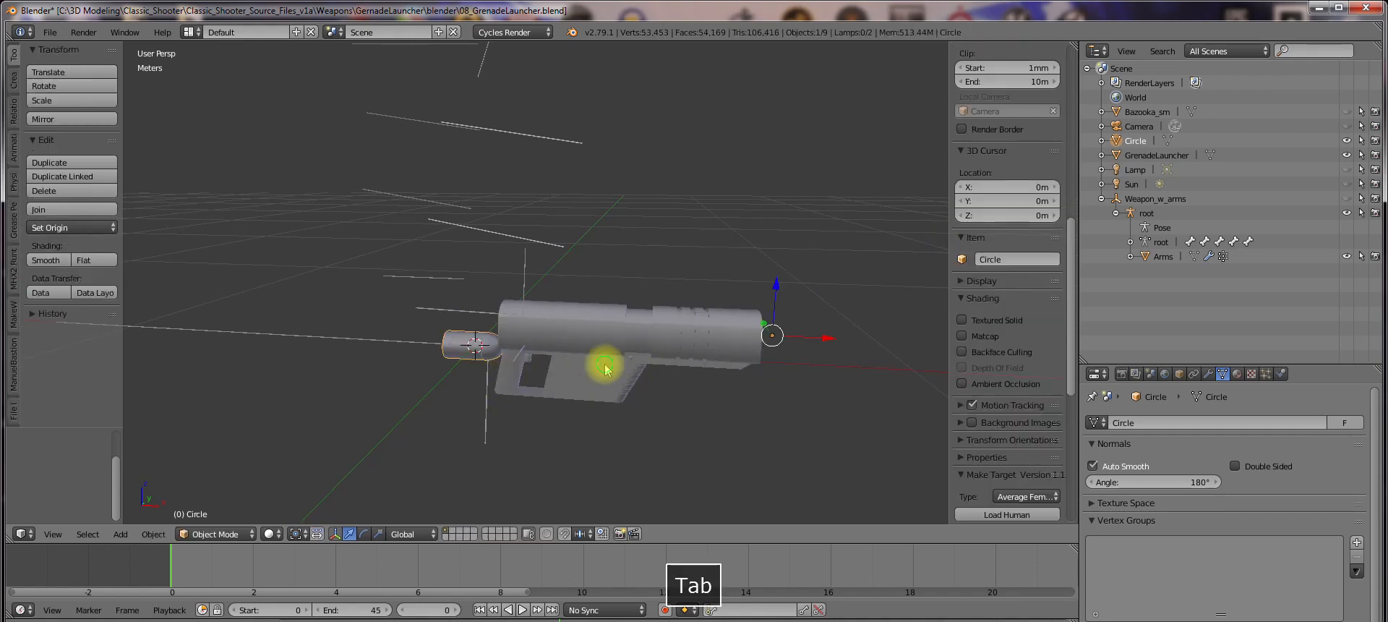
{"action": "middle_click_drag", "start_coordinate": [606, 369], "coordinate": [672, 377]}
{"action": "key", "text": "Tab"}
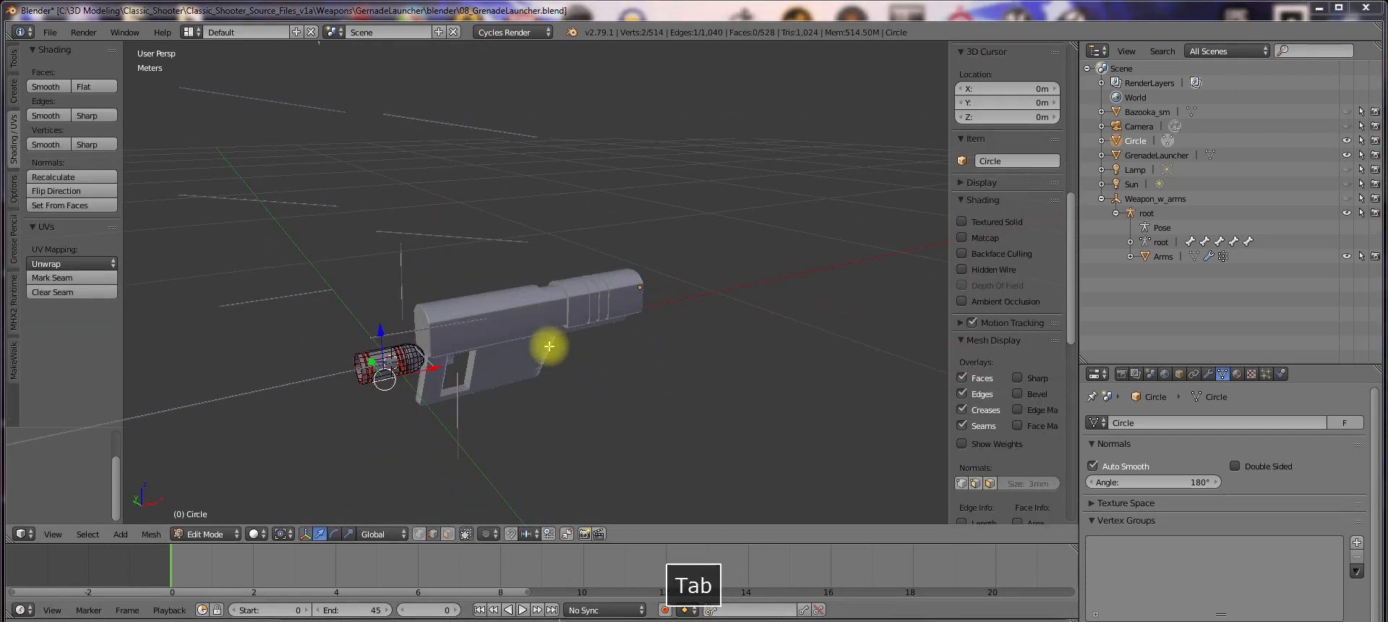
{"action": "middle_click_drag", "start_coordinate": [503, 370], "coordinate": [480, 356]}
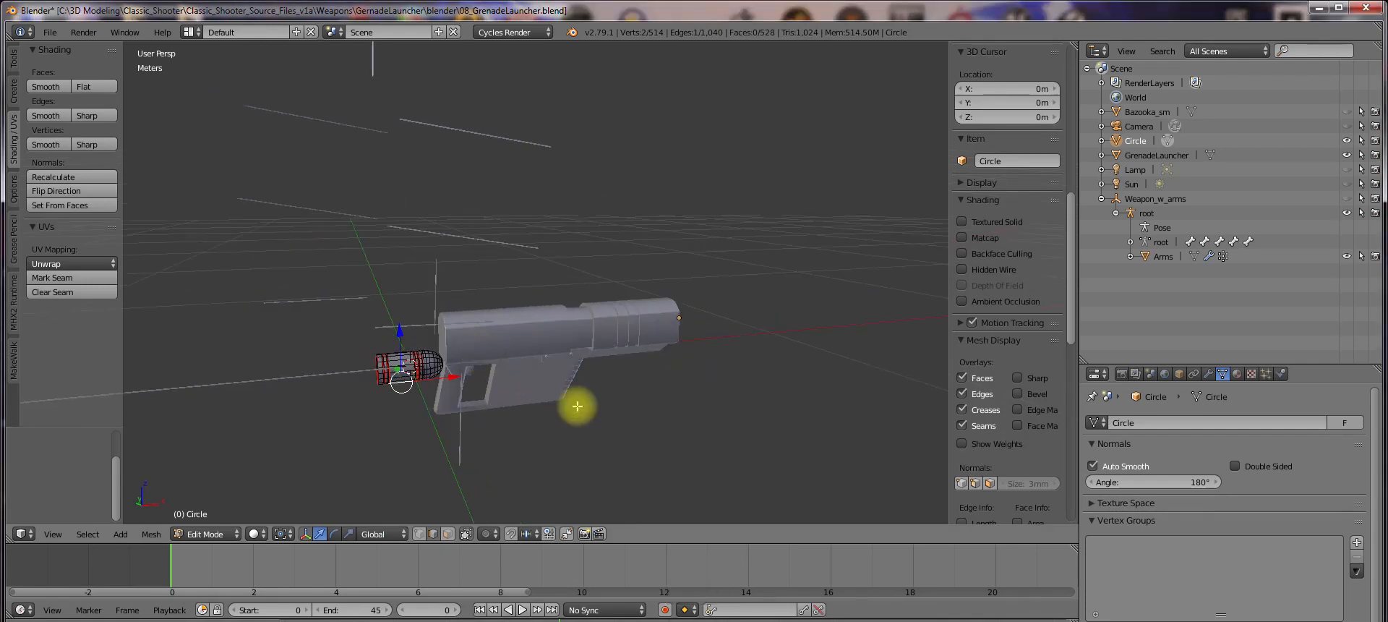
{"action": "middle_click_drag", "start_coordinate": [576, 406], "coordinate": [582, 355], "text": "shift"}
{"action": "middle_click_drag", "start_coordinate": [582, 354], "coordinate": [587, 332]}
{"action": "scroll", "coordinate": [523, 370], "scroll_direction": "up", "scroll_amount": 2}
{"action": "middle_click_drag", "start_coordinate": [527, 362], "coordinate": [620, 347], "text": "shift"}
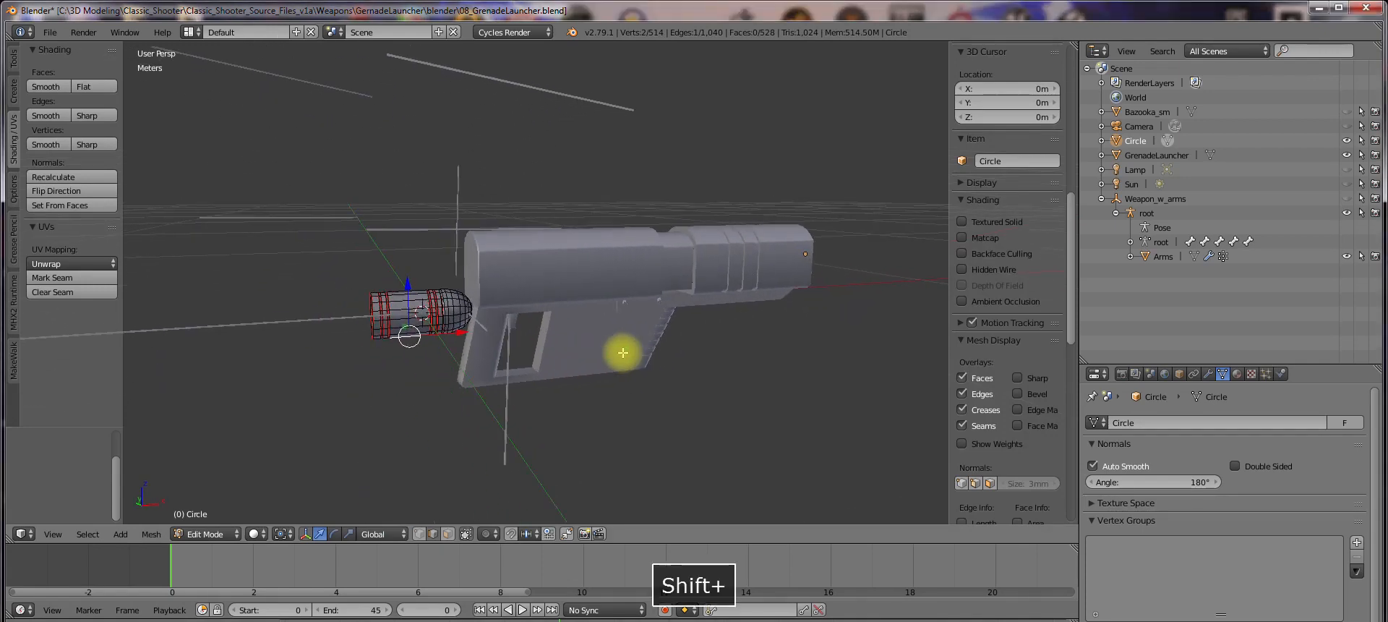
Return to Object Mode and rename the Circle object to Grenade
{"action": "key", "text": "Tab"}
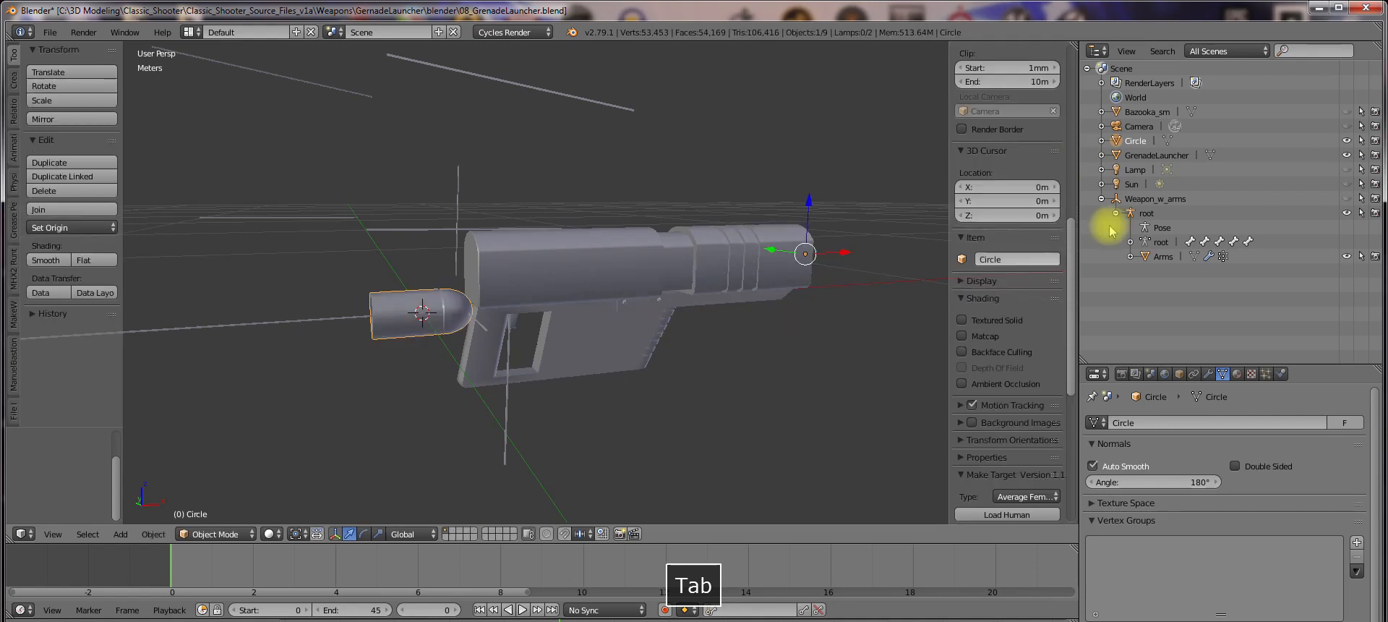
{"action": "double_click", "coordinate": [1136, 142]}
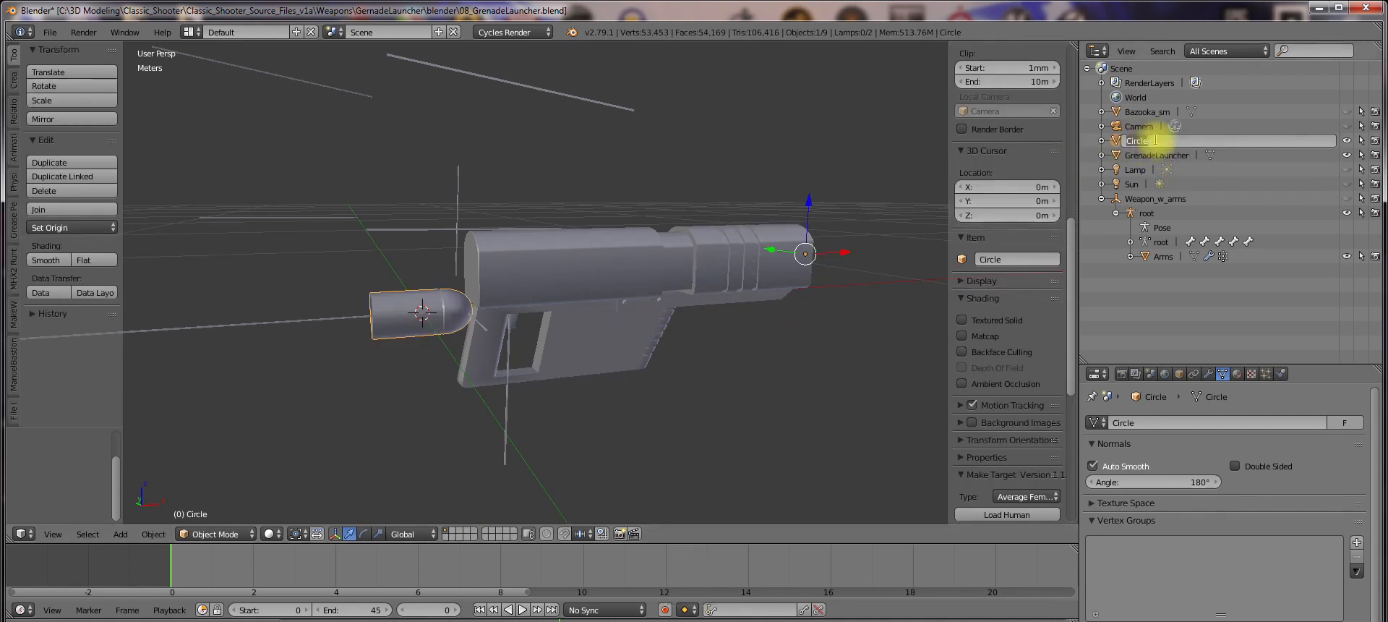
{"action": "type", "text": "Gre"}
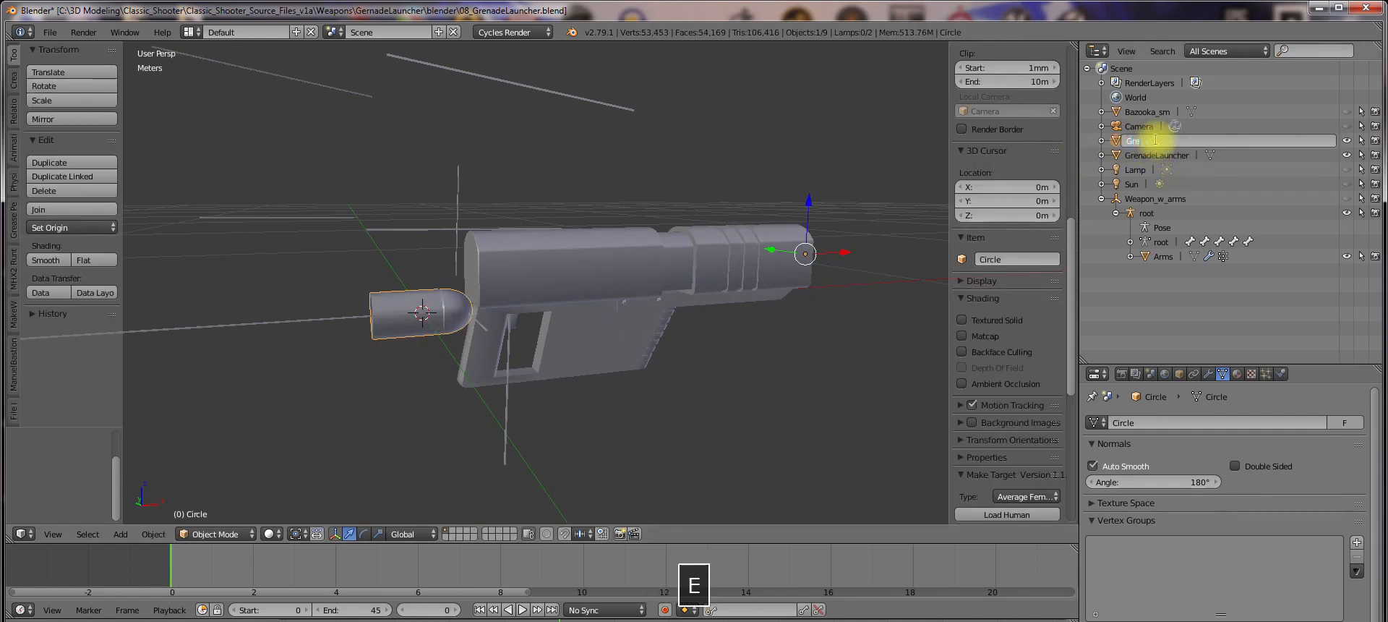
{"action": "type", "text": "nade"}
{"action": "key", "text": "Return"}
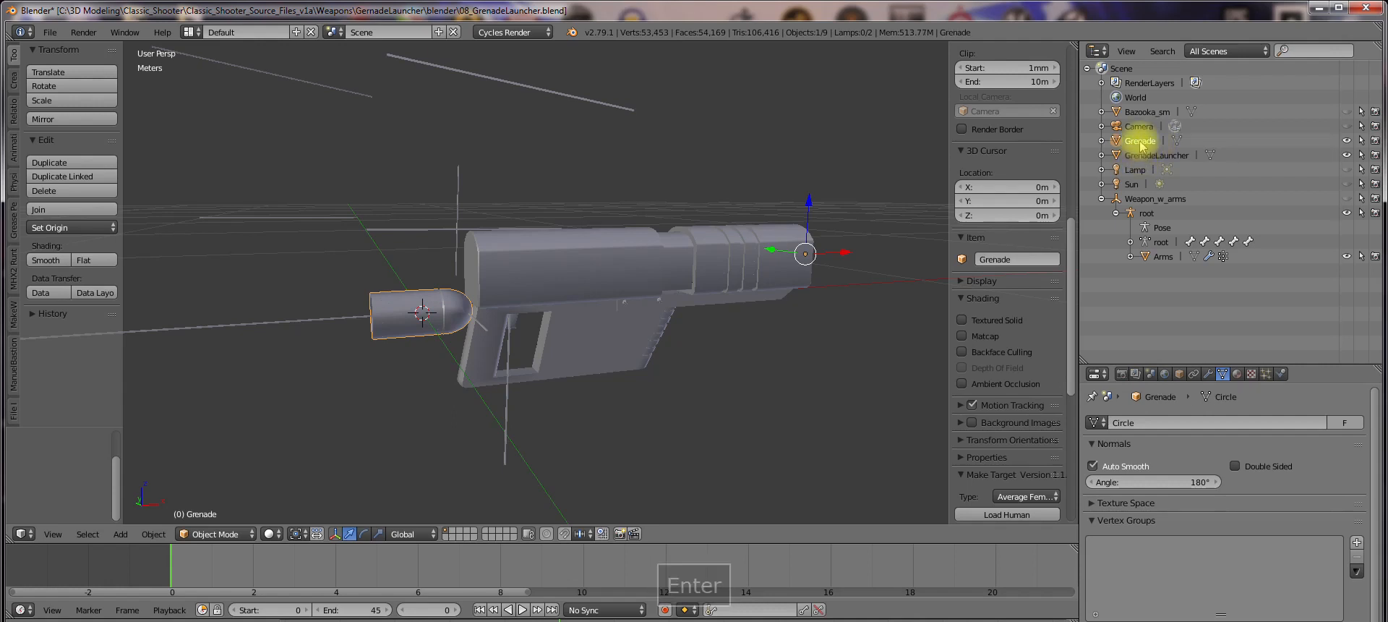
Duplicate the Grenade object in place and rename the copy to Grenade_pack
{"action": "right_click", "coordinate": [1139, 140]}
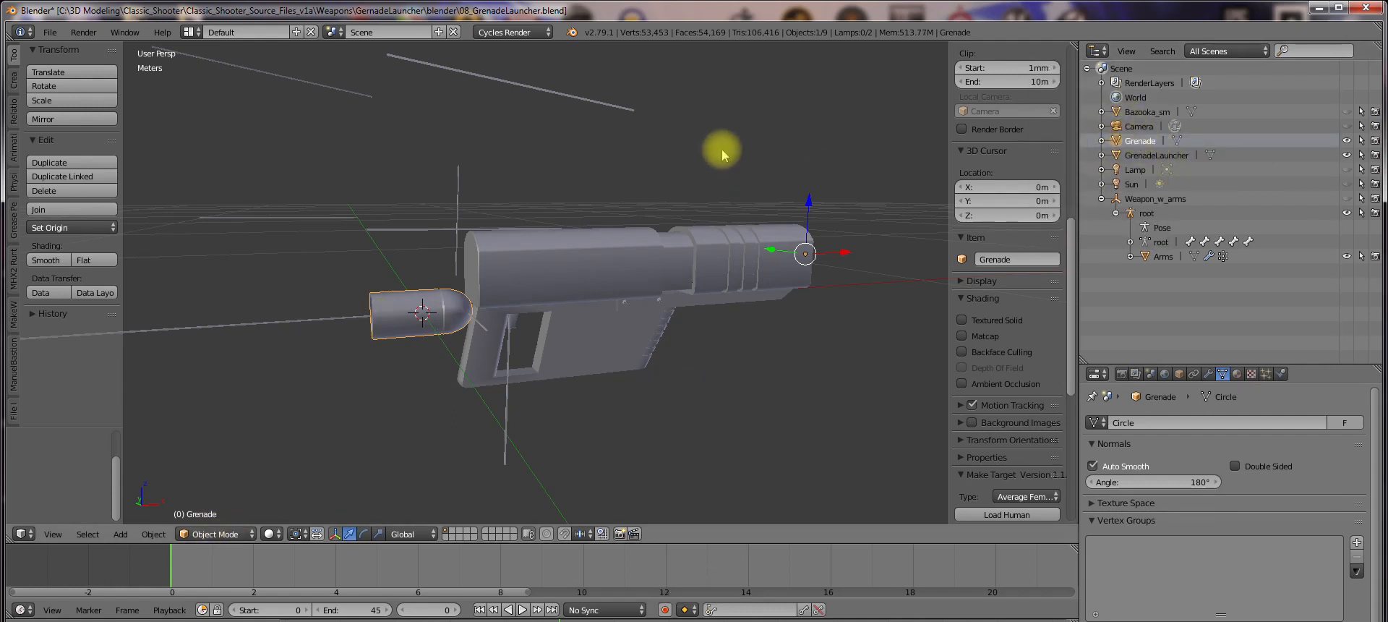
{"action": "left_click", "coordinate": [61, 164]}
{"action": "key", "text": "Escape"}
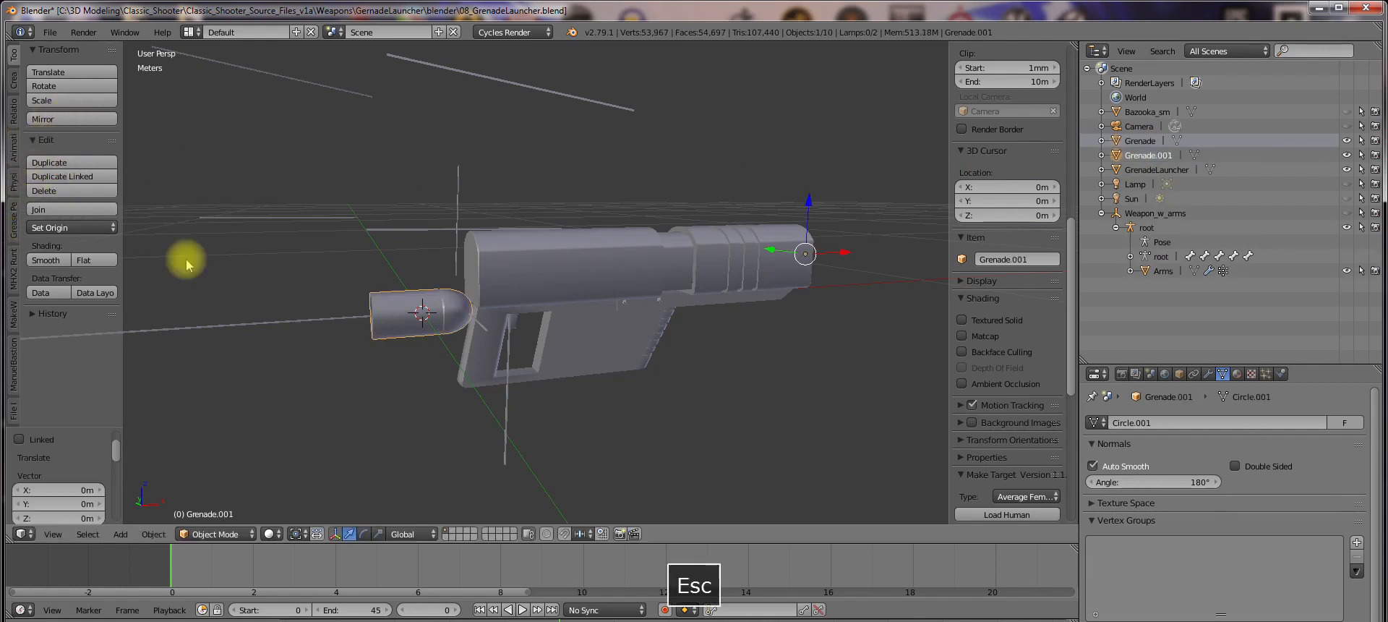
{"action": "double_click", "coordinate": [1162, 155]}
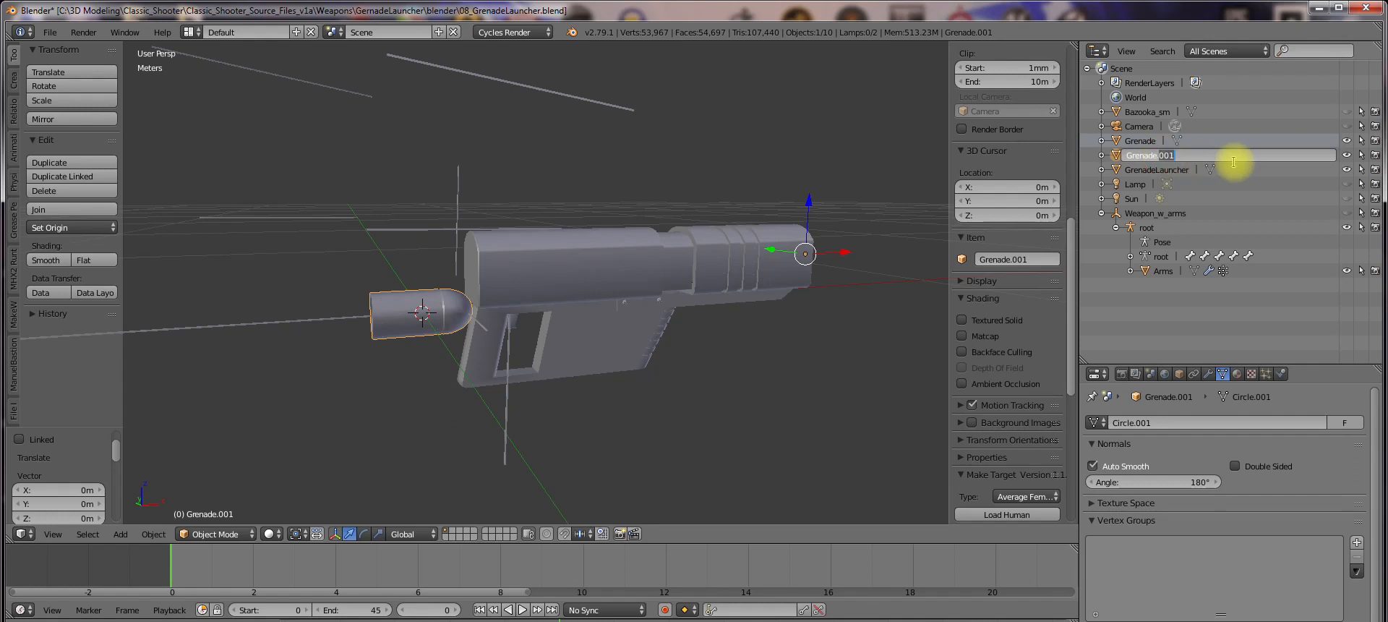
{"action": "key", "text": "BackSpace"}
{"action": "type", "text": "_"}
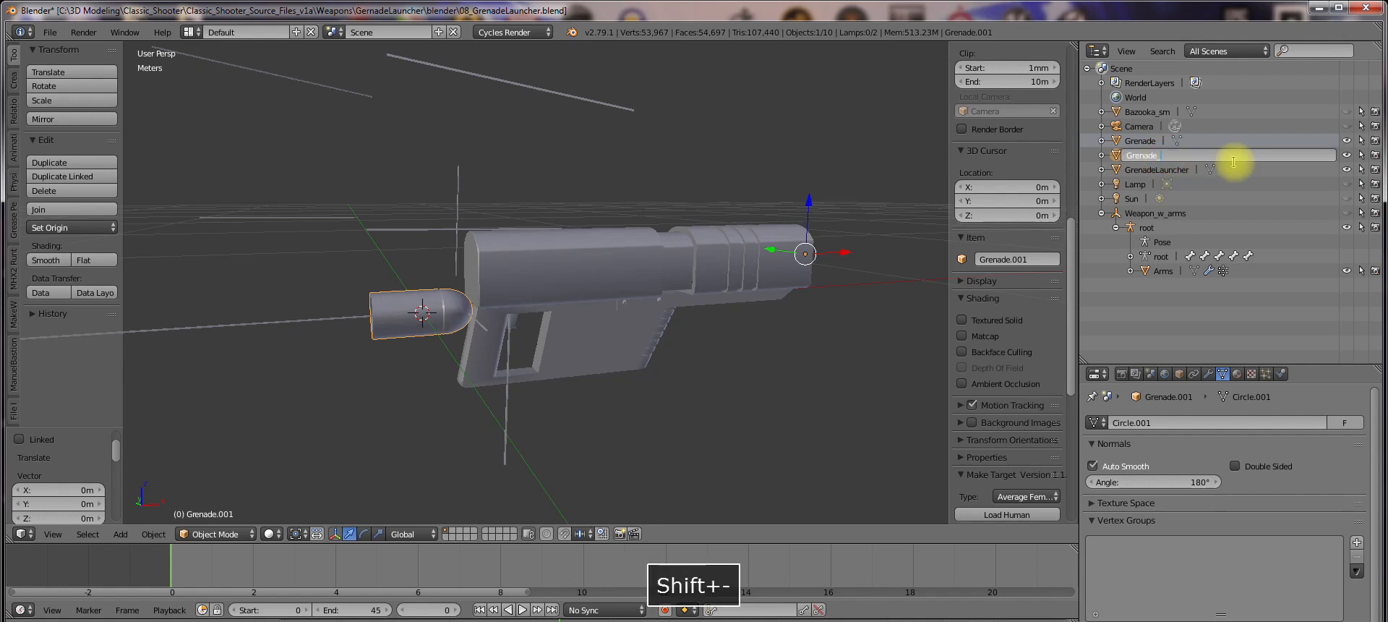
{"action": "type", "text": "pack"}
{"action": "key", "text": "Return"}
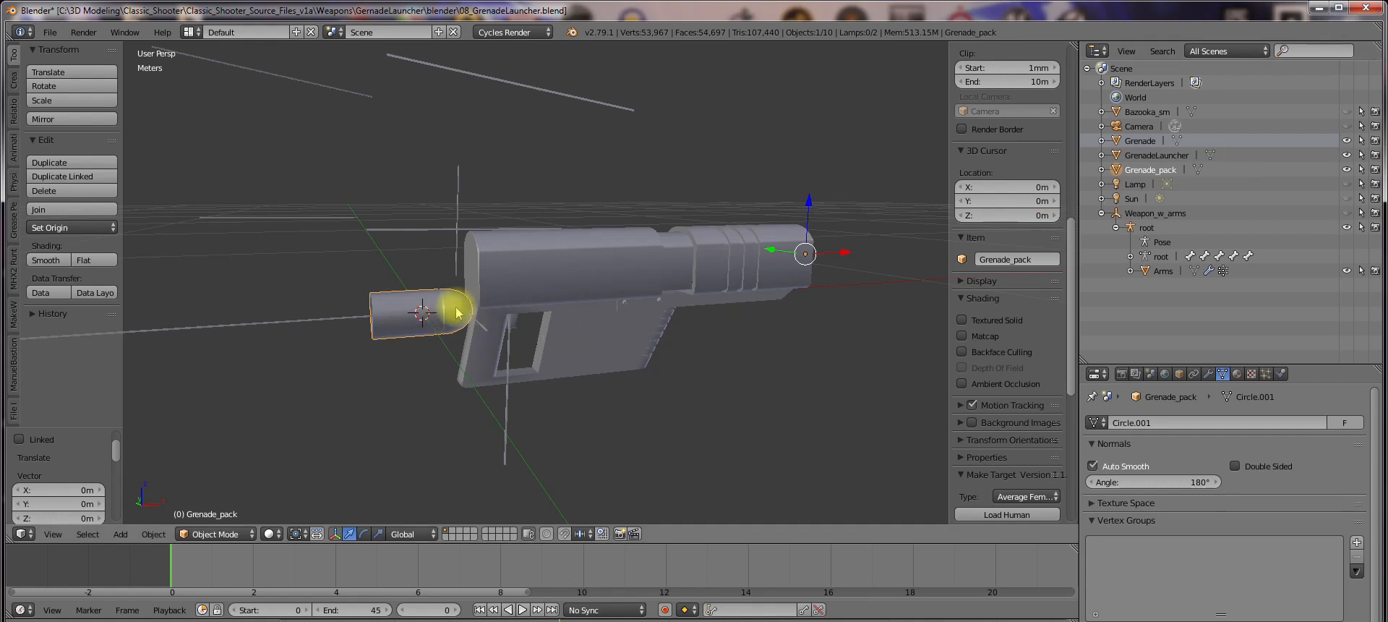
Select the entire Grenade_pack mesh in Edit Mode and rotate it -90° about the global Y axis
{"action": "key", "text": "Tab"}
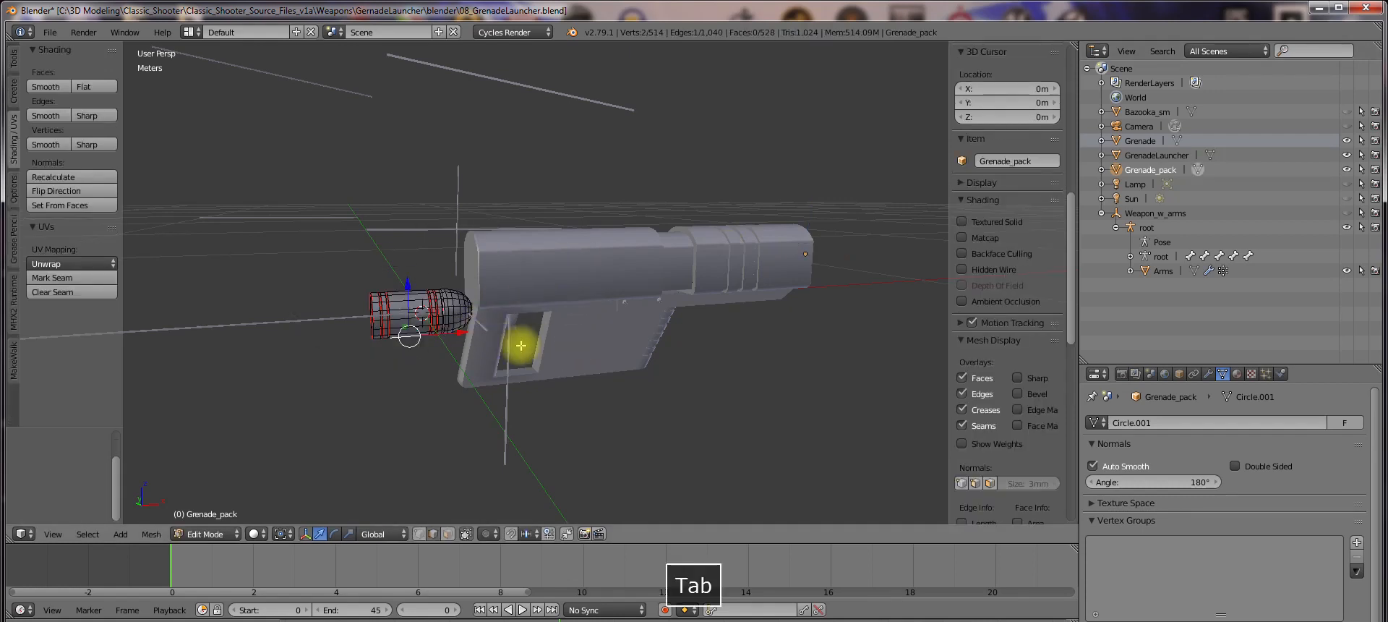
{"action": "key", "text": "s"}
{"action": "mouse_move", "coordinate": [521, 346]}
{"action": "middle_mouse_down"}
{"action": "mouse_move", "coordinate": [490, 347]}
{"action": "mouse_move", "coordinate": [557, 347]}
{"action": "mouse_move", "coordinate": [527, 340]}
{"action": "middle_mouse_up"}
{"action": "key", "text": "a"}
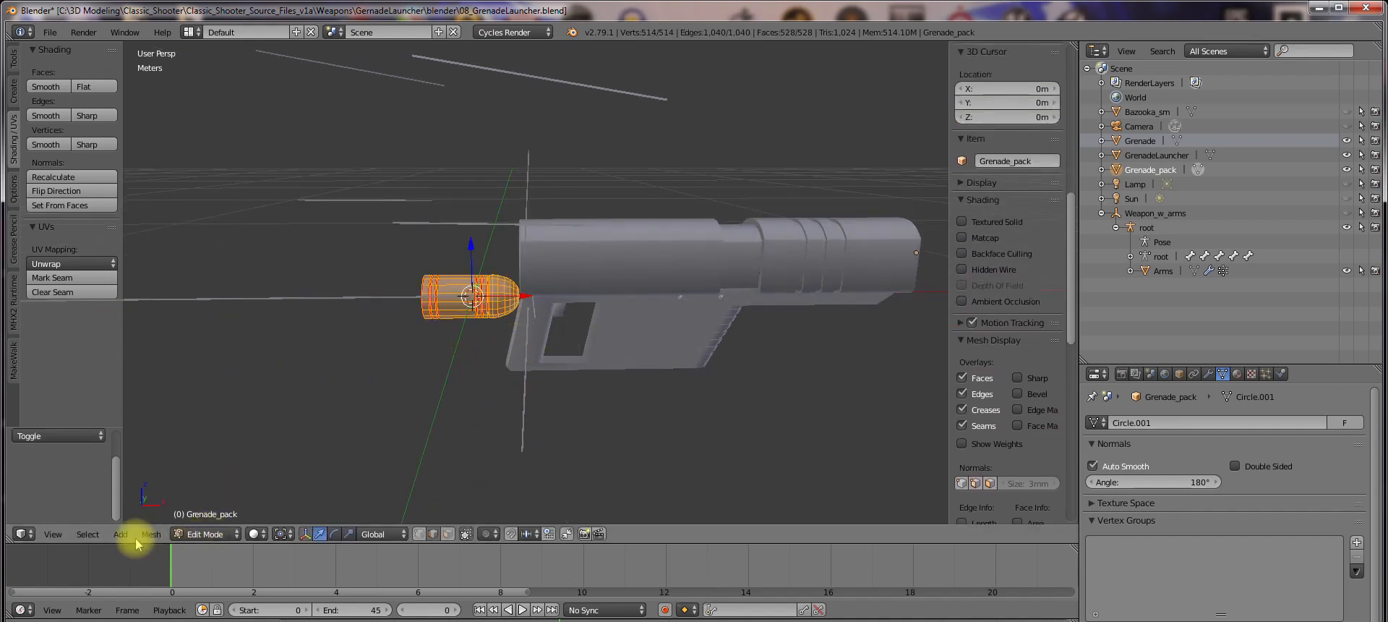
{"action": "left_click", "coordinate": [335, 534]}
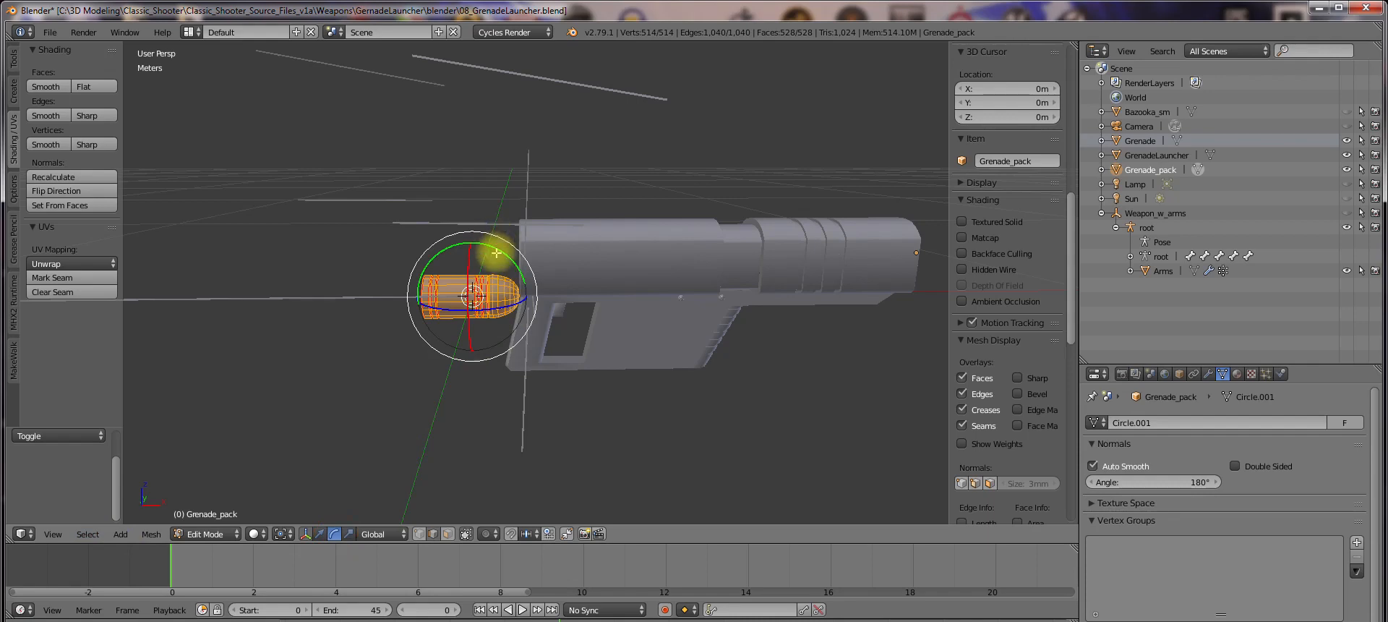
{"action": "left_click_drag", "start_coordinate": [497, 252], "coordinate": [439, 247]}
{"action": "type", "text": "90"}
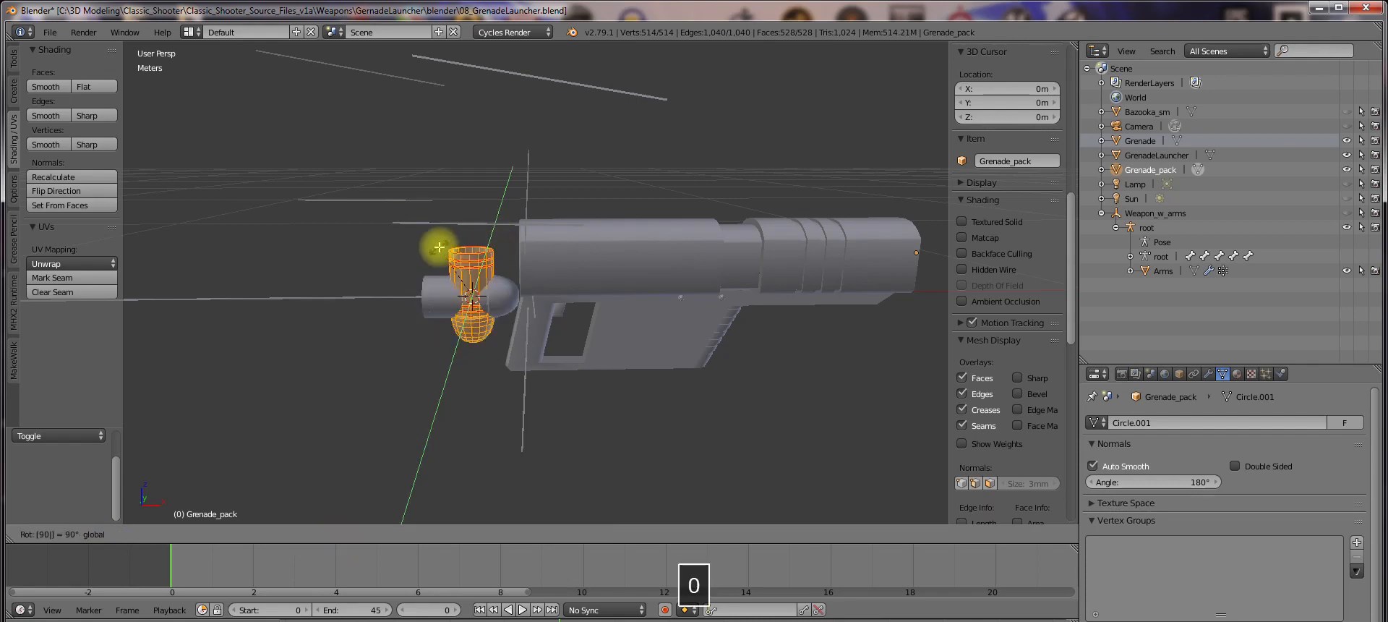
{"action": "key", "text": "minus"}
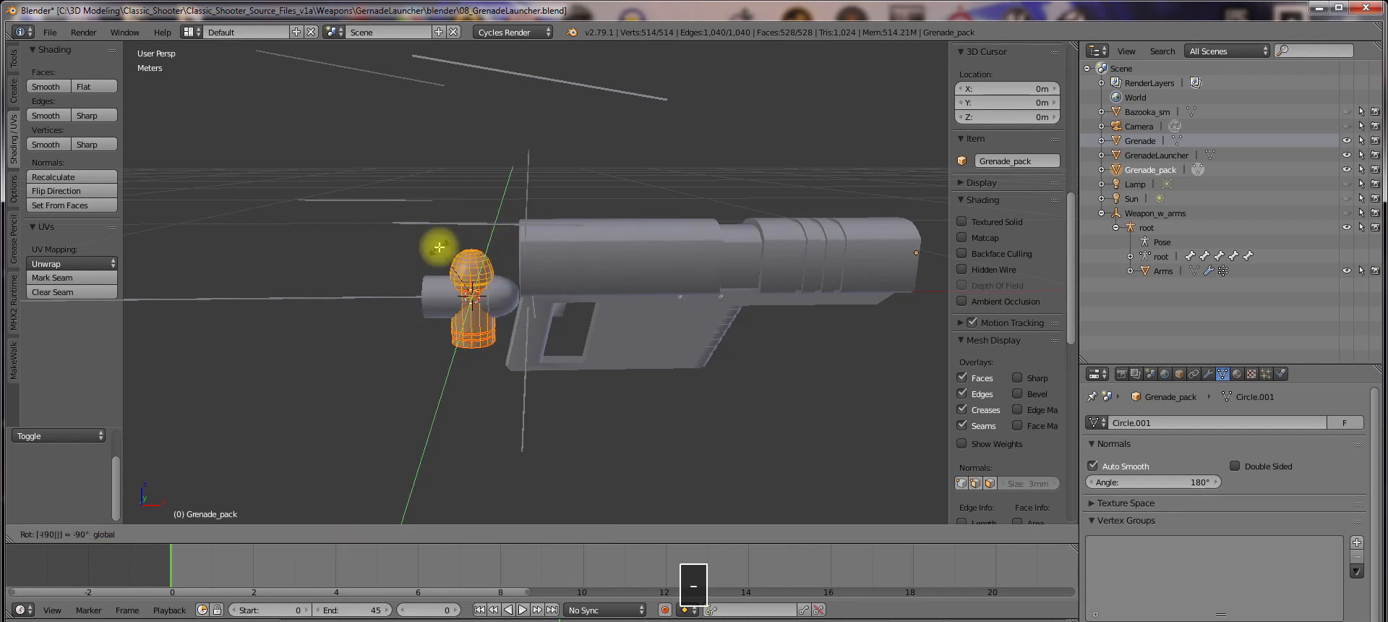
{"action": "key", "text": "Return"}
Move the rotated Grenade_pack mesh up about 6.85 cm along Z
{"action": "key", "text": "w"}
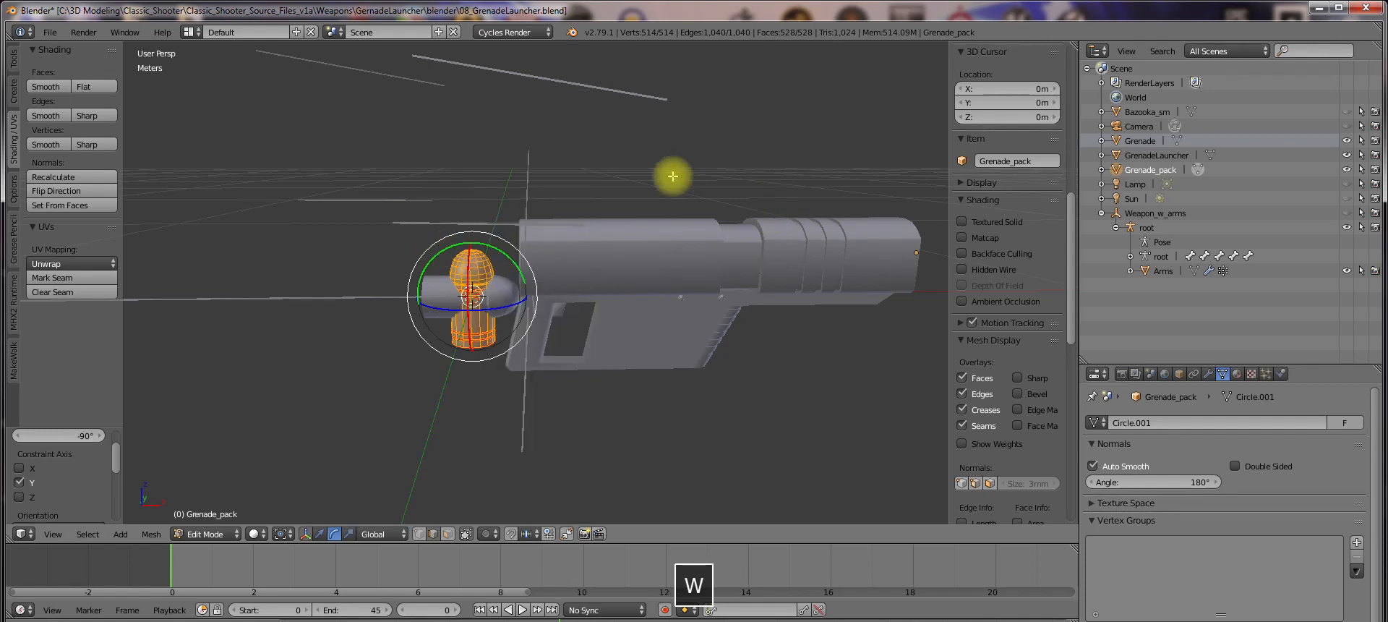
{"action": "left_click", "coordinate": [320, 534]}
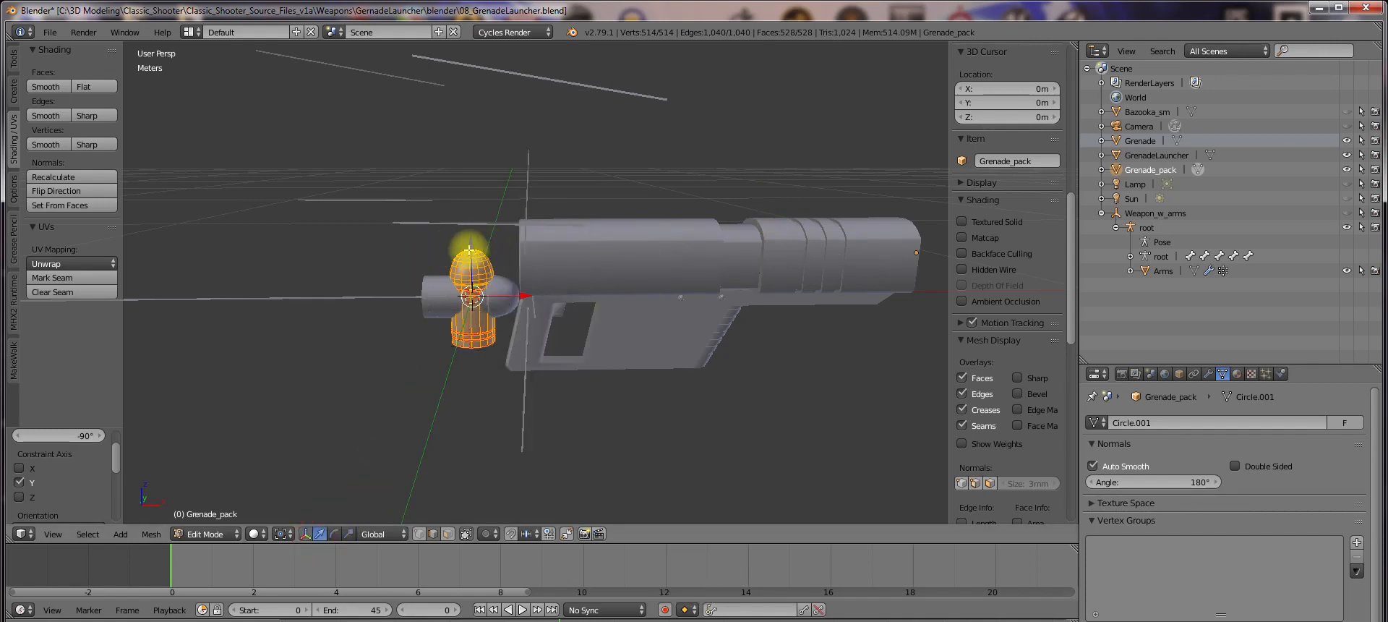
{"action": "left_click_drag", "start_coordinate": [470, 248], "coordinate": [463, 209]}
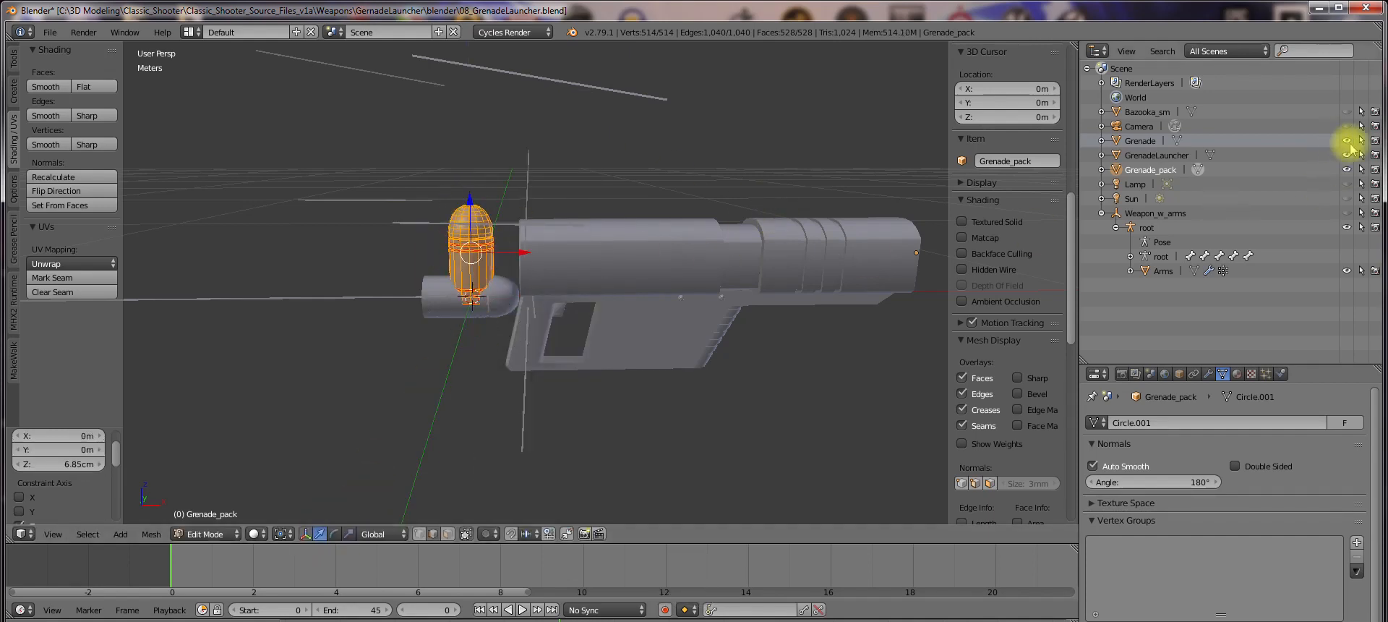
Hide the Grenade and GrenadeLauncher objects and raise the Grenade_pack mesh another 6.35 mm along Z in front orthographic view
{"action": "left_click", "coordinate": [1347, 141]}
{"action": "left_click", "coordinate": [1347, 155]}
{"action": "middle_click_drag", "start_coordinate": [542, 289], "coordinate": [552, 261]}
{"action": "key", "text": "KP_5"}
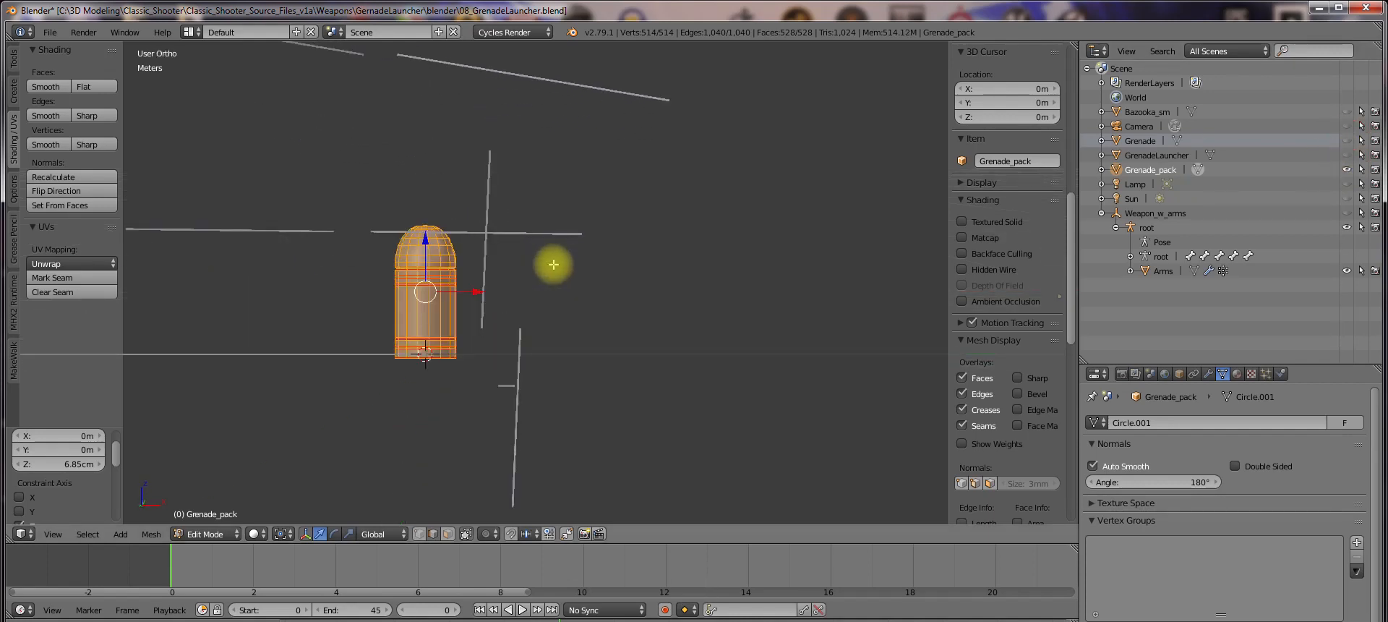
{"action": "key", "text": "KP_1"}
{"action": "left_click_drag", "start_coordinate": [457, 238], "coordinate": [457, 235]}
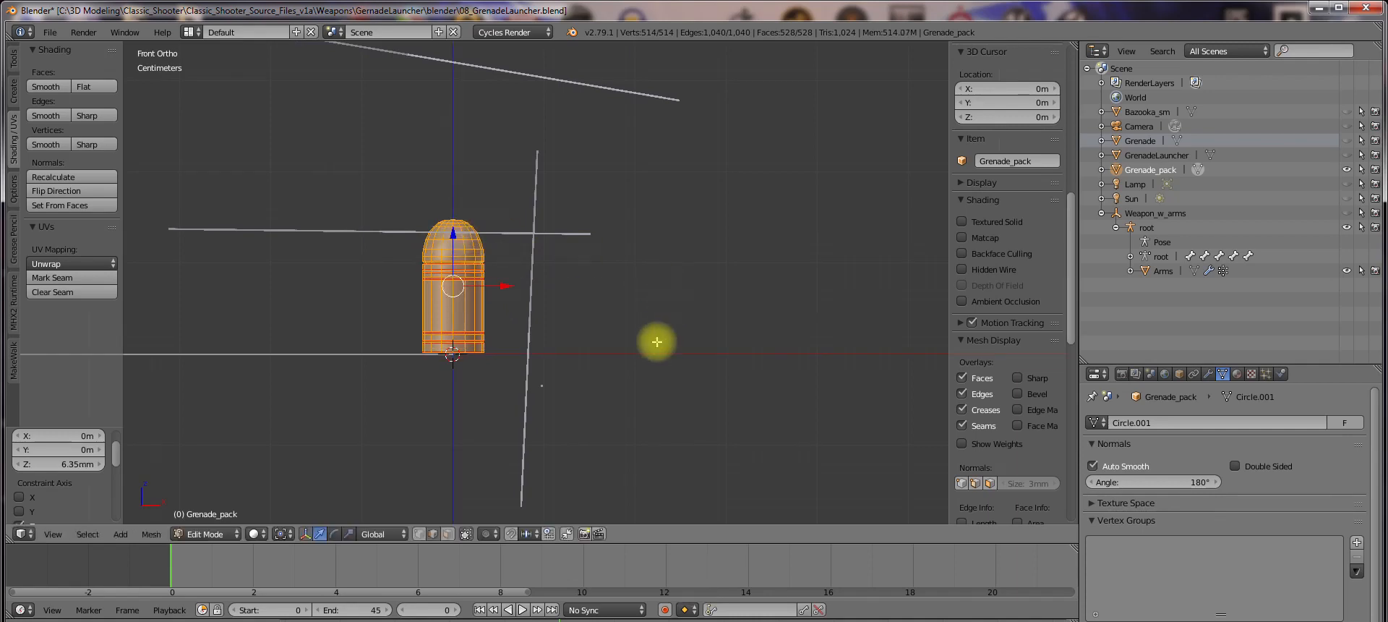
Examine the upright Grenade_pack mesh around the scene origin in Object Mode and Edit Mode
{"action": "key", "text": "Tab"}
{"action": "mouse_move", "coordinate": [549, 350]}
{"action": "middle_mouse_down"}
{"action": "mouse_move", "coordinate": [549, 322]}
{"action": "mouse_move", "coordinate": [545, 348]}
{"action": "middle_mouse_up"}
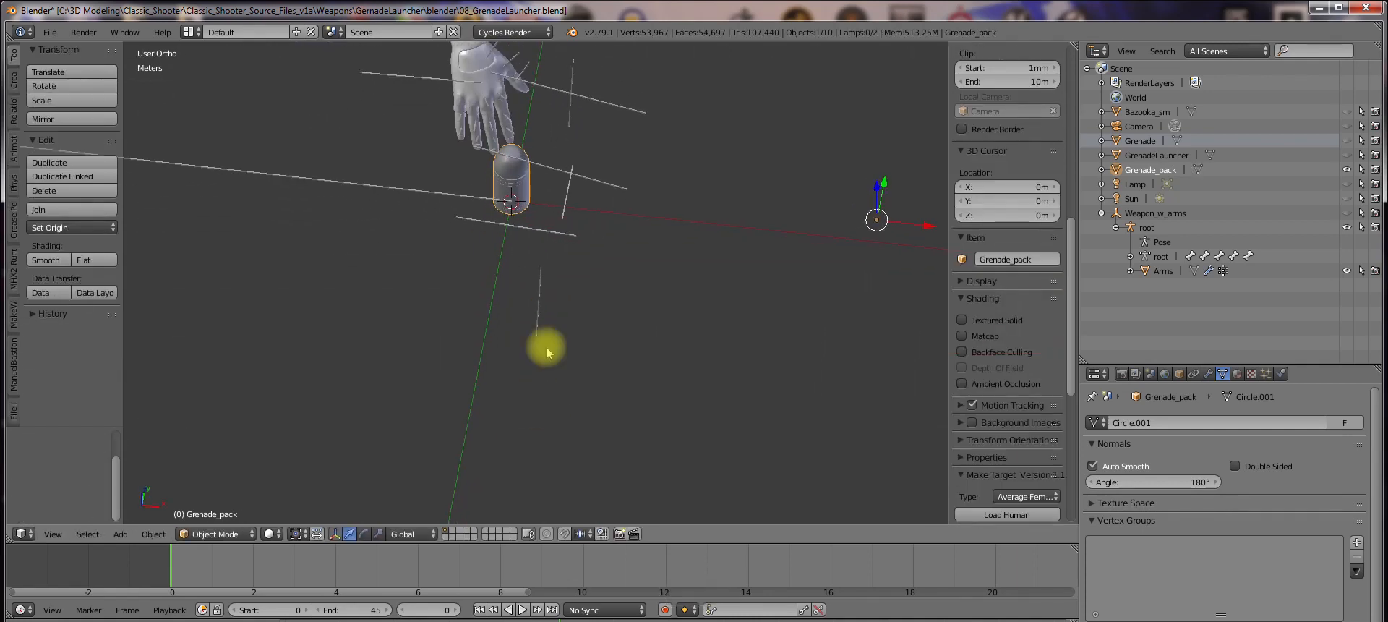
{"action": "key", "text": "Tab"}
{"action": "left_click", "coordinate": [731, 267]}
{"action": "middle_click_drag", "start_coordinate": [595, 267], "coordinate": [487, 291], "text": "shift"}
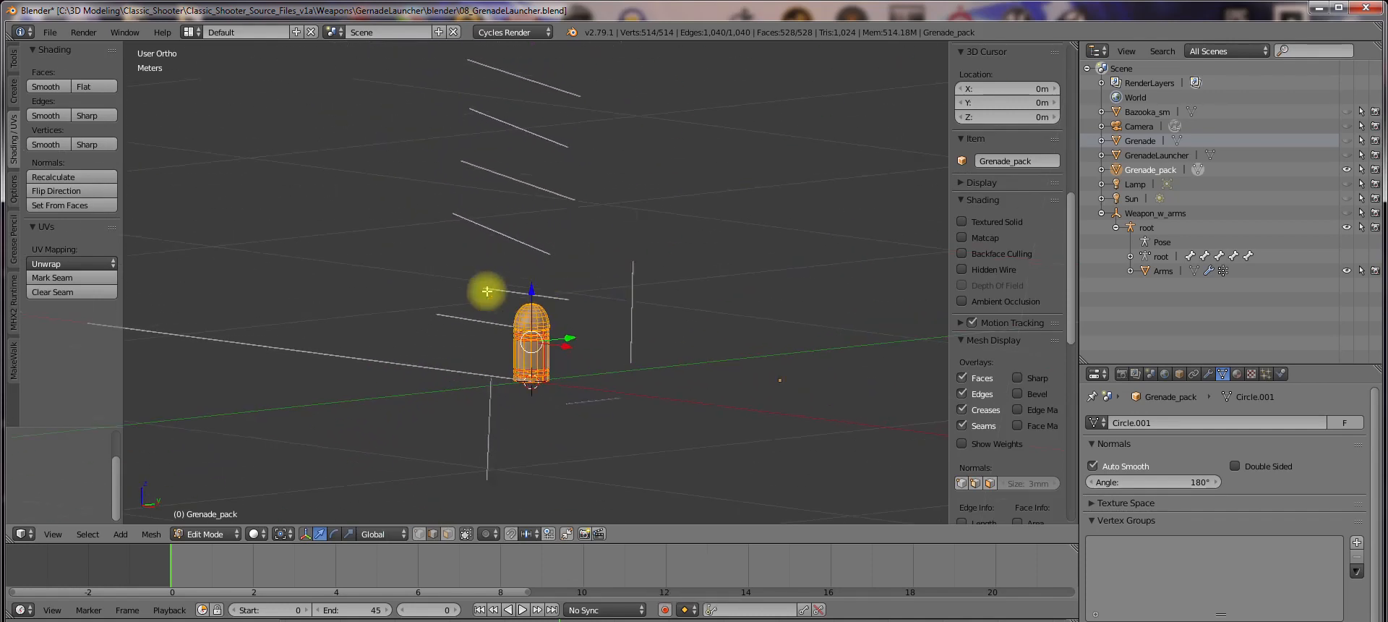
{"action": "scroll", "coordinate": [599, 403], "scroll_direction": "up", "scroll_amount": 3}
{"action": "middle_click_drag", "start_coordinate": [627, 397], "coordinate": [622, 309], "text": "shift"}
{"action": "middle_click_drag", "start_coordinate": [623, 309], "coordinate": [576, 343]}
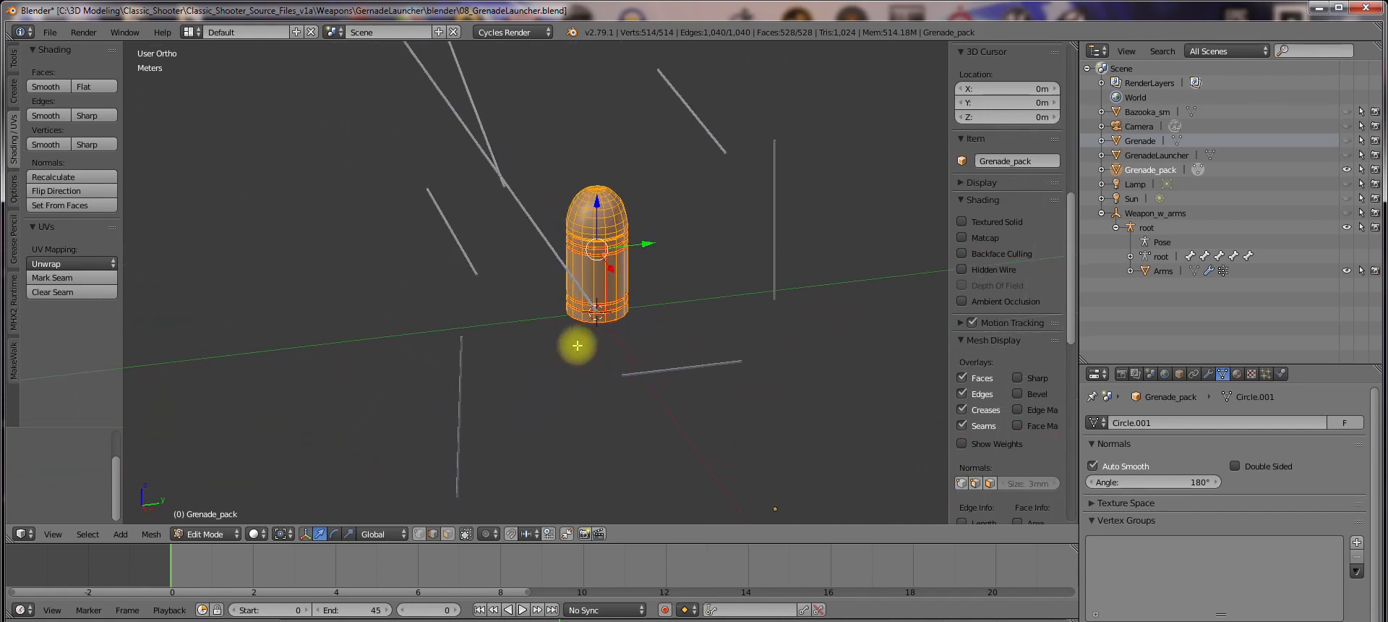
{"action": "scroll", "coordinate": [754, 367], "scroll_direction": "down", "scroll_amount": 3}
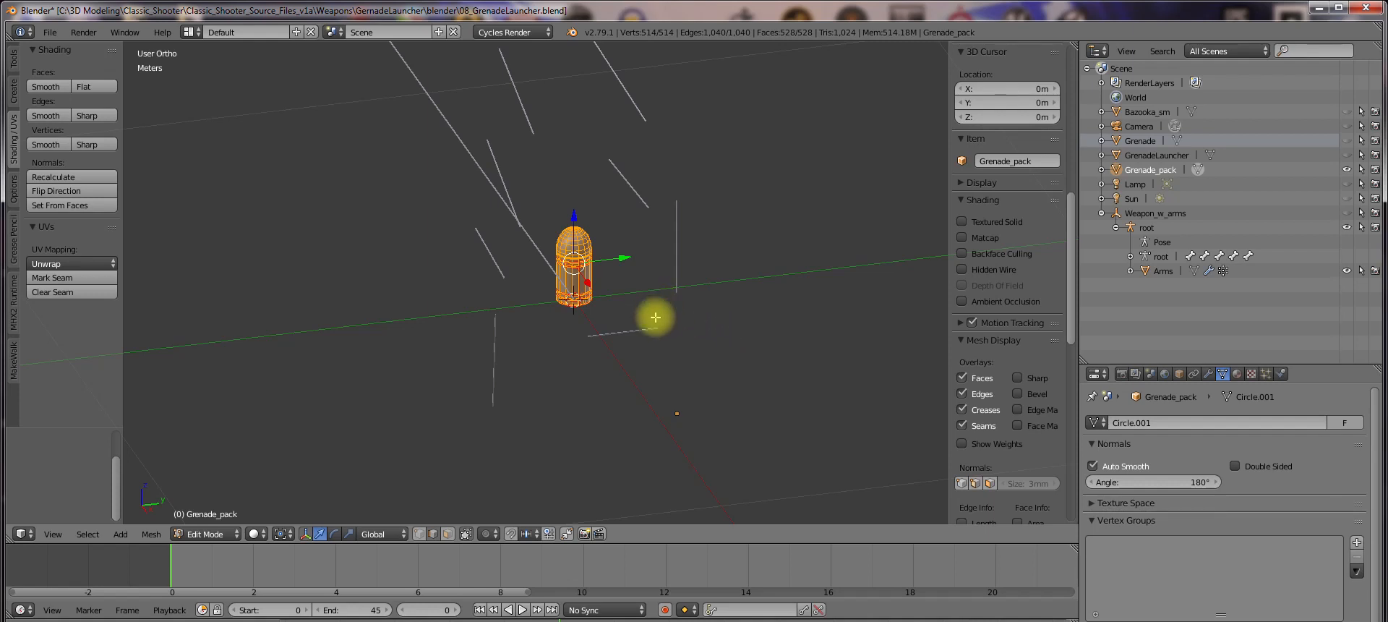
{"action": "middle_click_drag", "start_coordinate": [656, 318], "coordinate": [570, 365], "text": "shift"}
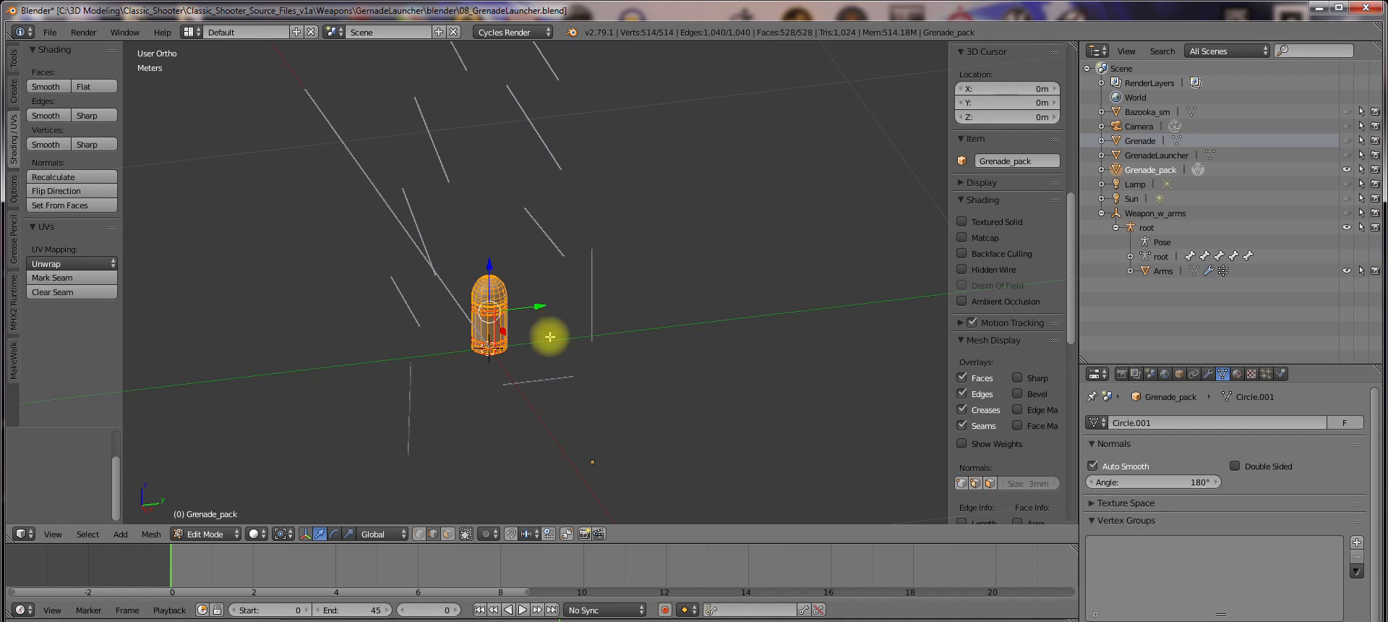
{"action": "middle_click_drag", "start_coordinate": [549, 337], "coordinate": [529, 341]}
{"action": "middle_click_drag", "start_coordinate": [548, 343], "coordinate": [523, 336], "text": "shift"}
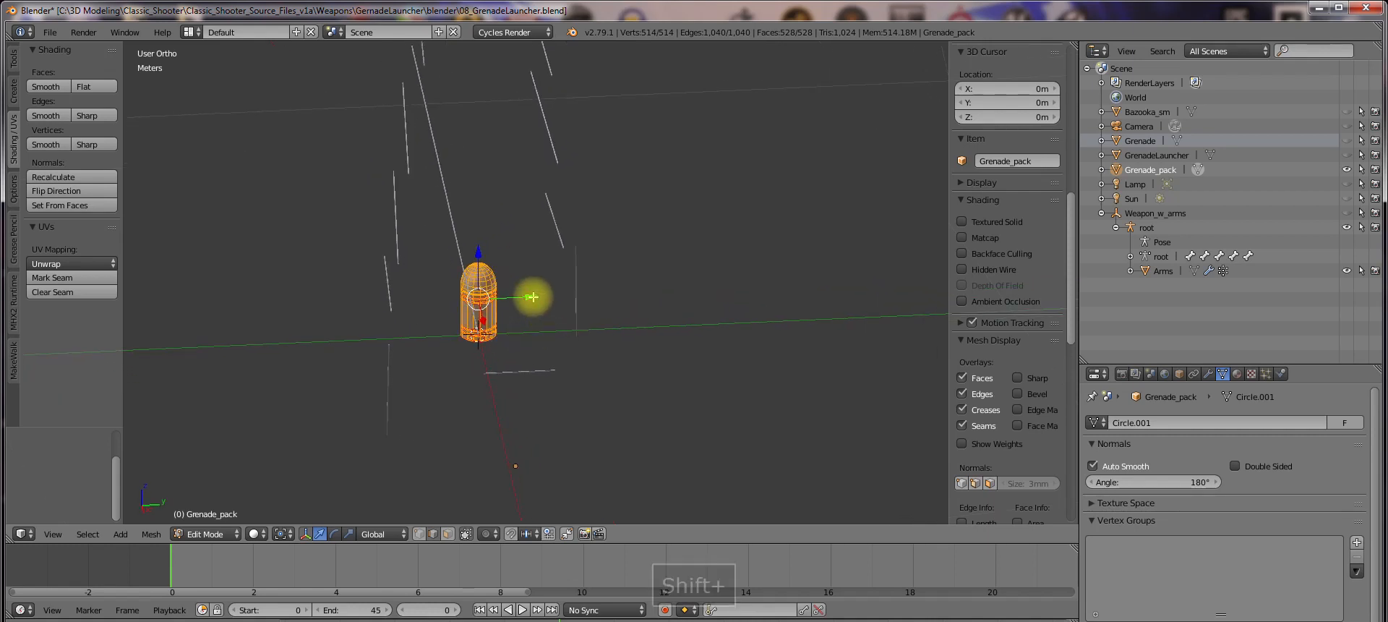
{"action": "left_click_drag", "start_coordinate": [532, 297], "coordinate": [545, 298], "text": "alt"}
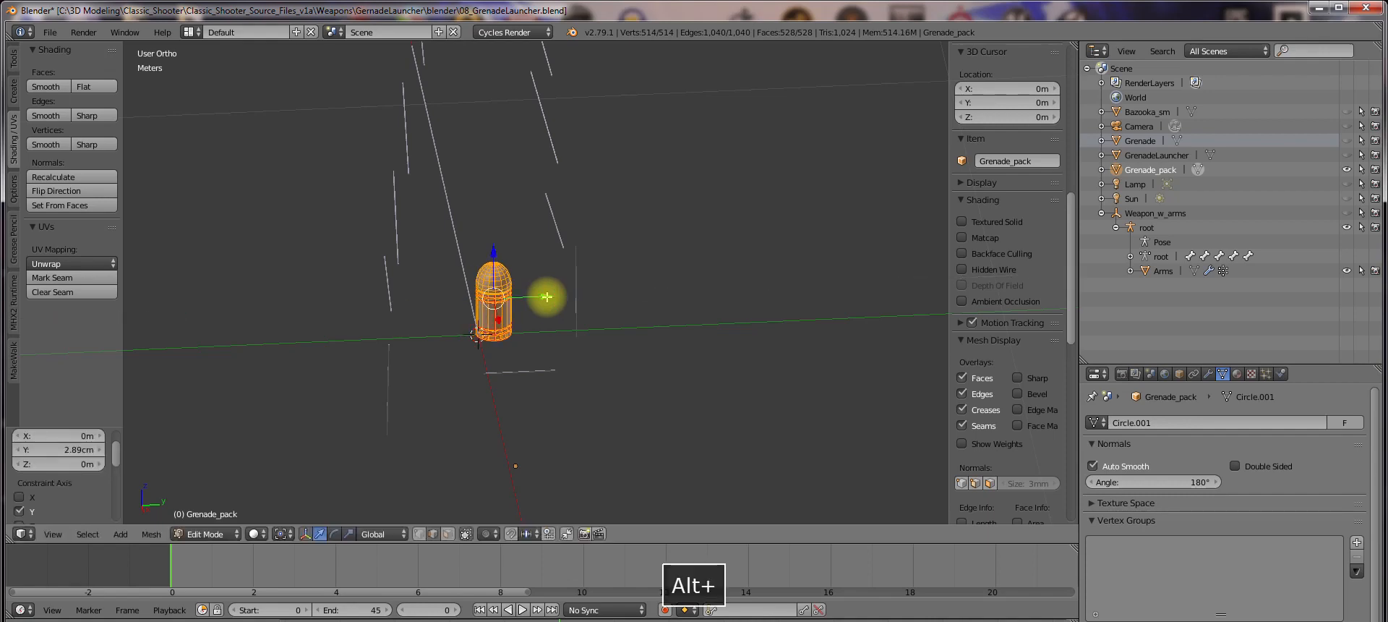
{"action": "key", "text": "ctrl+z"}
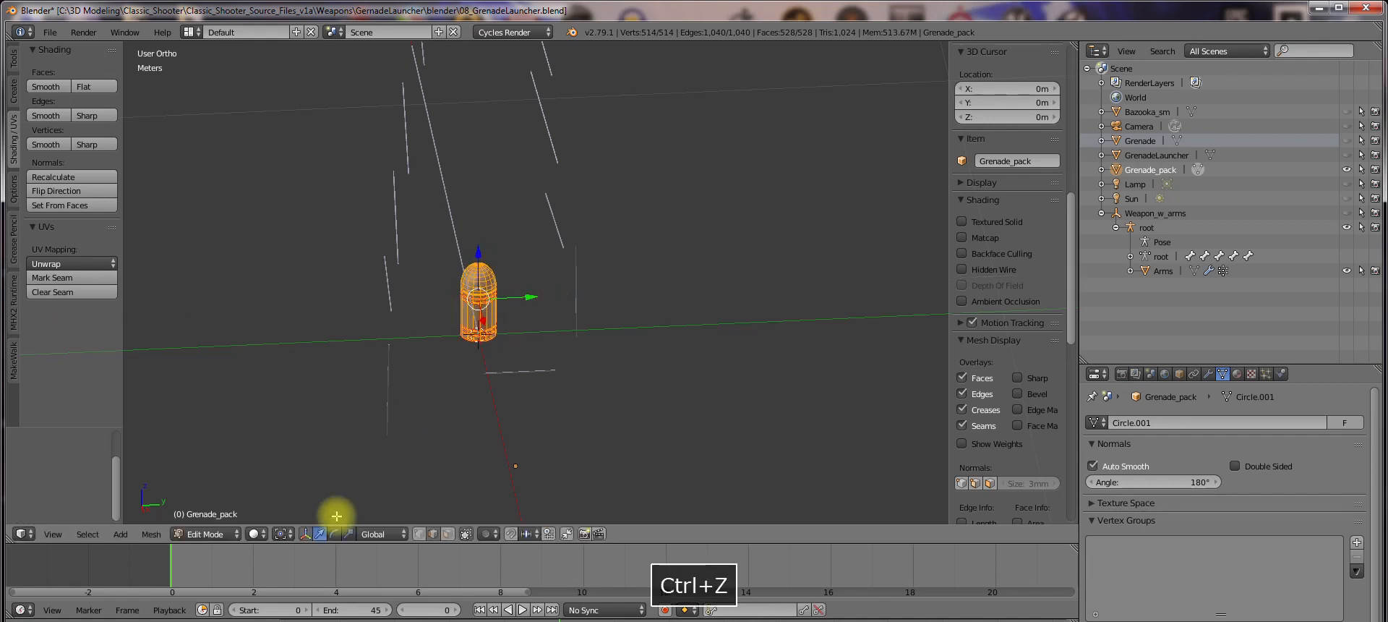
{"action": "left_click", "coordinate": [568, 368]}
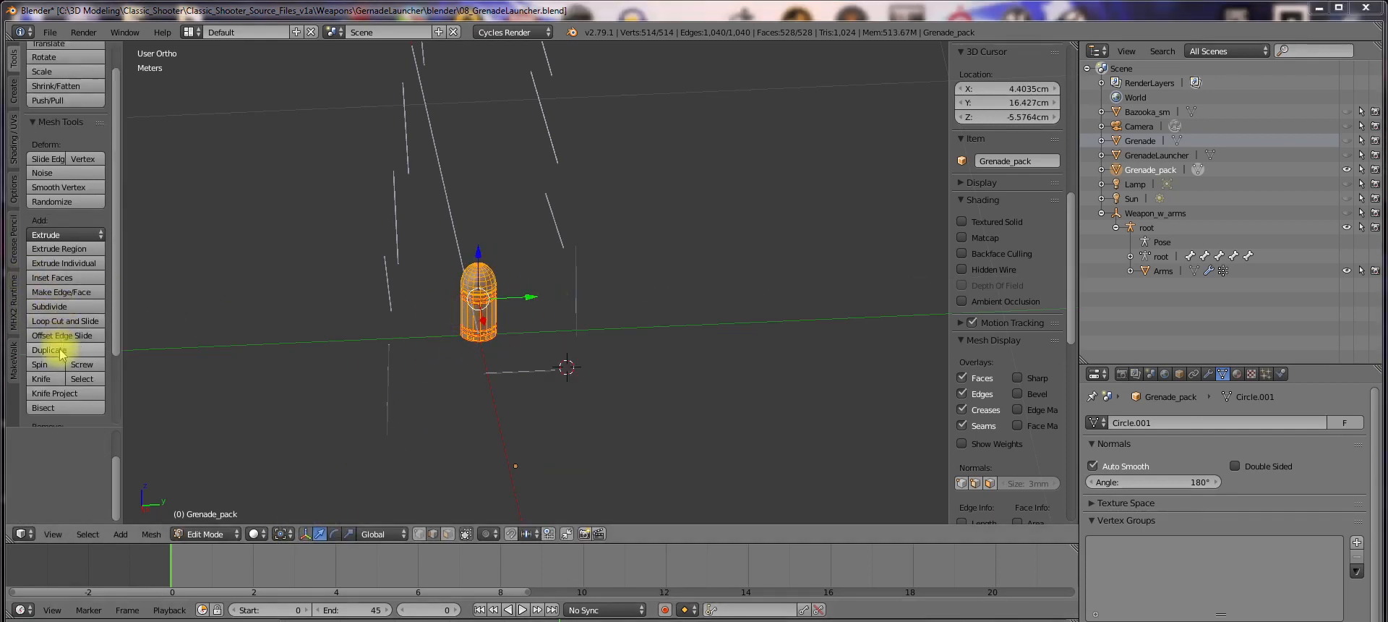
Duplicate the grenade mesh within Grenade_pack and move the copy about 7.41 cm along Y
{"action": "left_click", "coordinate": [60, 350]}
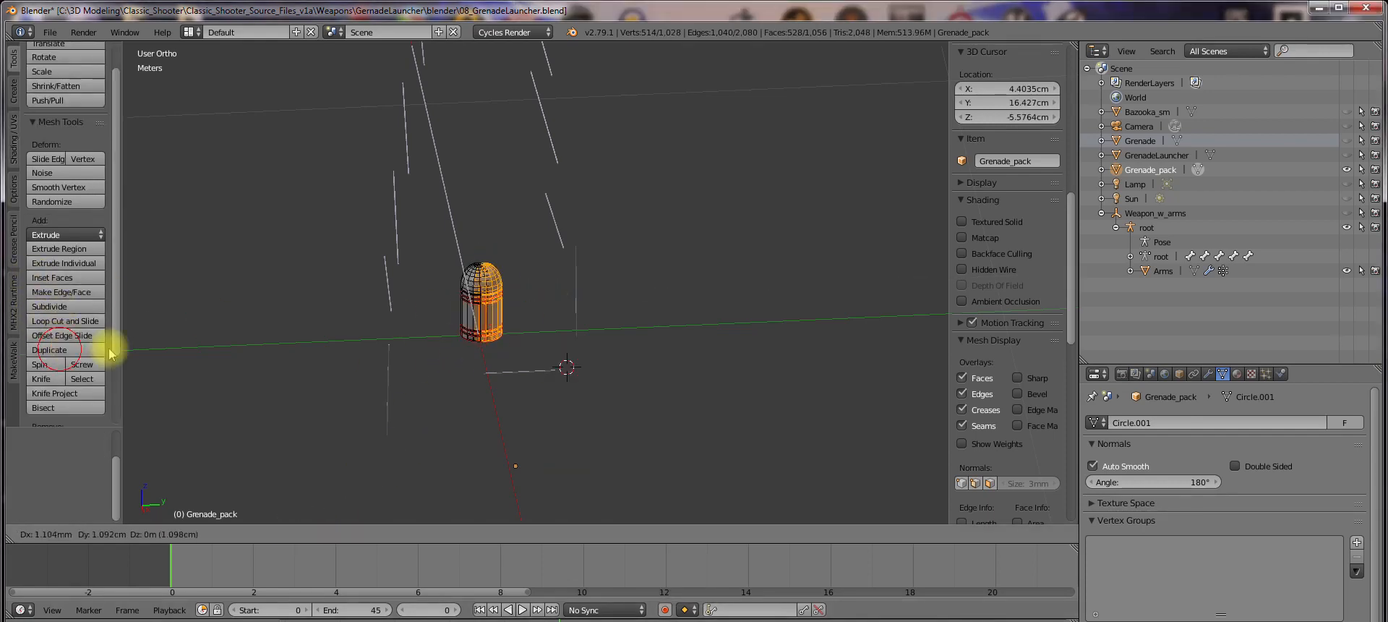
{"action": "key", "text": "Escape"}
{"action": "left_click_drag", "start_coordinate": [533, 300], "coordinate": [571, 300]}
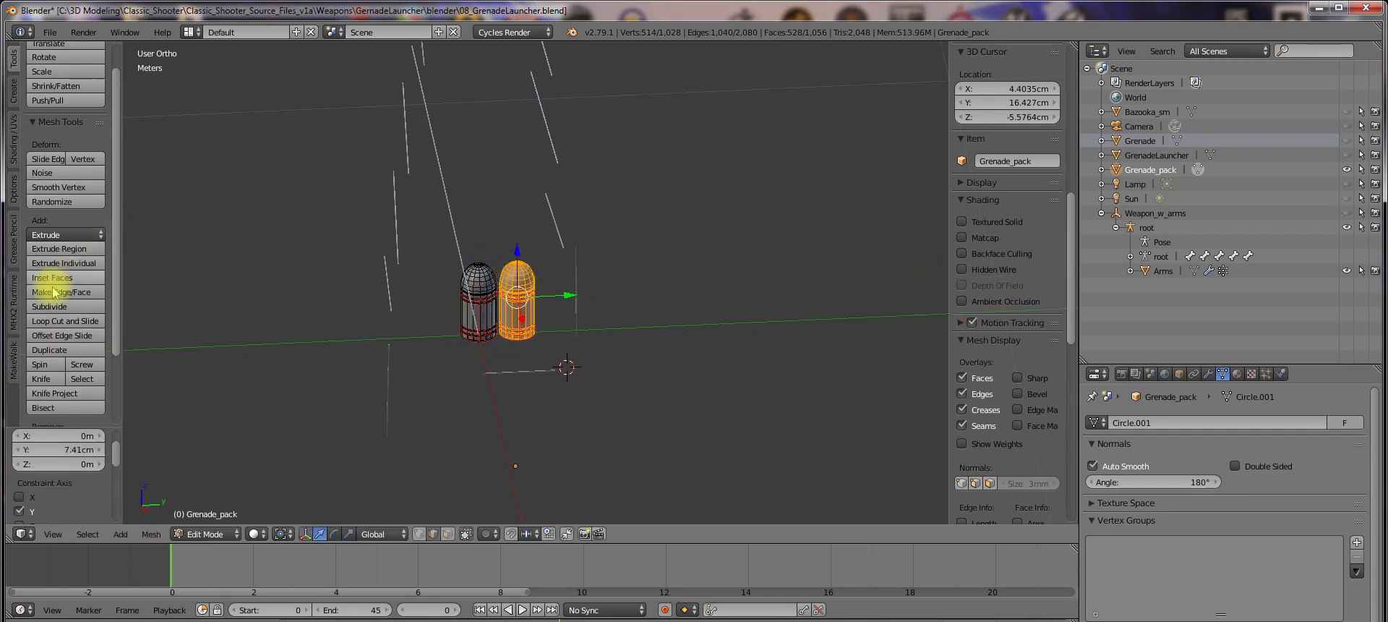
Duplicate the copied grenade again and move the new copy about -14.8 cm along Y to the other side of the original
{"action": "left_click", "coordinate": [65, 350]}
{"action": "key", "text": "Escape"}
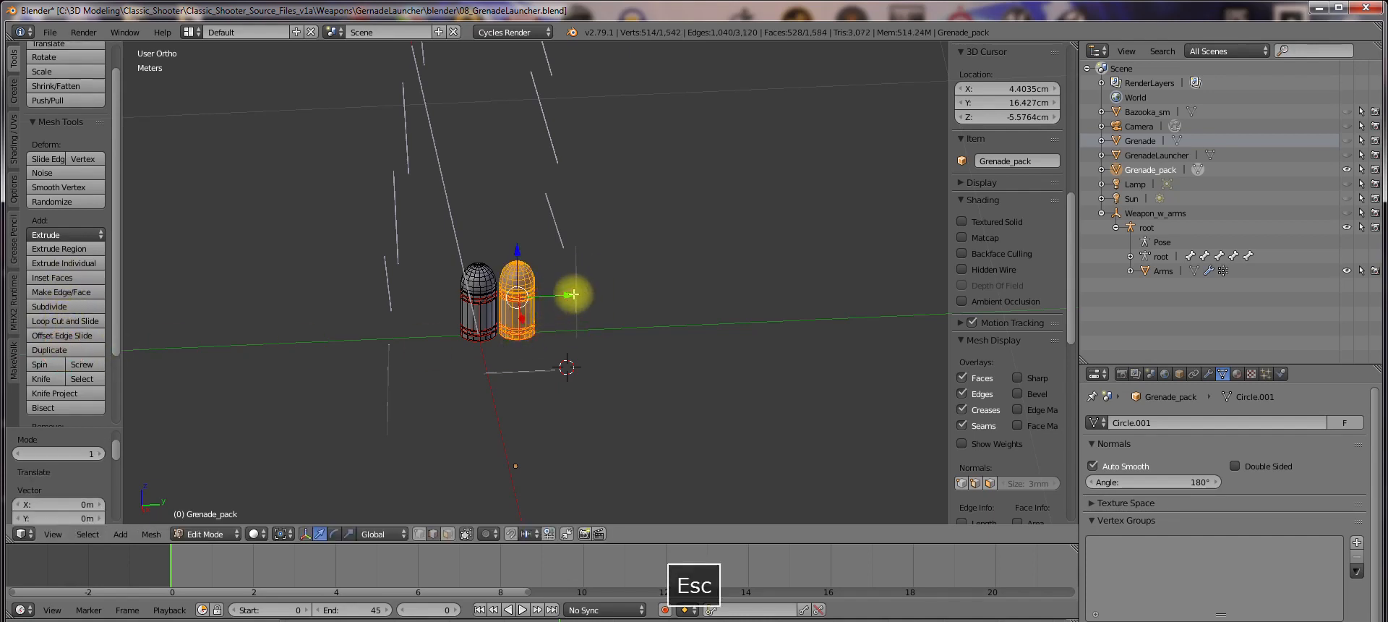
{"action": "left_click_drag", "start_coordinate": [573, 294], "coordinate": [493, 298]}
{"action": "scroll", "coordinate": [490, 300], "scroll_direction": "up", "scroll_amount": 3}
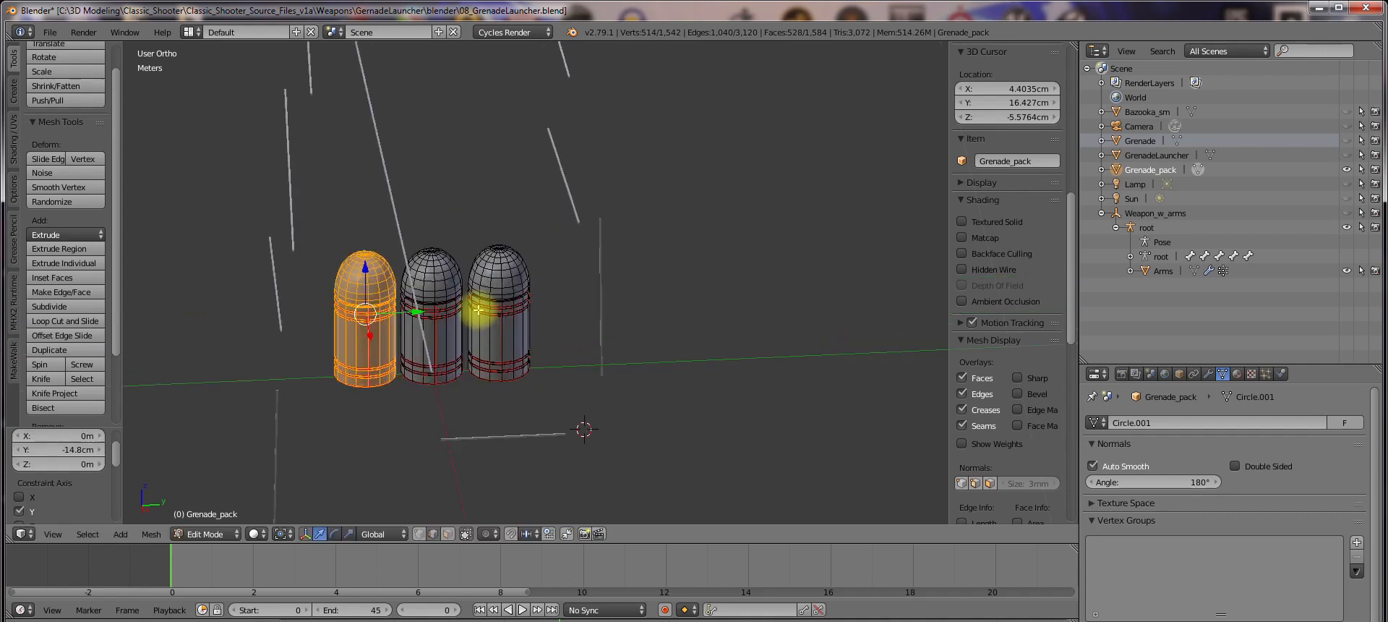
{"action": "middle_click_drag", "start_coordinate": [461, 307], "coordinate": [464, 264], "text": "shift"}
{"action": "scroll", "coordinate": [448, 265], "scroll_direction": "up", "scroll_amount": 1}
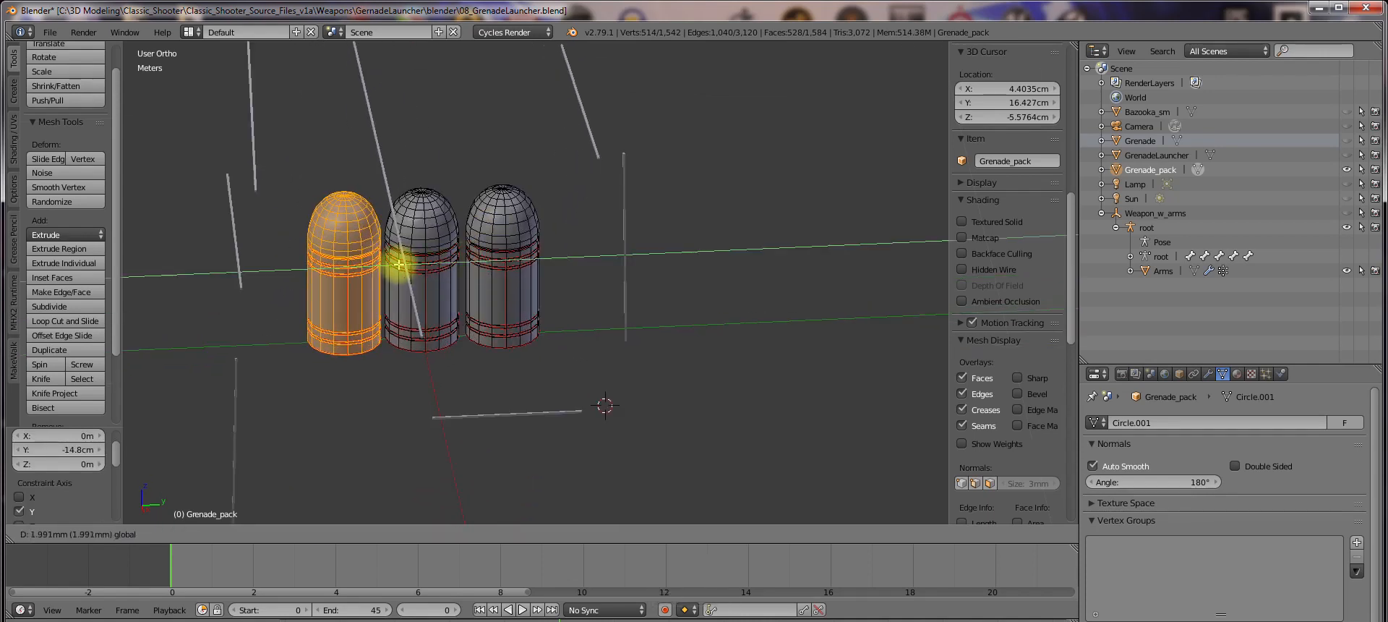
Select the whole grenade on the positive Y side using Select Linked delimited by Normal, and shift it about -3.92 mm along Y
{"action": "key", "text": "a"}
{"action": "right_click", "coordinate": [502, 242]}
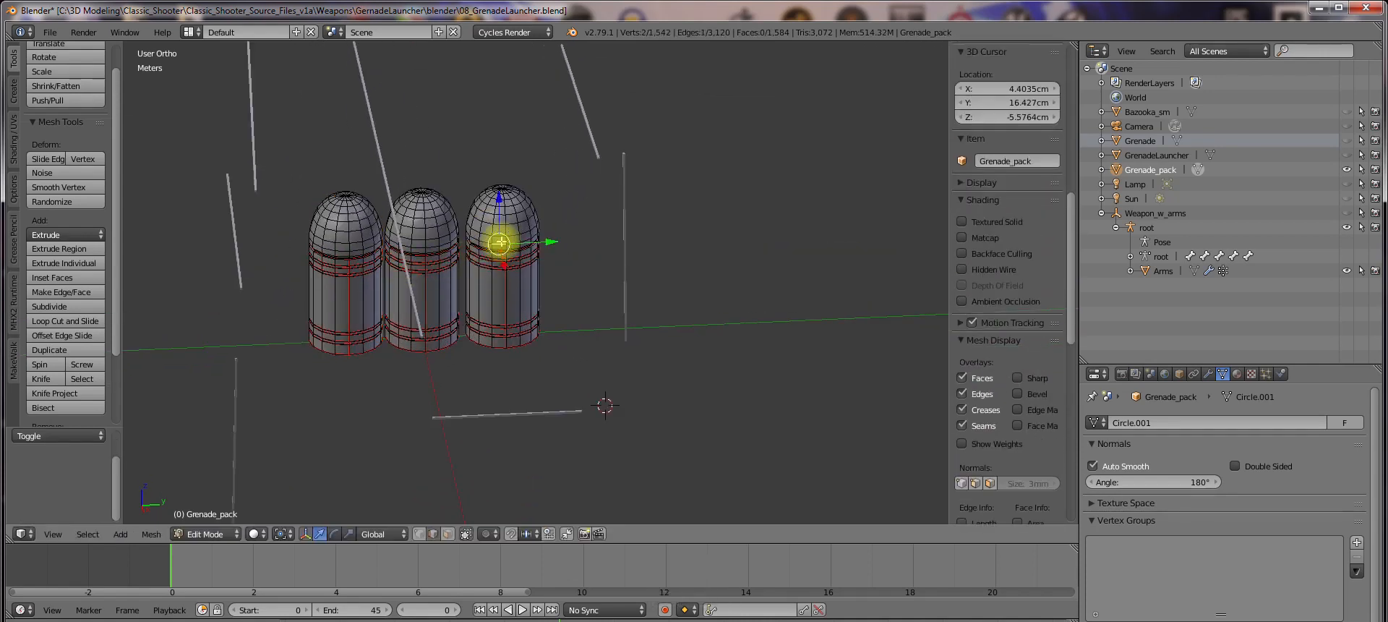
{"action": "key", "text": "ctrl+l"}
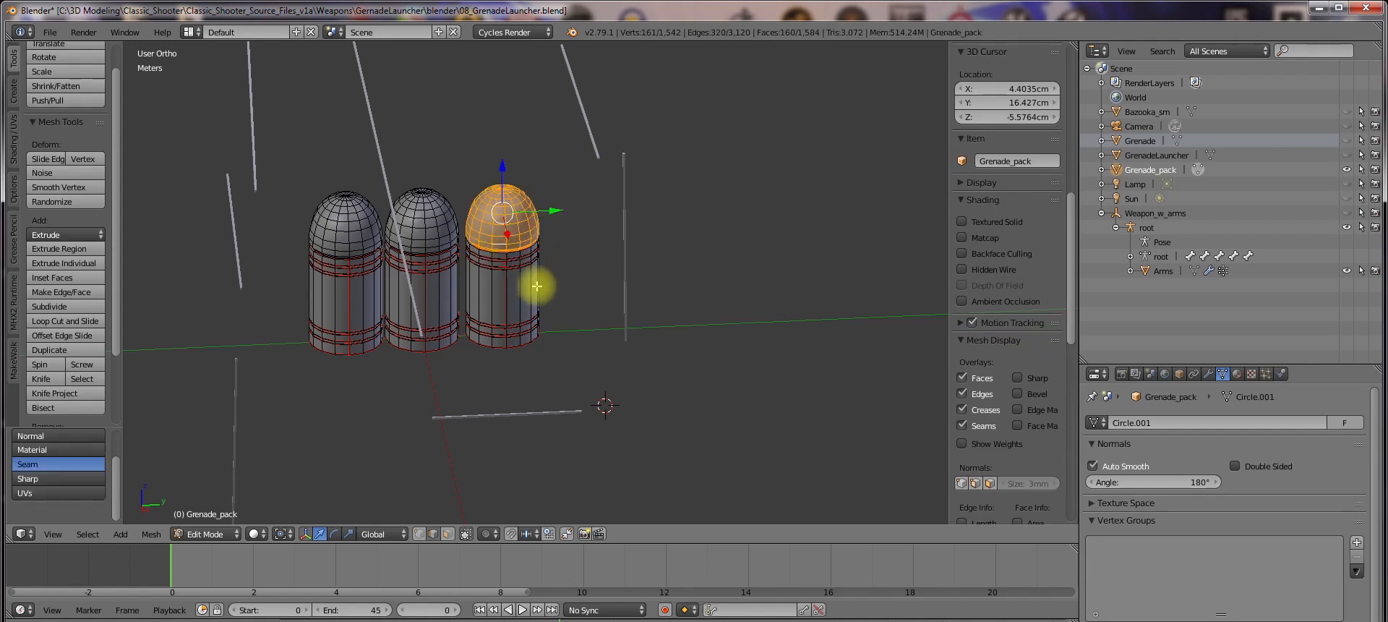
{"action": "left_click", "coordinate": [49, 436]}
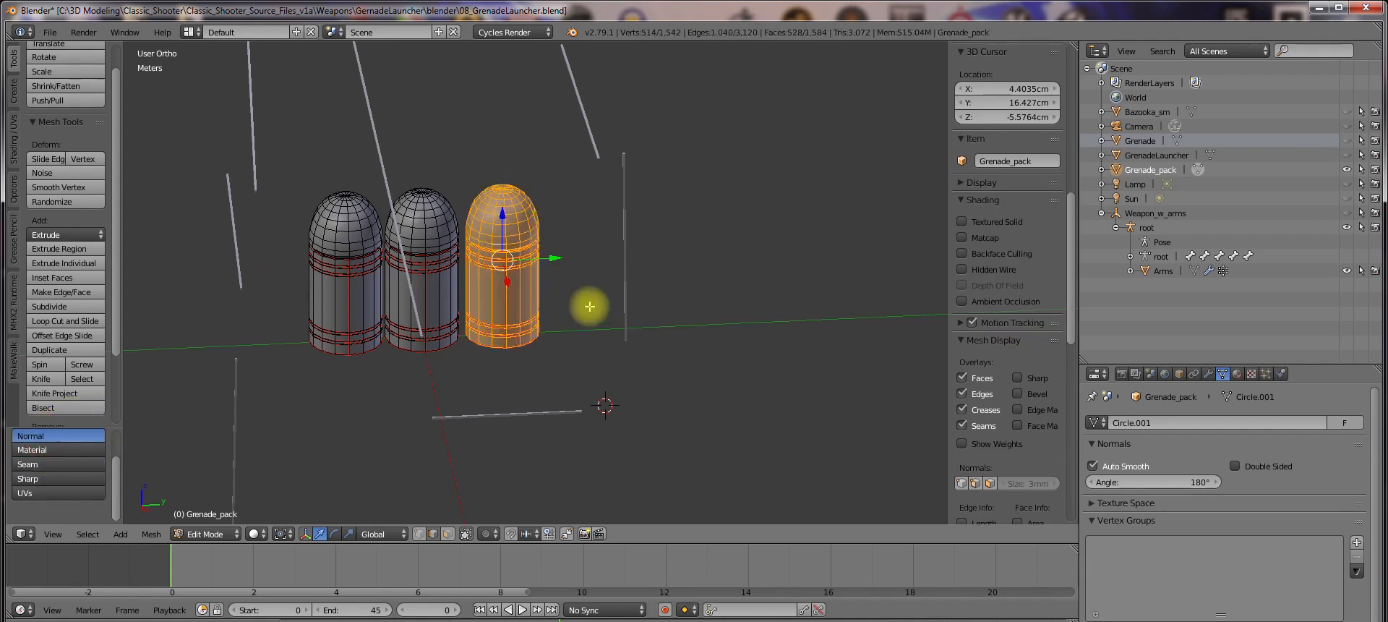
{"action": "key", "text": "g"}
{"action": "key", "text": "y"}
{"action": "left_click", "coordinate": [535, 255]}
{"action": "mouse_move", "coordinate": [535, 255]}
{"action": "middle_mouse_down"}
{"action": "mouse_move", "coordinate": [551, 303]}
{"action": "mouse_move", "coordinate": [542, 276]}
{"action": "middle_mouse_up"}
{"action": "middle_click_drag", "start_coordinate": [577, 362], "coordinate": [635, 306], "text": "shift"}
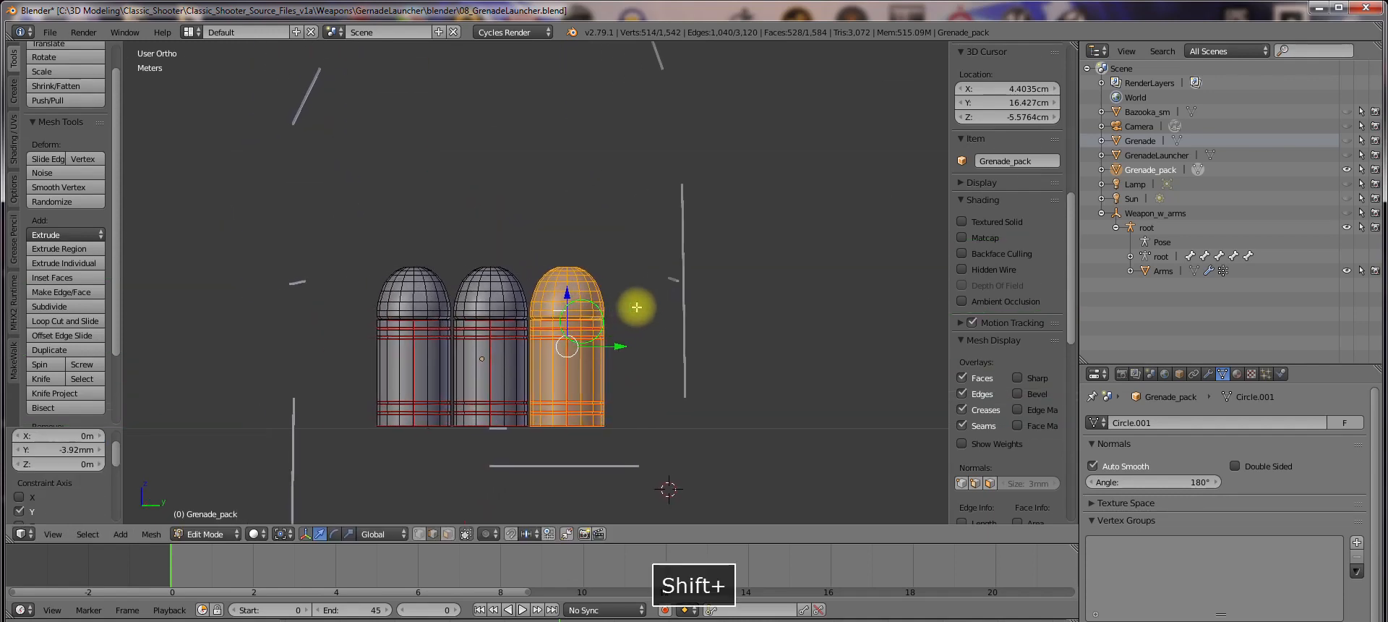
Delete all vertices of the grenade copy on the positive Y side
{"action": "key", "text": "a"}
{"action": "right_click", "coordinate": [598, 317]}
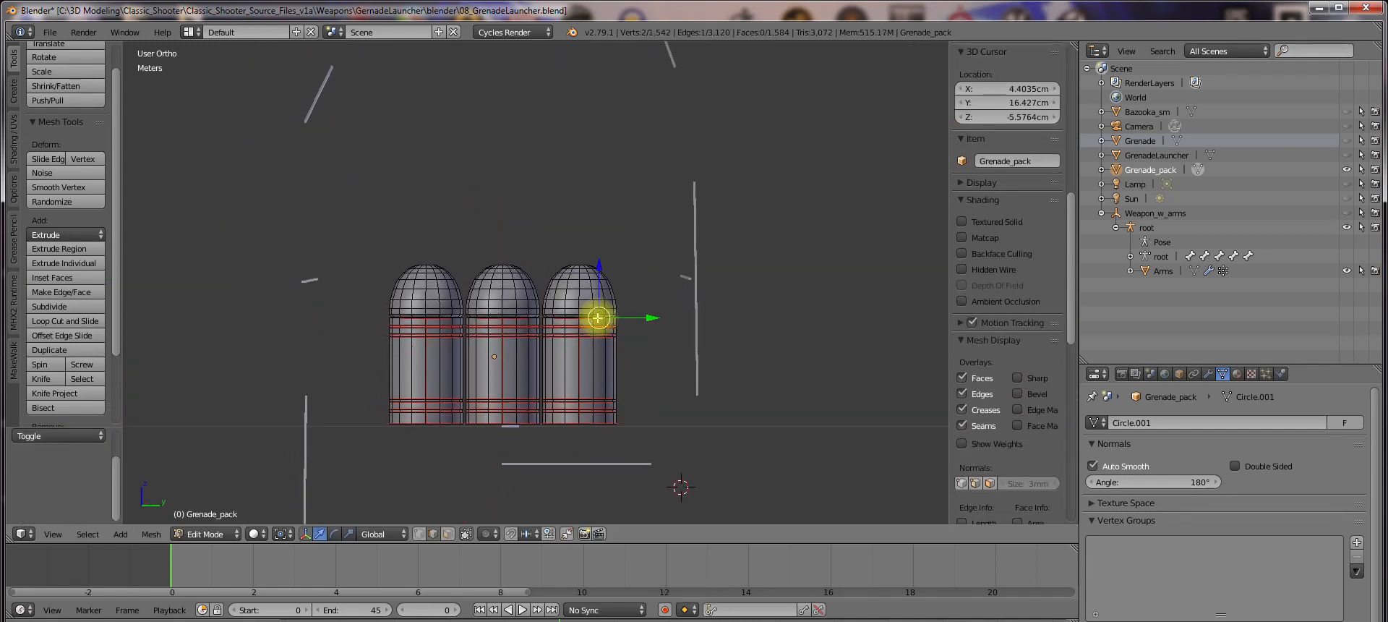
{"action": "key", "text": "ctrl+l"}
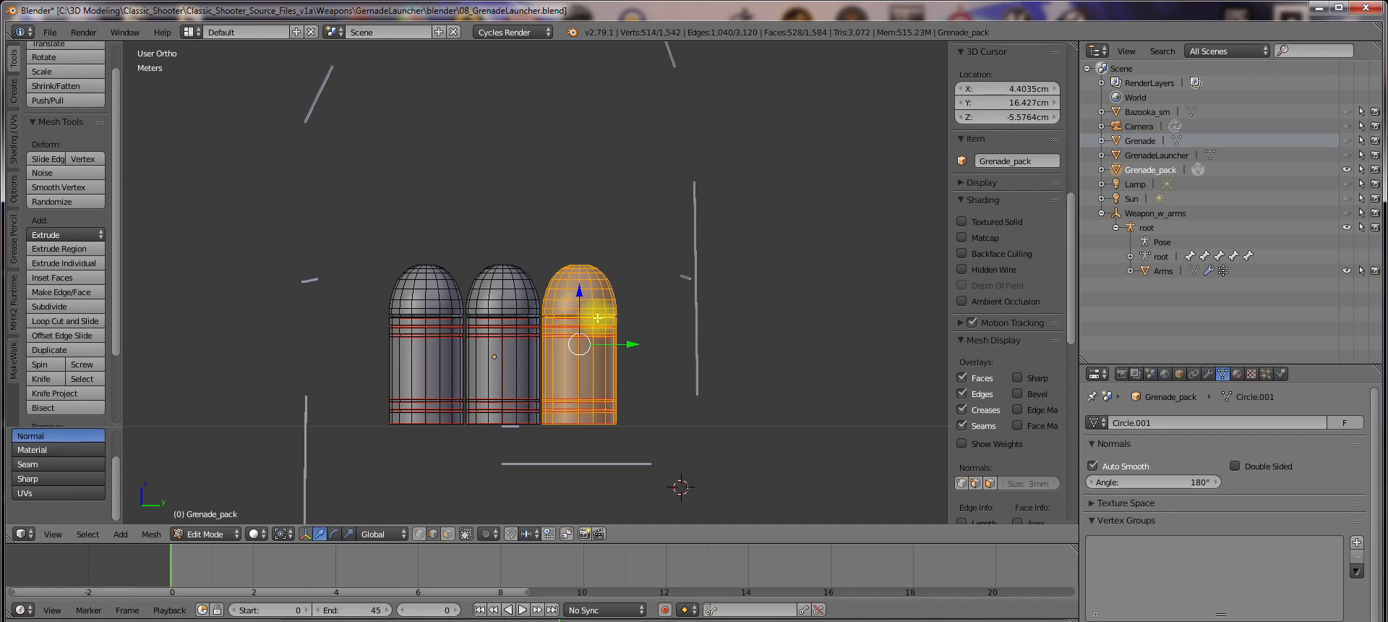
{"action": "key", "text": "Delete"}
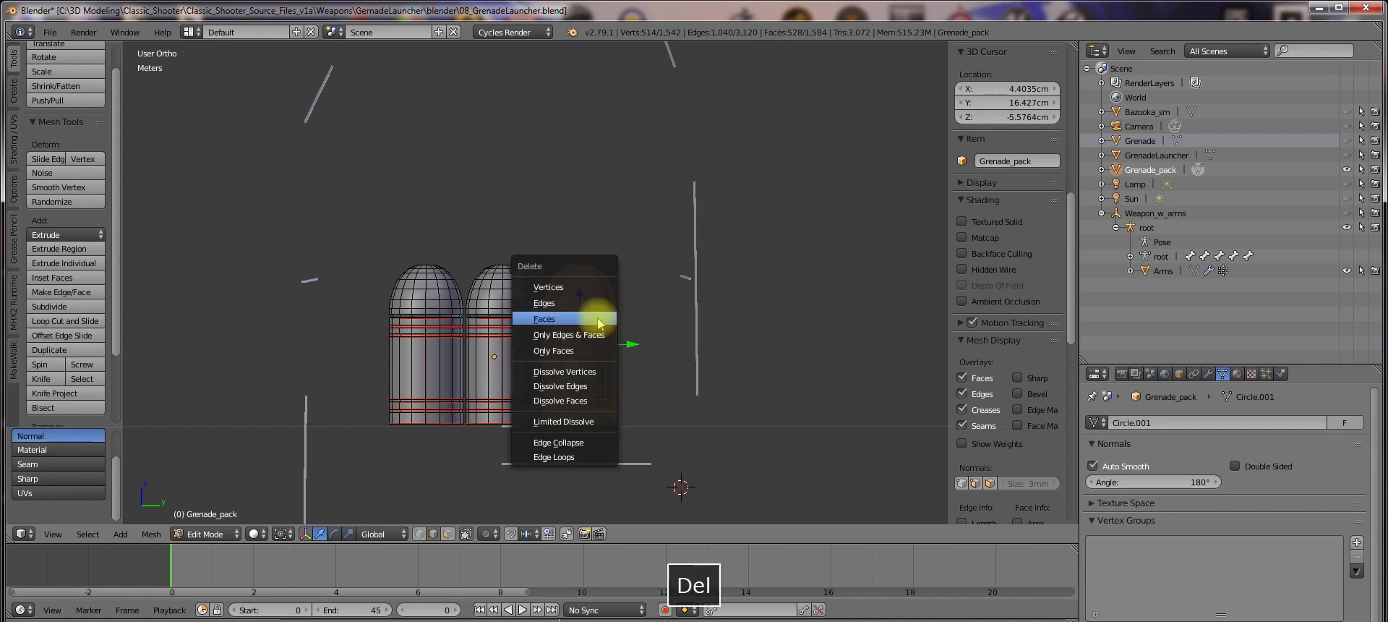
{"action": "left_click", "coordinate": [585, 282]}
Select the whole grenade copy on the negative Y side and nudge it about 0.459 mm along Y in right orthographic view
{"action": "scroll", "coordinate": [431, 329], "scroll_direction": "up", "scroll_amount": 2}
{"action": "middle_click_drag", "start_coordinate": [444, 328], "coordinate": [486, 326], "text": "shift"}
{"action": "right_click", "coordinate": [428, 348]}
{"action": "key", "text": "ctrl+l"}
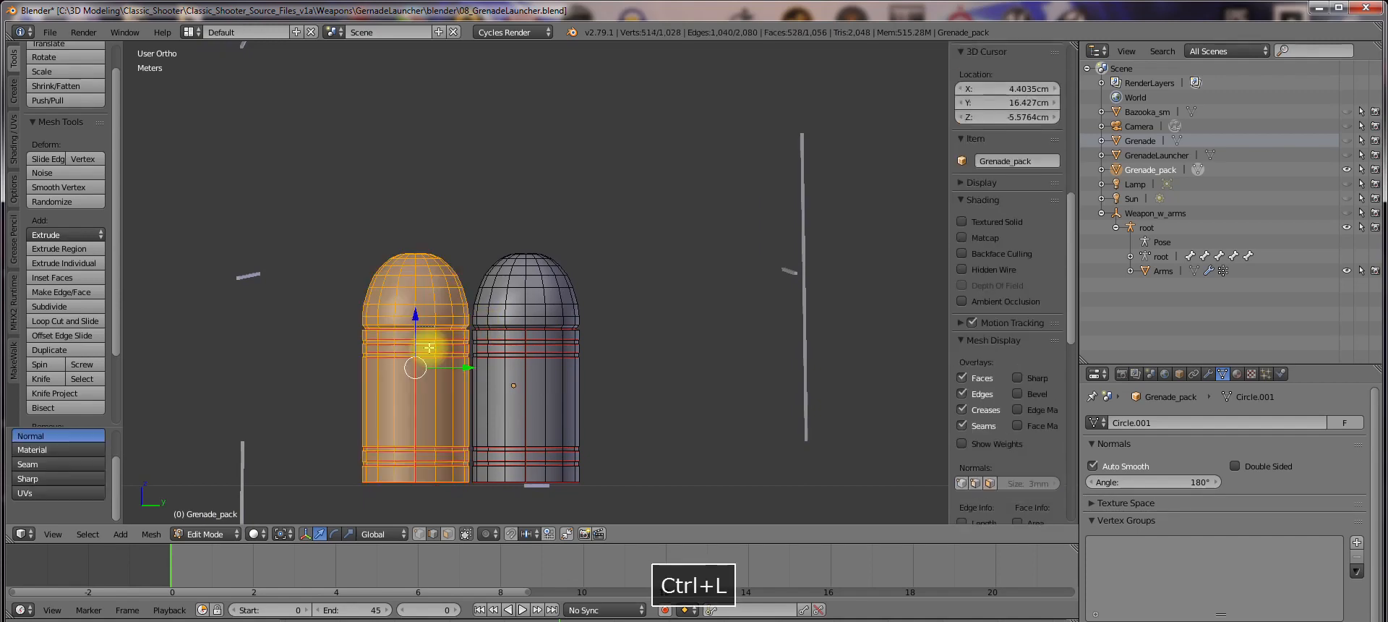
{"action": "key", "text": "1"}
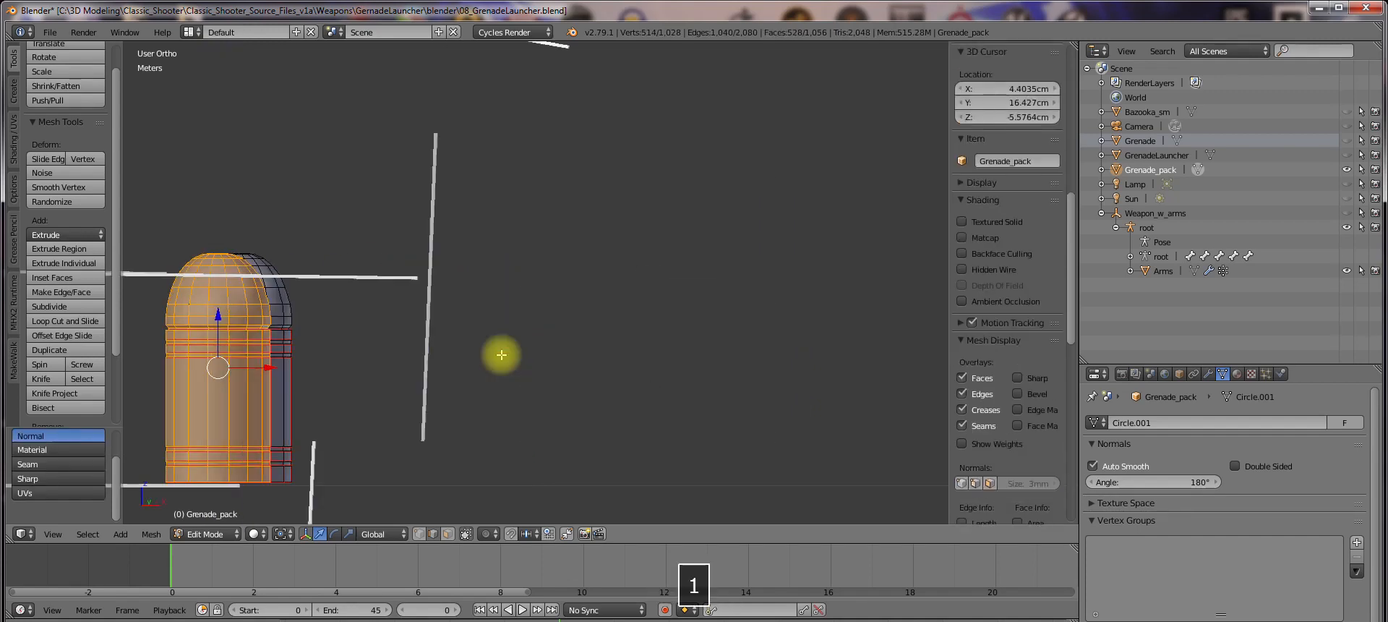
{"action": "key", "text": "3"}
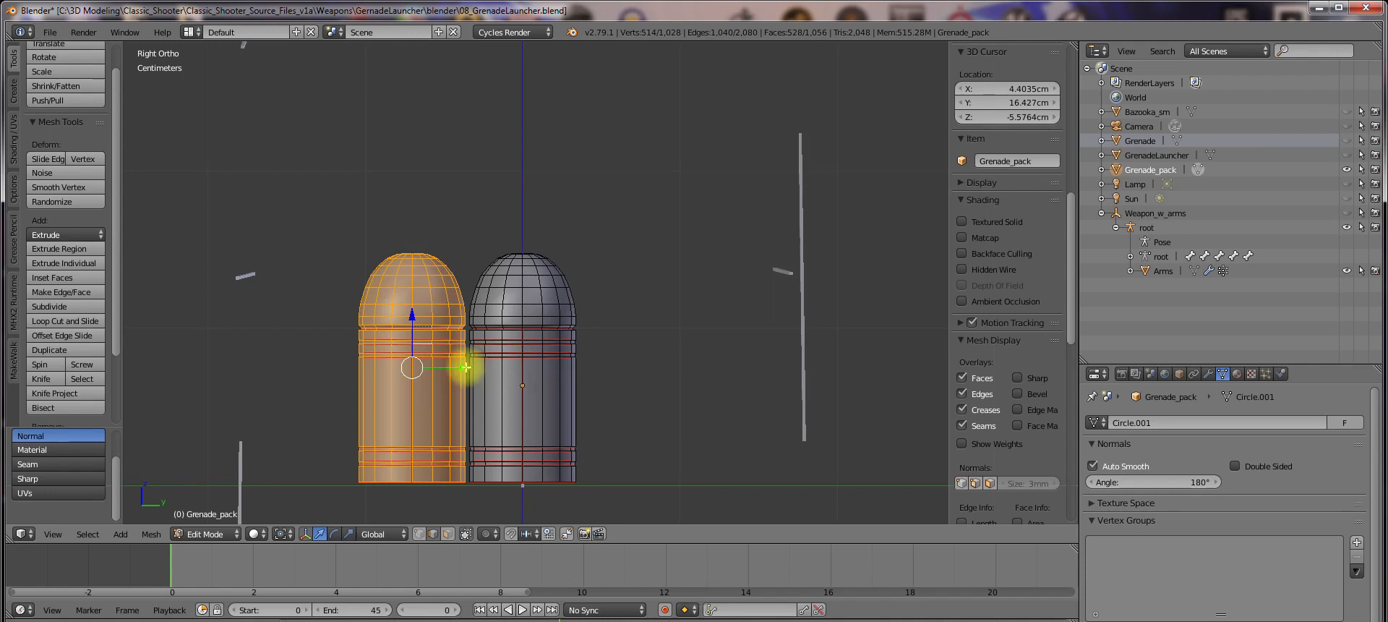
{"action": "key", "text": "g"}
{"action": "key", "text": "y"}
{"action": "left_click", "coordinate": [469, 368]}
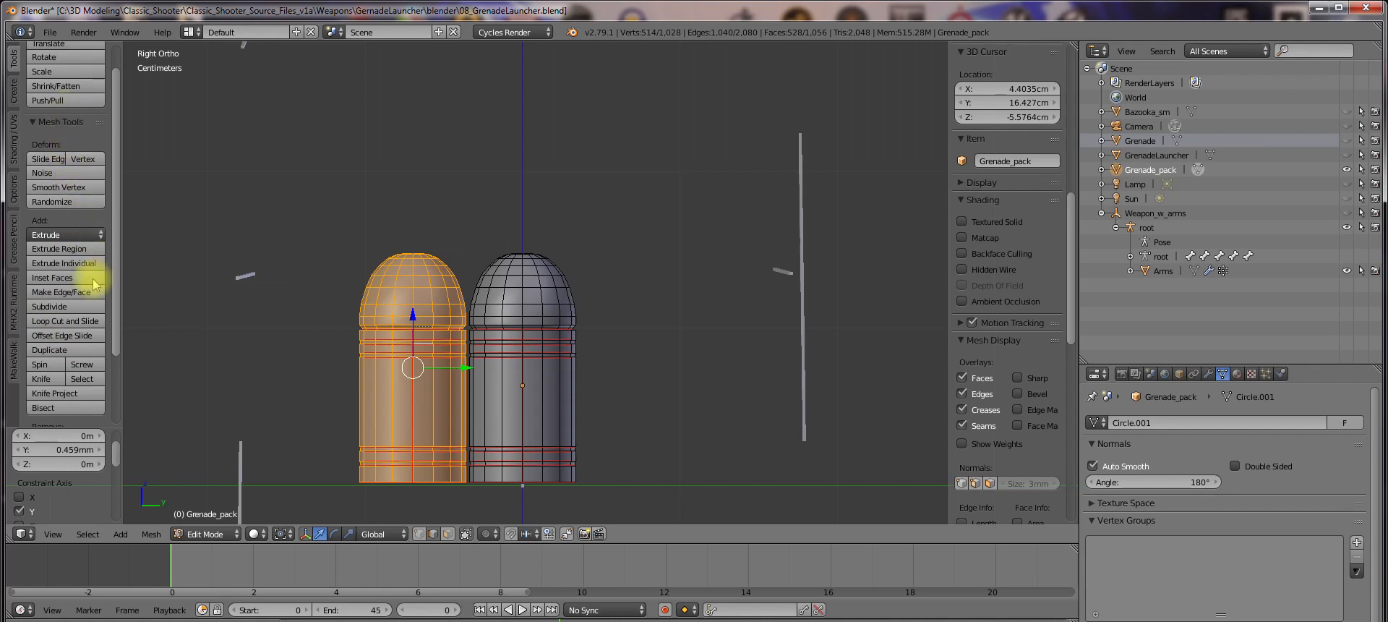
Duplicate the negative Y side grenade in place
{"action": "left_click", "coordinate": [50, 350]}
{"action": "key", "text": "Escape"}
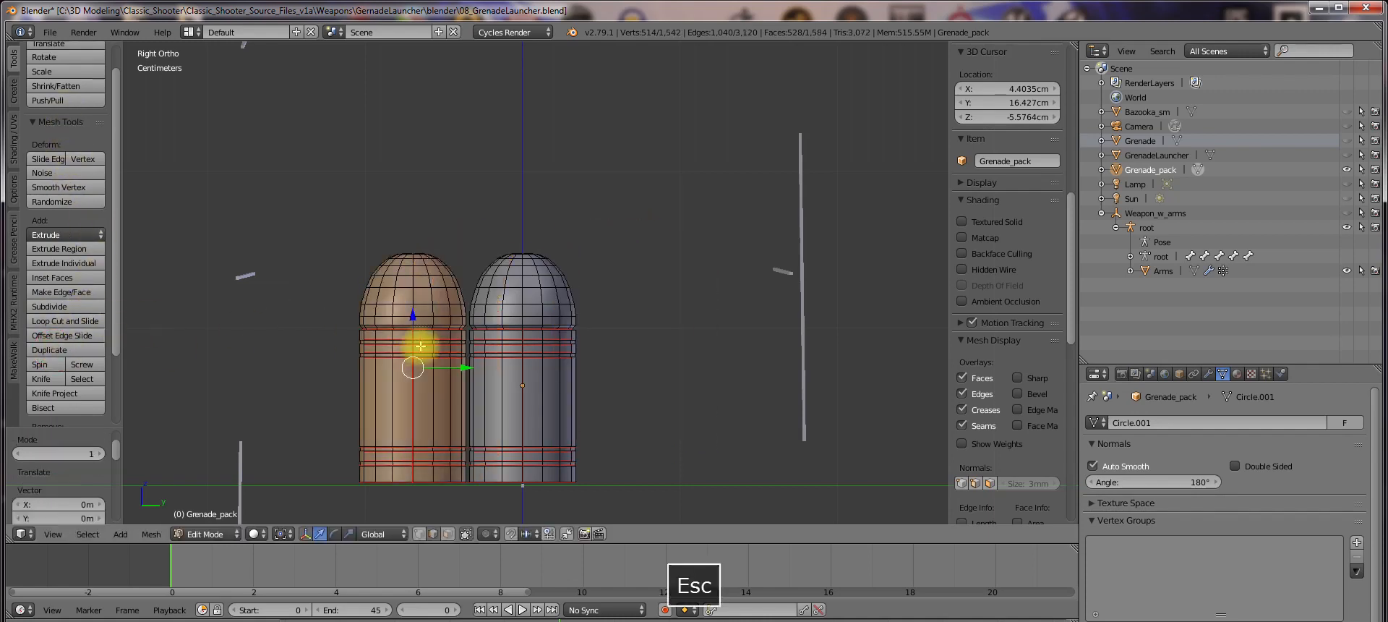
Try to slide the duplicate freehand along Y, undoing each move
{"action": "left_click_drag", "start_coordinate": [465, 367], "coordinate": [658, 369]}
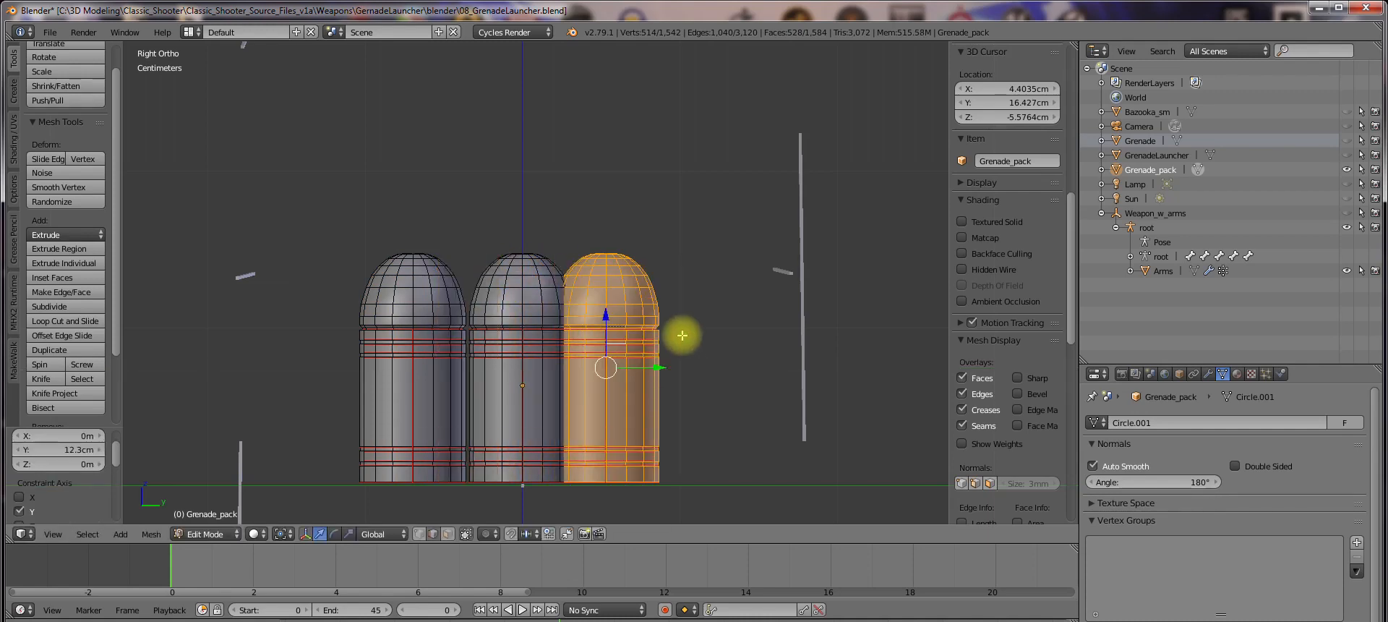
{"action": "key", "text": "ctrl+z"}
{"action": "left_click_drag", "start_coordinate": [470, 365], "coordinate": [378, 362]}
{"action": "key", "text": "ctrl+z"}
{"action": "scroll", "coordinate": [1017, 261], "scroll_direction": "up", "scroll_amount": 5}
{"action": "scroll", "coordinate": [1017, 261], "scroll_direction": "up", "scroll_amount": 8}
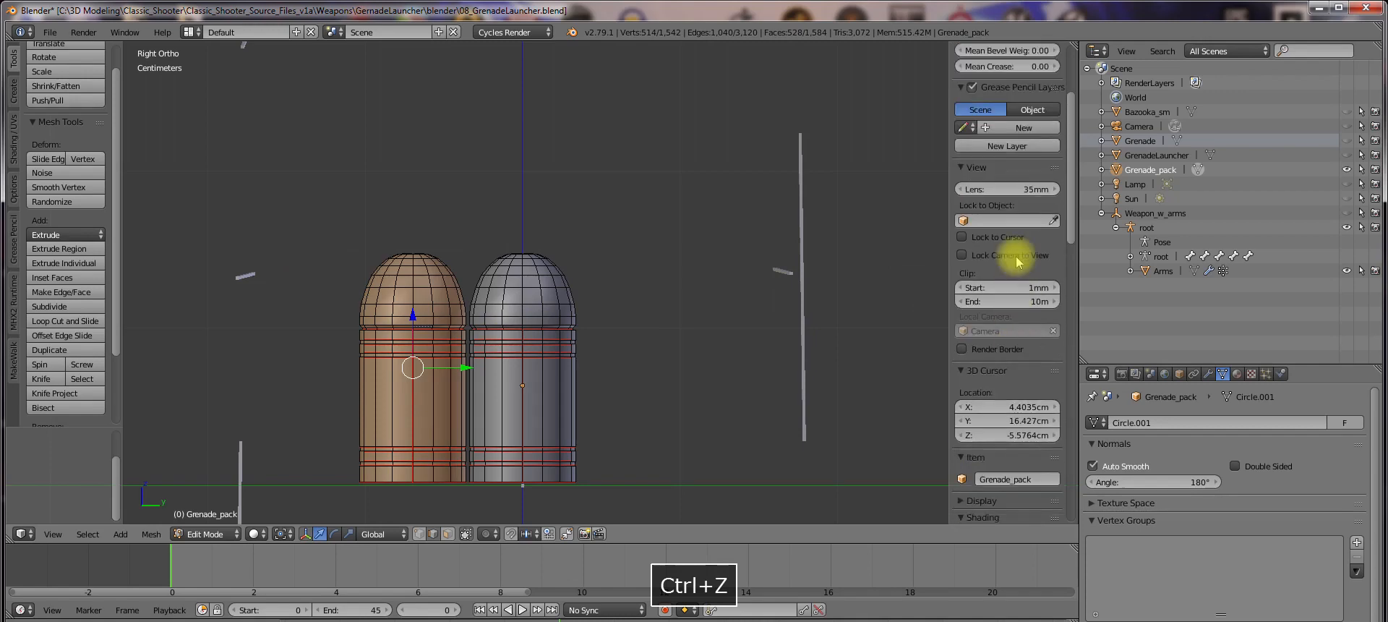
{"action": "left_click_drag", "start_coordinate": [463, 367], "coordinate": [496, 362]}
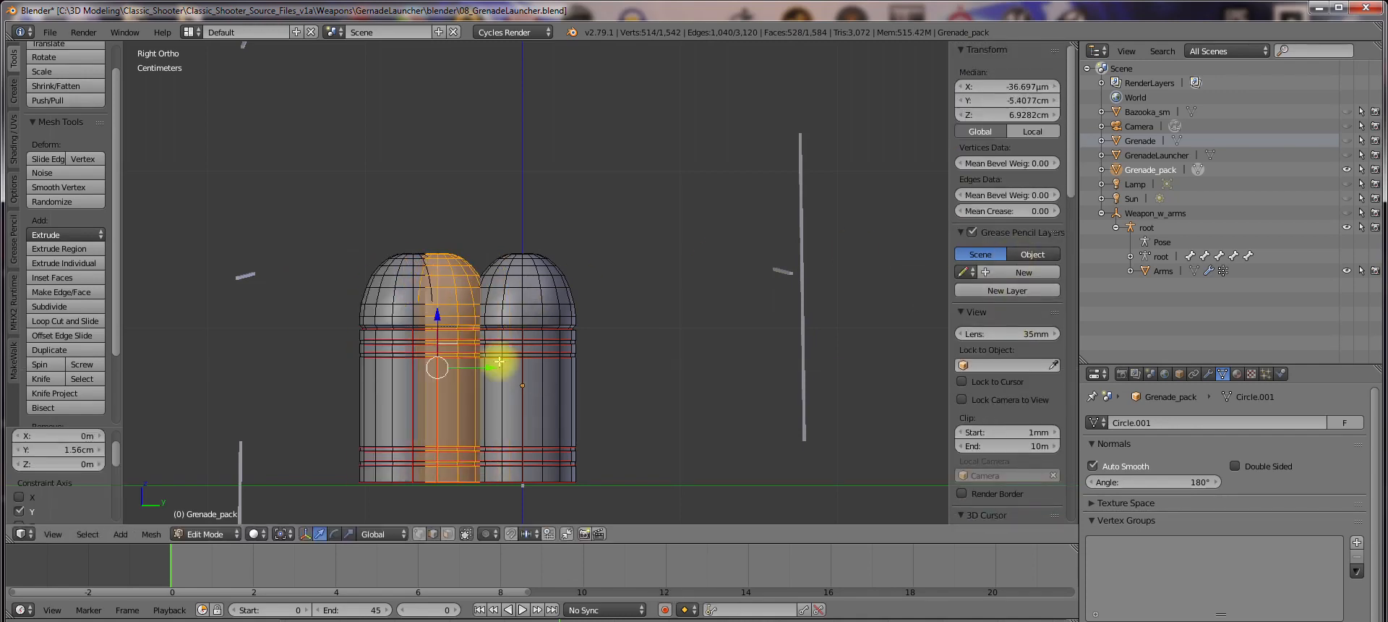
{"action": "key", "text": "ctrl+z"}
Set the duplicate's median Y coordinate to 6.96982 cm to mirror its position across the middle grenade
{"action": "left_click", "coordinate": [1026, 108]}
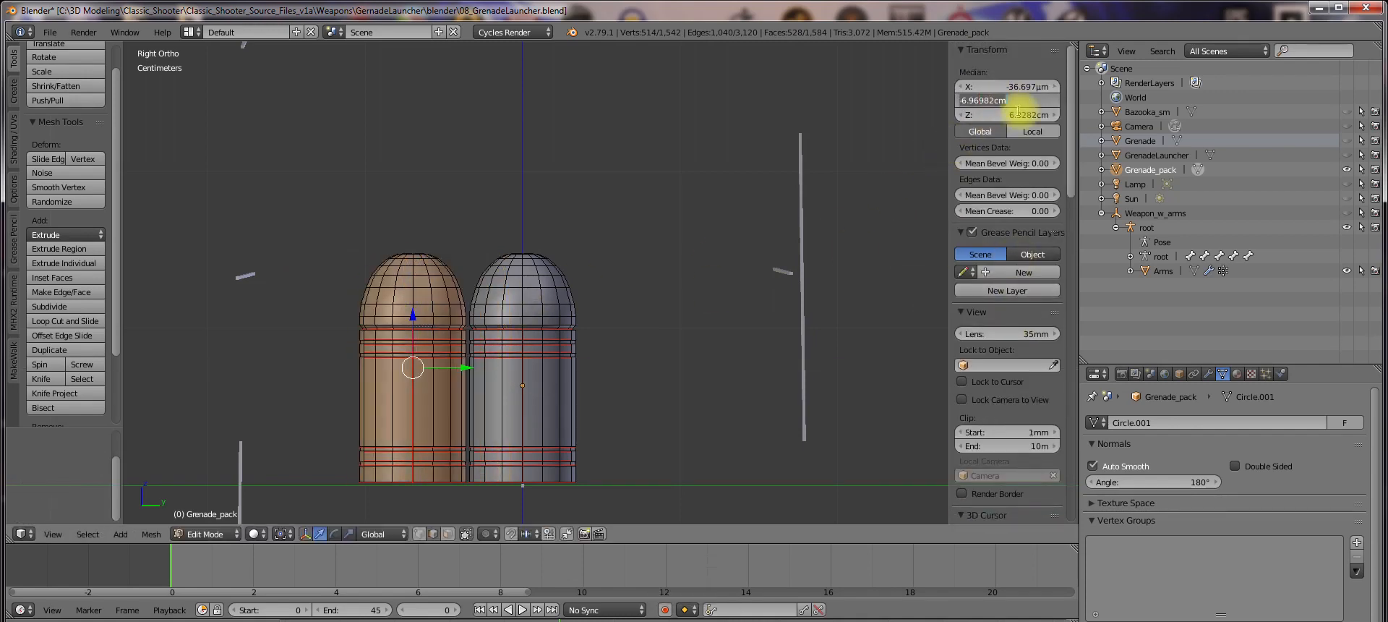
{"action": "key", "text": "ctrl+Left"}
{"action": "key", "text": "Return"}
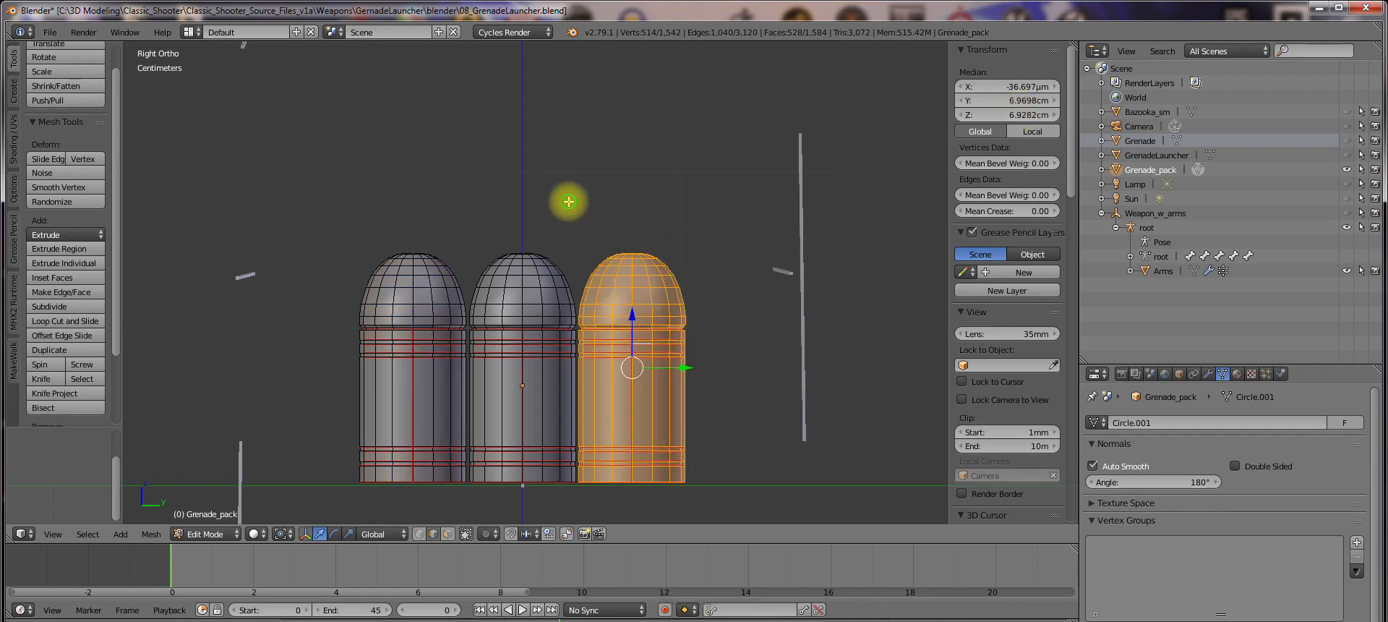
Select all three grenades, duplicate them, and move the copies along X to form a second row
{"action": "middle_click_drag", "start_coordinate": [570, 204], "coordinate": [642, 246]}
{"action": "key", "text": "a"}
{"action": "key", "text": "a"}
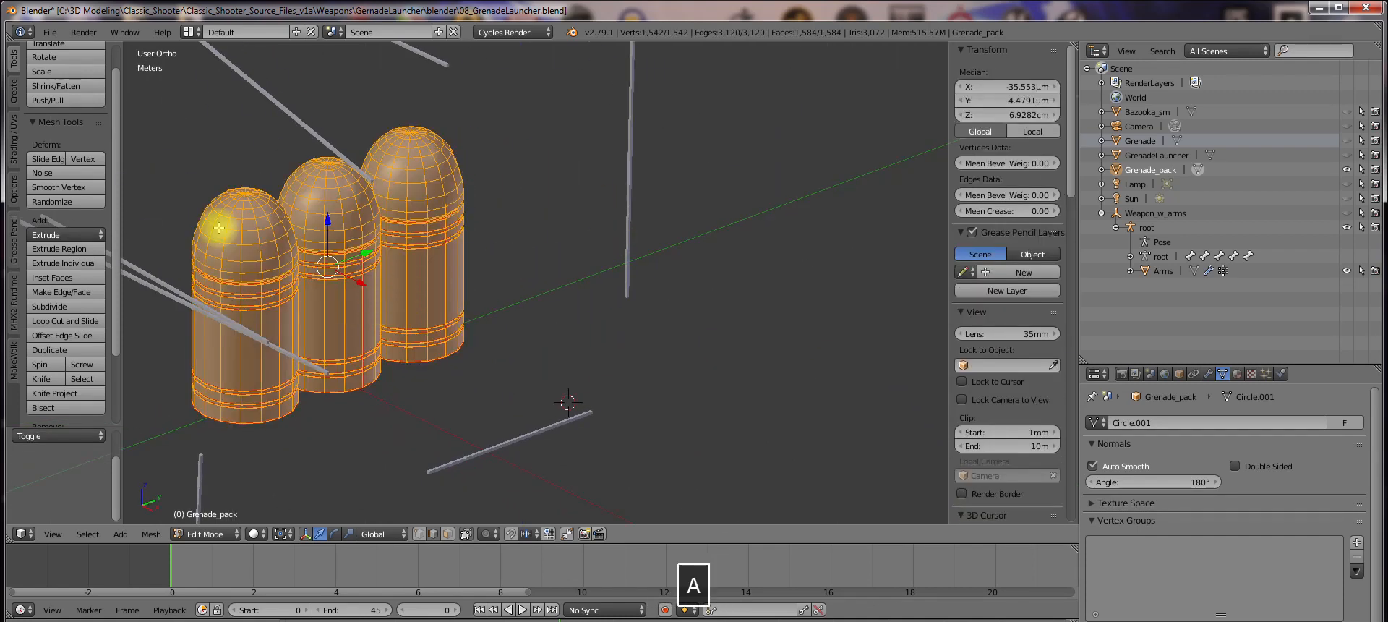
{"action": "left_click", "coordinate": [65, 350]}
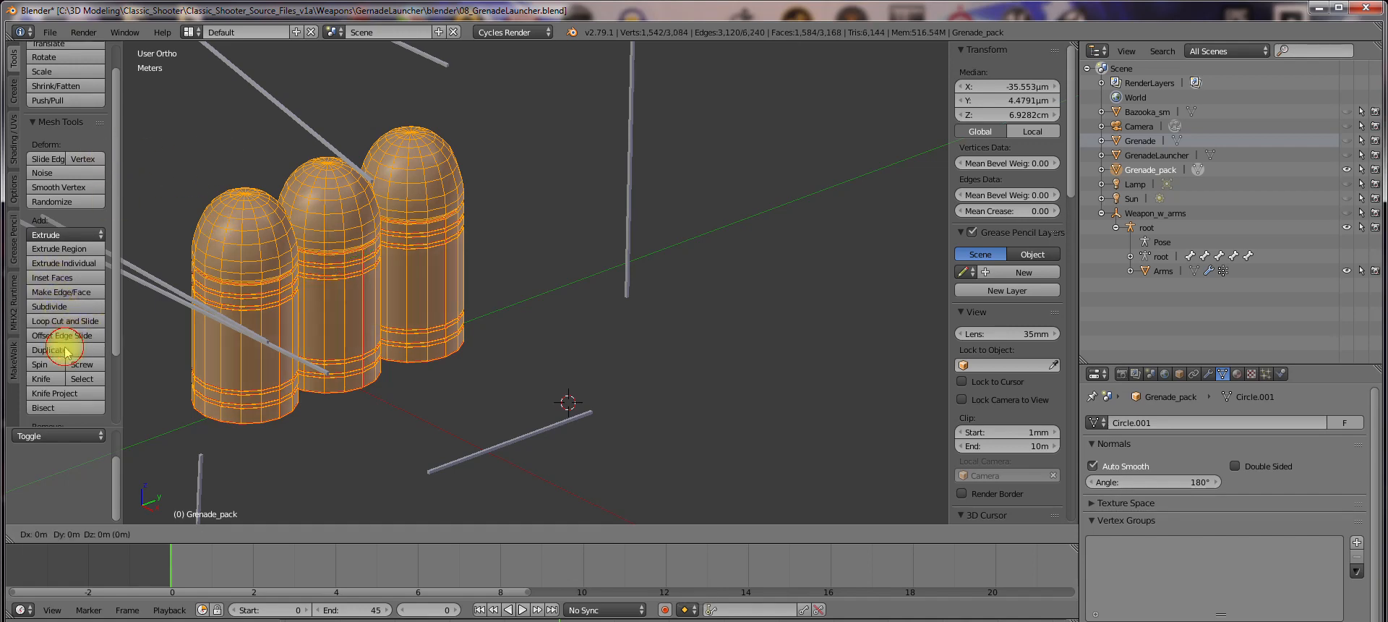
{"action": "key", "text": "Escape"}
{"action": "left_click_drag", "start_coordinate": [359, 290], "coordinate": [409, 347]}
Fine-tune the second row along X to a median of about 6.975 cm so it sits just beside the first row
{"action": "middle_click_drag", "start_coordinate": [590, 286], "coordinate": [676, 296], "text": "alt"}
{"action": "middle_click_drag", "start_coordinate": [552, 297], "coordinate": [672, 234], "text": "shift"}
{"action": "mouse_move", "coordinate": [508, 306]}
{"action": "left_mouse_down"}
{"action": "mouse_move", "coordinate": [532, 309]}
{"action": "mouse_move", "coordinate": [519, 308]}
{"action": "left_mouse_up"}
{"action": "middle_click_drag", "start_coordinate": [599, 287], "coordinate": [622, 284]}
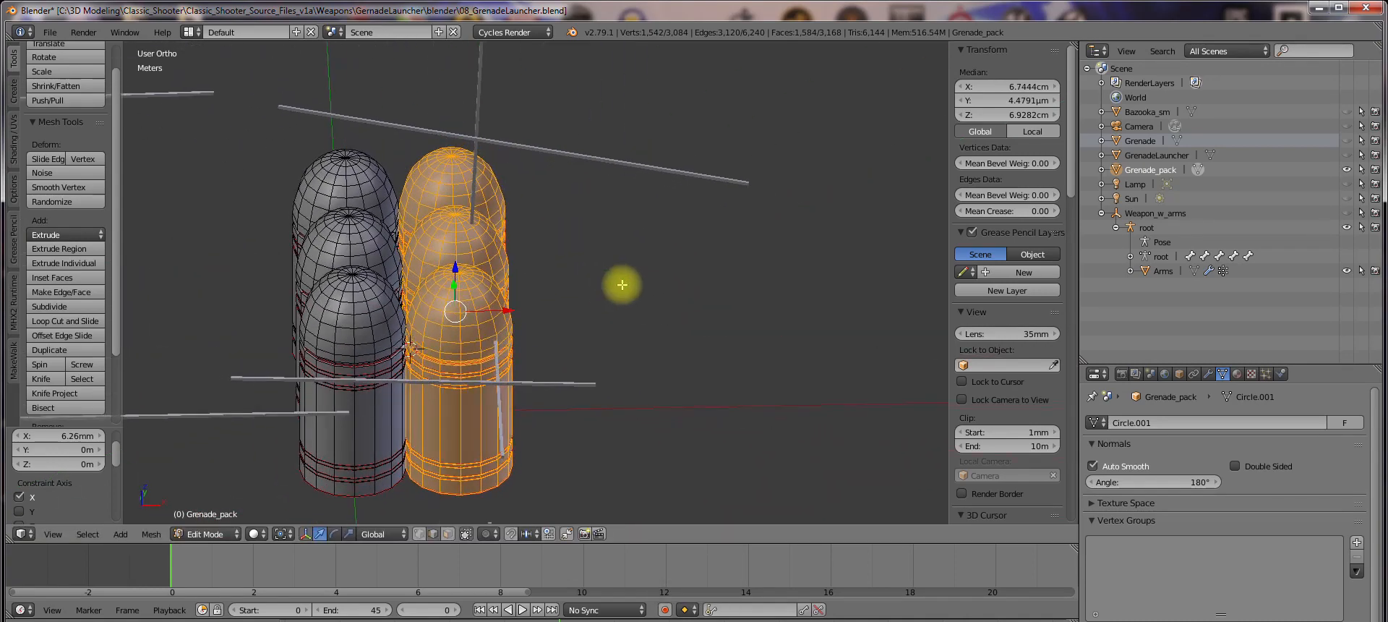
{"action": "left_click_drag", "start_coordinate": [507, 310], "coordinate": [518, 310]}
{"action": "middle_click_drag", "start_coordinate": [519, 310], "coordinate": [557, 288]}
{"action": "left_click_drag", "start_coordinate": [519, 299], "coordinate": [518, 298]}
{"action": "left_click", "coordinate": [519, 298]}
Inspect the six-grenade pack from several sides in Object Mode, and return to Edit Mode
{"action": "middle_click_drag", "start_coordinate": [518, 298], "coordinate": [323, 344]}
{"action": "key", "text": "Tab"}
{"action": "scroll", "coordinate": [629, 347], "scroll_direction": "up", "scroll_amount": 4}
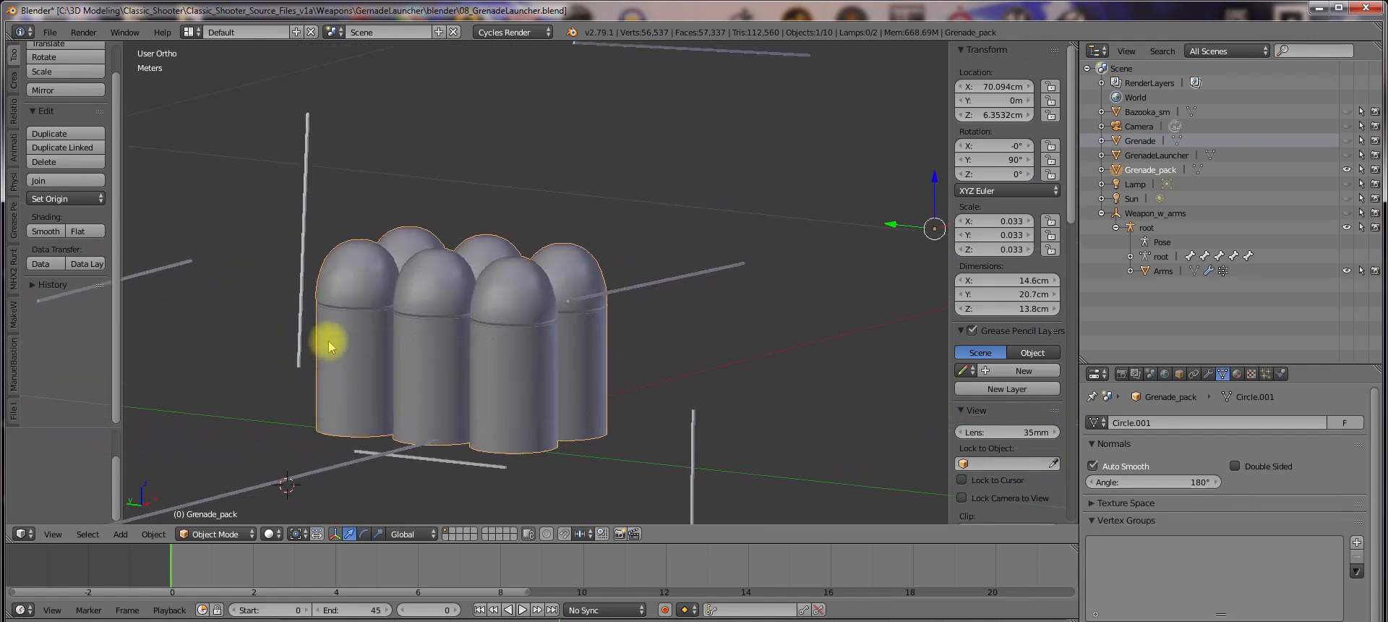
{"action": "middle_click_drag", "start_coordinate": [575, 388], "coordinate": [632, 341]}
{"action": "key", "text": "Tab"}
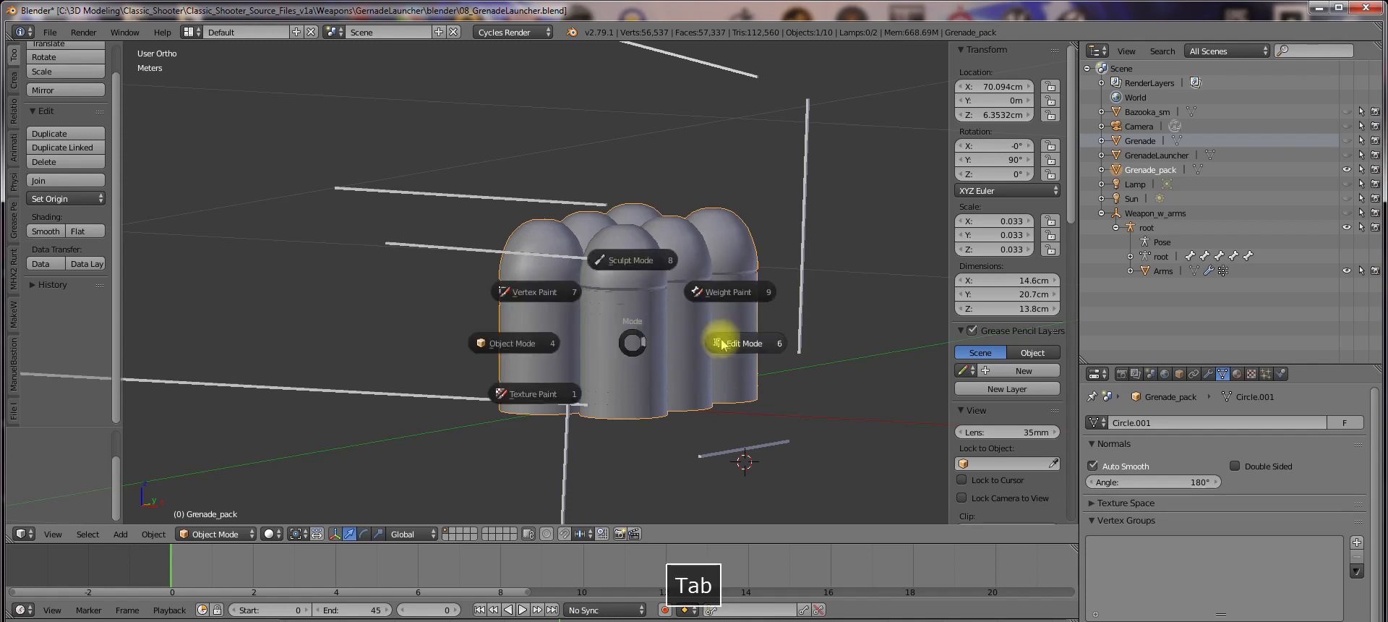
{"action": "left_click", "coordinate": [753, 344]}
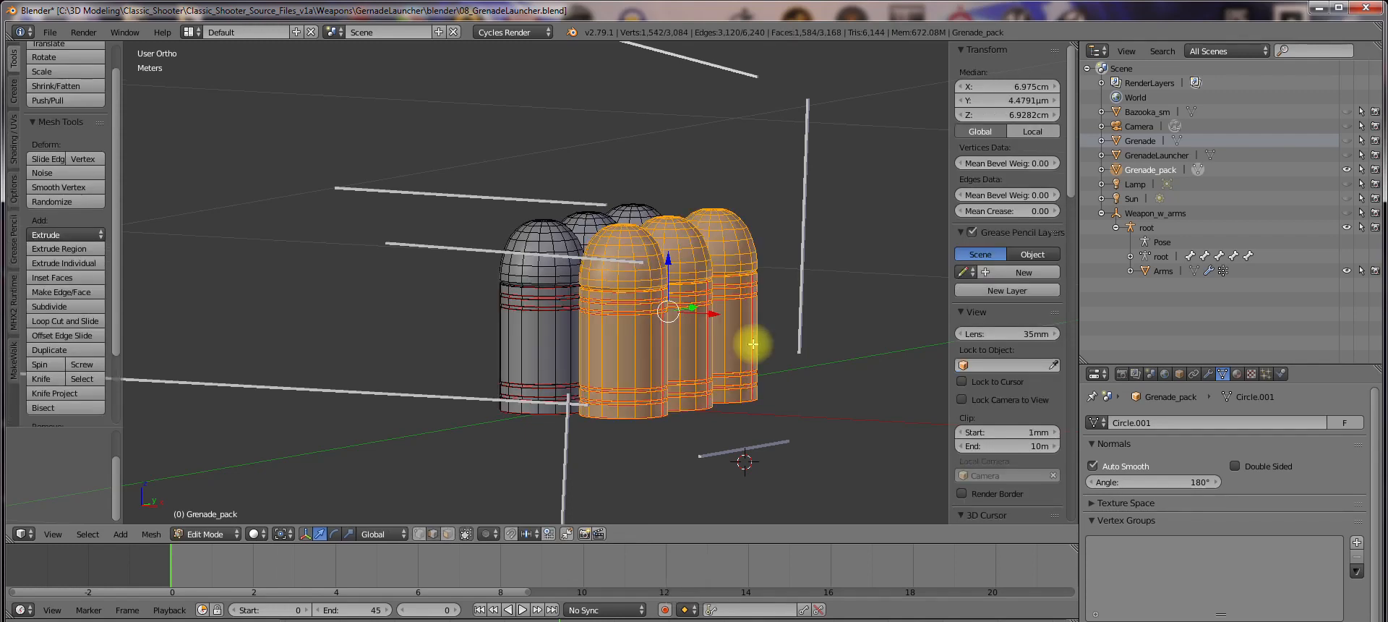
Select all six grenades' geometry and show their UV layout in a UV/Image Editor beside the 3D view
{"action": "key", "text": "a"}
{"action": "key", "text": "a"}
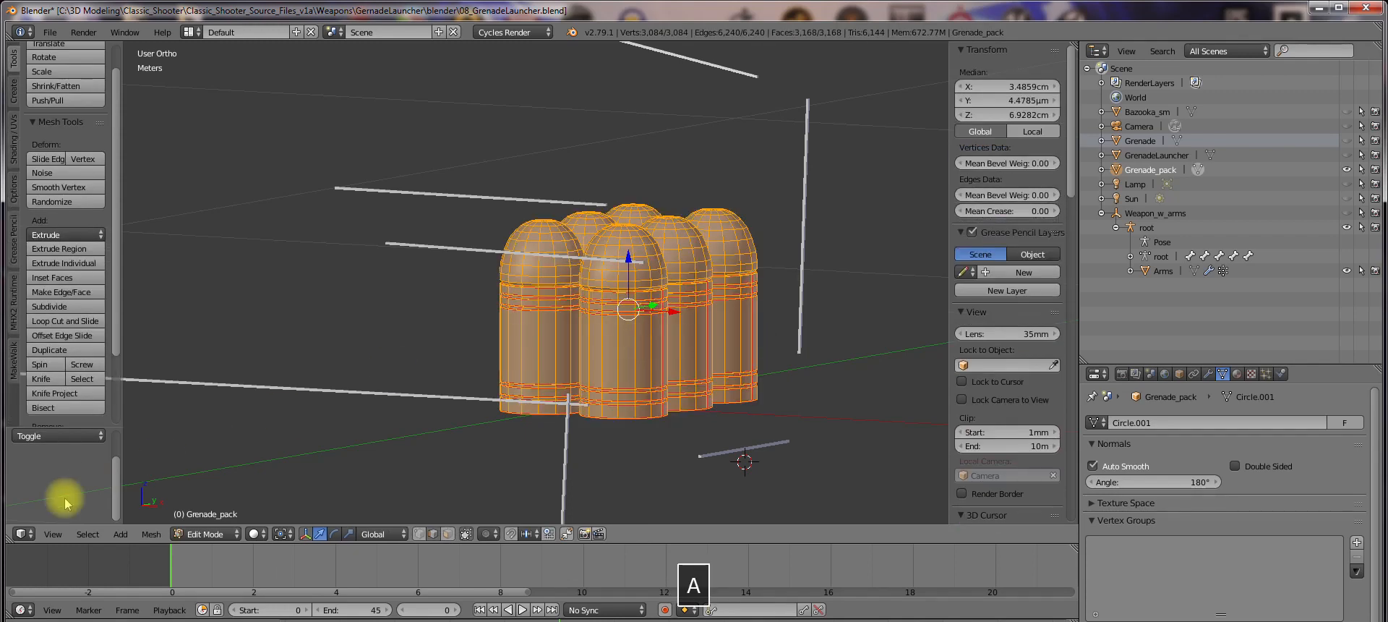
{"action": "left_click_drag", "start_coordinate": [9, 539], "coordinate": [374, 522]}
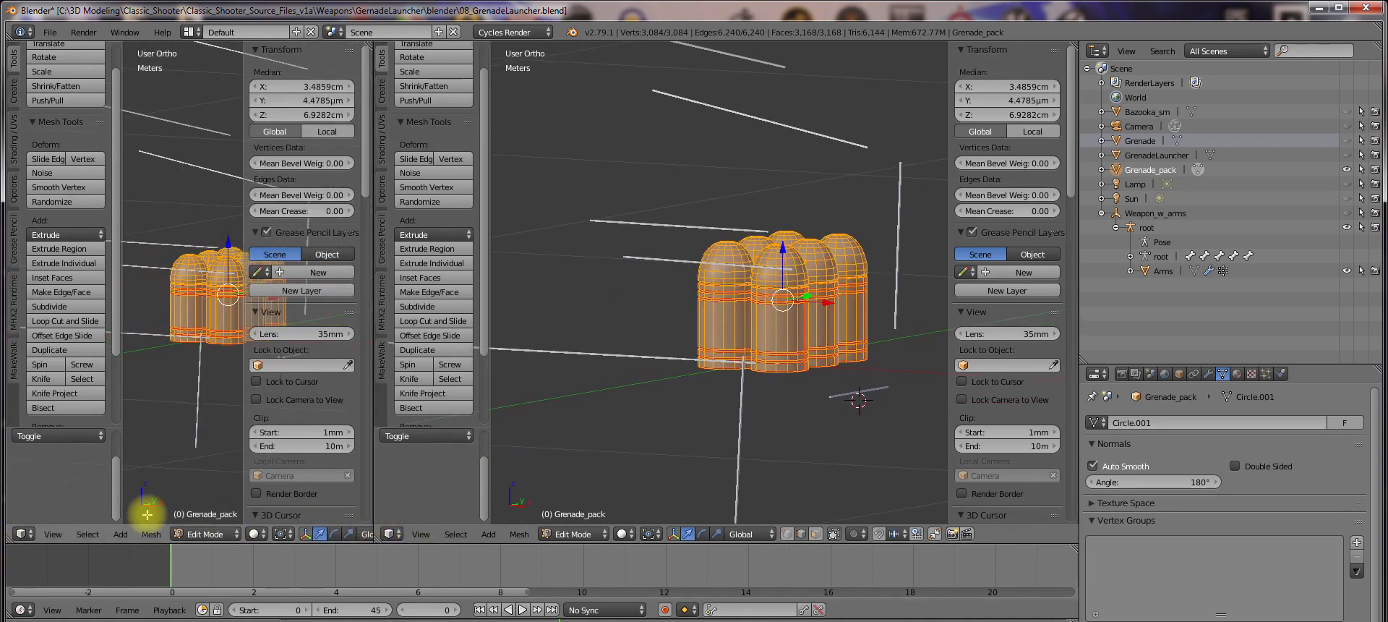
{"action": "left_click", "coordinate": [23, 537]}
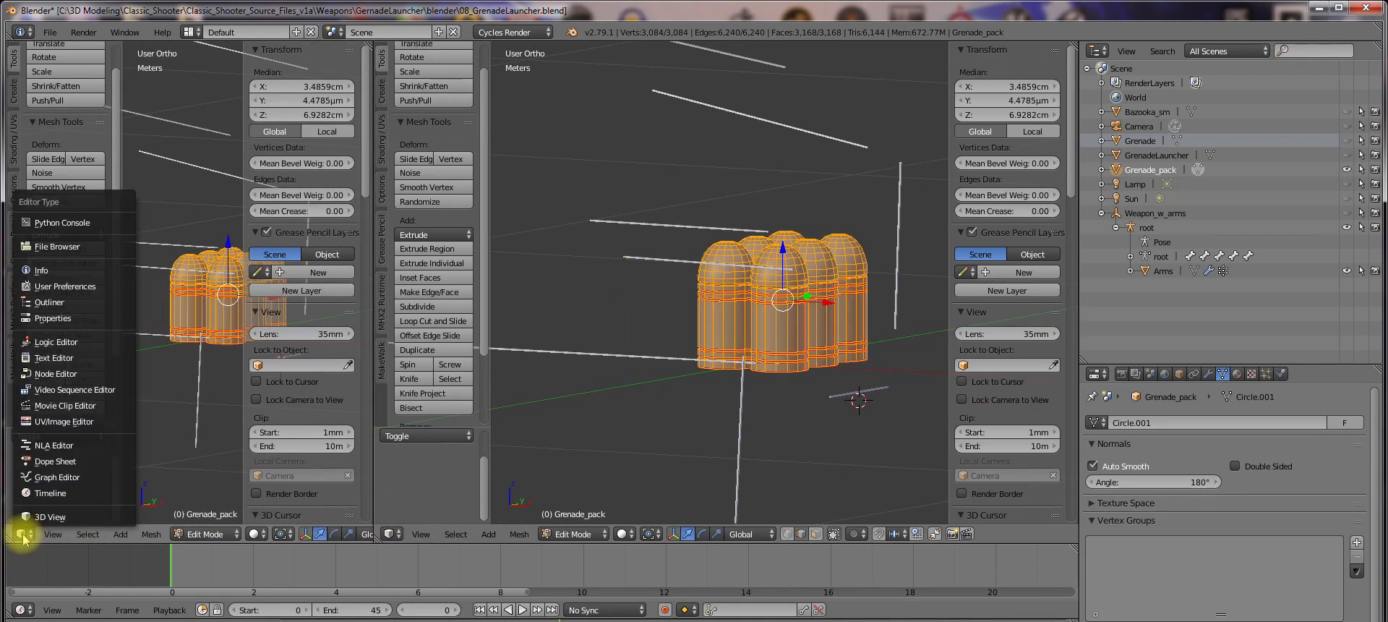
{"action": "left_click", "coordinate": [73, 422]}
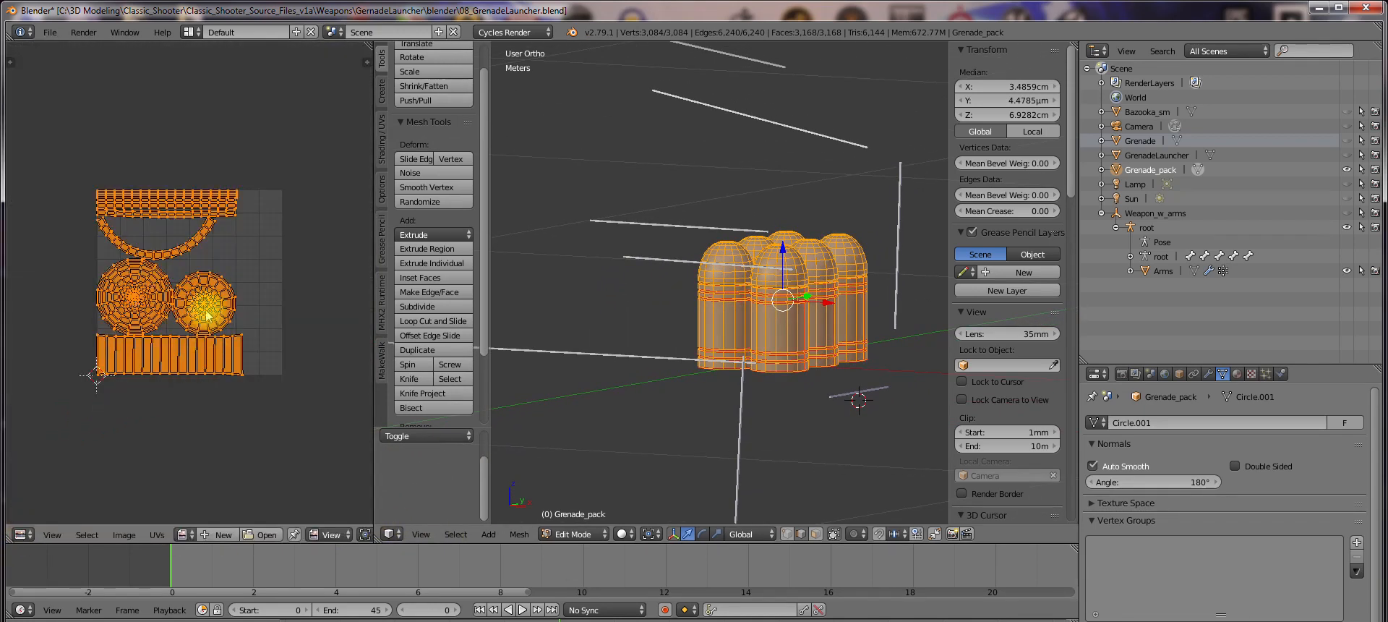
{"action": "scroll", "coordinate": [206, 316], "scroll_direction": "up", "scroll_amount": 4}
{"action": "key", "text": "Home"}
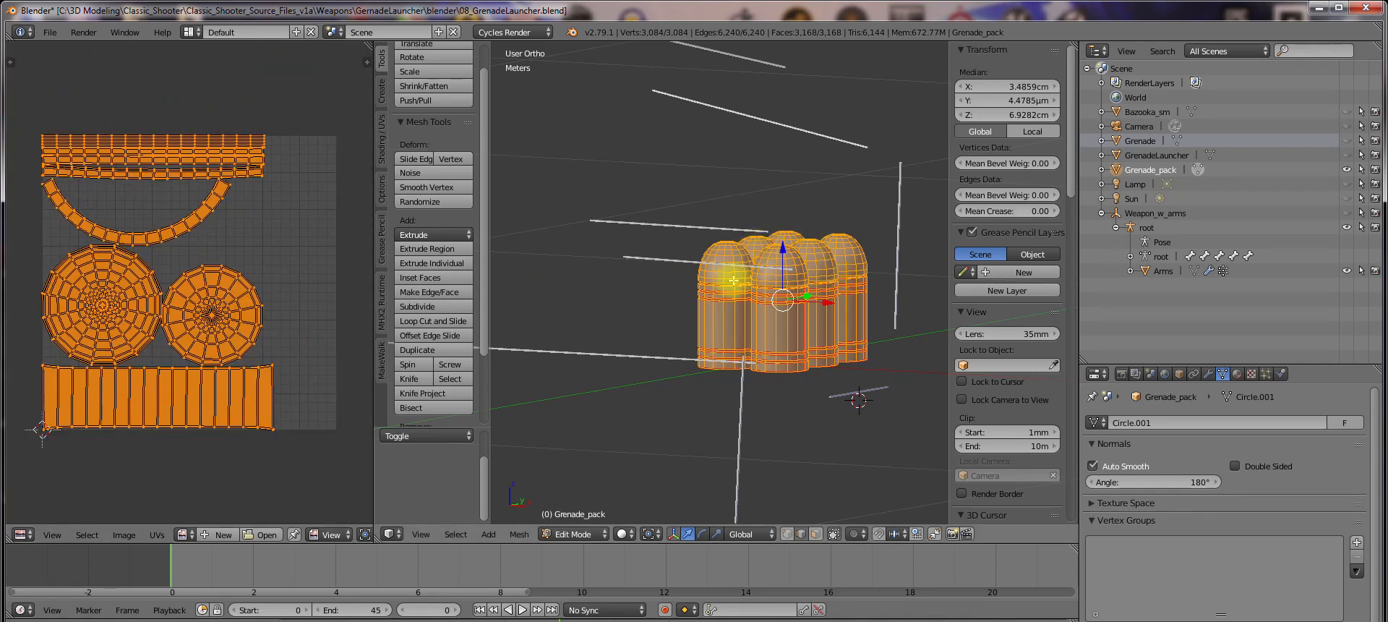
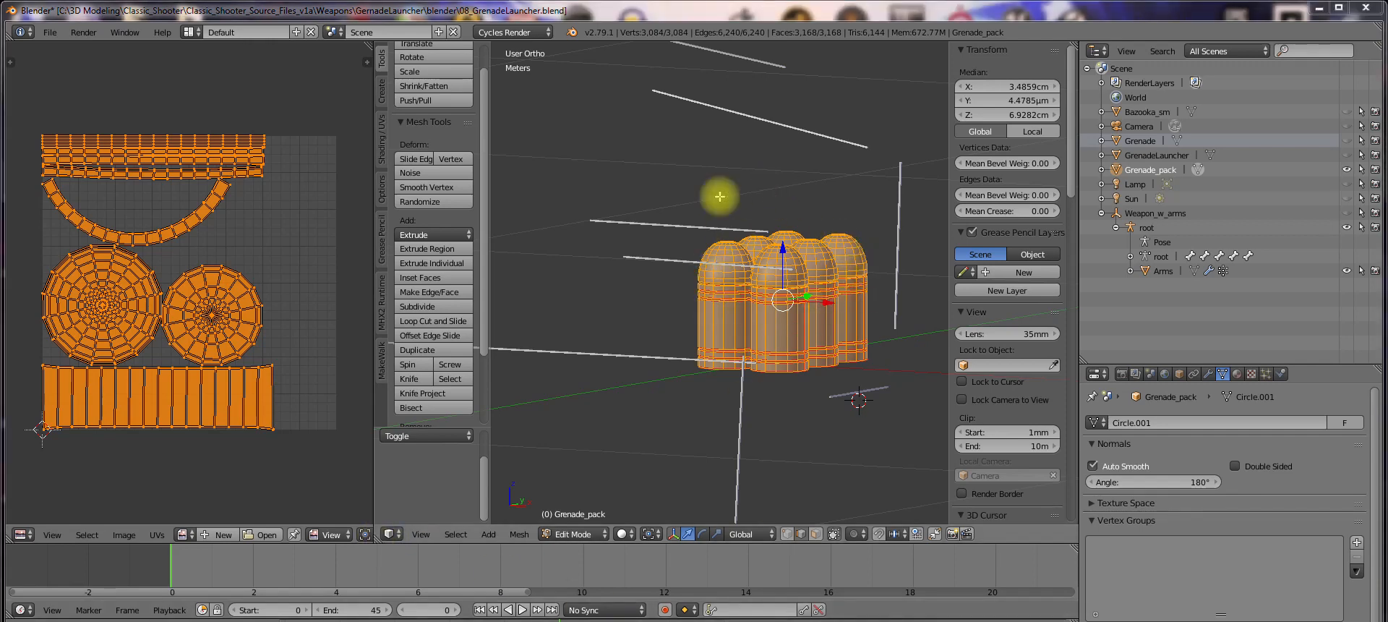
Snap the 3D cursor to the scene center and add a cube there inside the Grenade_pack mesh
{"action": "middle_click_drag", "start_coordinate": [661, 330], "coordinate": [736, 301]}
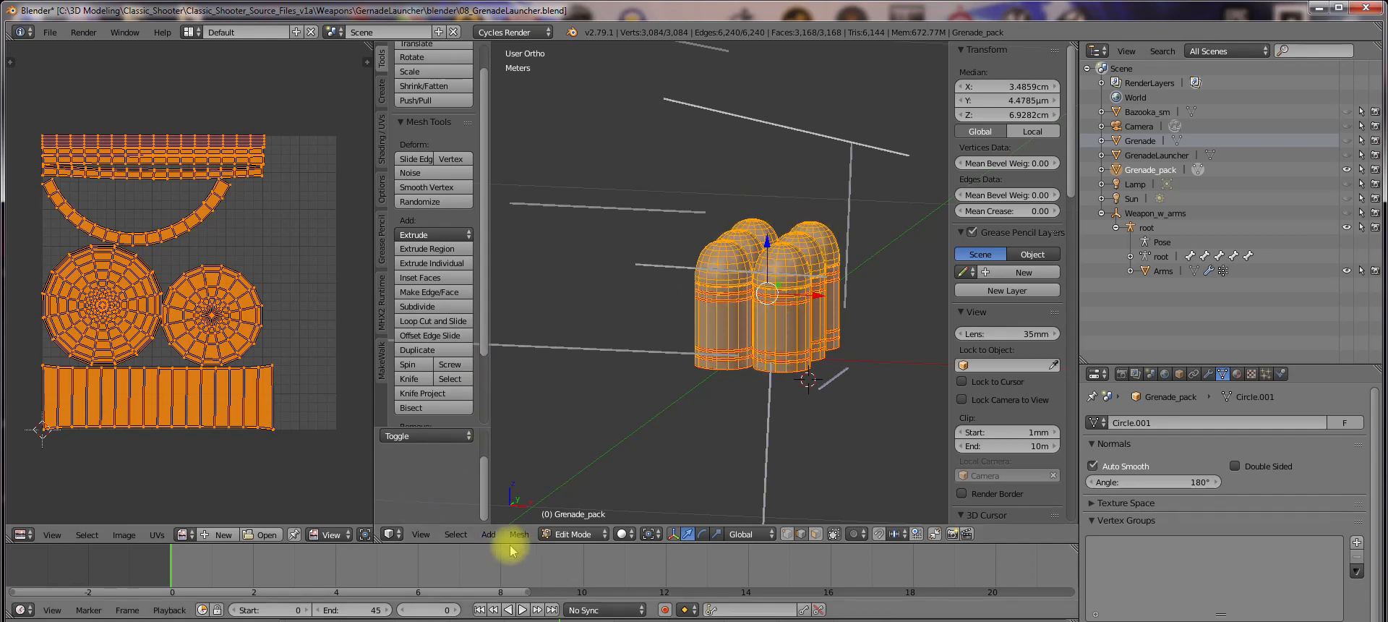
{"action": "middle_click_drag", "start_coordinate": [705, 333], "coordinate": [599, 220]}
{"action": "middle_click_drag", "start_coordinate": [674, 360], "coordinate": [719, 379]}
{"action": "key", "text": "shift+s"}
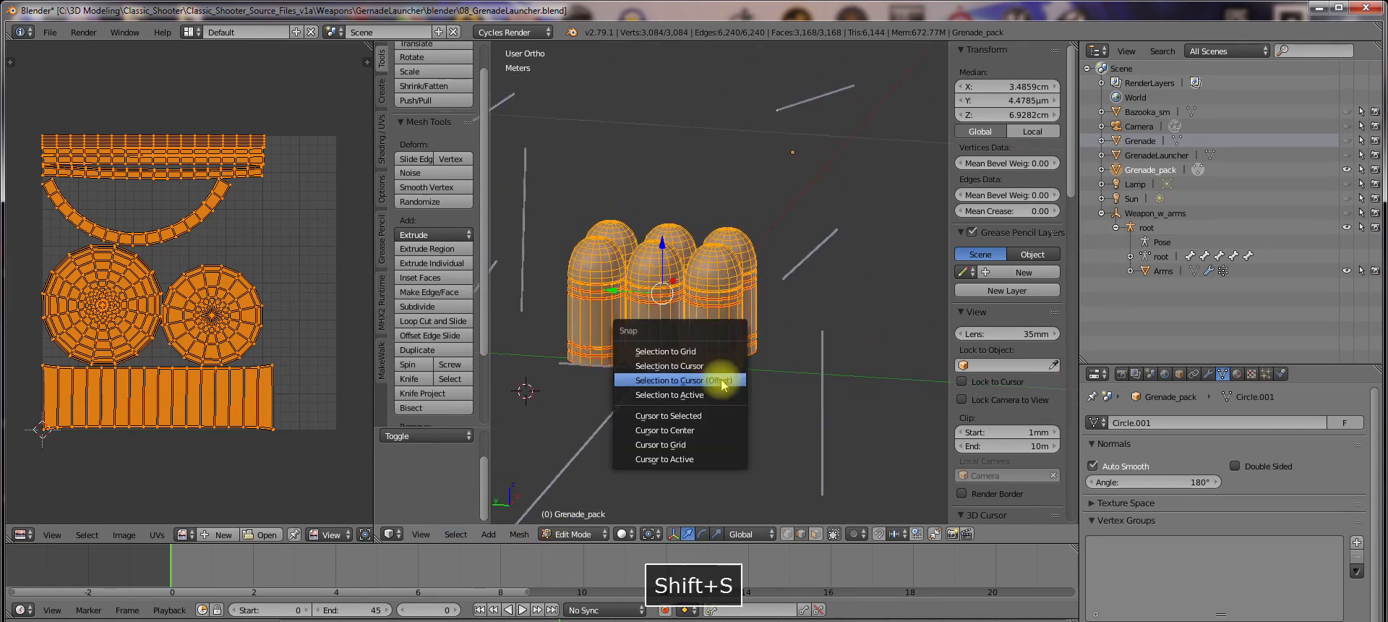
{"action": "left_click", "coordinate": [705, 430]}
{"action": "scroll", "coordinate": [421, 145], "scroll_direction": "up", "scroll_amount": 2}
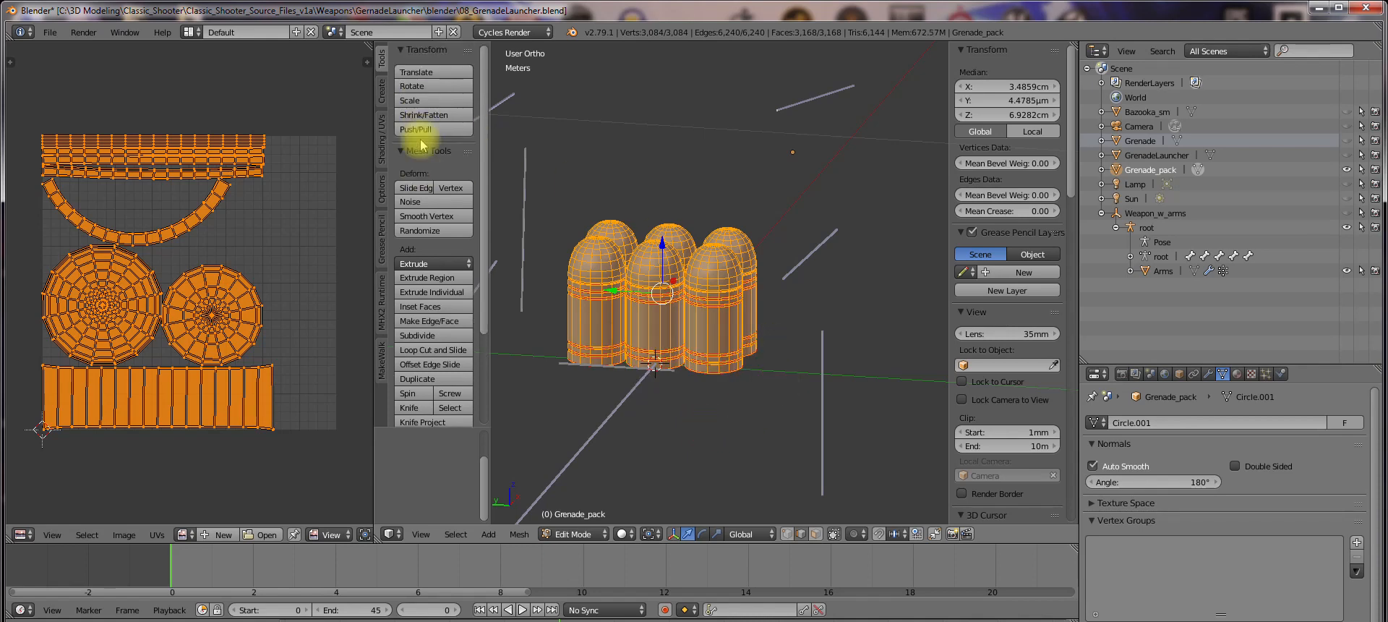
{"action": "left_click", "coordinate": [381, 91]}
{"action": "left_click", "coordinate": [445, 100]}
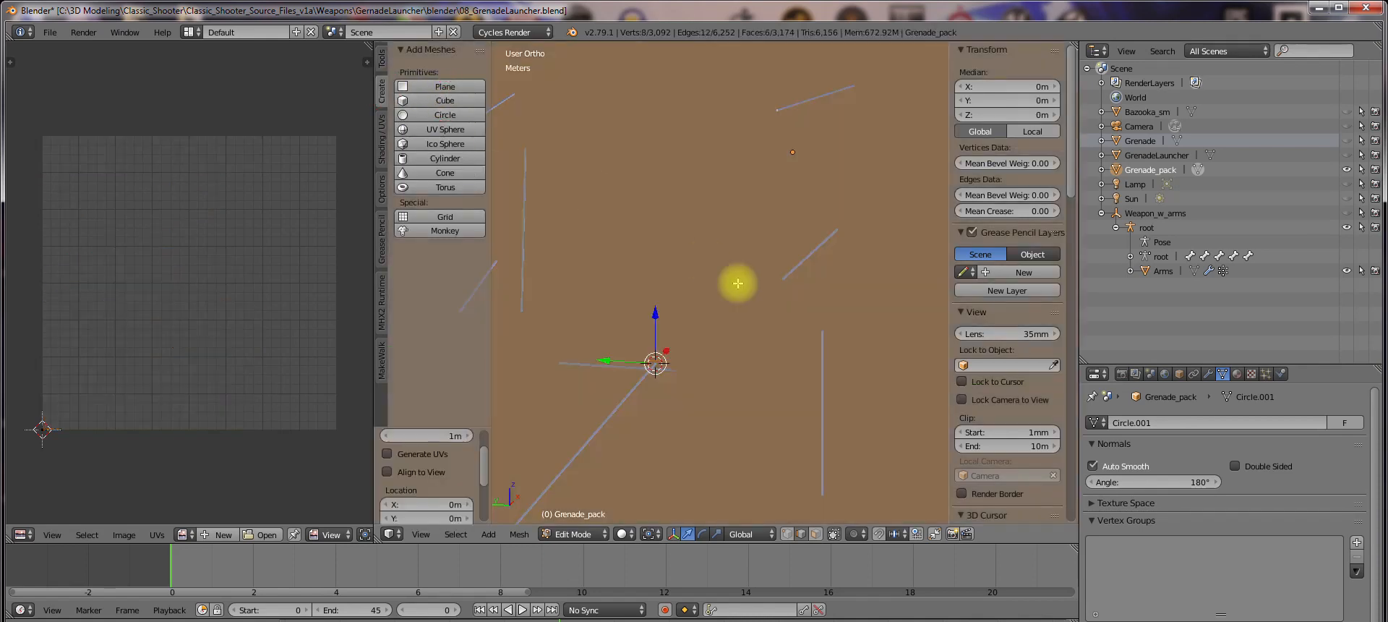
{"action": "scroll", "coordinate": [737, 284], "scroll_direction": "down", "scroll_amount": 4}
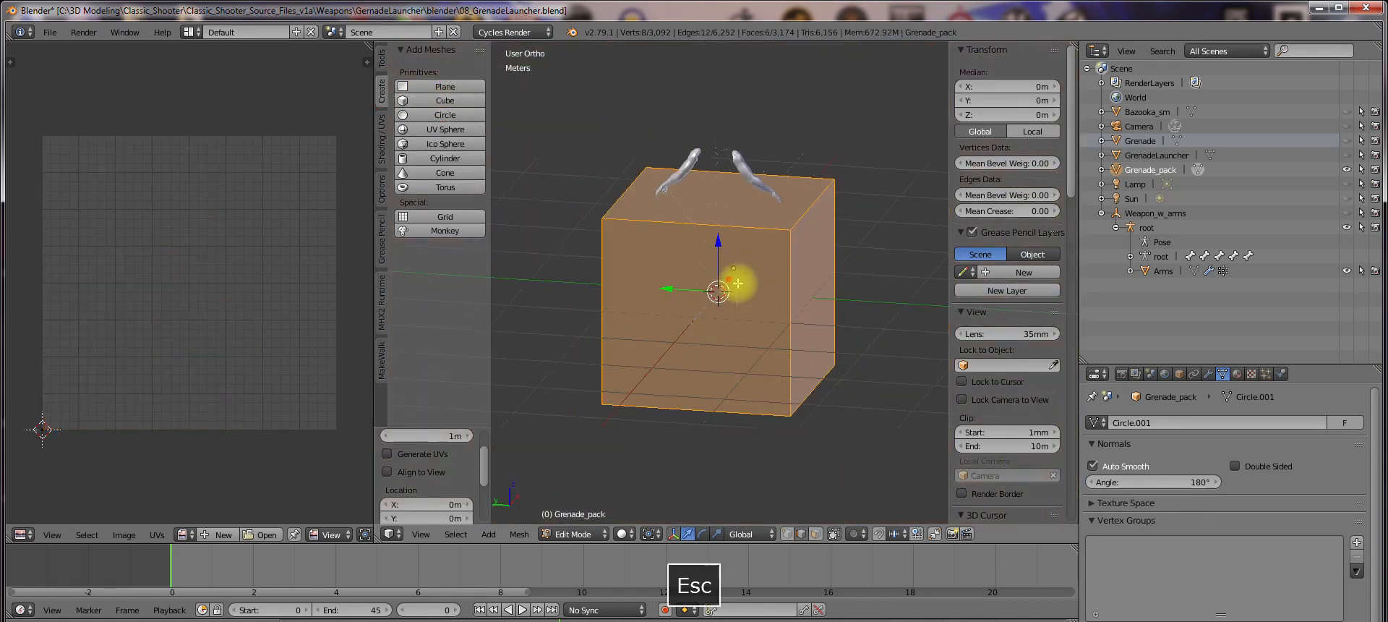
Select only the new cube's linked geometry and scale it down uniformly to about 14.5 cm per side
{"action": "key", "text": "a"}
{"action": "right_click", "coordinate": [789, 323]}
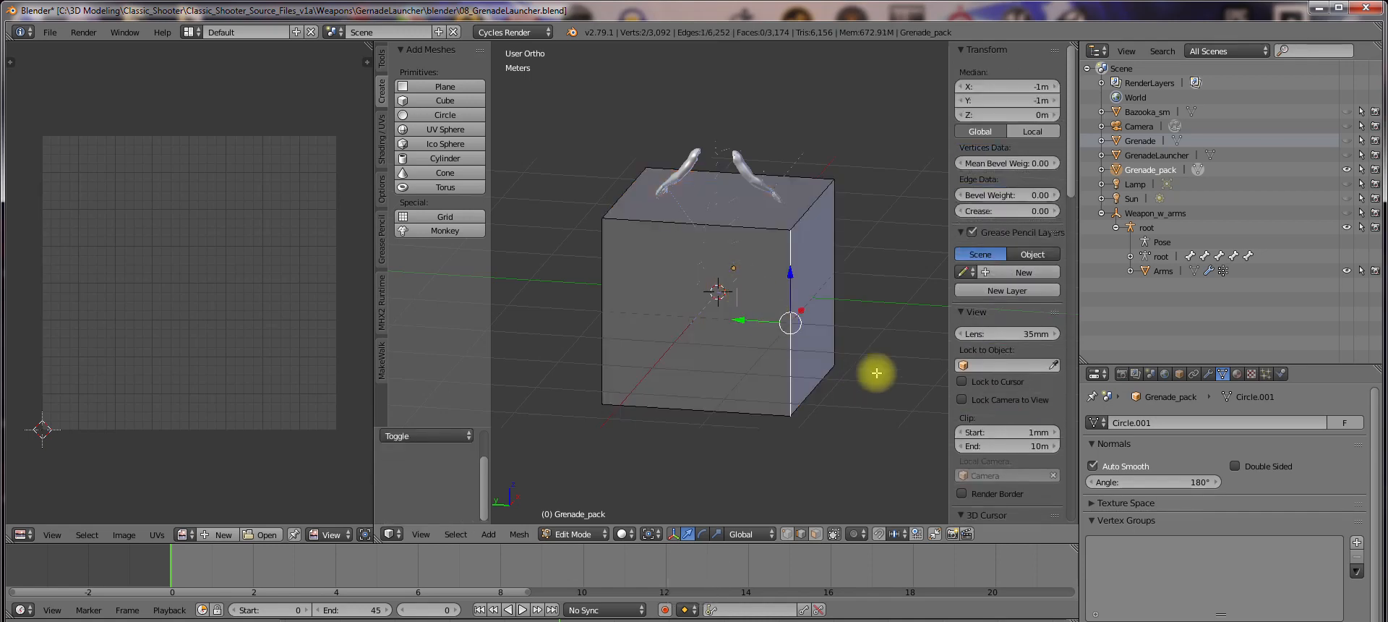
{"action": "key", "text": "ctrl+l"}
{"action": "key", "text": "s"}
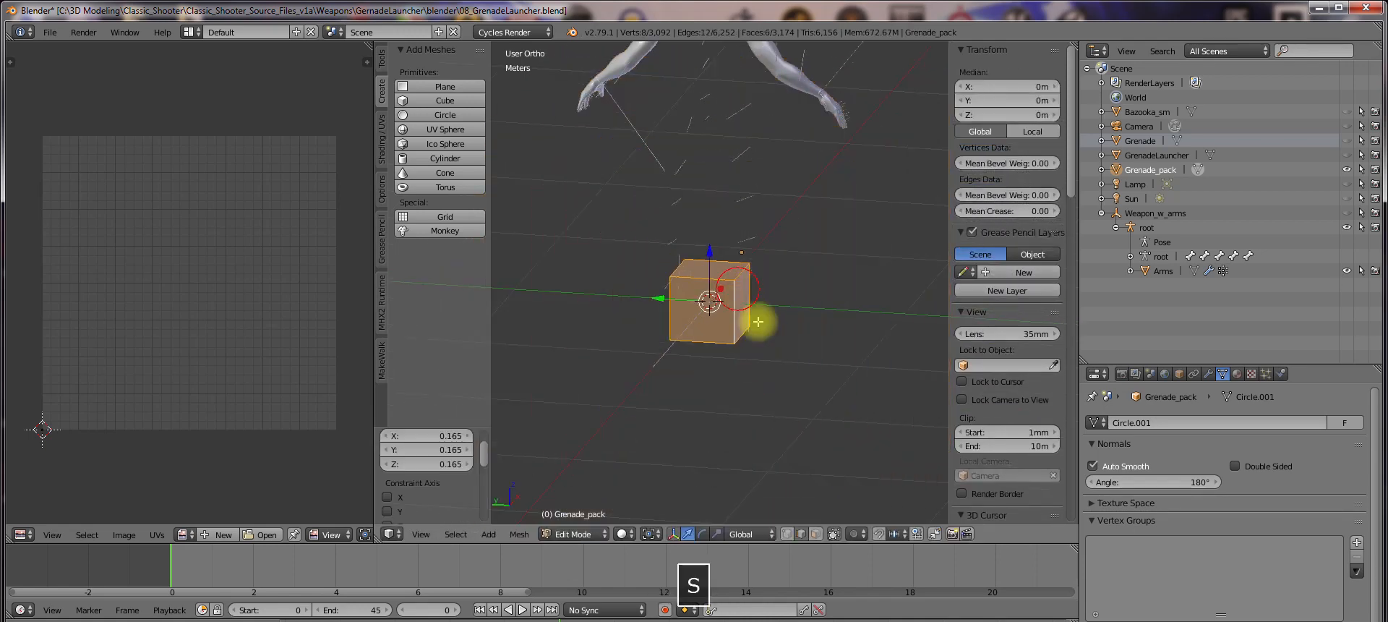
{"action": "left_click", "coordinate": [749, 336]}
{"action": "scroll", "coordinate": [752, 339], "scroll_direction": "up", "scroll_amount": 5}
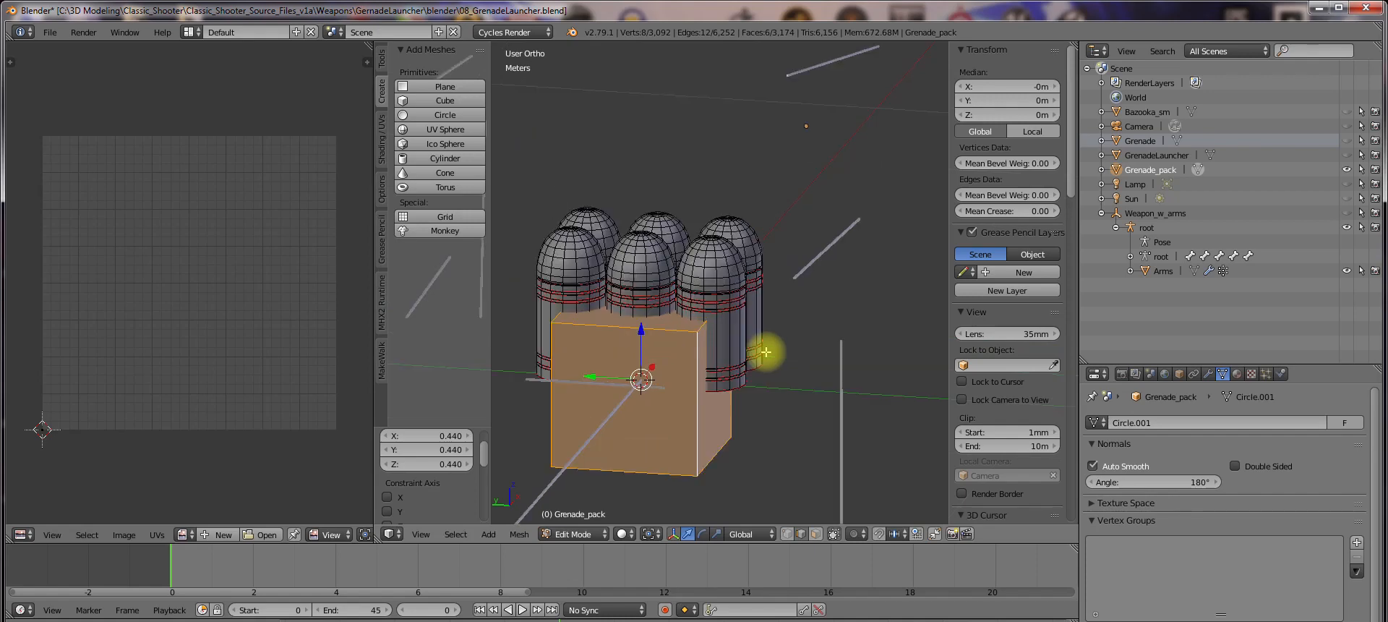
Shape the cube into a flat band raised to a Z median of 5.8599 cm and scaled 1.454 along Y across the grenades
{"action": "middle_click_drag", "start_coordinate": [812, 379], "coordinate": [635, 307]}
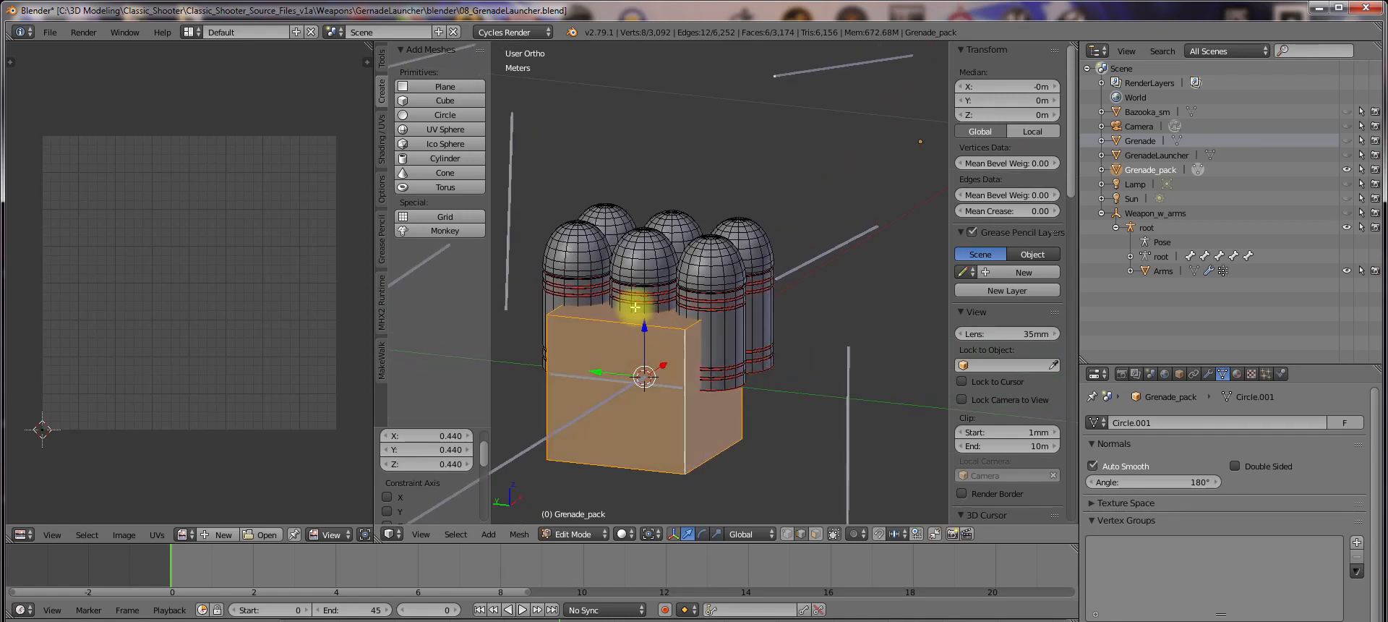
{"action": "left_click_drag", "start_coordinate": [641, 322], "coordinate": [640, 297]}
{"action": "left_click", "coordinate": [718, 535]}
{"action": "middle_click_drag", "start_coordinate": [645, 304], "coordinate": [728, 350]}
{"action": "left_click_drag", "start_coordinate": [591, 325], "coordinate": [567, 327]}
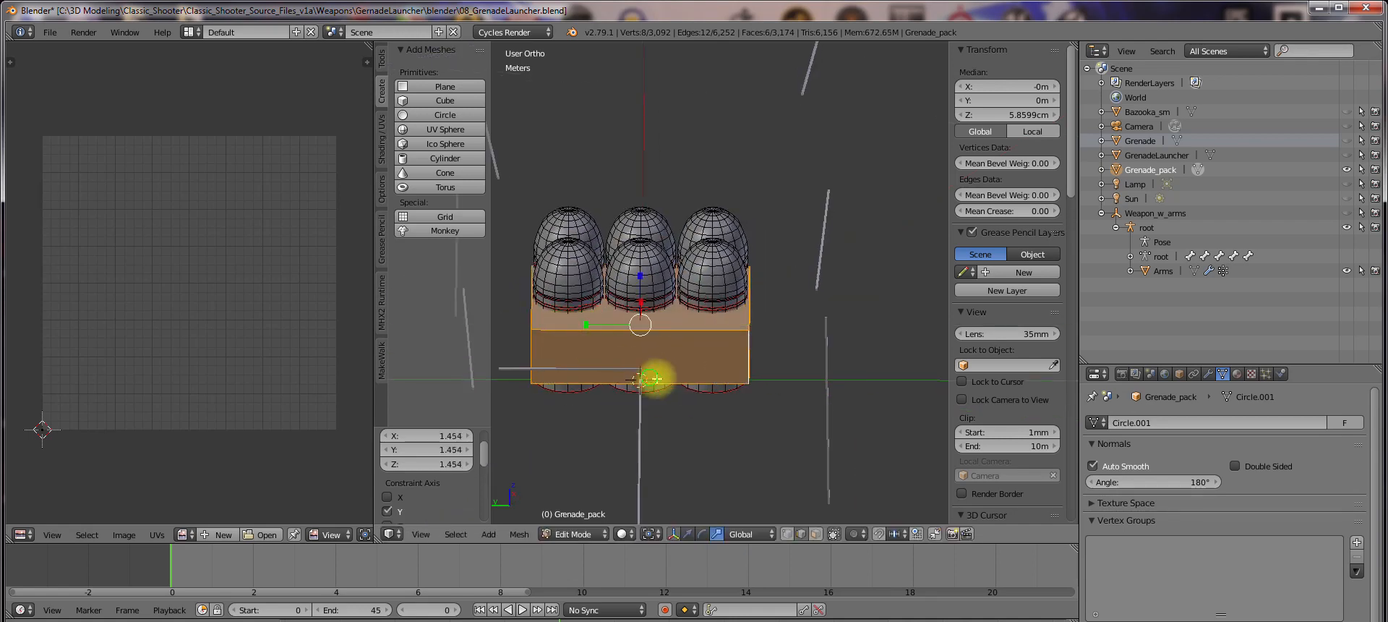
Select all six grenades with their linked geometry, without the band, and snap them to the 3D cursor with offset
{"action": "middle_click_drag", "start_coordinate": [658, 381], "coordinate": [799, 368]}
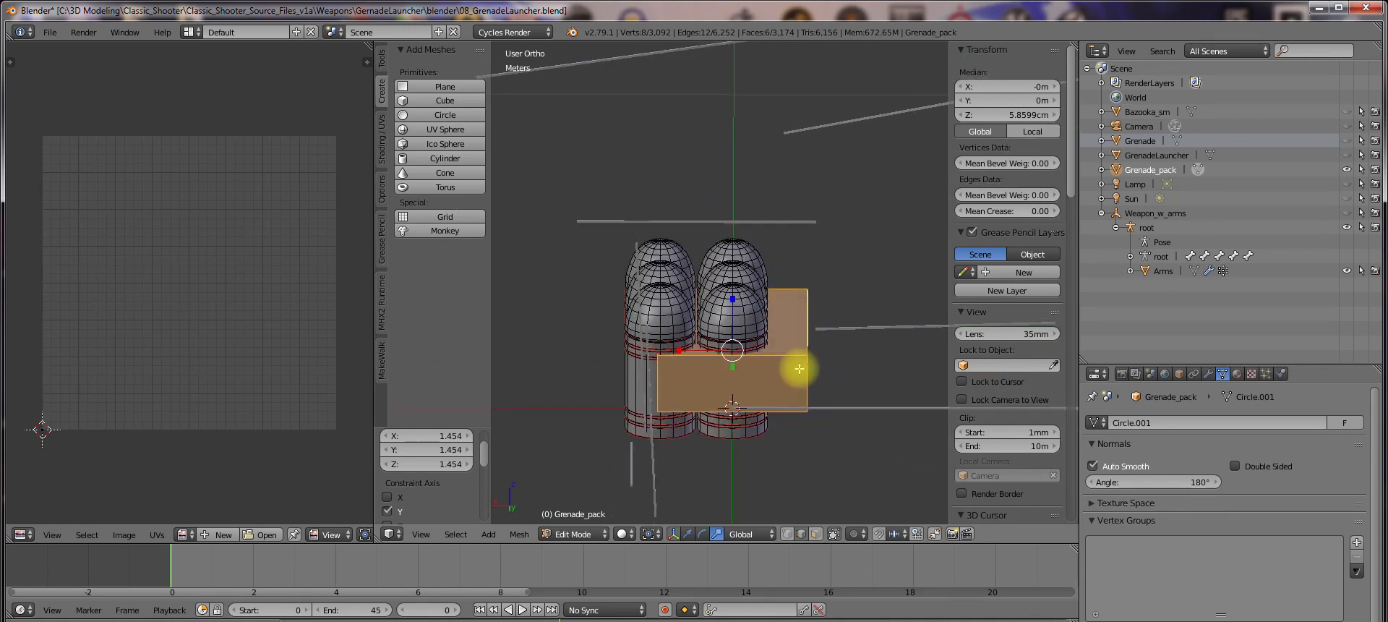
{"action": "key", "text": "a"}
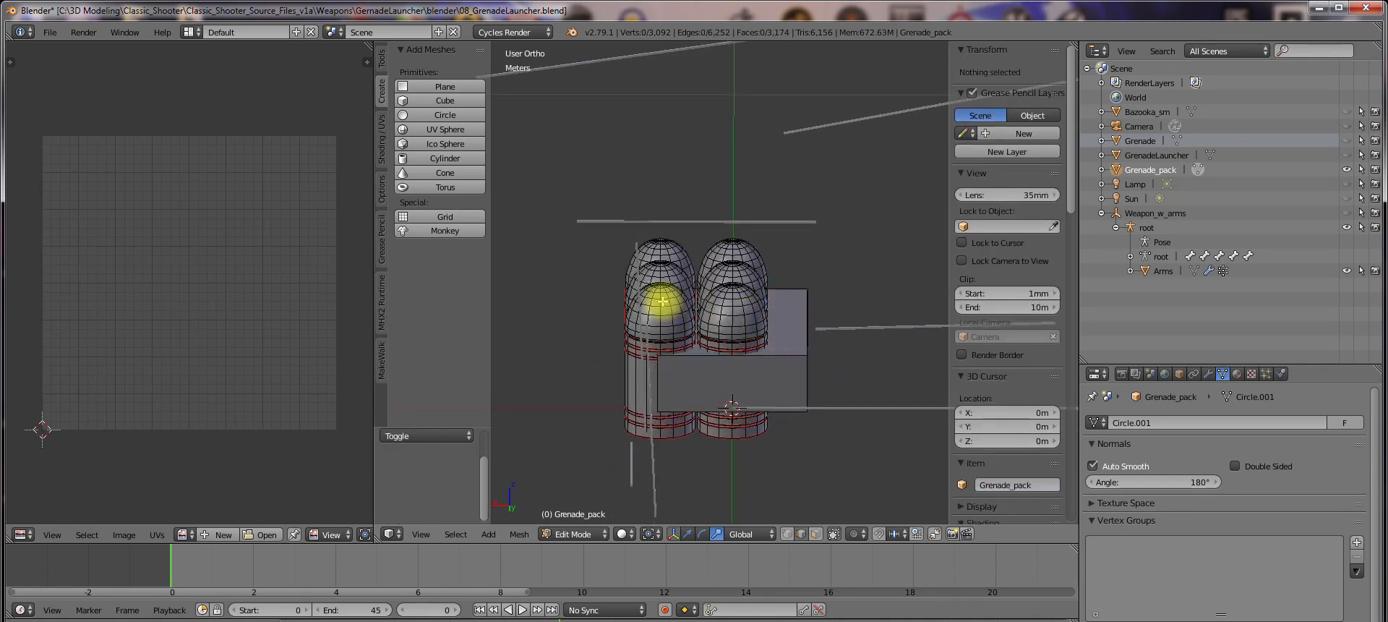
{"action": "right_click", "coordinate": [662, 300]}
{"action": "right_click", "coordinate": [745, 300], "text": "shift"}
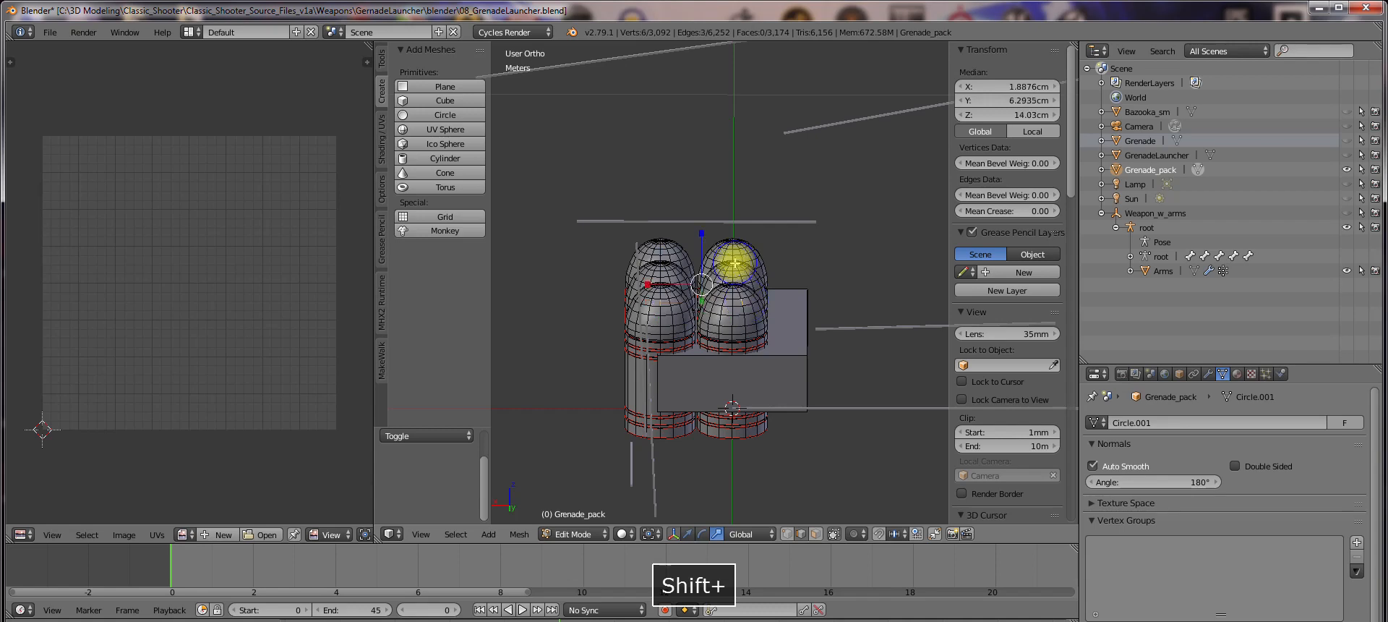
{"action": "right_click", "coordinate": [661, 275], "text": "shift"}
{"action": "right_click", "coordinate": [667, 249], "text": "shift"}
{"action": "right_click", "coordinate": [780, 236], "text": "shift"}
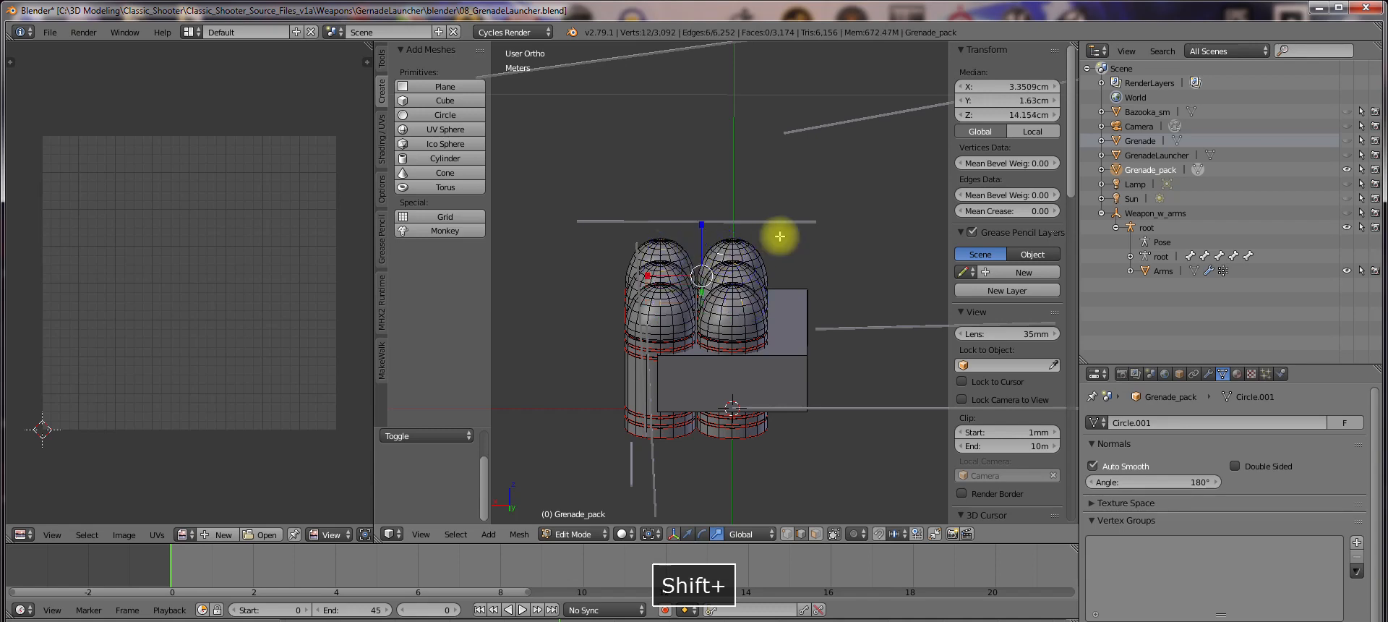
{"action": "key", "text": "ctrl+l"}
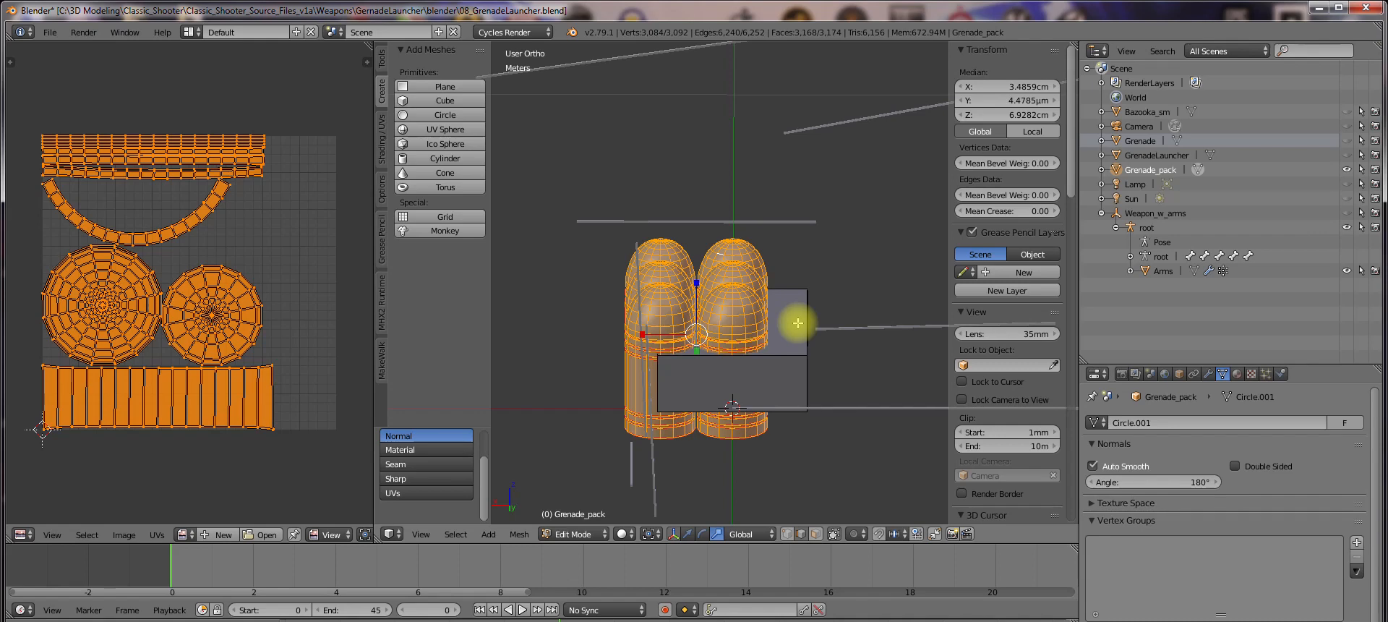
{"action": "key", "text": "shift+s"}
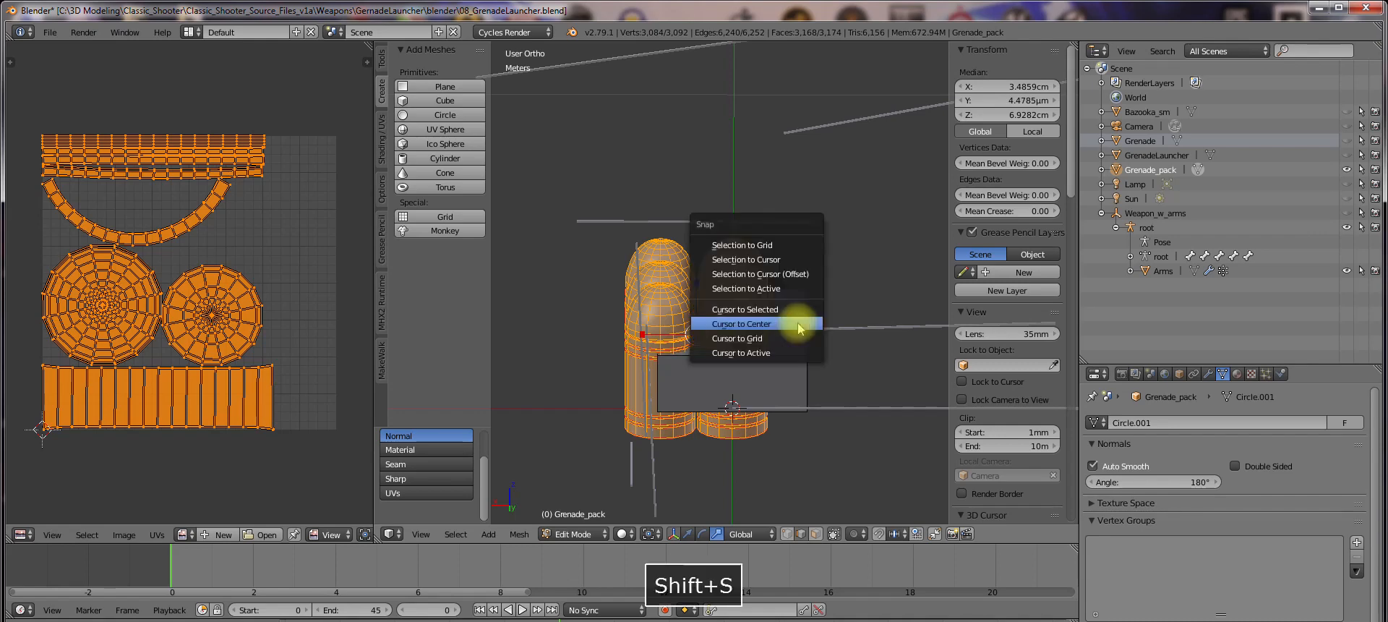
{"action": "left_click", "coordinate": [798, 274]}
{"action": "middle_click_drag", "start_coordinate": [771, 322], "coordinate": [843, 319]}
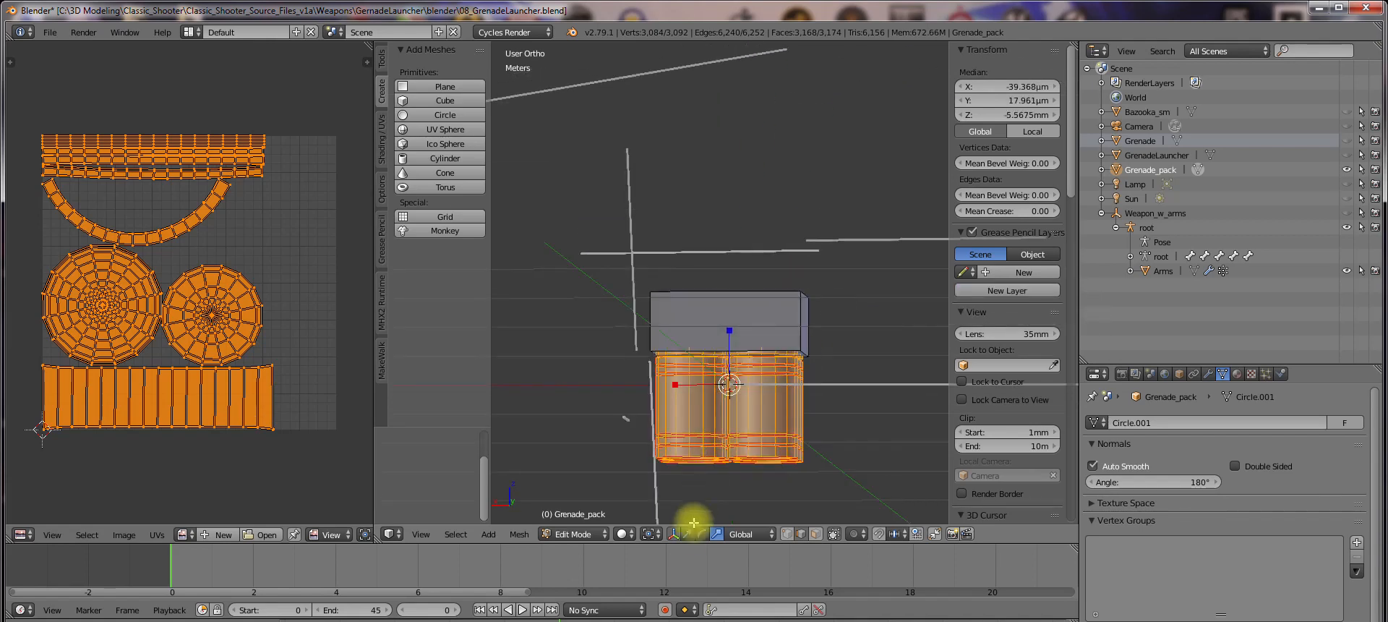
In front orthographic view, move the six grenades up 7.48 cm along Z so they pass through the band
{"action": "key", "text": "KP_1"}
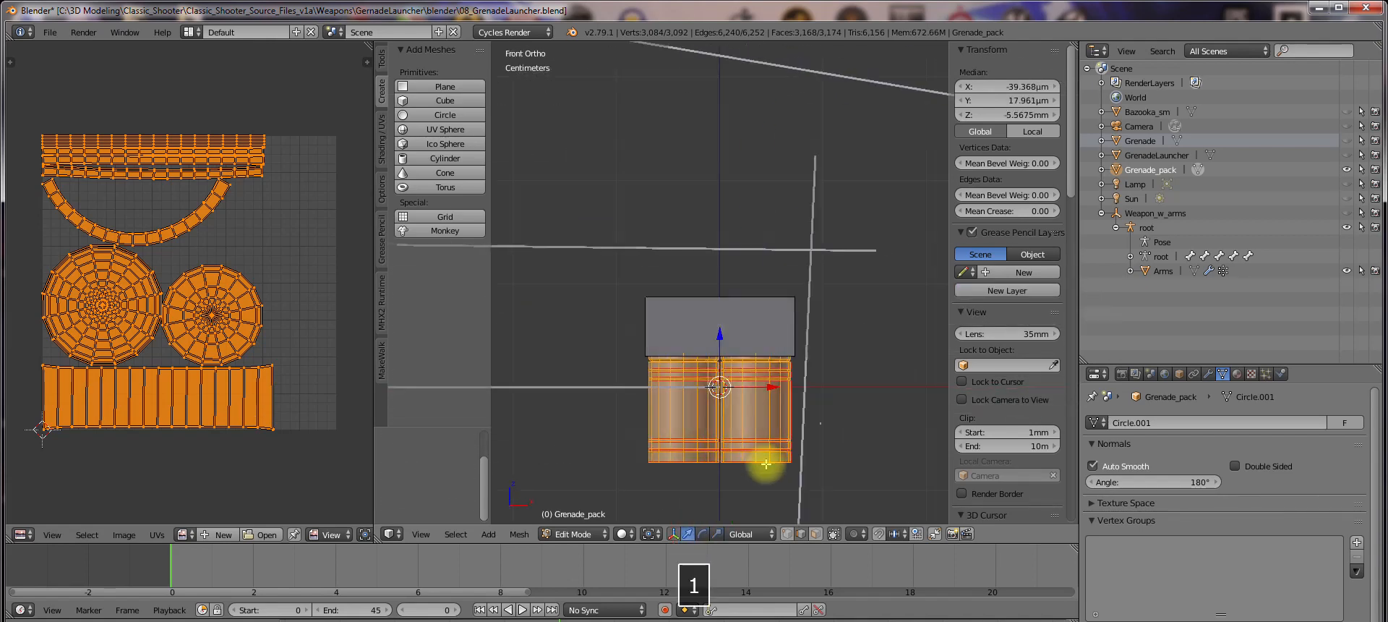
{"action": "key", "text": "KP_5"}
{"action": "key", "text": "KP_5"}
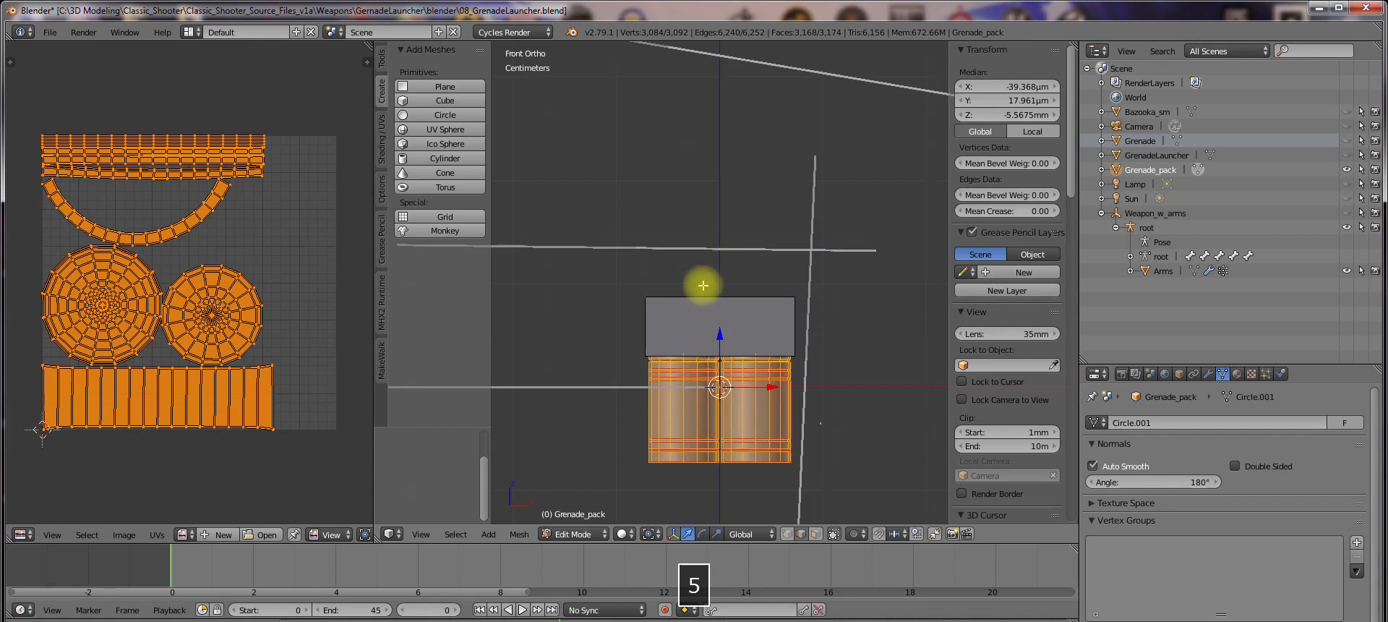
{"action": "key", "text": "g"}
{"action": "key", "text": "z"}
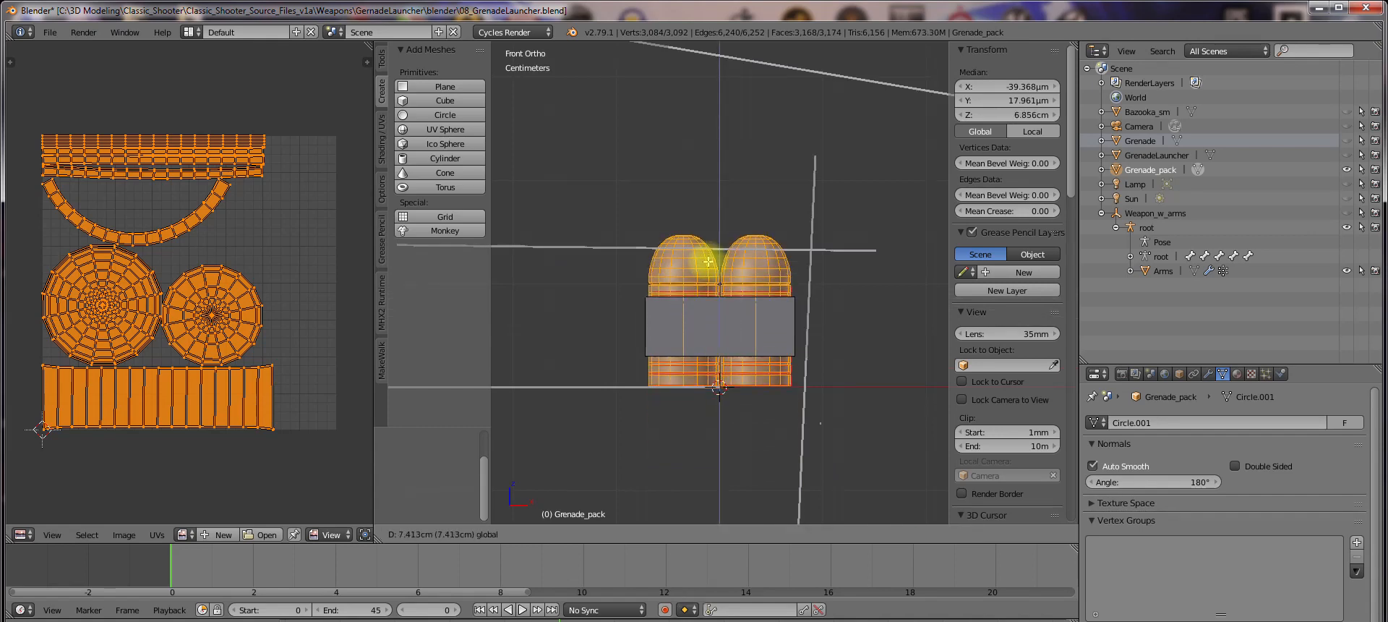
{"action": "left_click", "coordinate": [708, 261]}
Select the band's top and bottom faces in face select mode and delete them, leaving only its side walls
{"action": "middle_click_drag", "start_coordinate": [719, 366], "coordinate": [694, 378]}
{"action": "key", "text": "a"}
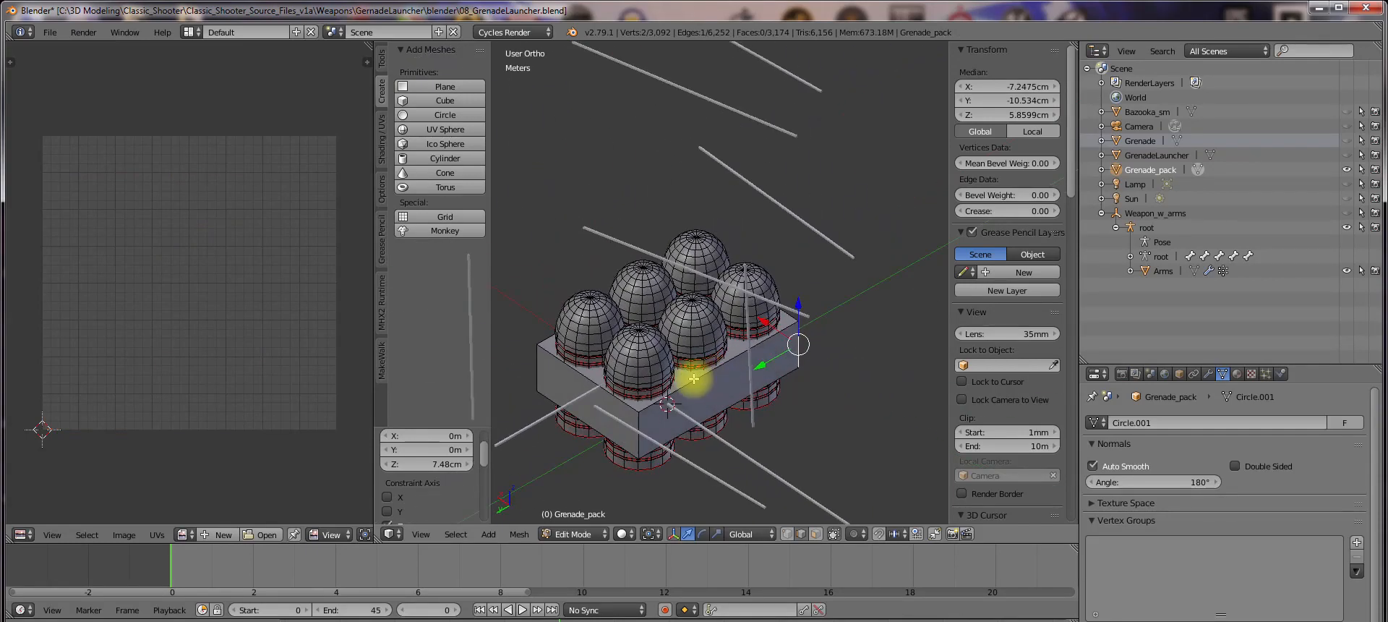
{"action": "left_click", "coordinate": [820, 538]}
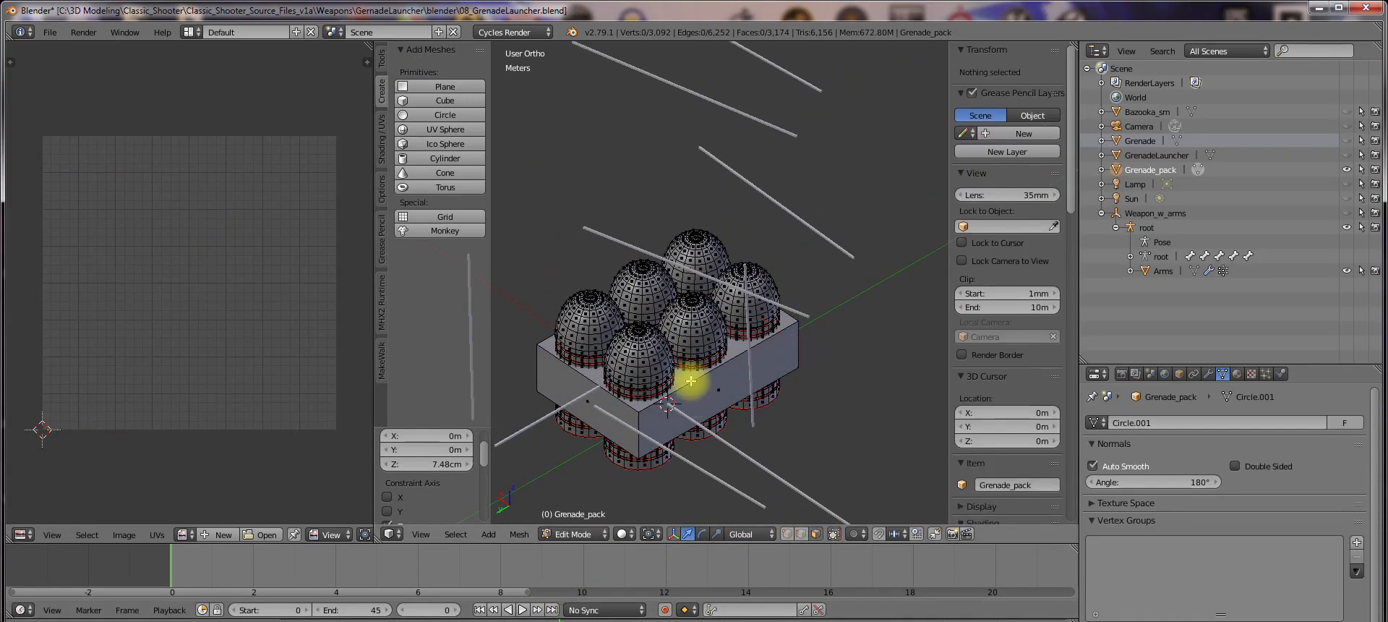
{"action": "right_click", "coordinate": [684, 374]}
{"action": "middle_click_drag", "start_coordinate": [685, 374], "coordinate": [754, 289]}
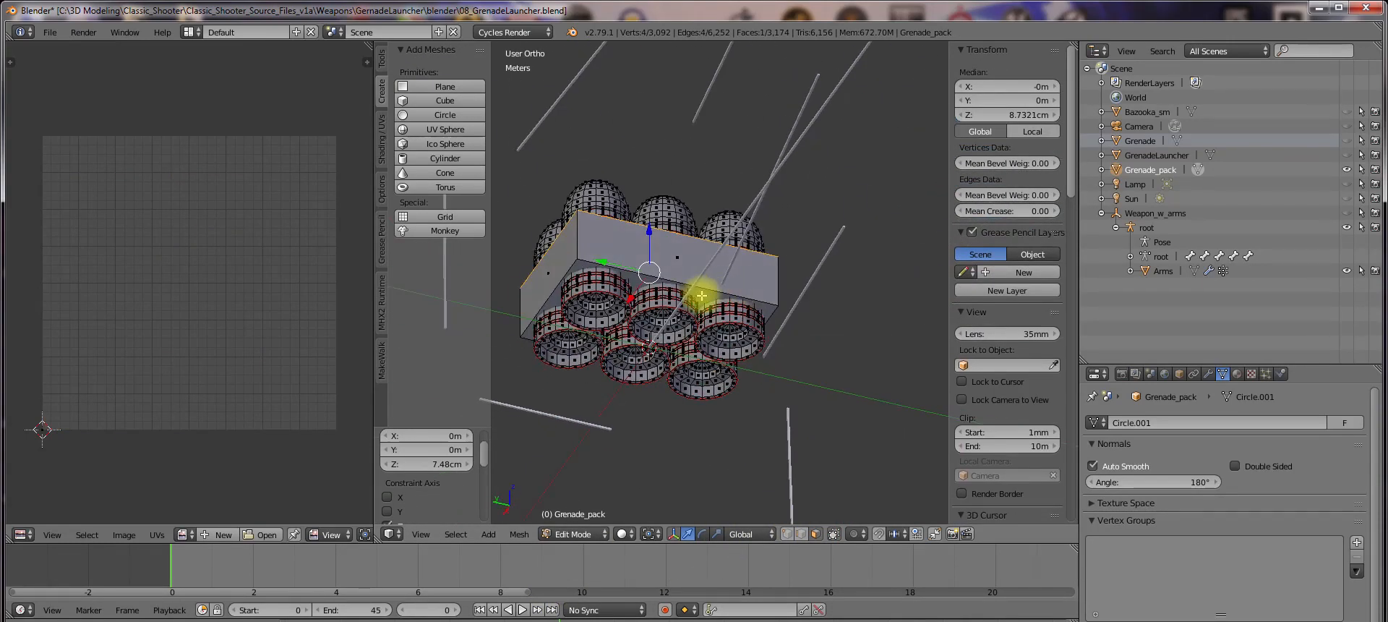
{"action": "right_click", "coordinate": [735, 313], "text": "shift"}
{"action": "key", "text": "Delete"}
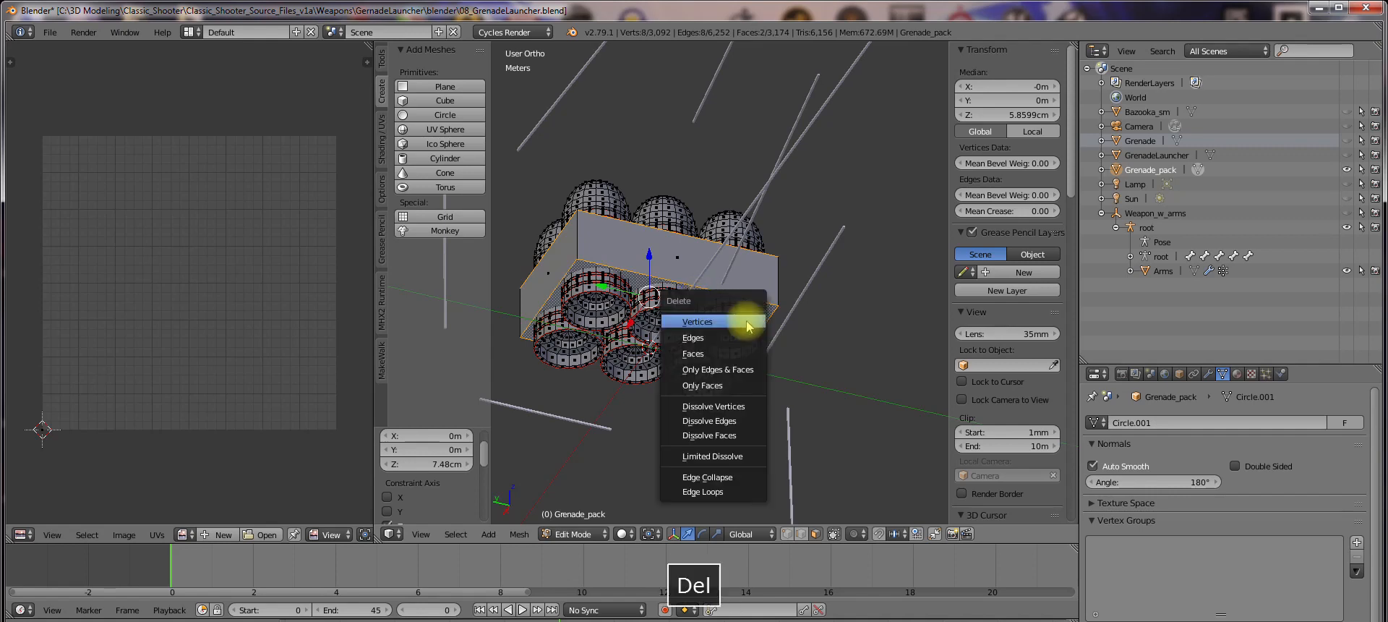
{"action": "left_click", "coordinate": [745, 354]}
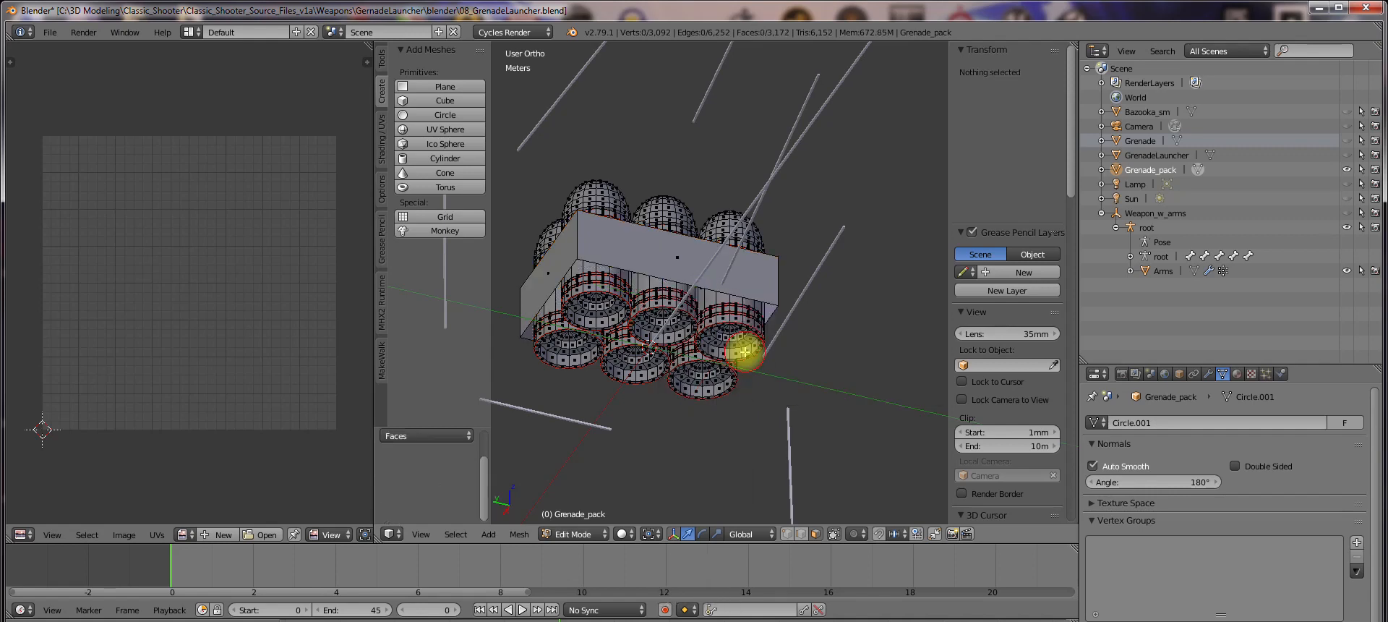
{"action": "middle_click_drag", "start_coordinate": [644, 288], "coordinate": [678, 491]}
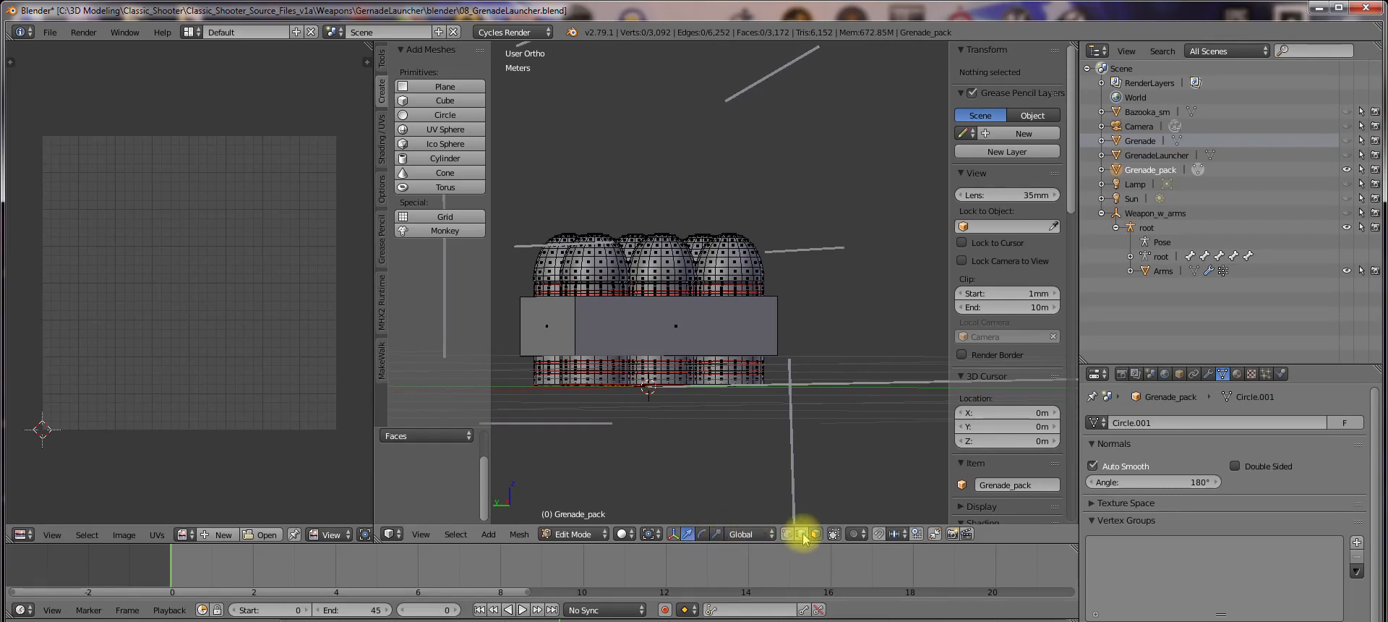
Hide the arm rig's root armature and the Arms mesh, leaving the grenade pack unobstructed
{"action": "middle_click_drag", "start_coordinate": [670, 405], "coordinate": [783, 177]}
{"action": "scroll", "coordinate": [897, 258], "scroll_direction": "down", "scroll_amount": 2}
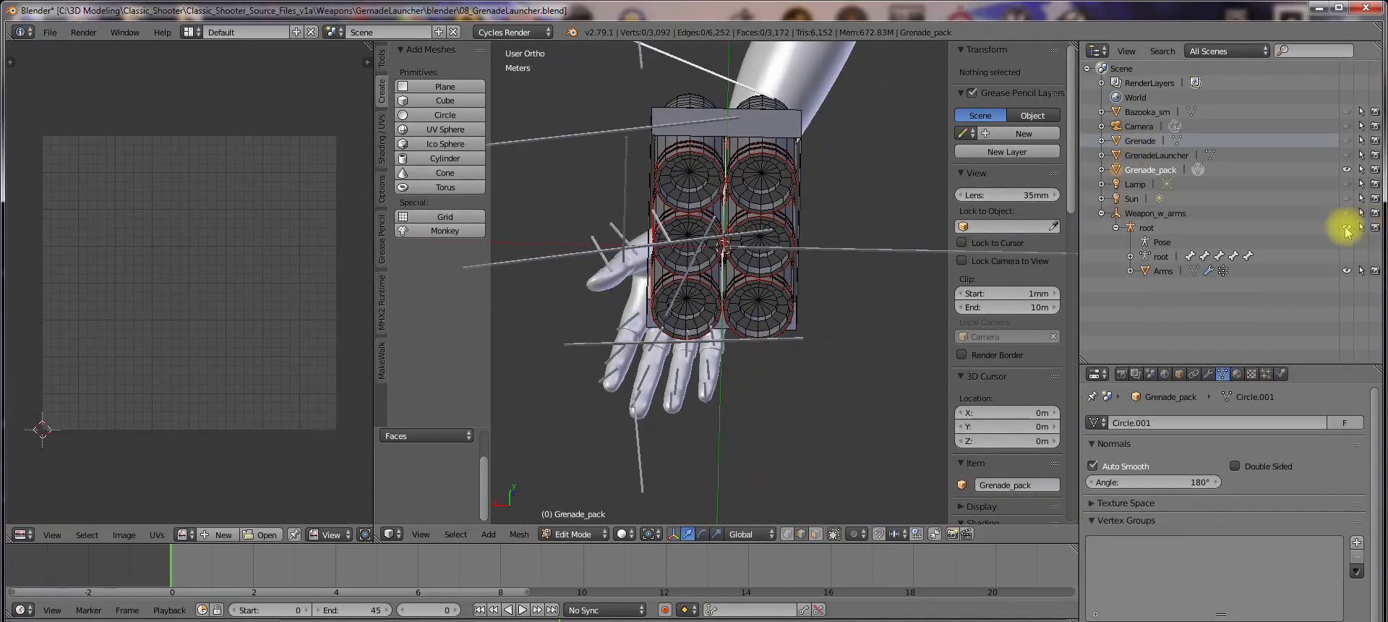
{"action": "left_click", "coordinate": [1347, 230]}
{"action": "middle_click_drag", "start_coordinate": [791, 253], "coordinate": [783, 458]}
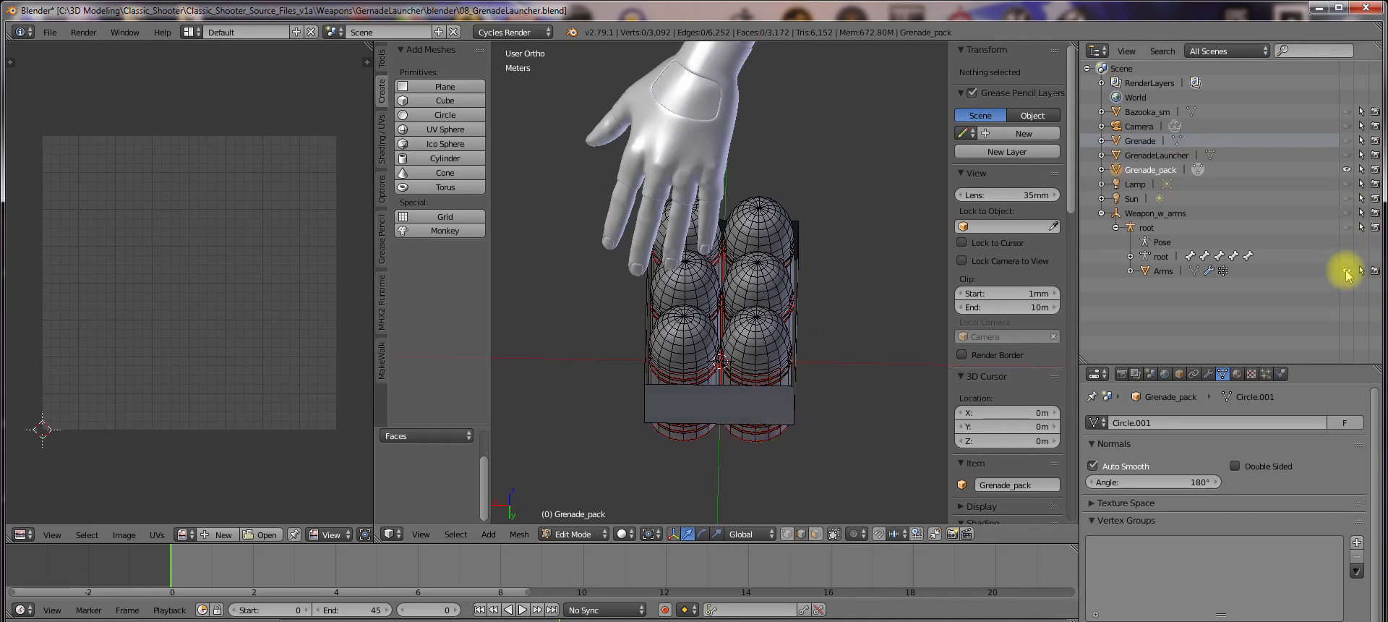
{"action": "left_click", "coordinate": [1347, 271]}
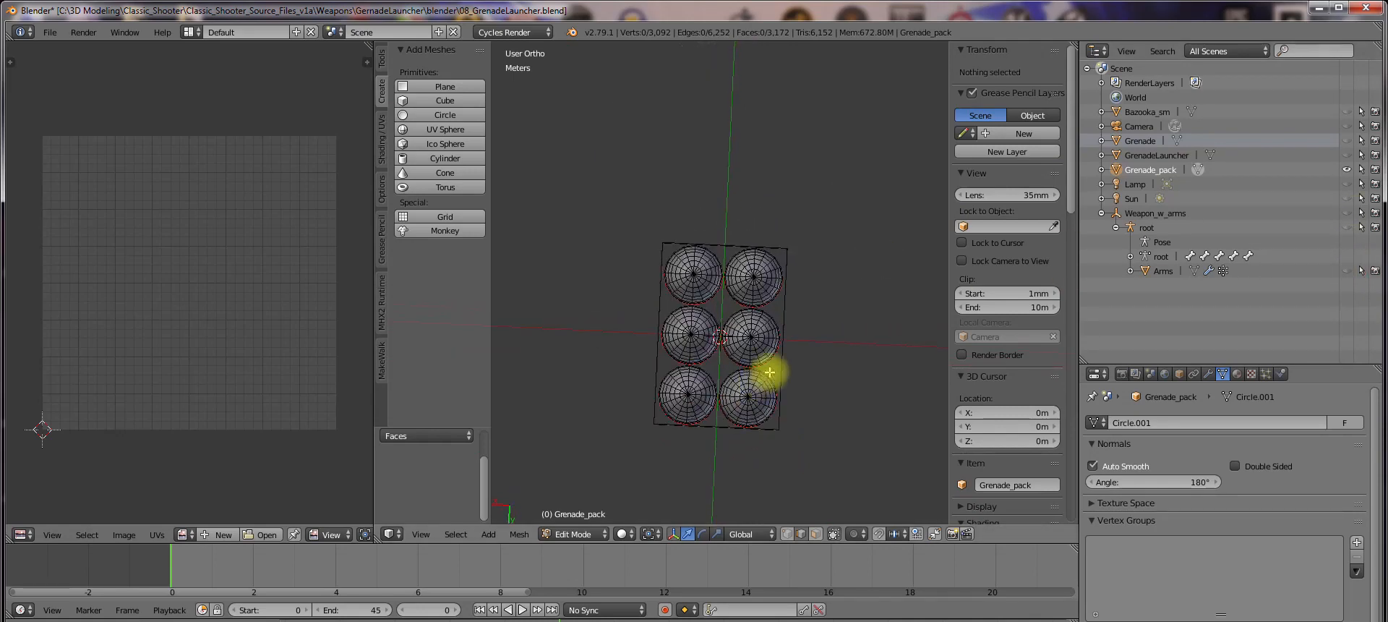
Select the four vertical corner edges of the band around the grenades
{"action": "middle_click_drag", "start_coordinate": [794, 334], "coordinate": [753, 264], "text": "shift"}
{"action": "scroll", "coordinate": [750, 272], "scroll_direction": "up", "scroll_amount": 3}
{"action": "middle_click_drag", "start_coordinate": [753, 194], "coordinate": [752, 210]}
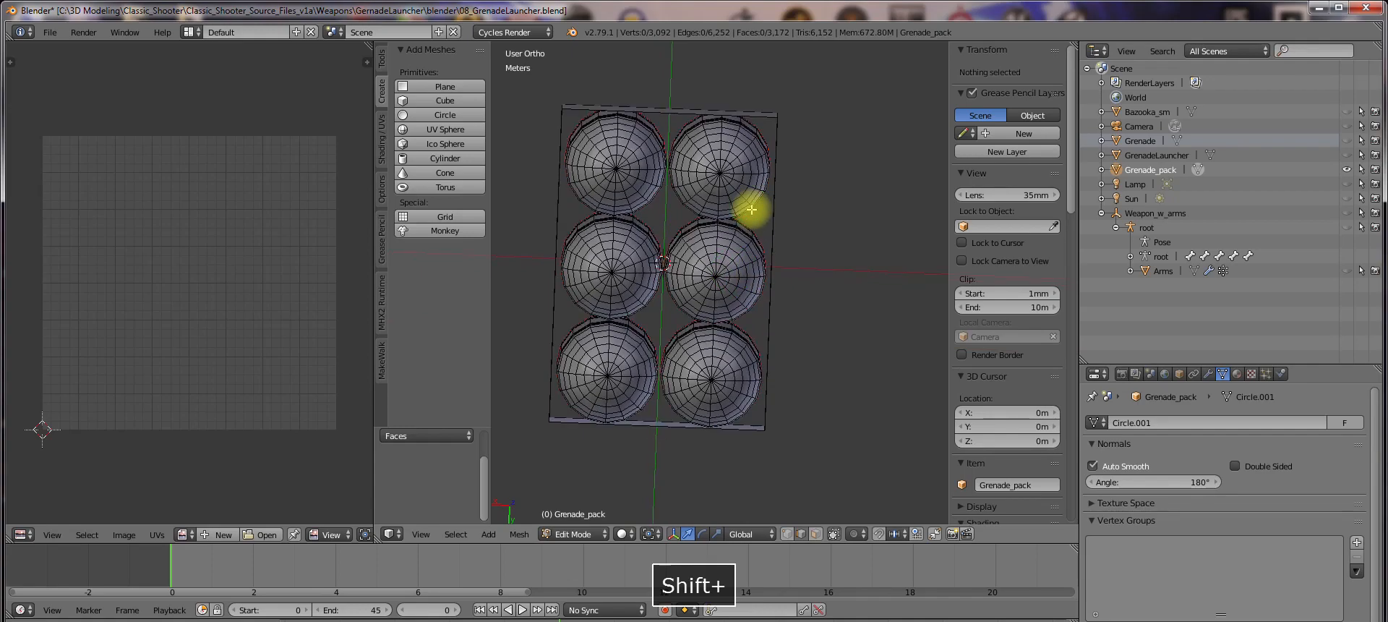
{"action": "key", "text": "KP_1"}
{"action": "key", "text": "KP_8"}
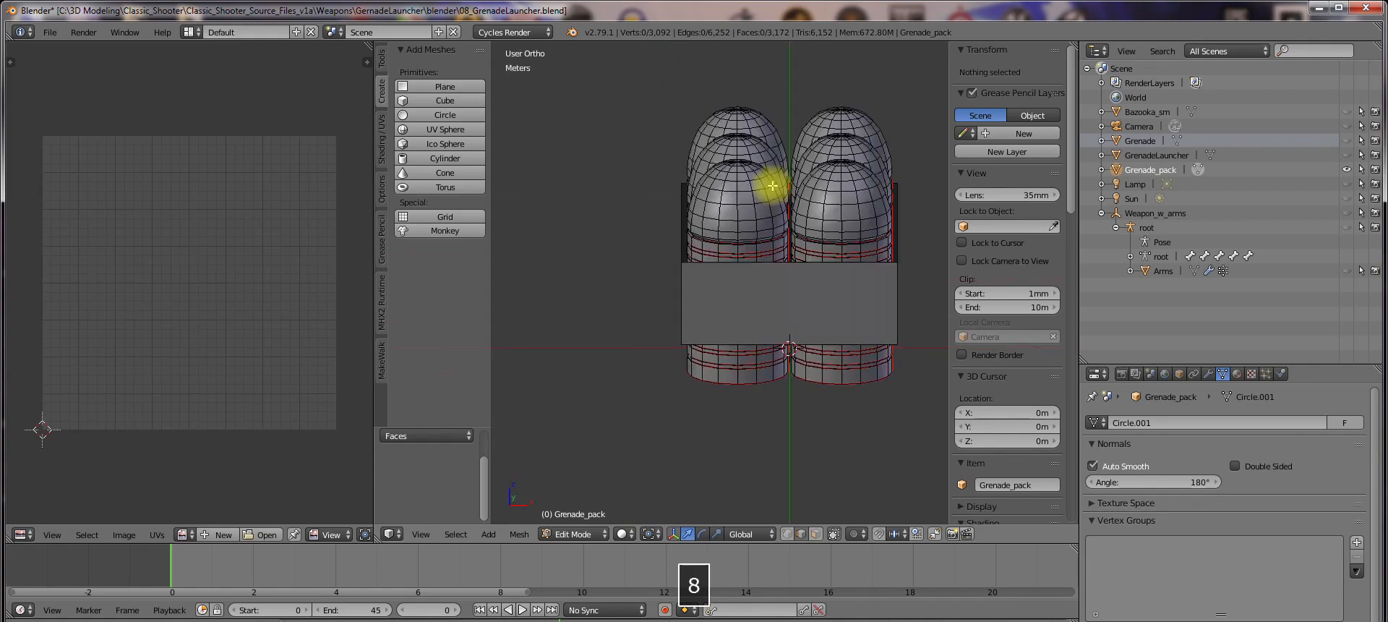
{"action": "key", "text": "KP_8"}
{"action": "key", "text": "KP_7"}
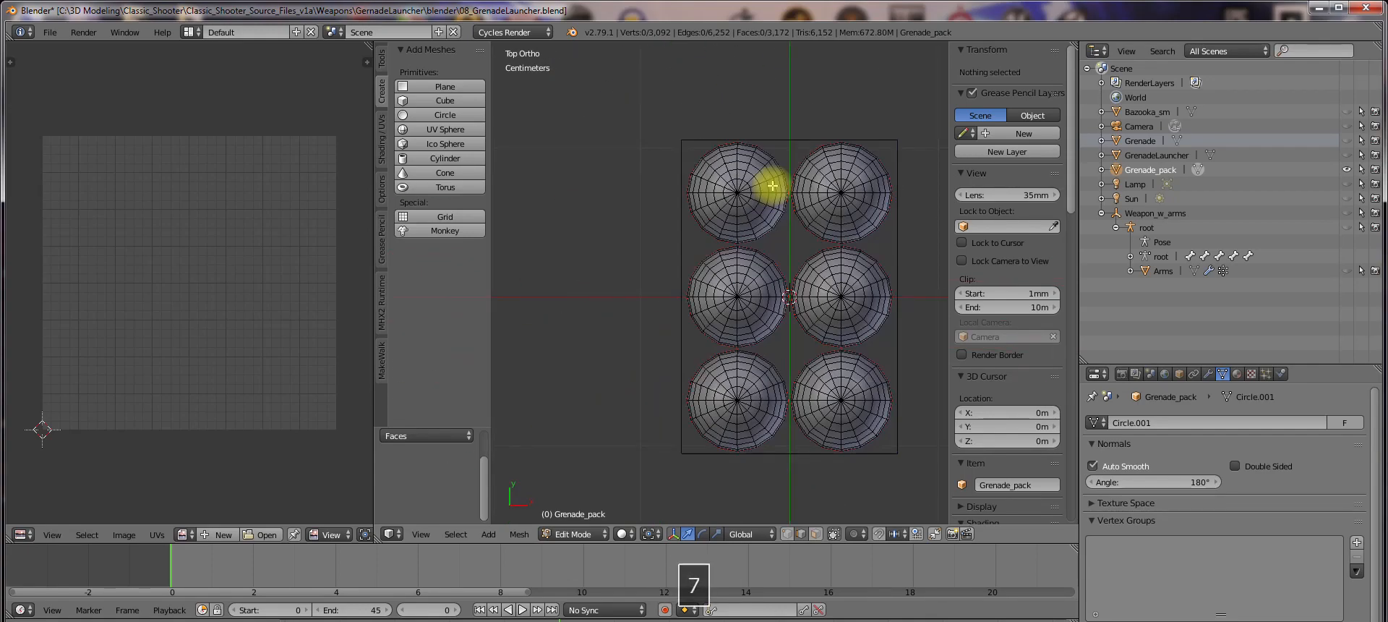
{"action": "middle_click_drag", "start_coordinate": [772, 186], "coordinate": [644, 192], "text": "shift"}
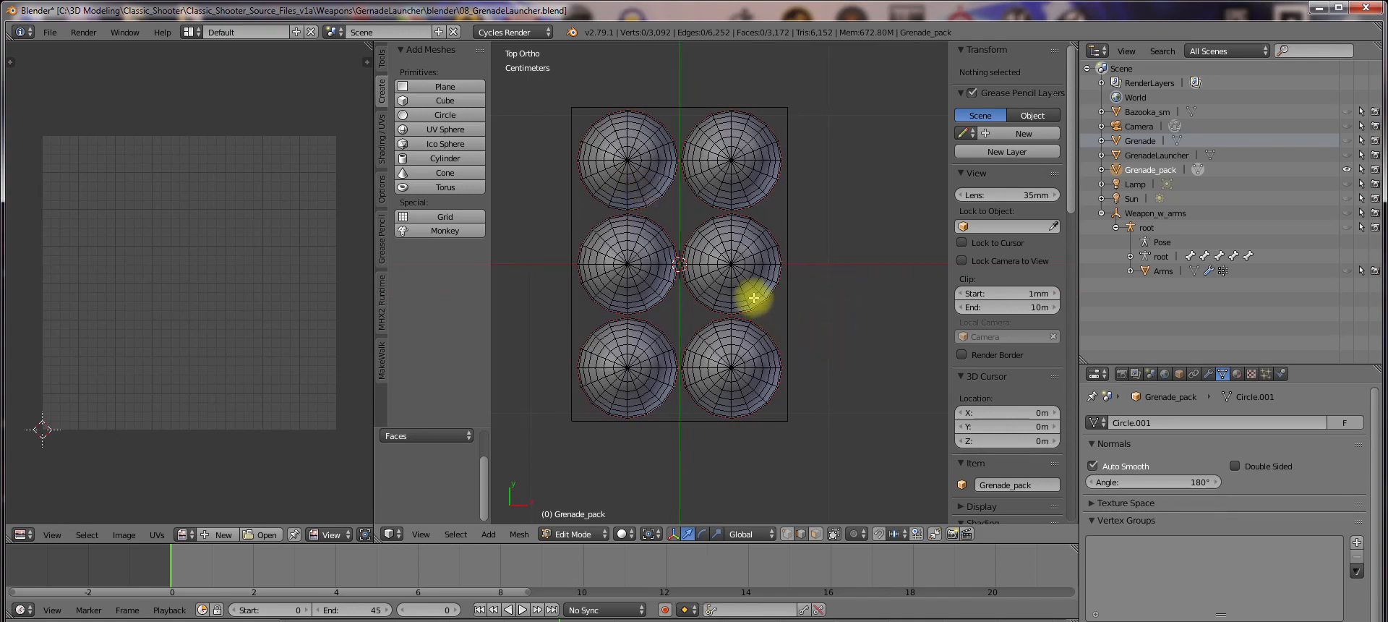
{"action": "middle_click_drag", "start_coordinate": [816, 364], "coordinate": [787, 354]}
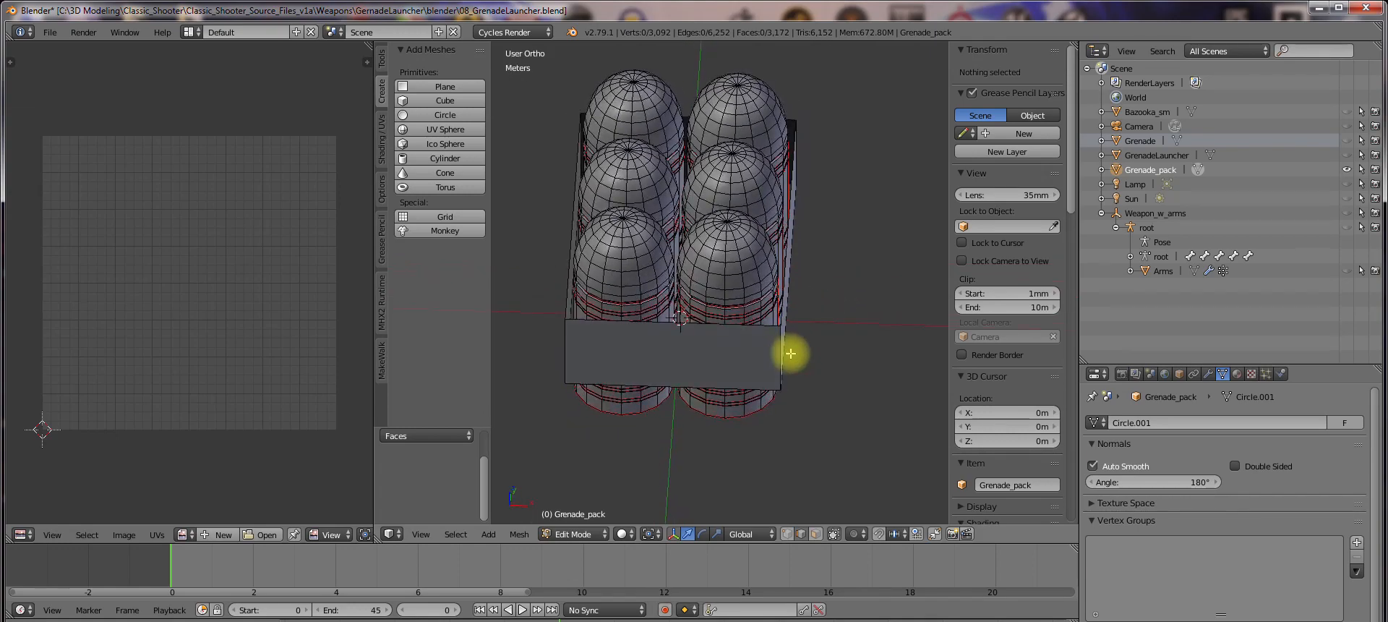
{"action": "right_click", "coordinate": [779, 351]}
{"action": "right_click", "coordinate": [577, 350], "text": "shift"}
{"action": "middle_click_drag", "start_coordinate": [577, 349], "coordinate": [777, 326]}
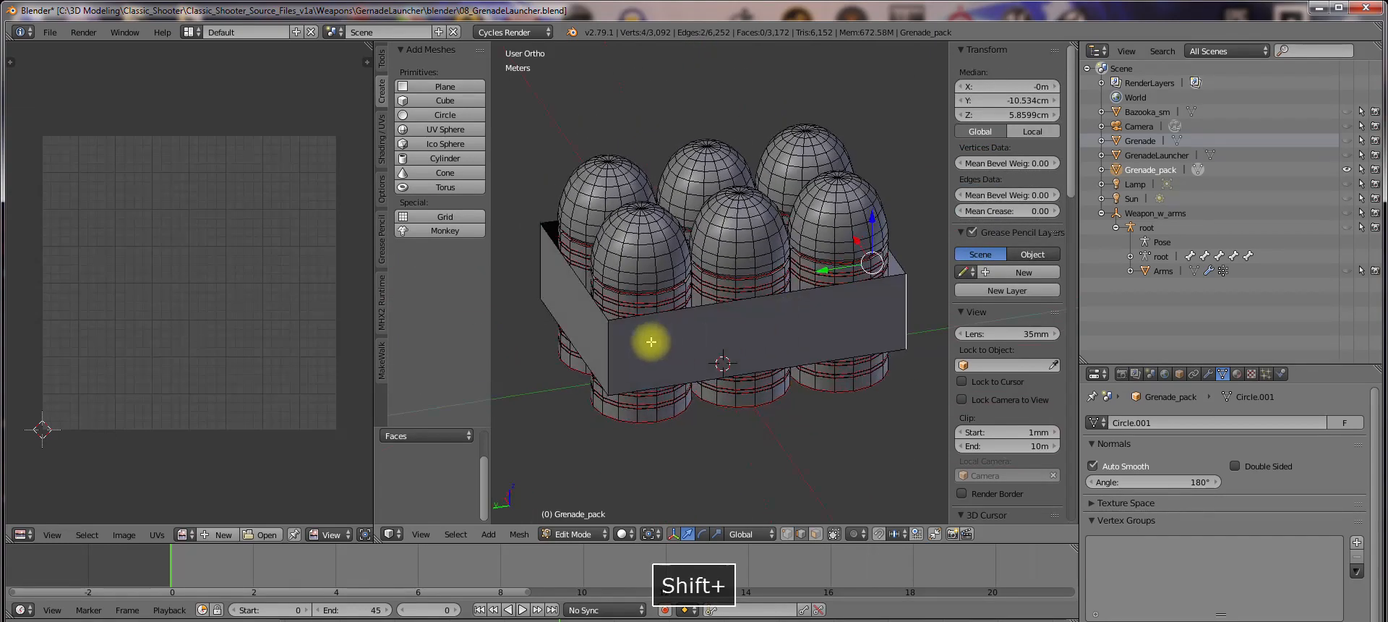
{"action": "right_click", "coordinate": [625, 344], "text": "shift"}
{"action": "middle_click_drag", "start_coordinate": [625, 344], "coordinate": [754, 350]}
{"action": "middle_click_drag", "start_coordinate": [673, 330], "coordinate": [812, 335]}
Try to bevel the band's four vertical corner edges in the angled view
{"action": "key", "text": "w"}
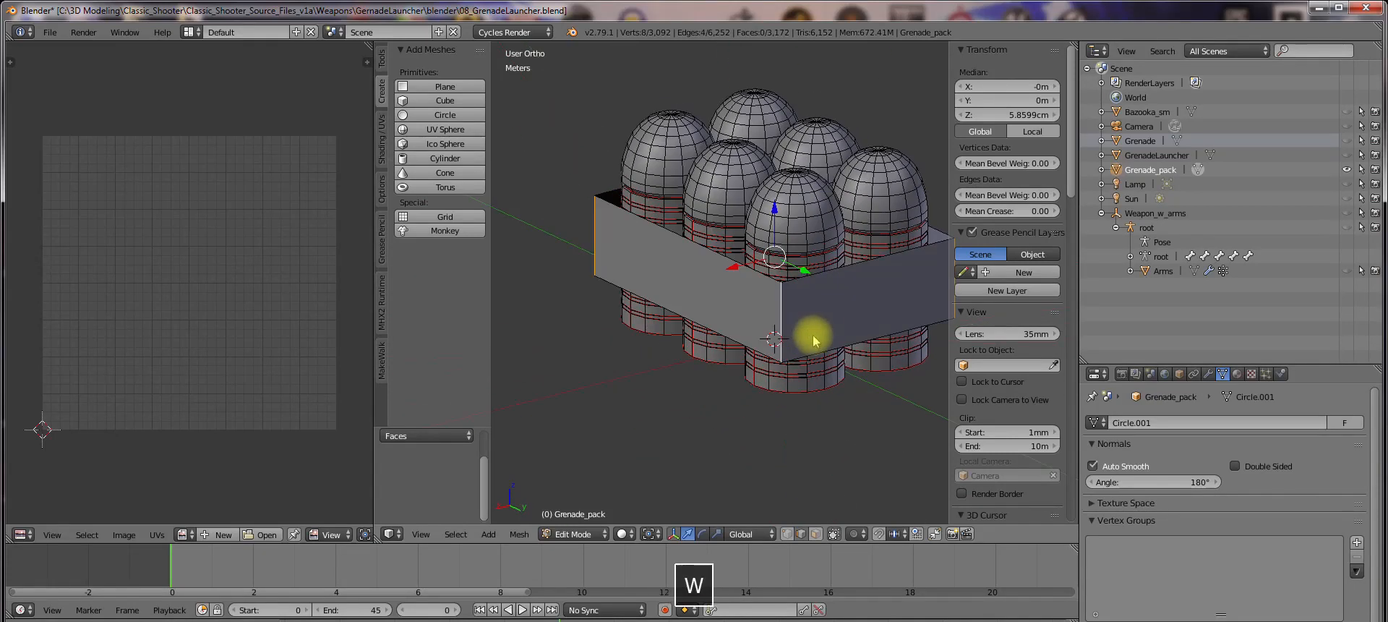
{"action": "left_click", "coordinate": [812, 337]}
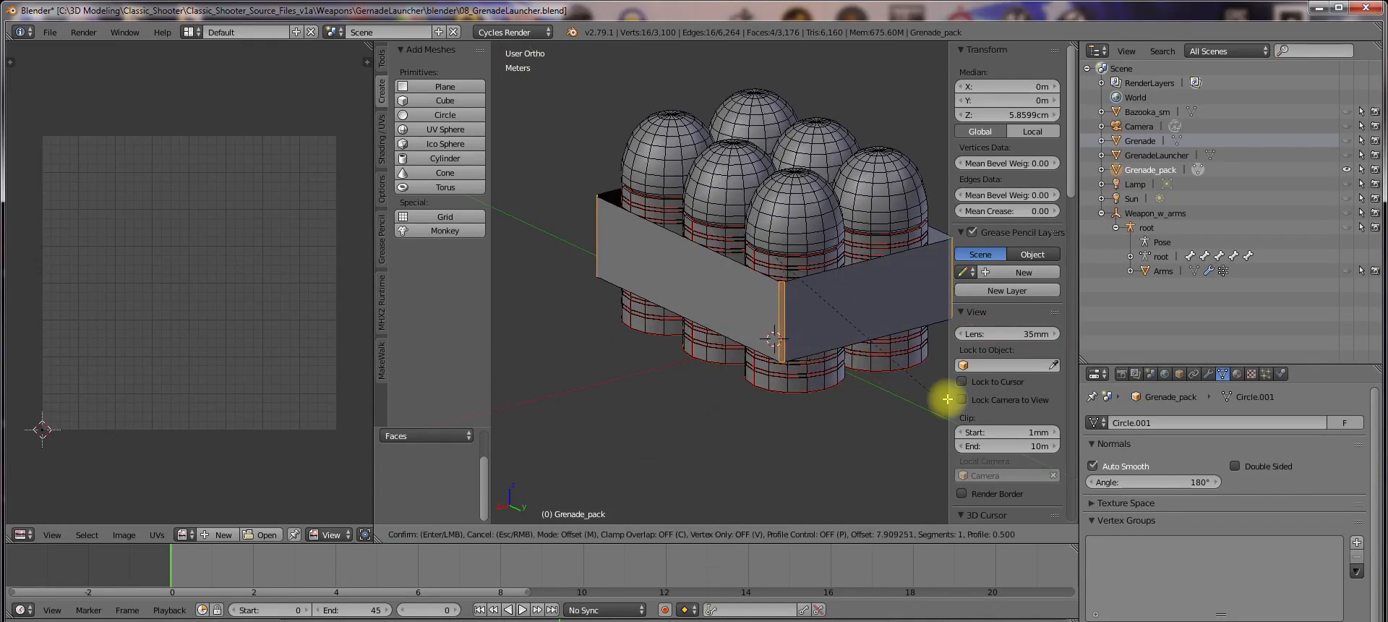
{"action": "left_click", "coordinate": [514, 476]}
{"action": "middle_click_drag", "start_coordinate": [648, 402], "coordinate": [679, 421]}
{"action": "middle_click_drag", "start_coordinate": [862, 331], "coordinate": [836, 394]}
{"action": "key", "text": "ctrl+z"}
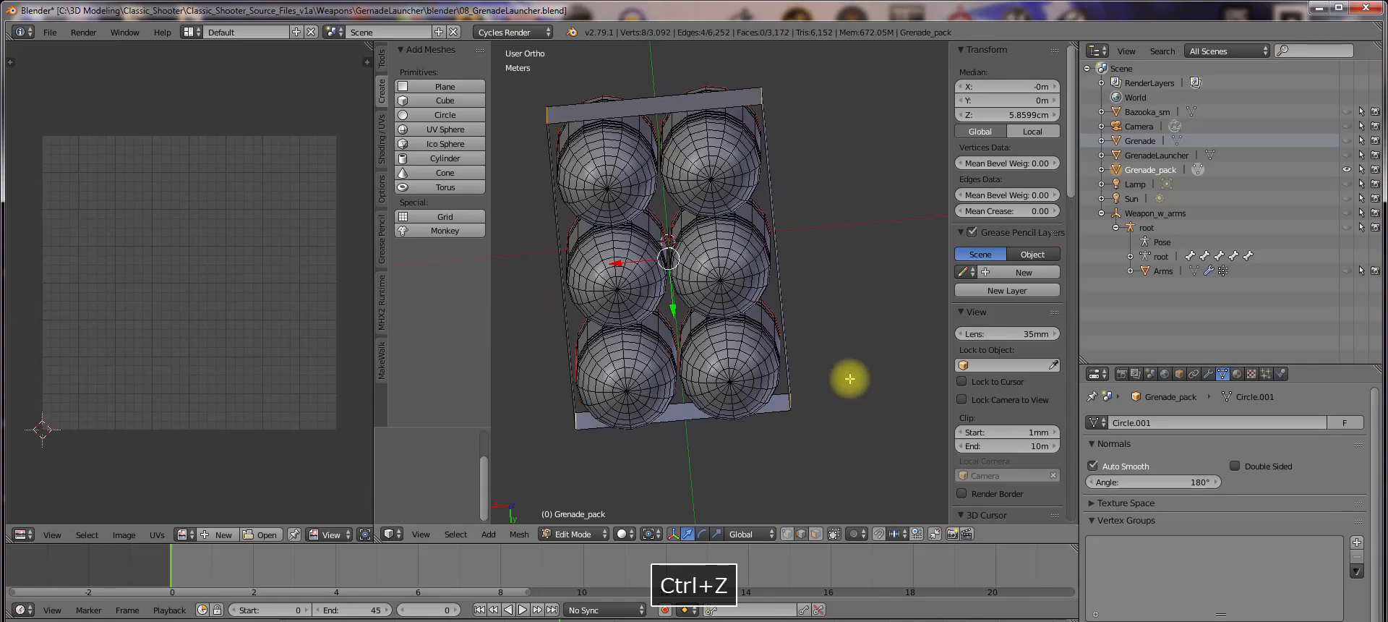
In top orthographic view, bevel the band's four vertical corner edges with an offset amount of 70.453 and one segment
{"action": "key", "text": "9"}
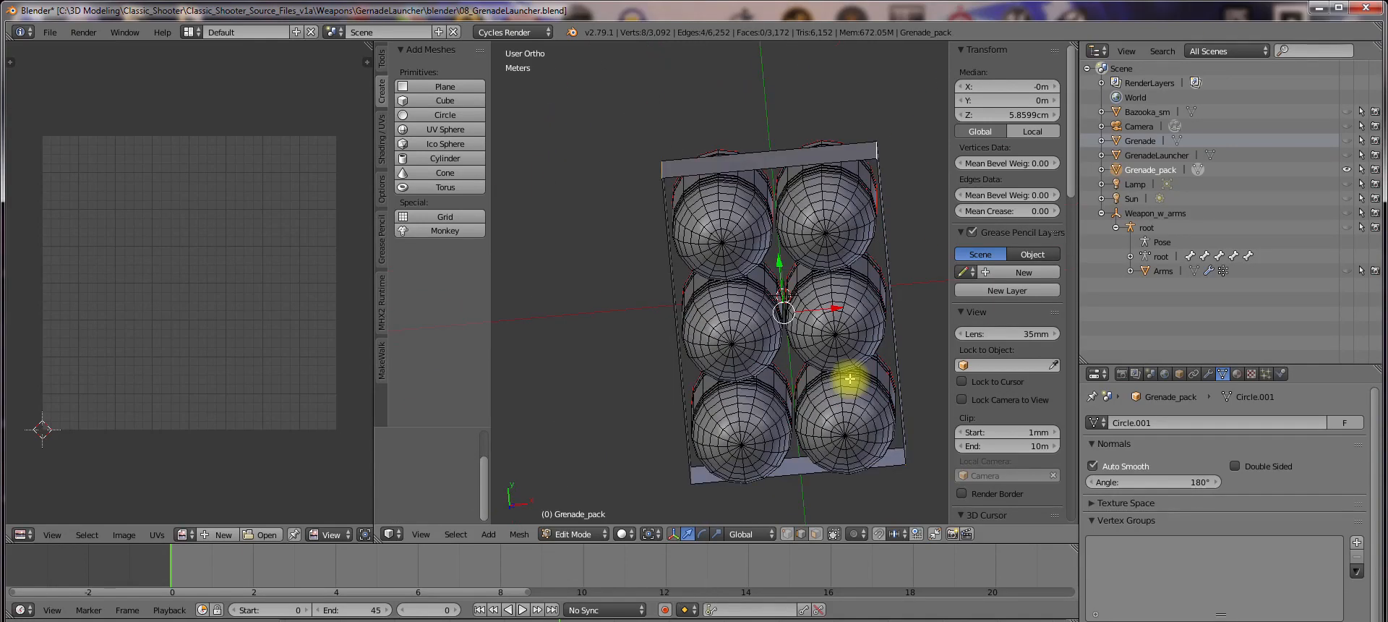
{"action": "key", "text": "3"}
{"action": "key", "text": "9"}
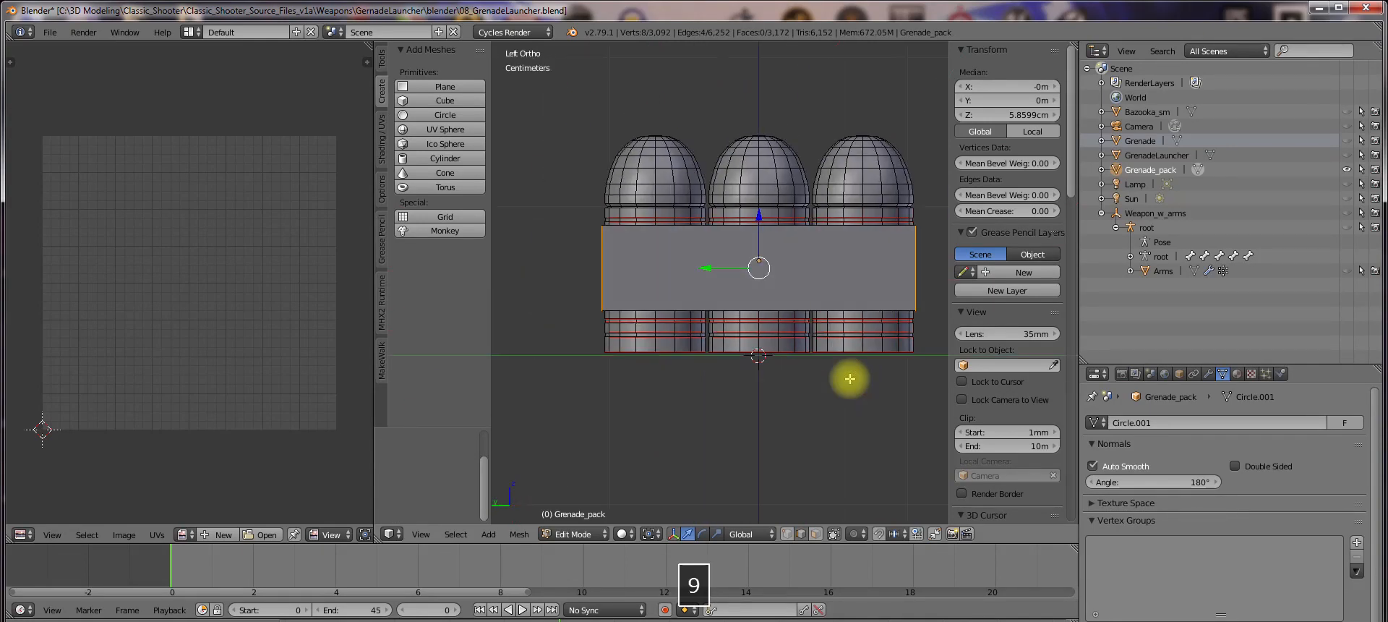
{"action": "key", "text": "7"}
{"action": "middle_click_drag", "start_coordinate": [831, 316], "coordinate": [730, 278], "text": "shift"}
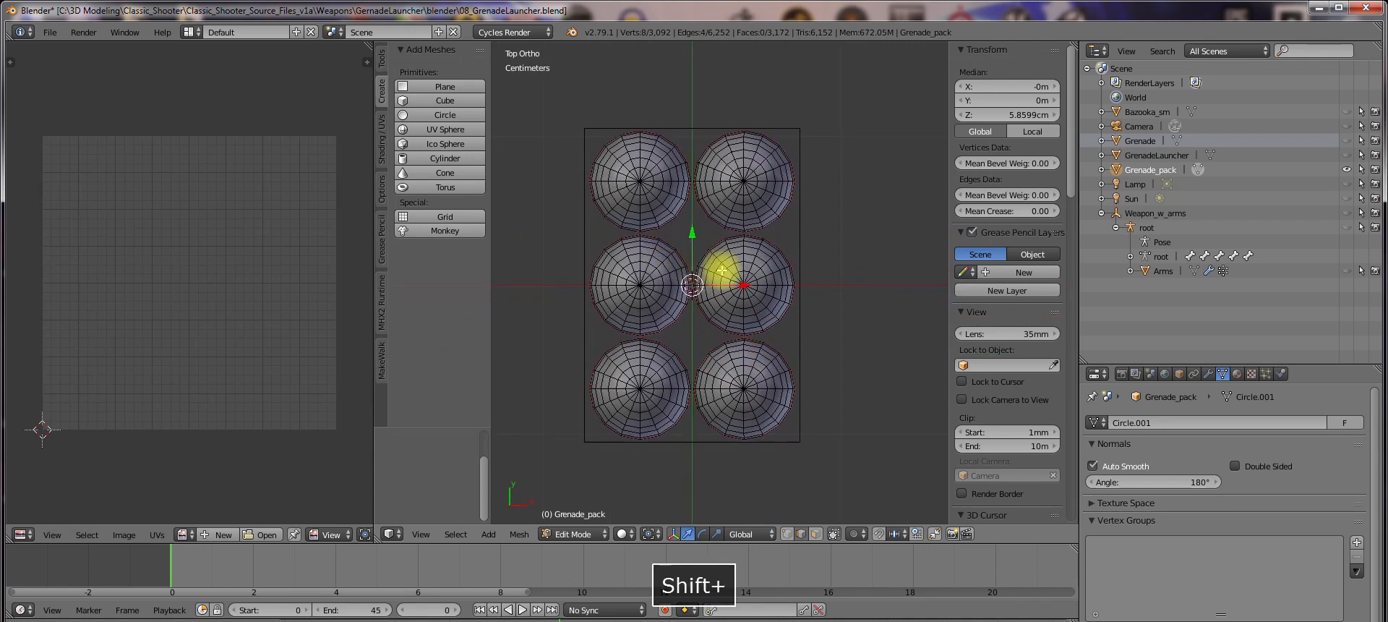
{"action": "key", "text": "w"}
{"action": "left_click", "coordinate": [897, 284]}
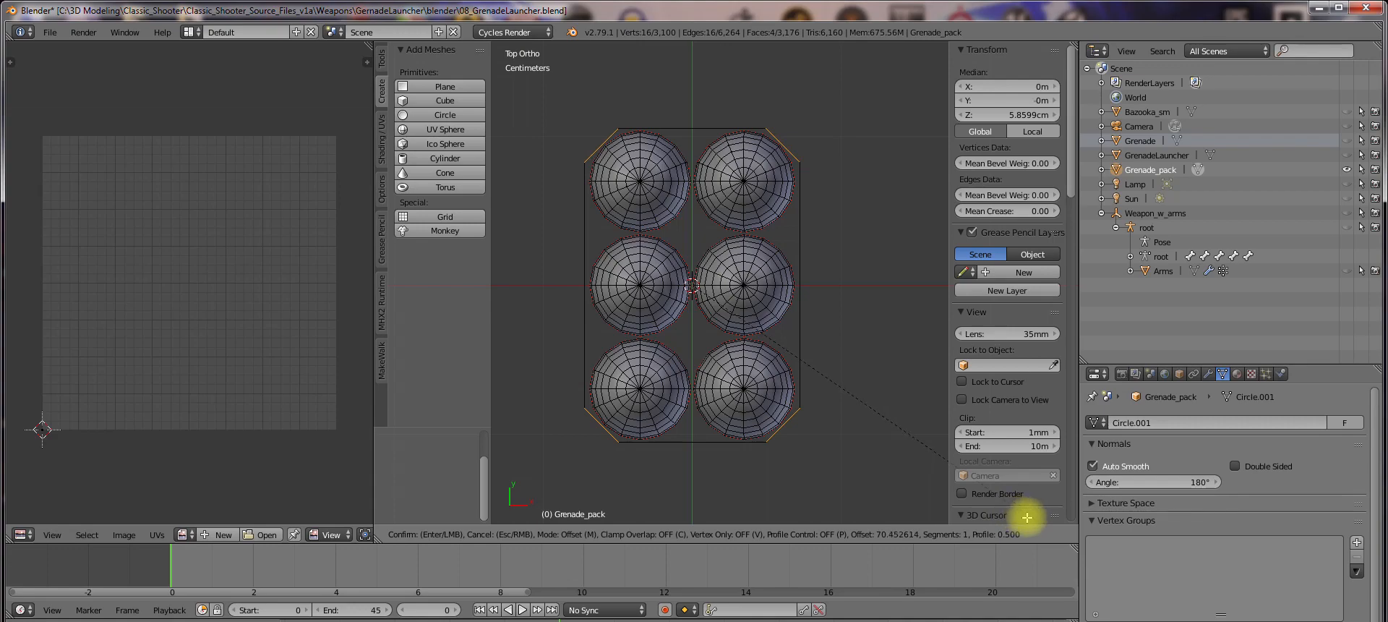
{"action": "left_click", "coordinate": [1027, 517]}
Select the eight vertical edges bordering the band's four chamfered corner faces
{"action": "middle_click_drag", "start_coordinate": [811, 281], "coordinate": [825, 142]}
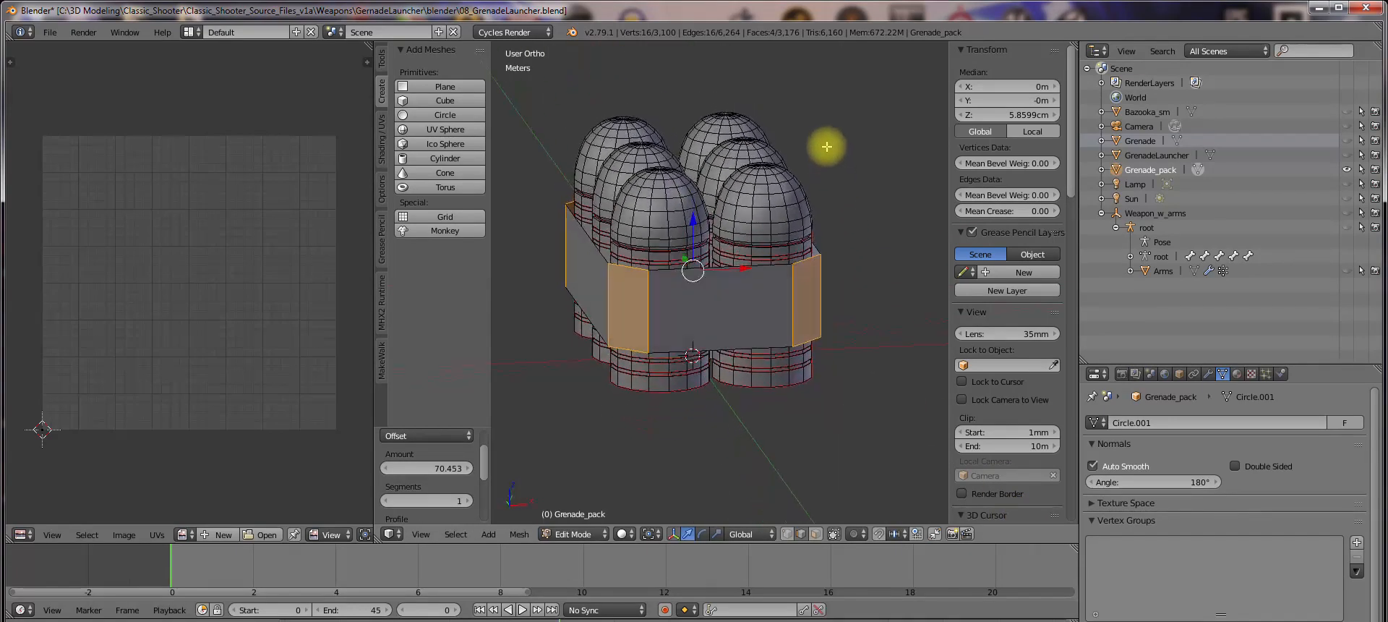
{"action": "right_click", "coordinate": [794, 305]}
{"action": "right_click", "coordinate": [610, 304], "text": "shift"}
{"action": "middle_click_drag", "start_coordinate": [609, 304], "coordinate": [793, 311]}
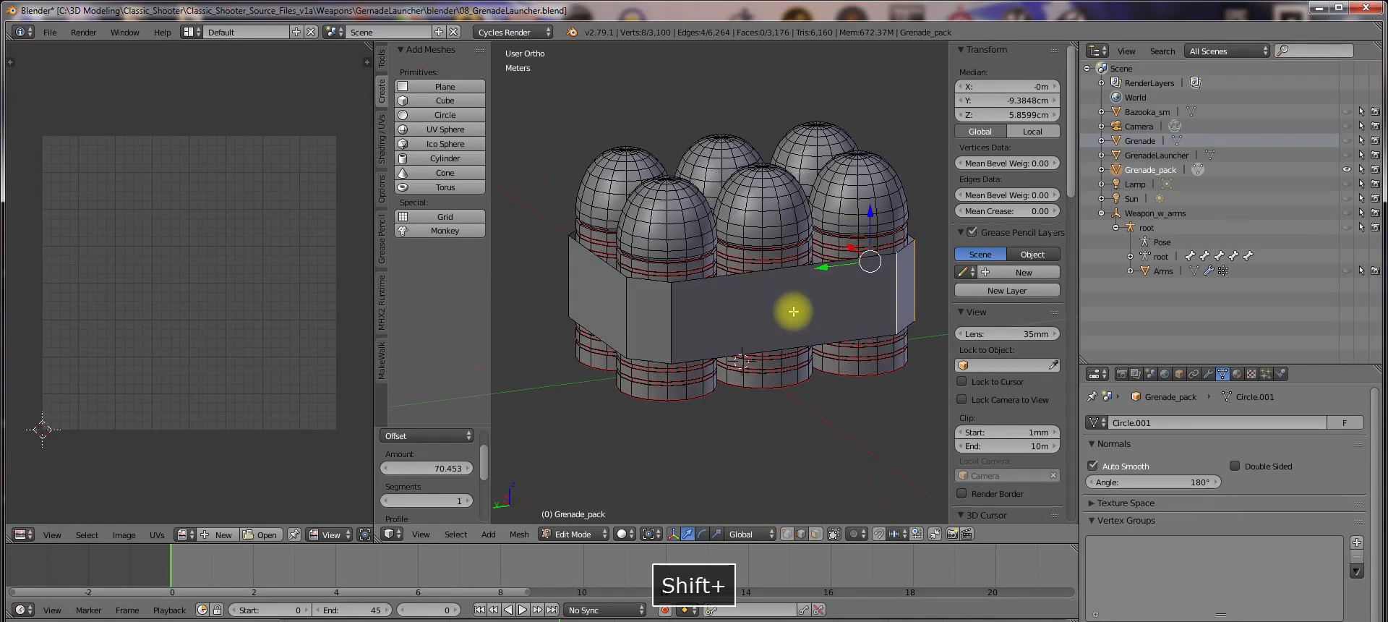
{"action": "right_click", "coordinate": [670, 306], "text": "shift"}
{"action": "middle_click_drag", "start_coordinate": [669, 307], "coordinate": [753, 322]}
{"action": "right_click", "coordinate": [697, 327], "text": "shift"}
Try to move the selected band edges down along Z below the grenades
{"action": "key", "text": "g"}
{"action": "key", "text": "z"}
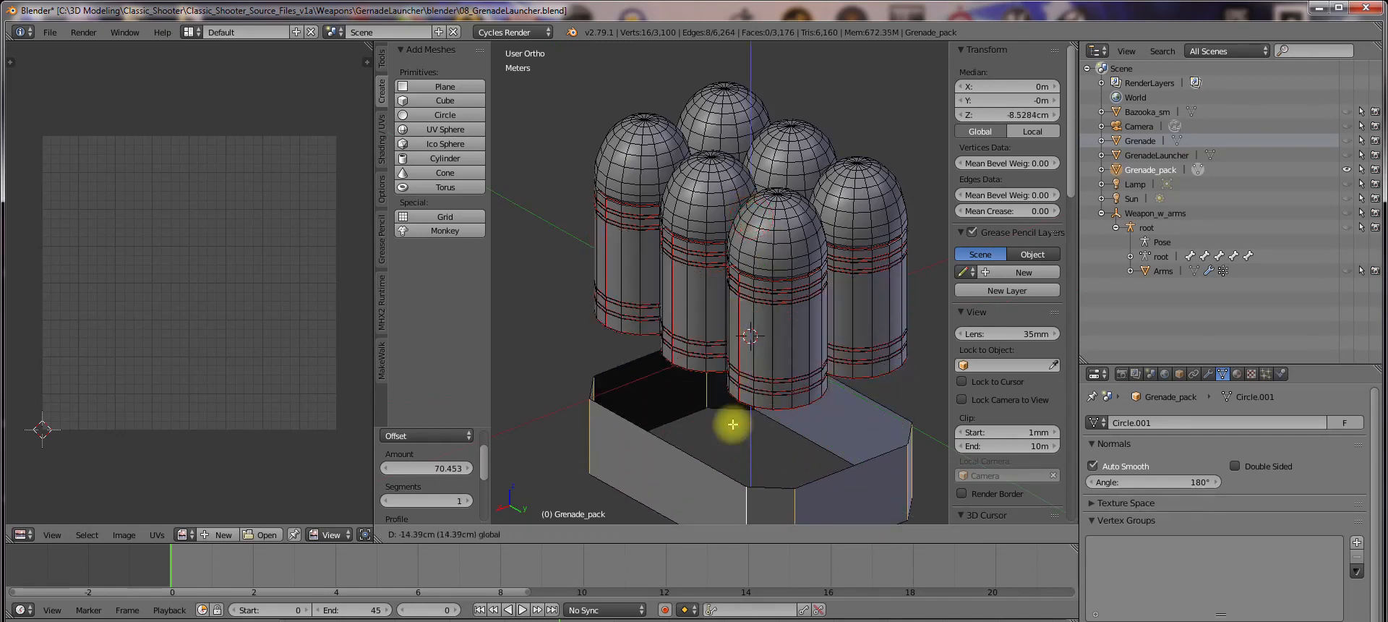
{"action": "left_click", "coordinate": [775, 323]}
{"action": "key", "text": "ctrl+z"}
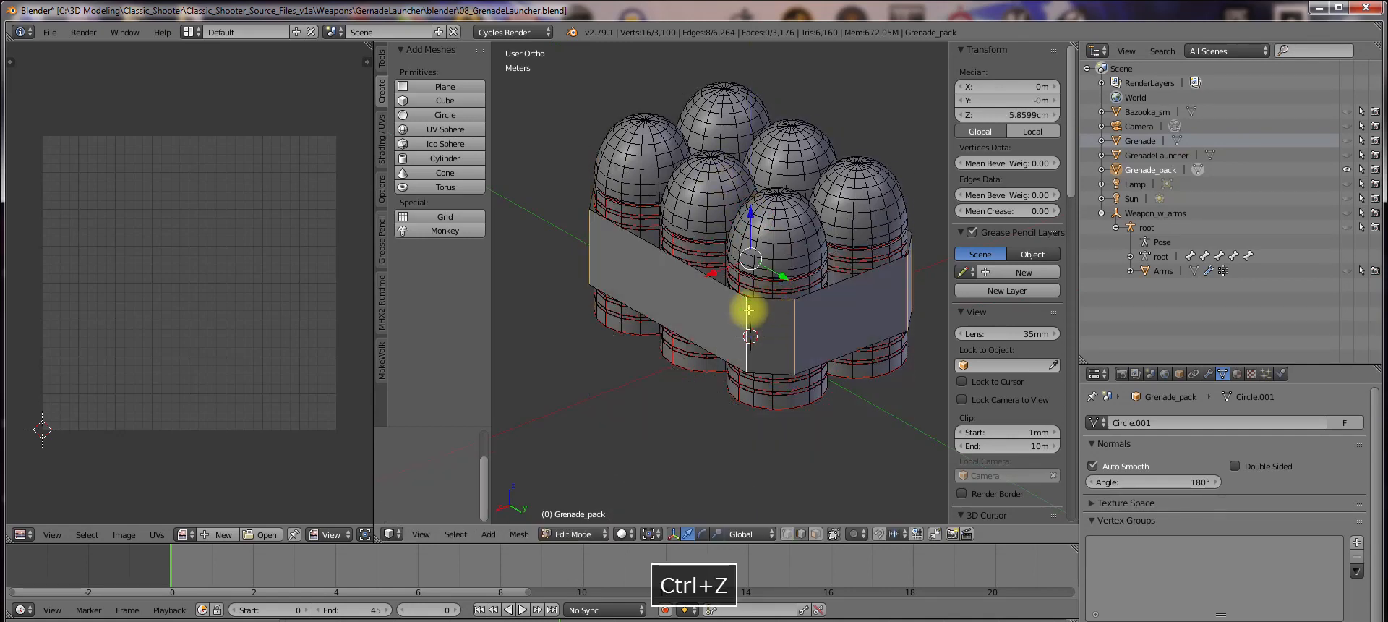
{"action": "key", "text": "w"}
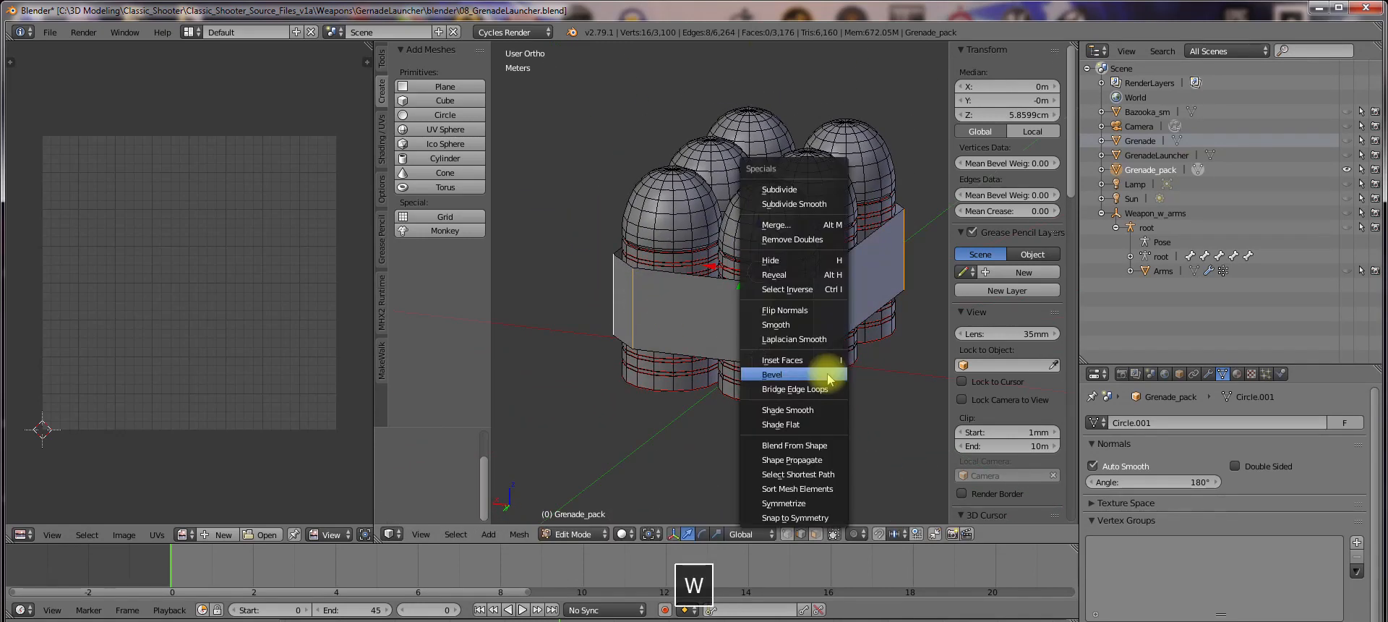
{"action": "left_click", "coordinate": [828, 367]}
{"action": "key", "text": "Escape"}
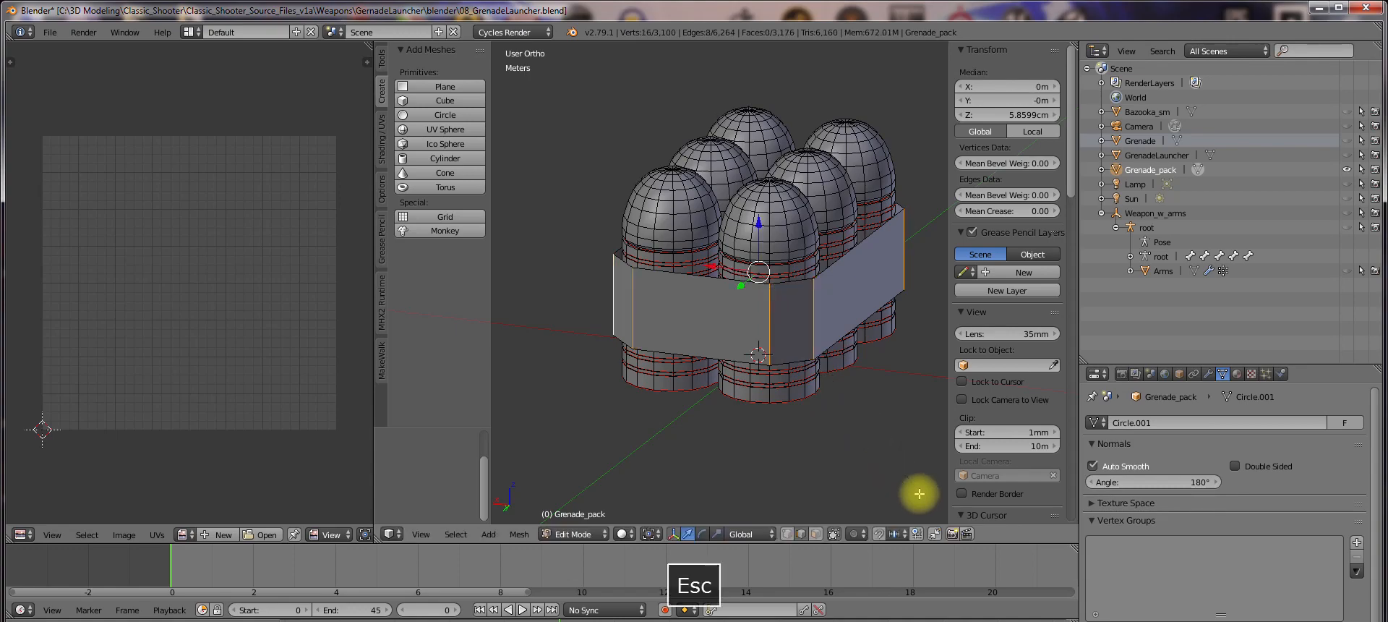
In top orthographic view, bevel the eight selected band edges with an offset amount of 19.378 and one segment
{"action": "middle_click_drag", "start_coordinate": [920, 489], "coordinate": [827, 496]}
{"action": "key", "text": "KP_7"}
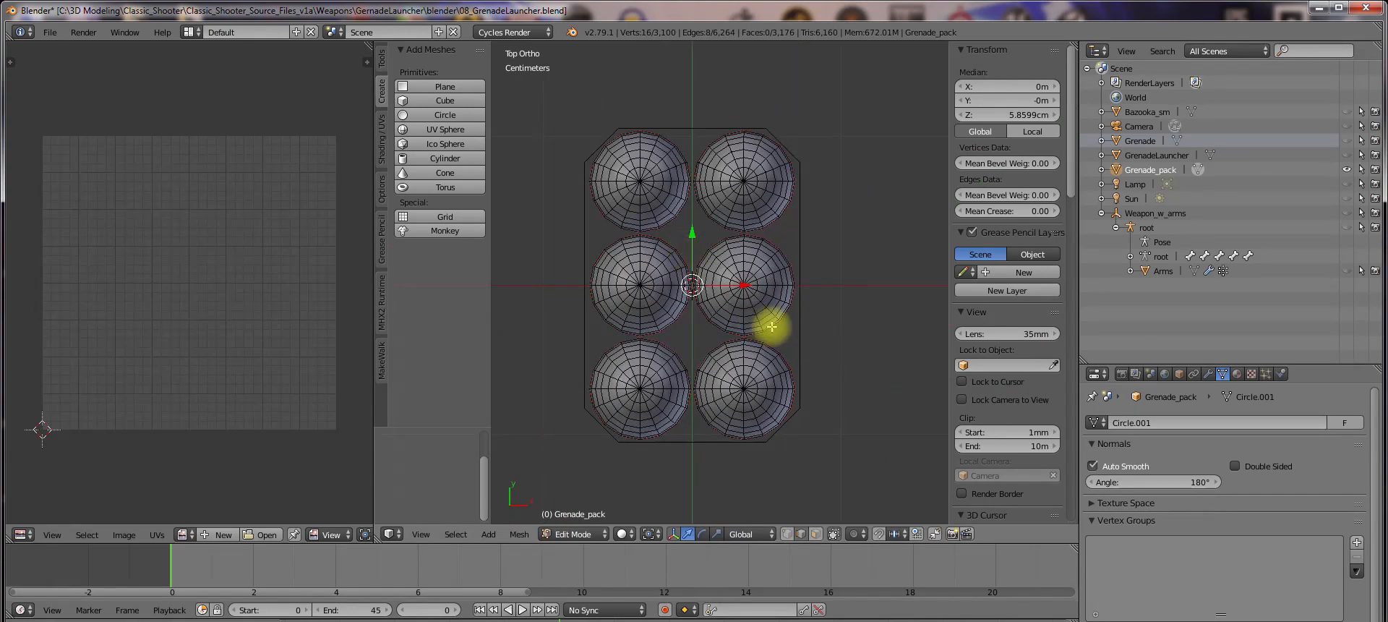
{"action": "key", "text": "w"}
{"action": "left_click", "coordinate": [785, 307]}
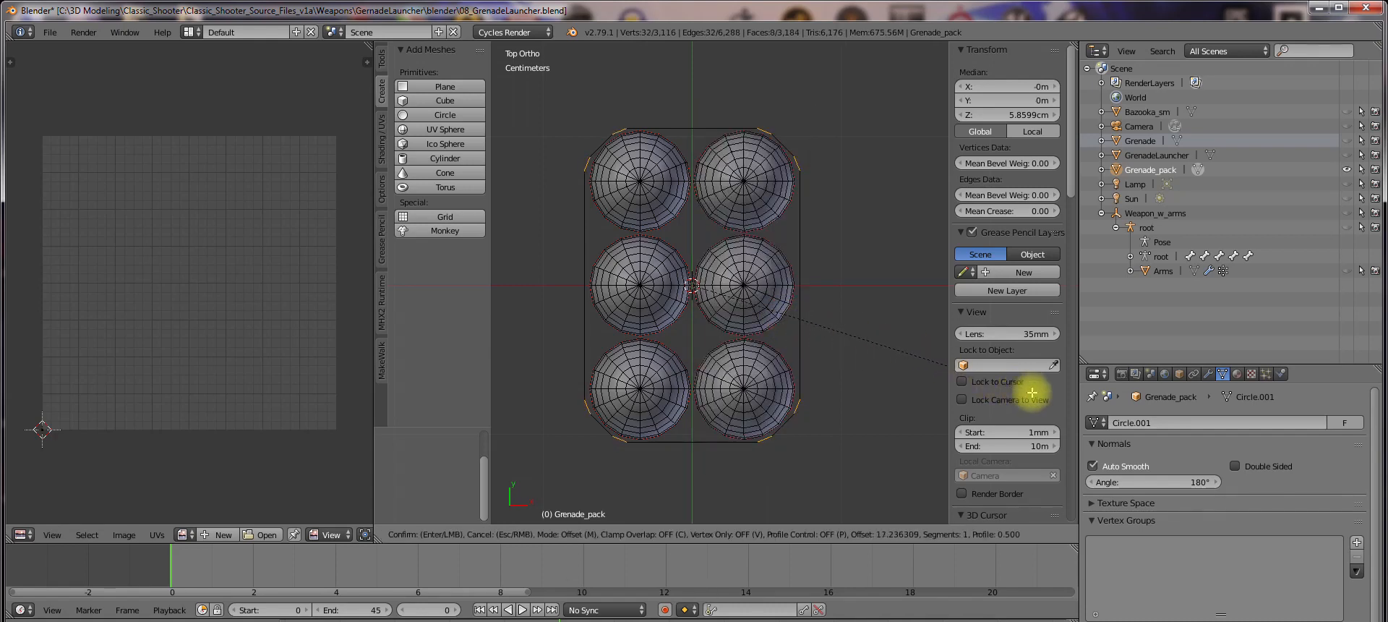
{"action": "left_click", "coordinate": [979, 384]}
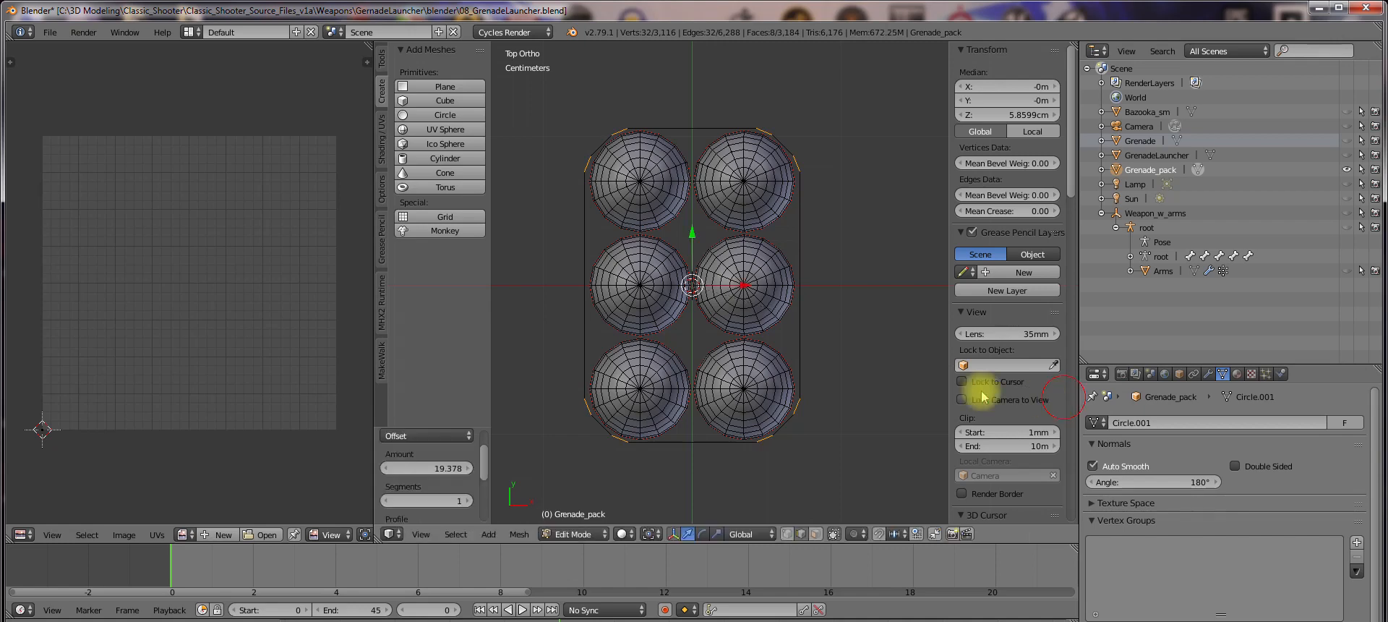
Grow the edge selection to cover the entire band and scale it uniformly to 0.988
{"action": "middle_click_drag", "start_coordinate": [979, 384], "coordinate": [812, 248]}
{"action": "key", "text": "Tab"}
{"action": "middle_click_drag", "start_coordinate": [721, 265], "coordinate": [571, 188]}
{"action": "middle_click_drag", "start_coordinate": [705, 298], "coordinate": [653, 437]}
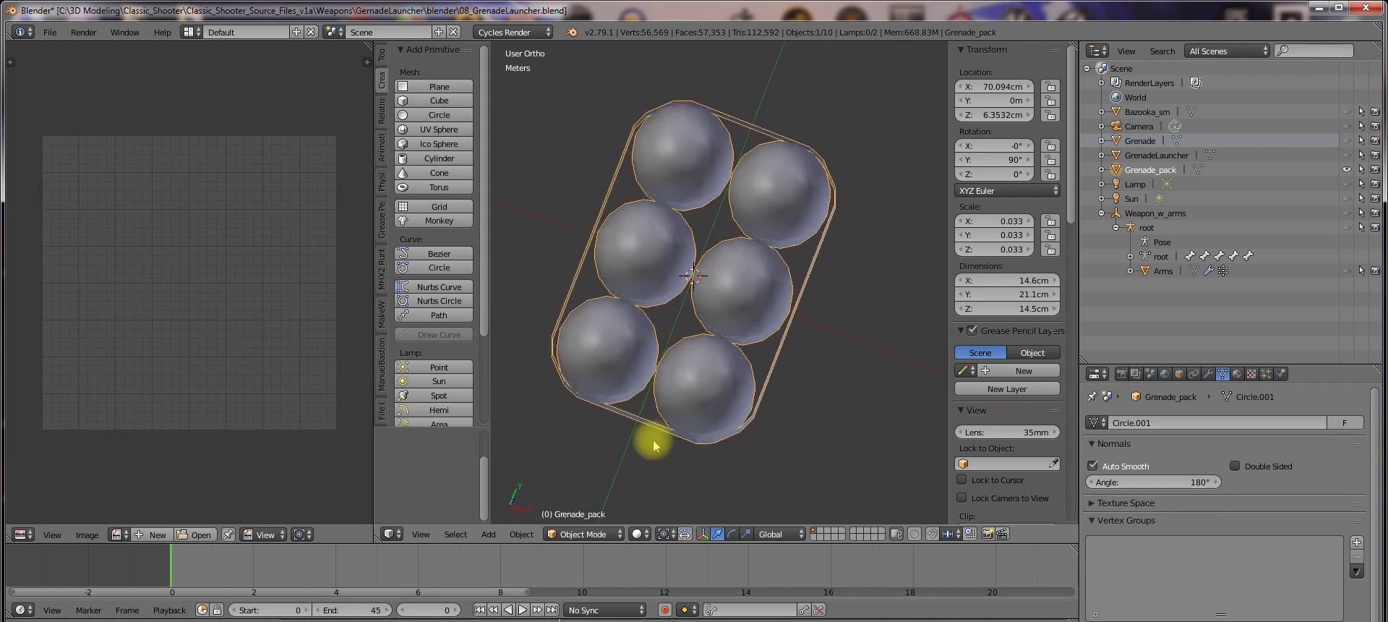
{"action": "key", "text": "Tab"}
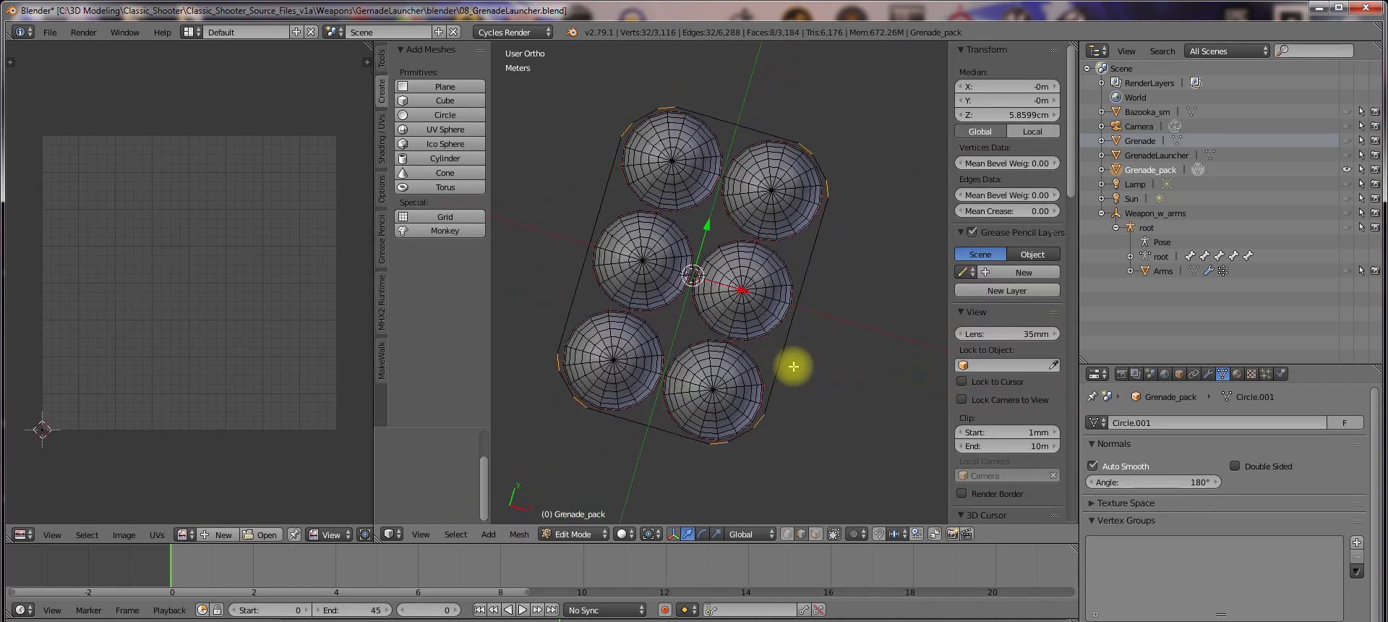
{"action": "key", "text": "ctrl+plus"}
{"action": "key", "text": "s"}
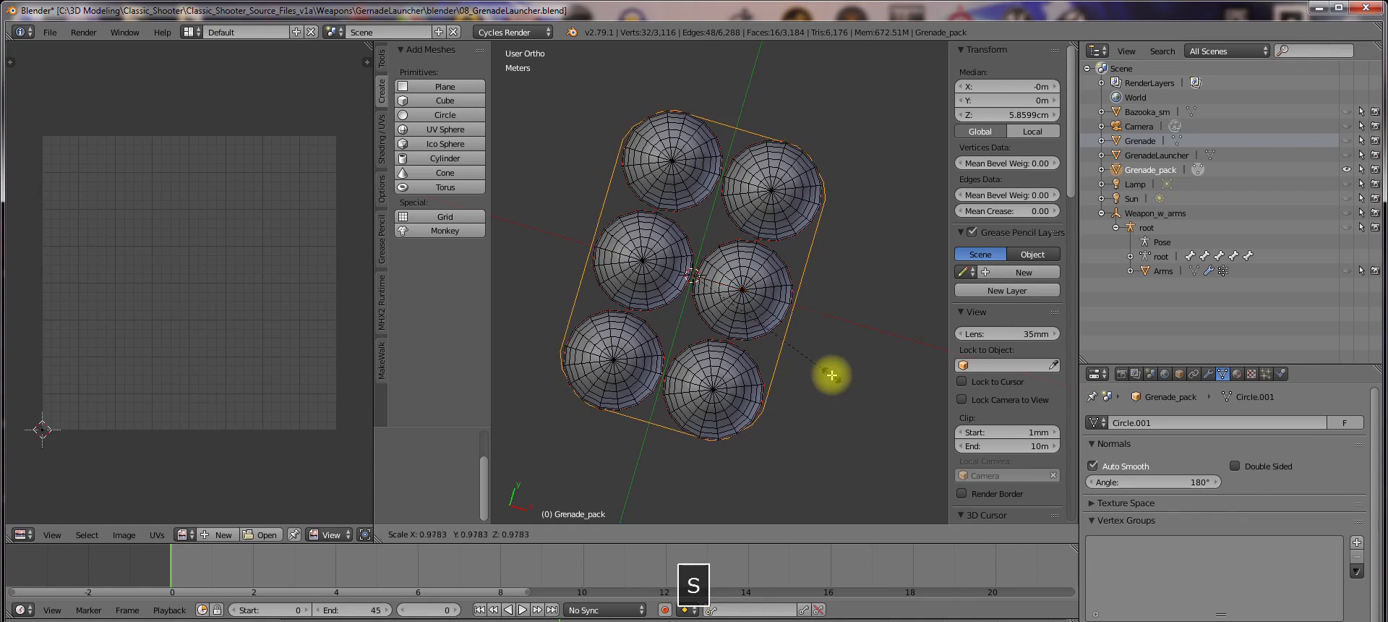
{"action": "left_click", "coordinate": [832, 376]}
Try to scale the band along X against the grenades
{"action": "scroll", "coordinate": [795, 249], "scroll_direction": "up", "scroll_amount": 2}
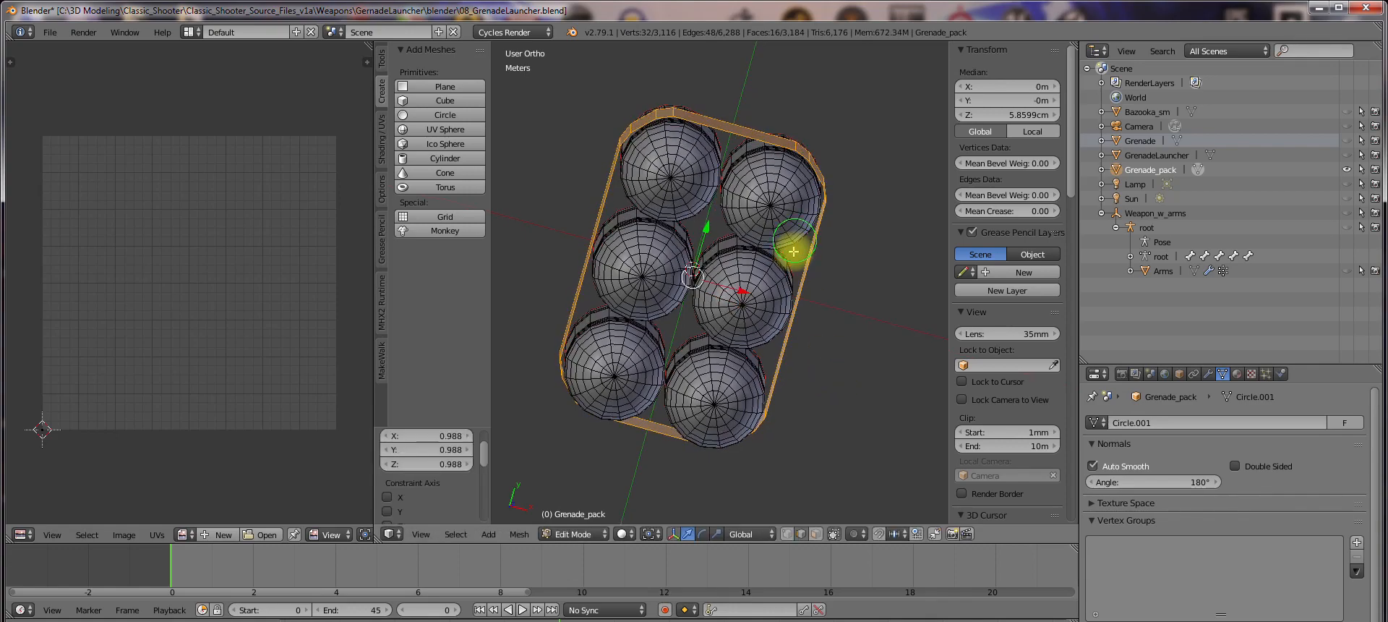
{"action": "middle_click_drag", "start_coordinate": [793, 252], "coordinate": [825, 256]}
{"action": "scroll", "coordinate": [792, 243], "scroll_direction": "down", "scroll_amount": 1}
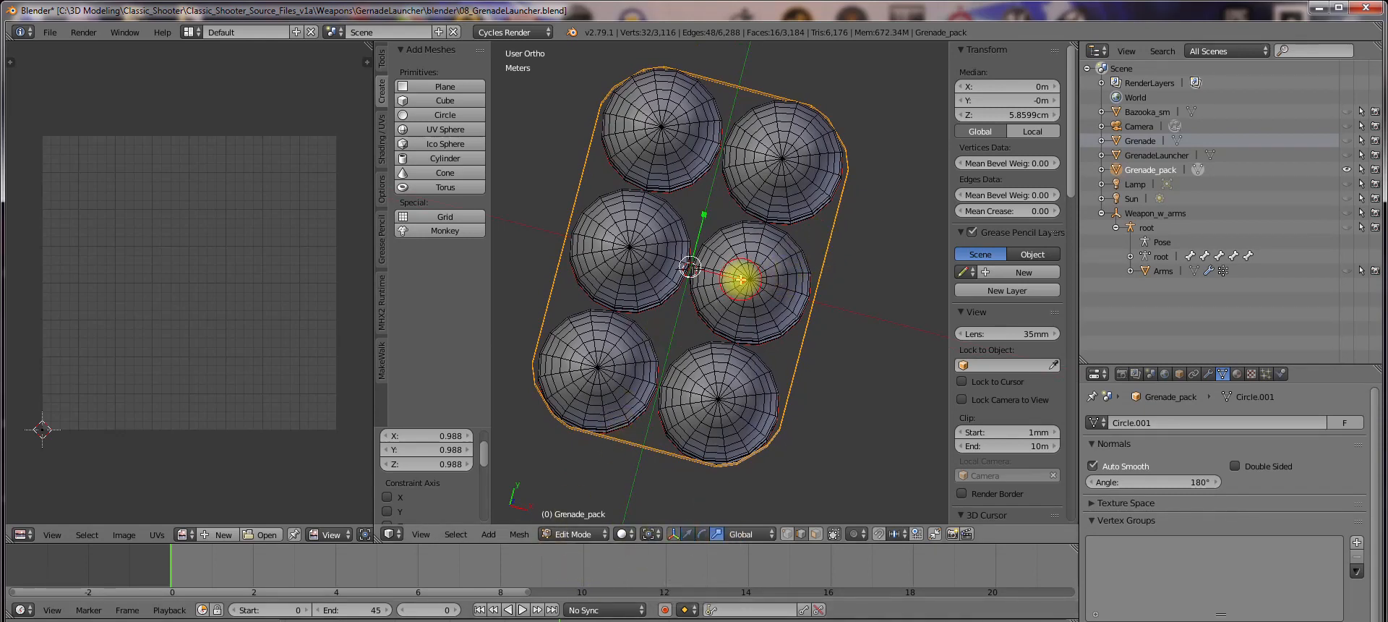
{"action": "left_click_drag", "start_coordinate": [741, 280], "coordinate": [740, 279]}
{"action": "middle_click_drag", "start_coordinate": [781, 239], "coordinate": [778, 223]}
{"action": "key", "text": "ctrl+z"}
Fit the band closely around the grenades by scaling it 1.000 along X and 1.008 along Y
{"action": "middle_click_drag", "start_coordinate": [801, 268], "coordinate": [793, 266]}
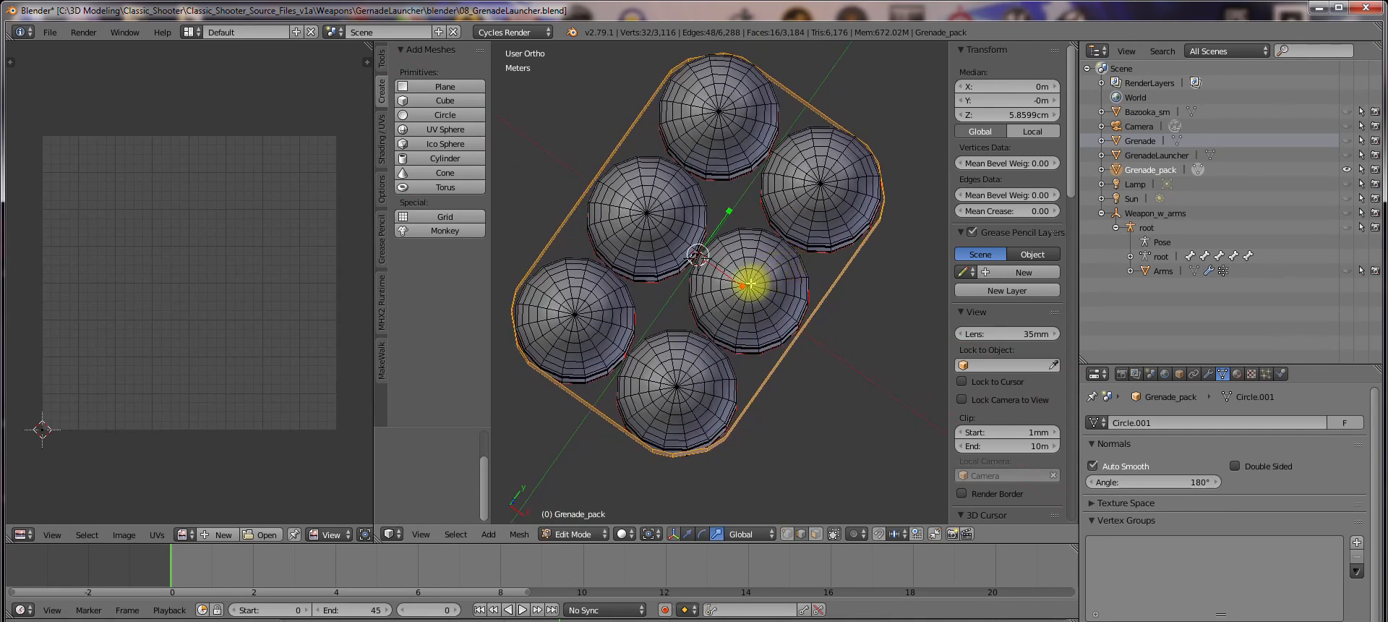
{"action": "left_click_drag", "start_coordinate": [743, 285], "coordinate": [742, 283]}
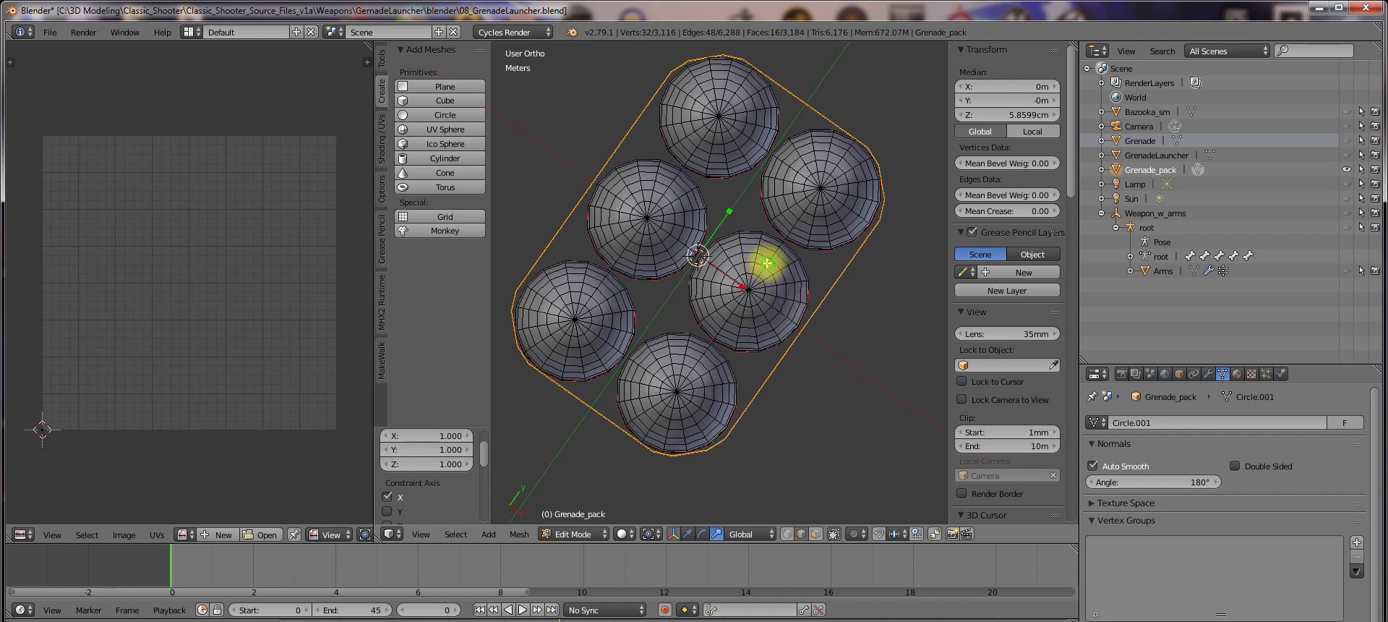
{"action": "middle_click_drag", "start_coordinate": [767, 263], "coordinate": [759, 264]}
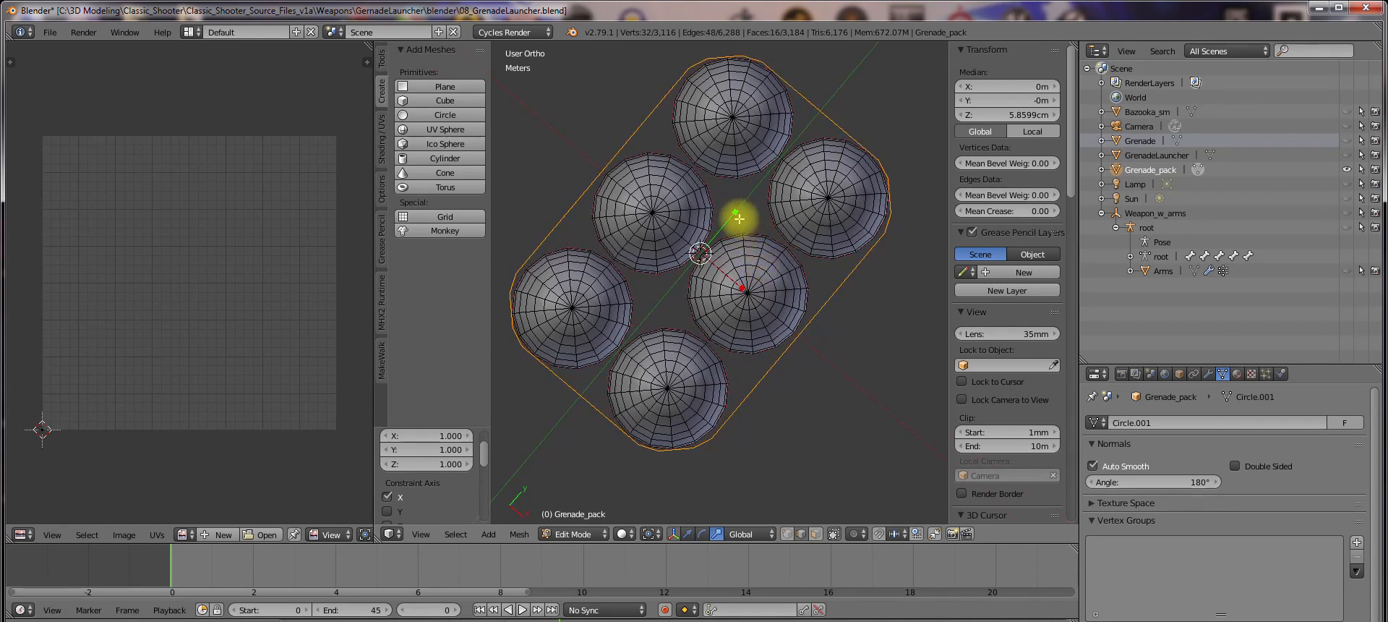
{"action": "key", "text": "s"}
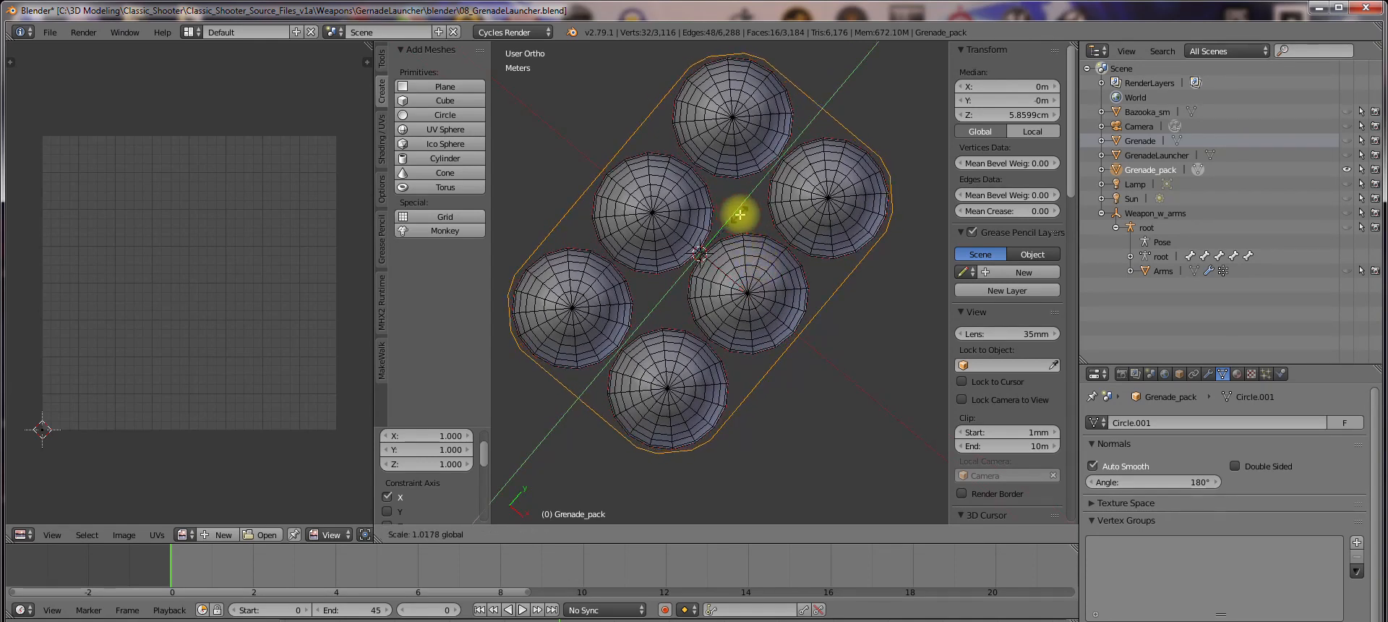
{"action": "left_click", "coordinate": [739, 214]}
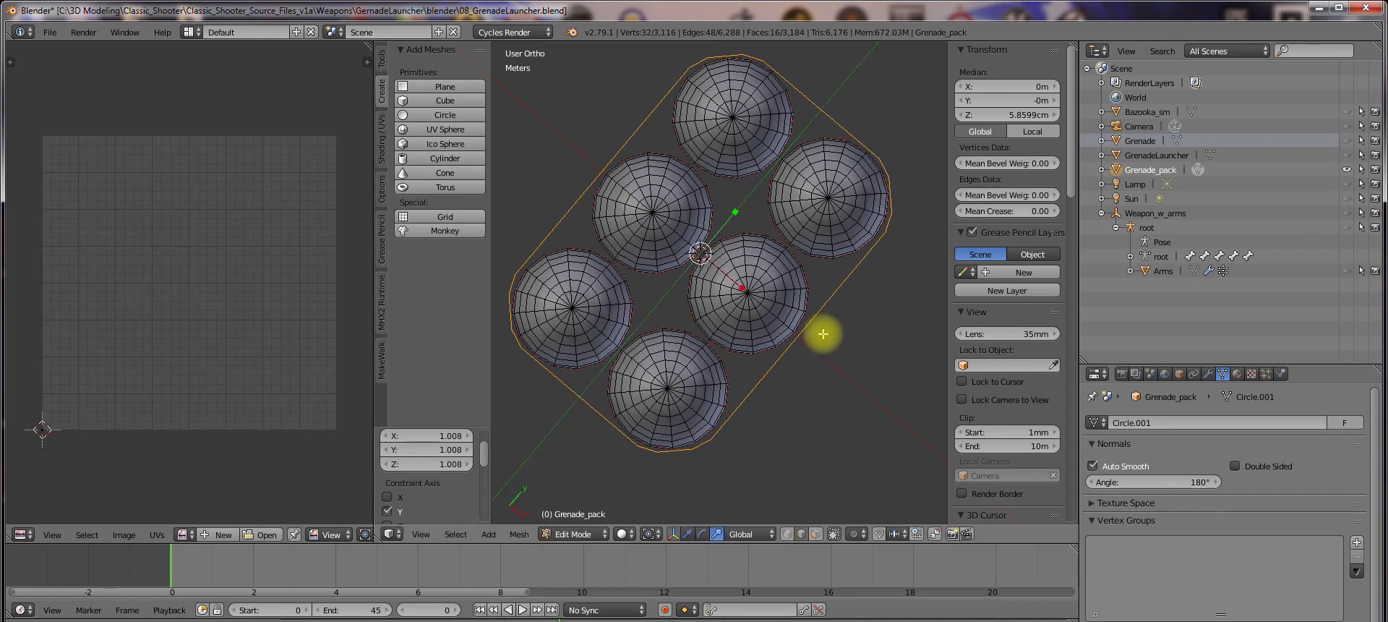
Apply smooth shading to the whole Grenade_pack object in Object Mode
{"action": "middle_click_drag", "start_coordinate": [811, 297], "coordinate": [811, 296]}
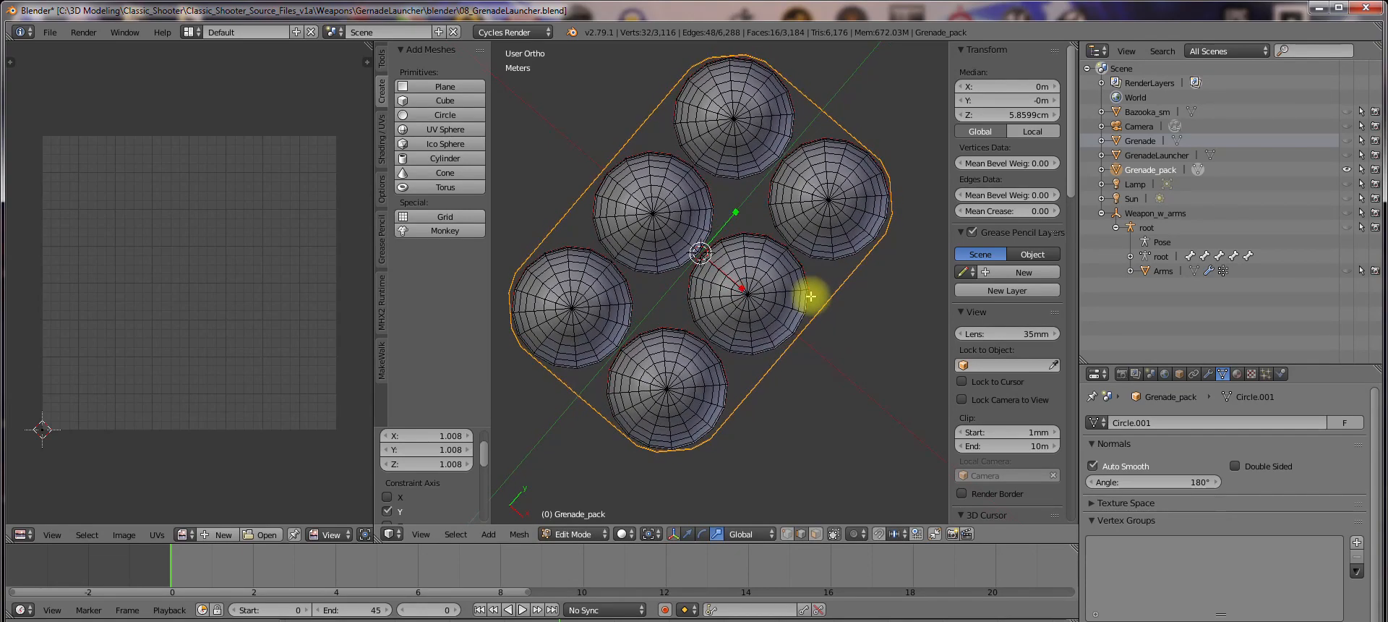
{"action": "key", "text": "Tab"}
{"action": "mouse_move", "coordinate": [728, 267]}
{"action": "middle_mouse_down"}
{"action": "mouse_move", "coordinate": [726, 192]}
{"action": "mouse_move", "coordinate": [623, 235]}
{"action": "middle_mouse_up"}
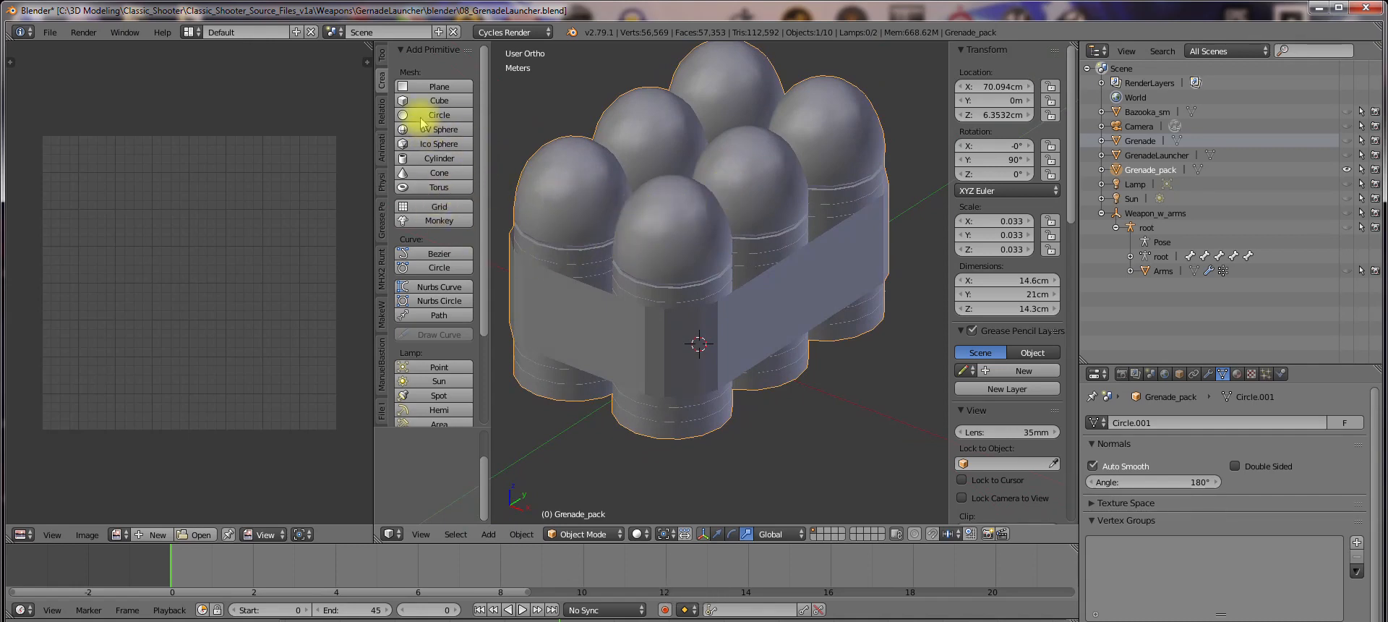
{"action": "left_click", "coordinate": [382, 53]}
{"action": "left_click", "coordinate": [421, 260]}
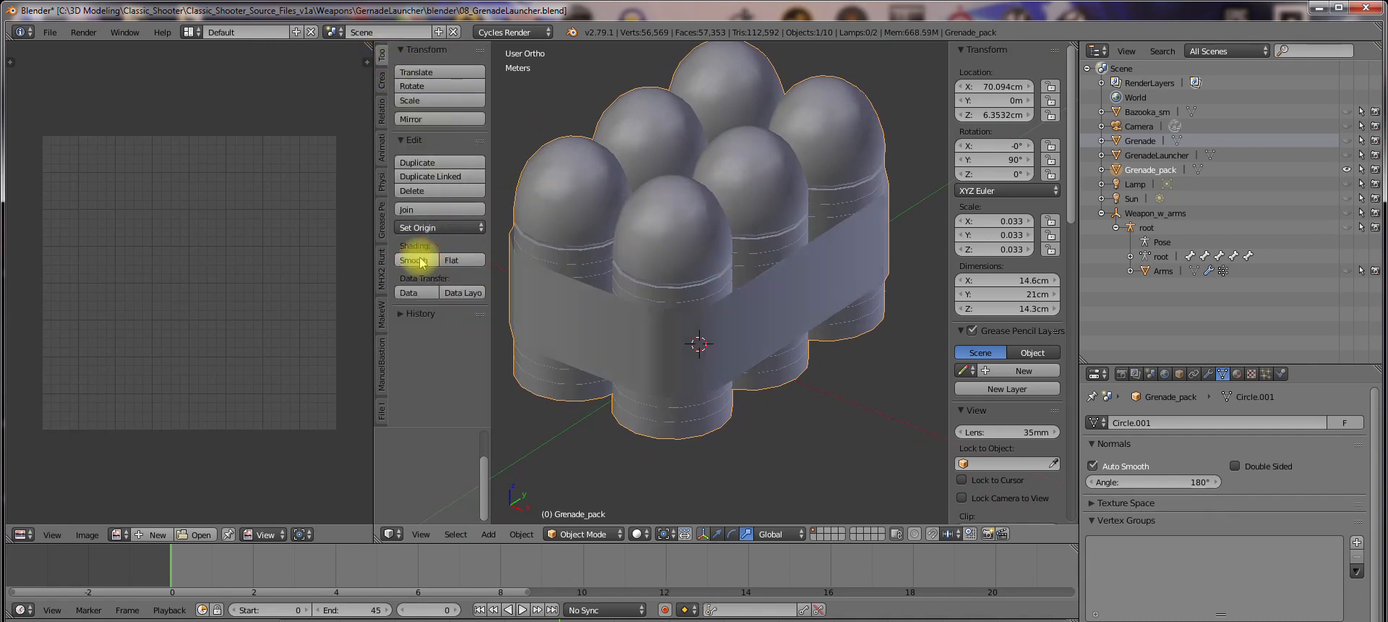
Select the two opposite long side faces of the band in face select mode
{"action": "middle_click_drag", "start_coordinate": [796, 329], "coordinate": [783, 458]}
{"action": "scroll", "coordinate": [864, 325], "scroll_direction": "up", "scroll_amount": 2}
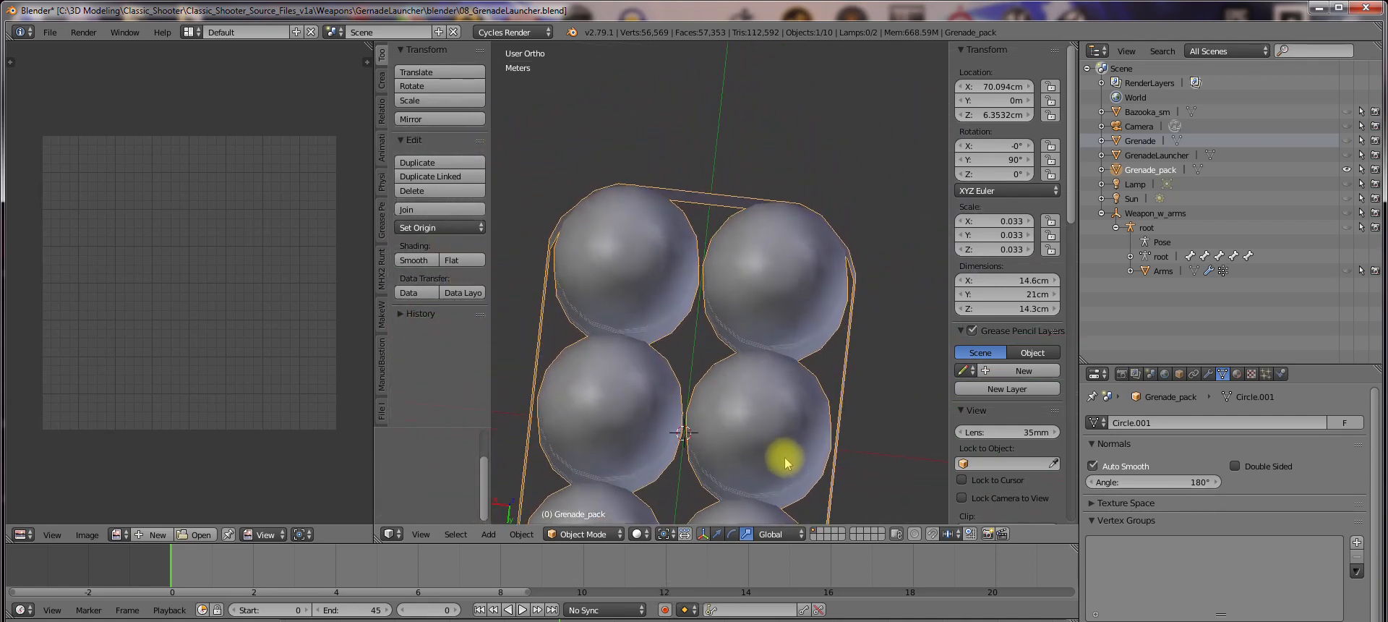
{"action": "scroll", "coordinate": [822, 408], "scroll_direction": "down", "scroll_amount": 1}
{"action": "middle_click_drag", "start_coordinate": [822, 407], "coordinate": [787, 299], "text": "shift"}
{"action": "key", "text": "ctrl+Tab"}
{"action": "middle_click_drag", "start_coordinate": [879, 299], "coordinate": [828, 248], "text": "shift"}
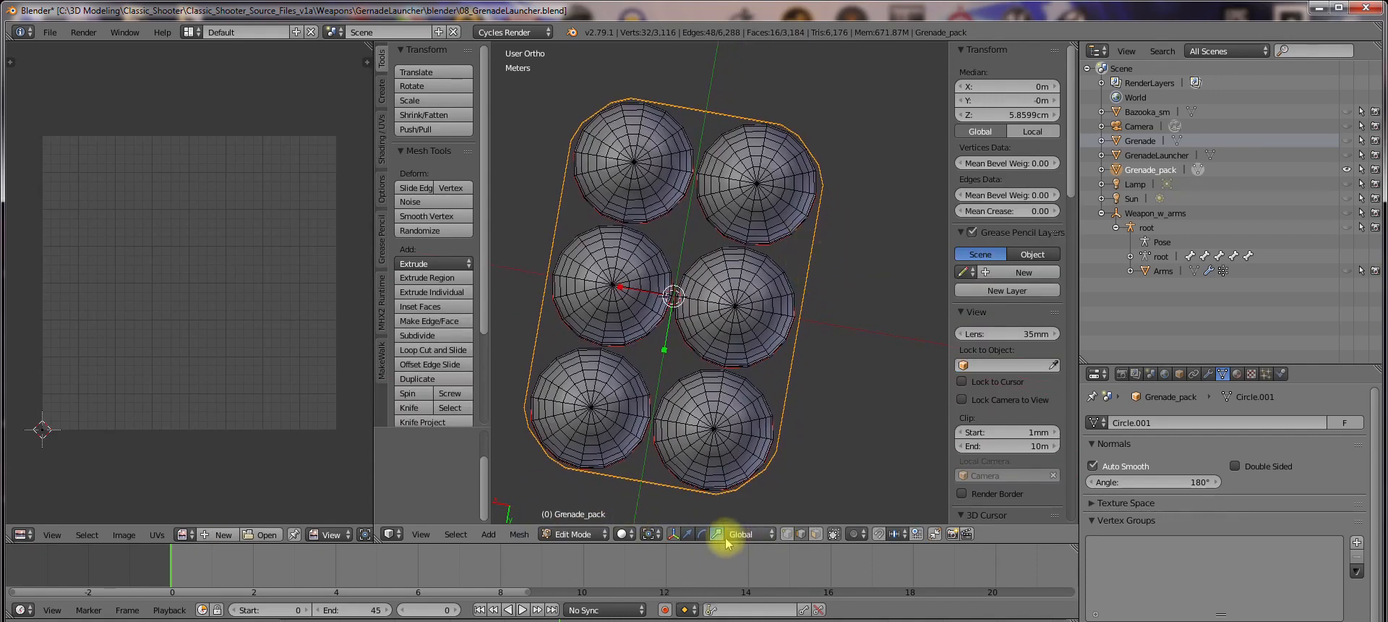
{"action": "left_click", "coordinate": [815, 533]}
{"action": "middle_click_drag", "start_coordinate": [801, 410], "coordinate": [812, 431]}
{"action": "right_click", "coordinate": [792, 340]}
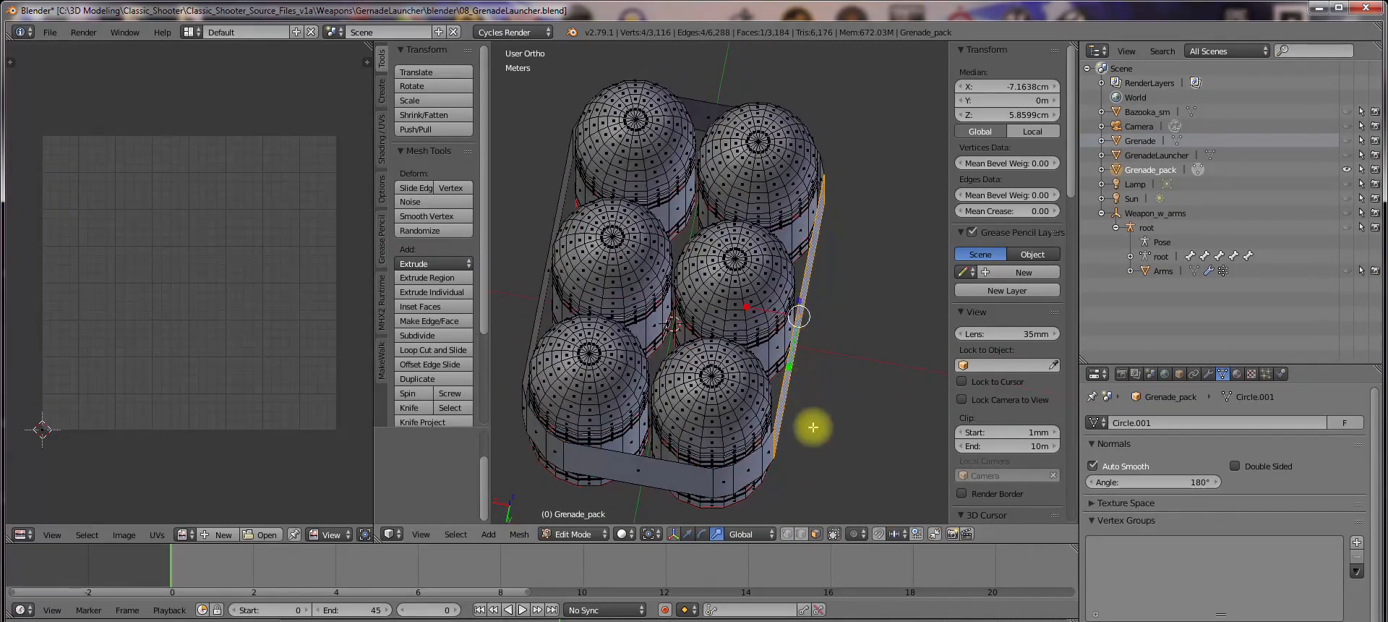
{"action": "middle_click_drag", "start_coordinate": [666, 319], "coordinate": [757, 405]}
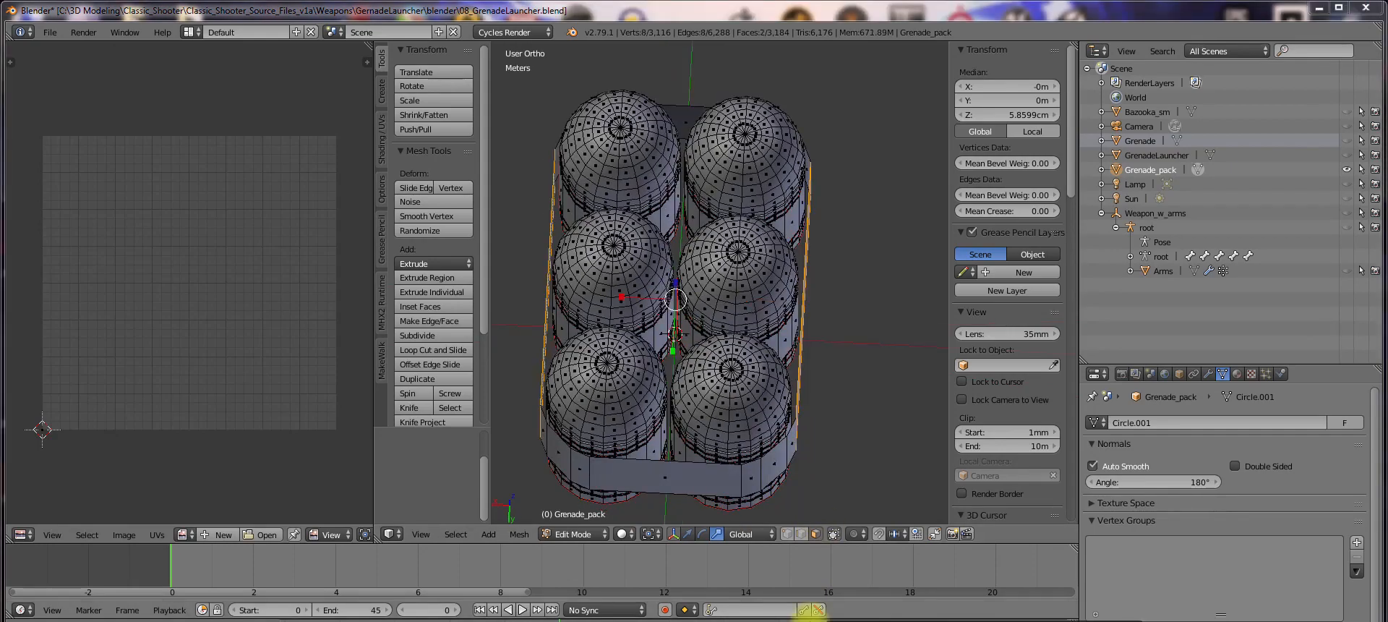
{"action": "middle_click_drag", "start_coordinate": [814, 360], "coordinate": [768, 374]}
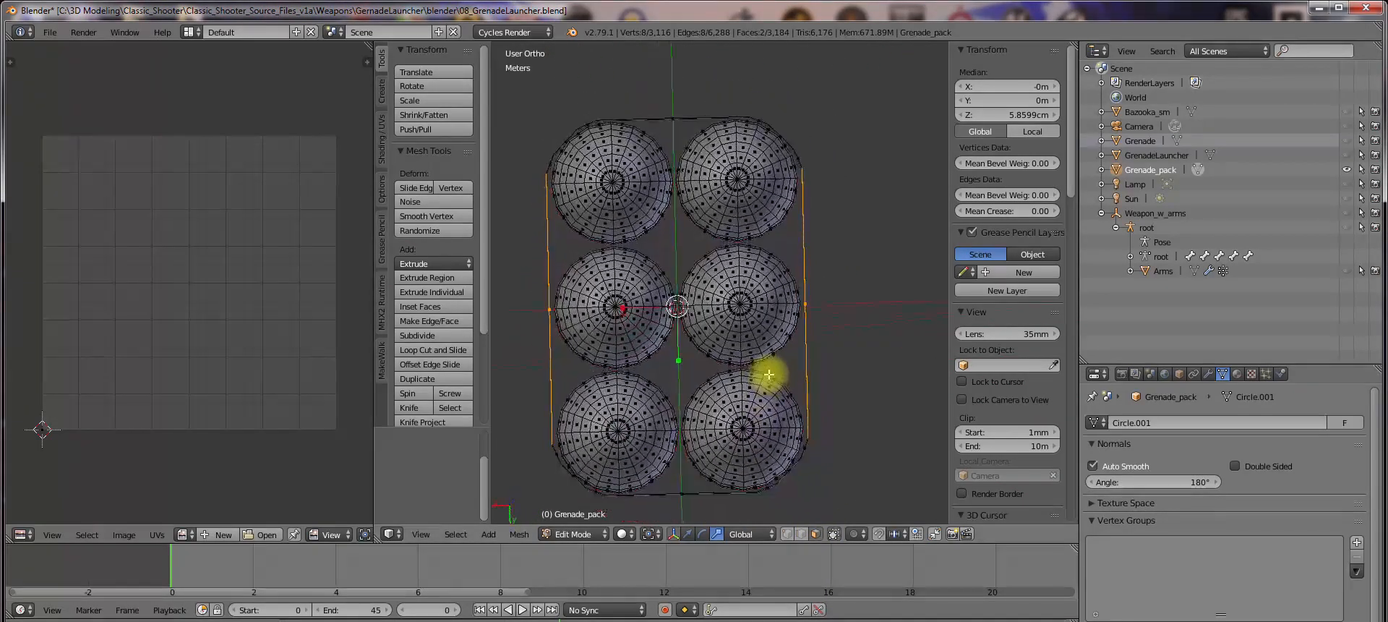
In top orthographic view, shrink the two selected side faces inward against the grenades by about 2.67 with Shrink/Fatten
{"action": "key", "text": "KP_7"}
{"action": "middle_click_drag", "start_coordinate": [823, 324], "coordinate": [770, 319], "text": "shift"}
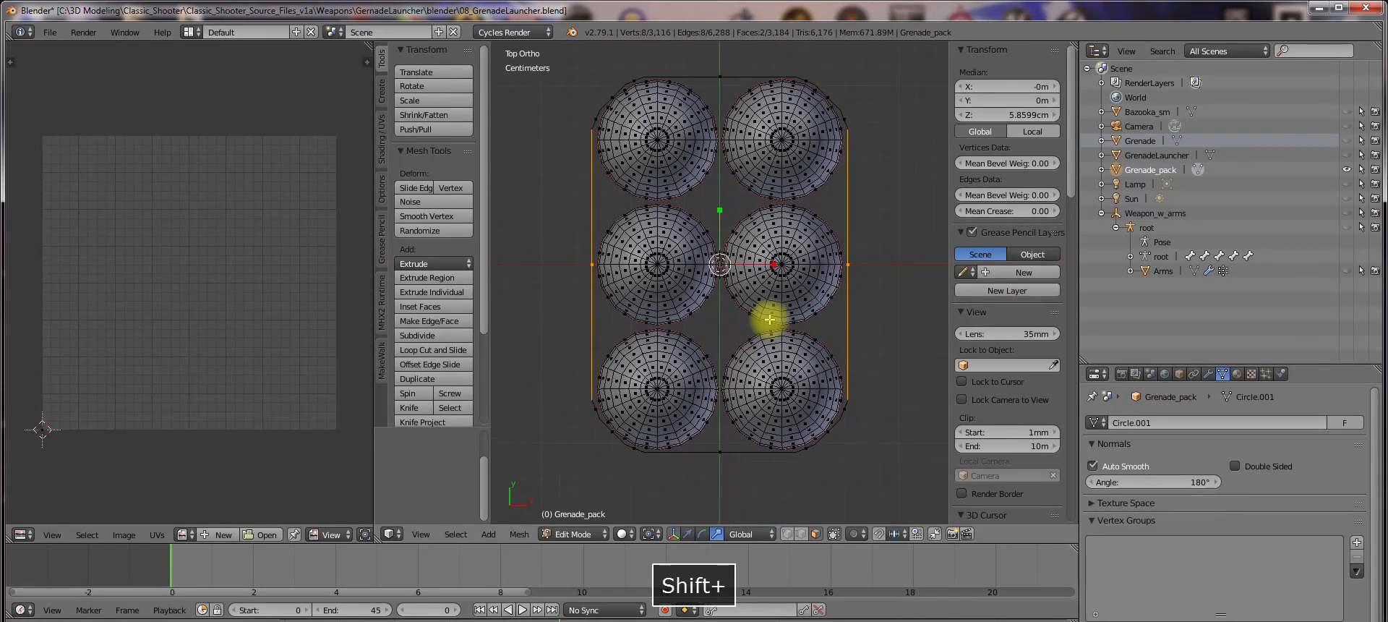
{"action": "key", "text": "alt+s"}
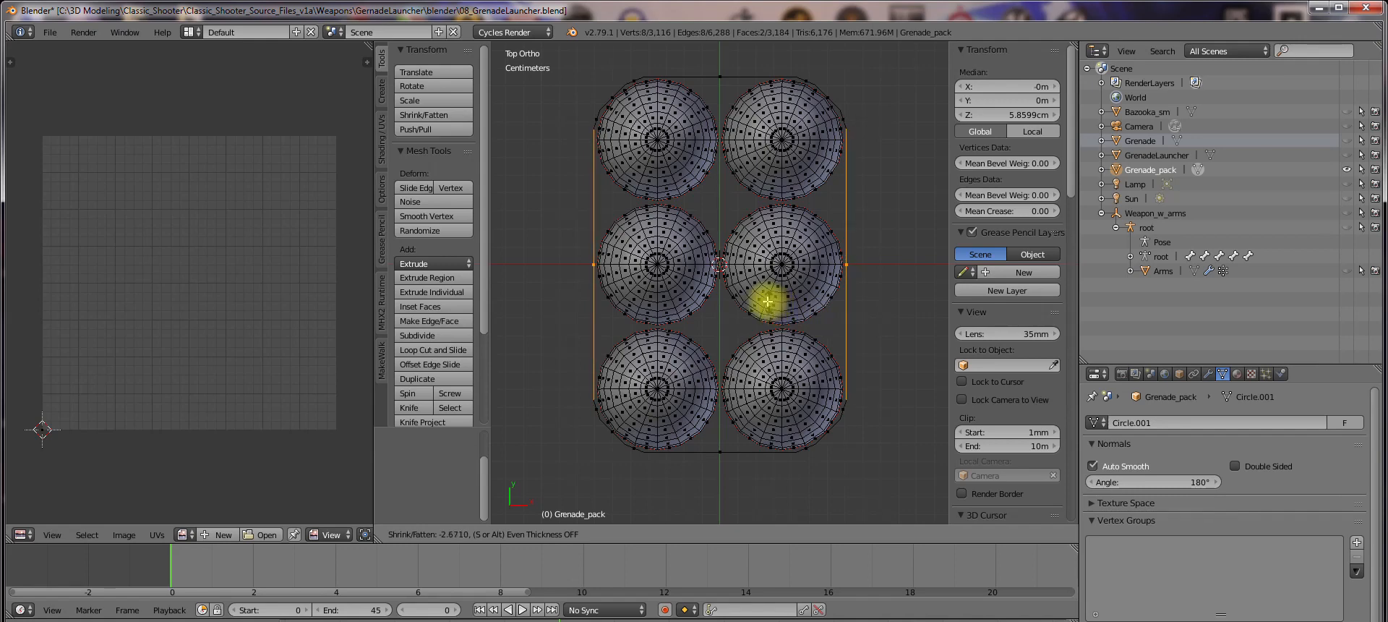
{"action": "left_click", "coordinate": [728, 277]}
Inspect the band's fit and shading around the grenades from several sides in Object Mode
{"action": "middle_click_drag", "start_coordinate": [734, 270], "coordinate": [705, 296], "text": "shift"}
{"action": "middle_click_drag", "start_coordinate": [781, 281], "coordinate": [730, 206]}
{"action": "key", "text": "Tab"}
{"action": "left_click", "coordinate": [736, 304]}
{"action": "mouse_move", "coordinate": [744, 312]}
{"action": "middle_mouse_down"}
{"action": "mouse_move", "coordinate": [765, 390]}
{"action": "mouse_move", "coordinate": [791, 241]}
{"action": "mouse_move", "coordinate": [826, 248]}
{"action": "mouse_move", "coordinate": [753, 281]}
{"action": "mouse_move", "coordinate": [727, 311]}
{"action": "middle_mouse_up"}
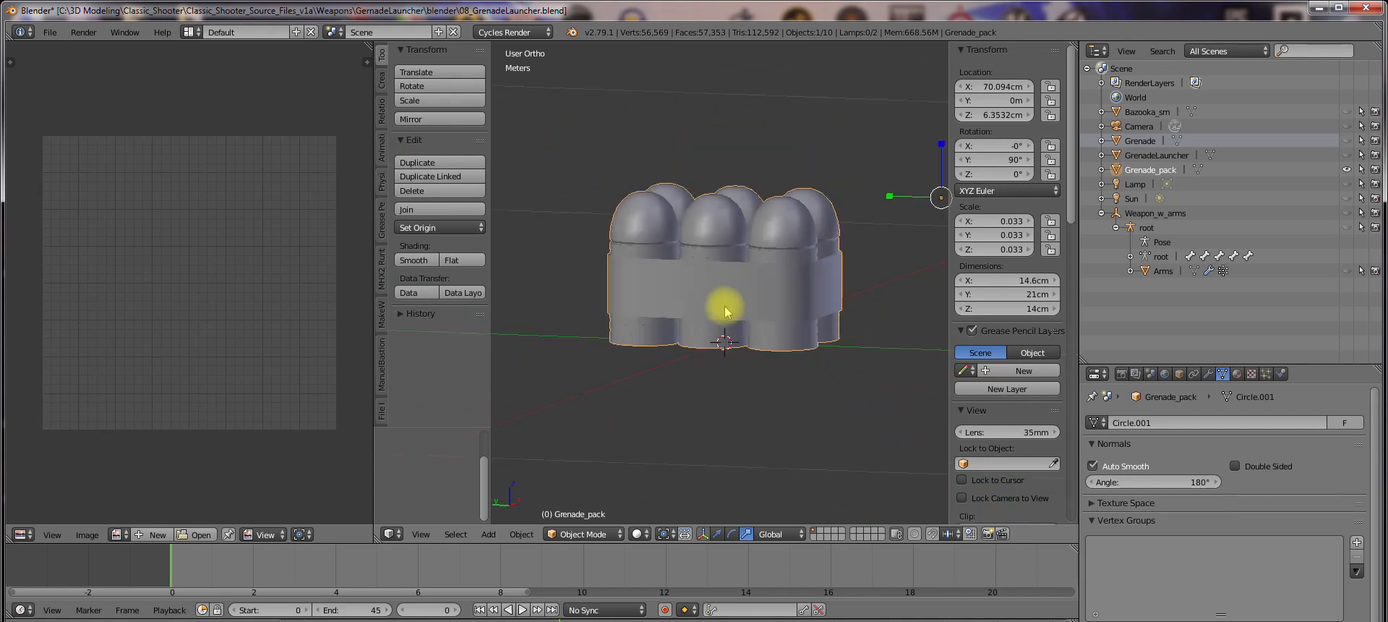
{"action": "key", "text": "Tab"}
{"action": "middle_click_drag", "start_coordinate": [629, 310], "coordinate": [756, 360]}
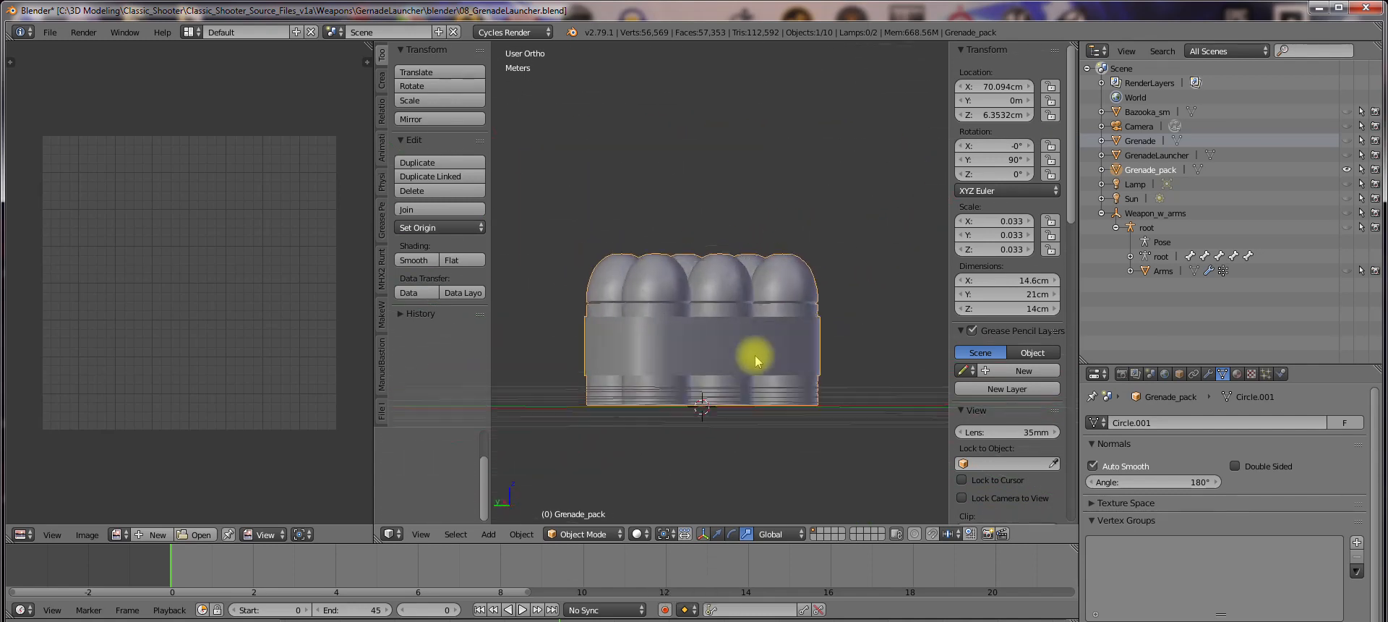
Clear the face selection and mark one vertical edge at a rounded corner of the band as a seam
{"action": "key", "text": "Tab"}
{"action": "key", "text": "shift+a"}
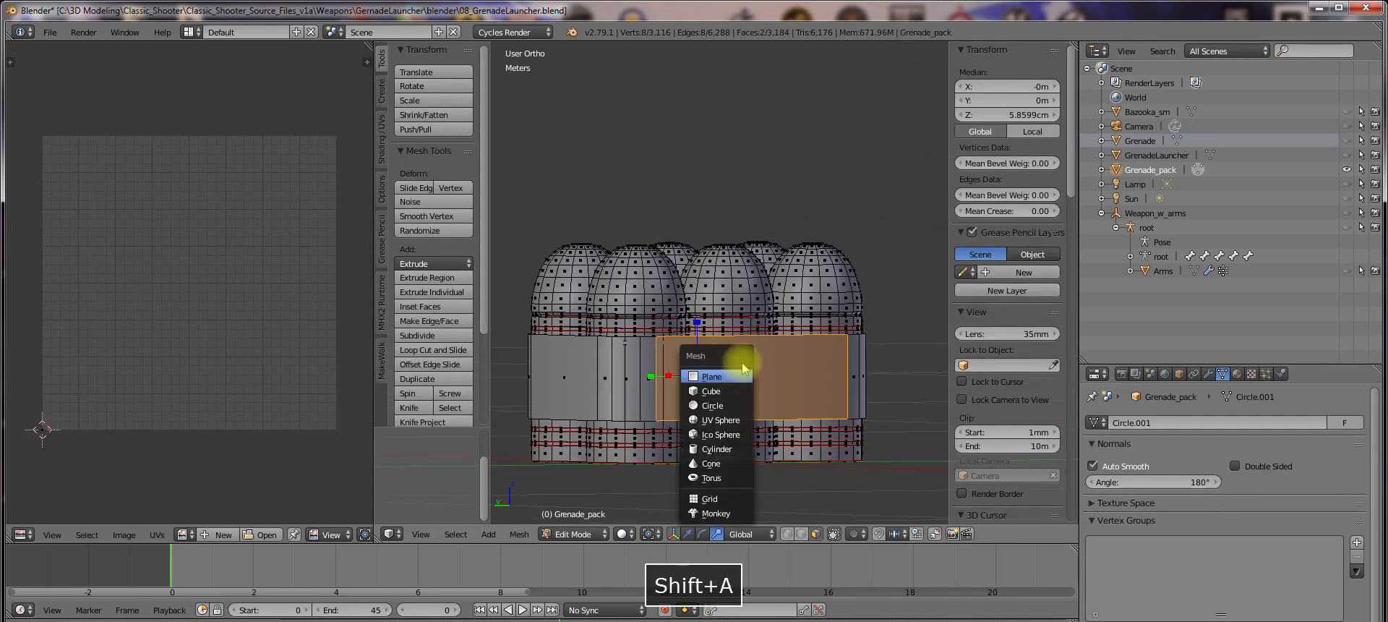
{"action": "key", "text": "Escape"}
{"action": "key", "text": "a"}
{"action": "middle_click_drag", "start_coordinate": [669, 376], "coordinate": [738, 366], "text": "shift"}
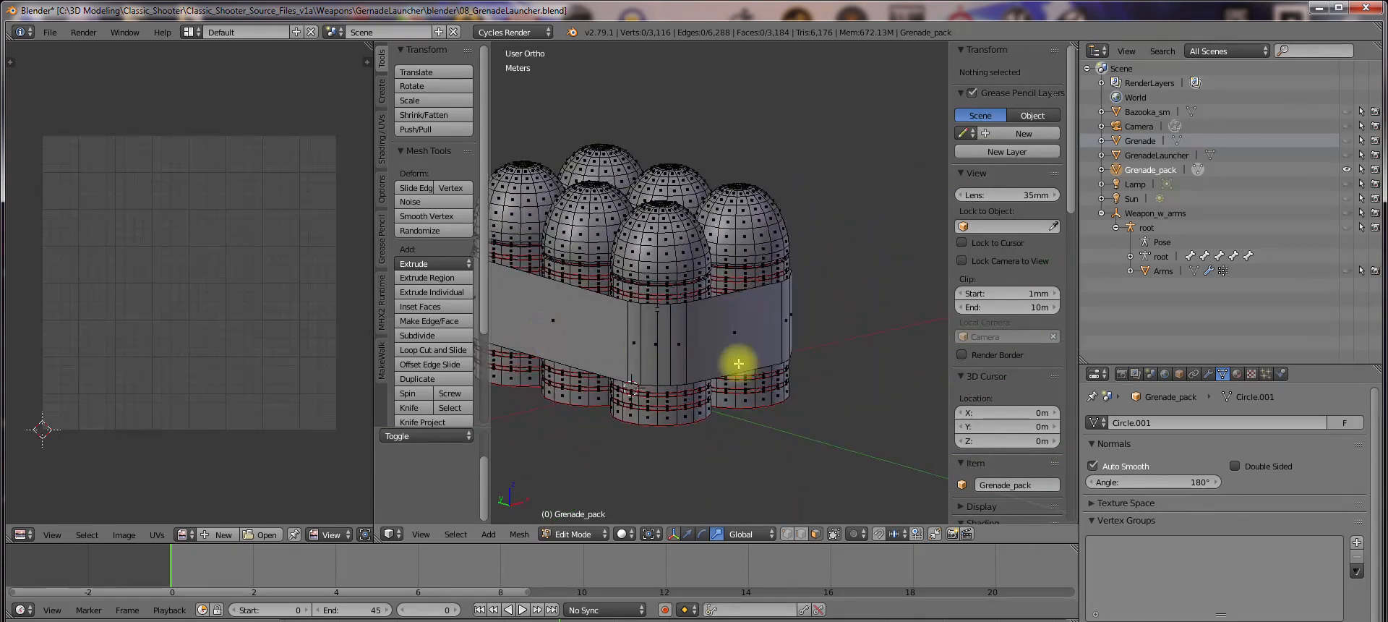
{"action": "left_click", "coordinate": [801, 533]}
{"action": "right_click", "coordinate": [657, 336]}
{"action": "middle_click_drag", "start_coordinate": [735, 368], "coordinate": [666, 356]}
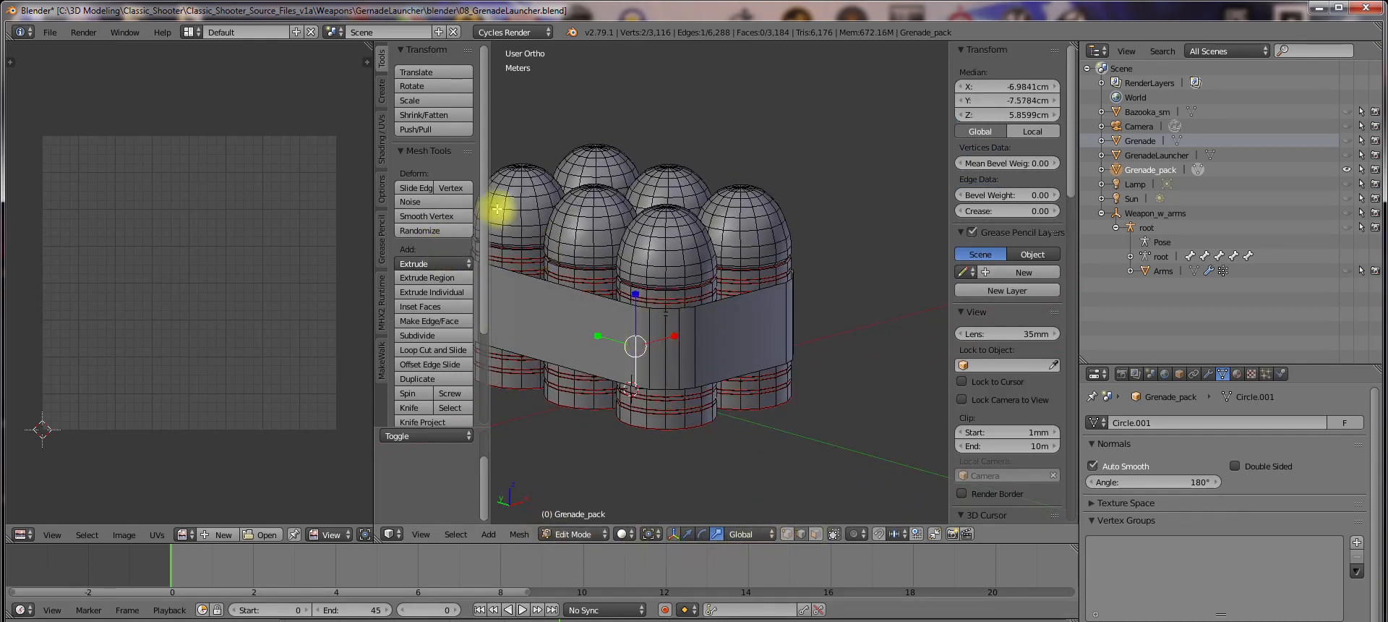
{"action": "left_click", "coordinate": [382, 134]}
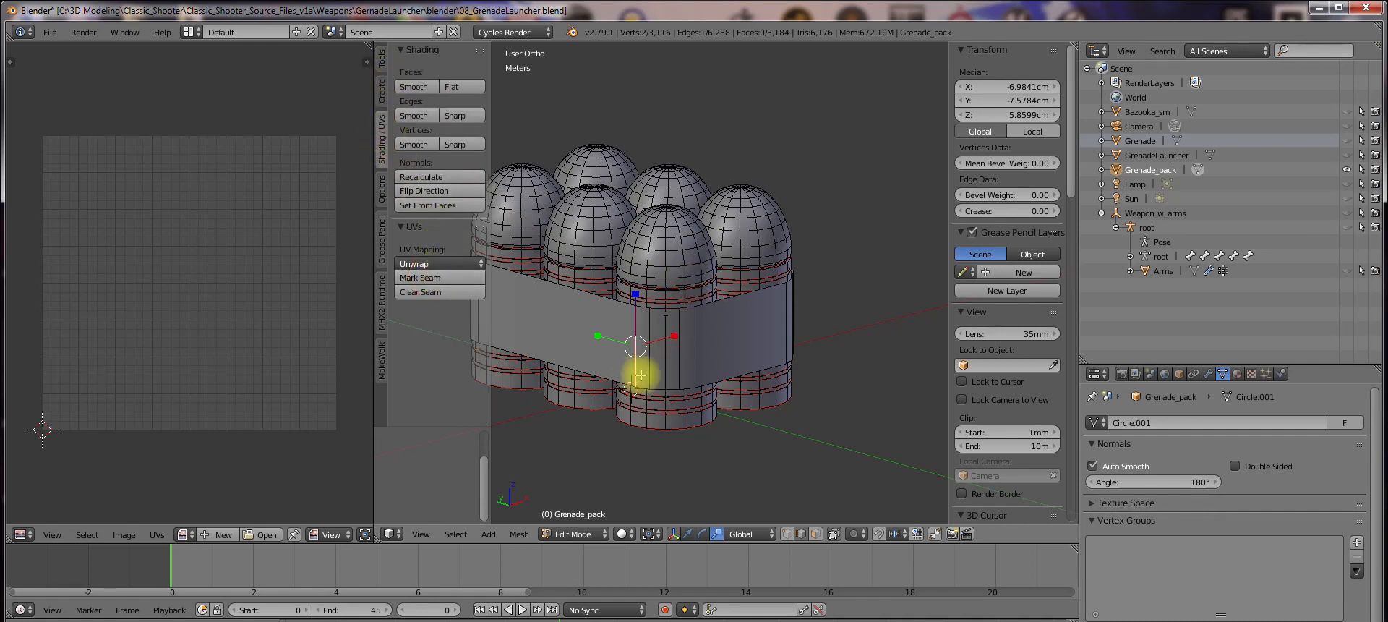
Select all linked geometry of the band and unwrap it with the standard Unwrap operation
{"action": "key", "text": "a"}
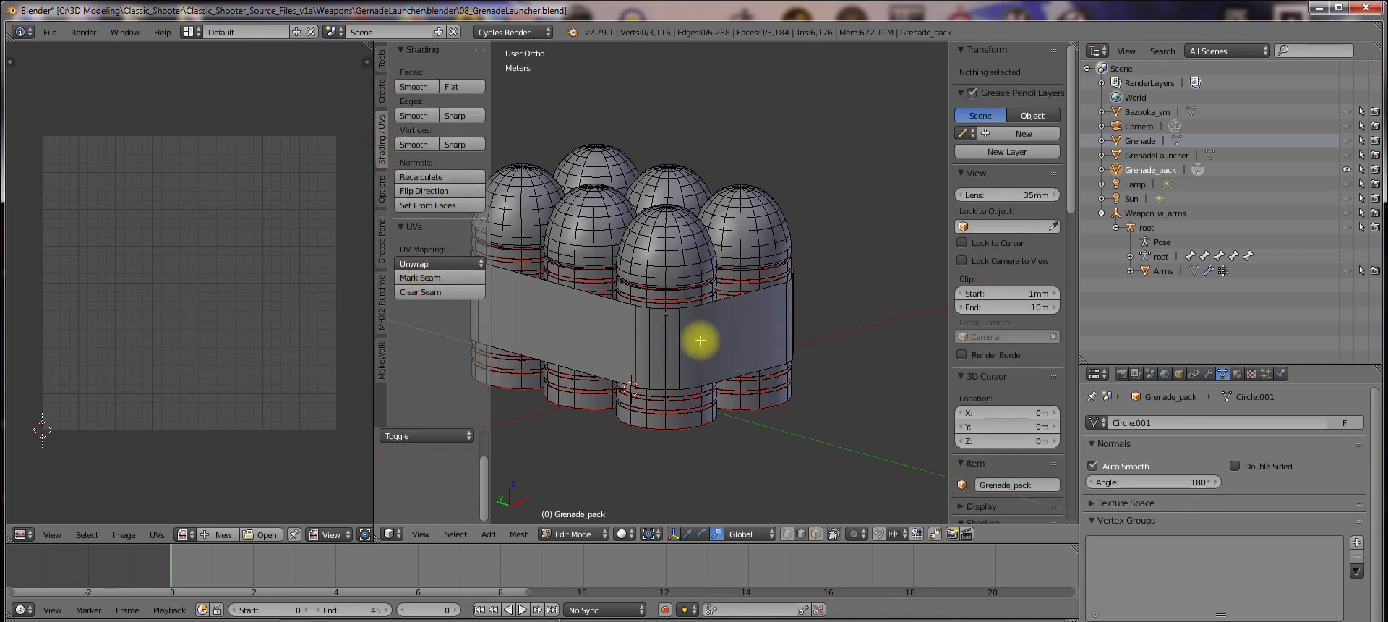
{"action": "right_click", "coordinate": [699, 340]}
{"action": "key", "text": "ctrl+l"}
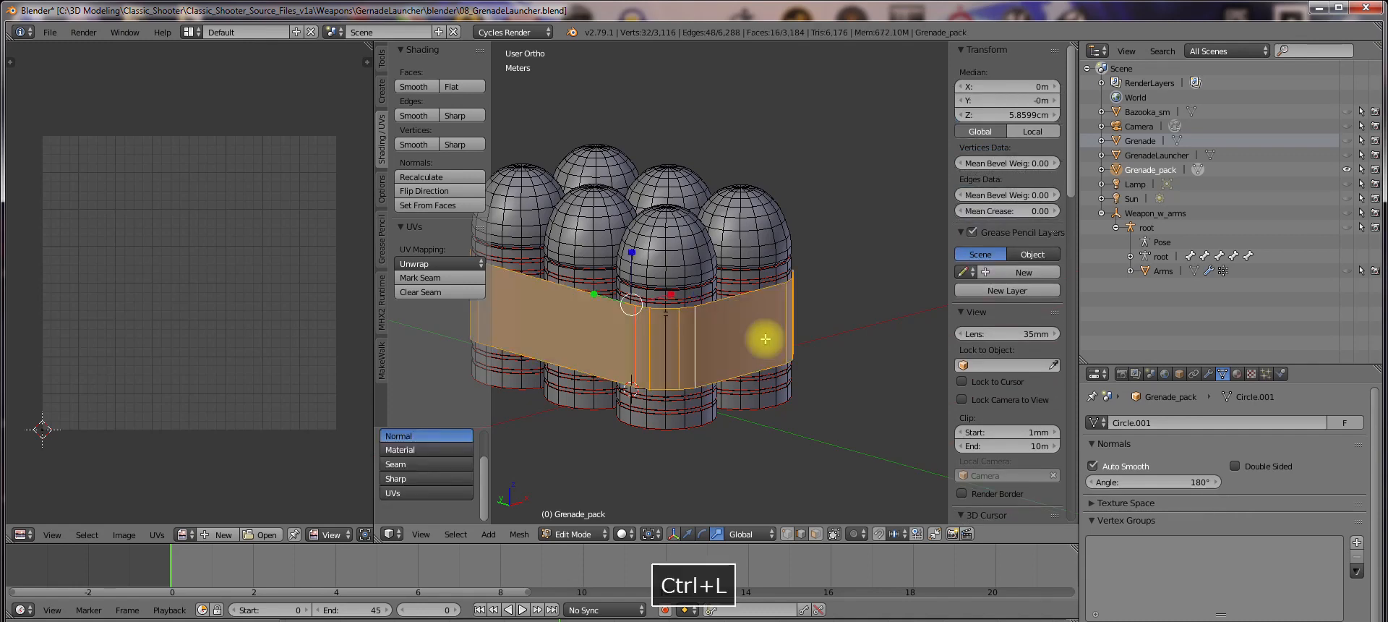
{"action": "left_click", "coordinate": [441, 264]}
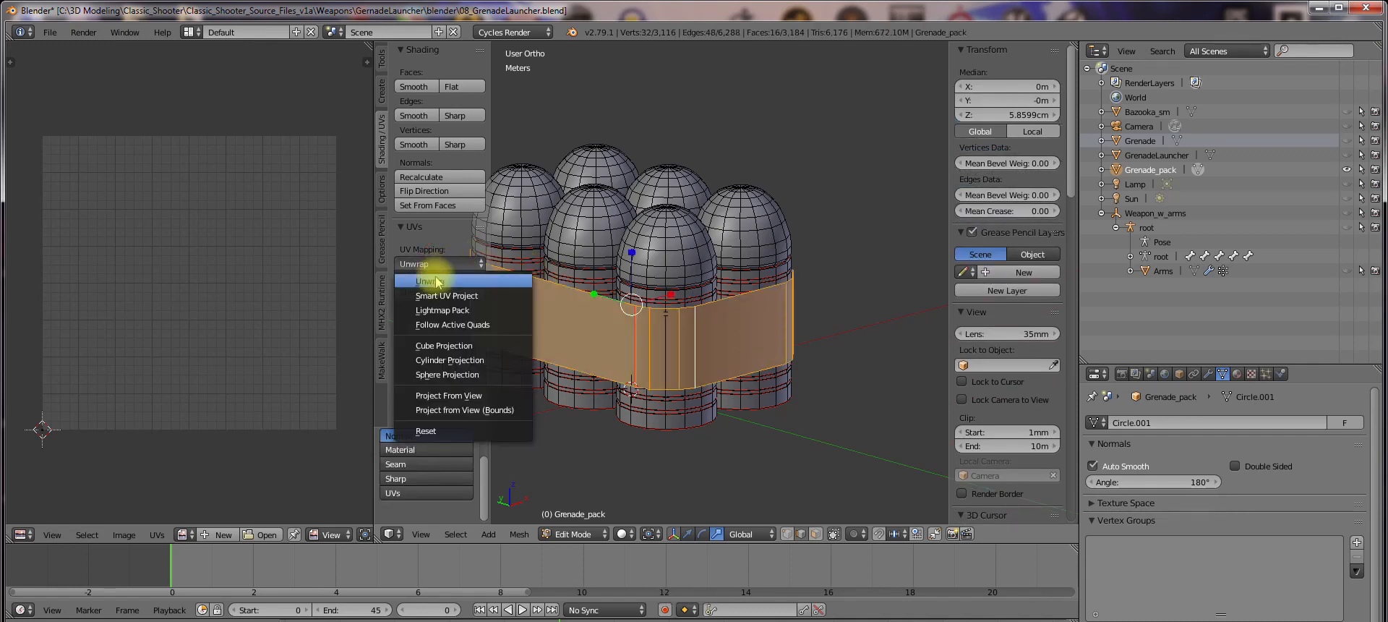
{"action": "left_click", "coordinate": [436, 282]}
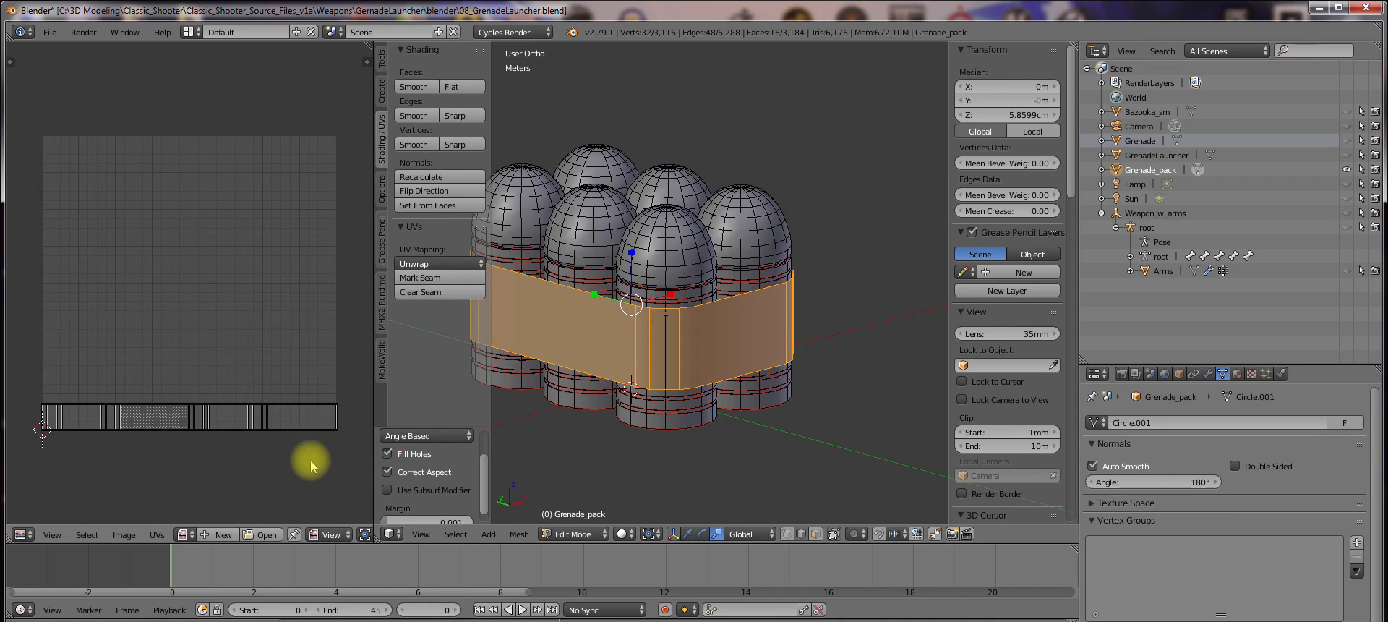
Select the entire pack mesh to show all its UV islands, and clear the UV selection
{"action": "key", "text": "a"}
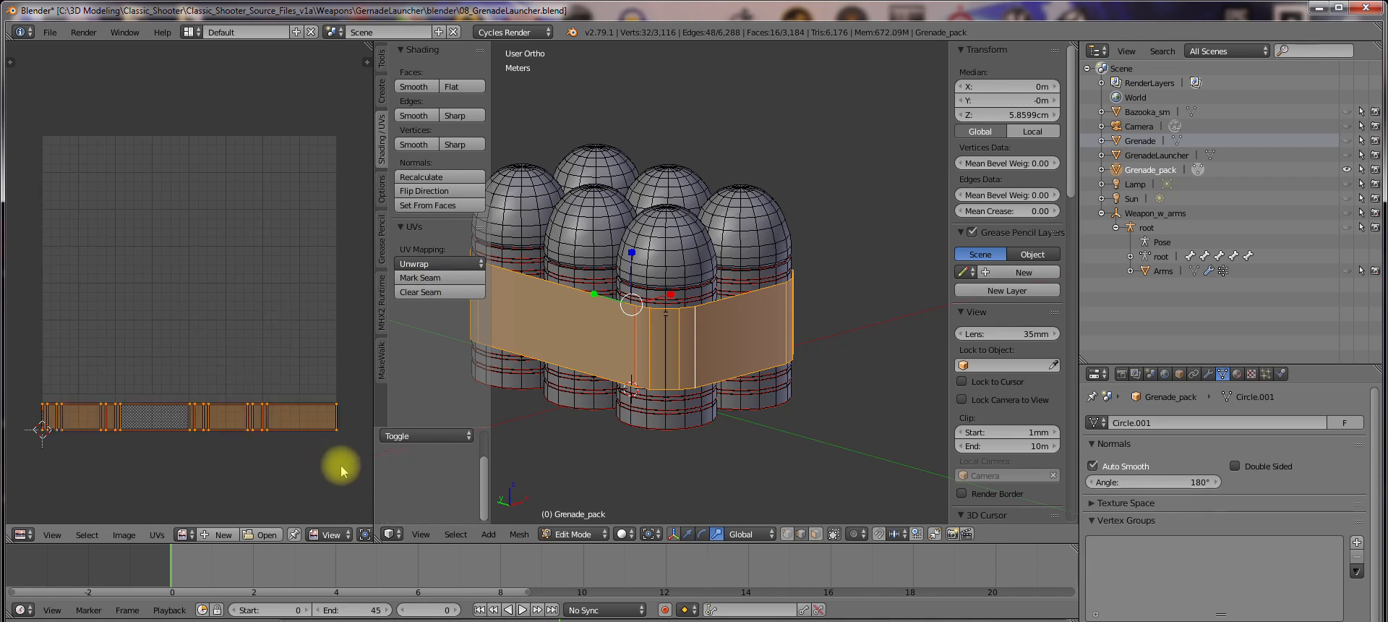
{"action": "key", "text": "s"}
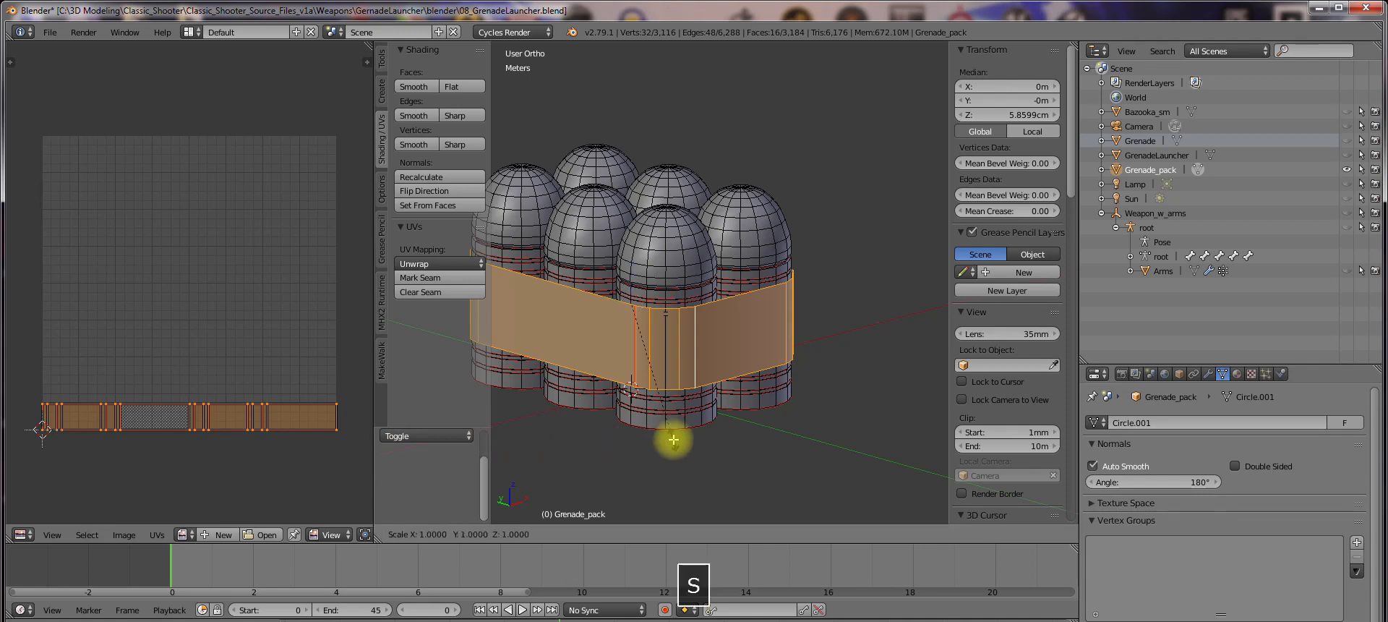
{"action": "key", "text": "Escape"}
{"action": "key", "text": "a"}
{"action": "key", "text": "a"}
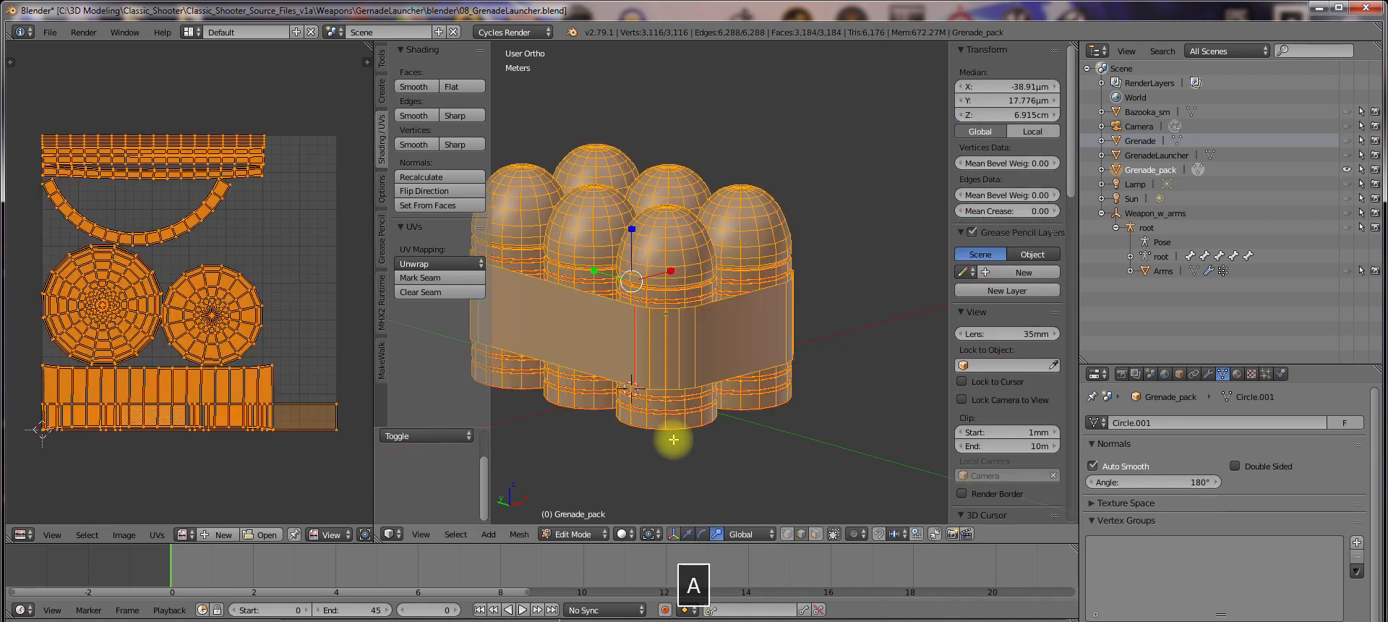
{"action": "key", "text": "a"}
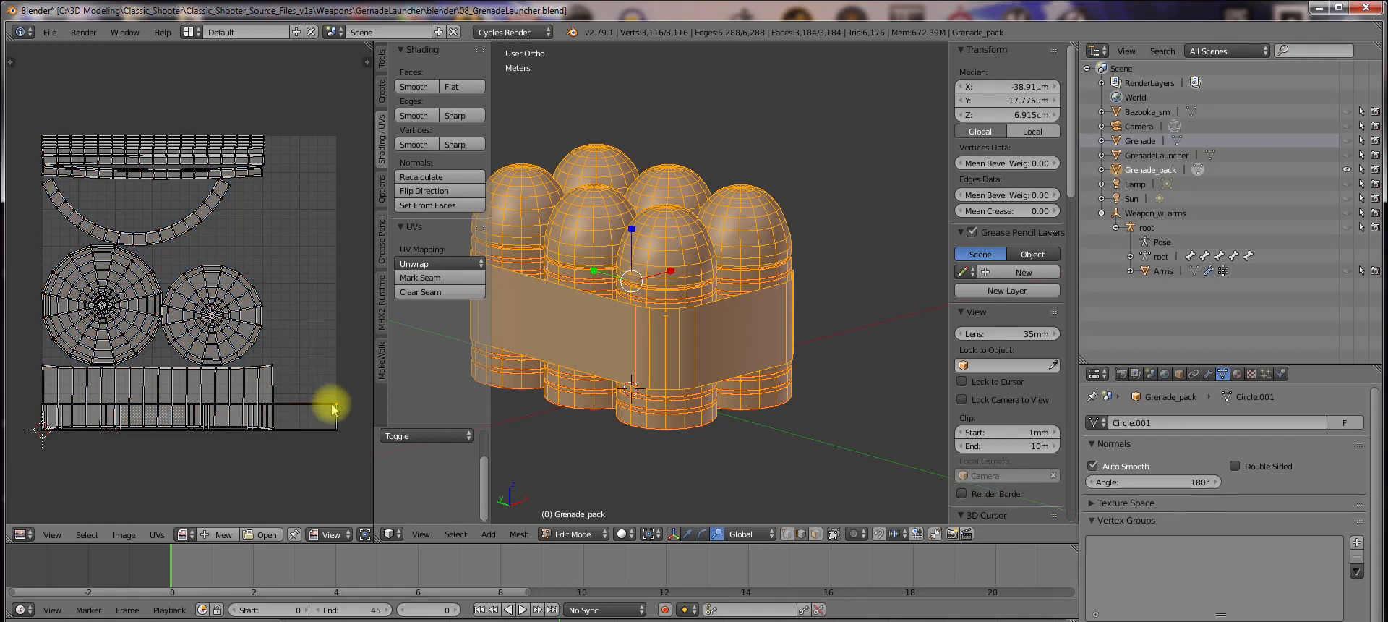
Select the band's UV island, rotate it 90°, and move it into the free strip beside the grenade islands
{"action": "key", "text": "ctrl+l"}
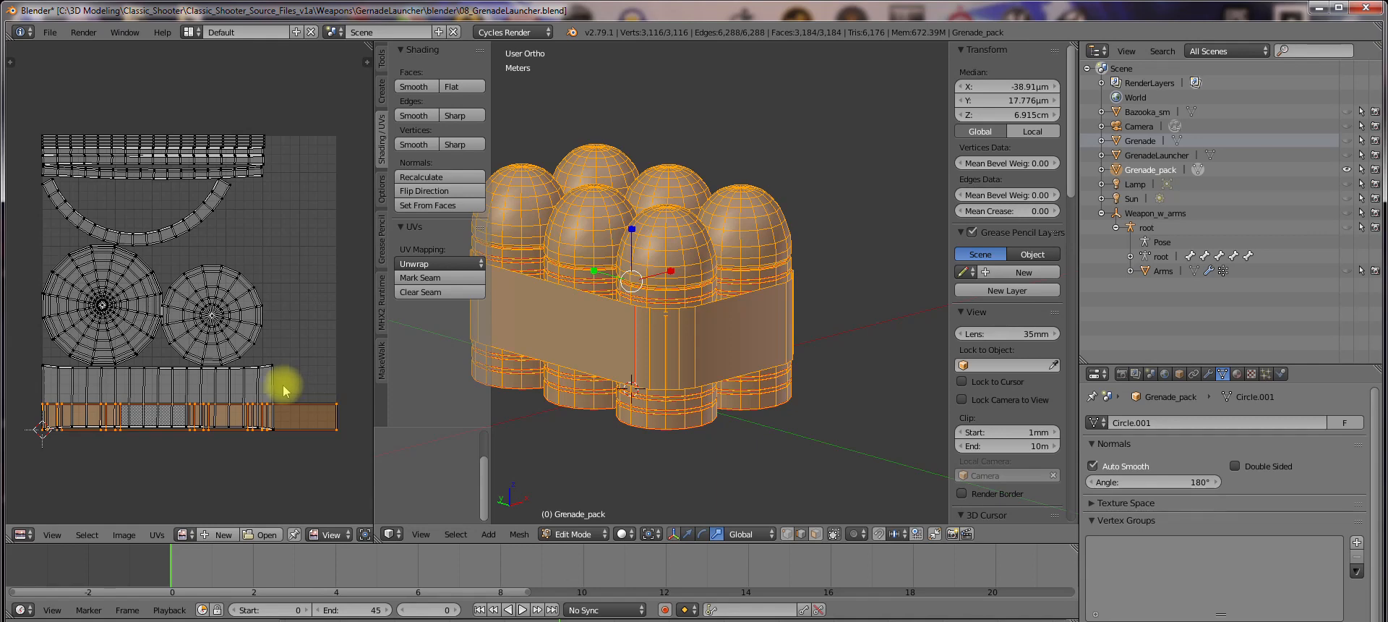
{"action": "key", "text": "r"}
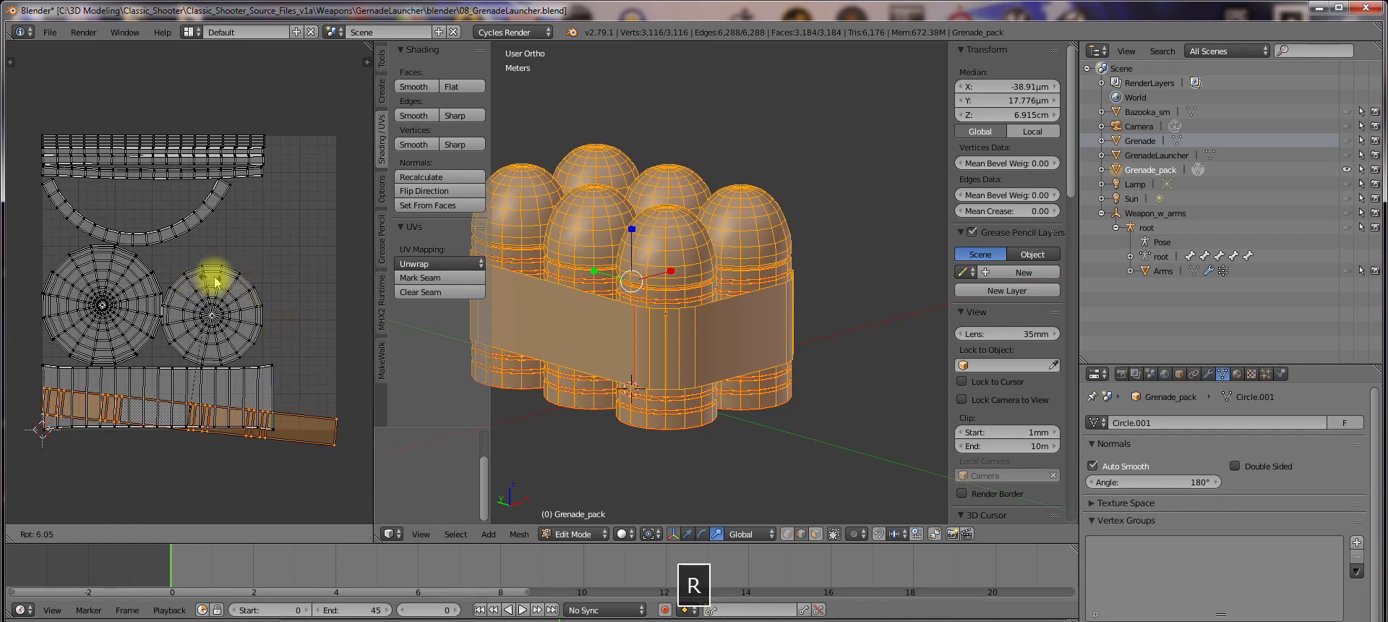
{"action": "type", "text": "90"}
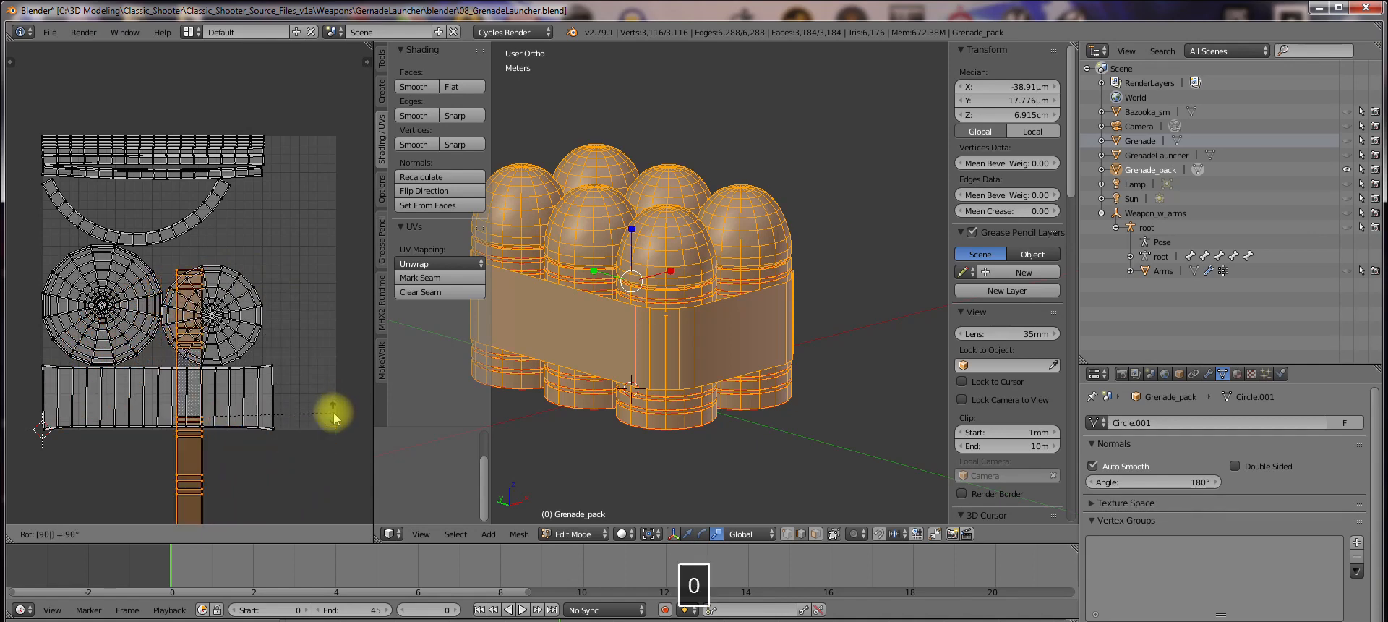
{"action": "key", "text": "Return"}
{"action": "key", "text": "g"}
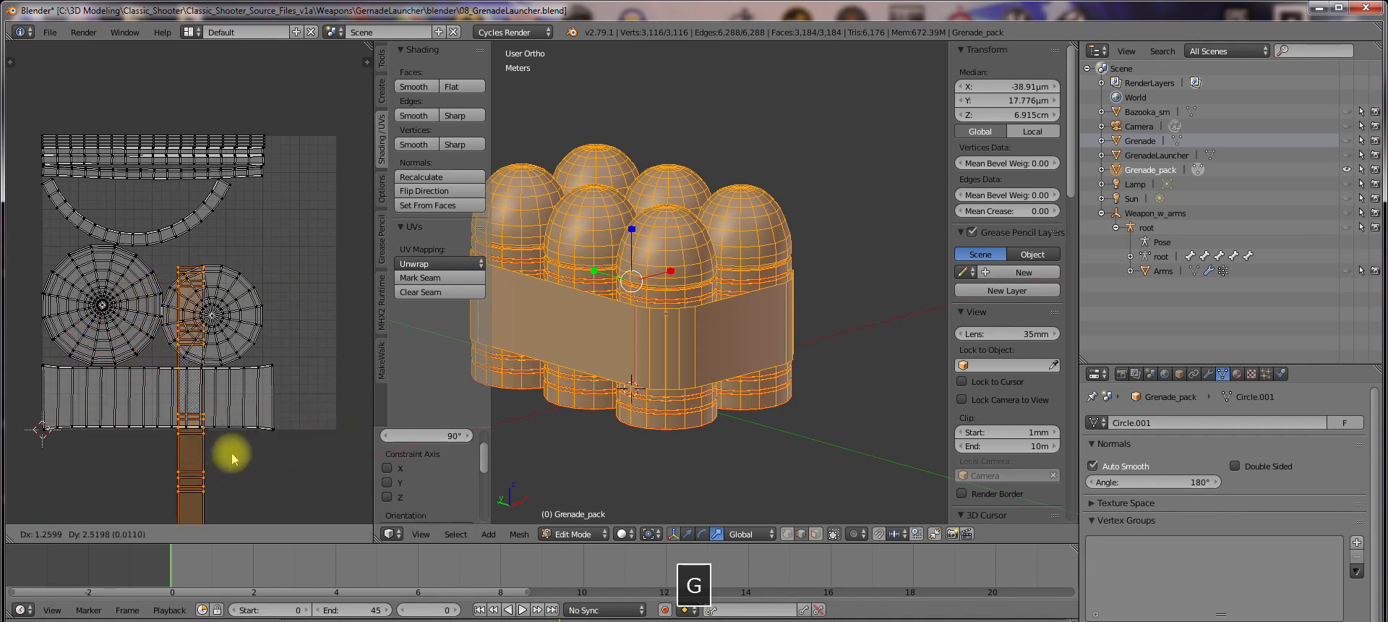
{"action": "left_click", "coordinate": [346, 342]}
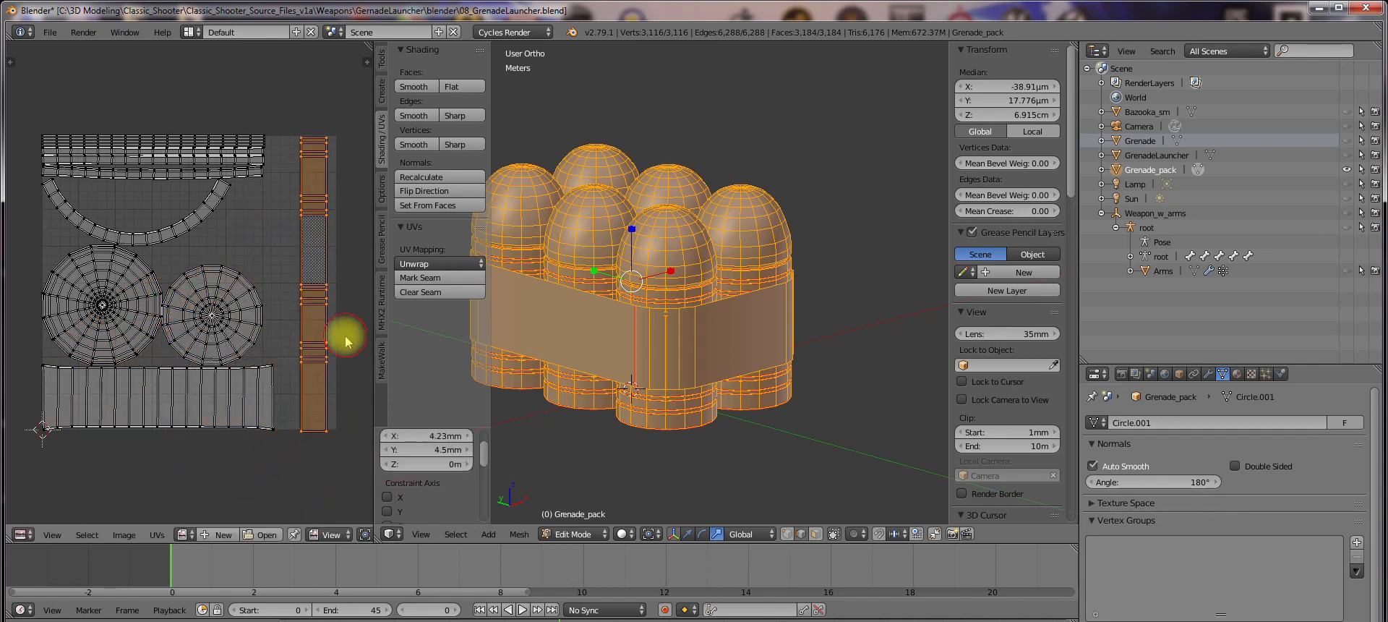
Scale the band's UV island to 0.928 and nudge it so it sits inside the UV bounds
{"action": "key", "text": "s"}
{"action": "left_click", "coordinate": [350, 420]}
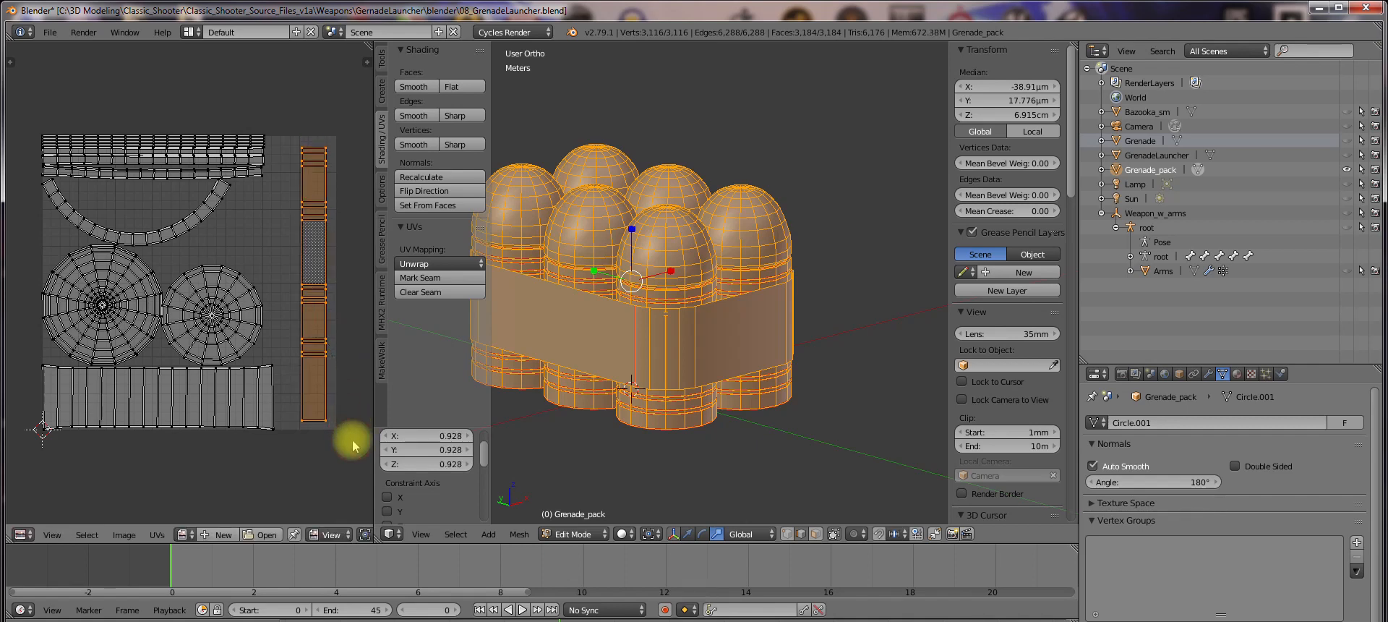
{"action": "key", "text": "g"}
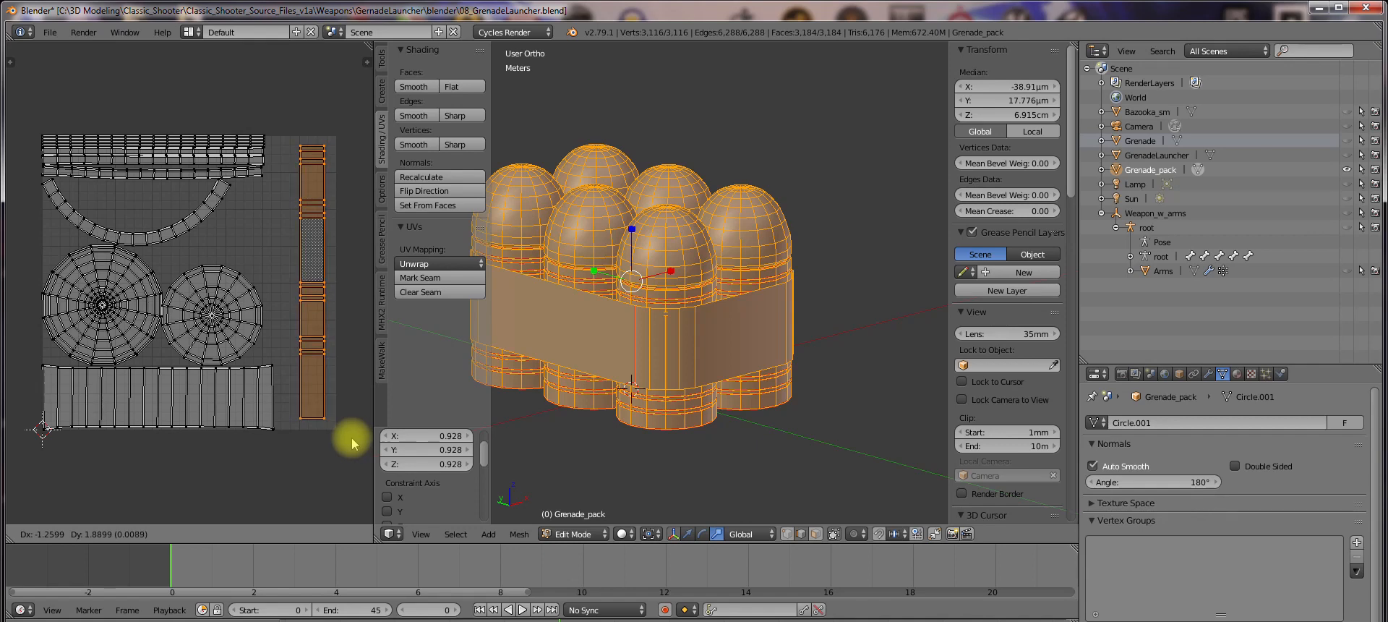
{"action": "left_click", "coordinate": [353, 443]}
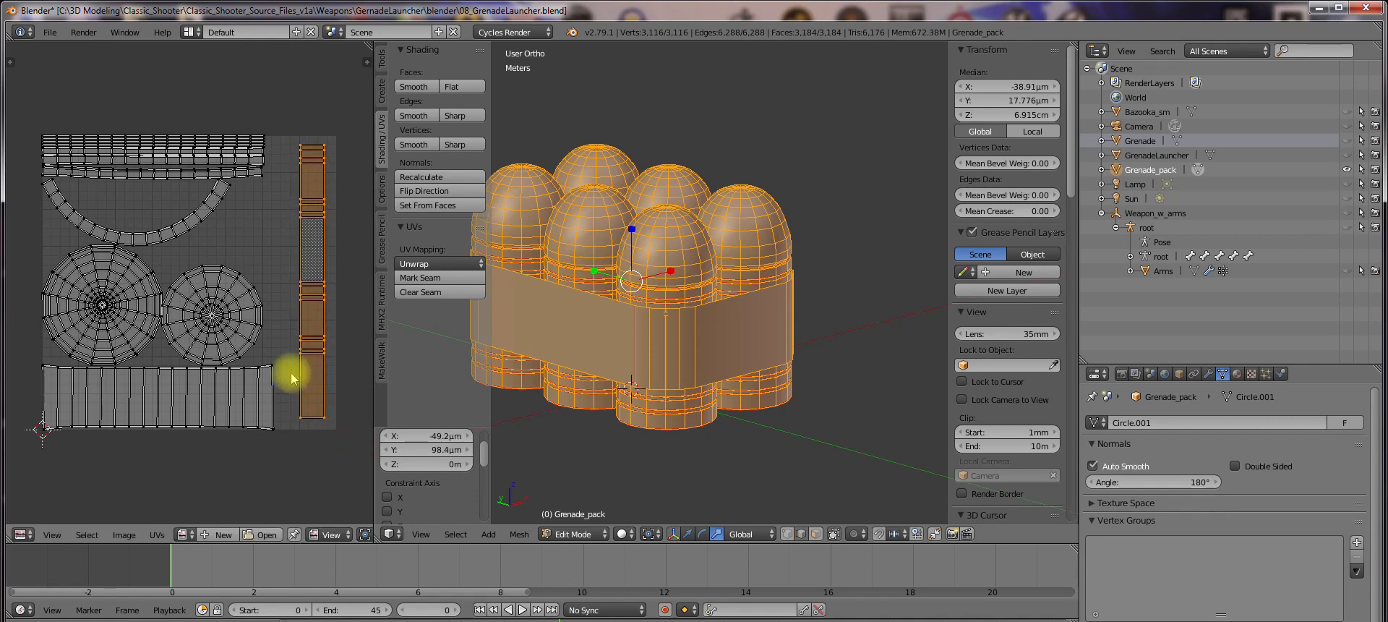
Return the grenade pack to Object Mode and view the finished model as a whole
{"action": "key", "text": "Tab"}
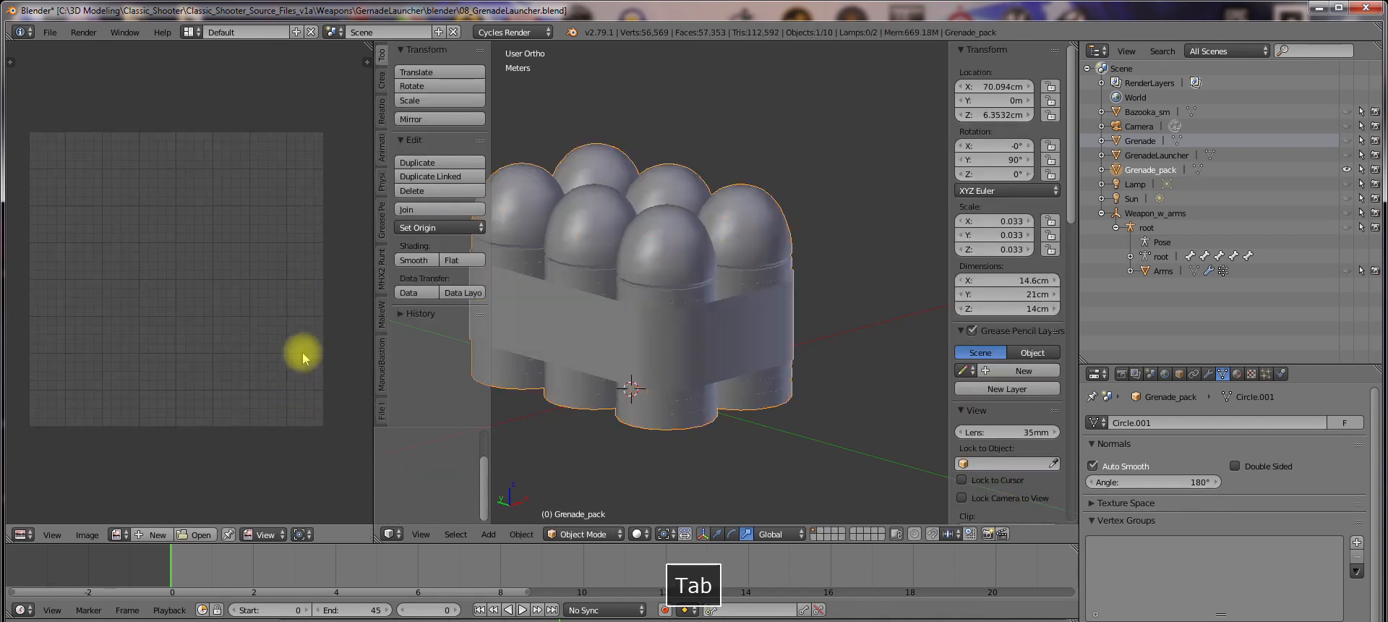
{"action": "key", "text": "Tab"}
{"action": "left_click", "coordinate": [773, 345]}
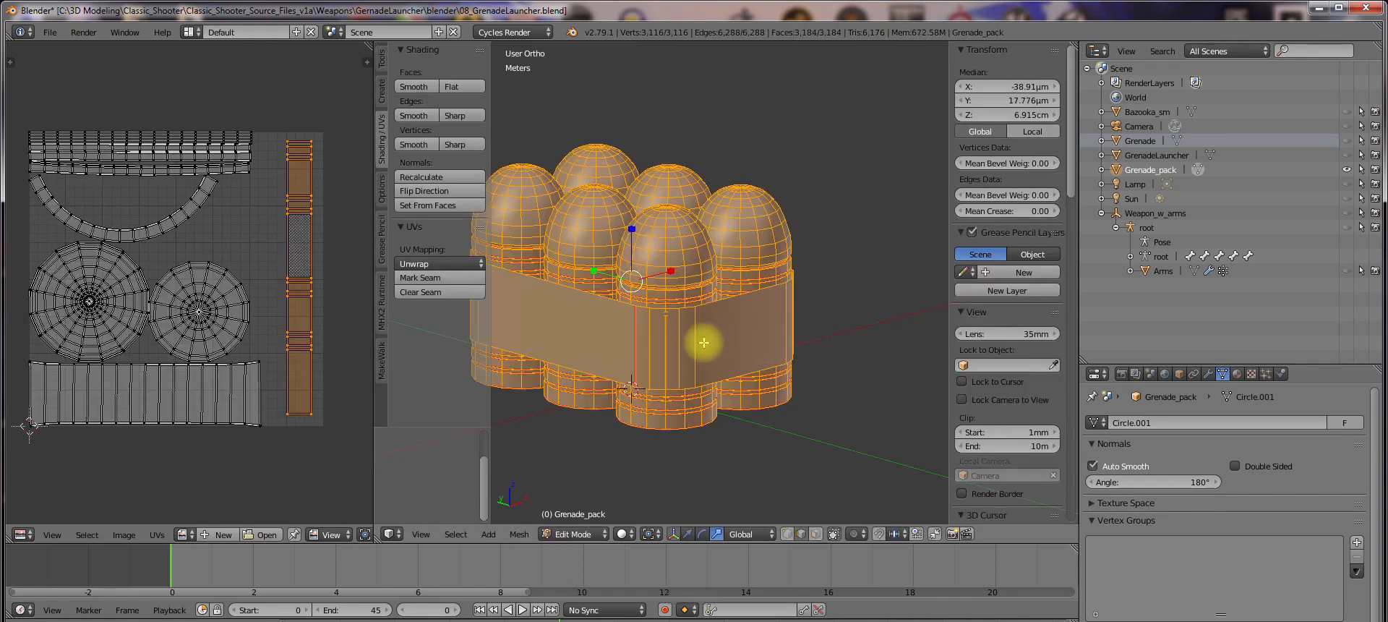
{"action": "key", "text": "Tab"}
{"action": "left_click", "coordinate": [589, 355]}
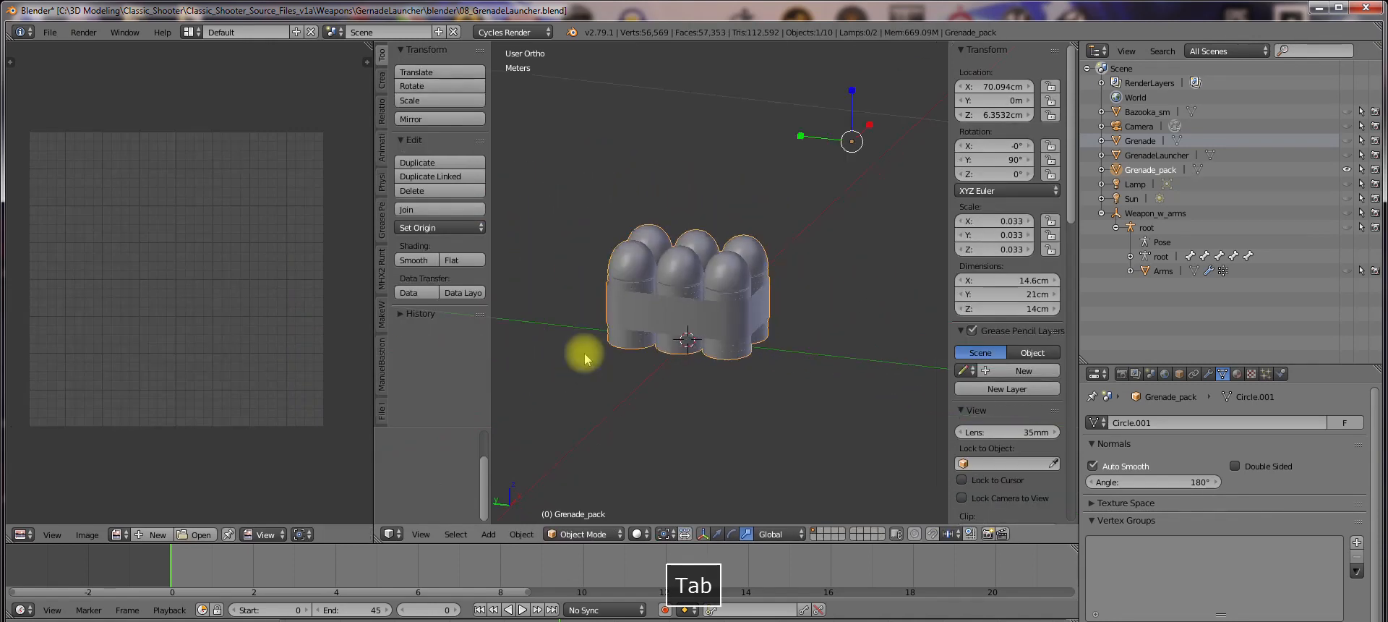
Close the UV editor area, view the grenade pack from several sides, and make Grenade the active object
{"action": "left_click_drag", "start_coordinate": [377, 538], "coordinate": [268, 531]}
{"action": "middle_click_drag", "start_coordinate": [505, 344], "coordinate": [677, 336]}
{"action": "scroll", "coordinate": [659, 344], "scroll_direction": "down", "scroll_amount": 2}
{"action": "scroll", "coordinate": [678, 336], "scroll_direction": "down", "scroll_amount": 4}
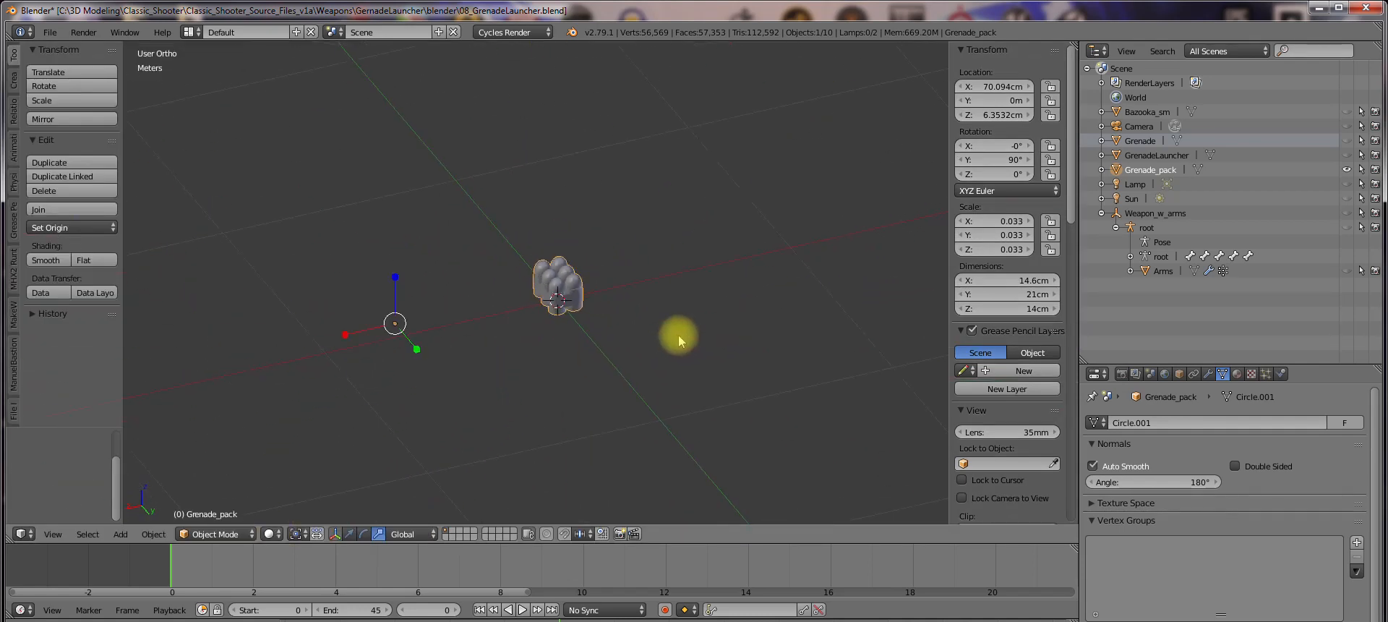
{"action": "scroll", "coordinate": [644, 330], "scroll_direction": "up", "scroll_amount": 4}
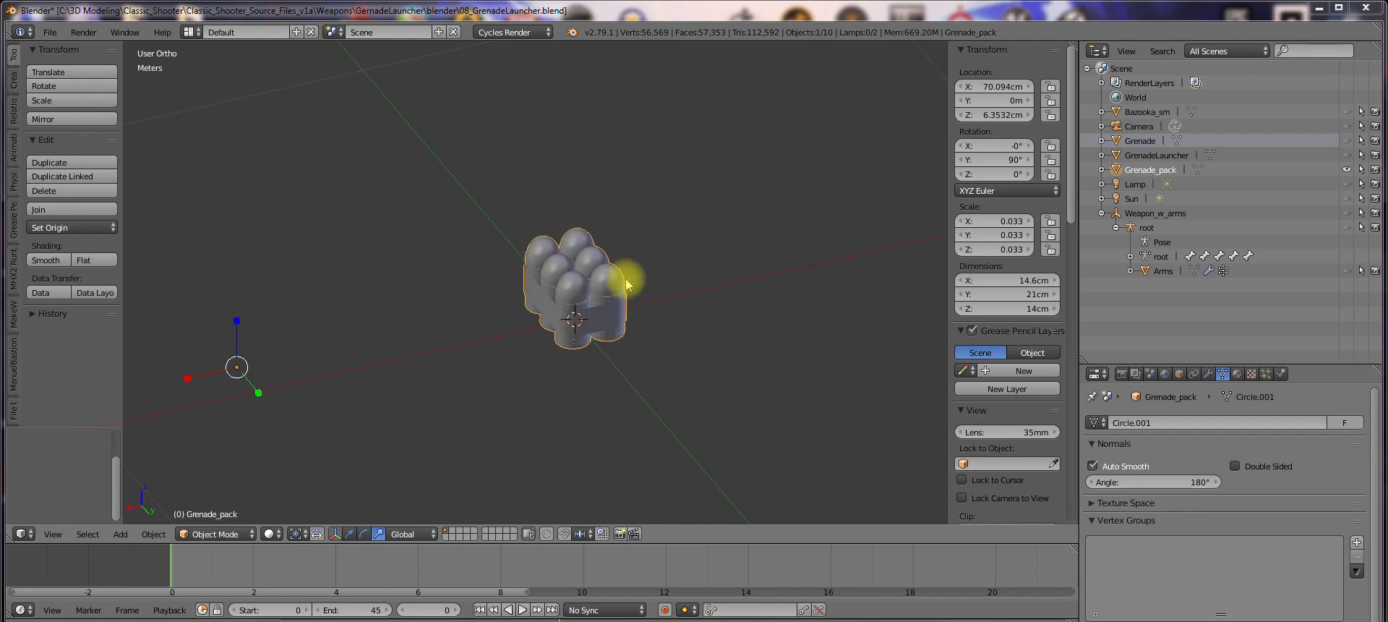
{"action": "left_click", "coordinate": [1145, 140]}
{"action": "scroll", "coordinate": [691, 298], "scroll_direction": "down", "scroll_amount": 4}
{"action": "middle_click_drag", "start_coordinate": [637, 305], "coordinate": [522, 324]}
{"action": "scroll", "coordinate": [571, 300], "scroll_direction": "up", "scroll_amount": 3}
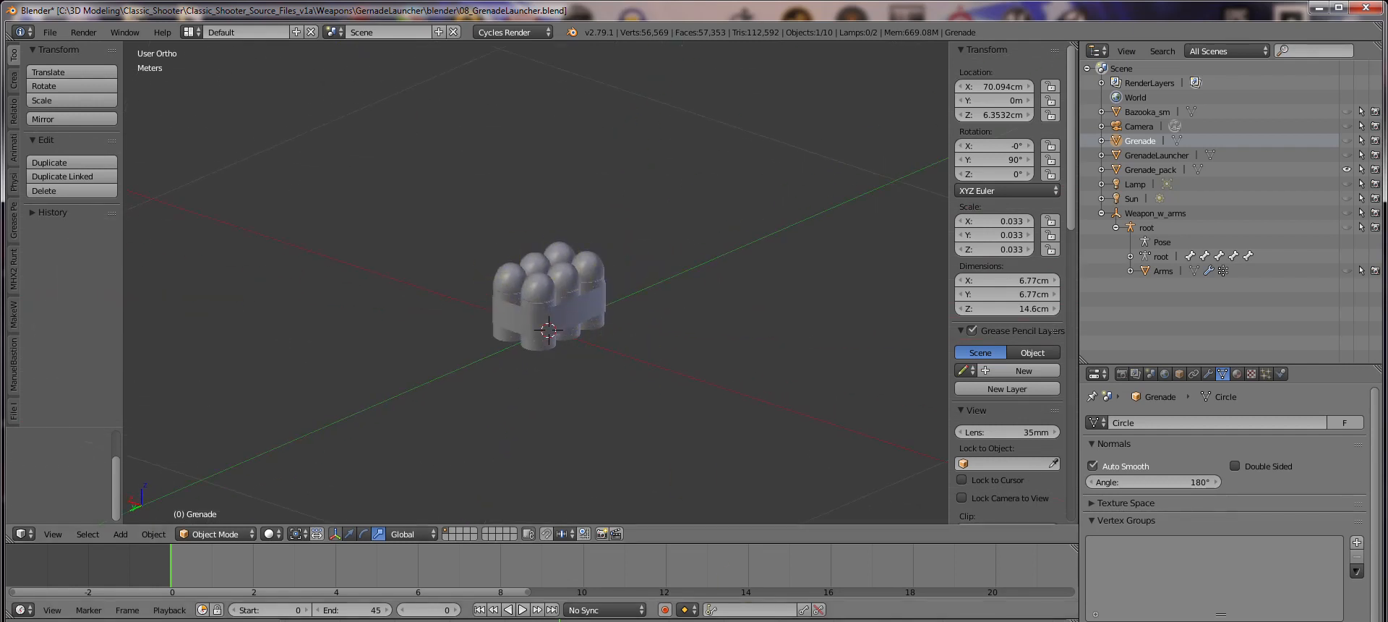
Set up a UV/Image Editor beside the 3D view and unhide the Grenade object
{"action": "left_click_drag", "start_coordinate": [15, 541], "coordinate": [481, 528]}
{"action": "left_click", "coordinate": [23, 533]}
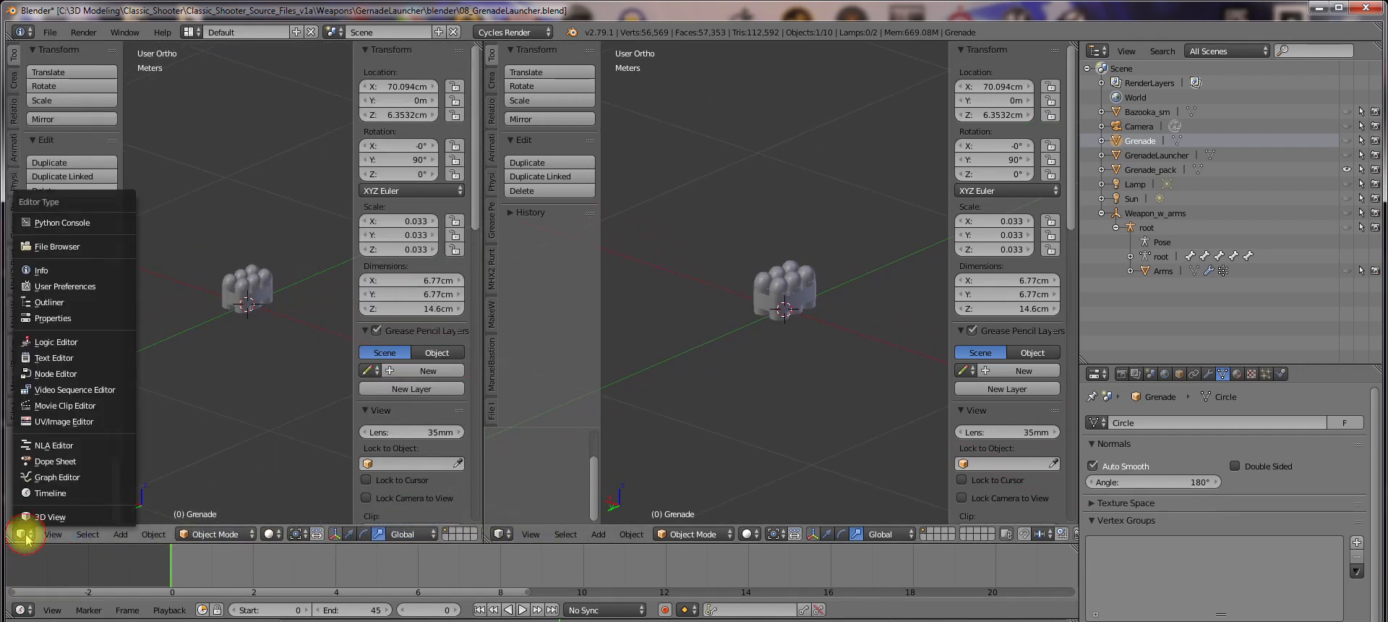
{"action": "left_click", "coordinate": [68, 419]}
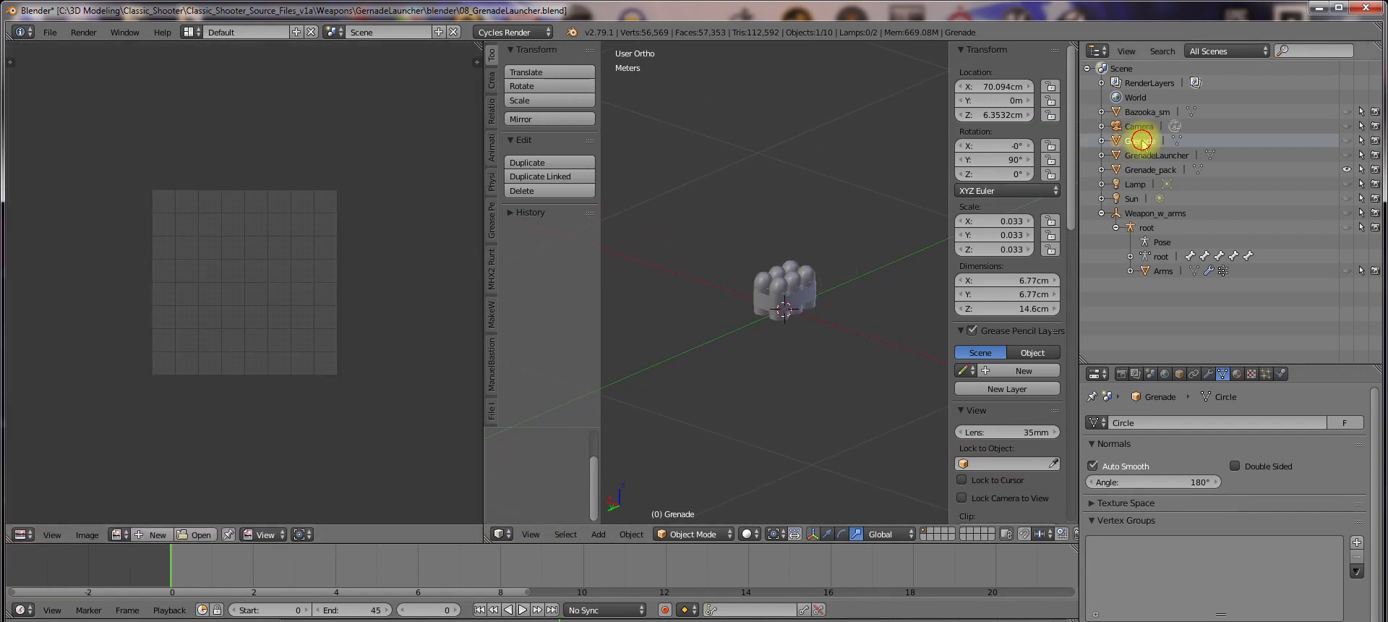
{"action": "left_click", "coordinate": [1142, 140]}
{"action": "left_click", "coordinate": [1350, 141]}
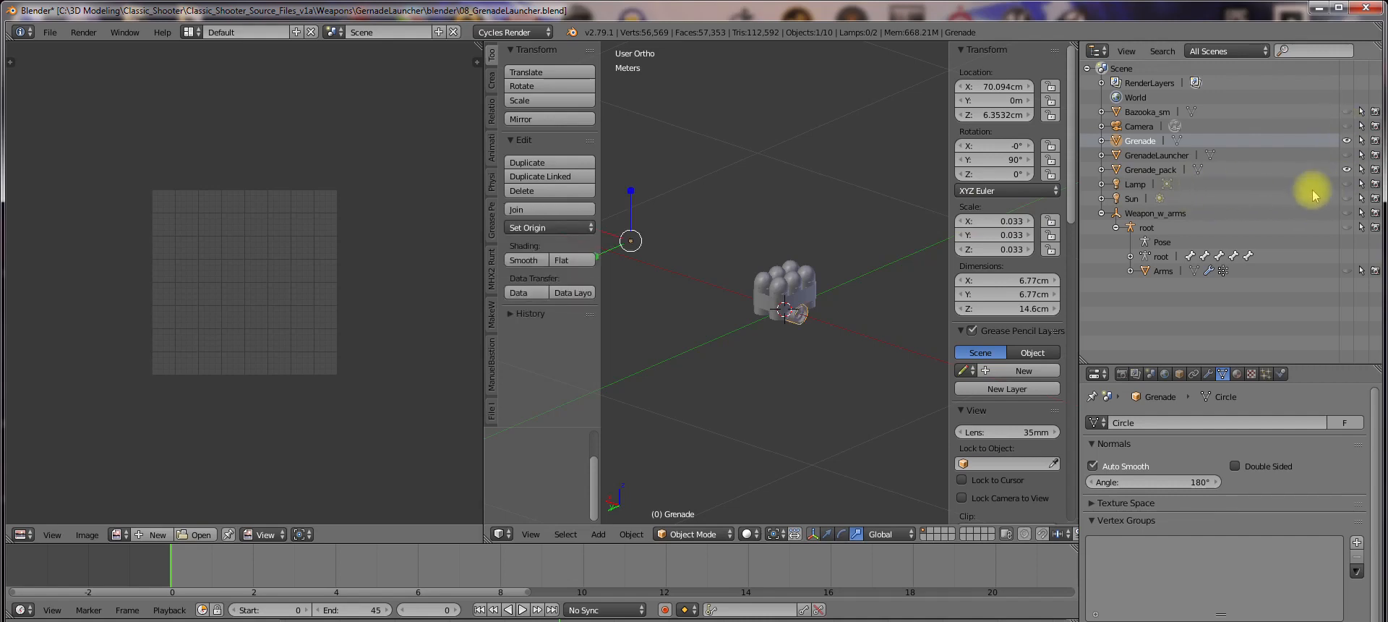
Open Grenade_pack in Edit Mode to examine its UV layout
{"action": "left_click", "coordinate": [792, 286]}
{"action": "key", "text": "Tab"}
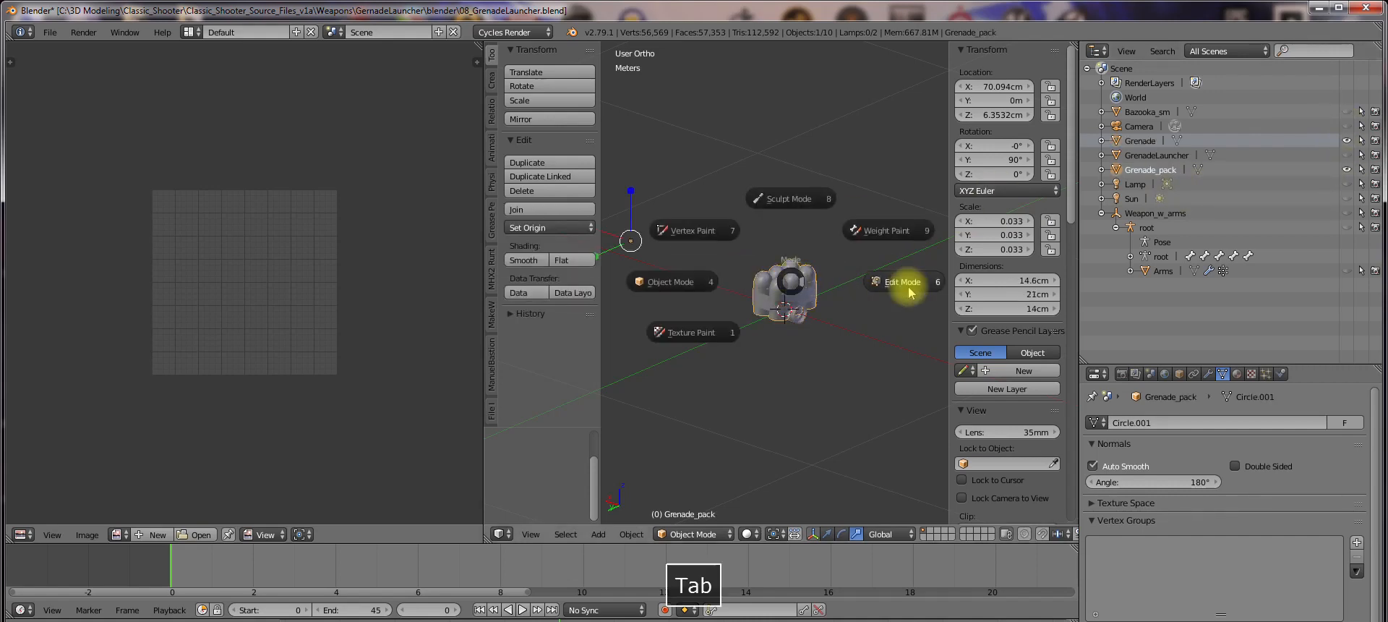
{"action": "left_click", "coordinate": [904, 286]}
{"action": "scroll", "coordinate": [819, 295], "scroll_direction": "up", "scroll_amount": 2}
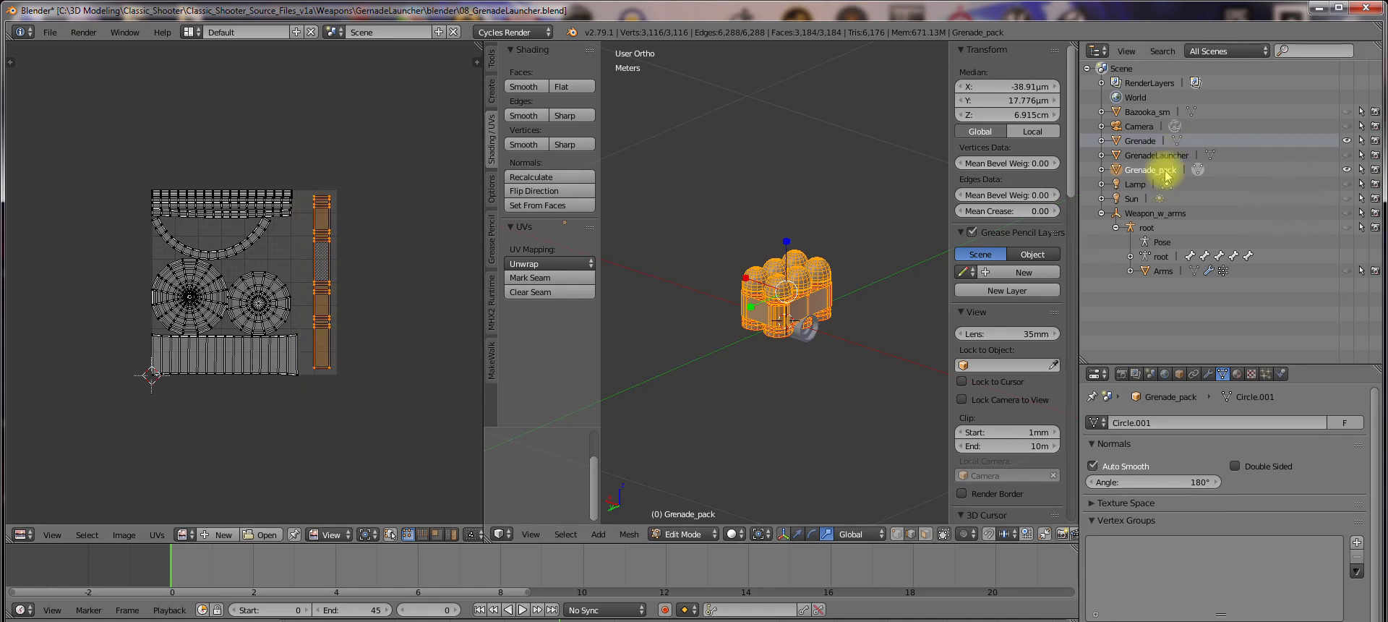
Examine the single Grenade's full UV layout in Edit Mode with its whole mesh selected, and return to Object Mode
{"action": "left_click", "coordinate": [1148, 143]}
{"action": "key", "text": "Tab"}
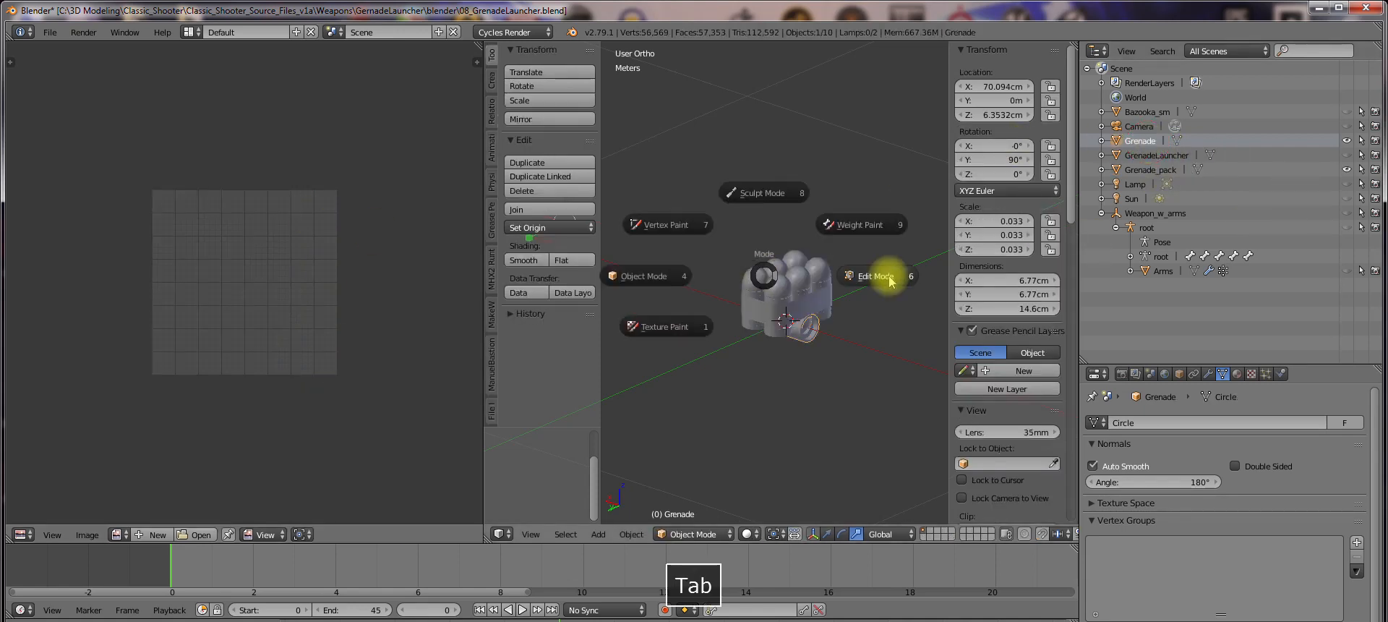
{"action": "left_click", "coordinate": [891, 280]}
{"action": "key", "text": "a"}
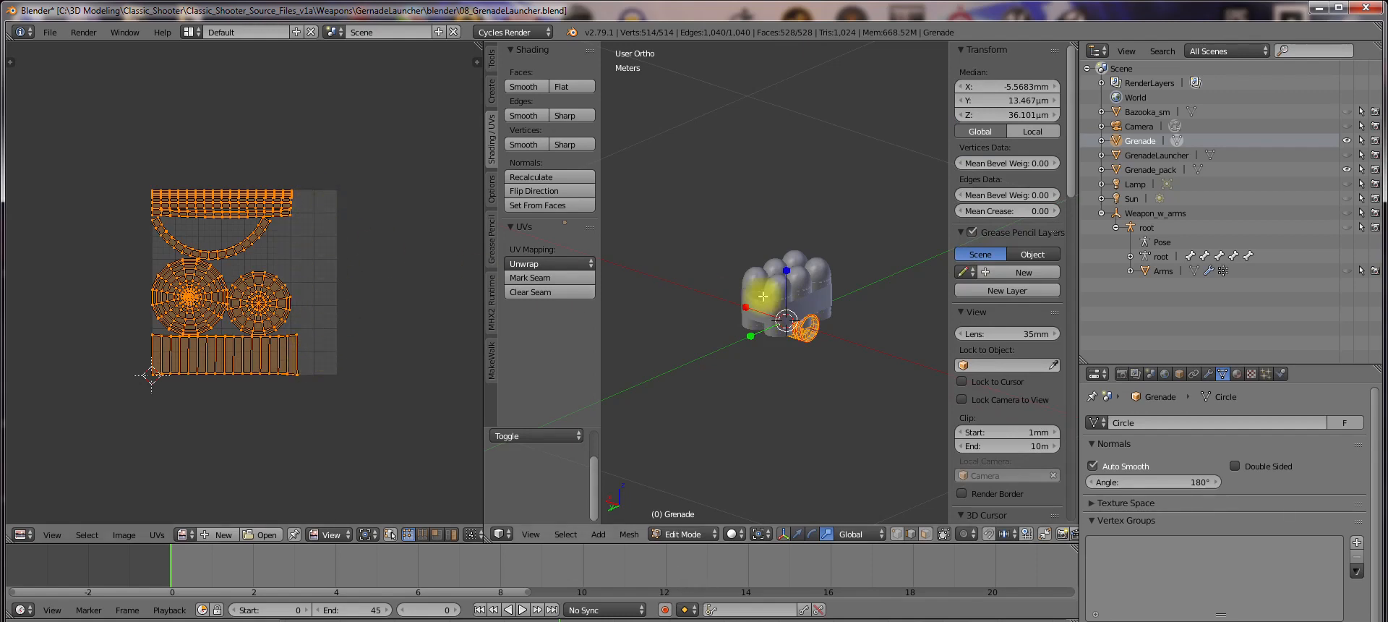
{"action": "key", "text": "Tab"}
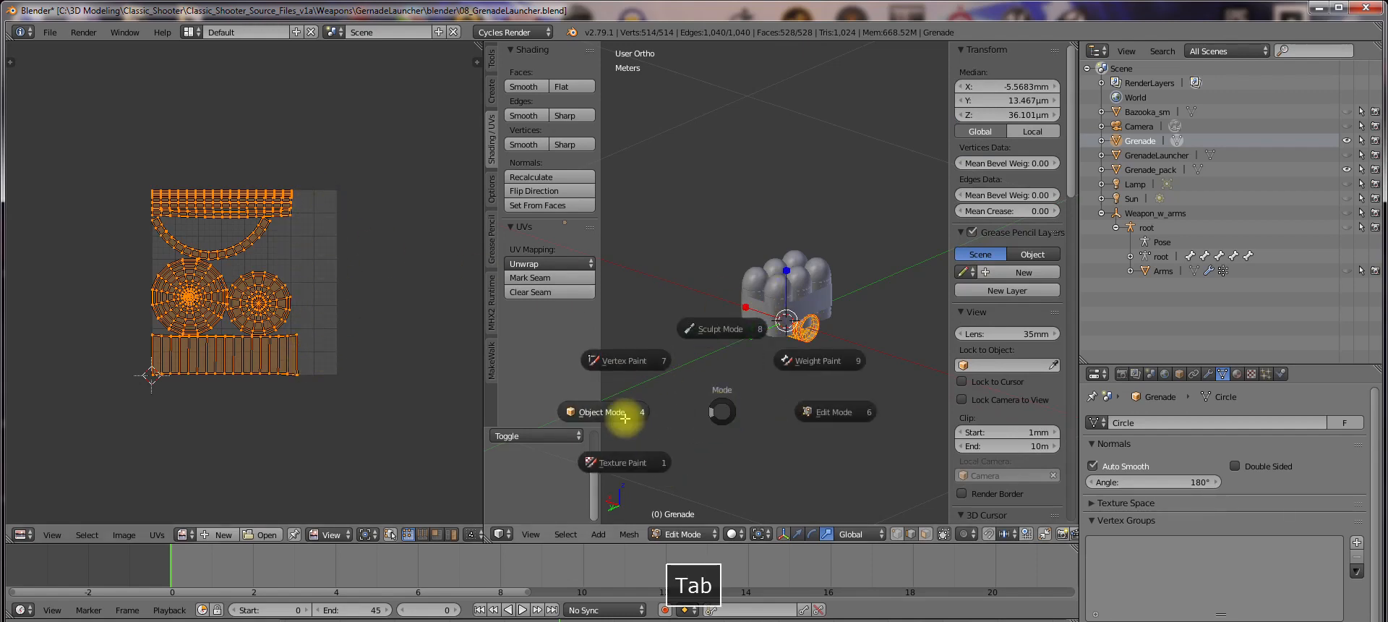
{"action": "left_click", "coordinate": [622, 415]}
{"action": "scroll", "coordinate": [845, 332], "scroll_direction": "up", "scroll_amount": 3}
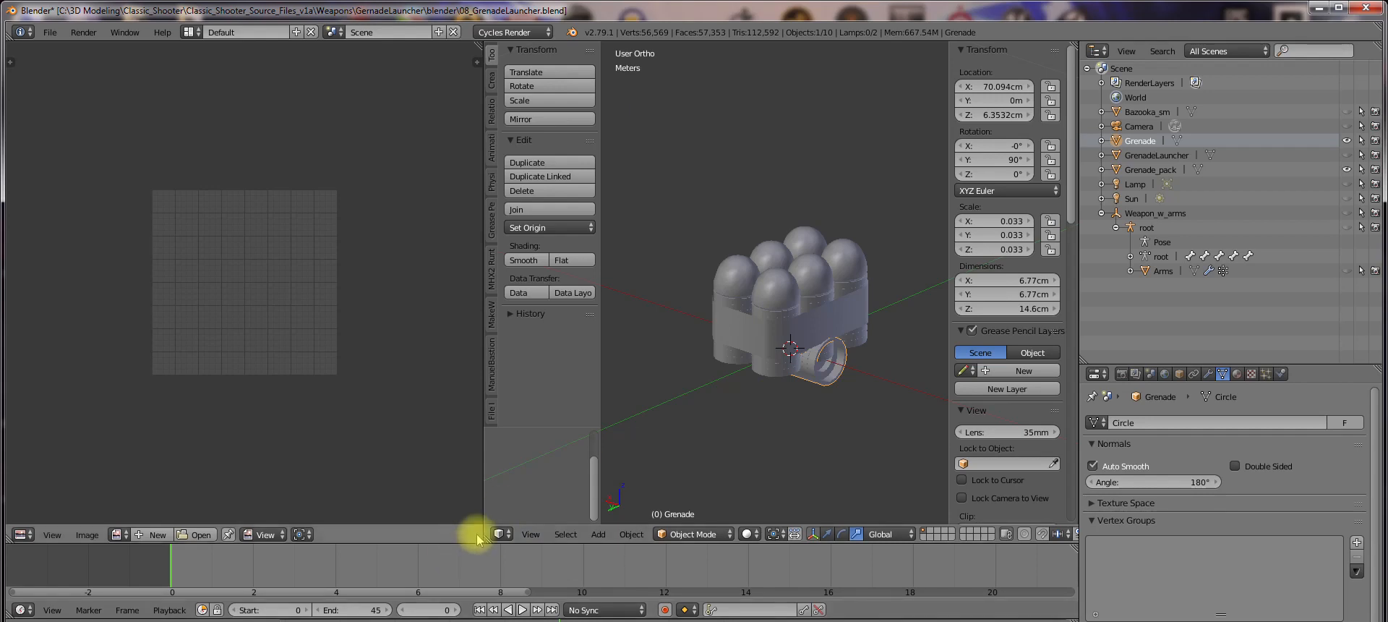
Close the UV editor area and unhide the GrenadeLauncher object
{"action": "left_click_drag", "start_coordinate": [486, 539], "coordinate": [434, 543]}
{"action": "middle_click_drag", "start_coordinate": [627, 391], "coordinate": [766, 390]}
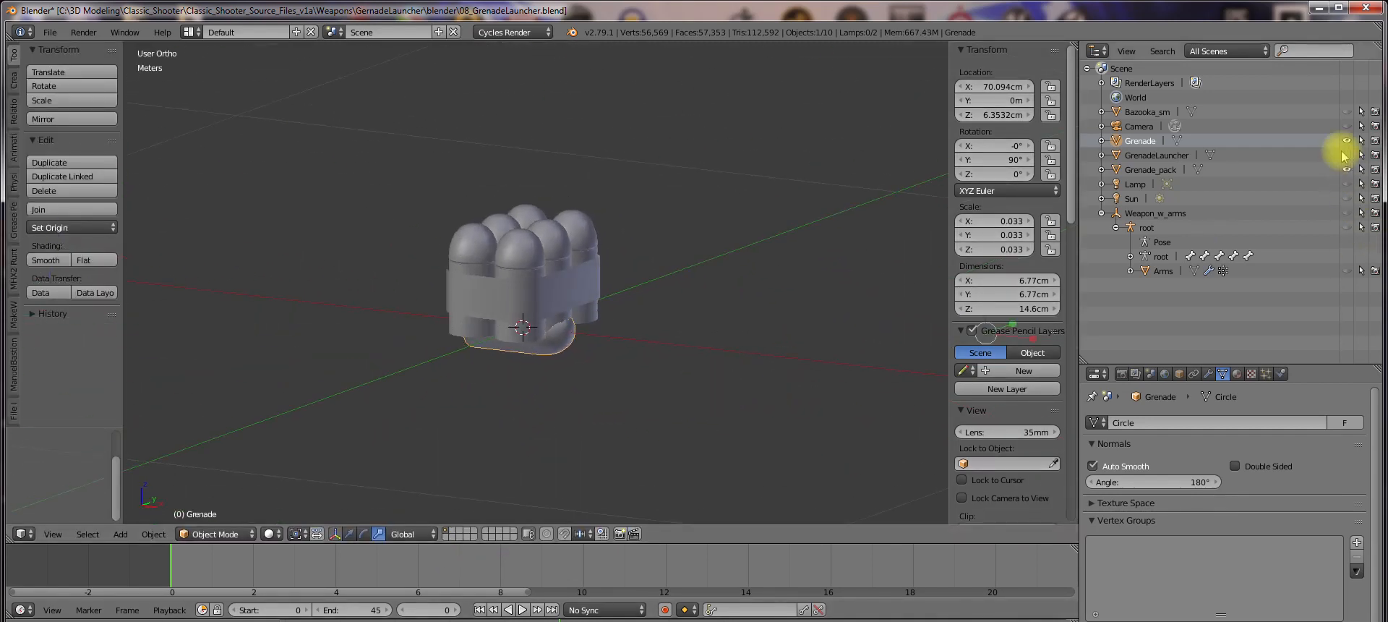
{"action": "left_click", "coordinate": [1346, 154]}
{"action": "scroll", "coordinate": [800, 322], "scroll_direction": "down", "scroll_amount": 5}
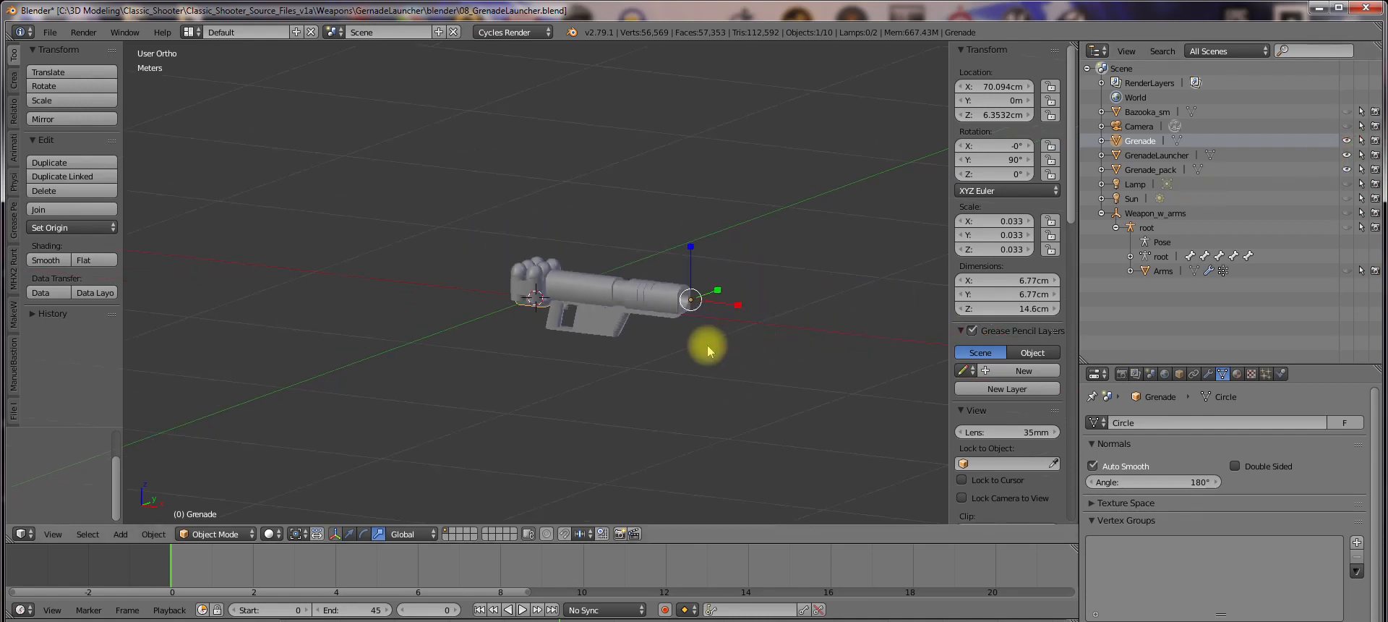
{"action": "middle_click_drag", "start_coordinate": [746, 358], "coordinate": [572, 358], "text": "shift"}
{"action": "key", "text": "w"}
{"action": "key", "text": "Escape"}
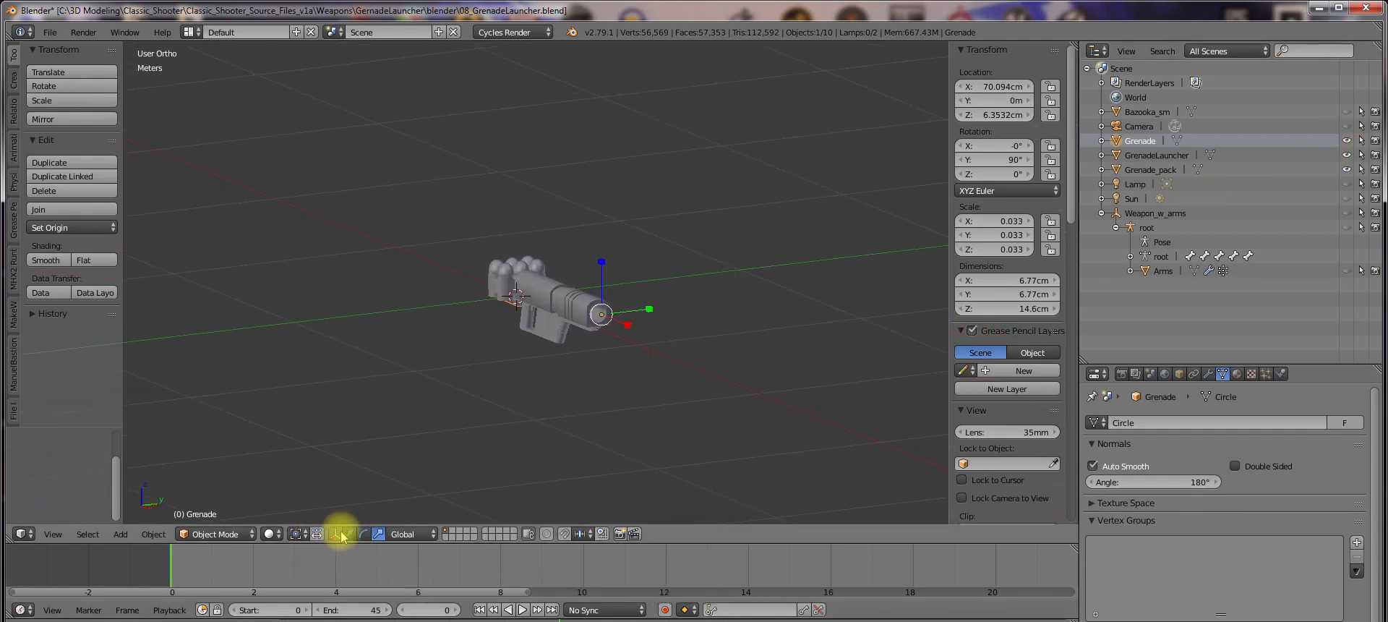
Open the GrenadeLauncher mesh in Edit Mode with nothing selected and view its barrel up close
{"action": "middle_click_drag", "start_coordinate": [650, 378], "coordinate": [533, 323]}
{"action": "scroll", "coordinate": [514, 382], "scroll_direction": "up", "scroll_amount": 3}
{"action": "scroll", "coordinate": [527, 261], "scroll_direction": "up", "scroll_amount": 2}
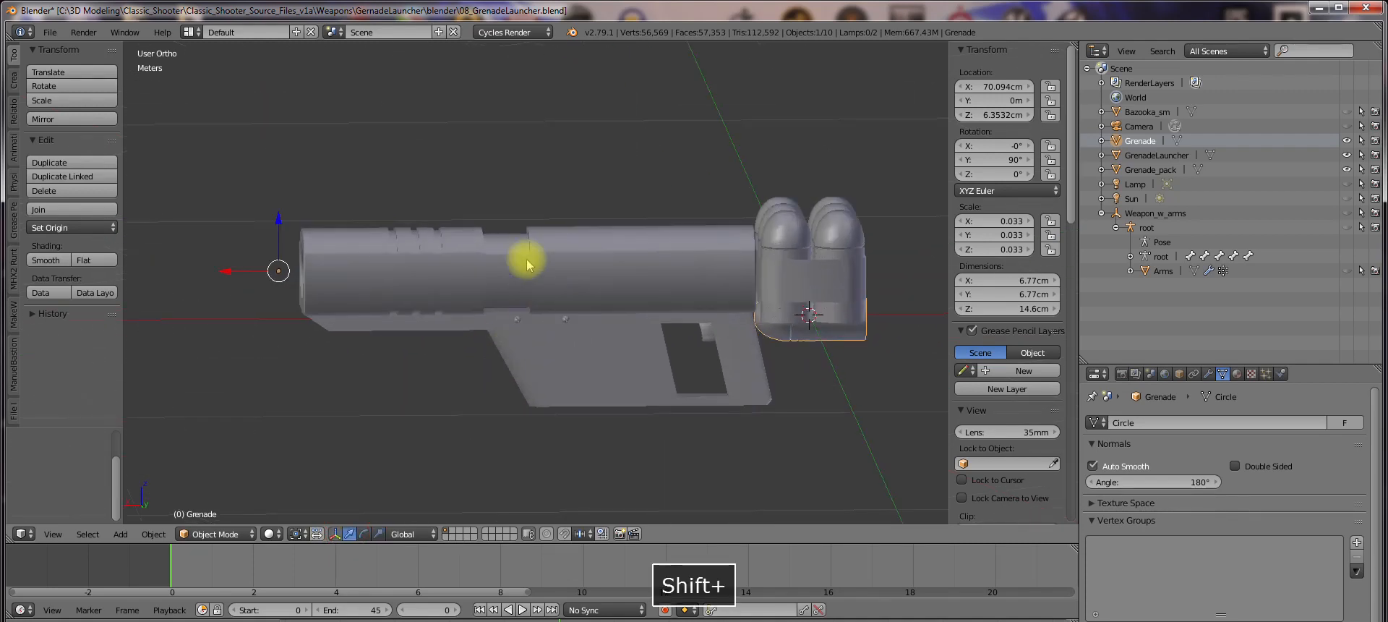
{"action": "right_click", "coordinate": [527, 261]}
{"action": "key", "text": "Tab"}
{"action": "left_click", "coordinate": [636, 264]}
{"action": "scroll", "coordinate": [574, 369], "scroll_direction": "up", "scroll_amount": 3}
{"action": "middle_click_drag", "start_coordinate": [575, 370], "coordinate": [610, 330]}
{"action": "key", "text": "a"}
{"action": "scroll", "coordinate": [609, 331], "scroll_direction": "up", "scroll_amount": 1}
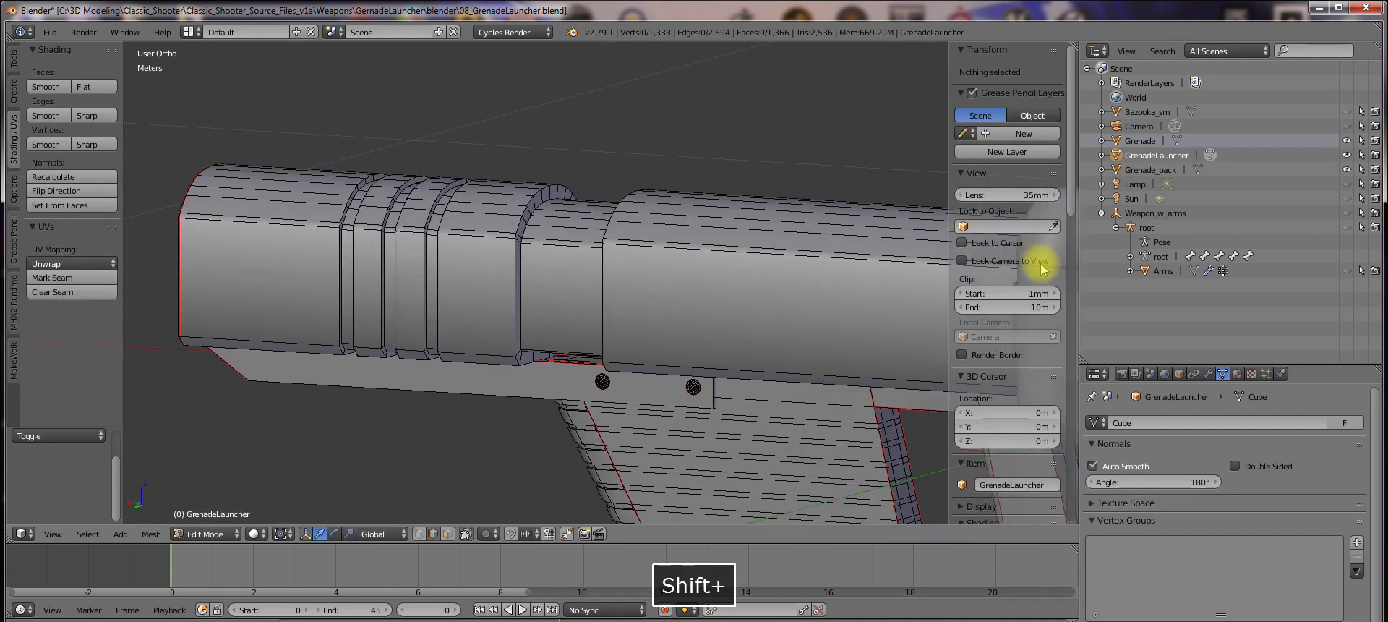
Turn on the Sharp edge overlay and select the vertical edge at the front of the barrel's recess
{"action": "scroll", "coordinate": [1041, 372], "scroll_direction": "down", "scroll_amount": 10}
{"action": "left_click", "coordinate": [1038, 385]}
{"action": "scroll", "coordinate": [527, 258], "scroll_direction": "up", "scroll_amount": 4}
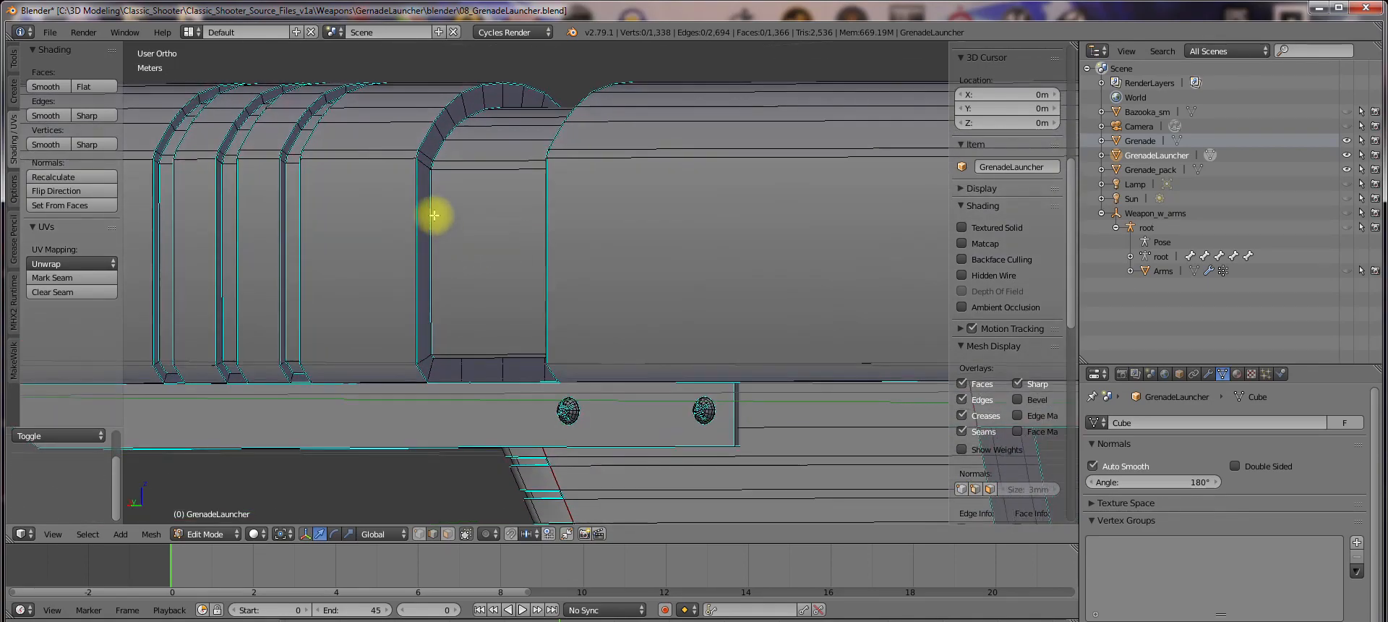
{"action": "right_click", "coordinate": [434, 217]}
{"action": "middle_click_drag", "start_coordinate": [455, 267], "coordinate": [576, 239]}
{"action": "scroll", "coordinate": [468, 248], "scroll_direction": "down", "scroll_amount": 1}
{"action": "middle_click_drag", "start_coordinate": [752, 289], "coordinate": [510, 306]}
{"action": "scroll", "coordinate": [510, 306], "scroll_direction": "up", "scroll_amount": 2}
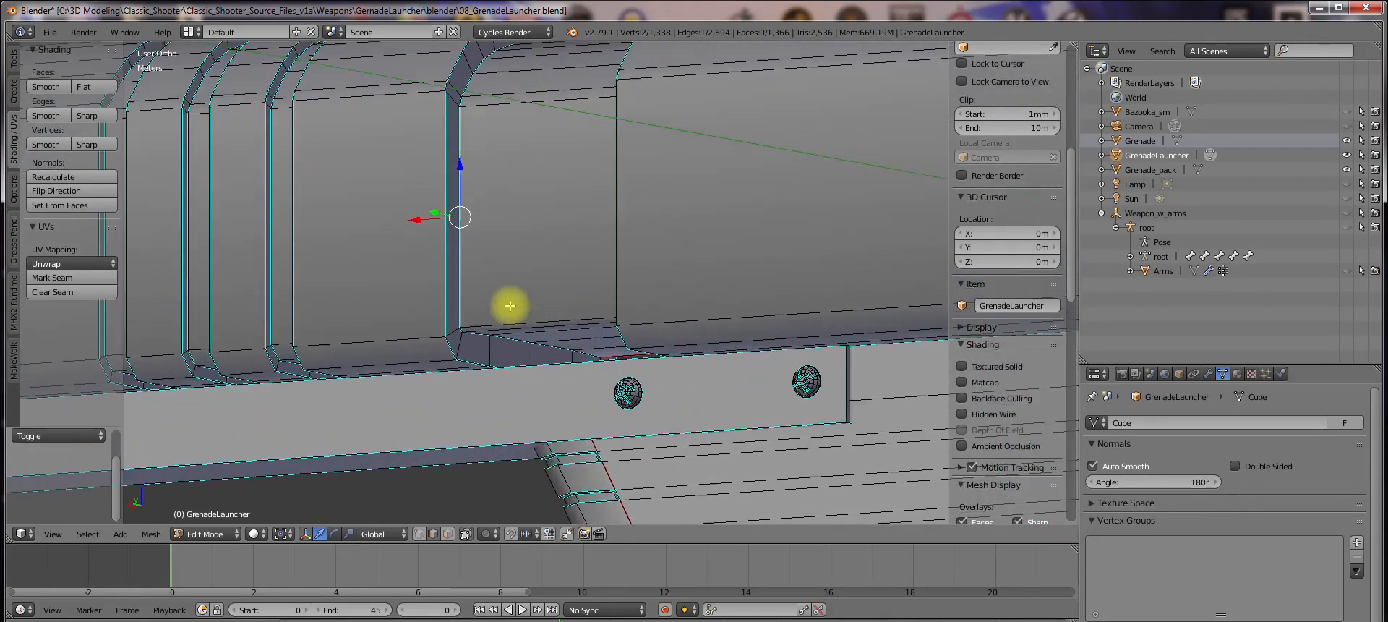
{"action": "middle_click_drag", "start_coordinate": [522, 249], "coordinate": [505, 301], "text": "shift"}
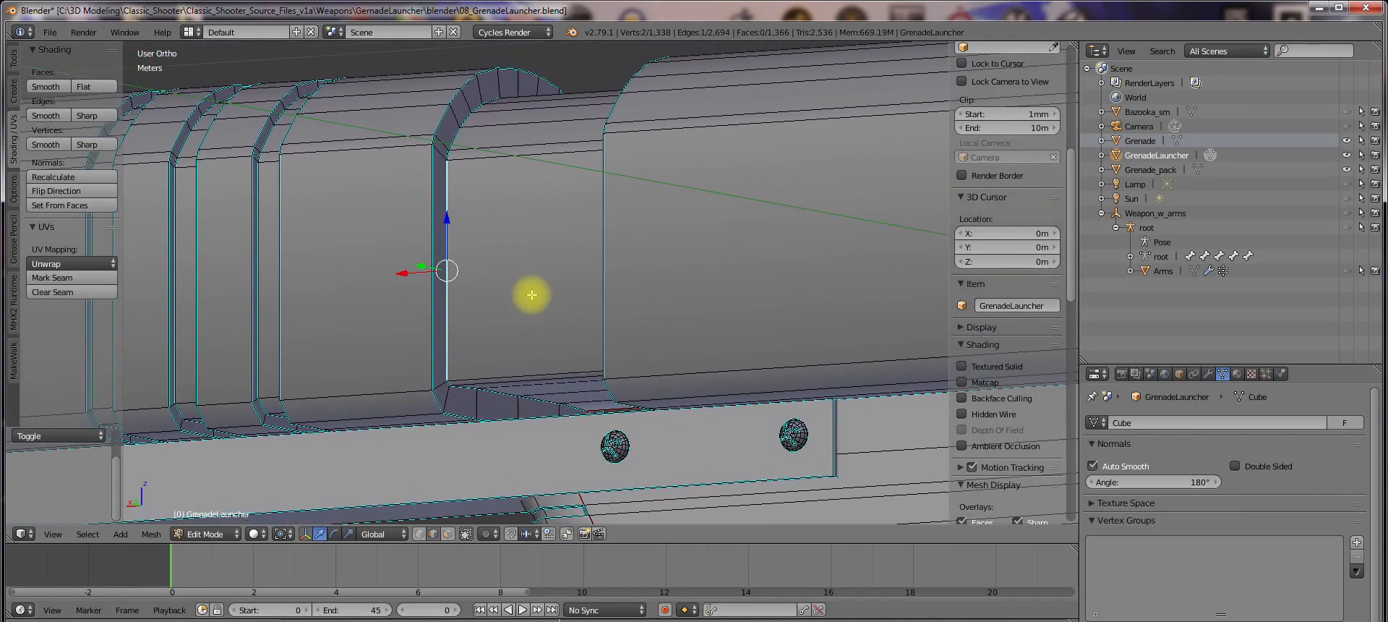
Return the launcher to Object Mode and examine the whole model together with the grenade pack
{"action": "key", "text": "Tab"}
{"action": "left_click", "coordinate": [436, 294]}
{"action": "middle_click_drag", "start_coordinate": [506, 295], "coordinate": [616, 354]}
{"action": "scroll", "coordinate": [432, 354], "scroll_direction": "down", "scroll_amount": 8}
{"action": "key", "text": "Tab"}
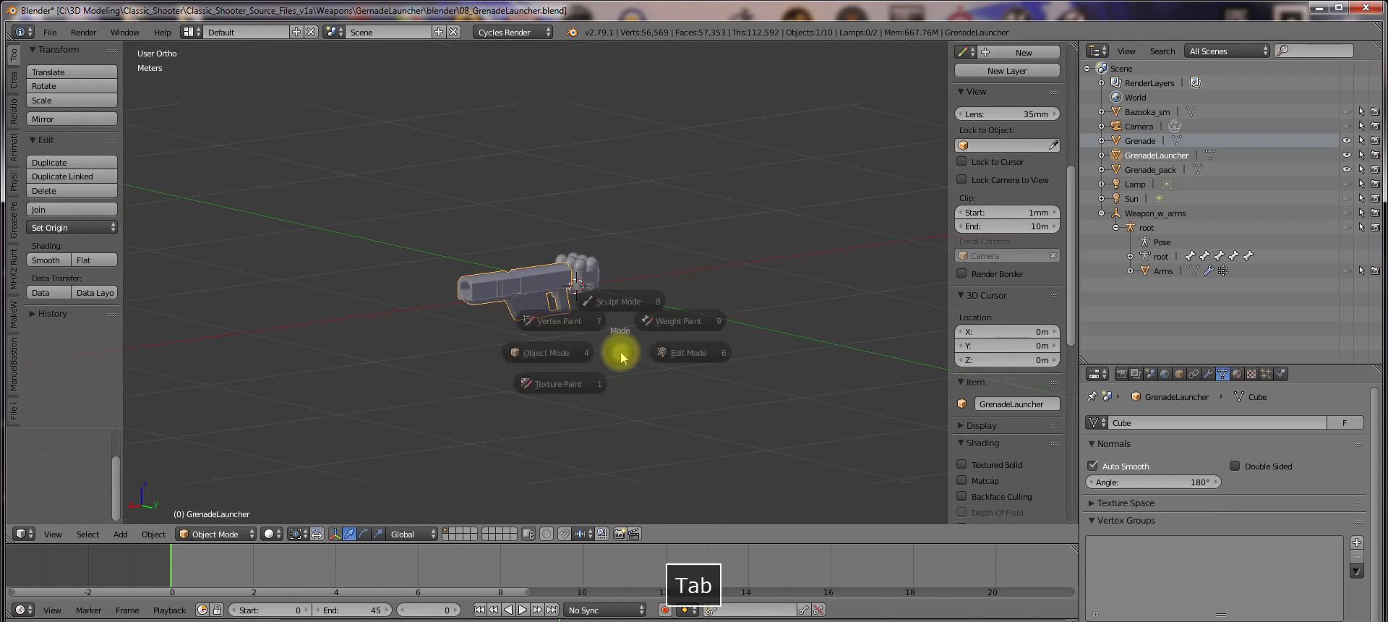
{"action": "scroll", "coordinate": [532, 346], "scroll_direction": "down", "scroll_amount": 3}
{"action": "middle_click_drag", "start_coordinate": [590, 311], "coordinate": [587, 268], "text": "shift"}
{"action": "scroll", "coordinate": [577, 370], "scroll_direction": "up", "scroll_amount": 4}
{"action": "scroll", "coordinate": [566, 355], "scroll_direction": "up", "scroll_amount": 6}
{"action": "middle_click_drag", "start_coordinate": [594, 339], "coordinate": [544, 321]}
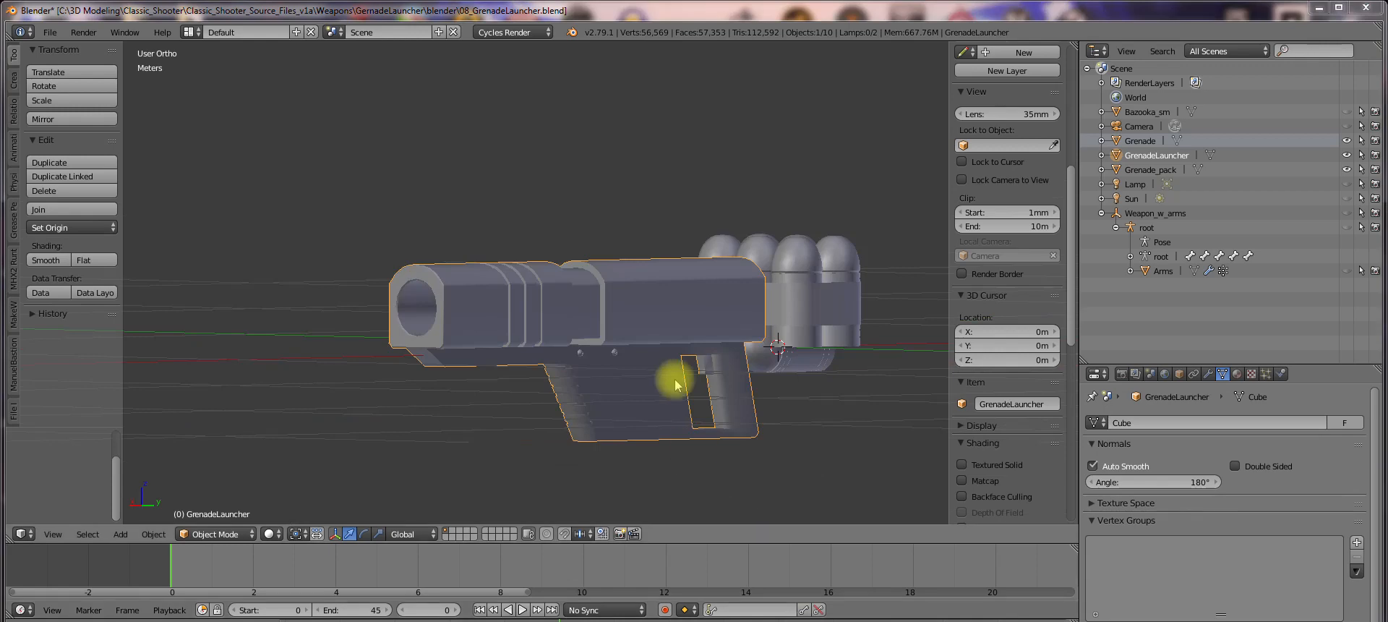
Switch the 3D view to perspective and view the launcher from behind the grenade pack
{"action": "mouse_move", "coordinate": [675, 380]}
{"action": "middle_mouse_down"}
{"action": "mouse_move", "coordinate": [666, 357]}
{"action": "mouse_move", "coordinate": [801, 363]}
{"action": "mouse_move", "coordinate": [660, 394]}
{"action": "mouse_move", "coordinate": [821, 381]}
{"action": "mouse_move", "coordinate": [585, 375]}
{"action": "mouse_move", "coordinate": [511, 334]}
{"action": "mouse_move", "coordinate": [527, 369]}
{"action": "mouse_move", "coordinate": [707, 393]}
{"action": "mouse_move", "coordinate": [808, 376]}
{"action": "mouse_move", "coordinate": [679, 388]}
{"action": "middle_mouse_up"}
{"action": "key", "text": "KP_5"}
{"action": "scroll", "coordinate": [637, 358], "scroll_direction": "down", "scroll_amount": 3}
{"action": "scroll", "coordinate": [589, 384], "scroll_direction": "up", "scroll_amount": 5}
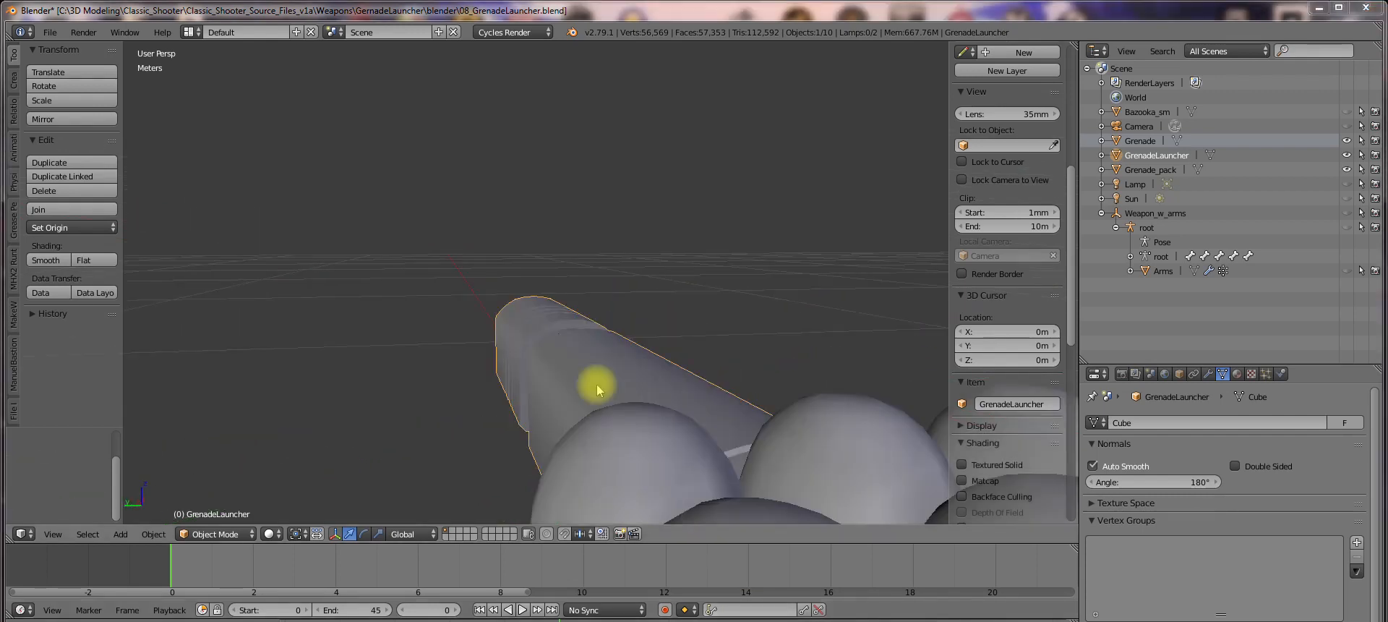
{"action": "middle_click_drag", "start_coordinate": [589, 360], "coordinate": [626, 472]}
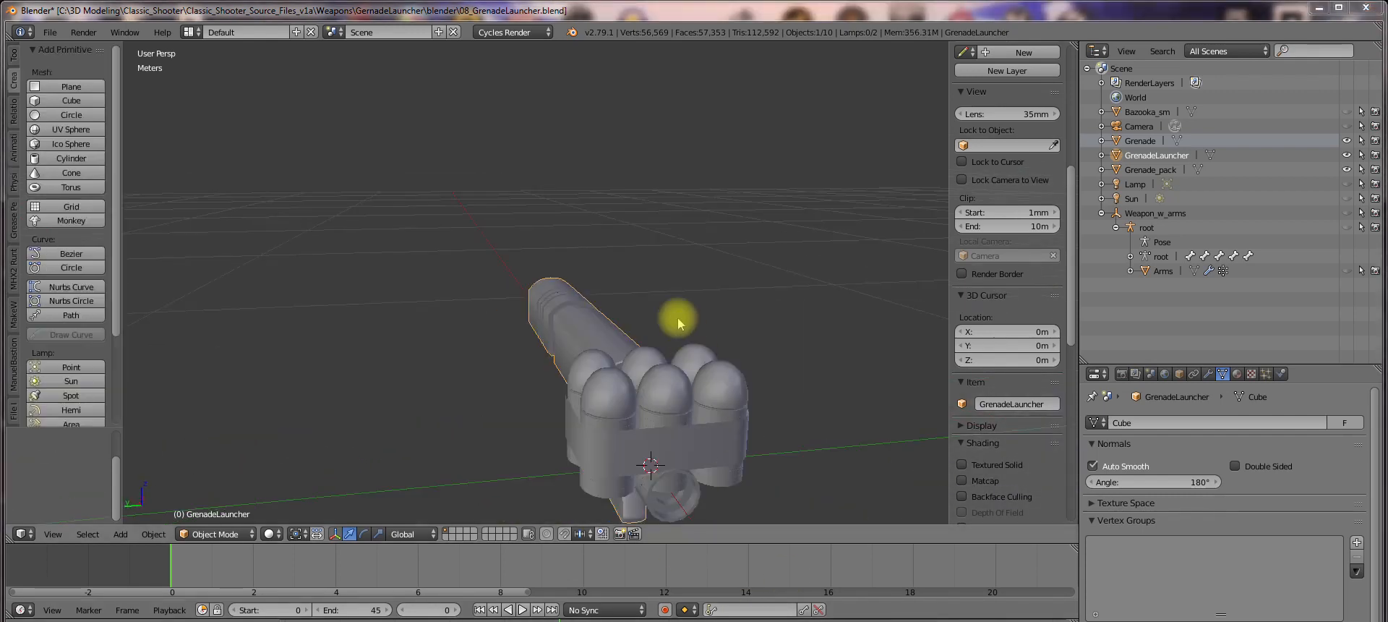
Add a cube to the GrenadeLauncher mesh in Edit Mode
{"action": "middle_click_drag", "start_coordinate": [678, 317], "coordinate": [716, 326]}
{"action": "scroll", "coordinate": [679, 316], "scroll_direction": "up", "scroll_amount": 4}
{"action": "middle_click_drag", "start_coordinate": [628, 302], "coordinate": [584, 309]}
{"action": "middle_click_drag", "start_coordinate": [506, 280], "coordinate": [427, 279]}
{"action": "key", "text": "Tab"}
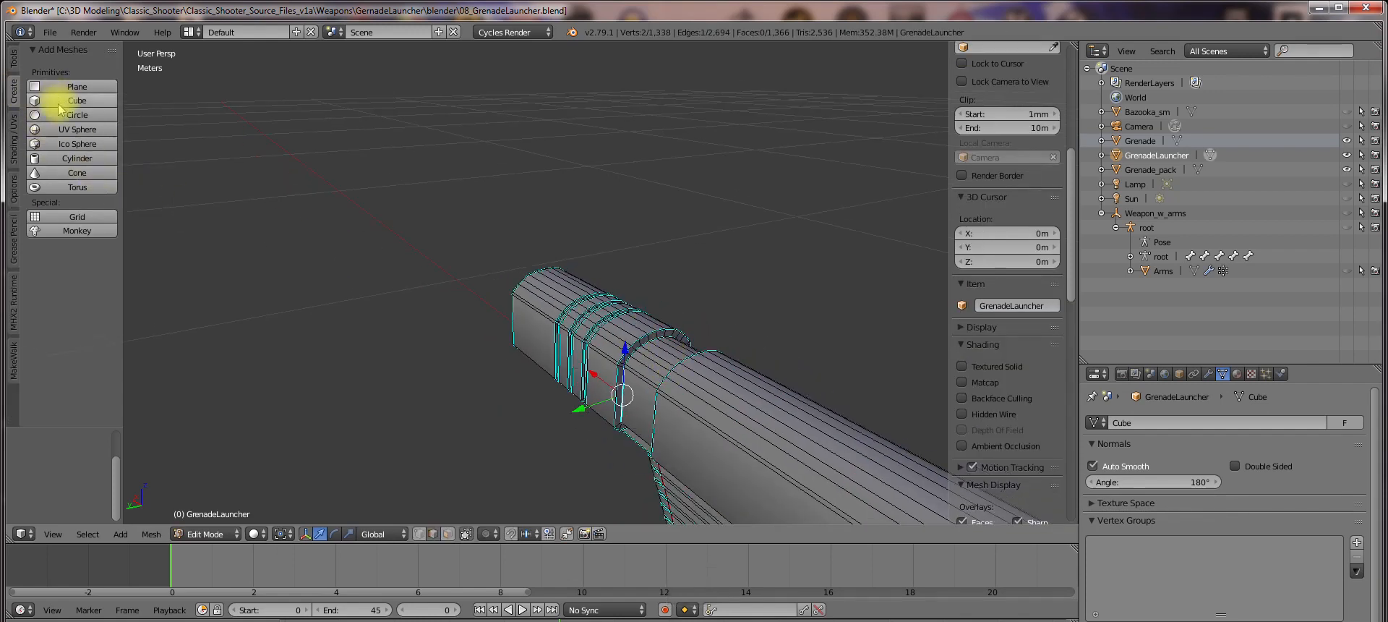
{"action": "left_click", "coordinate": [34, 99]}
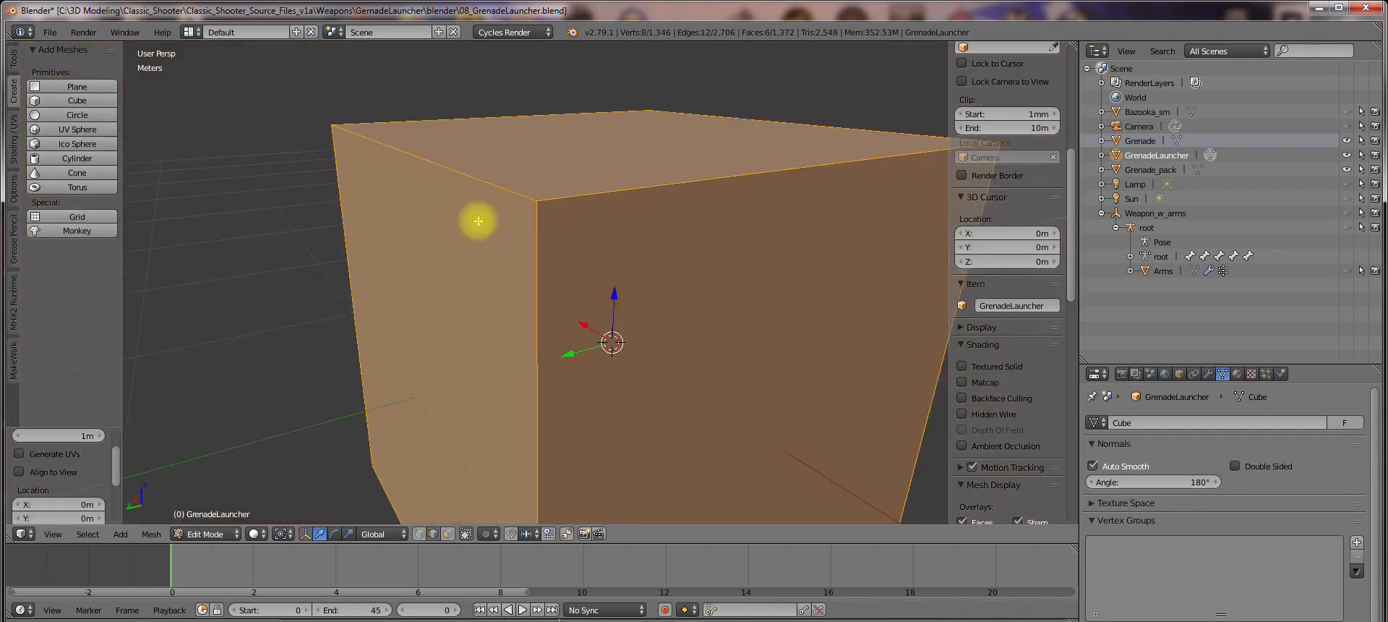
Select the whole new cube and scale it down by -0.161 and again by 0.484
{"action": "right_click", "coordinate": [510, 195]}
{"action": "key", "text": "ctrl+KP_Add"}
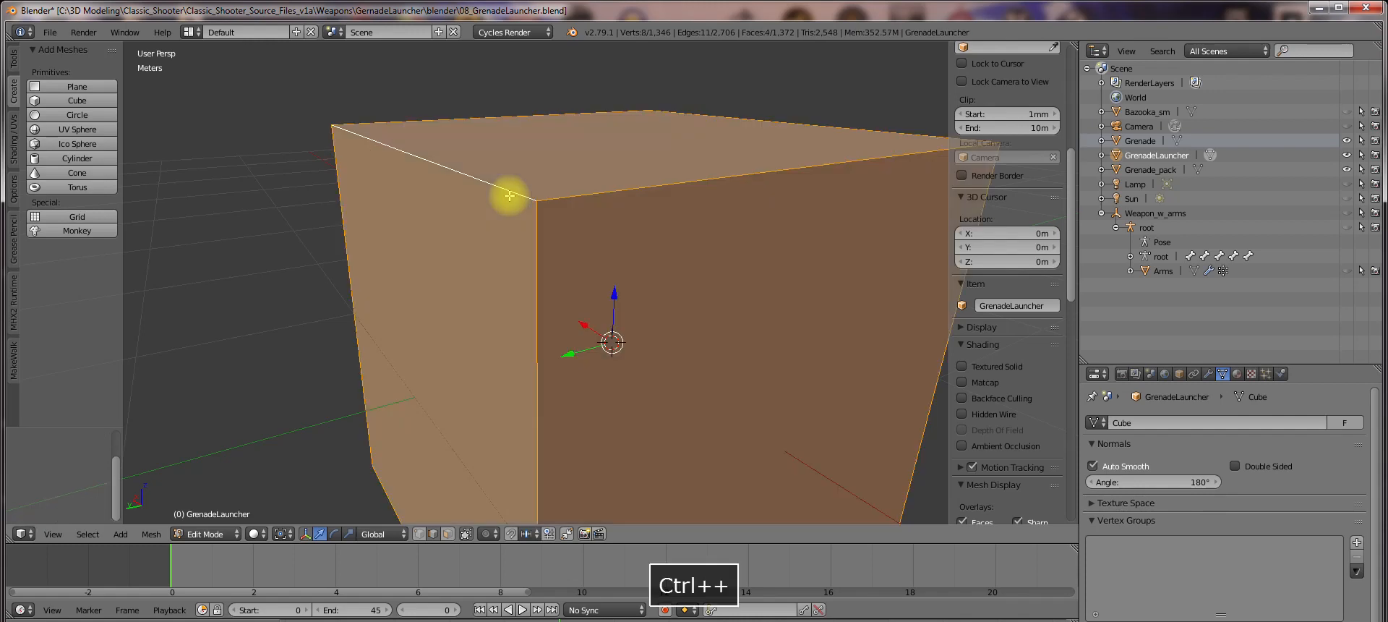
{"action": "scroll", "coordinate": [813, 434], "scroll_direction": "down", "scroll_amount": 8}
{"action": "key", "text": "s"}
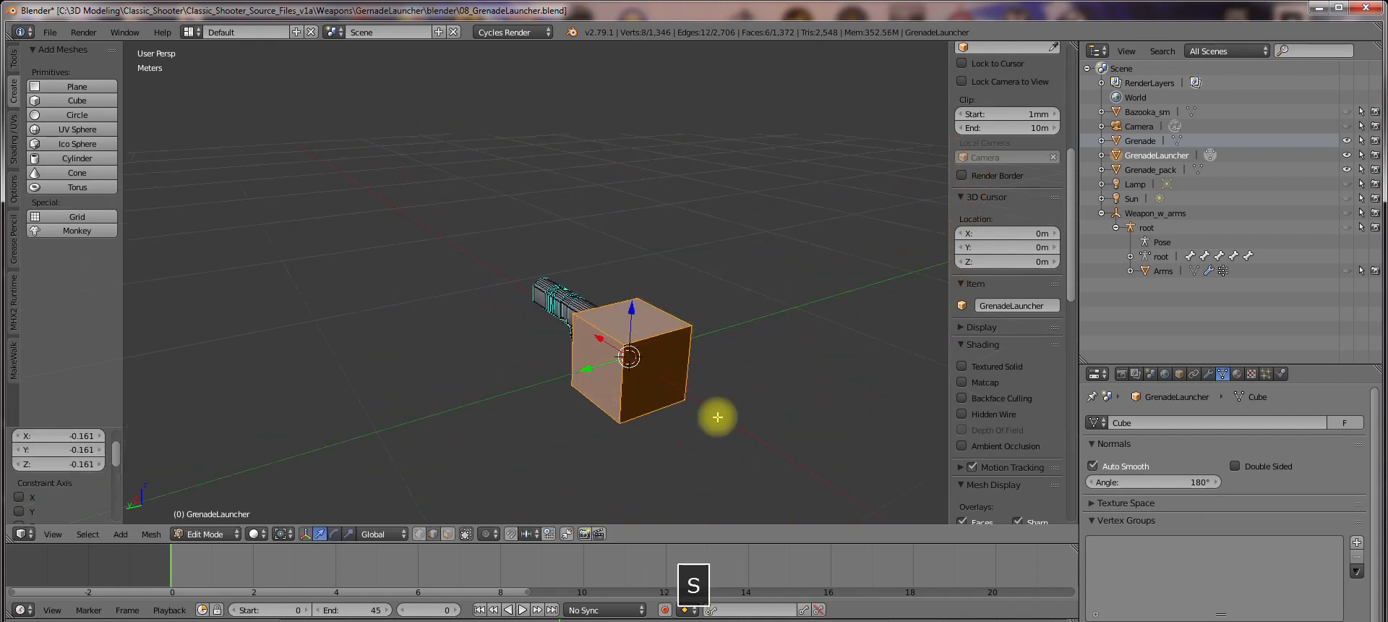
{"action": "left_click", "coordinate": [759, 456]}
Place the cube just above the barrel's front end and scale it by 0.336
{"action": "key", "text": "g"}
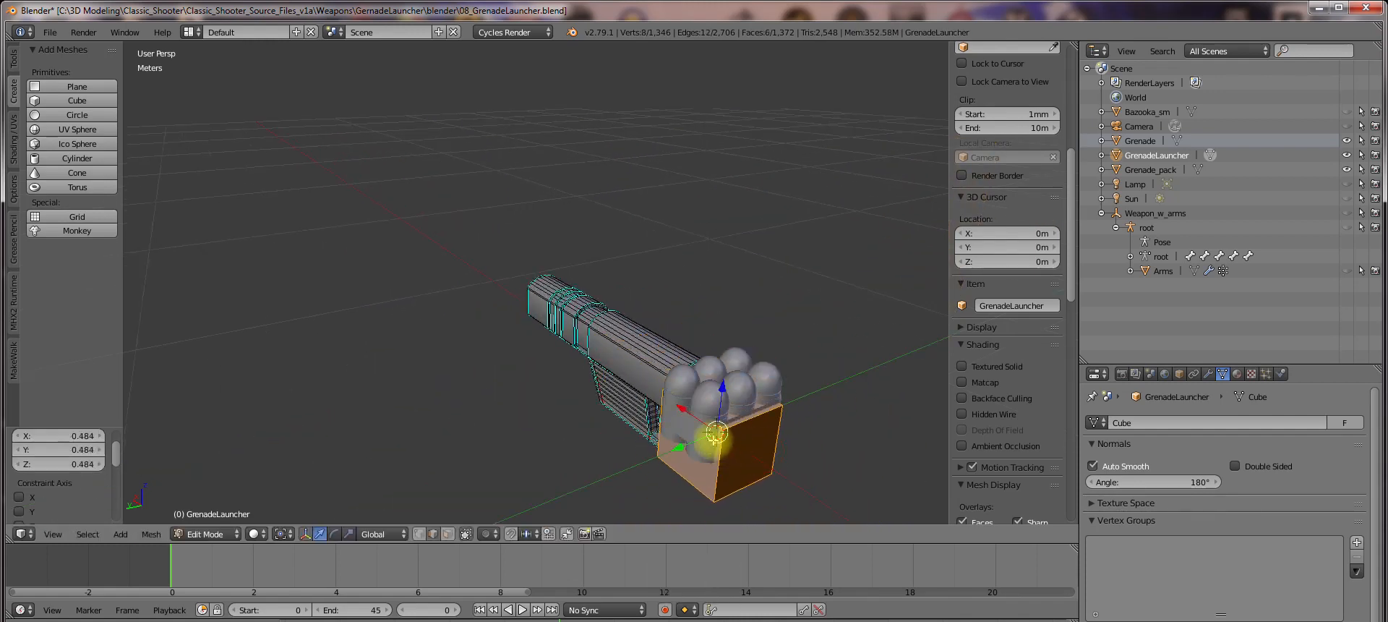
{"action": "scroll", "coordinate": [589, 323], "scroll_direction": "up", "scroll_amount": 6}
{"action": "left_click_drag", "start_coordinate": [530, 291], "coordinate": [550, 238]}
{"action": "key", "text": "s"}
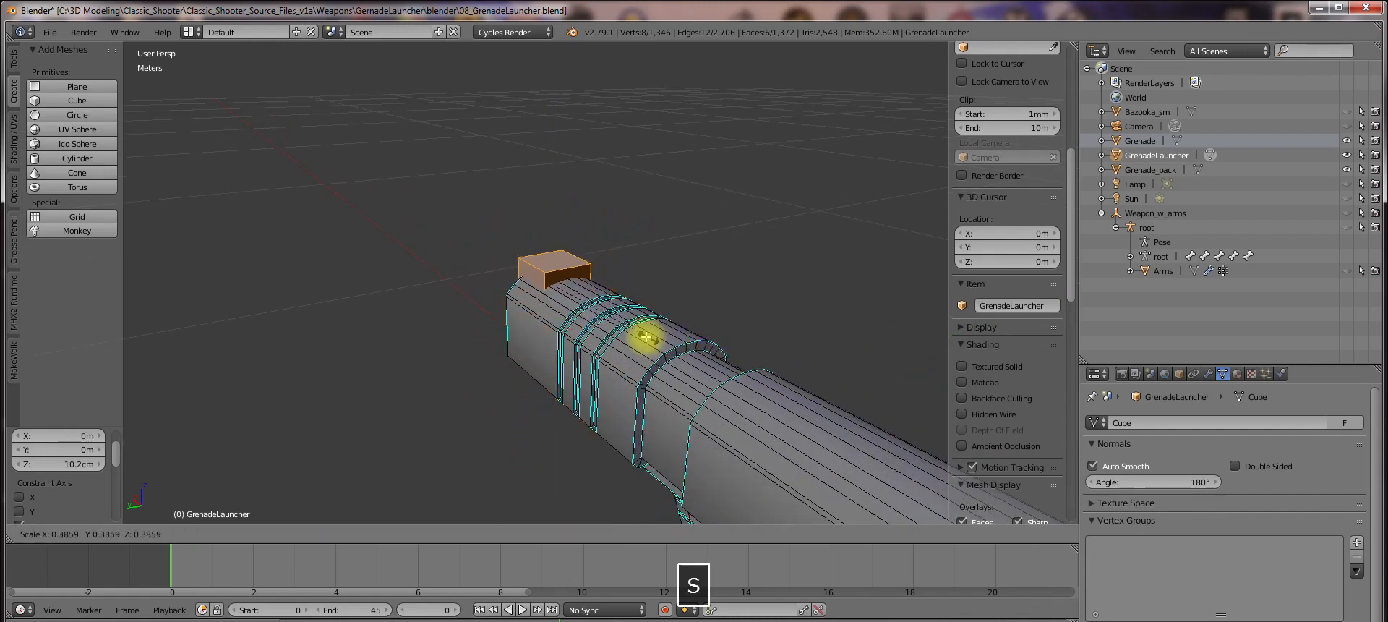
{"action": "left_click", "coordinate": [660, 341]}
{"action": "scroll", "coordinate": [1018, 358], "scroll_direction": "down", "scroll_amount": 10}
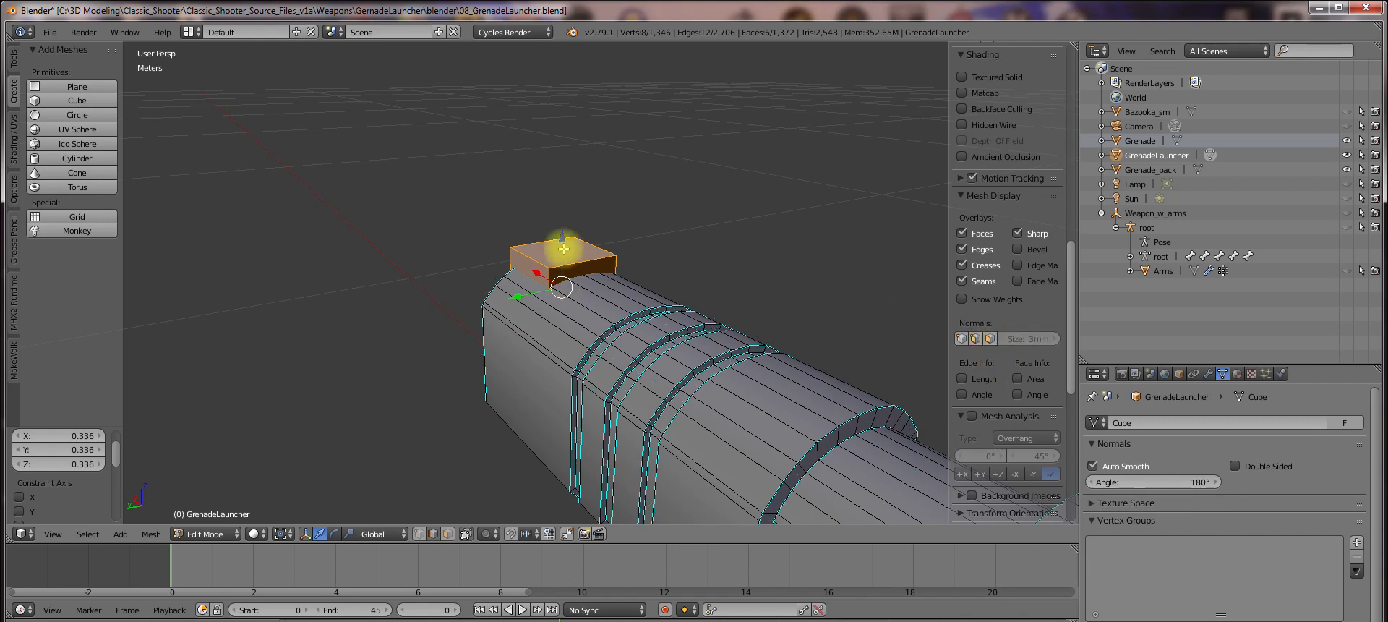
{"action": "left_click_drag", "start_coordinate": [562, 235], "coordinate": [561, 154]}
Clear the mesh selection and select only the cube's linked geometry
{"action": "key", "text": "a"}
{"action": "key", "text": "a"}
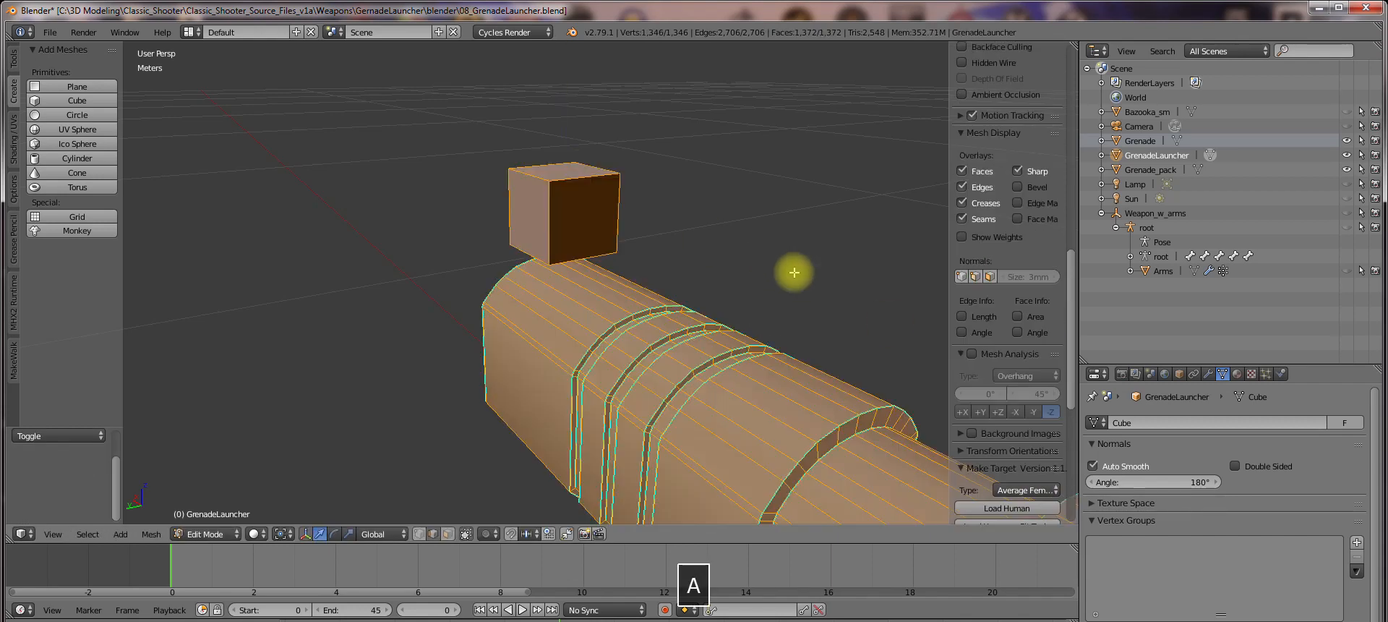
{"action": "right_click", "coordinate": [575, 175]}
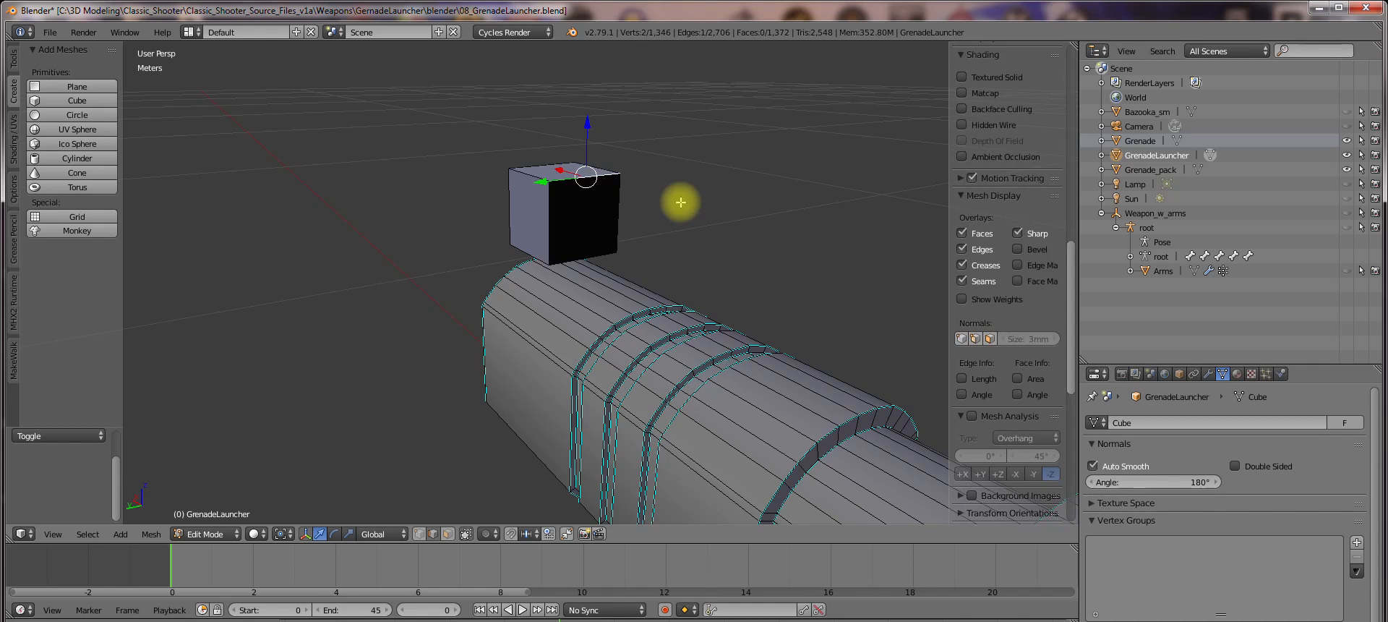
{"action": "key", "text": "ctrl+l"}
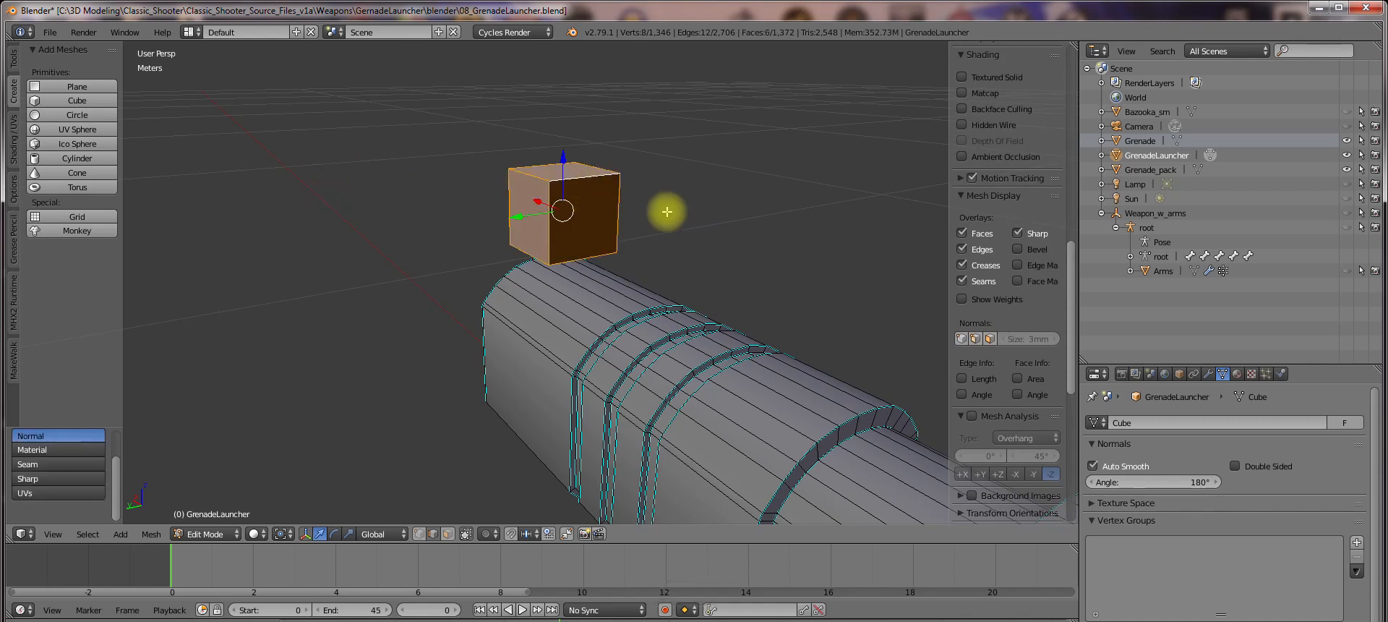
{"action": "scroll", "coordinate": [1014, 344], "scroll_direction": "up", "scroll_amount": 9}
{"action": "scroll", "coordinate": [1017, 341], "scroll_direction": "down", "scroll_amount": 9}
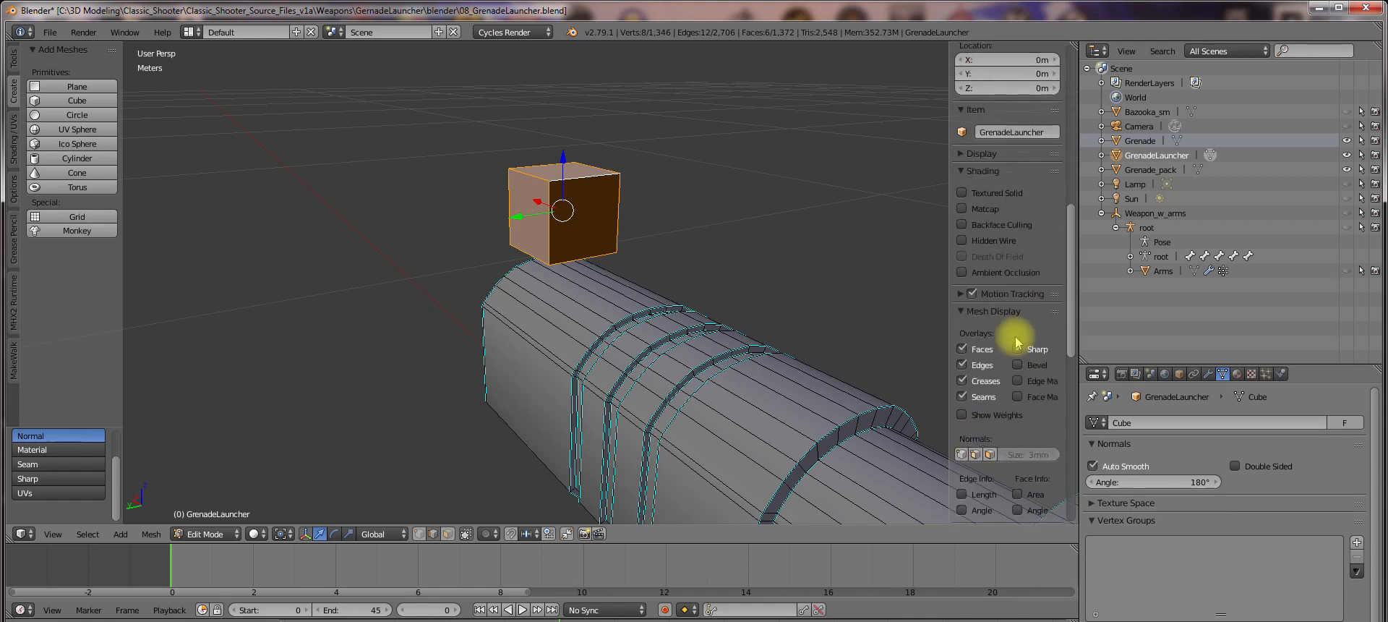
Flip the cube's normals and scale the cube by 0.421
{"action": "key", "text": "w"}
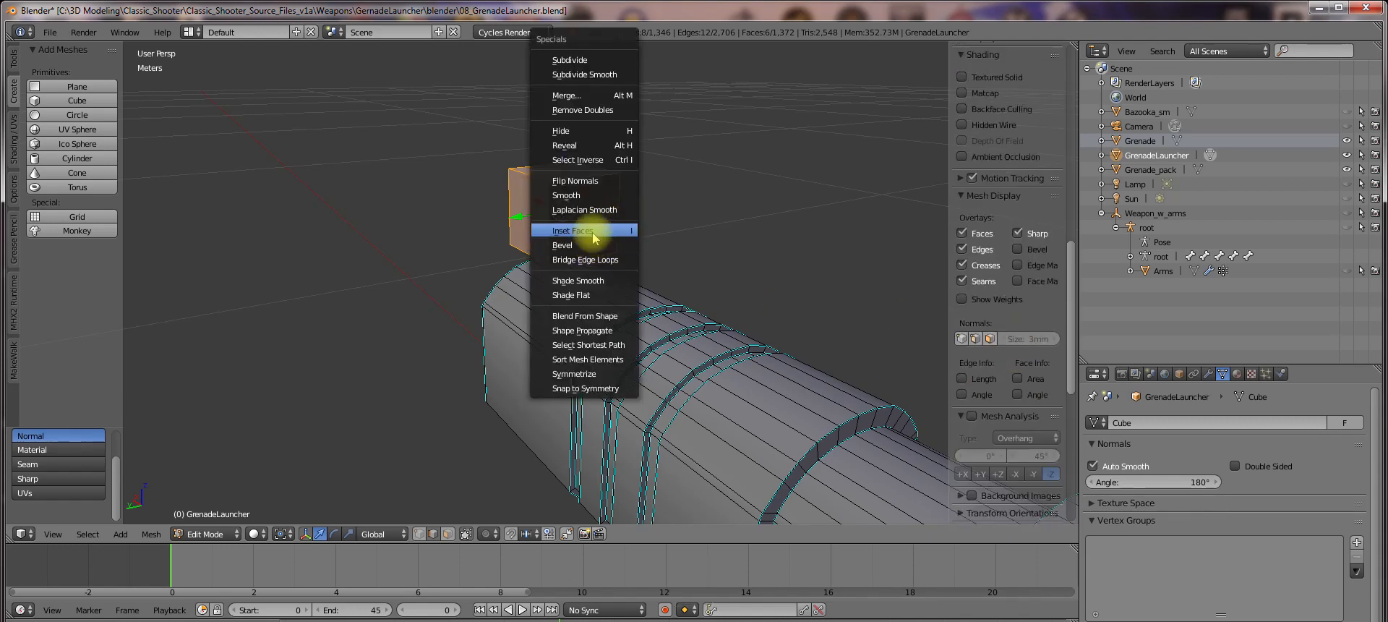
{"action": "left_click", "coordinate": [595, 181]}
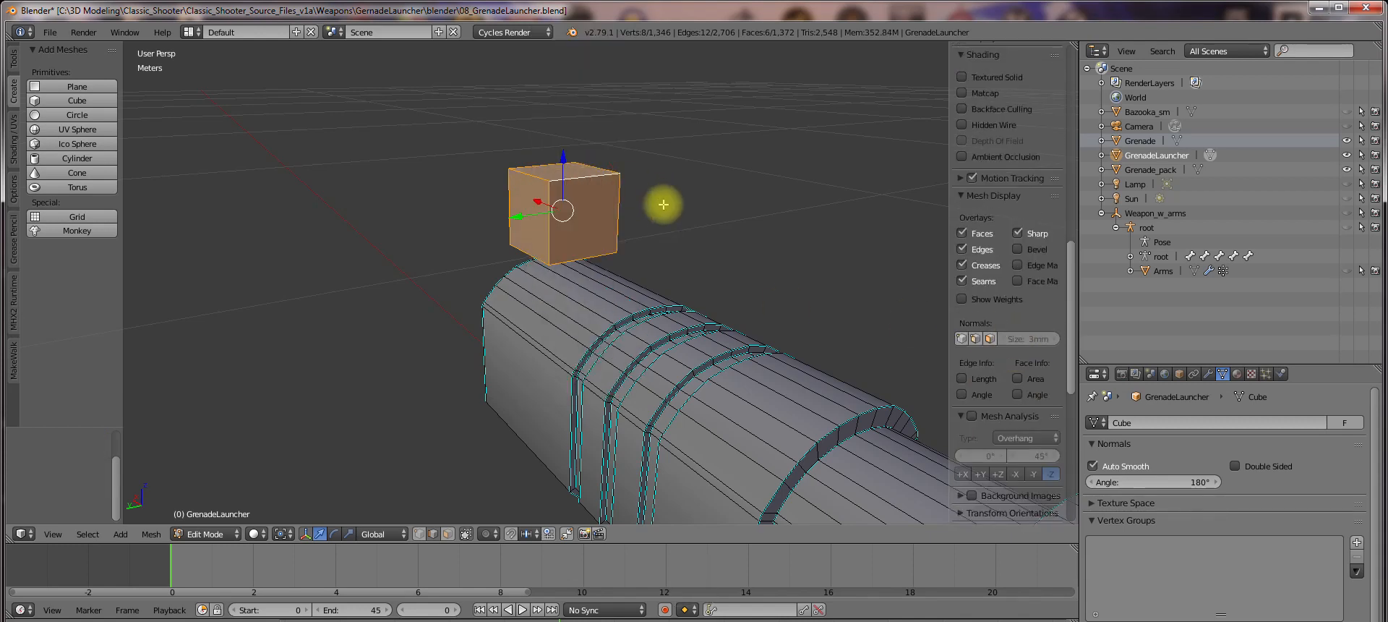
{"action": "middle_click_drag", "start_coordinate": [655, 231], "coordinate": [815, 338]}
{"action": "key", "text": "s"}
{"action": "left_click", "coordinate": [672, 267]}
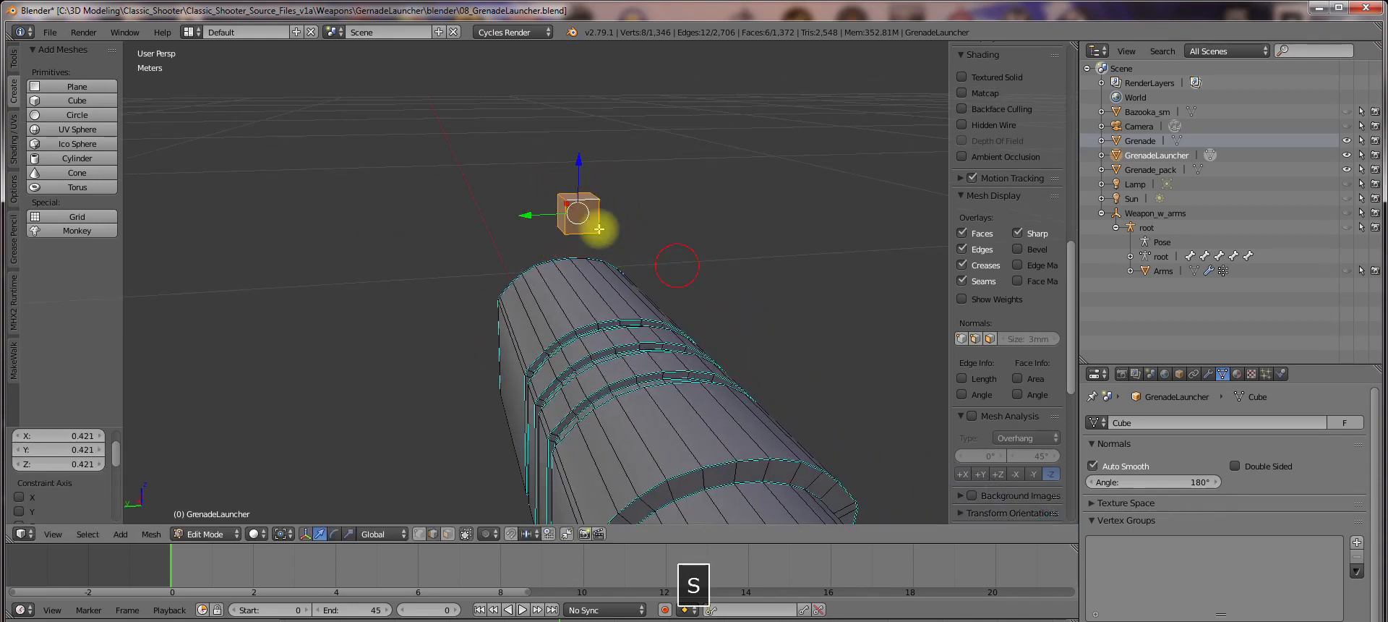
Lower the cube 3.88 cm onto the barrel's front end and stretch it along X by 1.322
{"action": "left_click_drag", "start_coordinate": [575, 162], "coordinate": [575, 221]}
{"action": "middle_click_drag", "start_coordinate": [574, 221], "coordinate": [539, 326]}
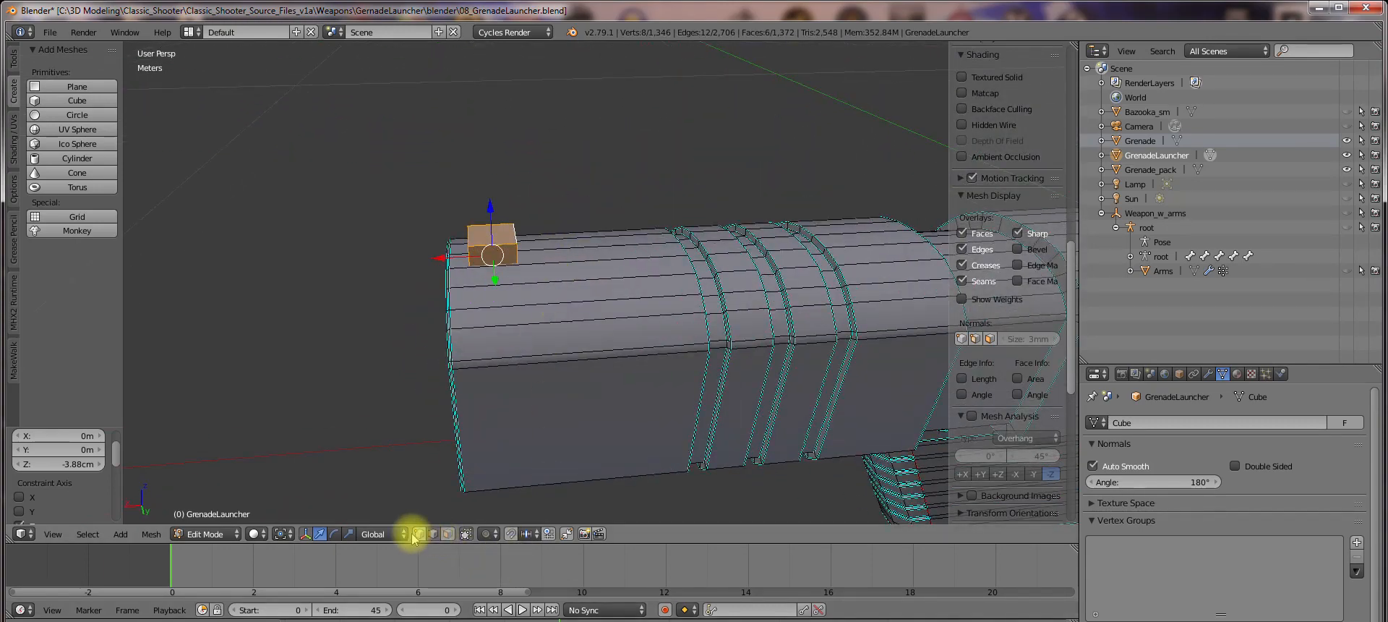
{"action": "key", "text": "s"}
{"action": "key", "text": "x"}
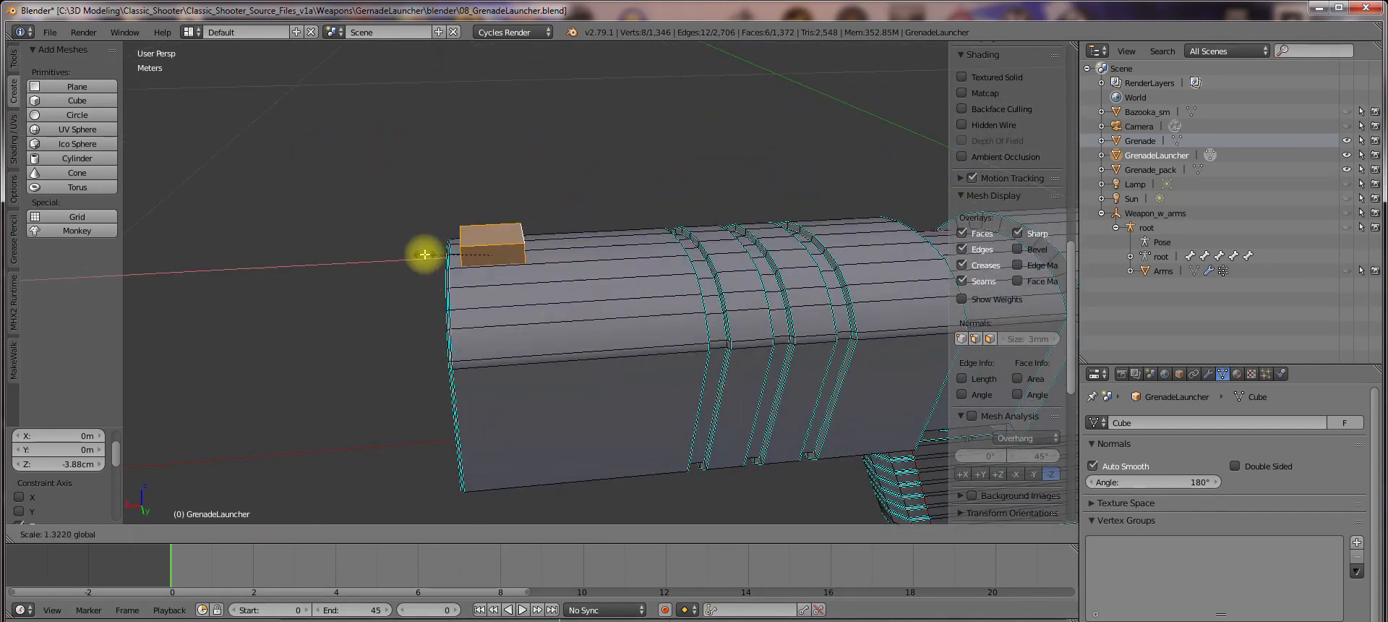
{"action": "left_click", "coordinate": [425, 254]}
{"action": "middle_click_drag", "start_coordinate": [453, 282], "coordinate": [406, 520]}
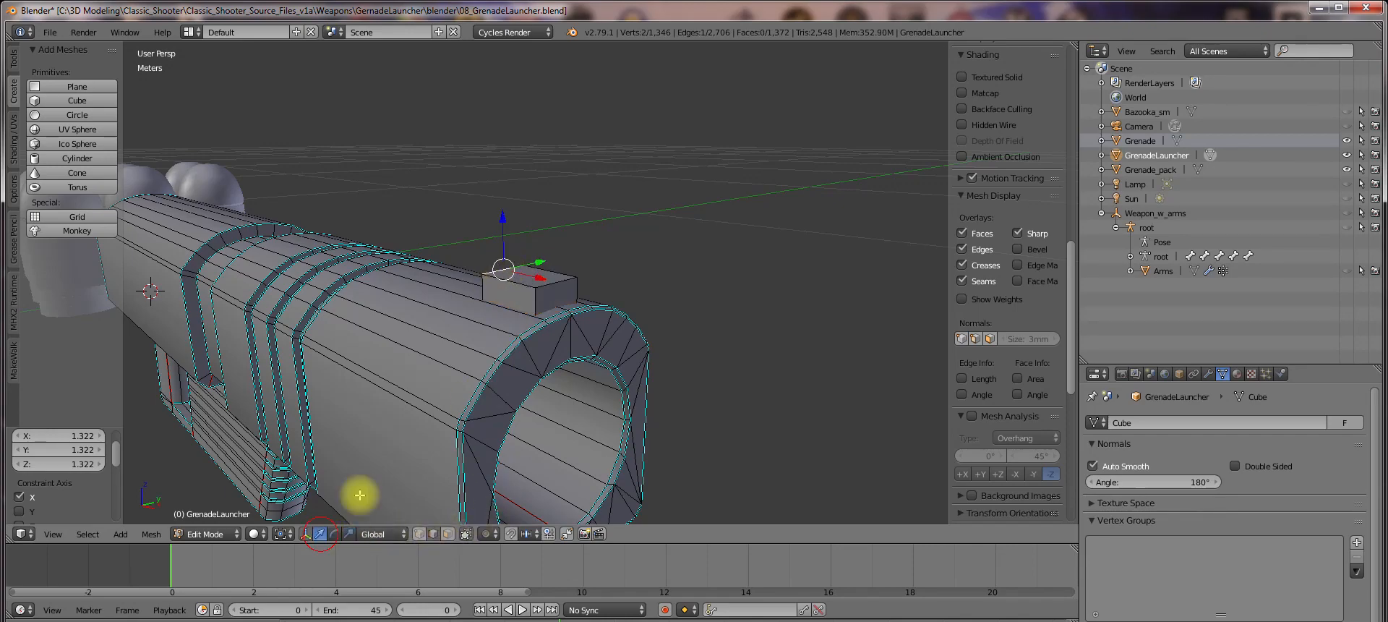
Try lowering the block's top rear edge by 5.61 mm
{"action": "left_click_drag", "start_coordinate": [501, 222], "coordinate": [498, 239]}
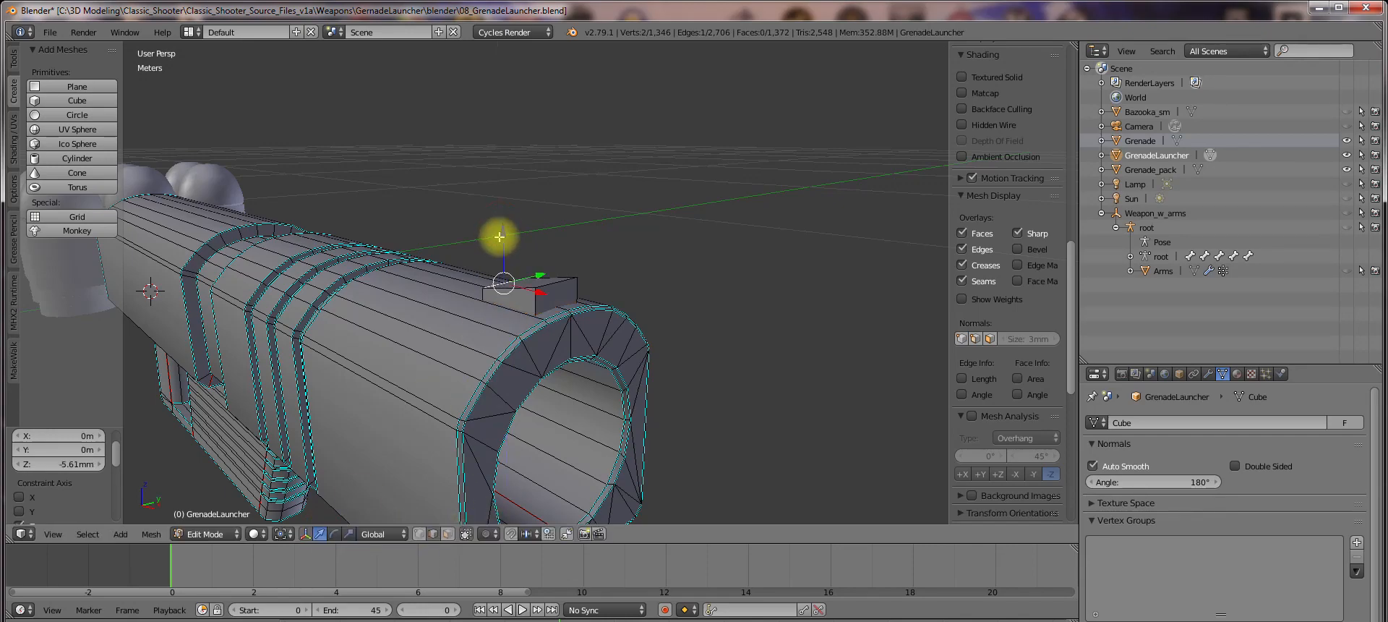
{"action": "middle_click_drag", "start_coordinate": [499, 236], "coordinate": [722, 350]}
{"action": "key", "text": "a"}
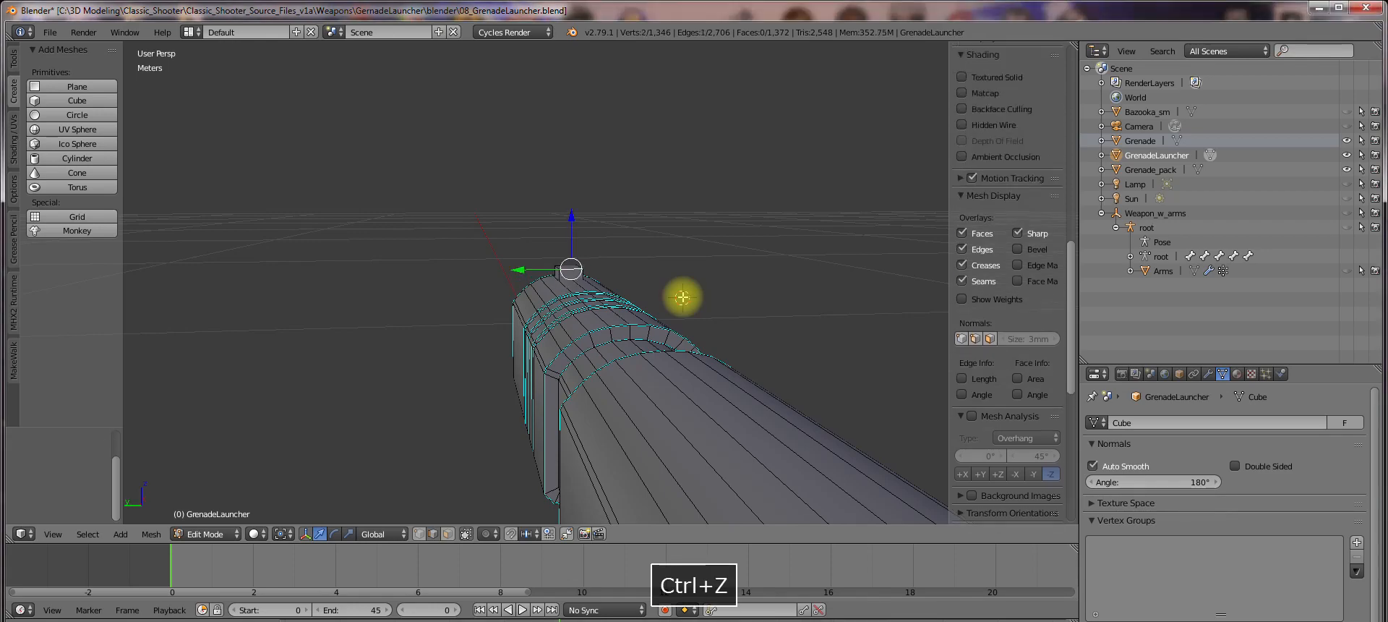
Lower the block's top face slightly toward the barrel and return to Object Mode
{"action": "middle_click_drag", "start_coordinate": [683, 296], "coordinate": [759, 289]}
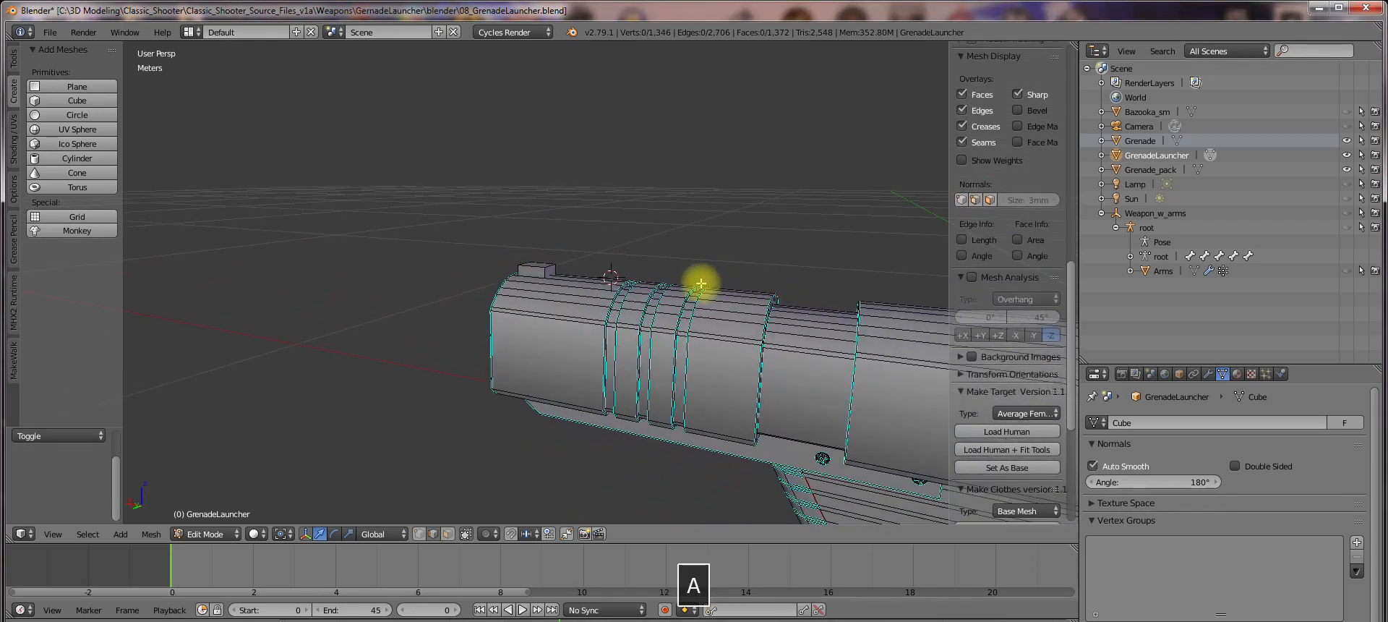
{"action": "middle_click_drag", "start_coordinate": [700, 282], "coordinate": [575, 285]}
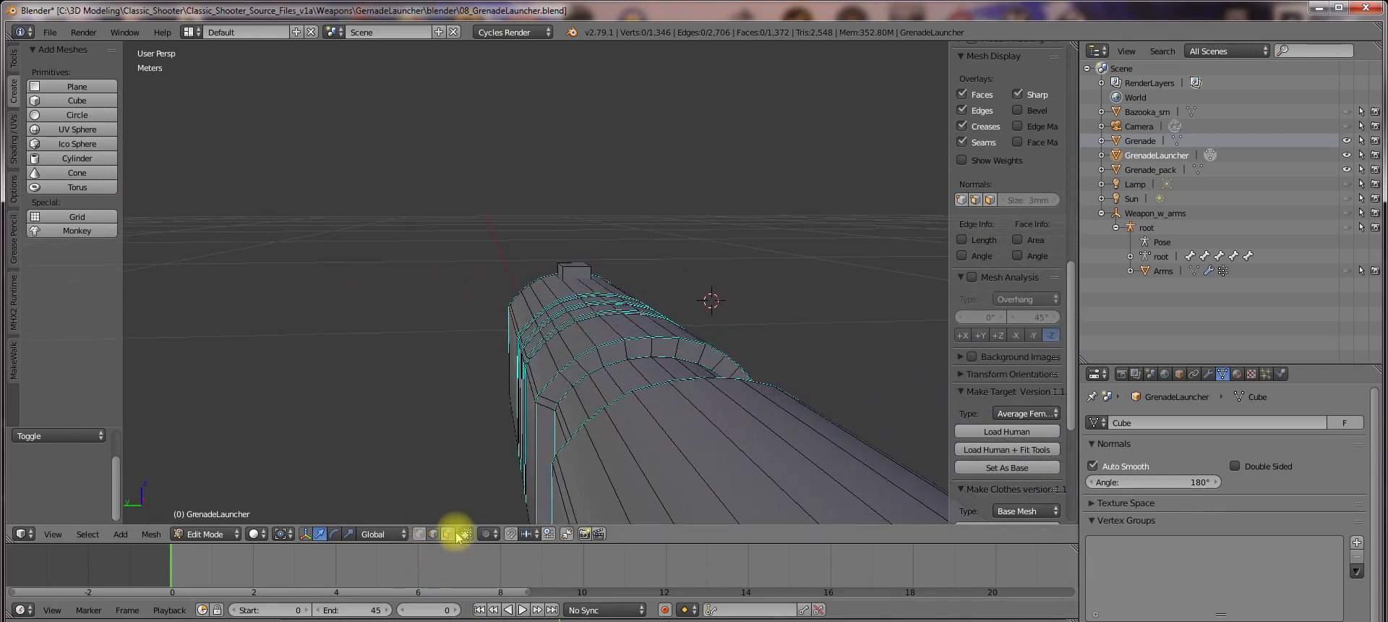
{"action": "right_click", "coordinate": [573, 269]}
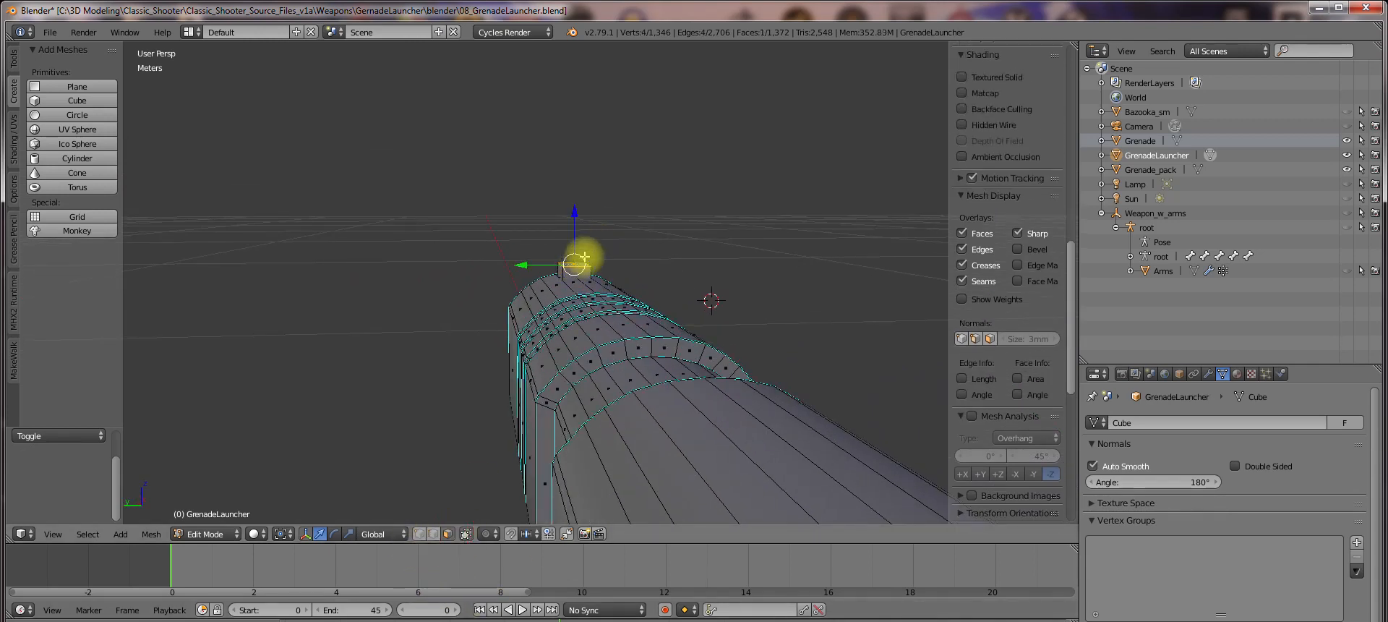
{"action": "left_click_drag", "start_coordinate": [578, 217], "coordinate": [579, 226]}
{"action": "key", "text": "a"}
{"action": "key", "text": "Tab"}
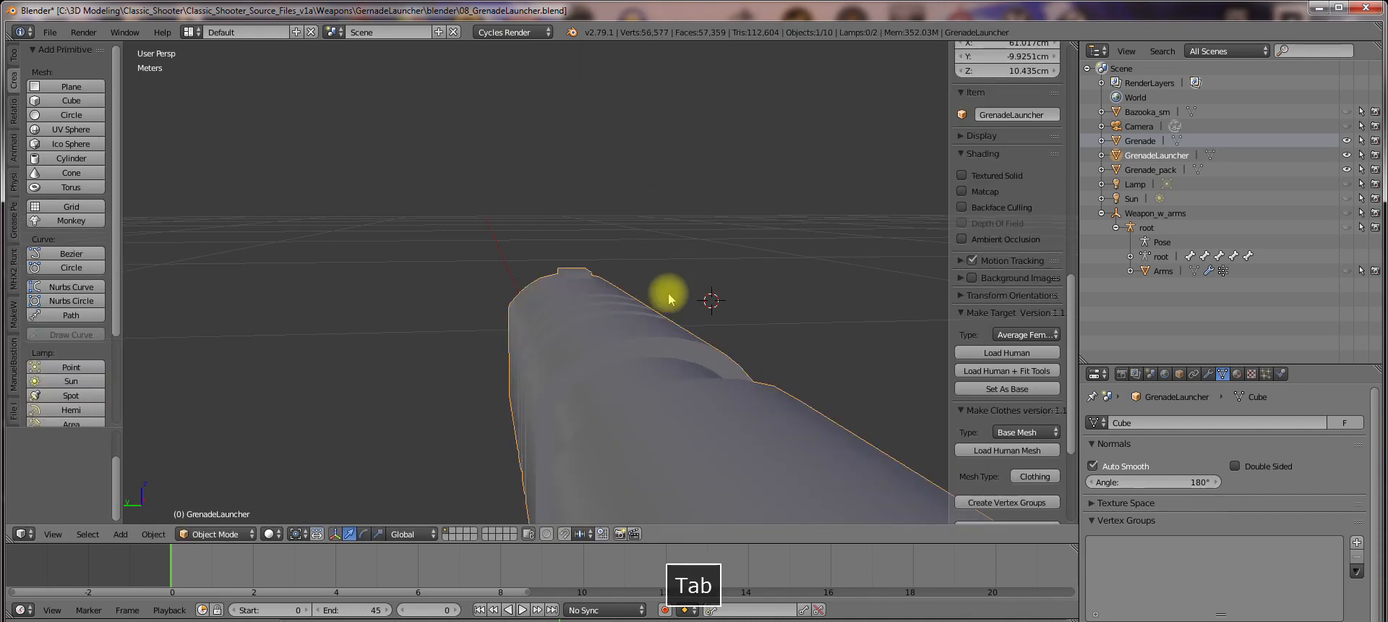
With the whole block selected in Edit Mode, shift it 6.84 mm along X on top of the barrel
{"action": "middle_click_drag", "start_coordinate": [669, 294], "coordinate": [669, 300]}
{"action": "middle_click_drag", "start_coordinate": [663, 347], "coordinate": [640, 304]}
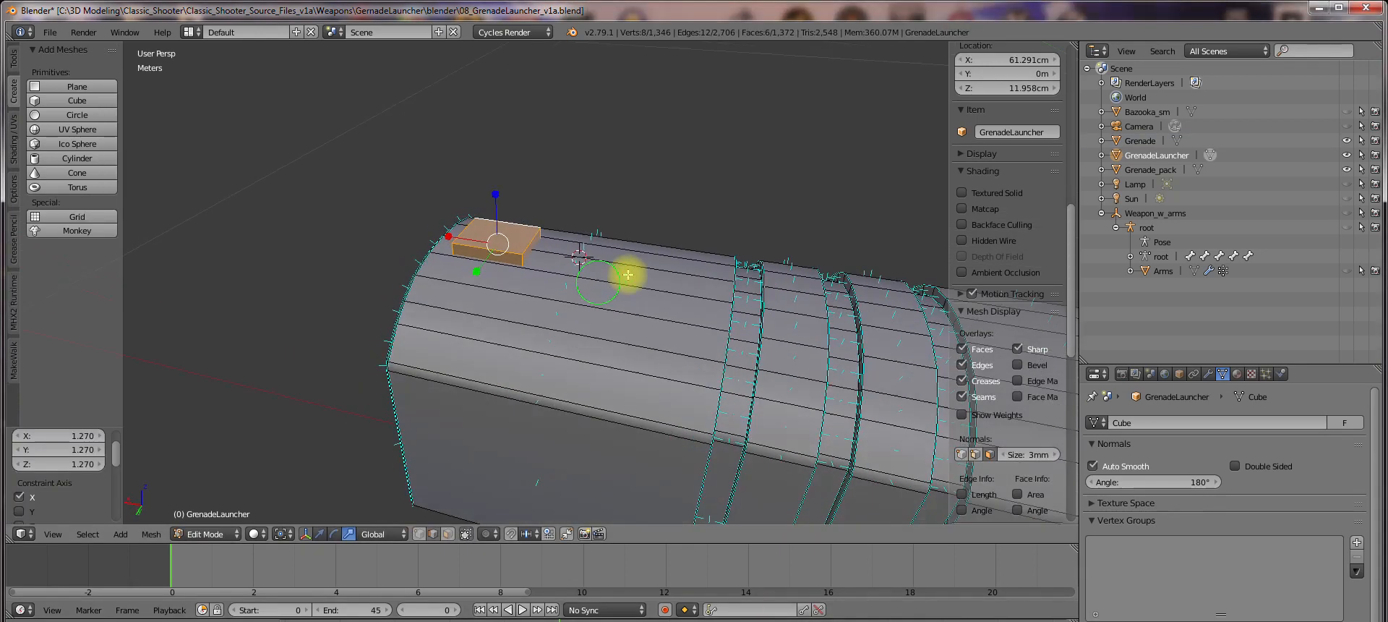
{"action": "key", "text": "w"}
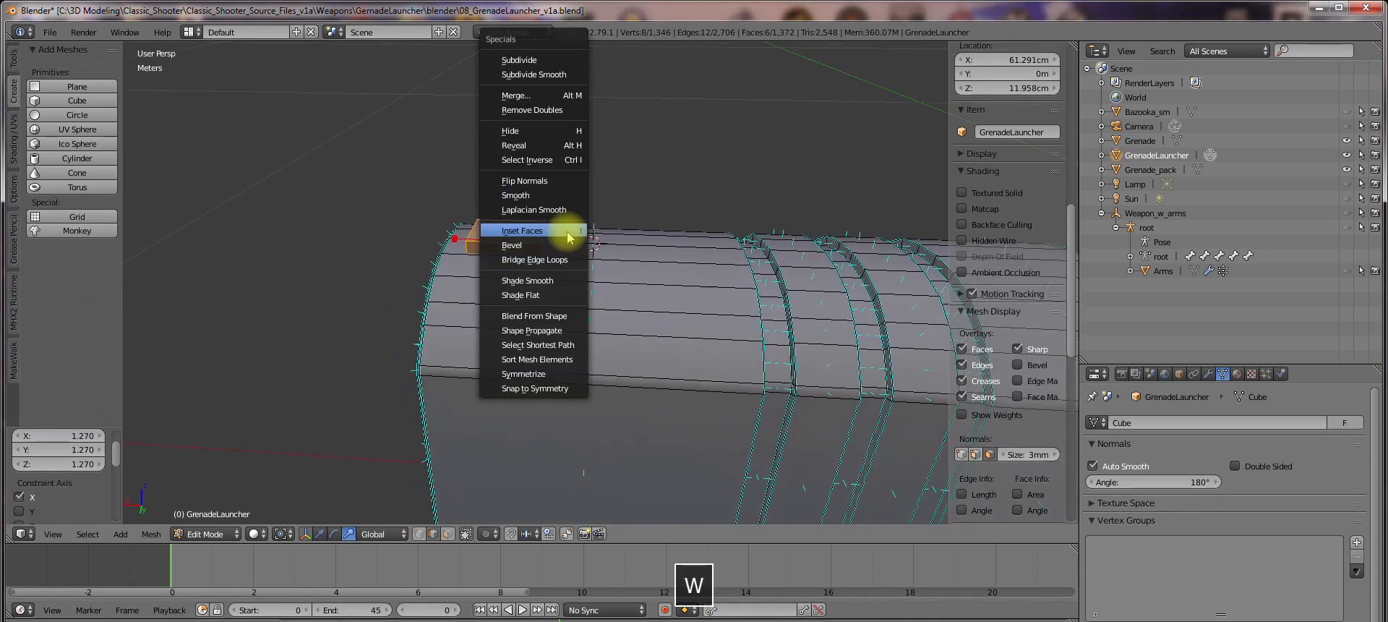
{"action": "key", "text": "Escape"}
{"action": "middle_click_drag", "start_coordinate": [661, 212], "coordinate": [518, 244]}
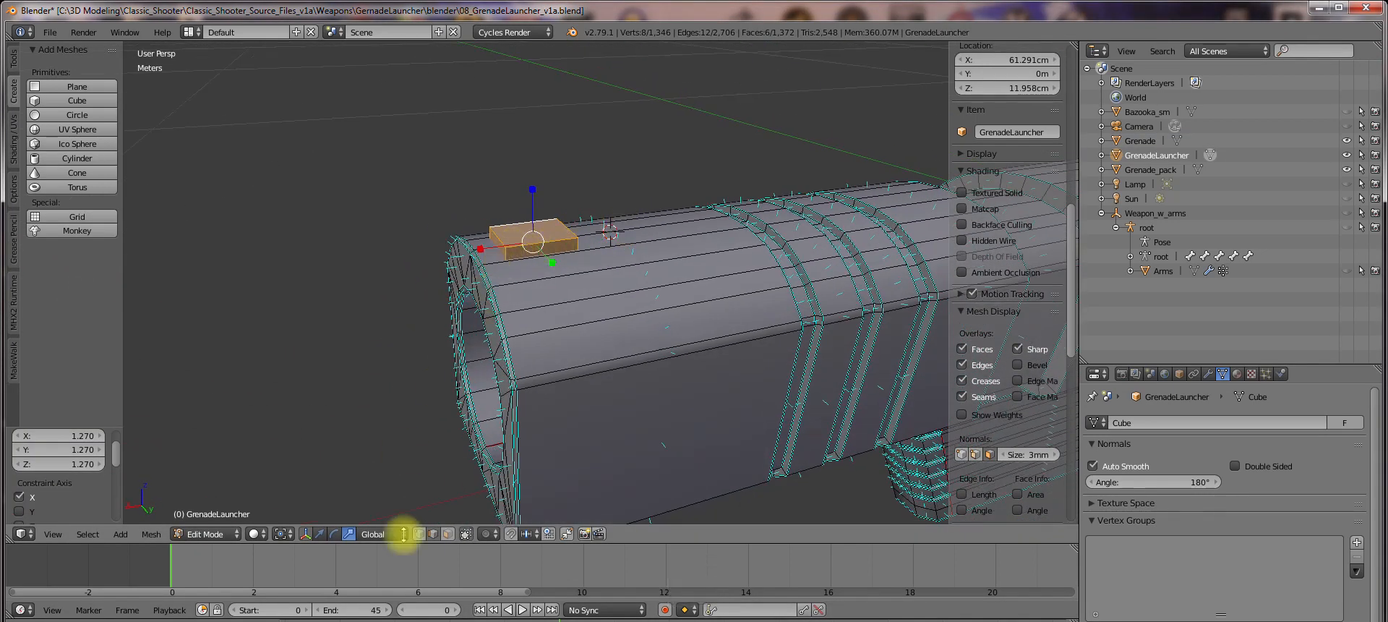
{"action": "left_click_drag", "start_coordinate": [479, 243], "coordinate": [466, 255]}
{"action": "middle_click_drag", "start_coordinate": [533, 288], "coordinate": [393, 312]}
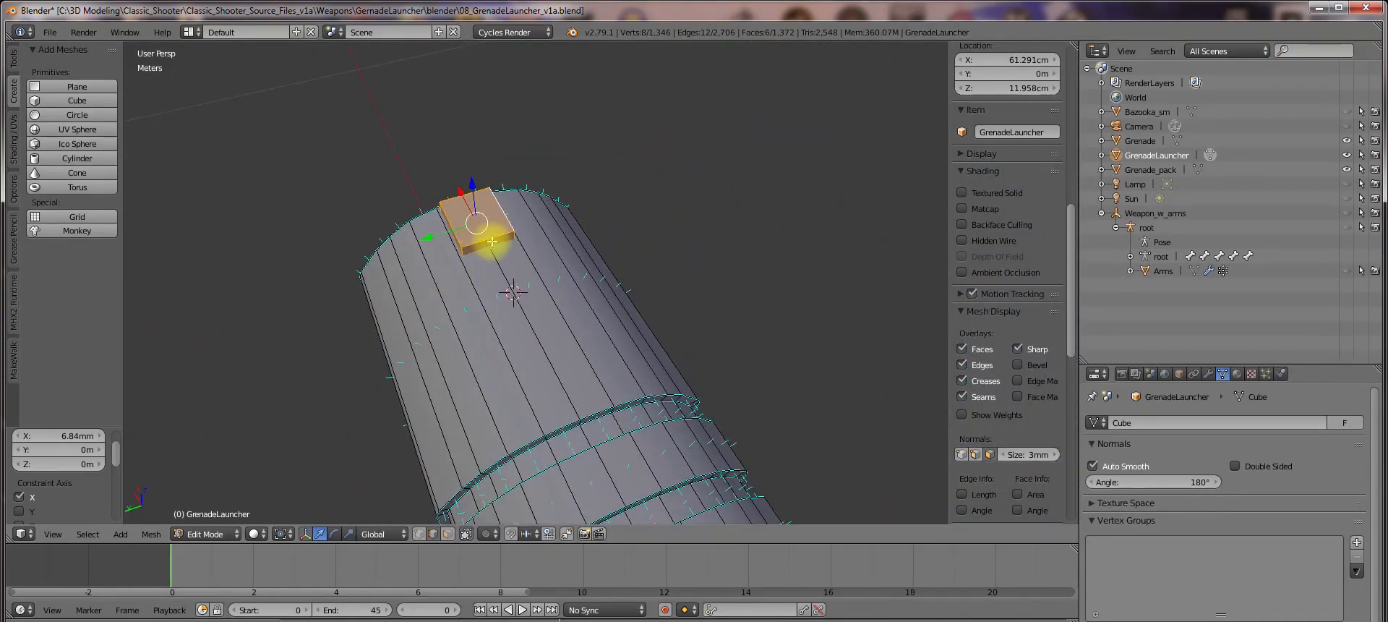
Reselect the block by its linked geometry and move it another 0.878 mm along X
{"action": "key", "text": "a"}
{"action": "middle_click_drag", "start_coordinate": [514, 238], "coordinate": [608, 226]}
{"action": "right_click", "coordinate": [515, 255]}
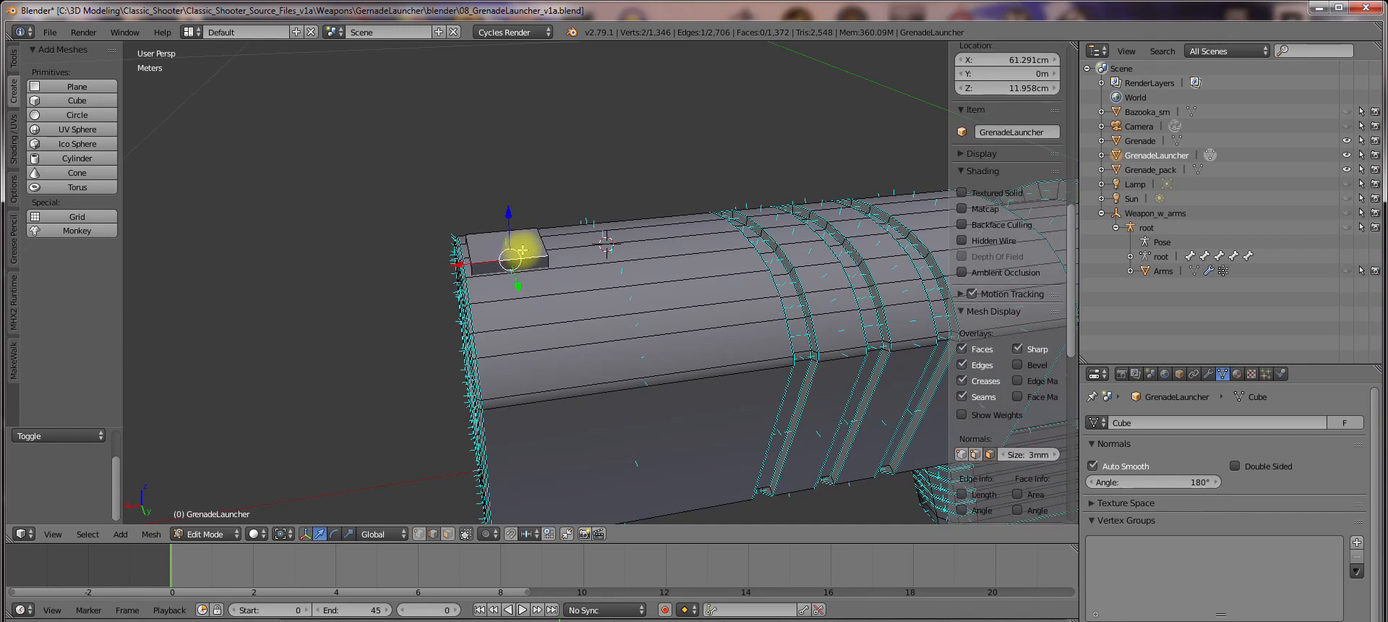
{"action": "left_click_drag", "start_coordinate": [453, 261], "coordinate": [453, 263]}
{"action": "middle_click_drag", "start_coordinate": [453, 263], "coordinate": [557, 248]}
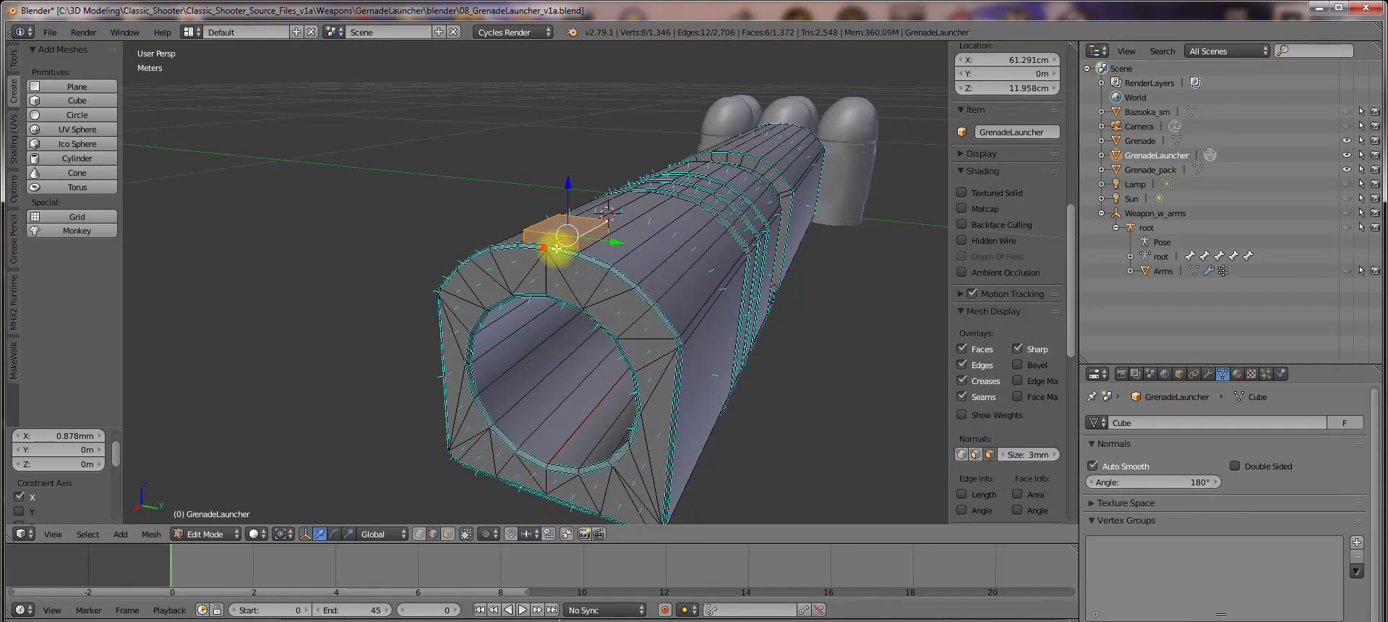
Cut a centred lengthwise edge loop around the block and bevel it into a narrow strip of faces
{"action": "key", "text": "ctrl+r"}
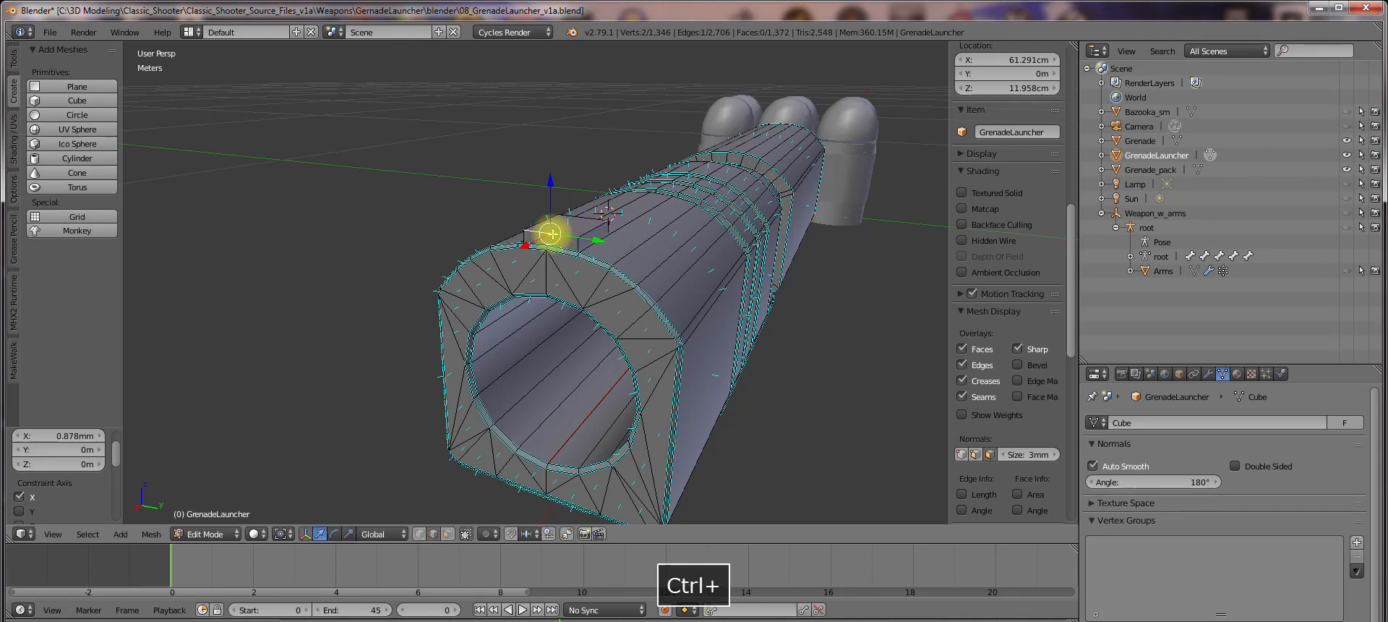
{"action": "left_click", "coordinate": [553, 233]}
{"action": "key", "text": "Escape"}
{"action": "middle_click_drag", "start_coordinate": [553, 234], "coordinate": [486, 267]}
{"action": "key", "text": "w"}
{"action": "left_click", "coordinate": [505, 245]}
{"action": "left_click", "coordinate": [517, 252]}
{"action": "scroll", "coordinate": [490, 238], "scroll_direction": "up", "scroll_amount": 3}
Select only the narrow face loop around the block, extrude it in place and shrink it inward by 0.184 to form a groove
{"action": "key", "text": "a"}
{"action": "right_click", "coordinate": [462, 240], "text": "alt+shift"}
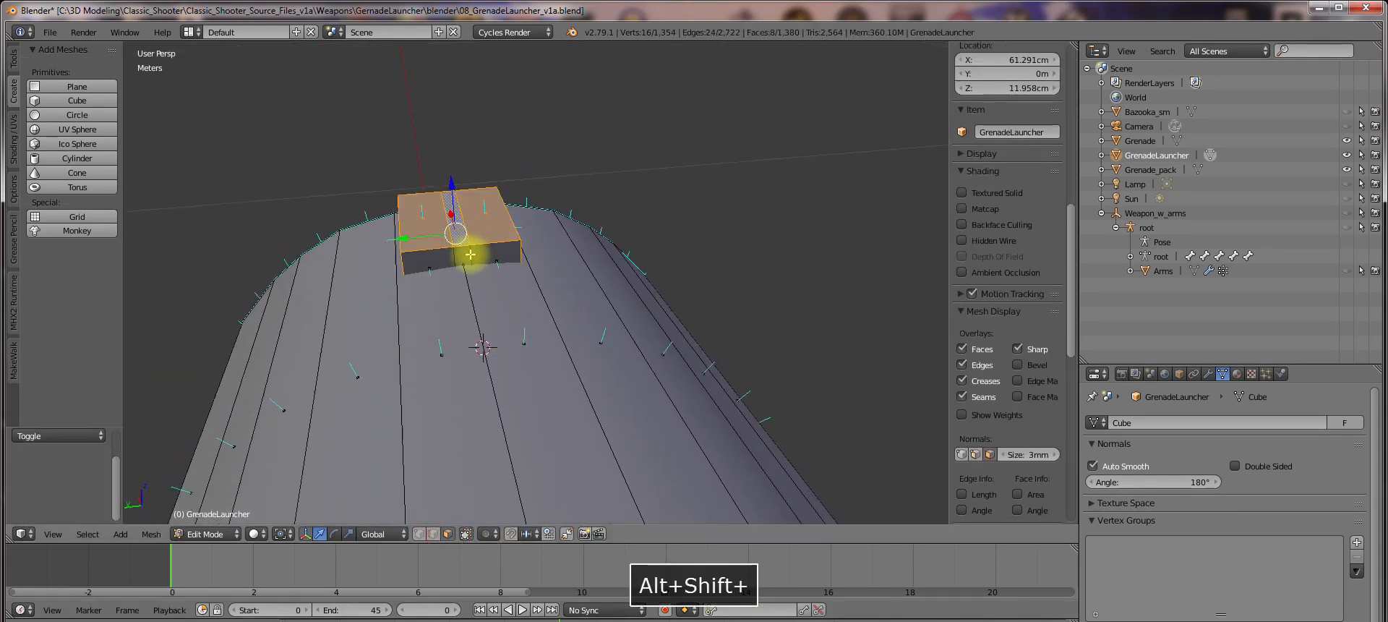
{"action": "key", "text": "a"}
{"action": "right_click", "coordinate": [460, 247], "text": "alt+shift"}
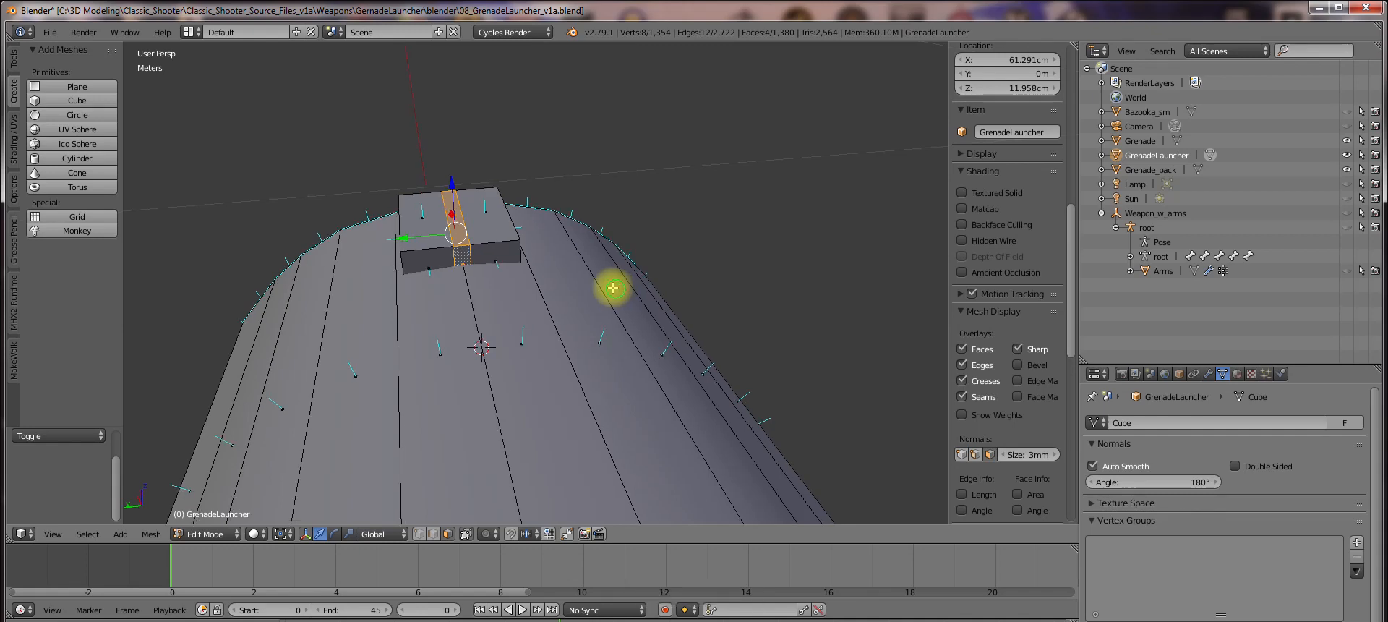
{"action": "middle_click_drag", "start_coordinate": [610, 289], "coordinate": [606, 280]}
{"action": "key", "text": "e"}
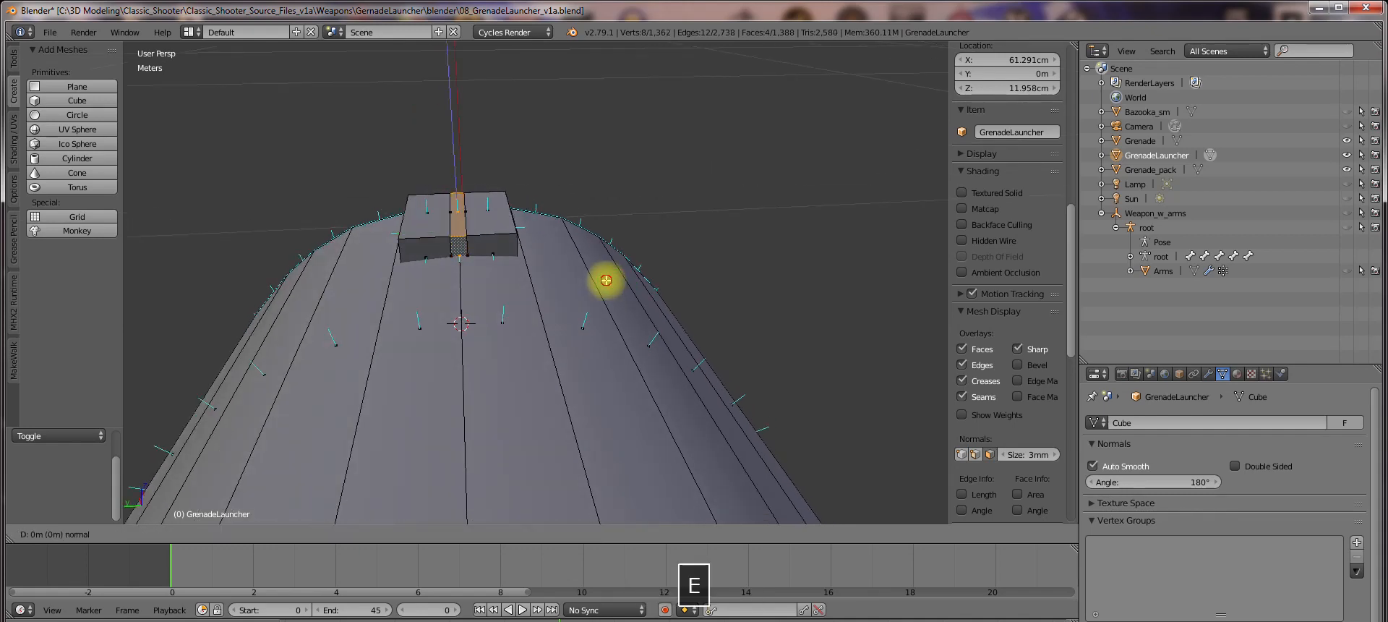
{"action": "right_click", "coordinate": [609, 282]}
{"action": "key", "text": "alt+s"}
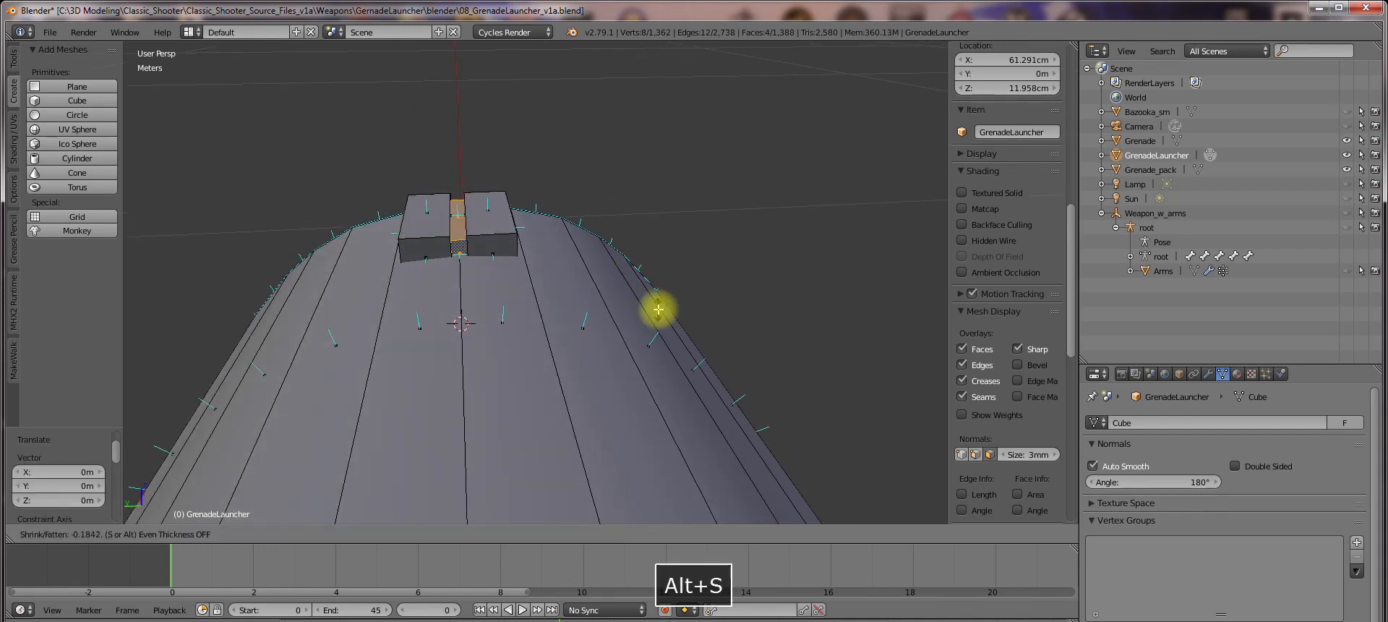
{"action": "left_click", "coordinate": [658, 310]}
{"action": "middle_click_drag", "start_coordinate": [658, 310], "coordinate": [645, 284]}
{"action": "key", "text": "Tab"}
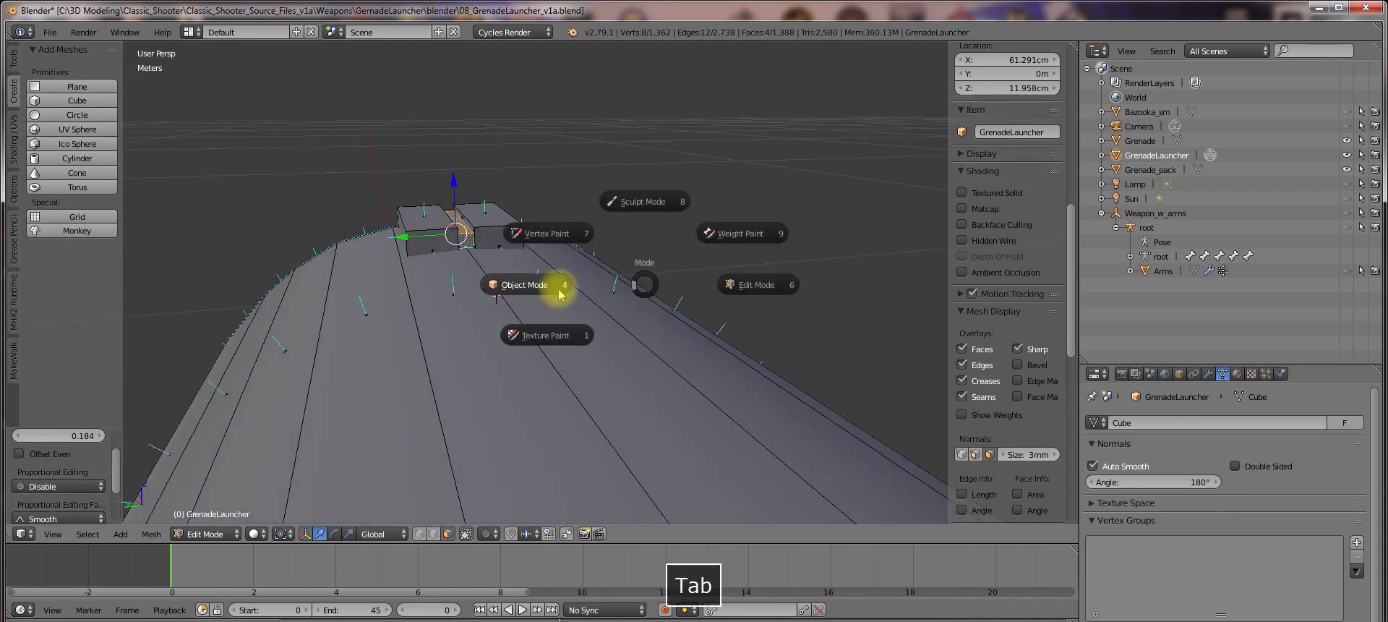
{"action": "left_click", "coordinate": [560, 293]}
Select the whole grooved block, lower it 2.21 mm into the barrel and view the result in Object Mode
{"action": "middle_click_drag", "start_coordinate": [561, 301], "coordinate": [641, 248]}
{"action": "key", "text": "Tab"}
{"action": "left_click", "coordinate": [551, 244]}
{"action": "key", "text": "a"}
{"action": "right_click", "coordinate": [642, 254]}
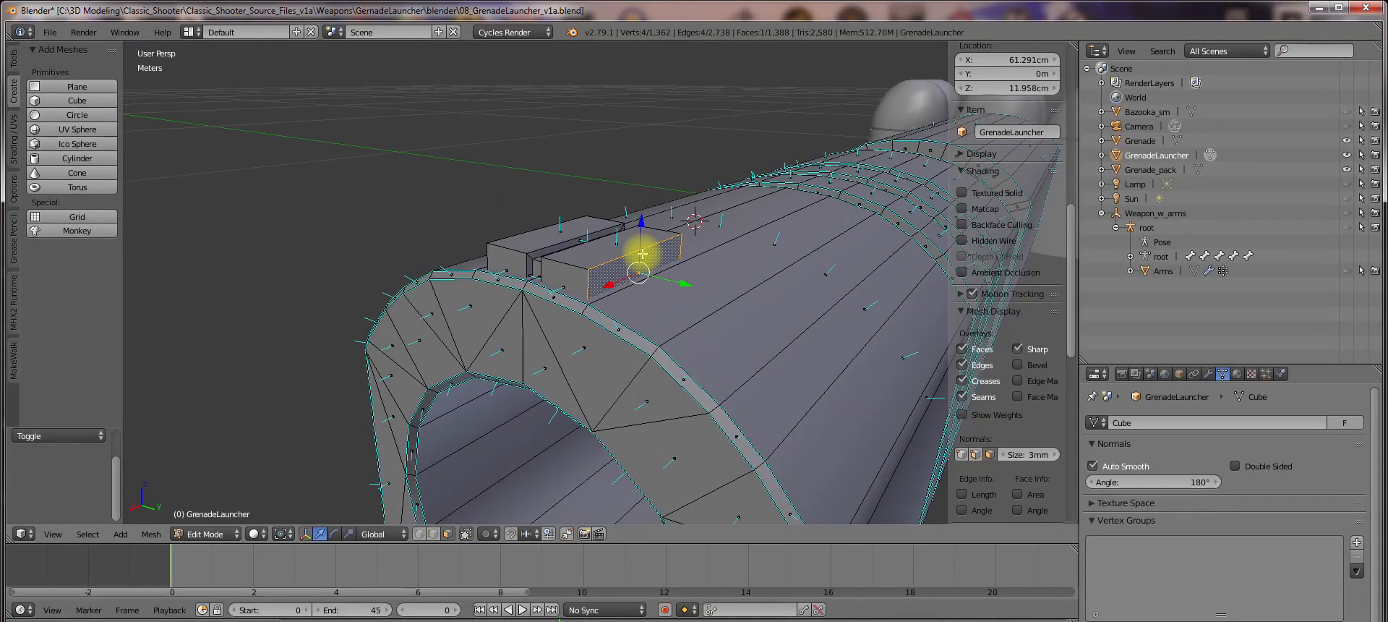
{"action": "key", "text": "l"}
{"action": "left_click_drag", "start_coordinate": [587, 209], "coordinate": [585, 220]}
{"action": "middle_click_drag", "start_coordinate": [586, 221], "coordinate": [625, 205]}
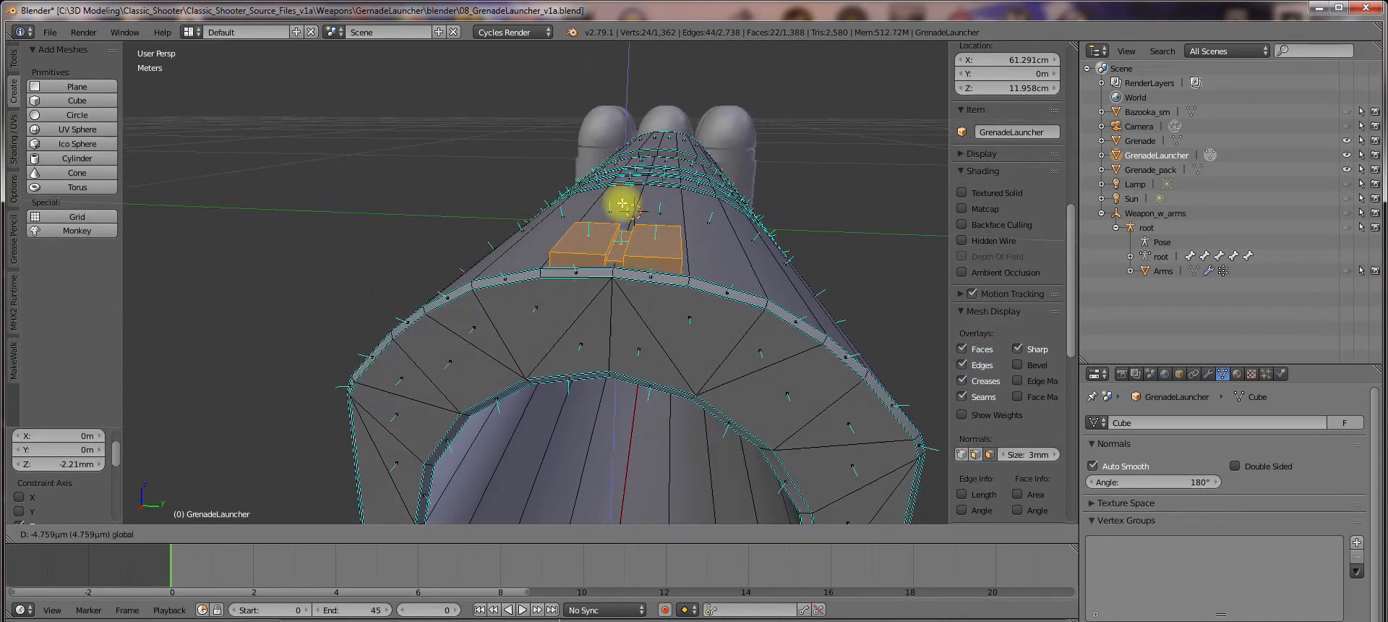
{"action": "left_click_drag", "start_coordinate": [622, 204], "coordinate": [623, 207]}
{"action": "key", "text": "Tab"}
{"action": "scroll", "coordinate": [648, 284], "scroll_direction": "down", "scroll_amount": 2}
{"action": "middle_click_drag", "start_coordinate": [702, 291], "coordinate": [495, 296]}
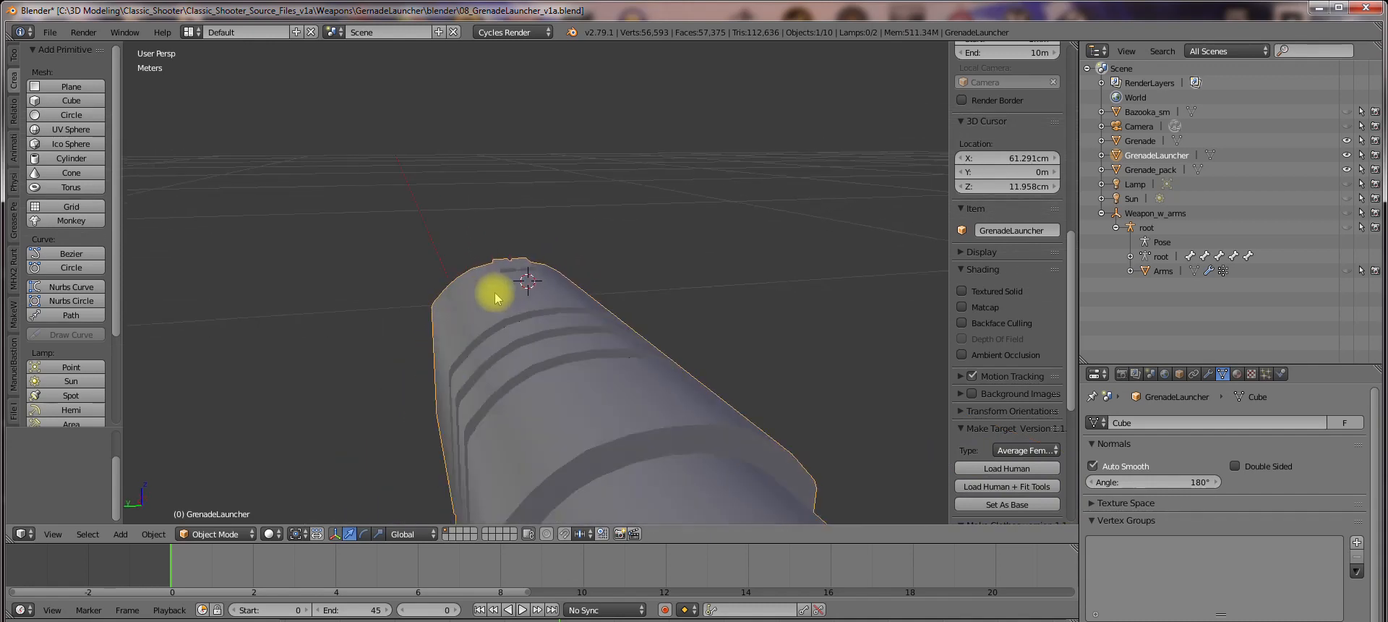
Try repositioning the grooved block, undo the move and return to Object Mode
{"action": "key", "text": "Tab"}
{"action": "scroll", "coordinate": [513, 247], "scroll_direction": "up", "scroll_amount": 3}
{"action": "left_click_drag", "start_coordinate": [484, 208], "coordinate": [435, 180]}
{"action": "key", "text": "ctrl+z"}
{"action": "key", "text": "Tab"}
{"action": "left_click", "coordinate": [471, 244]}
{"action": "scroll", "coordinate": [622, 324], "scroll_direction": "down", "scroll_amount": 6}
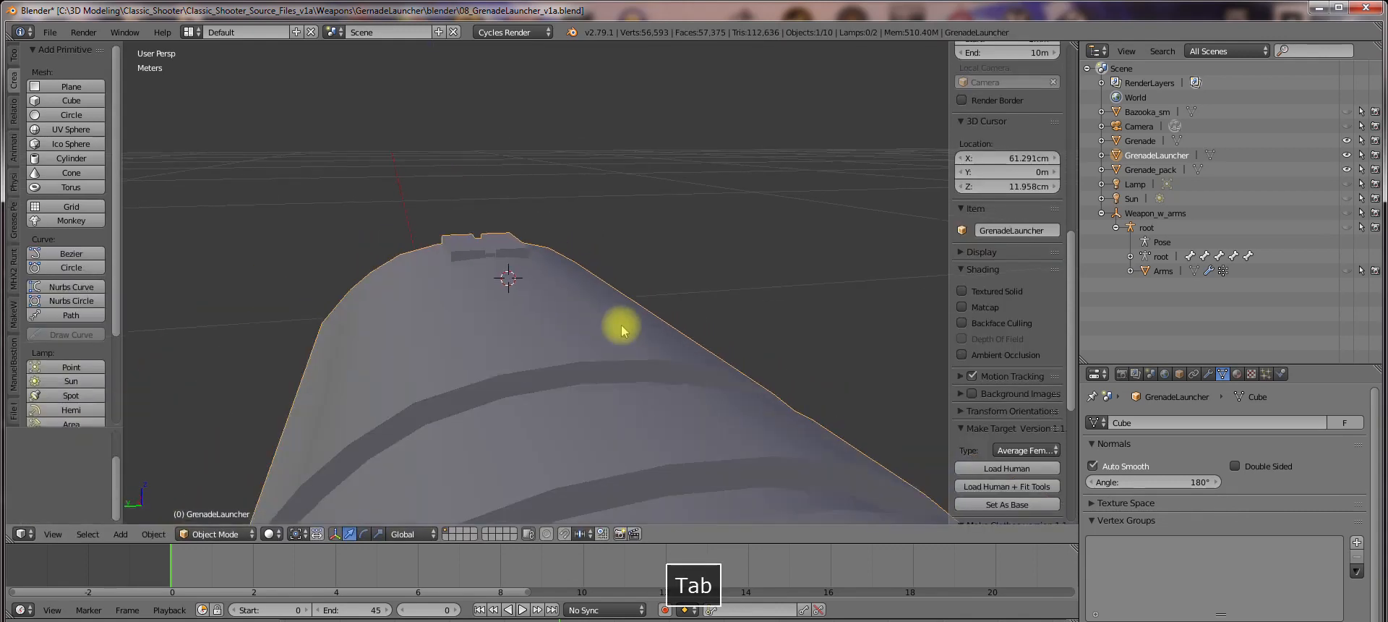
Fine-tune the grooved block's height on the barrel in Edit Mode and check its silhouette in Object Mode
{"action": "middle_click_drag", "start_coordinate": [622, 329], "coordinate": [611, 324]}
{"action": "scroll", "coordinate": [697, 344], "scroll_direction": "down", "scroll_amount": 2}
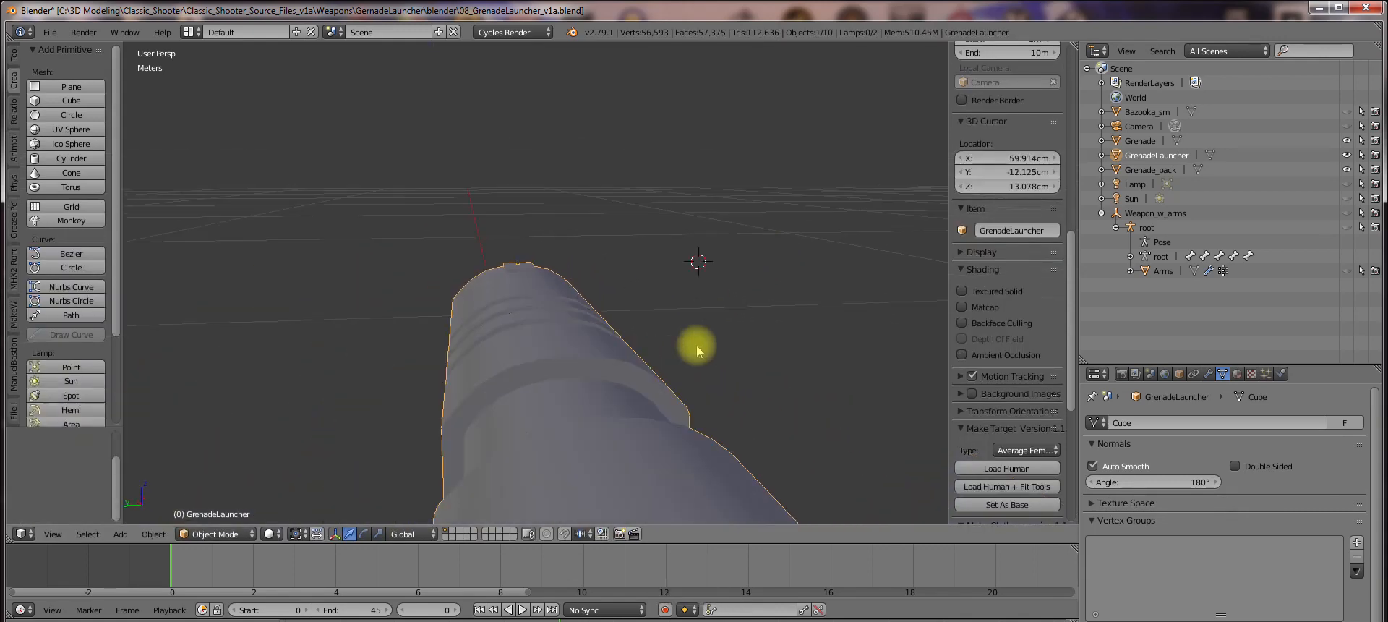
{"action": "middle_click_drag", "start_coordinate": [697, 344], "coordinate": [557, 307]}
{"action": "key", "text": "Tab"}
{"action": "scroll", "coordinate": [465, 194], "scroll_direction": "up", "scroll_amount": 3}
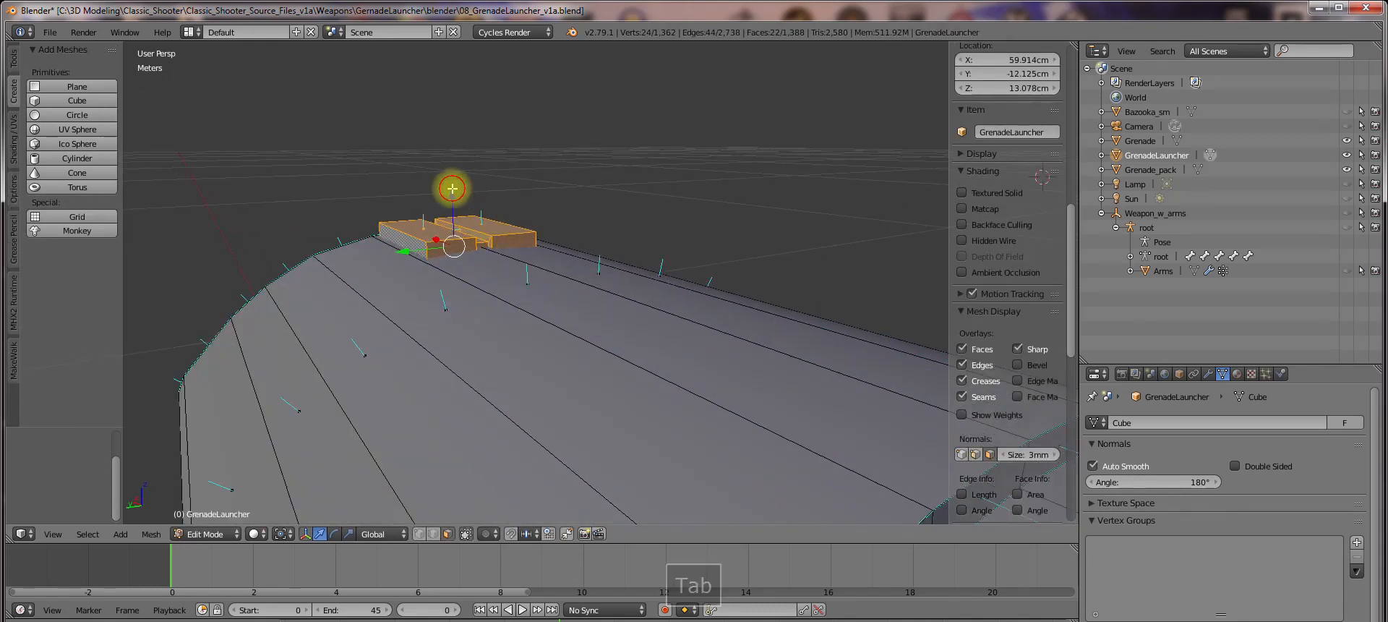
{"action": "left_click_drag", "start_coordinate": [453, 188], "coordinate": [453, 187]}
{"action": "key", "text": "Tab"}
{"action": "left_click", "coordinate": [470, 253]}
{"action": "scroll", "coordinate": [586, 298], "scroll_direction": "down", "scroll_amount": 6}
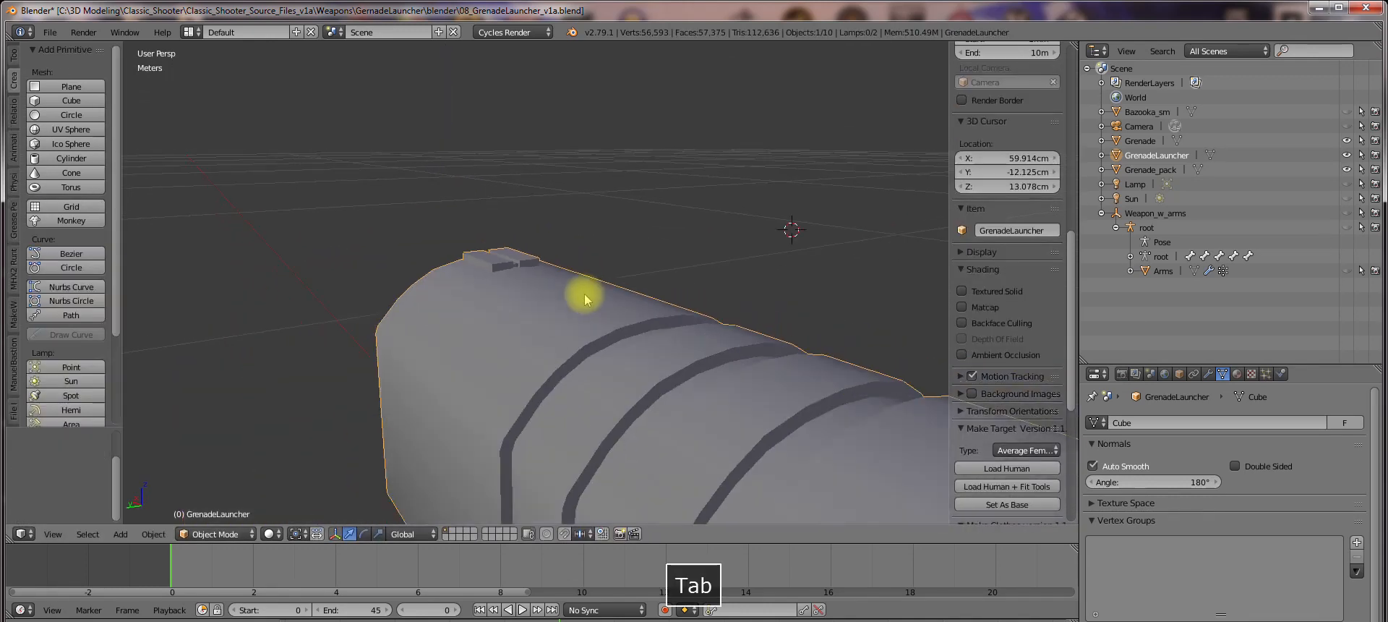
{"action": "mouse_move", "coordinate": [617, 299]}
{"action": "middle_mouse_down"}
{"action": "mouse_move", "coordinate": [567, 297]}
{"action": "mouse_move", "coordinate": [595, 290]}
{"action": "mouse_move", "coordinate": [598, 313]}
{"action": "middle_mouse_up"}
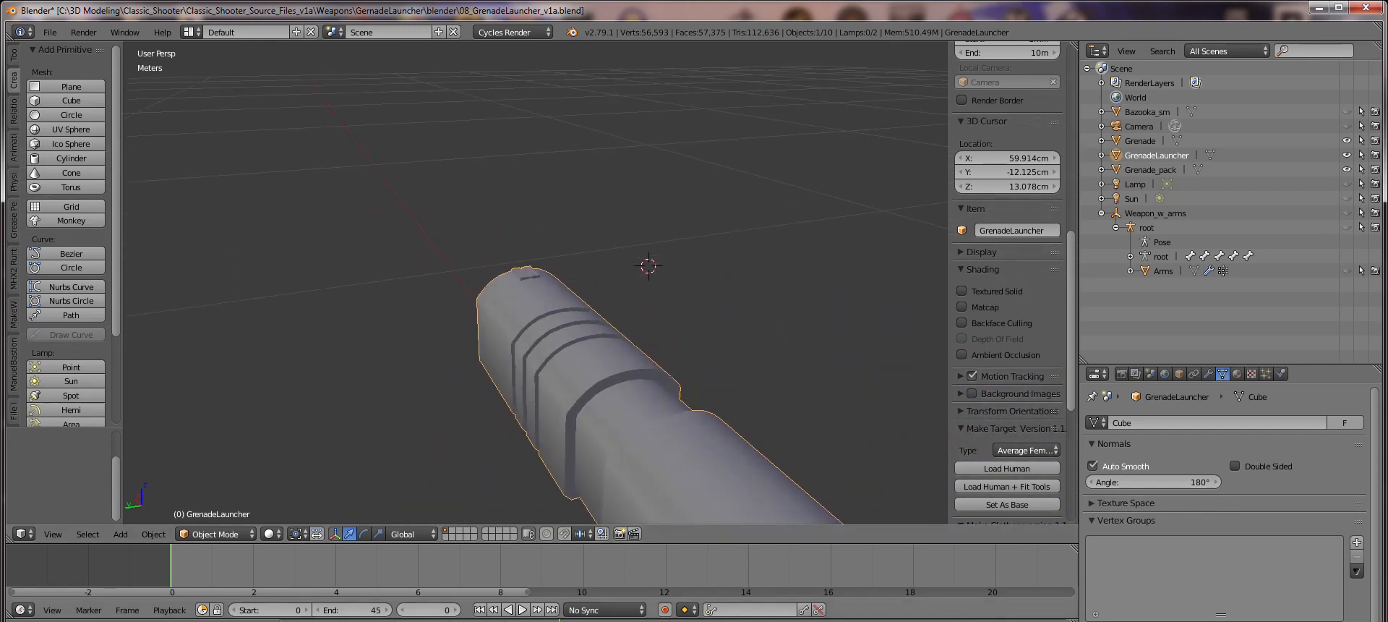
In Edit Mode, select the block's groove face loop, expand the selection to its side walls and scale it to 0.757 along Y
{"action": "scroll", "coordinate": [571, 313], "scroll_direction": "up", "scroll_amount": 4}
{"action": "key", "text": "Tab"}
{"action": "left_click", "coordinate": [654, 266]}
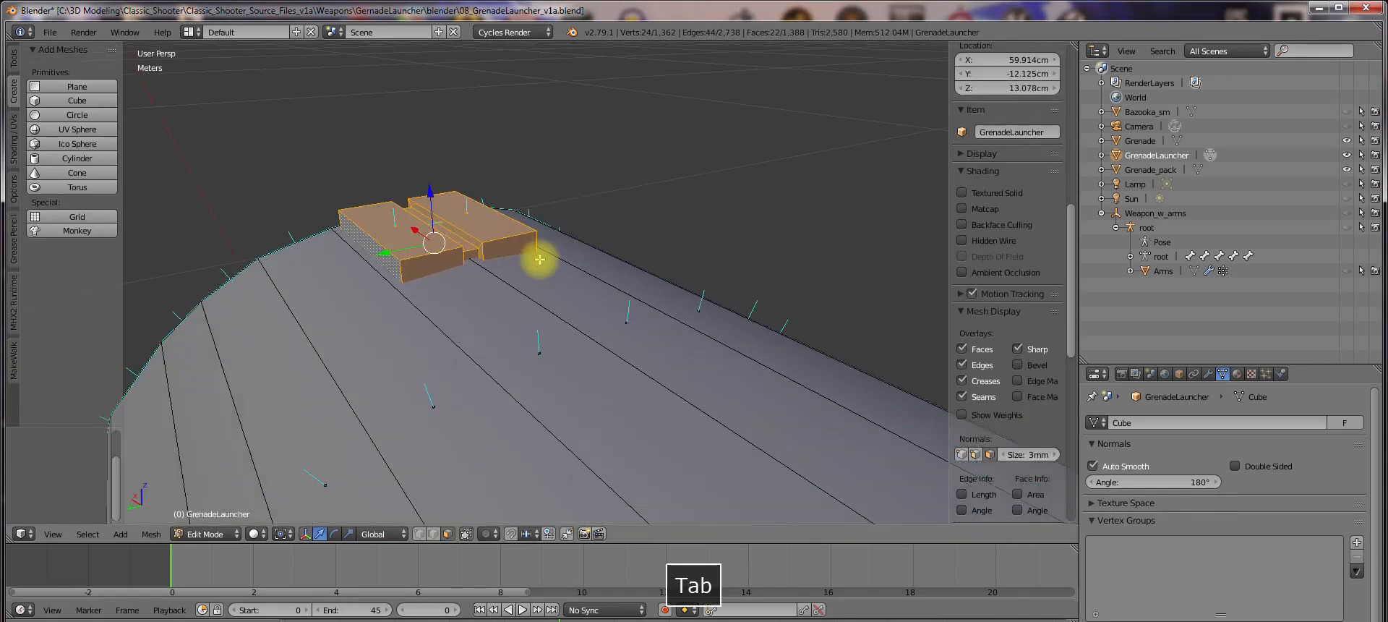
{"action": "middle_click_drag", "start_coordinate": [530, 269], "coordinate": [464, 280]}
{"action": "key", "text": "a"}
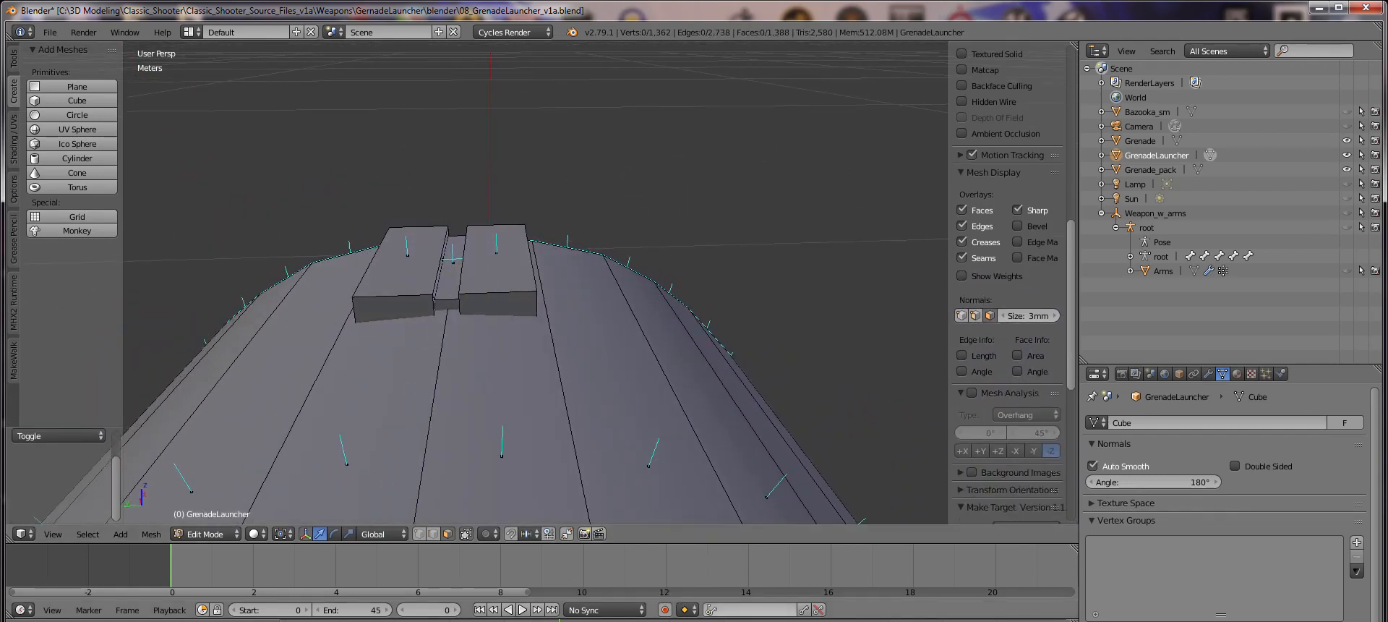
{"action": "left_click", "coordinate": [466, 271], "text": "alt+shift"}
{"action": "key", "text": "a"}
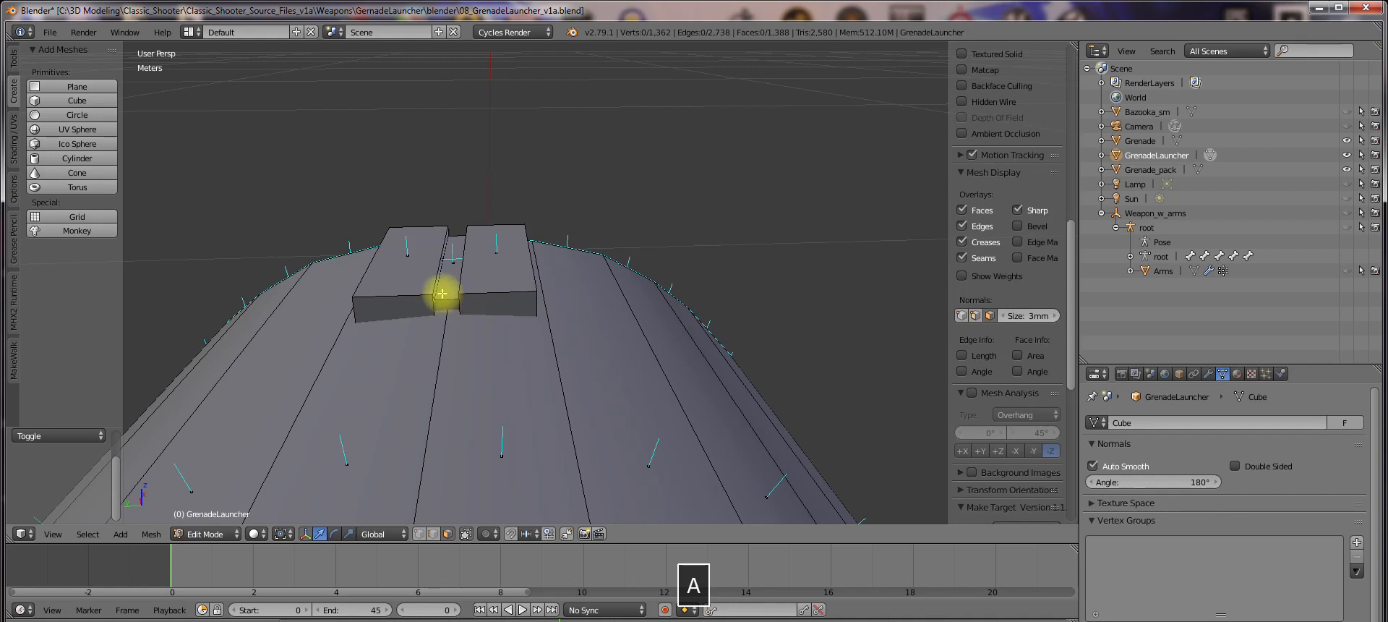
{"action": "scroll", "coordinate": [442, 292], "scroll_direction": "up", "scroll_amount": 2}
{"action": "middle_click_drag", "start_coordinate": [477, 293], "coordinate": [569, 296], "text": "shift"}
{"action": "left_click", "coordinate": [447, 535]}
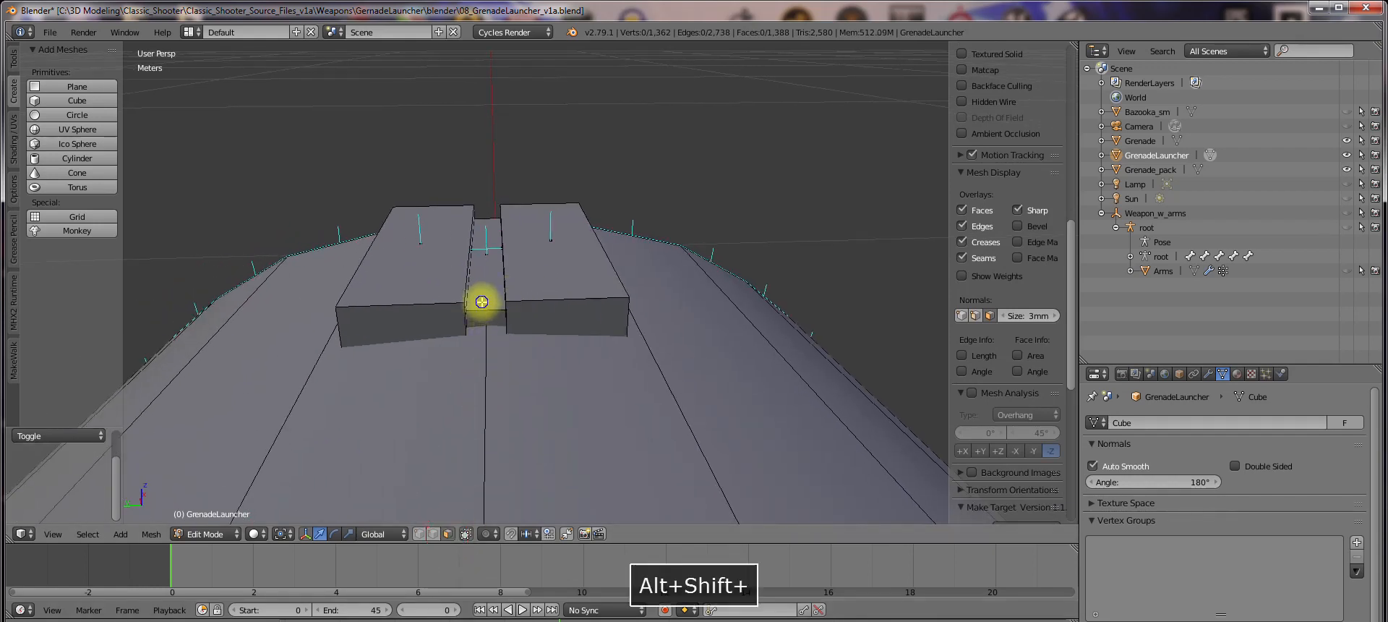
{"action": "left_click", "coordinate": [484, 315], "text": "alt+shift"}
{"action": "middle_click_drag", "start_coordinate": [476, 315], "coordinate": [471, 313]}
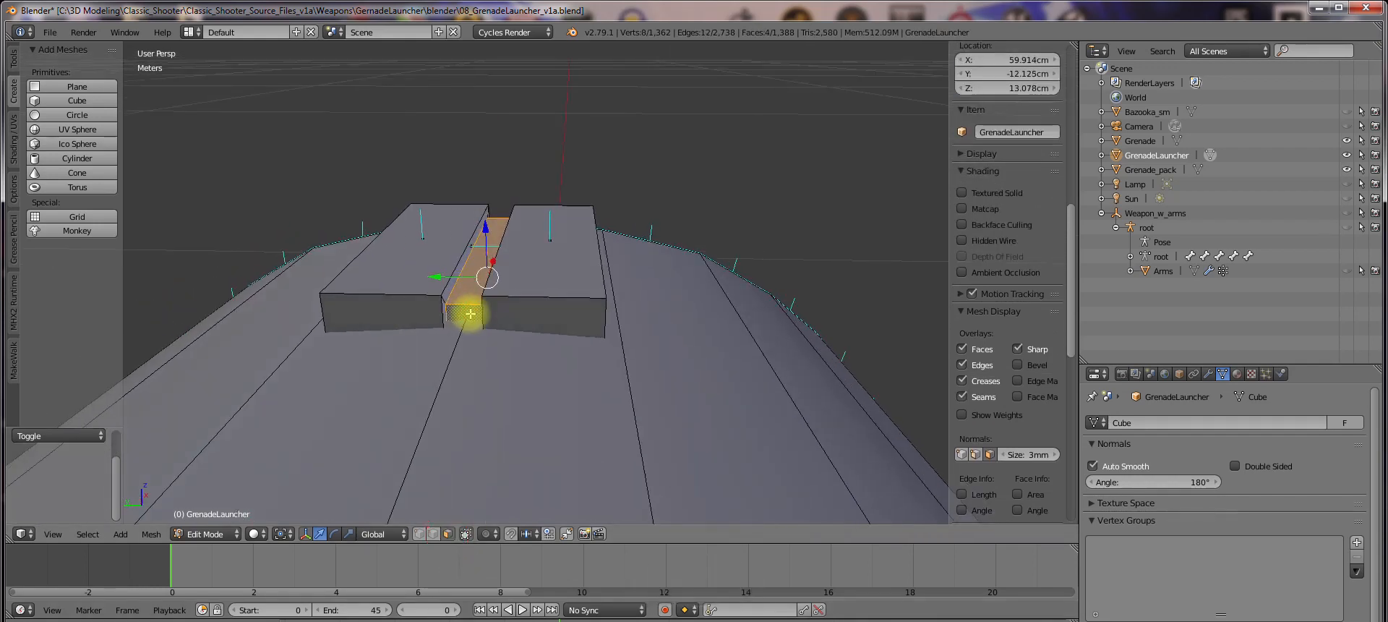
{"action": "key", "text": "ctrl+KP_Add"}
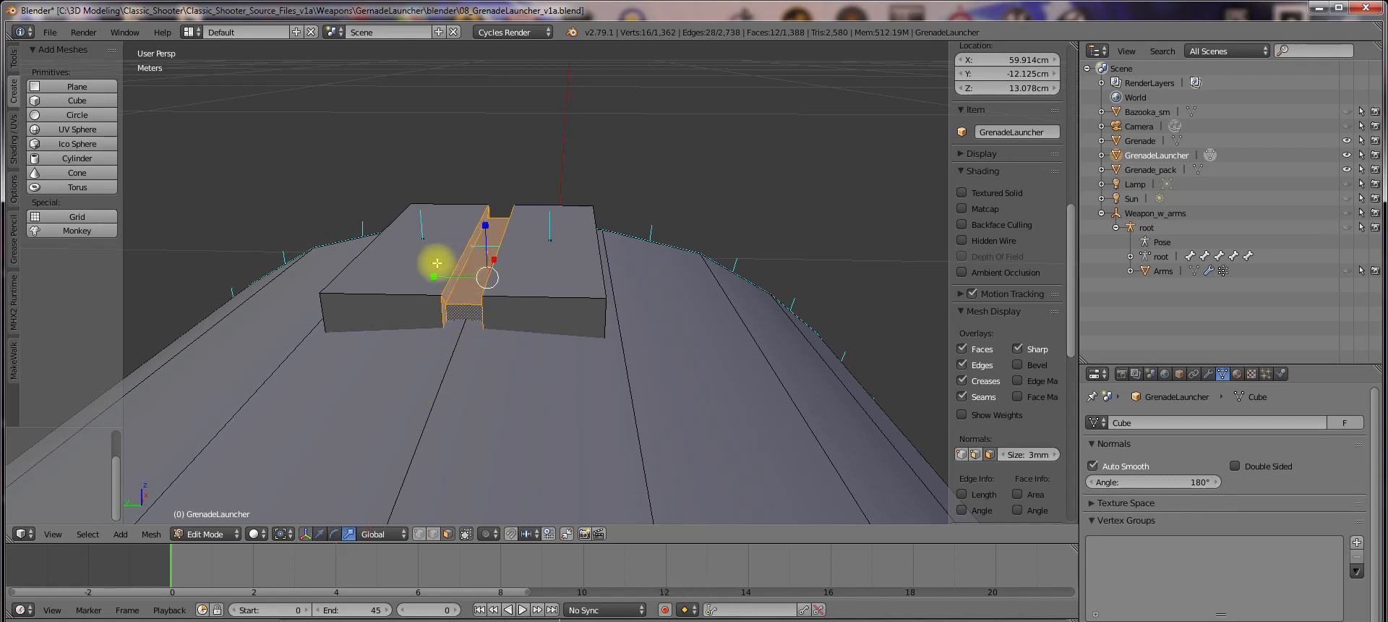
{"action": "key", "text": "s"}
{"action": "key", "text": "y"}
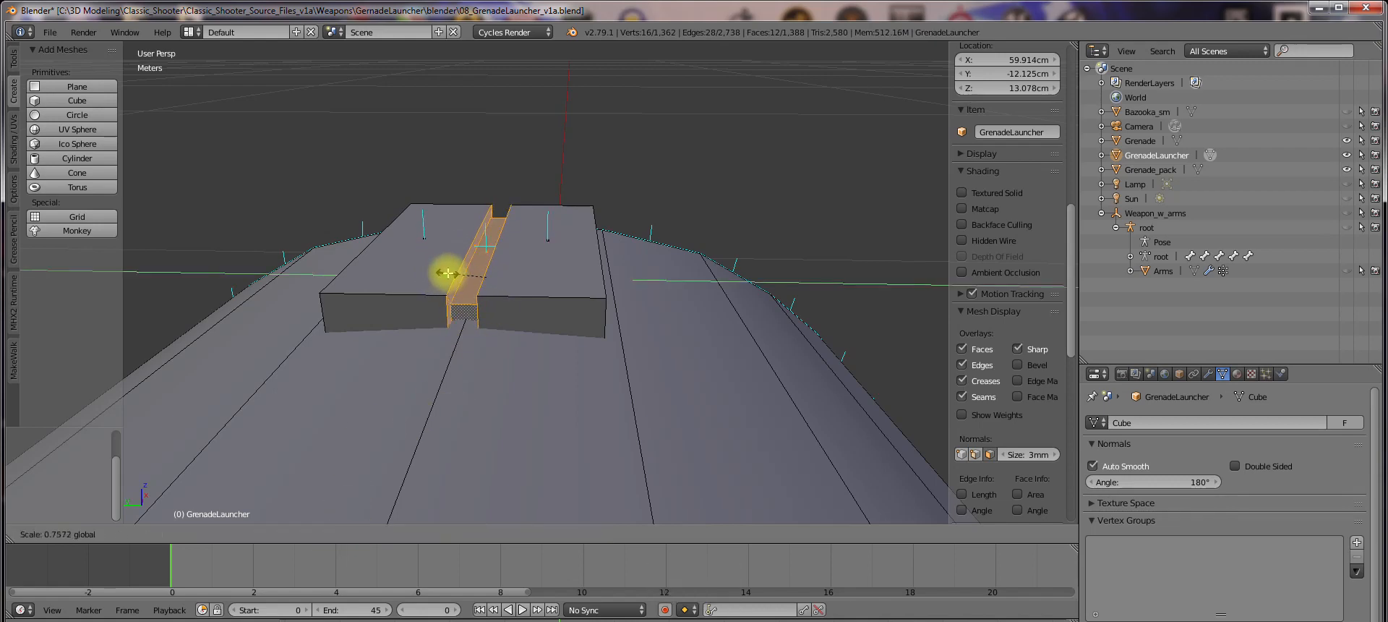
{"action": "left_click", "coordinate": [449, 274]}
{"action": "middle_click_drag", "start_coordinate": [595, 281], "coordinate": [612, 265]}
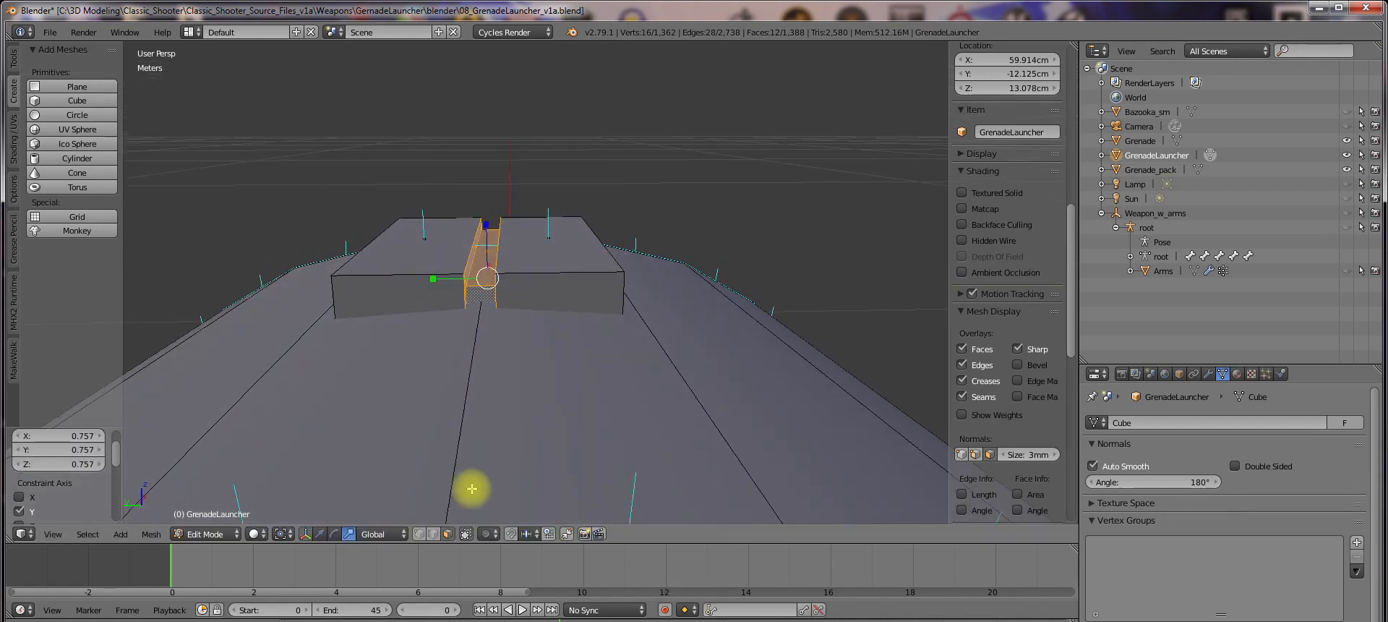
Select the sight block's two outer side faces and scale them apart by 1.123 along the Y axis
{"action": "left_click", "coordinate": [439, 535]}
{"action": "key", "text": "a"}
{"action": "right_click", "coordinate": [597, 248], "text": "alt"}
{"action": "key", "text": "a"}
{"action": "middle_click_drag", "start_coordinate": [617, 283], "coordinate": [701, 310]}
{"action": "left_click", "coordinate": [450, 535]}
{"action": "right_click", "coordinate": [592, 280]}
{"action": "right_click", "coordinate": [460, 312], "text": "shift"}
{"action": "middle_click_drag", "start_coordinate": [553, 312], "coordinate": [499, 315]}
{"action": "key", "text": "s"}
{"action": "key", "text": "y"}
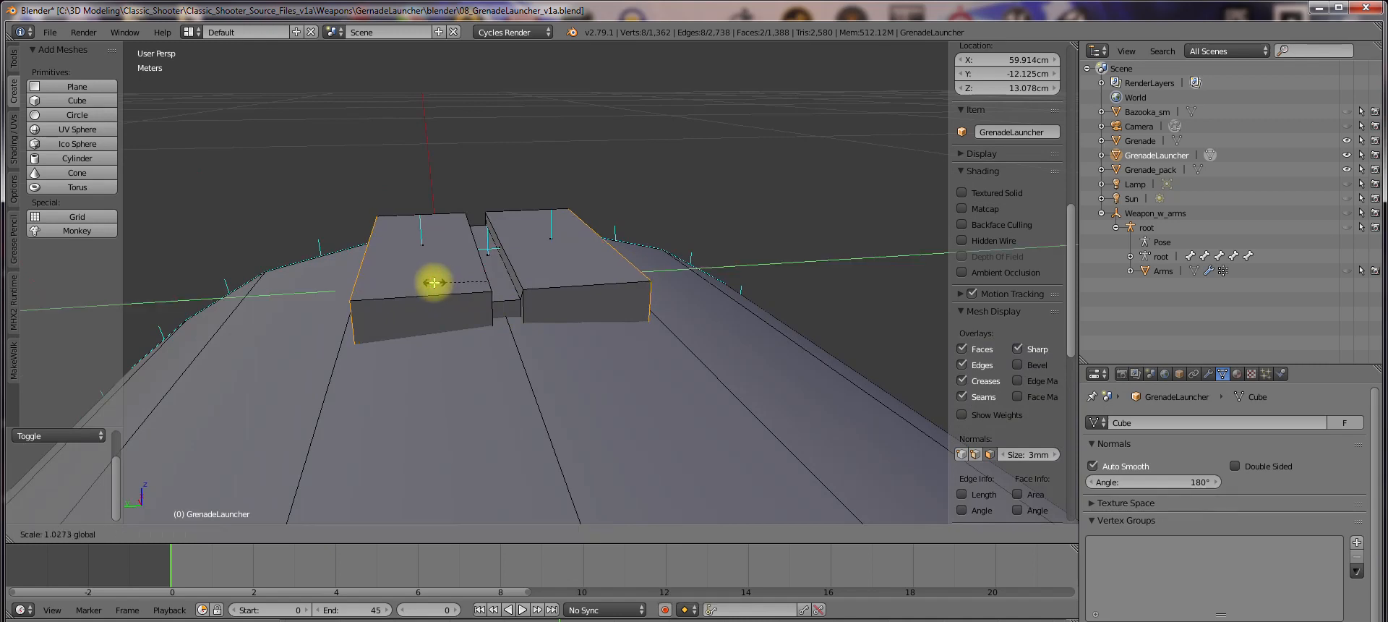
{"action": "left_click", "coordinate": [430, 282]}
Return to Object Mode and examine the widened sight block's silhouette on the barrel from several angles
{"action": "scroll", "coordinate": [576, 319], "scroll_direction": "down", "scroll_amount": 4}
{"action": "key", "text": "Tab"}
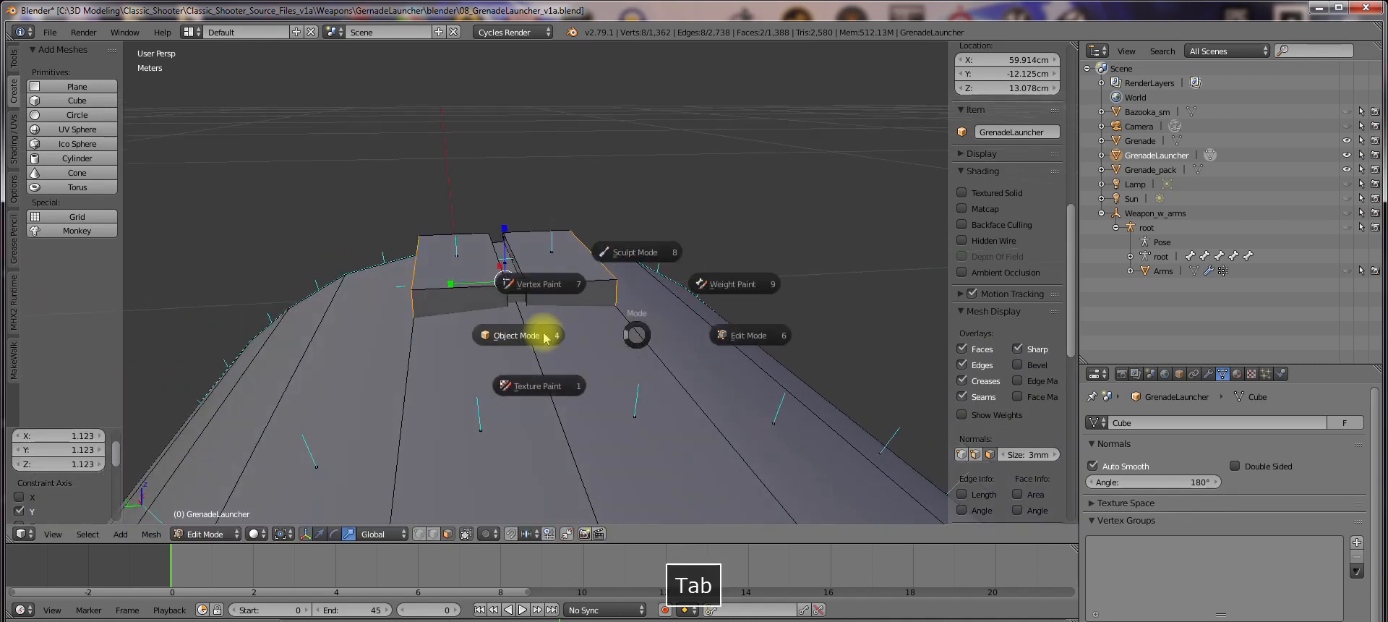
{"action": "left_click", "coordinate": [542, 332]}
{"action": "mouse_move", "coordinate": [602, 349]}
{"action": "middle_mouse_down"}
{"action": "mouse_move", "coordinate": [590, 330]}
{"action": "mouse_move", "coordinate": [605, 335]}
{"action": "middle_mouse_up"}
{"action": "scroll", "coordinate": [596, 332], "scroll_direction": "down", "scroll_amount": 3}
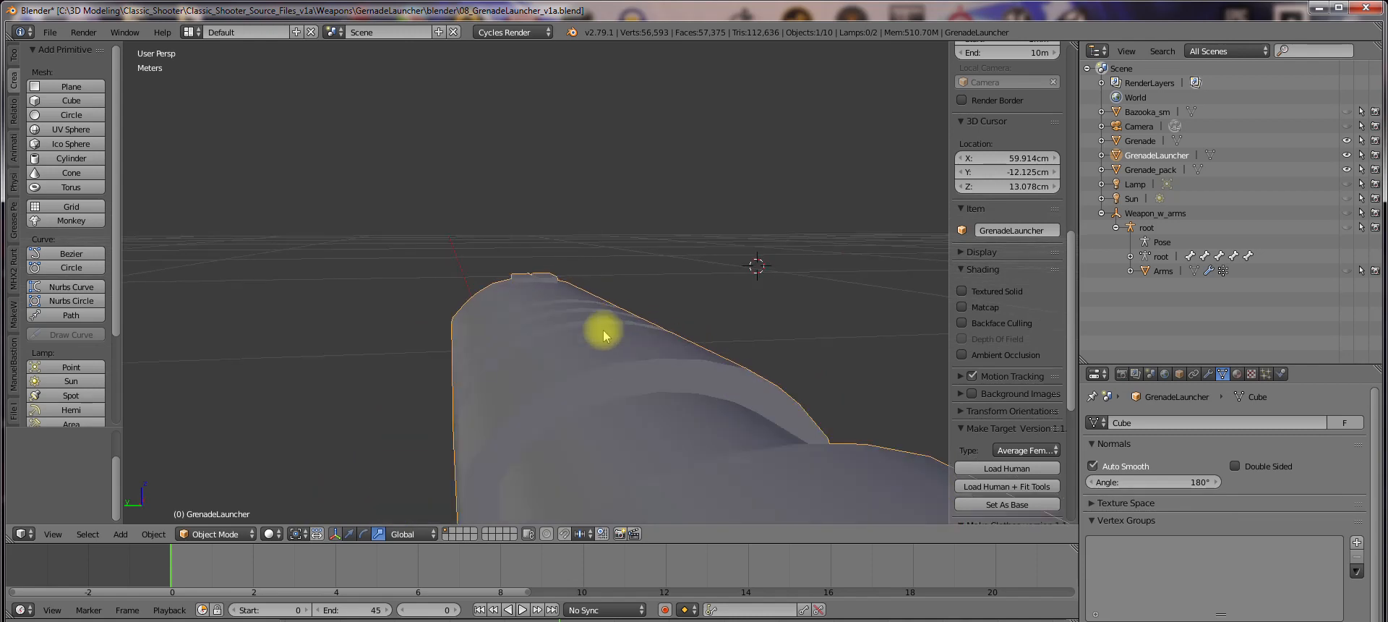
{"action": "scroll", "coordinate": [670, 333], "scroll_direction": "down", "scroll_amount": 2}
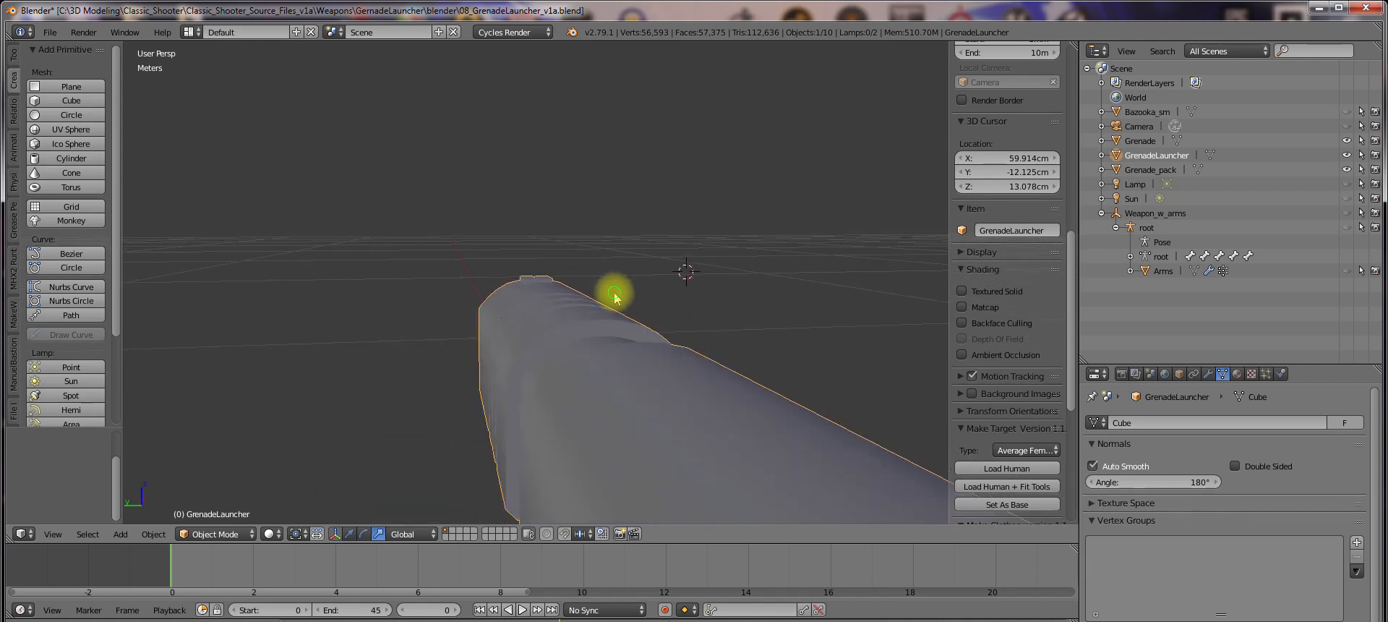
{"action": "middle_click_drag", "start_coordinate": [614, 294], "coordinate": [694, 328]}
{"action": "scroll", "coordinate": [564, 308], "scroll_direction": "up", "scroll_amount": 3}
{"action": "middle_click_drag", "start_coordinate": [562, 307], "coordinate": [793, 302]}
{"action": "middle_click_drag", "start_coordinate": [635, 291], "coordinate": [477, 297]}
In Edit Mode, isolate the grooved sight block by hiding all the other GrenadeLauncher geometry, and clear the selection
{"action": "left_click", "coordinate": [580, 298]}
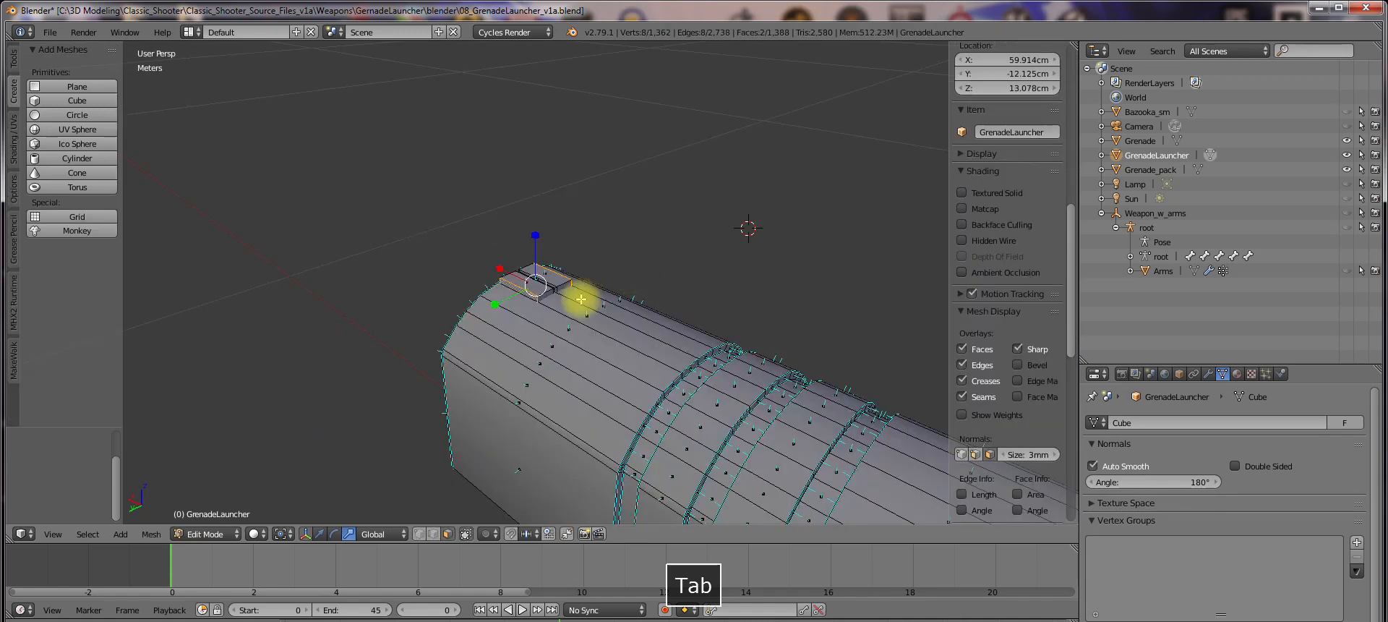
{"action": "scroll", "coordinate": [587, 297], "scroll_direction": "up", "scroll_amount": 4}
{"action": "key", "text": "a"}
{"action": "mouse_move", "coordinate": [592, 294]}
{"action": "middle_mouse_down"}
{"action": "mouse_move", "coordinate": [520, 307]}
{"action": "mouse_move", "coordinate": [574, 301]}
{"action": "middle_mouse_up"}
{"action": "scroll", "coordinate": [571, 306], "scroll_direction": "up", "scroll_amount": 4}
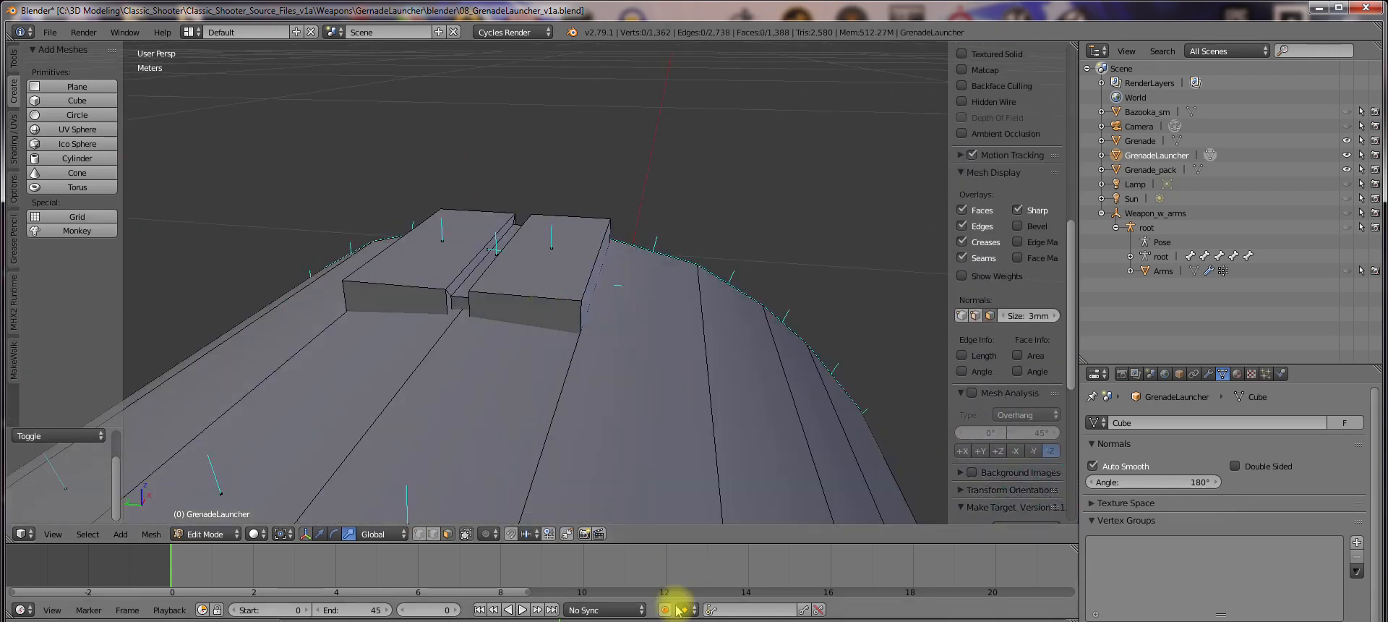
{"action": "right_click", "coordinate": [561, 298]}
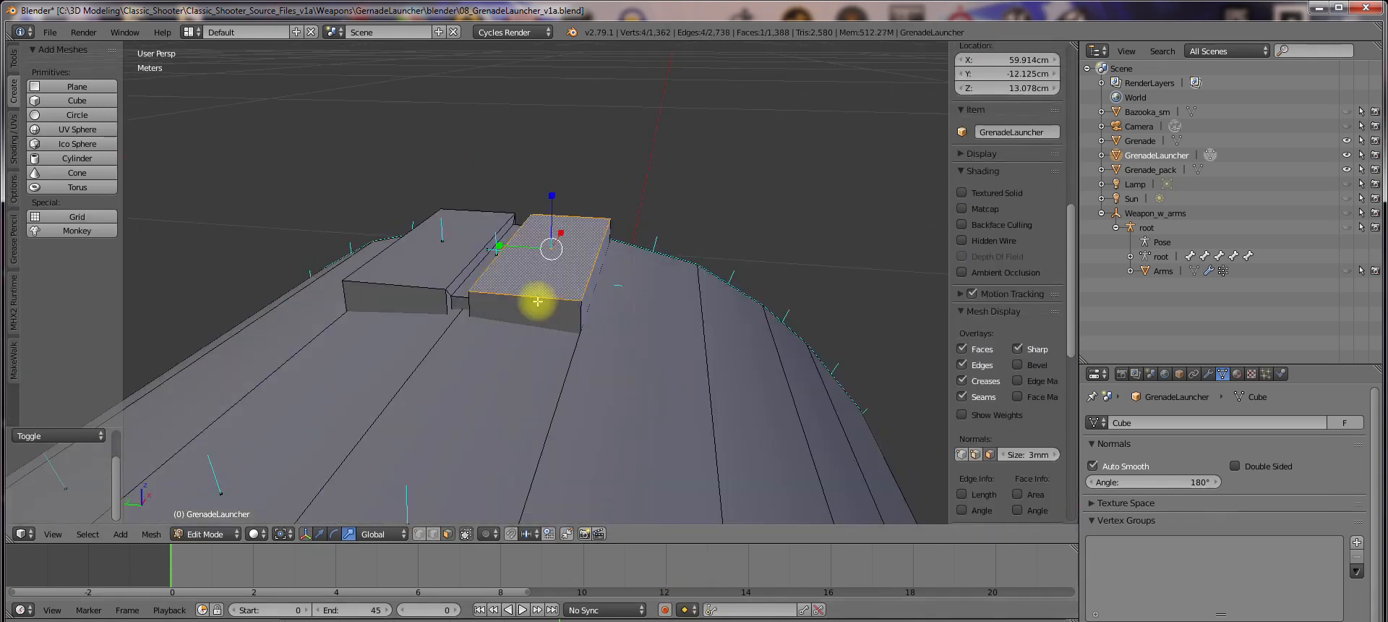
{"action": "key", "text": "ctrl+l"}
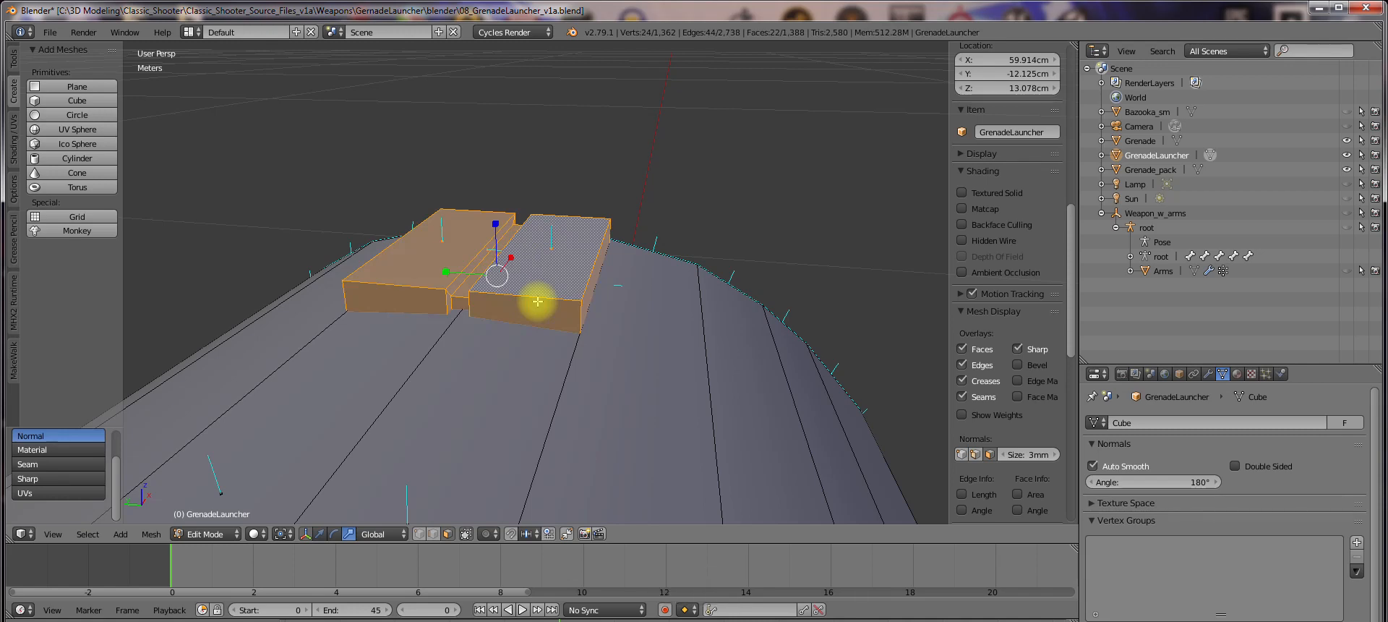
{"action": "key", "text": "ctrl+i"}
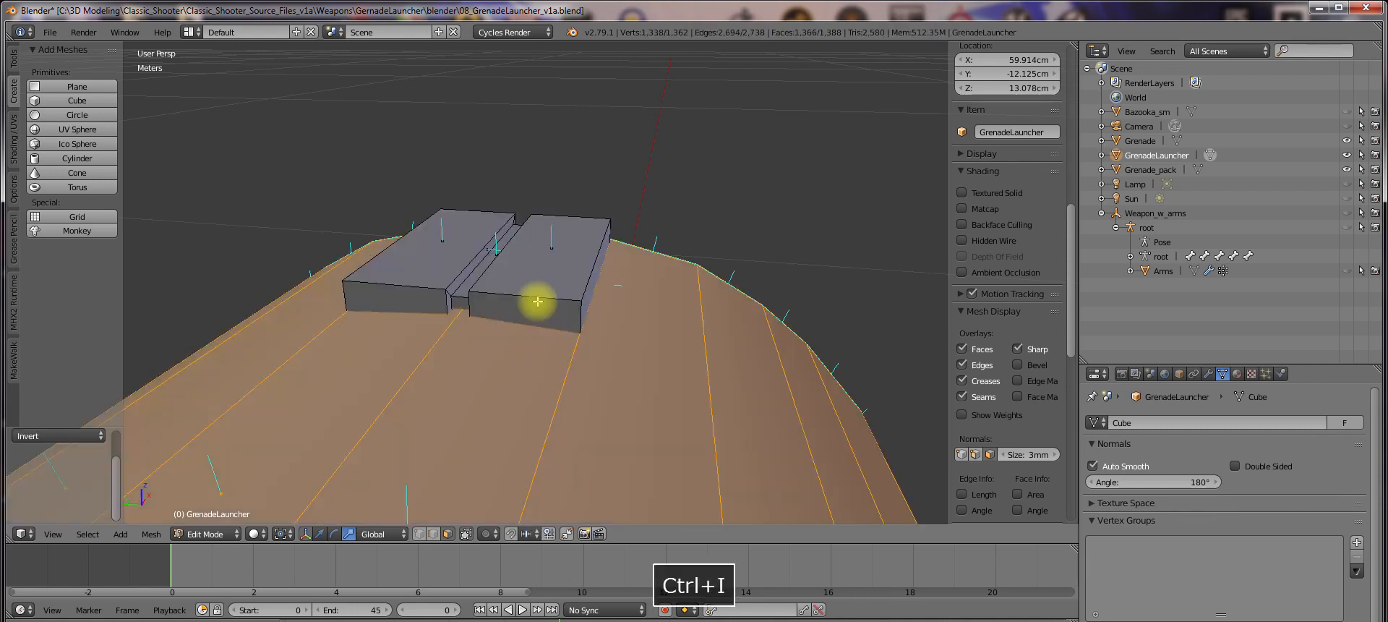
{"action": "key", "text": "h"}
{"action": "key", "text": "a"}
{"action": "key", "text": "a"}
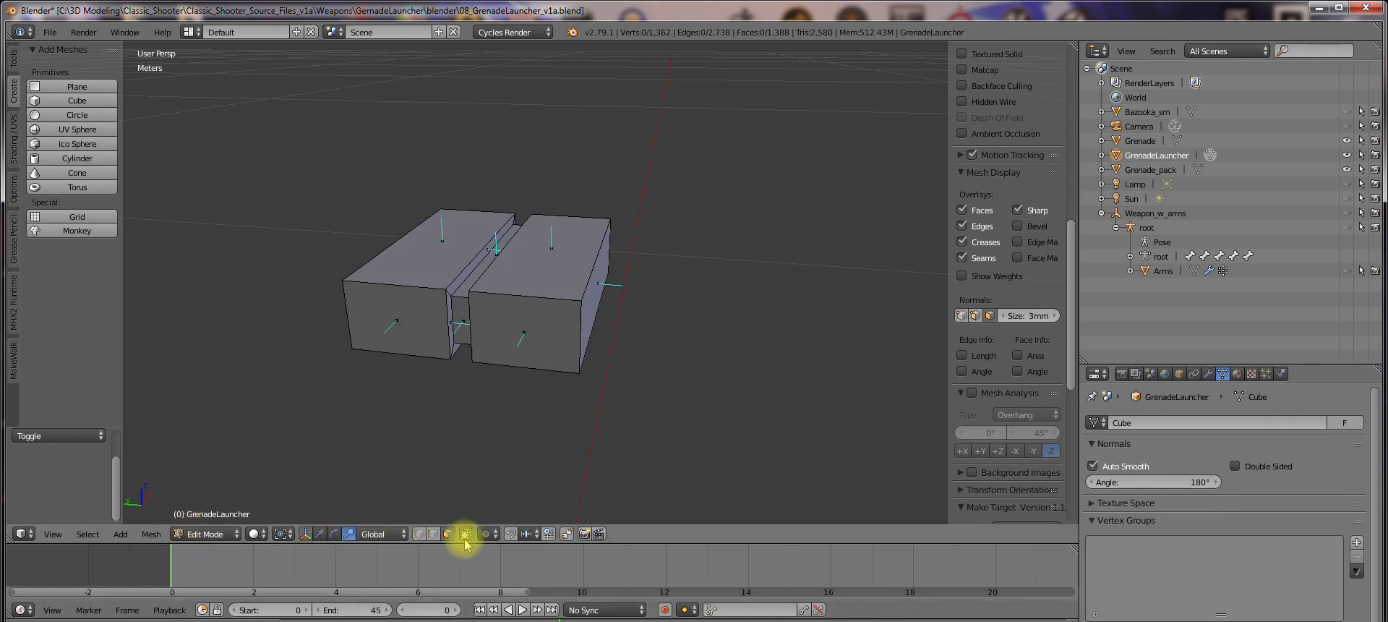
Select the isolated block's sharp edges with a 50° threshold, mark them as sharp and clear the selection
{"action": "left_click", "coordinate": [87, 534]}
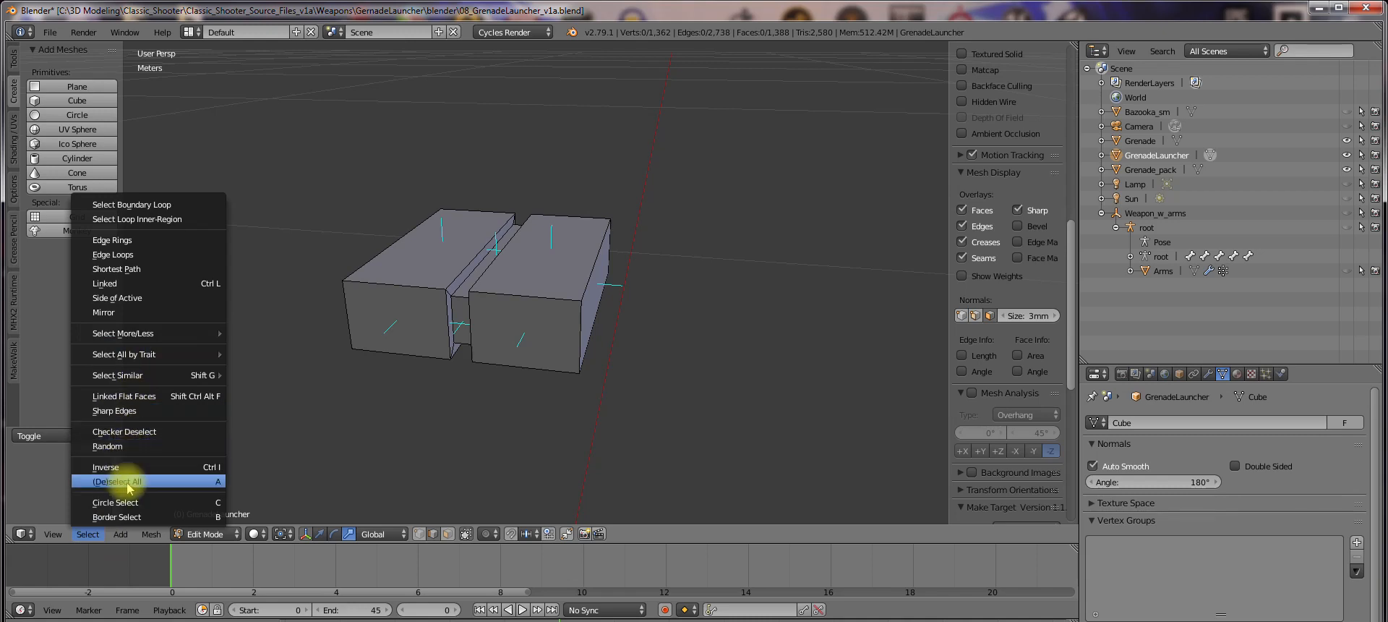
{"action": "left_click", "coordinate": [127, 414]}
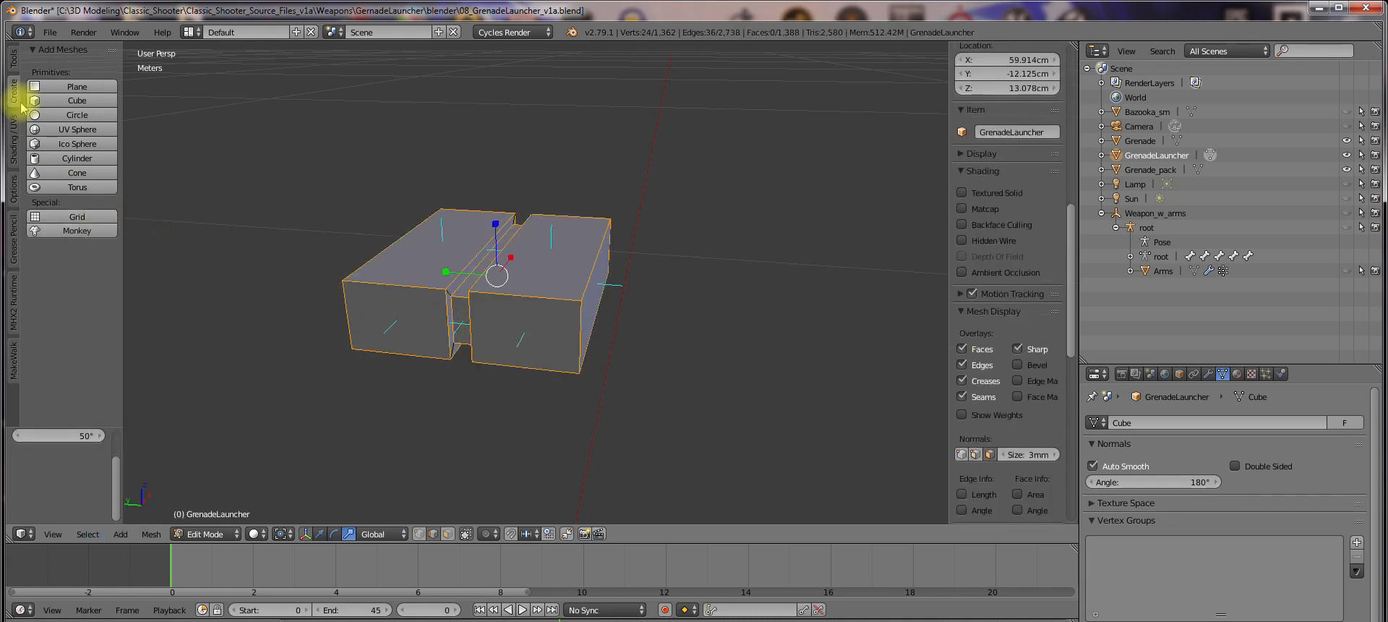
{"action": "left_click", "coordinate": [15, 64]}
{"action": "left_click", "coordinate": [13, 145]}
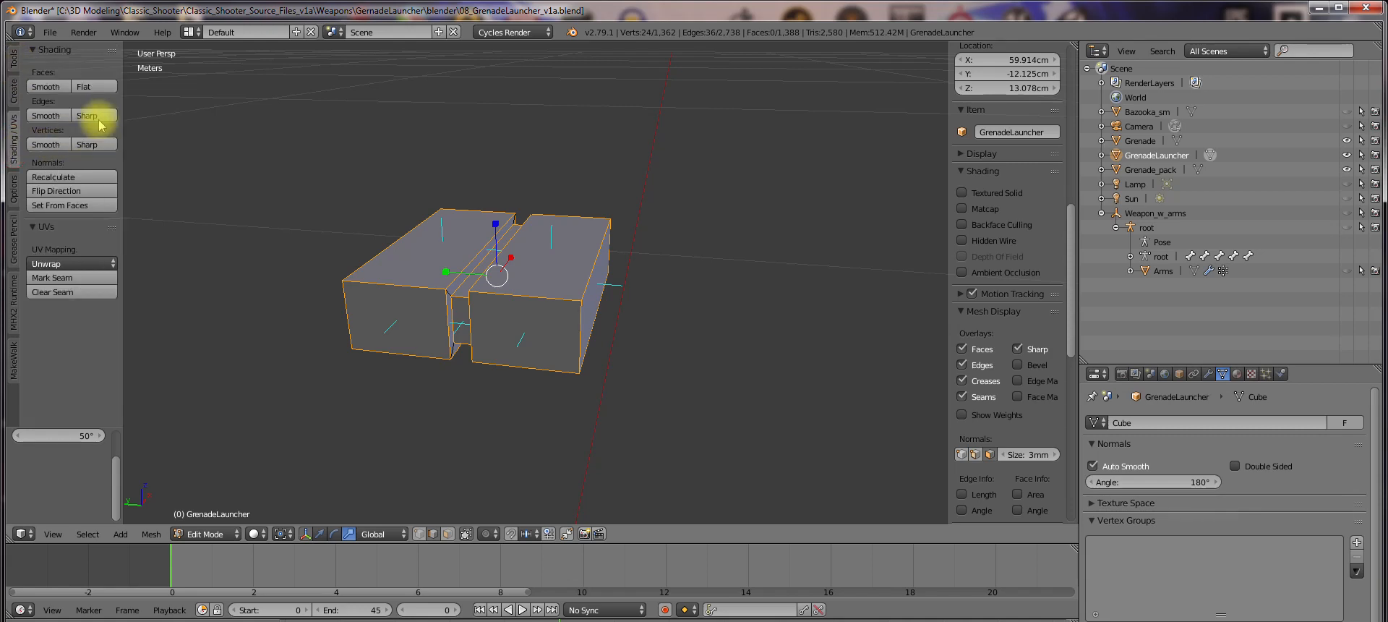
{"action": "middle_click_drag", "start_coordinate": [487, 334], "coordinate": [561, 329]}
{"action": "key", "text": "a"}
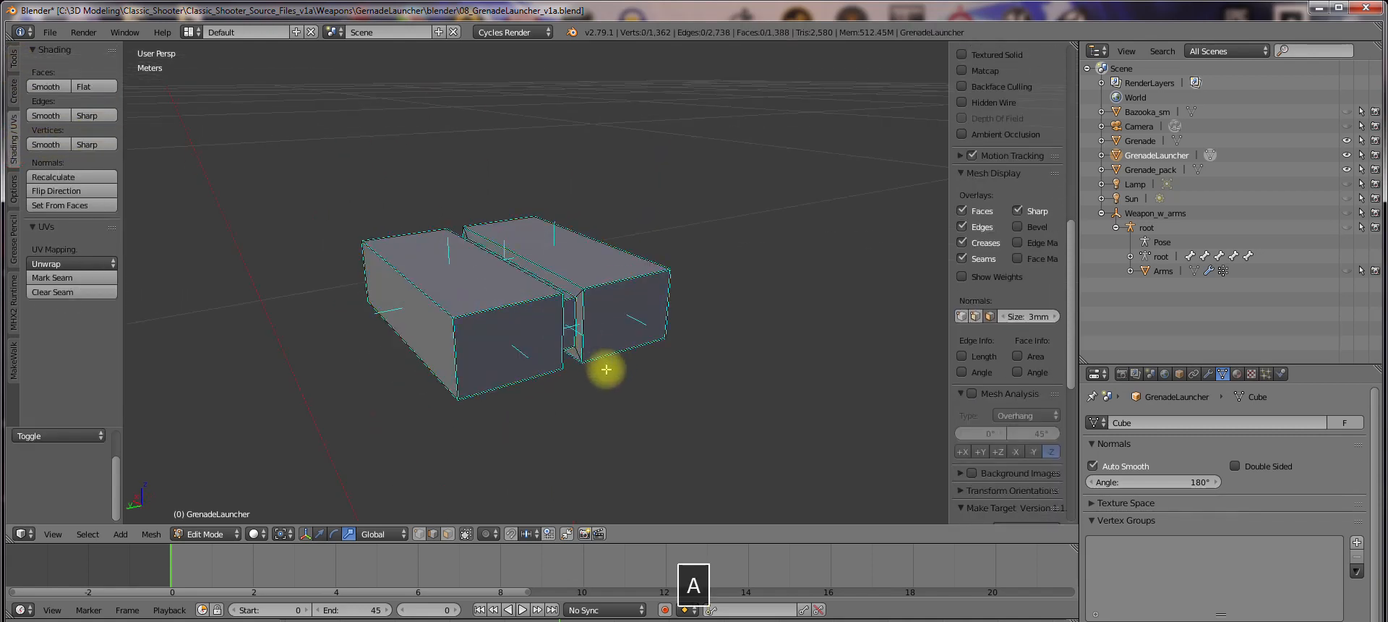
{"action": "middle_click_drag", "start_coordinate": [604, 369], "coordinate": [520, 365]}
{"action": "scroll", "coordinate": [480, 353], "scroll_direction": "up", "scroll_amount": 2}
{"action": "middle_click_drag", "start_coordinate": [480, 327], "coordinate": [528, 343], "text": "shift"}
{"action": "middle_click_drag", "start_coordinate": [755, 515], "coordinate": [679, 425]}
{"action": "right_click", "coordinate": [596, 336], "text": "shift"}
{"action": "right_click", "coordinate": [650, 322], "text": "shift"}
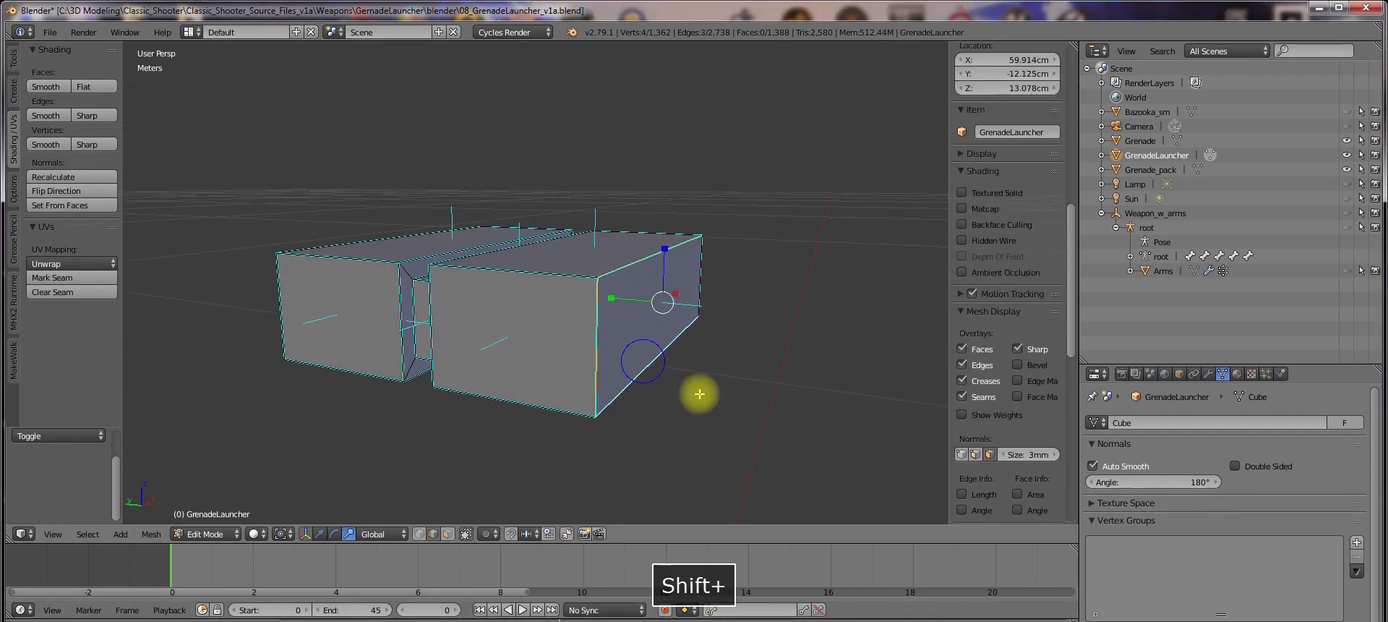
Clear the edge selection and turn off the display of sharp-edge markings
{"action": "key", "text": "a"}
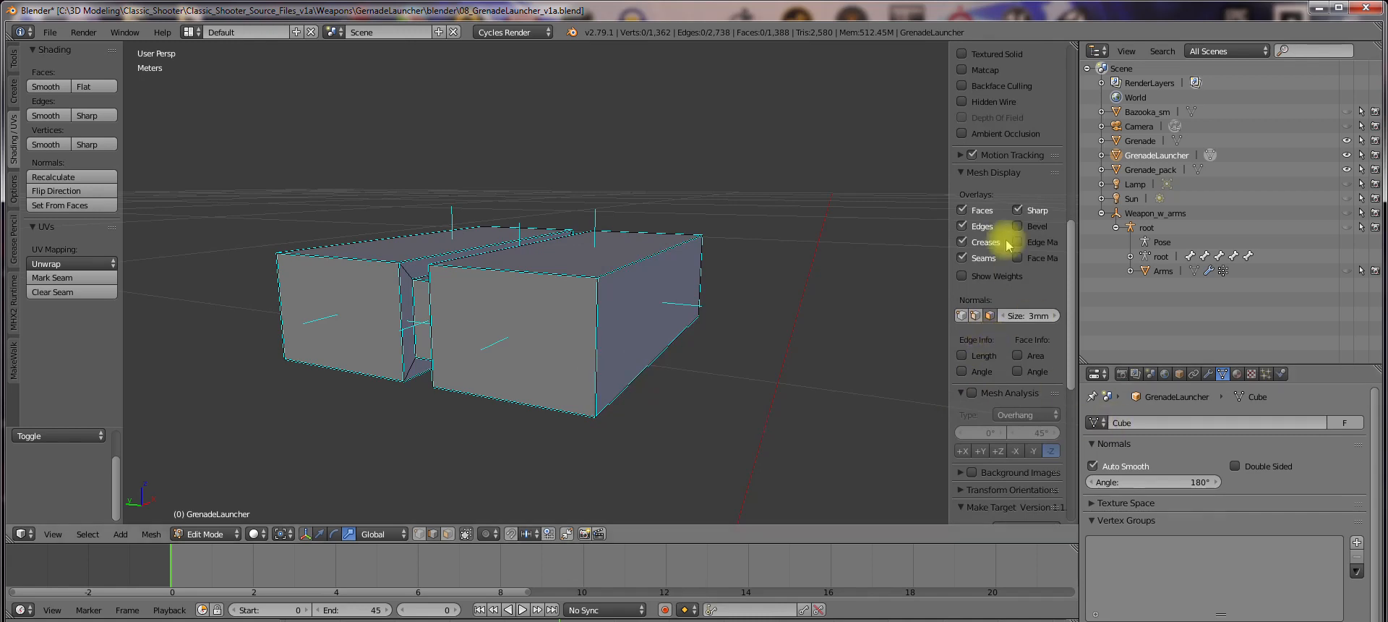
{"action": "key", "text": "ctrl+z"}
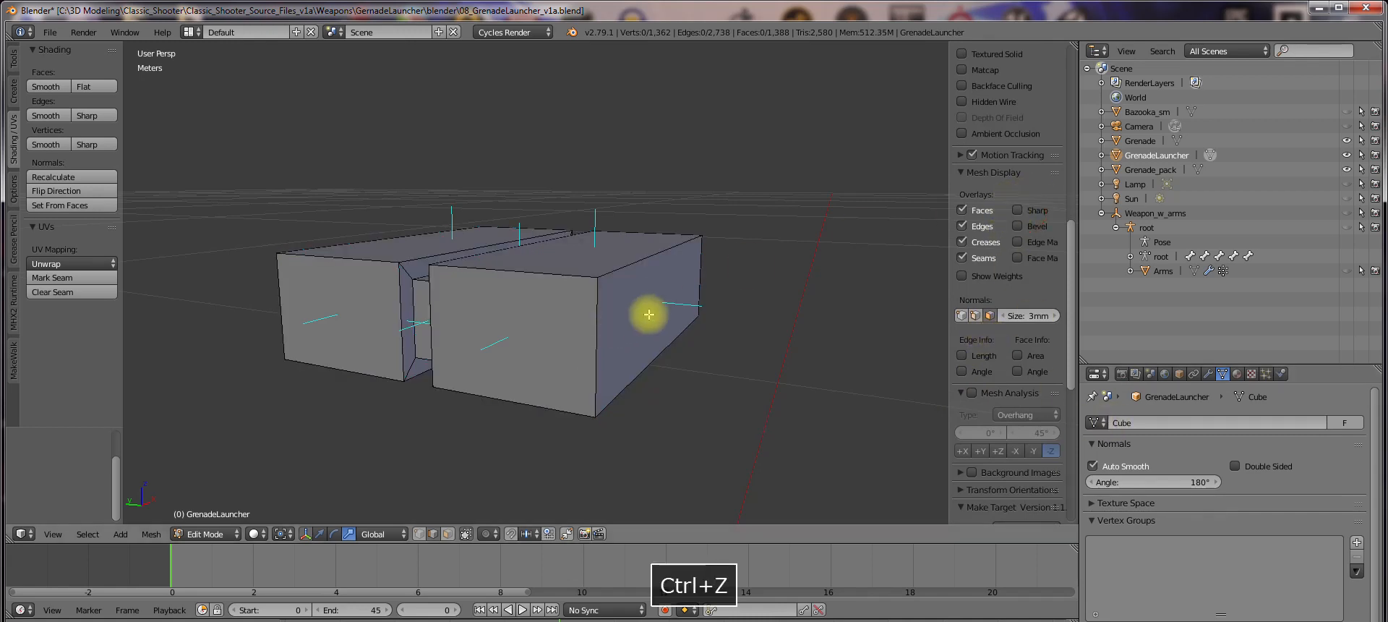
{"action": "key", "text": "ctrl+z"}
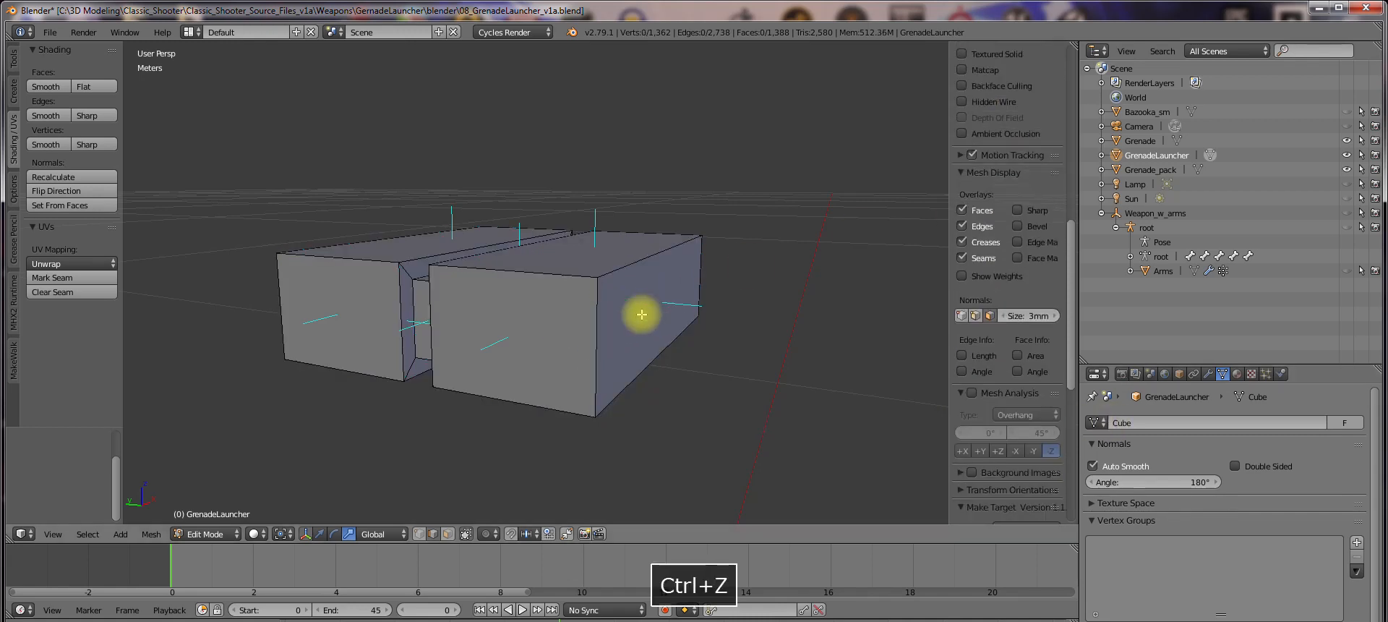
{"action": "key", "text": "ctrl+z"}
{"action": "key", "text": "ctrl+shift+z"}
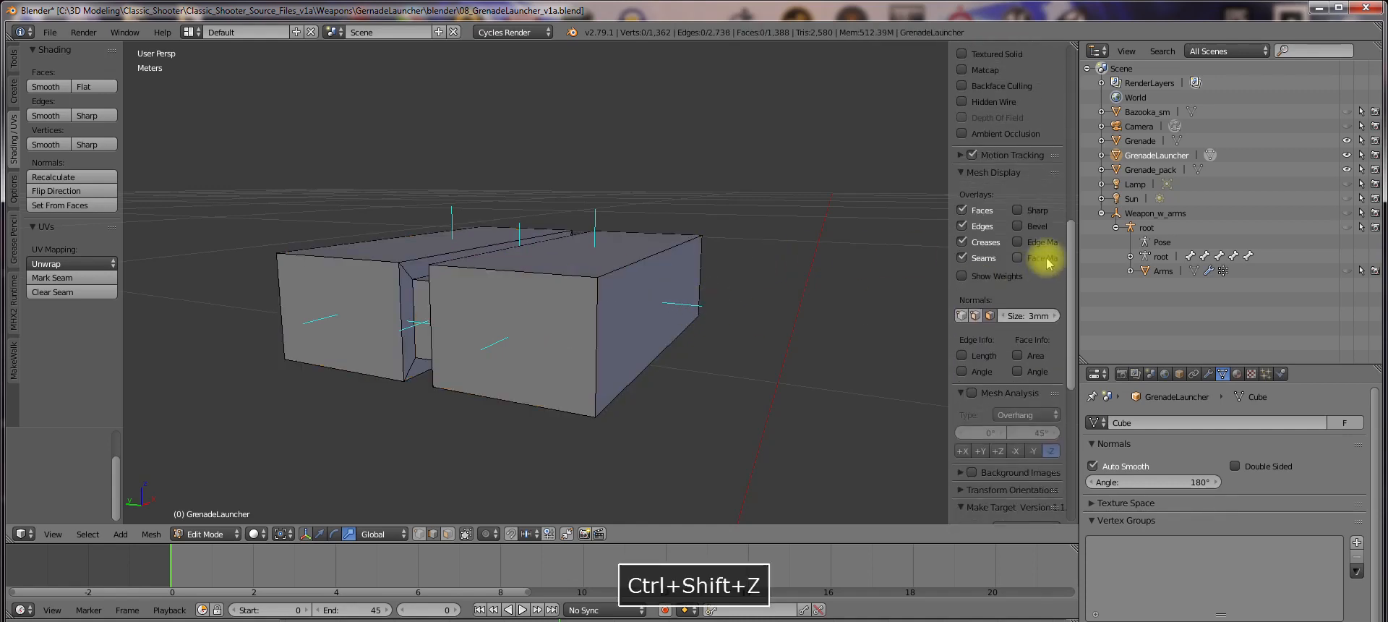
{"action": "left_click", "coordinate": [1024, 212]}
{"action": "left_click", "coordinate": [1024, 212]}
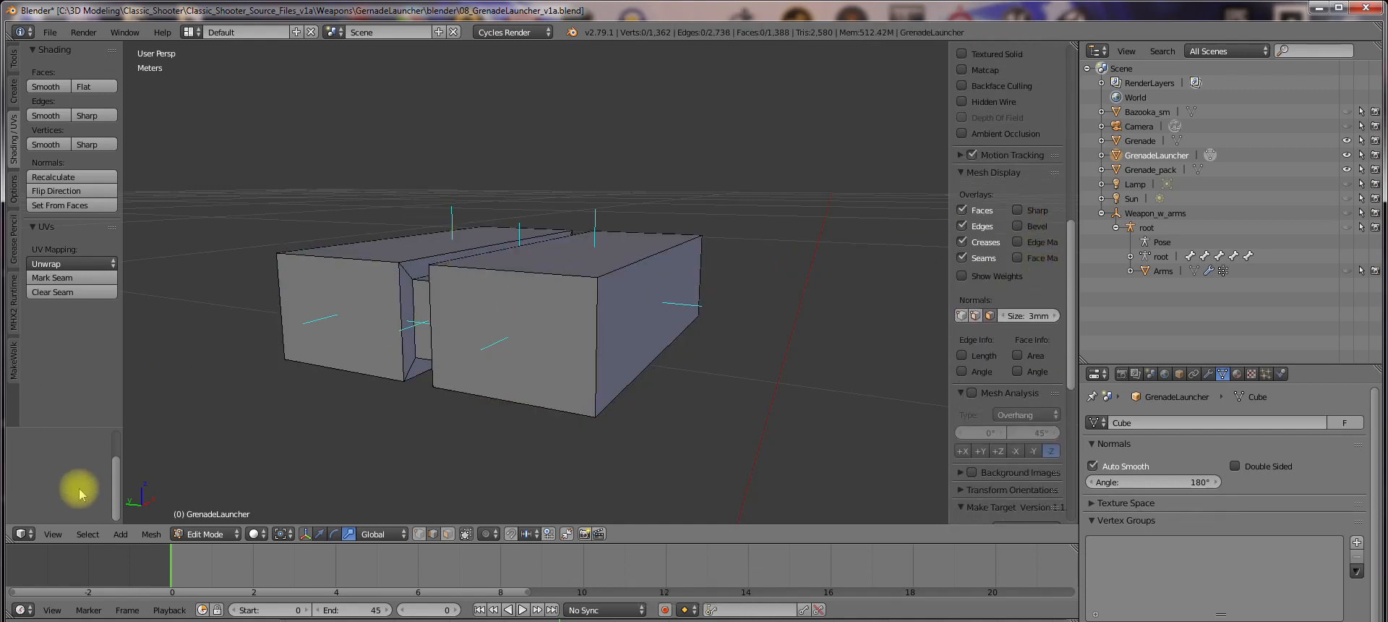
Select the block's sharp edges at 50° again and deselect the lengthwise and vertical edges of its outer side faces
{"action": "left_click", "coordinate": [87, 534]}
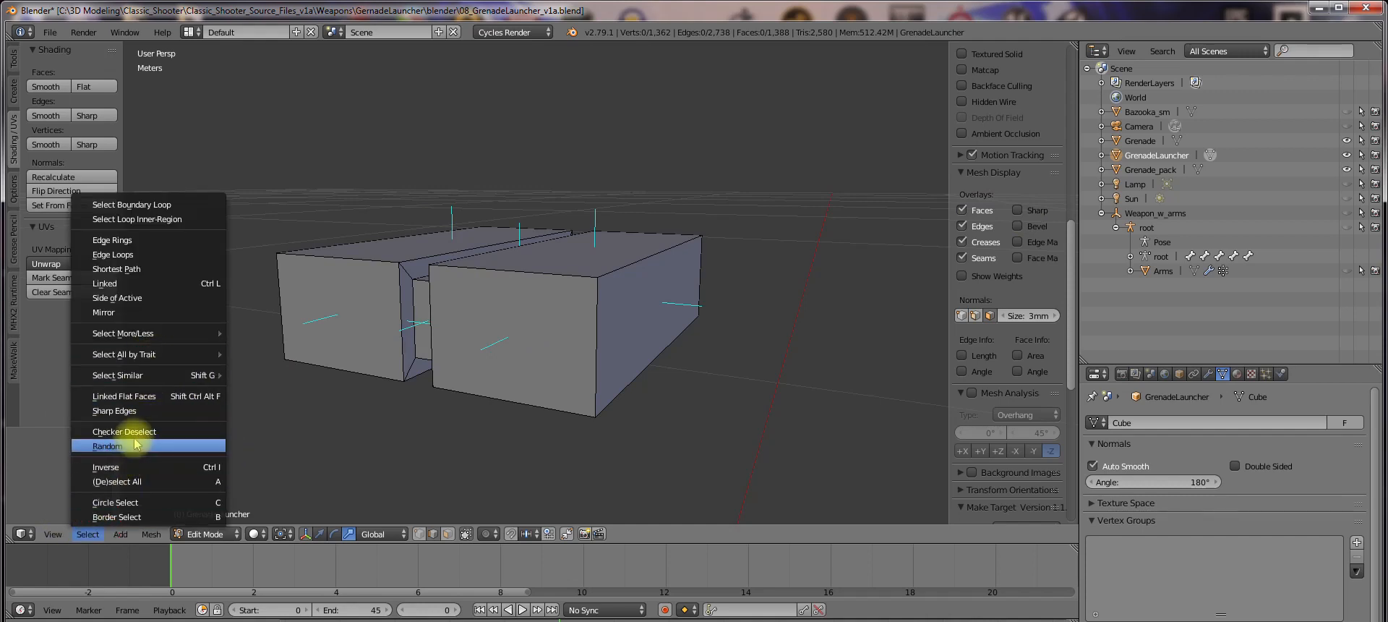
{"action": "left_click", "coordinate": [133, 411]}
{"action": "middle_click_drag", "start_coordinate": [560, 321], "coordinate": [536, 319]}
{"action": "right_click", "coordinate": [634, 275], "text": "shift"}
{"action": "right_click", "coordinate": [624, 369], "text": "shift"}
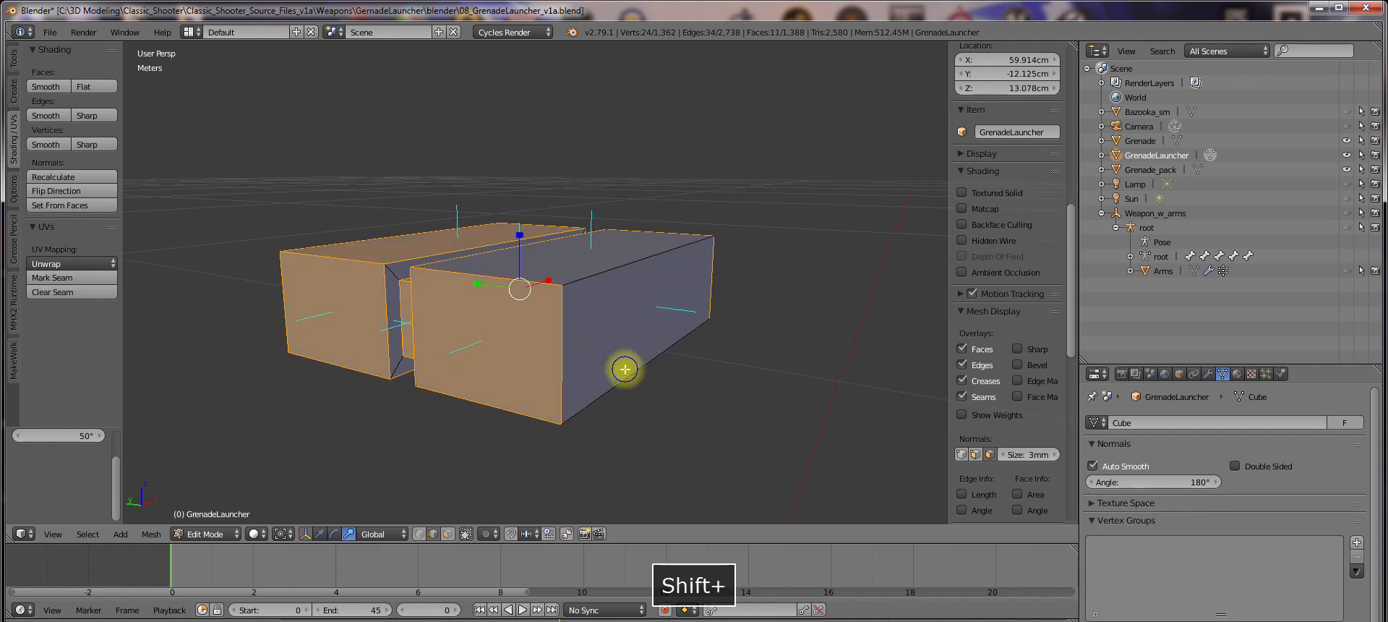
{"action": "middle_click_drag", "start_coordinate": [468, 360], "coordinate": [614, 363]}
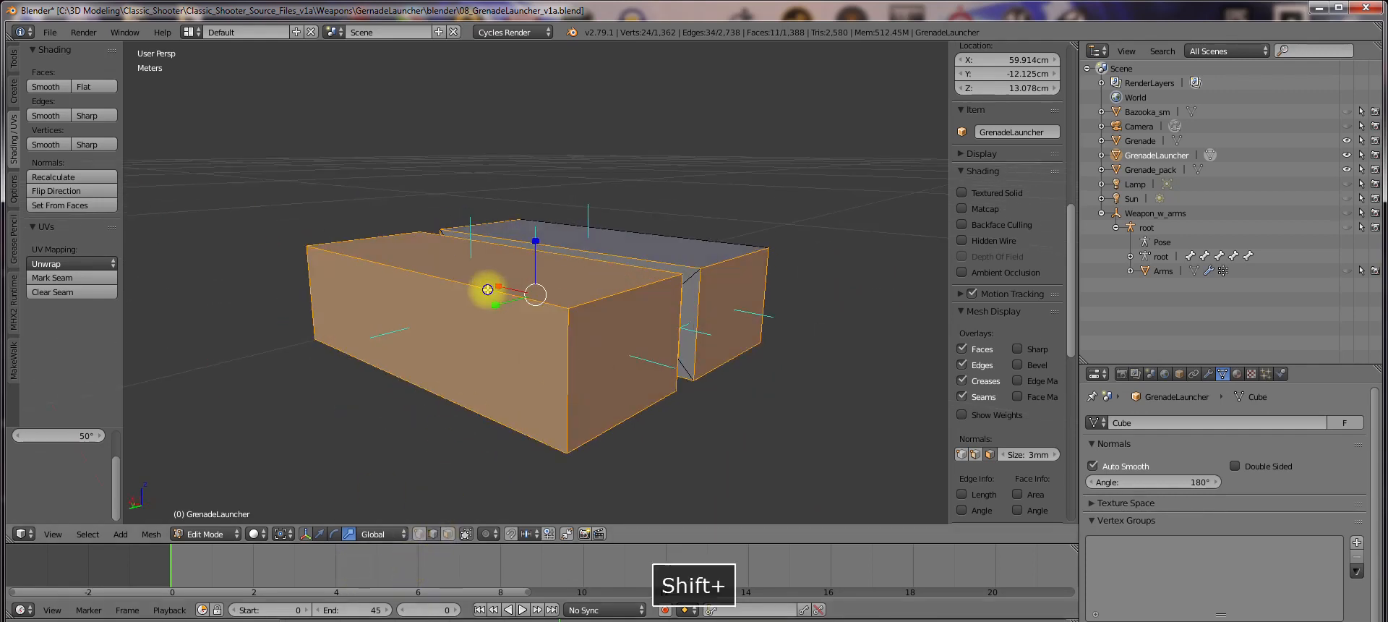
{"action": "right_click", "coordinate": [487, 289], "text": "shift"}
{"action": "right_click", "coordinate": [555, 345], "text": "shift"}
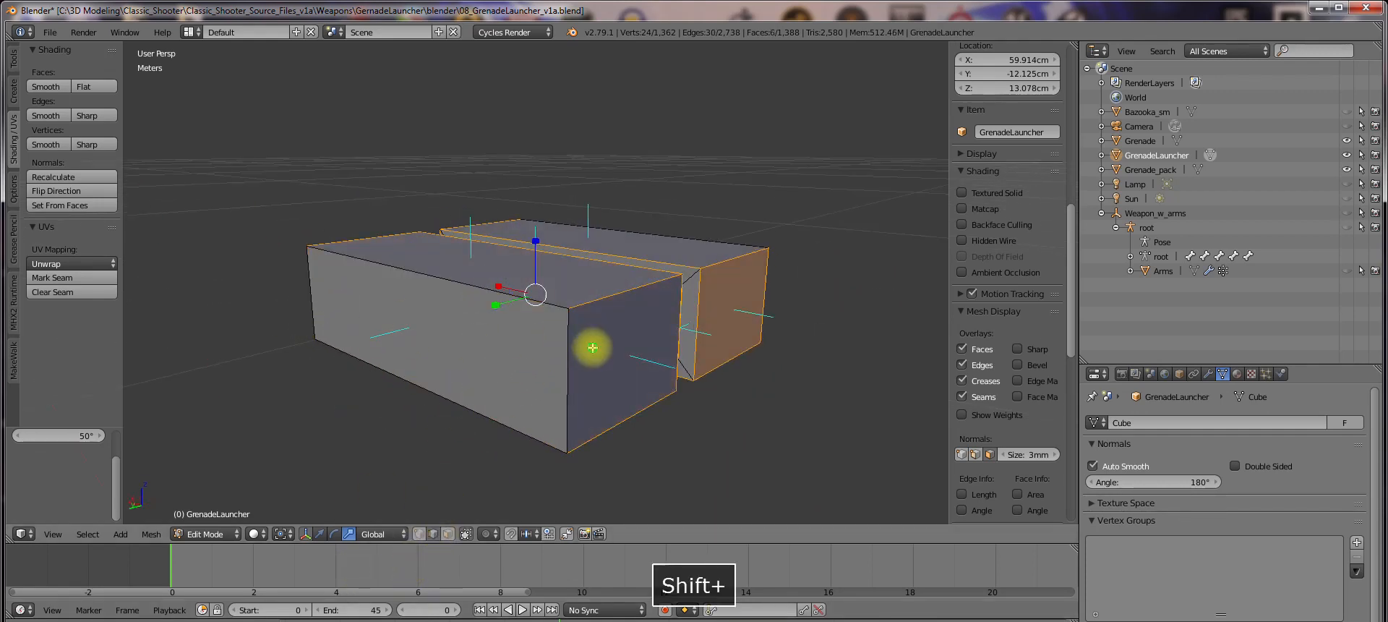
{"action": "mouse_move", "coordinate": [593, 348]}
{"action": "middle_mouse_down"}
{"action": "mouse_move", "coordinate": [520, 347]}
{"action": "mouse_move", "coordinate": [623, 343]}
{"action": "mouse_move", "coordinate": [605, 350]}
{"action": "middle_mouse_up"}
{"action": "right_click", "coordinate": [533, 345], "text": "shift"}
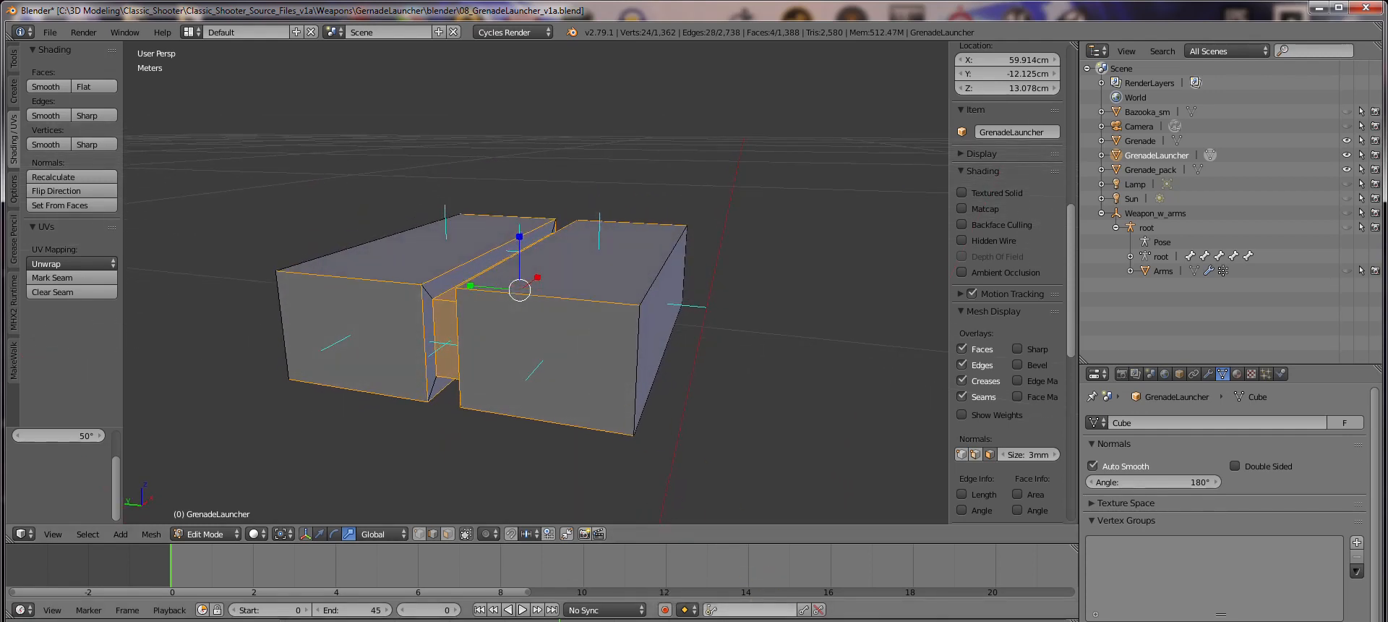
{"action": "middle_click_drag", "start_coordinate": [605, 350], "coordinate": [620, 344]}
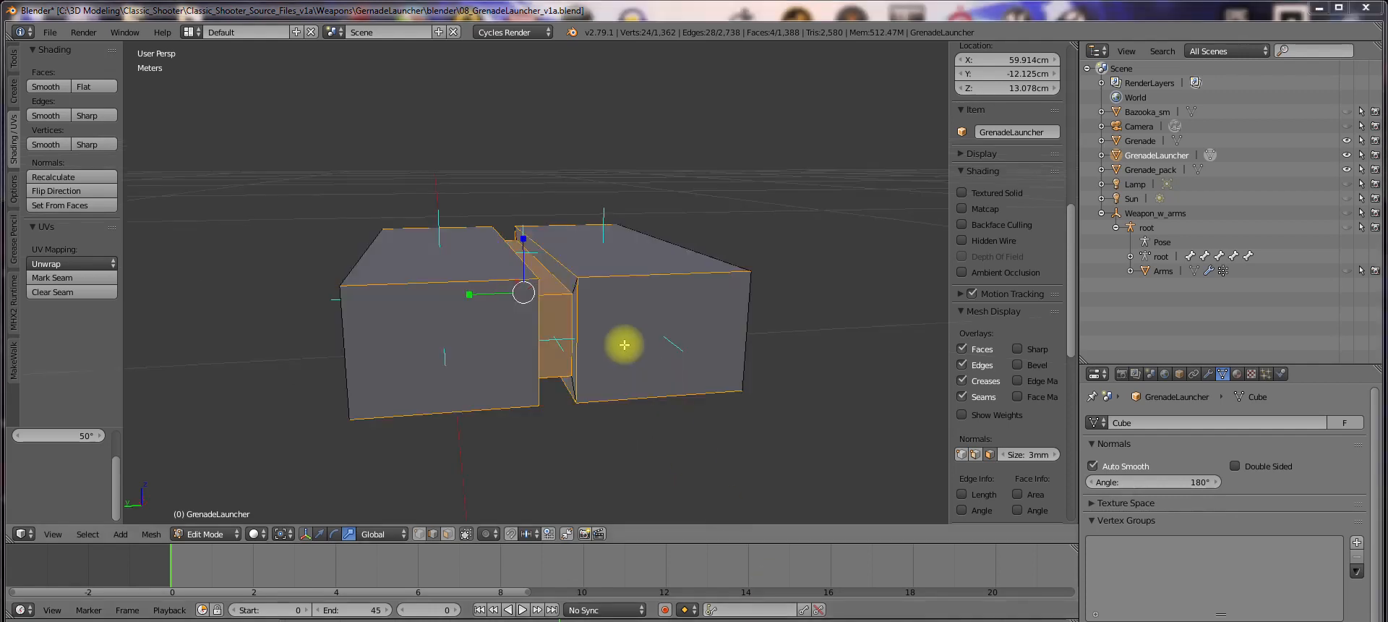
Deselect the two edge loops where the recessed groove floor meets the side halves of the block
{"action": "right_click", "coordinate": [554, 282]}
{"action": "key", "text": "ctrl+z"}
{"action": "middle_click_drag", "start_coordinate": [567, 296], "coordinate": [528, 275]}
{"action": "right_click", "coordinate": [499, 277], "text": "alt+shift"}
{"action": "right_click", "coordinate": [528, 274], "text": "alt+shift"}
{"action": "key", "text": "ctrl+z"}
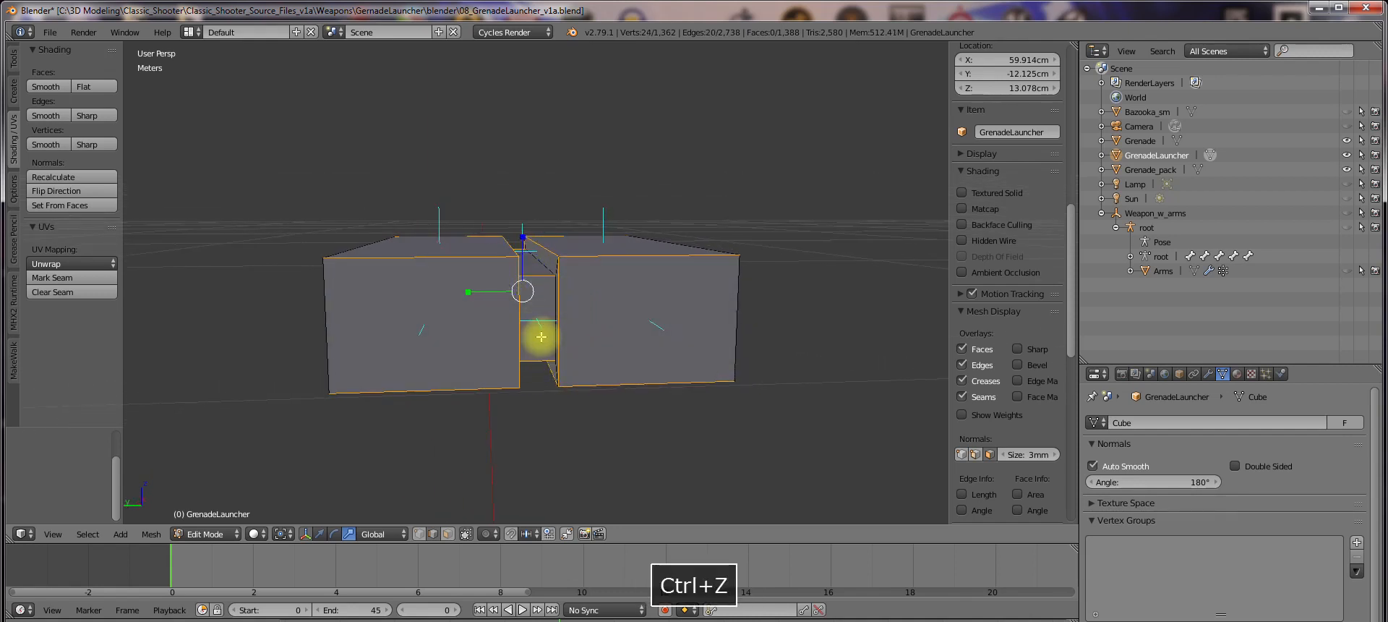
Deselect the short edges that cross the groove floor at both ends of the block
{"action": "middle_click_drag", "start_coordinate": [540, 305], "coordinate": [533, 273]}
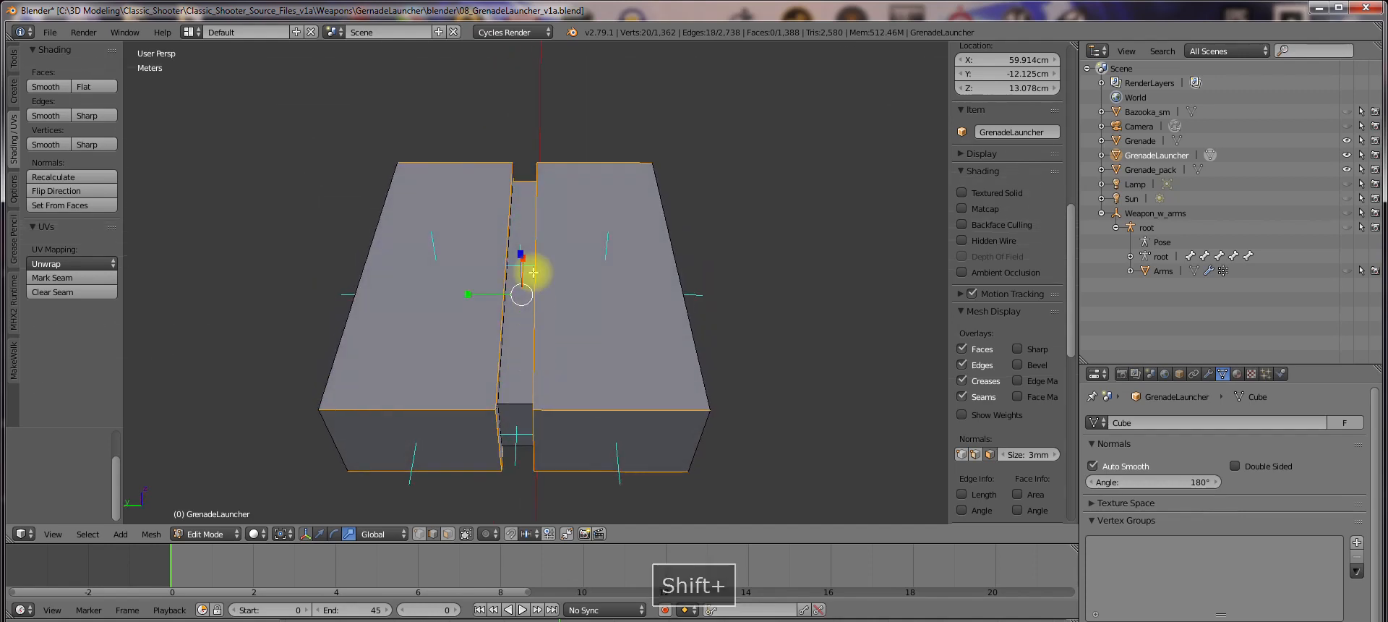
{"action": "right_click", "coordinate": [527, 176], "text": "shift"}
{"action": "middle_click_drag", "start_coordinate": [579, 425], "coordinate": [465, 306]}
{"action": "right_click", "coordinate": [536, 384], "text": "shift"}
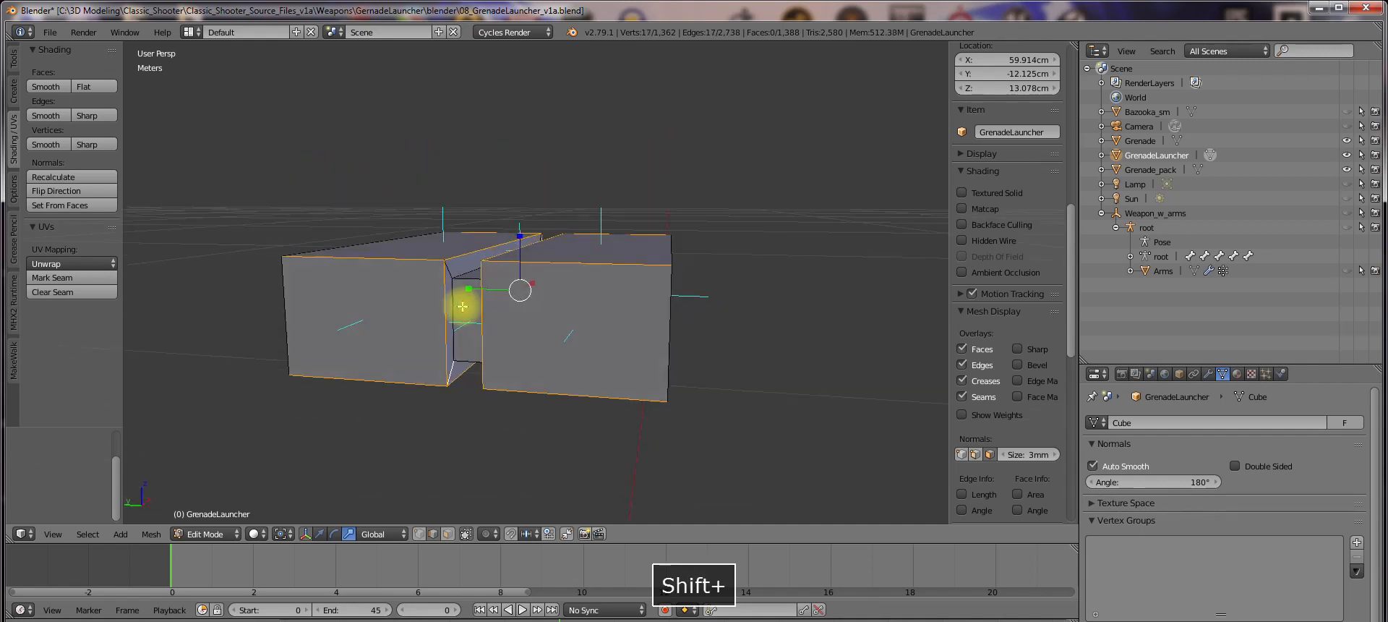
Add the short diagonal edges at the corners of both groove walls, on top and underneath, to the edge selection
{"action": "right_click", "coordinate": [447, 269], "text": "shift"}
{"action": "middle_click_drag", "start_coordinate": [448, 268], "coordinate": [410, 346]}
{"action": "right_click", "coordinate": [571, 200], "text": "shift"}
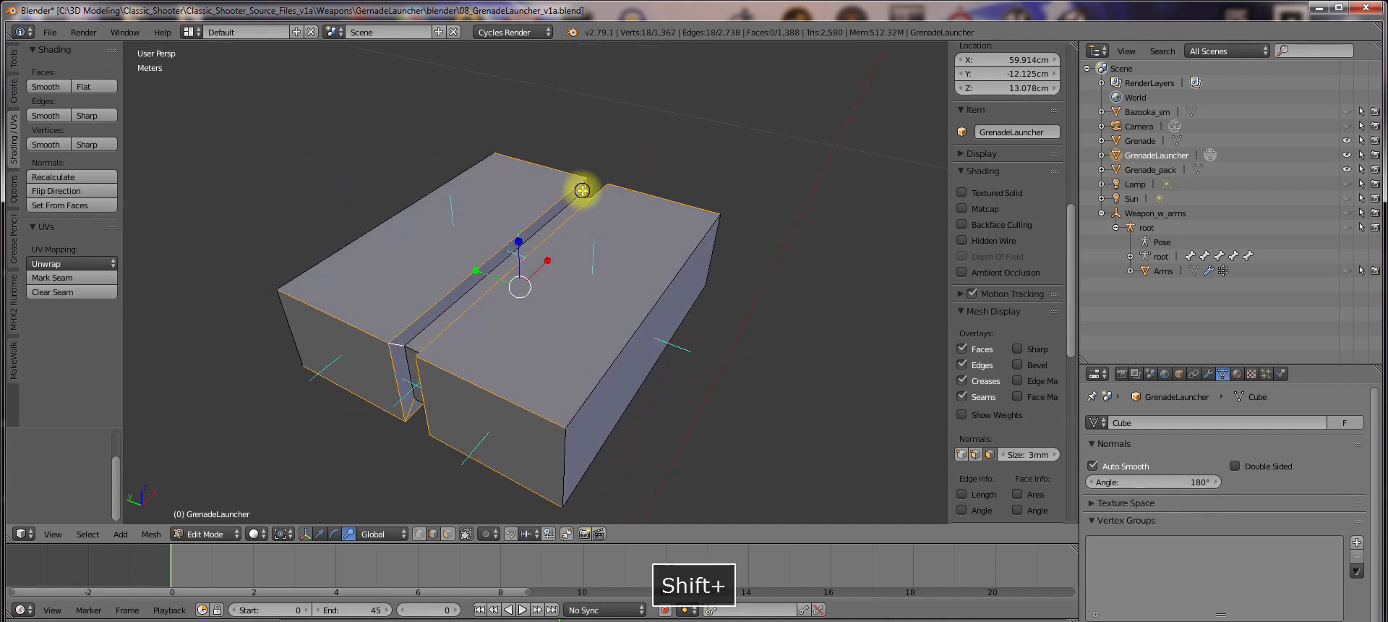
{"action": "middle_click_drag", "start_coordinate": [571, 200], "coordinate": [601, 377]}
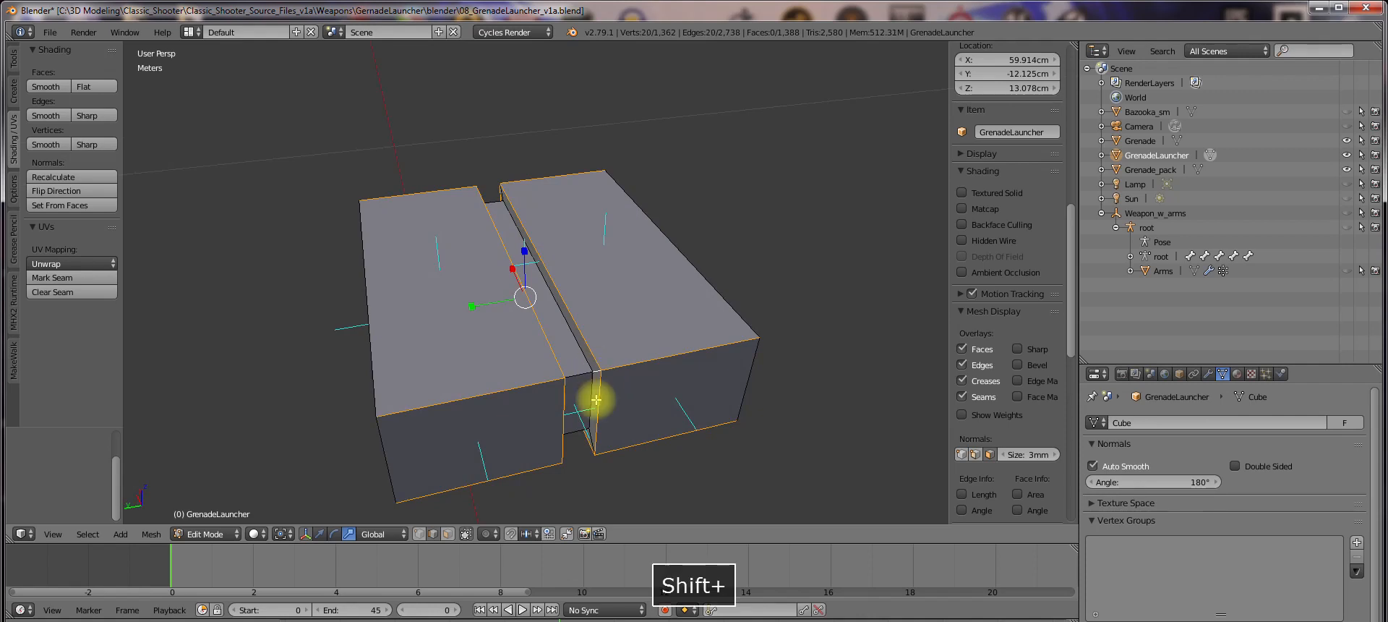
{"action": "scroll", "coordinate": [599, 347], "scroll_direction": "up", "scroll_amount": 2}
{"action": "middle_click_drag", "start_coordinate": [605, 326], "coordinate": [821, 322]}
{"action": "right_click", "coordinate": [350, 328], "text": "shift"}
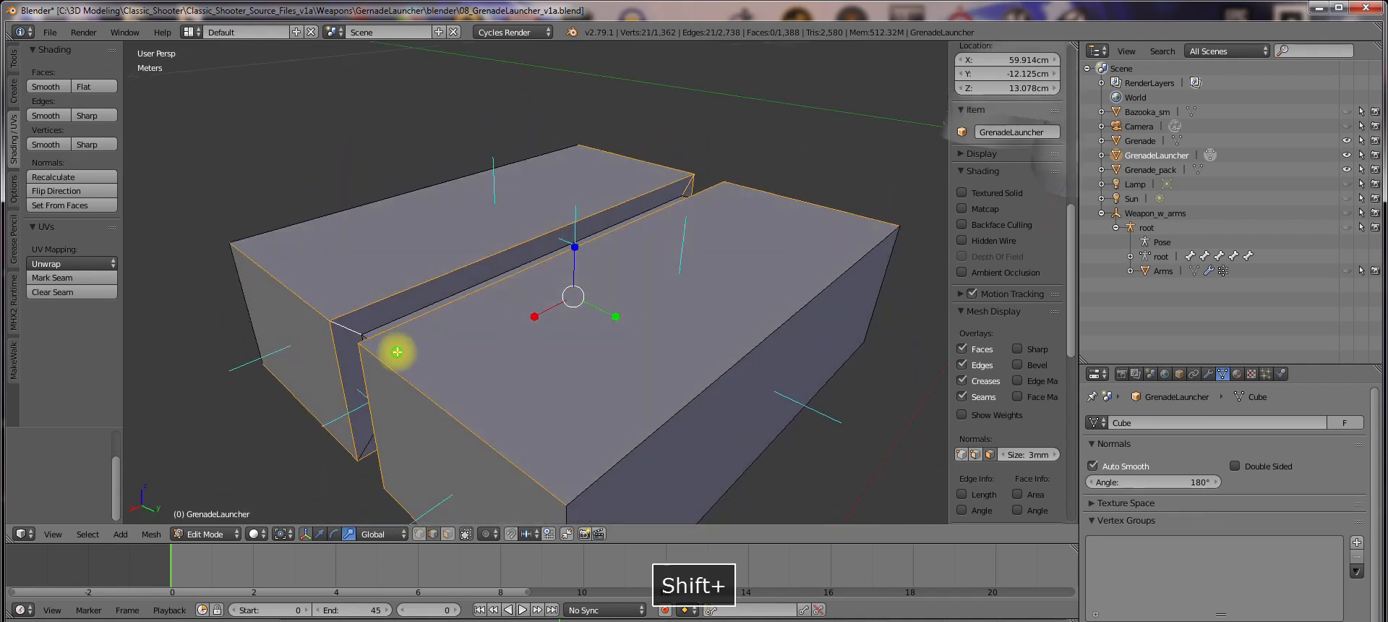
{"action": "middle_click_drag", "start_coordinate": [397, 353], "coordinate": [449, 309]}
{"action": "right_click", "coordinate": [471, 396], "text": "shift"}
{"action": "middle_click_drag", "start_coordinate": [496, 378], "coordinate": [692, 204]}
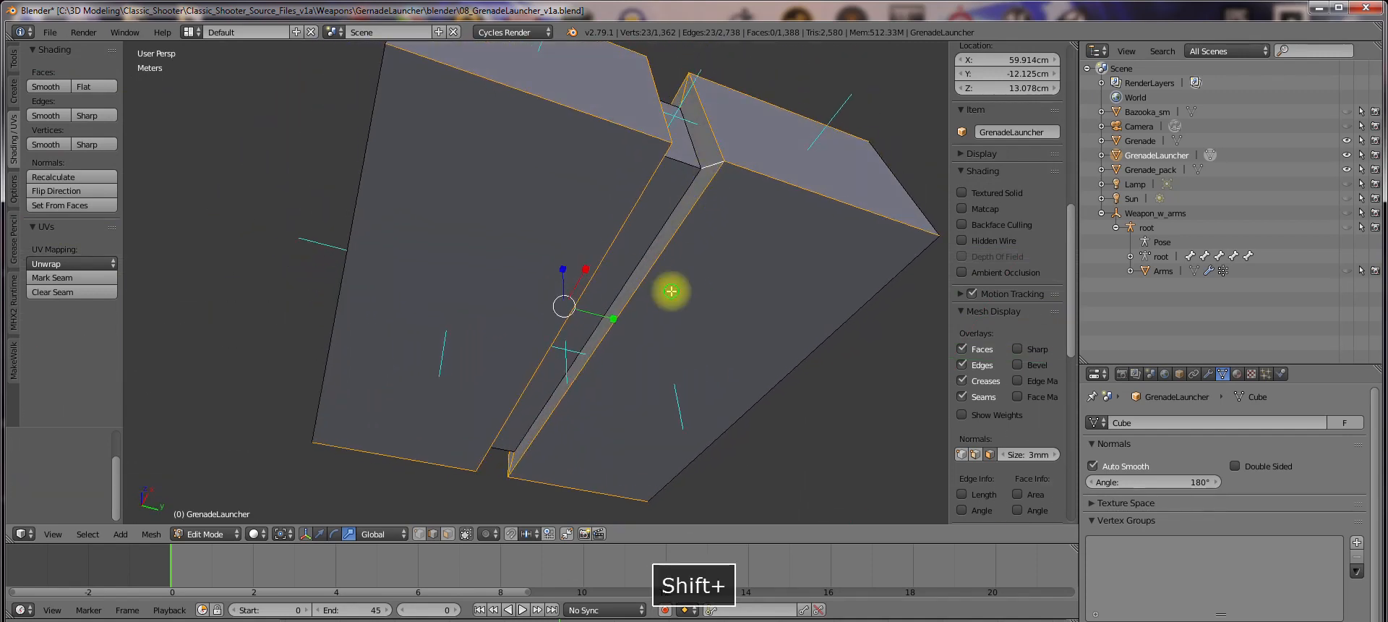
{"action": "middle_click_drag", "start_coordinate": [672, 291], "coordinate": [616, 338]}
{"action": "right_click", "coordinate": [477, 155], "text": "shift"}
{"action": "scroll", "coordinate": [504, 254], "scroll_direction": "down", "scroll_amount": 1}
Mark the selected edges as seams and open a UV/Image Editor beside the 3D view
{"action": "left_click", "coordinate": [23, 533]}
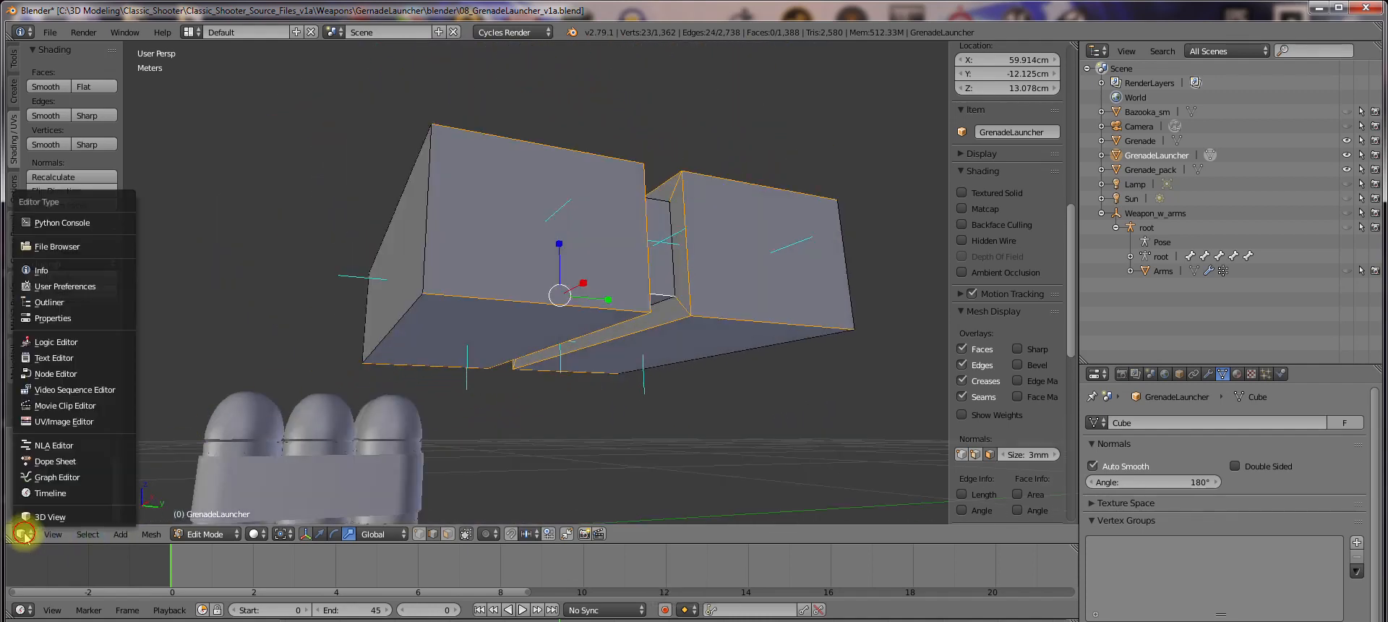
{"action": "left_click", "coordinate": [24, 535]}
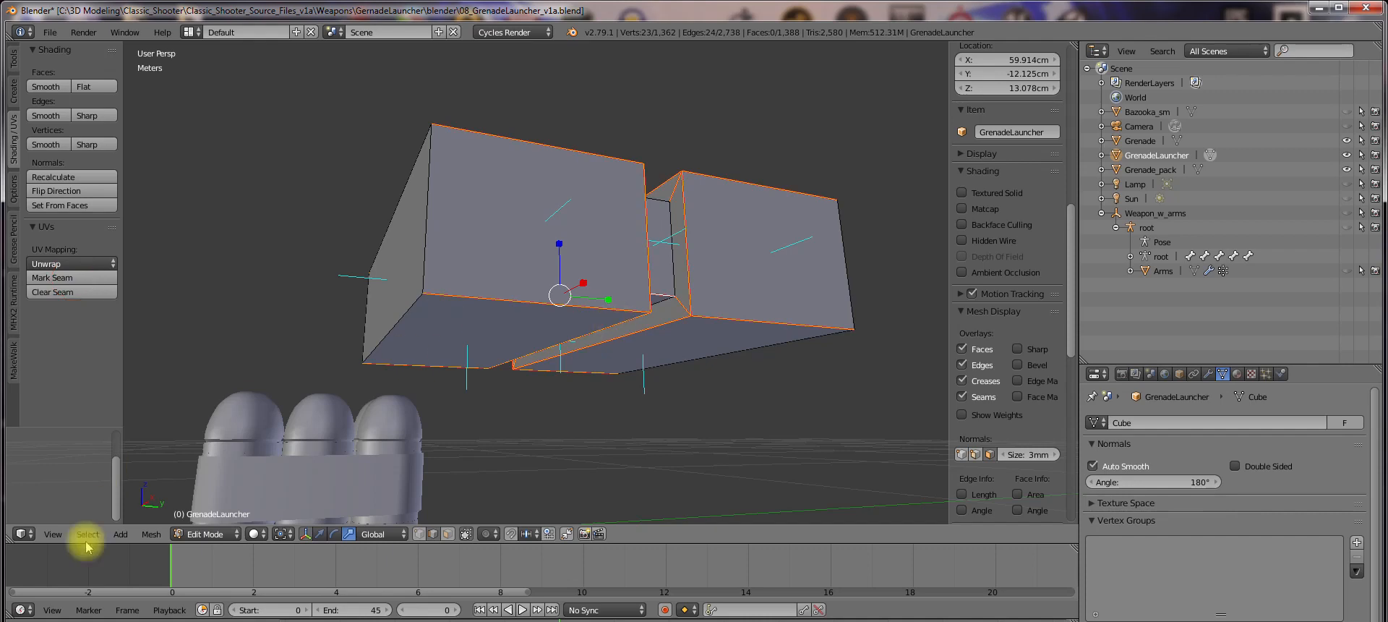
{"action": "left_click_drag", "start_coordinate": [10, 538], "coordinate": [373, 530]}
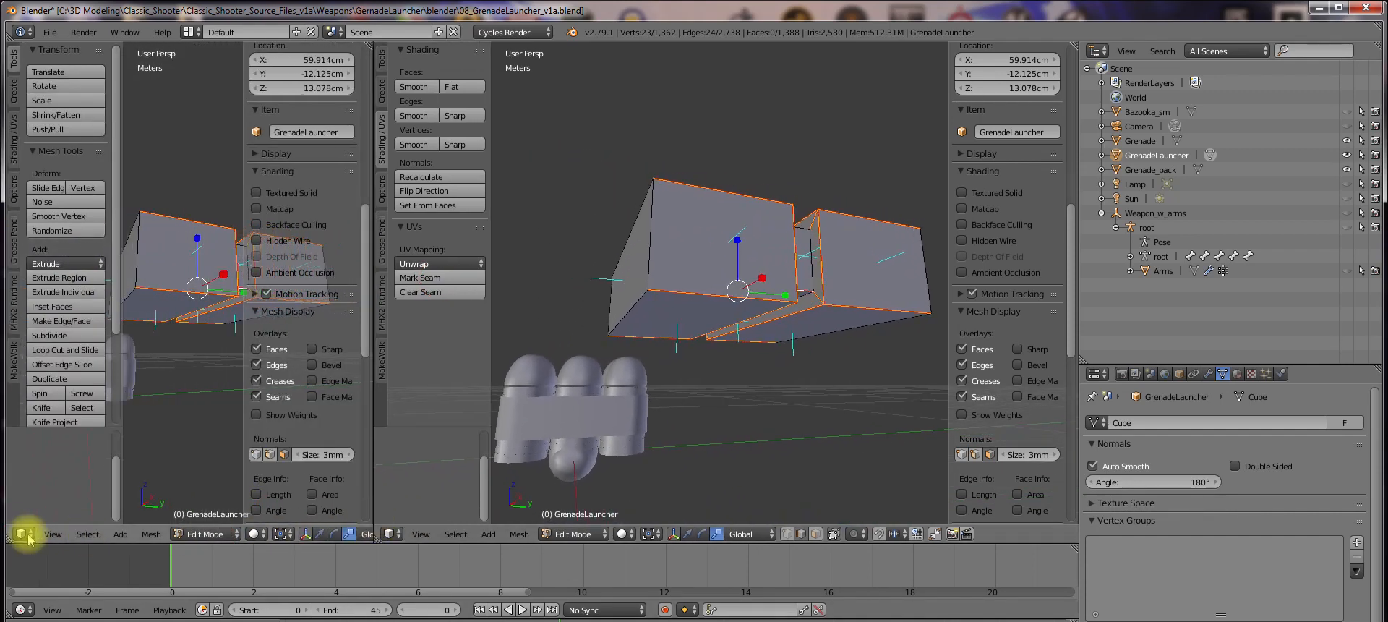
{"action": "left_click", "coordinate": [23, 535]}
{"action": "left_click", "coordinate": [78, 447]}
Select the whole sight block, unwrap it along the marked seams and clear the selection
{"action": "key", "text": "a"}
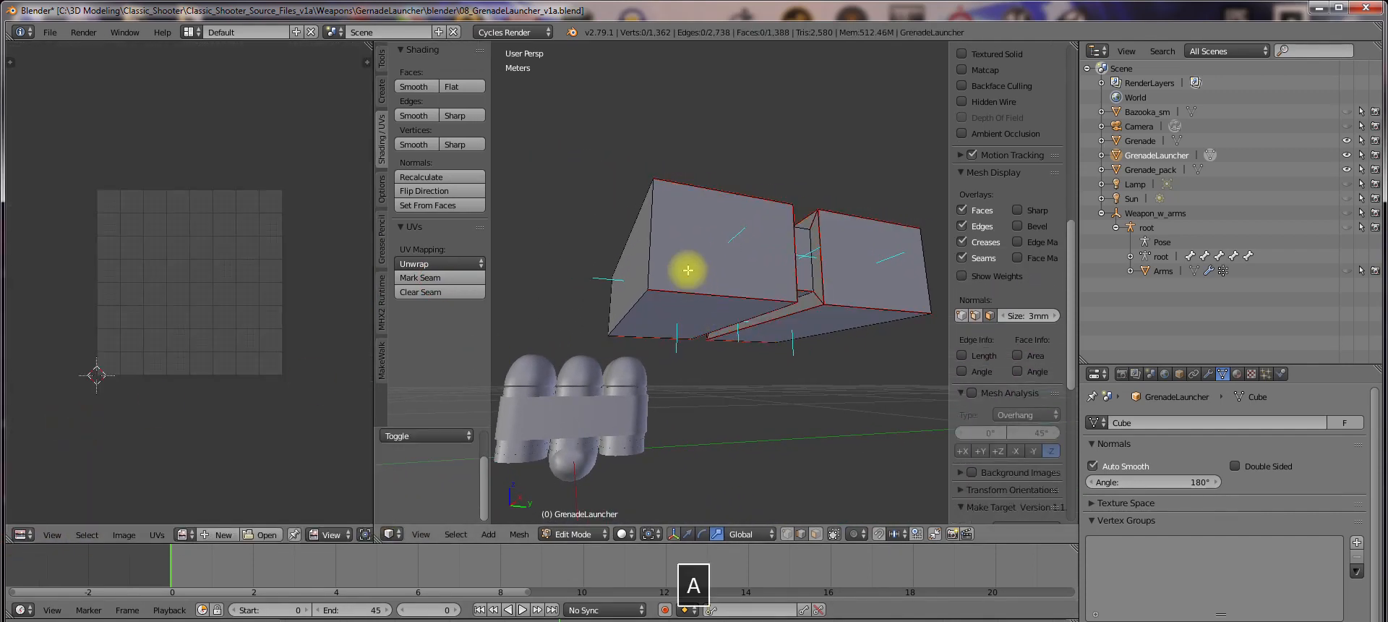
{"action": "key", "text": "a"}
{"action": "left_click", "coordinate": [414, 264]}
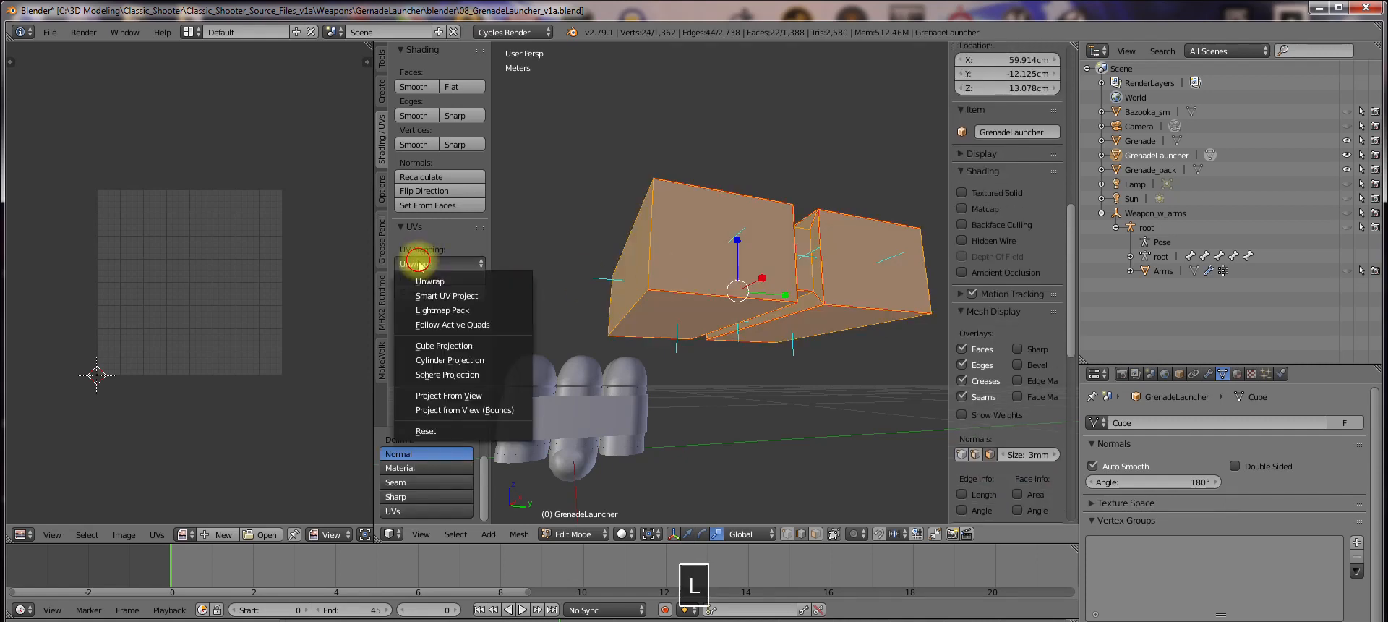
{"action": "left_click", "coordinate": [419, 282]}
{"action": "key", "text": "a"}
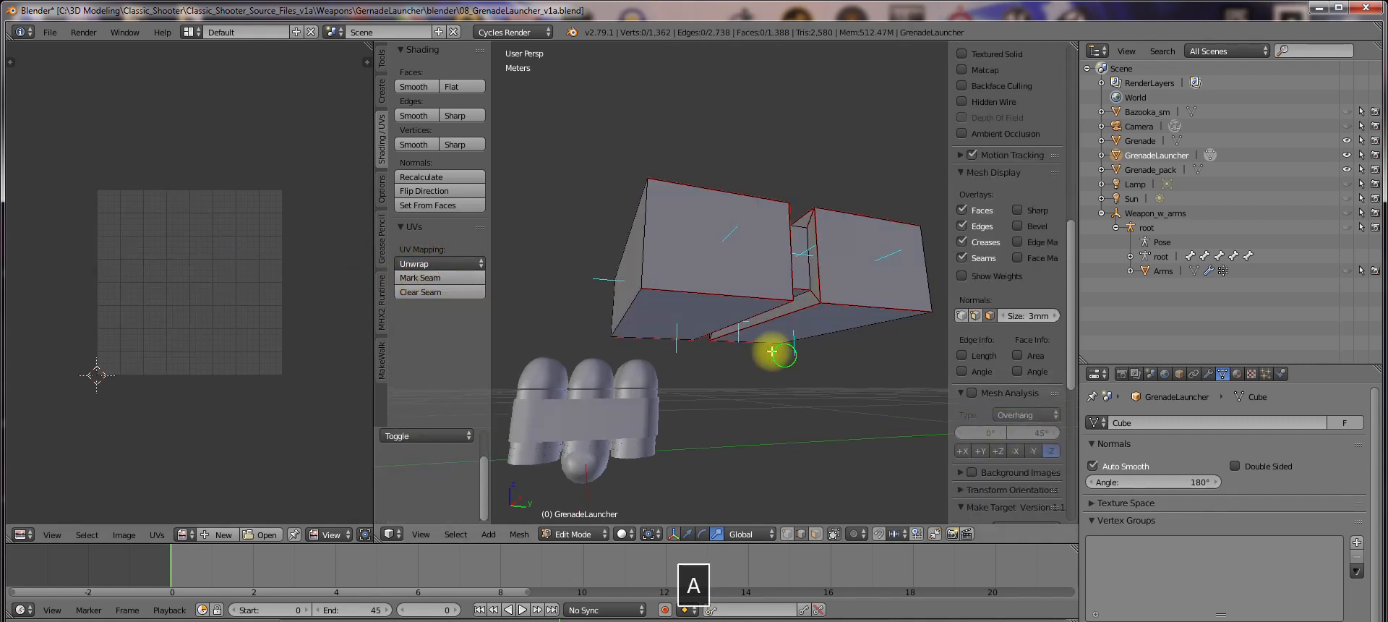
{"action": "middle_click_drag", "start_coordinate": [772, 353], "coordinate": [722, 410]}
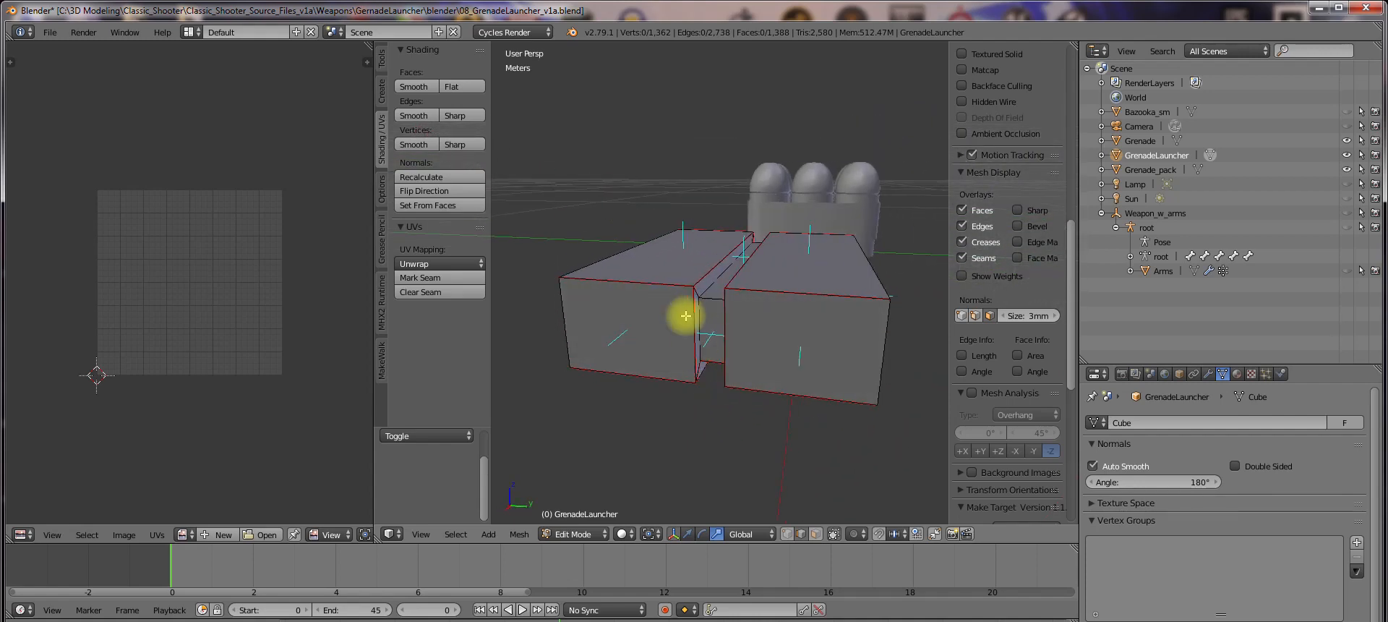
Select the block's sharp edges at 50°, mark them as seams and unwrap the whole block again
{"action": "left_click", "coordinate": [457, 534]}
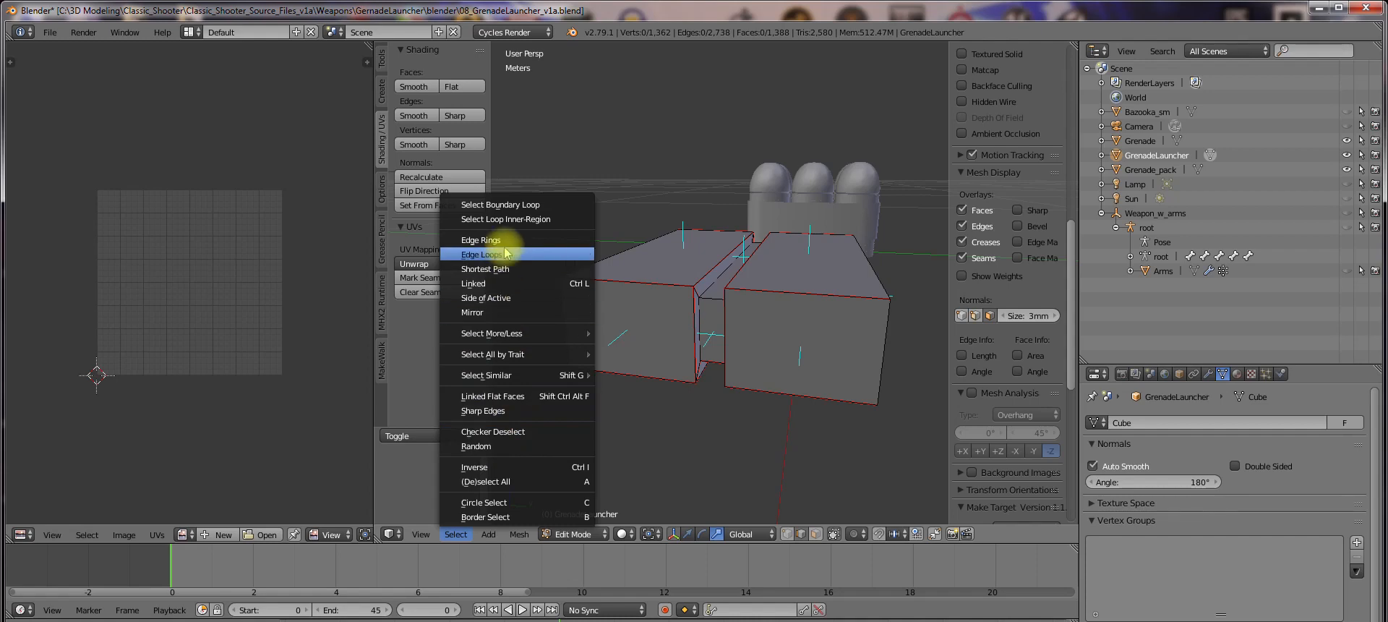
{"action": "left_click", "coordinate": [498, 412]}
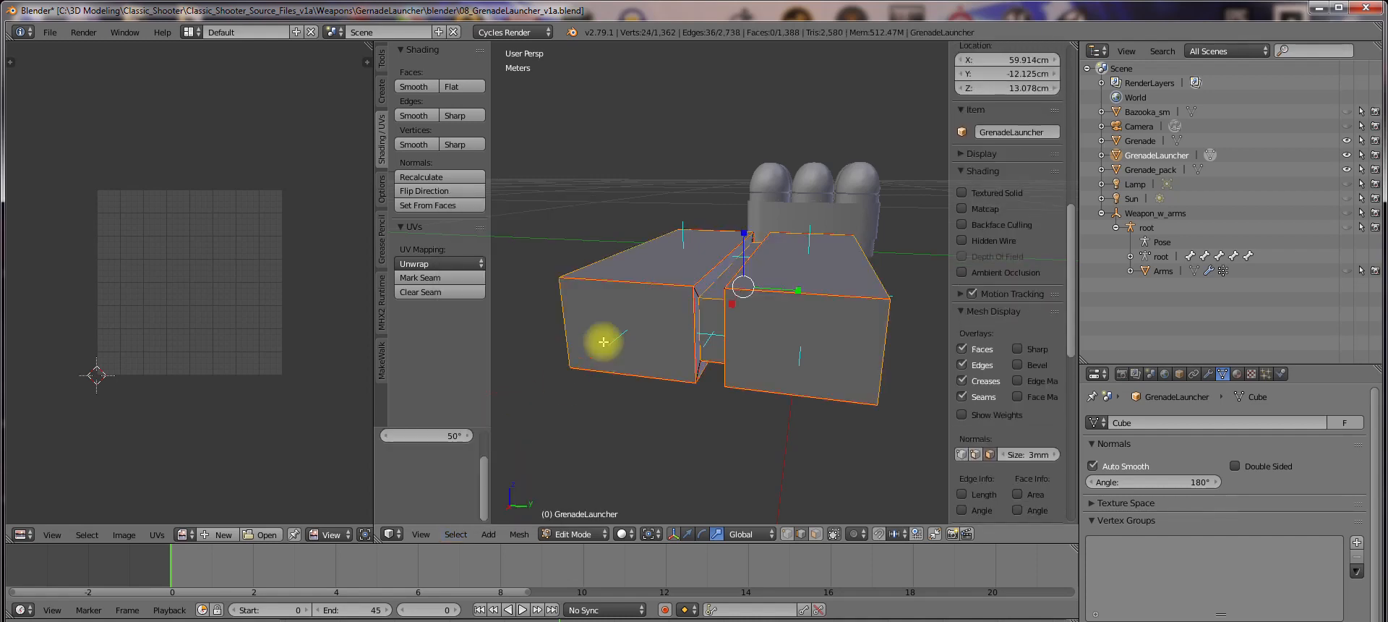
{"action": "key", "text": "a"}
{"action": "left_click", "coordinate": [415, 264]}
{"action": "left_click", "coordinate": [415, 277]}
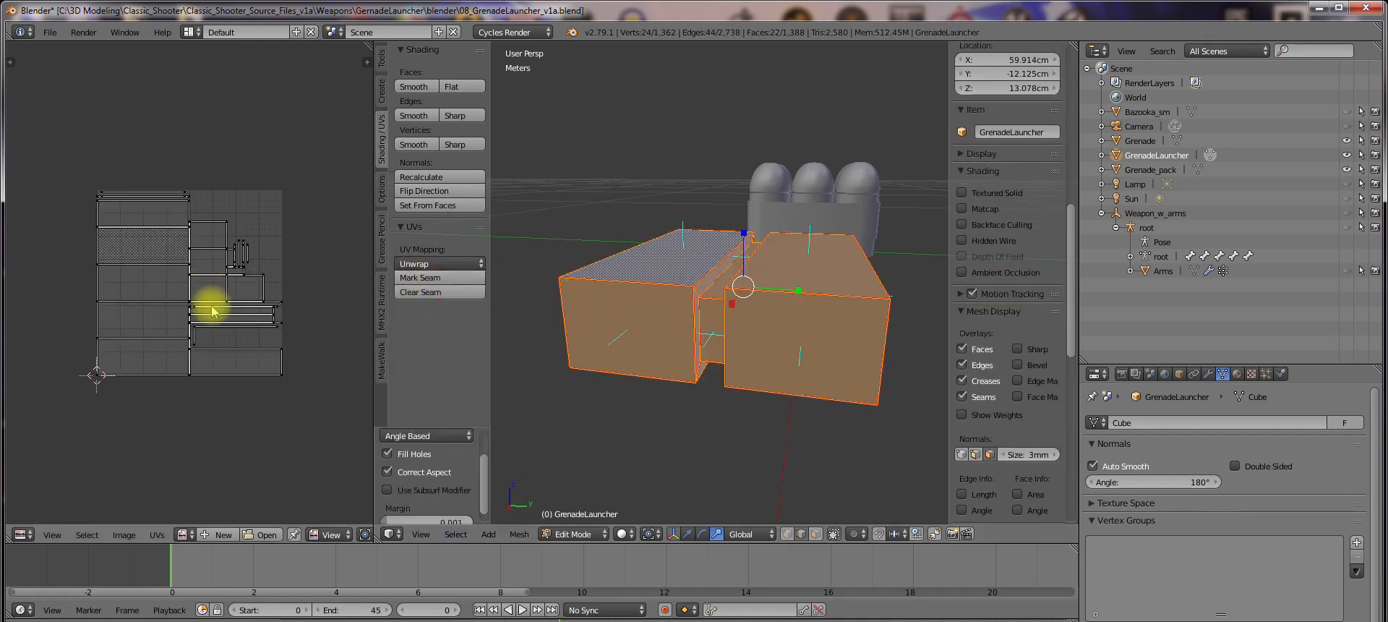
{"action": "scroll", "coordinate": [262, 302], "scroll_direction": "up", "scroll_amount": 4}
{"action": "scroll", "coordinate": [270, 325], "scroll_direction": "down", "scroll_amount": 3}
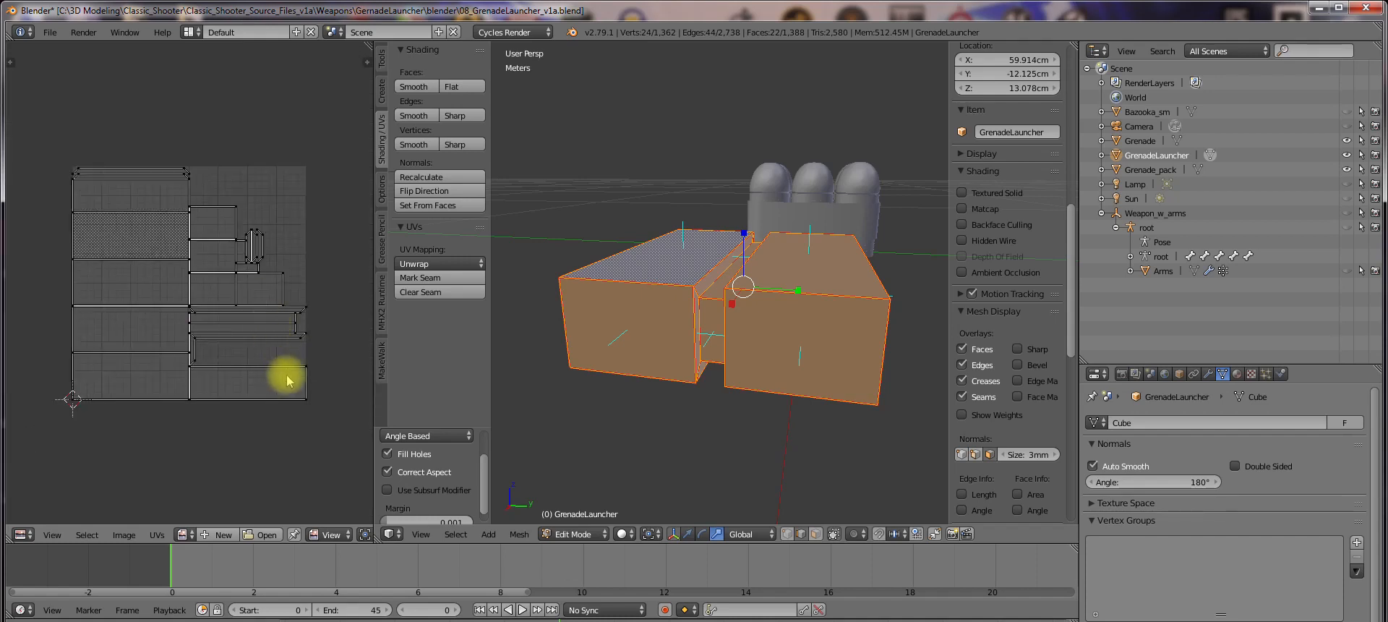
Close the UV editor area and reveal the hidden GrenadeLauncher geometry in Edit Mode
{"action": "left_click_drag", "start_coordinate": [377, 543], "coordinate": [281, 483]}
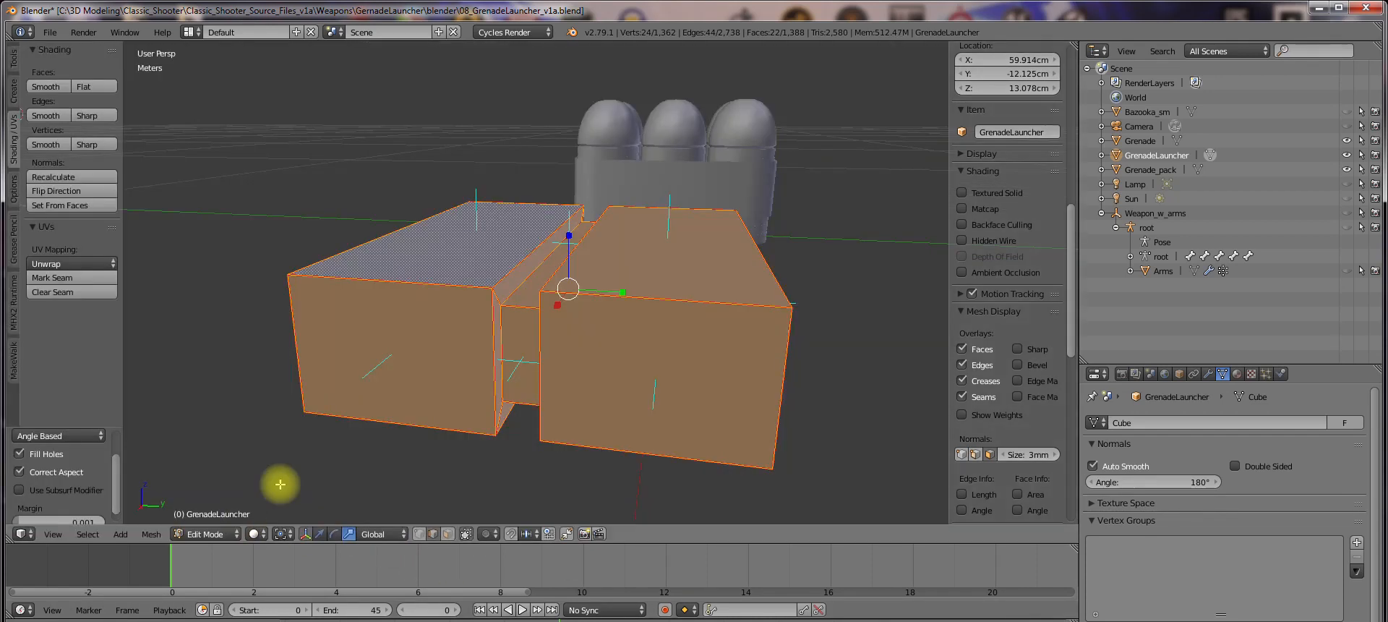
{"action": "scroll", "coordinate": [578, 347], "scroll_direction": "down", "scroll_amount": 4}
{"action": "key", "text": "a"}
{"action": "middle_click_drag", "start_coordinate": [691, 326], "coordinate": [543, 347]}
{"action": "key", "text": "Tab"}
{"action": "left_click", "coordinate": [397, 347]}
{"action": "scroll", "coordinate": [561, 357], "scroll_direction": "down", "scroll_amount": 4}
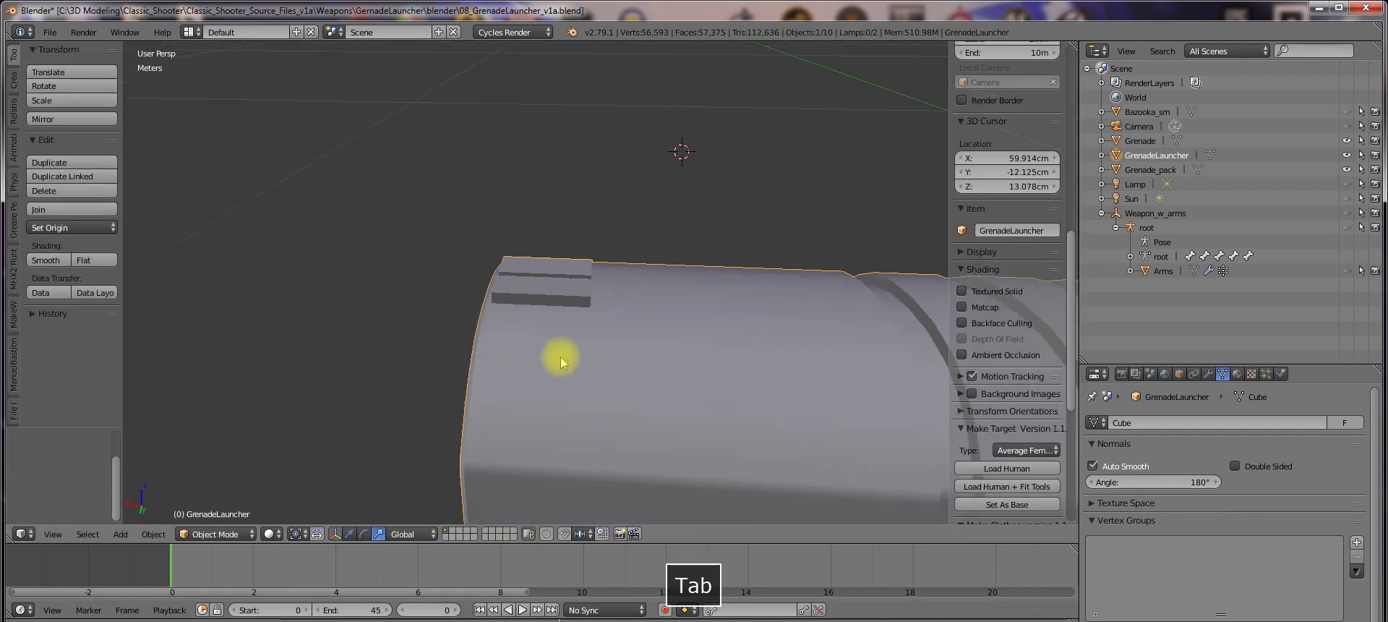
{"action": "key", "text": "Tab"}
{"action": "left_click", "coordinate": [686, 363]}
{"action": "scroll", "coordinate": [686, 363], "scroll_direction": "down", "scroll_amount": 2}
{"action": "key", "text": "alt+h"}
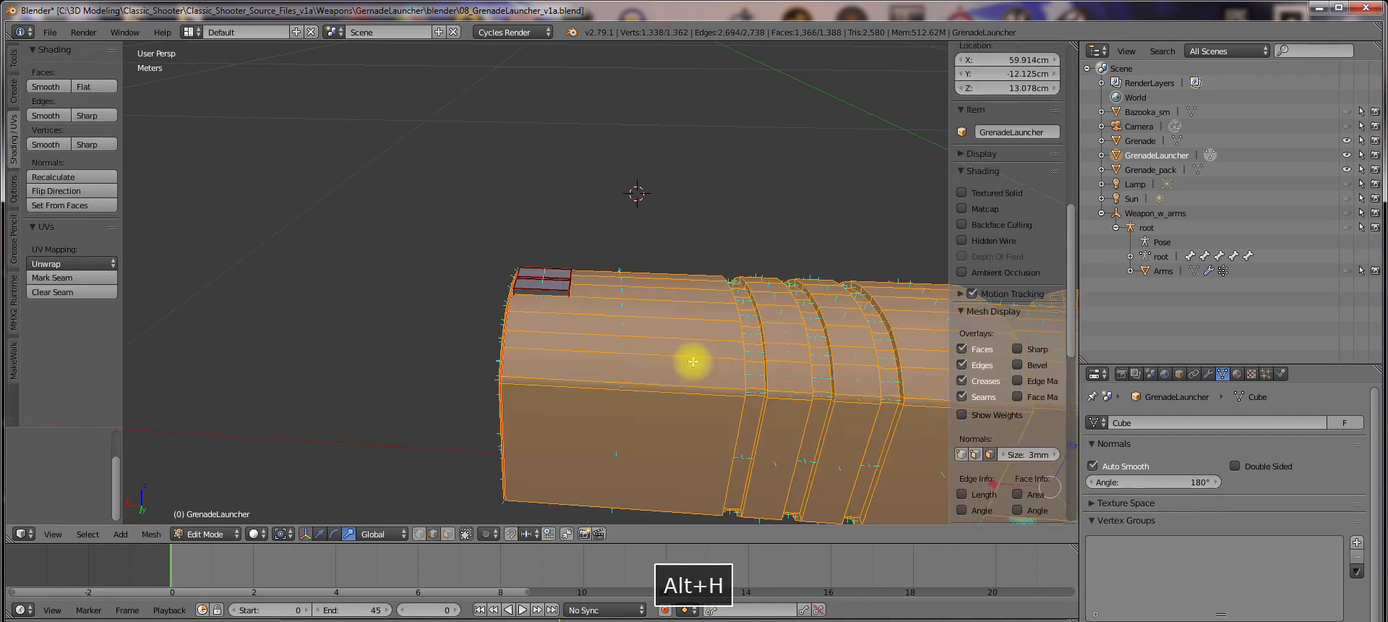
Select all of the GrenadeLauncher's geometry and unwrap it
{"action": "middle_click_drag", "start_coordinate": [691, 361], "coordinate": [620, 359]}
{"action": "key", "text": "a"}
{"action": "key", "text": "a"}
{"action": "scroll", "coordinate": [579, 353], "scroll_direction": "down", "scroll_amount": 6}
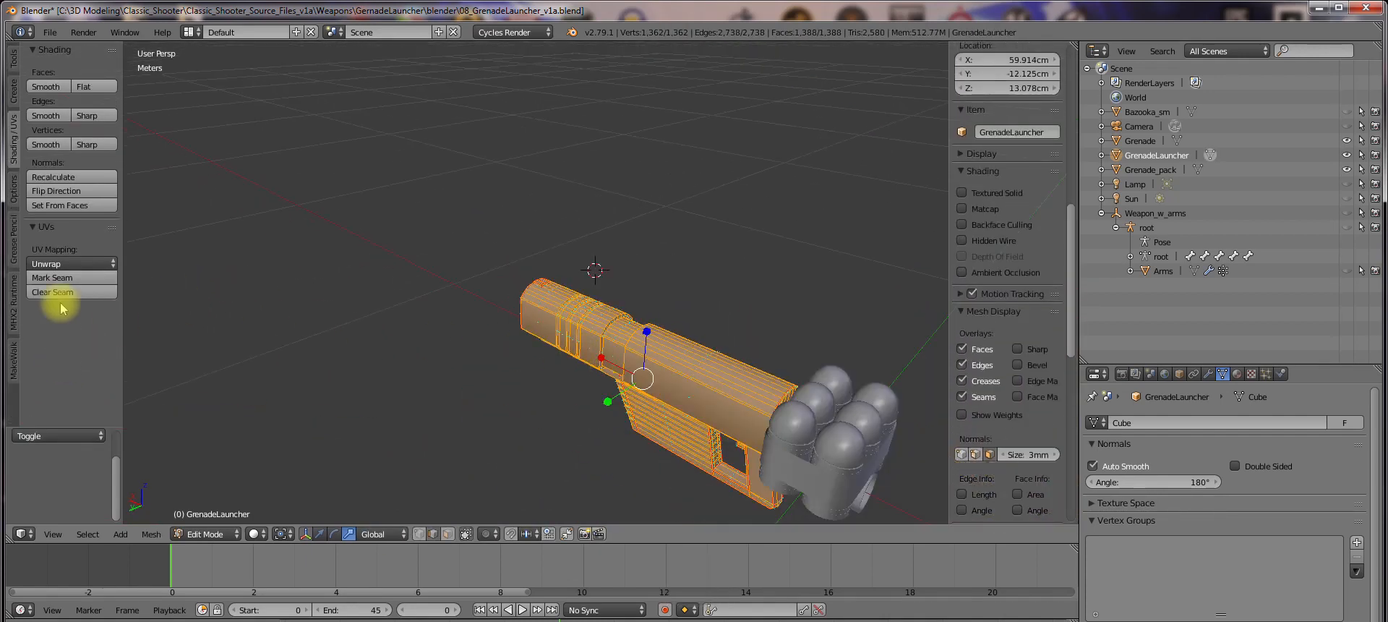
{"action": "left_click", "coordinate": [58, 264]}
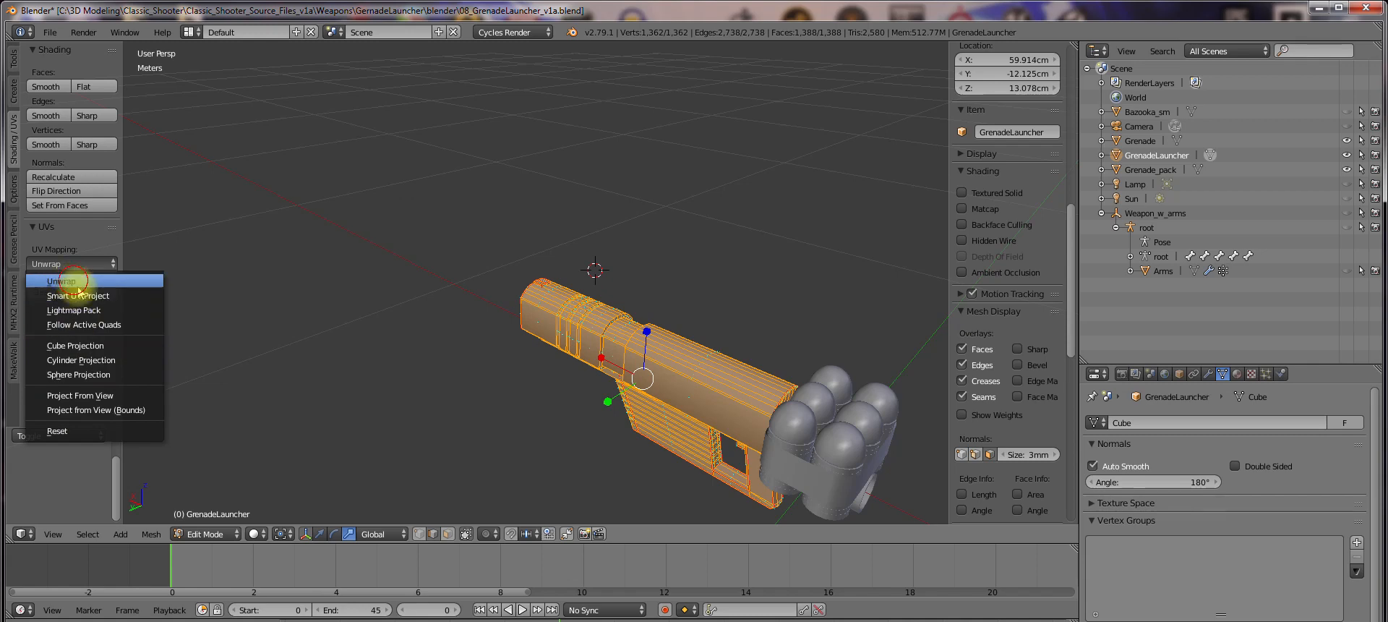
{"action": "left_click", "coordinate": [63, 278]}
Split the 3D view and show the launcher's full UV layout in a UV/Image Editor
{"action": "left_click_drag", "start_coordinate": [11, 539], "coordinate": [345, 517]}
{"action": "left_click", "coordinate": [22, 535]}
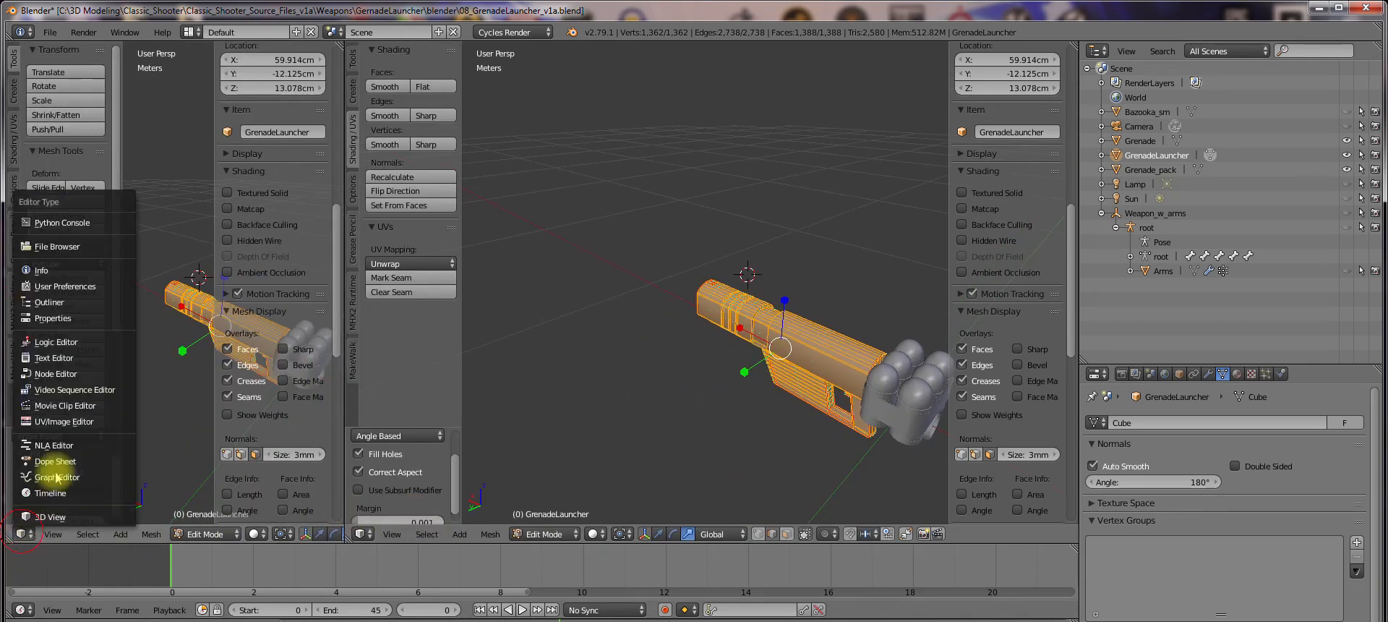
{"action": "left_click", "coordinate": [64, 422]}
{"action": "key", "text": "a"}
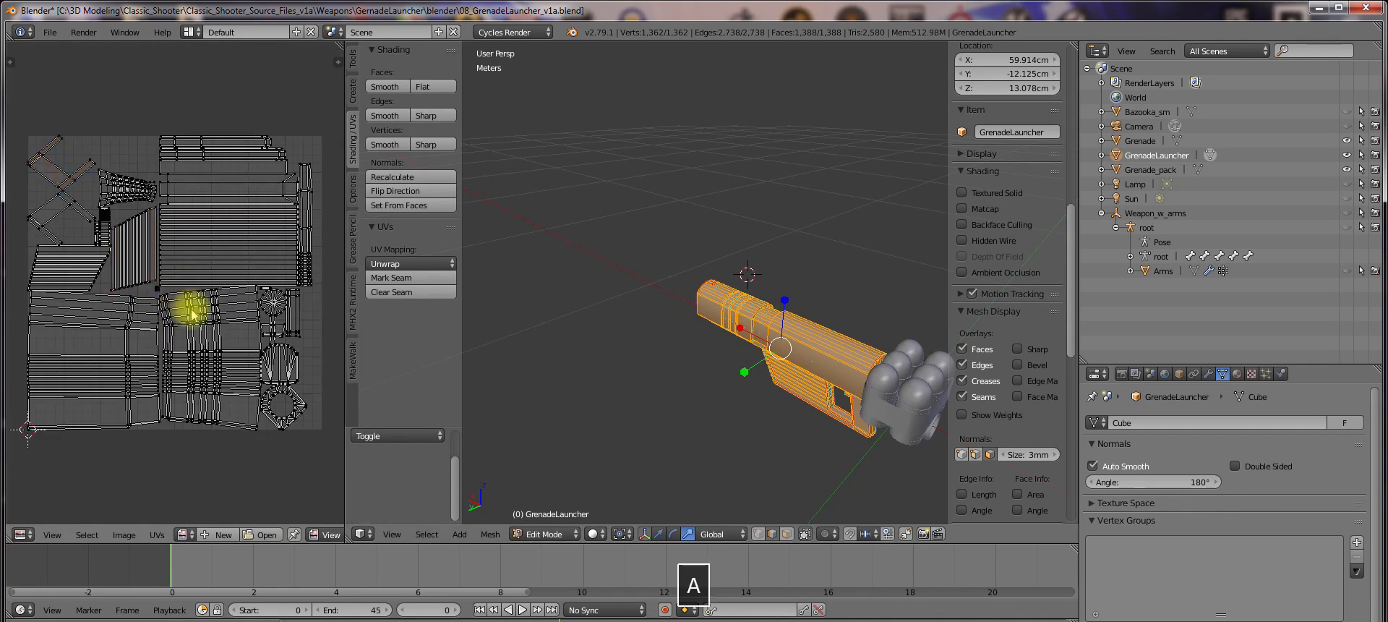
Examine the launcher's UV islands up close across the whole layout, including the smallest pieces between the large ones
{"action": "scroll", "coordinate": [160, 288], "scroll_direction": "up", "scroll_amount": 2}
{"action": "scroll", "coordinate": [88, 264], "scroll_direction": "up", "scroll_amount": 3}
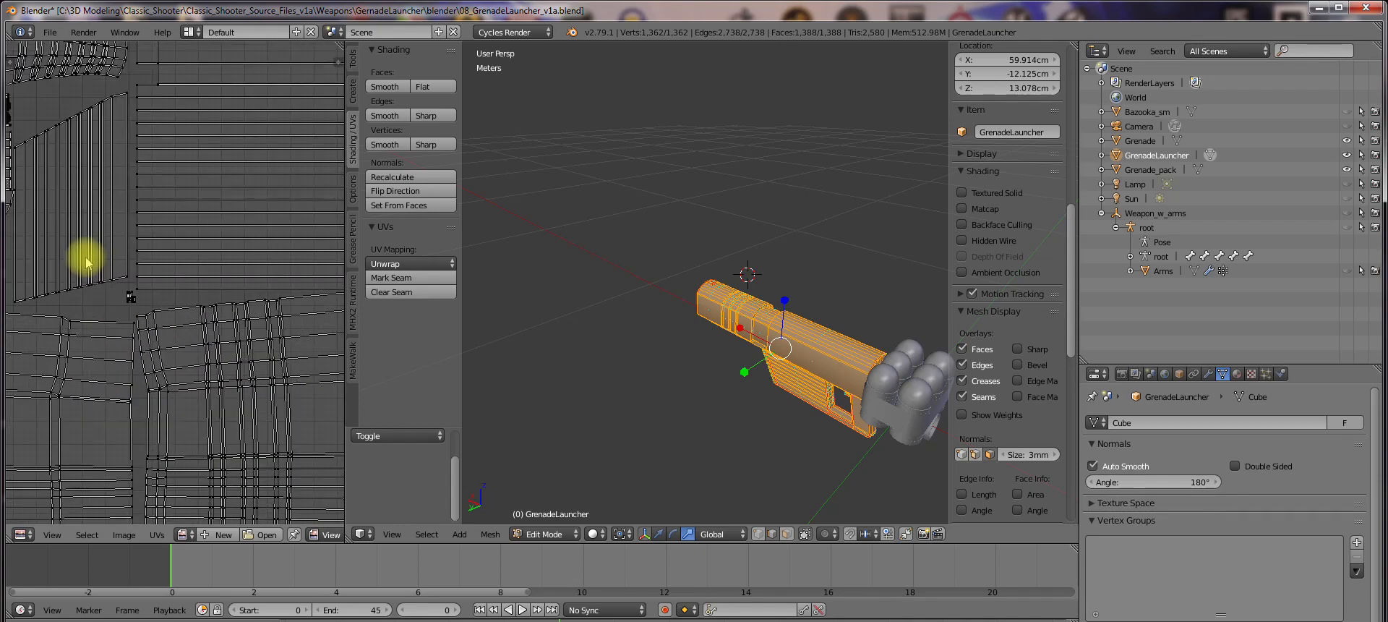
{"action": "scroll", "coordinate": [233, 291], "scroll_direction": "down", "scroll_amount": 2}
{"action": "middle_click_drag", "start_coordinate": [270, 302], "coordinate": [323, 347]}
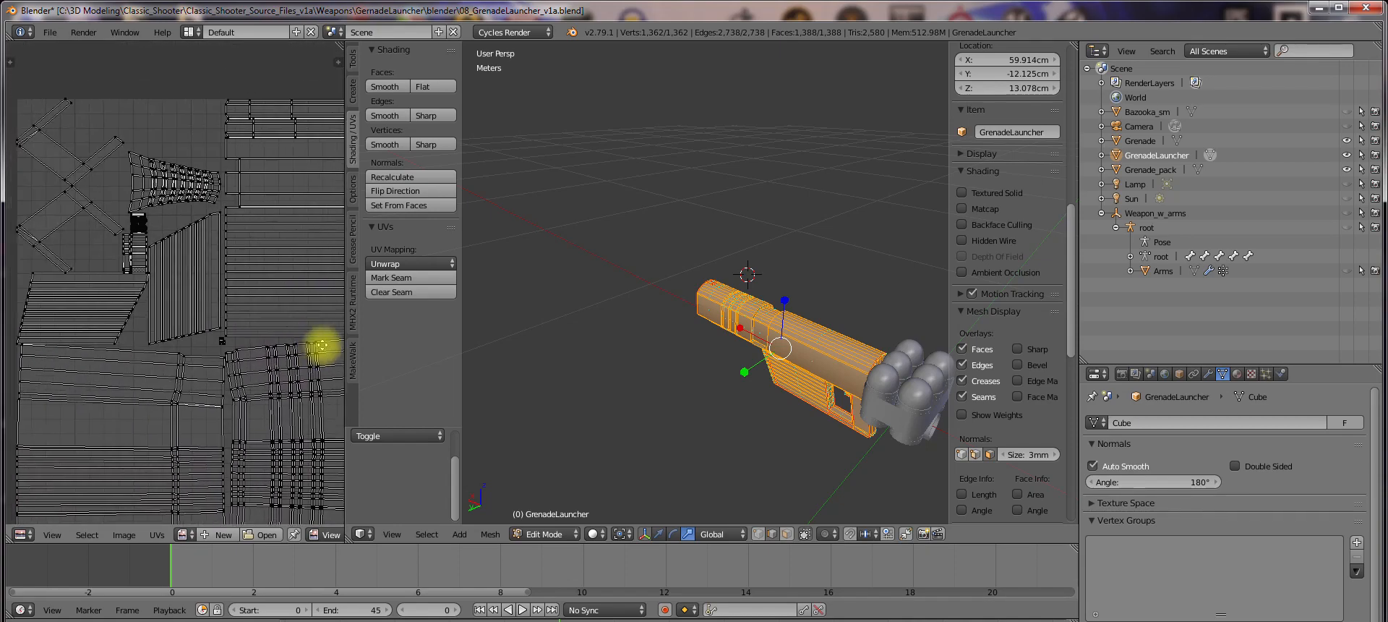
{"action": "scroll", "coordinate": [152, 262], "scroll_direction": "up", "scroll_amount": 4}
{"action": "scroll", "coordinate": [133, 229], "scroll_direction": "down", "scroll_amount": 4}
{"action": "middle_click_drag", "start_coordinate": [220, 376], "coordinate": [87, 313]}
{"action": "scroll", "coordinate": [162, 324], "scroll_direction": "up", "scroll_amount": 4}
{"action": "scroll", "coordinate": [226, 378], "scroll_direction": "down", "scroll_amount": 4}
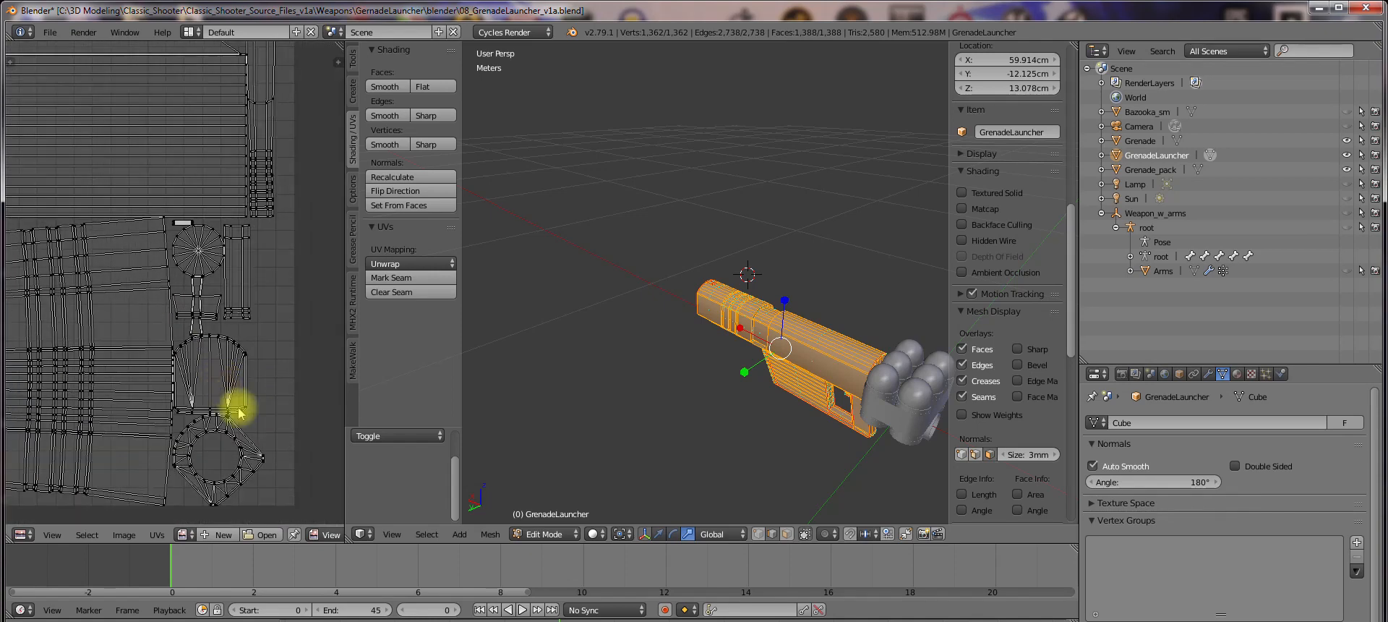
{"action": "middle_click_drag", "start_coordinate": [217, 221], "coordinate": [269, 391]}
{"action": "middle_click_drag", "start_coordinate": [146, 309], "coordinate": [316, 248]}
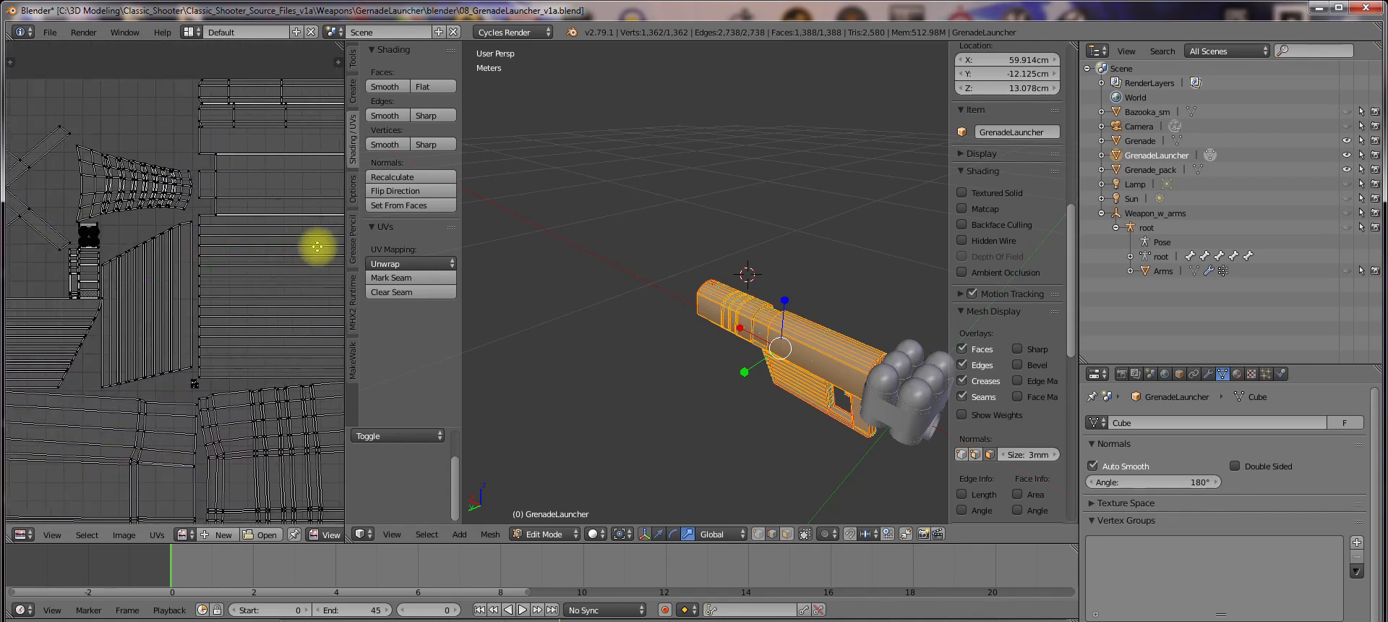
{"action": "middle_click_drag", "start_coordinate": [65, 246], "coordinate": [200, 346]}
{"action": "scroll", "coordinate": [163, 282], "scroll_direction": "up", "scroll_amount": 5}
{"action": "scroll", "coordinate": [143, 284], "scroll_direction": "down", "scroll_amount": 1}
{"action": "scroll", "coordinate": [236, 390], "scroll_direction": "down", "scroll_amount": 2}
{"action": "middle_click_drag", "start_coordinate": [220, 406], "coordinate": [158, 161]}
{"action": "scroll", "coordinate": [171, 270], "scroll_direction": "down", "scroll_amount": 3}
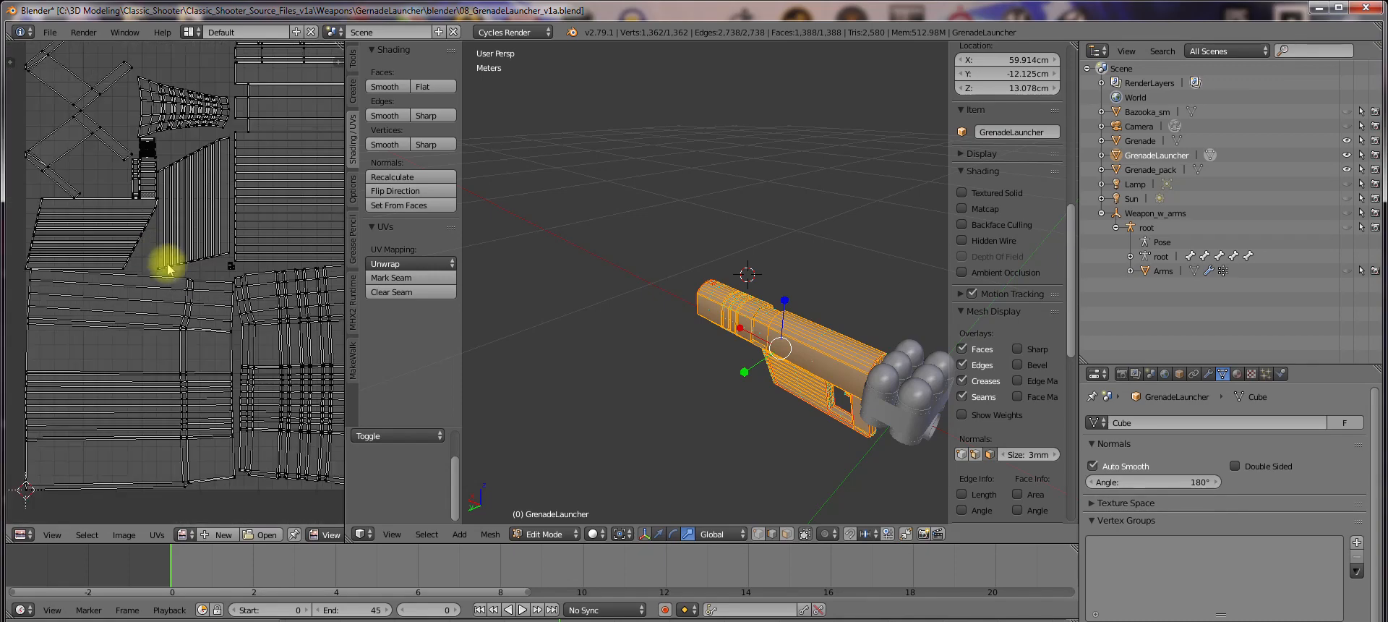
{"action": "scroll", "coordinate": [177, 271], "scroll_direction": "up", "scroll_amount": 4}
{"action": "scroll", "coordinate": [235, 263], "scroll_direction": "up", "scroll_amount": 4}
{"action": "middle_click_drag", "start_coordinate": [294, 238], "coordinate": [50, 283]}
{"action": "scroll", "coordinate": [247, 255], "scroll_direction": "down", "scroll_amount": 4}
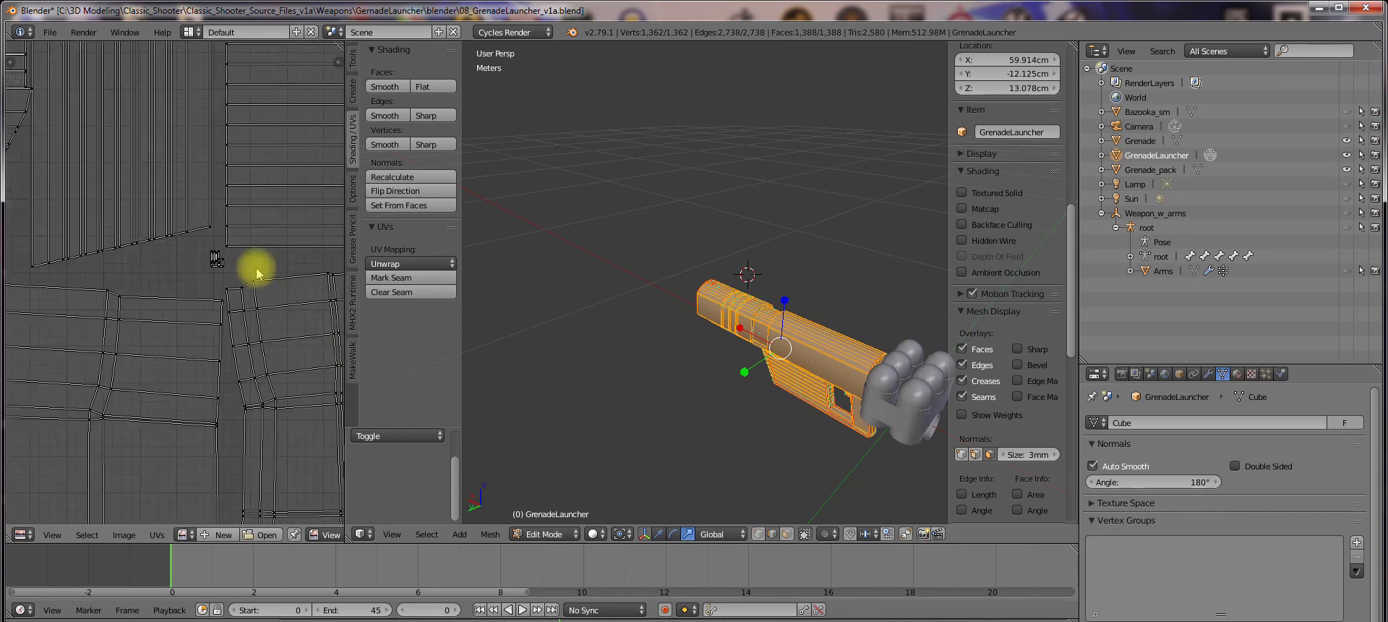
{"action": "middle_click_drag", "start_coordinate": [223, 341], "coordinate": [205, 323]}
{"action": "scroll", "coordinate": [223, 319], "scroll_direction": "up", "scroll_amount": 6}
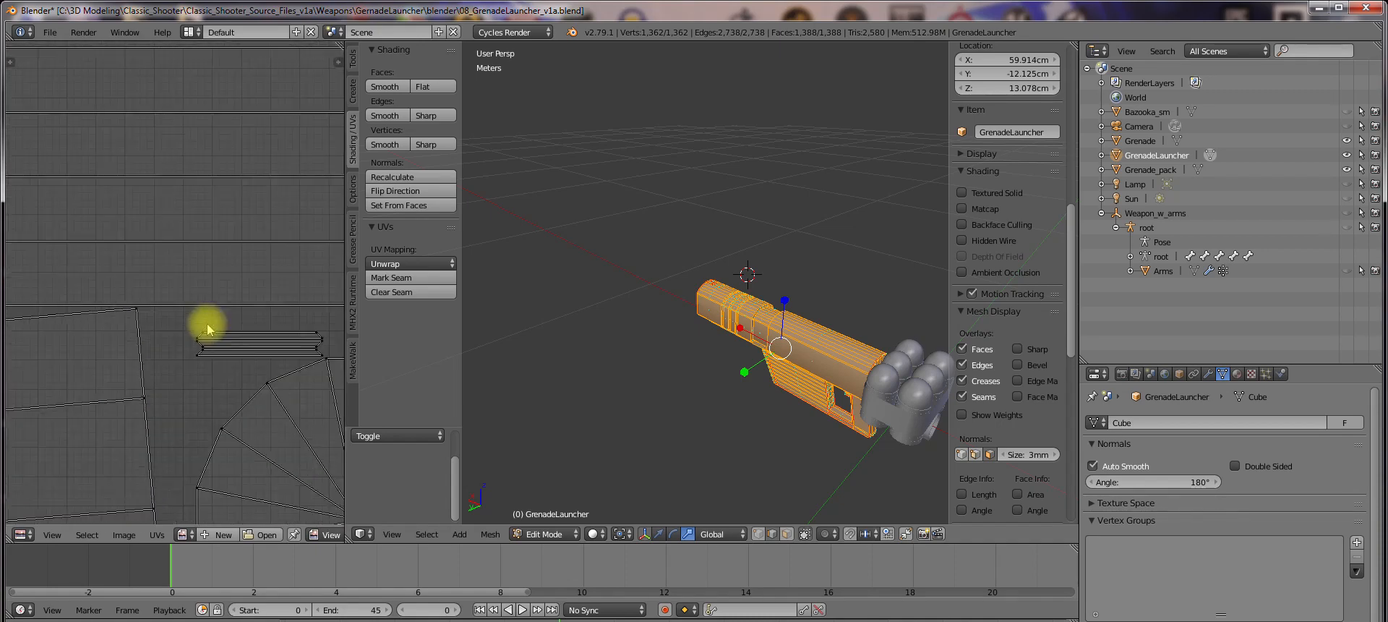
{"action": "scroll", "coordinate": [223, 384], "scroll_direction": "down", "scroll_amount": 4}
{"action": "scroll", "coordinate": [188, 385], "scroll_direction": "down", "scroll_amount": 4}
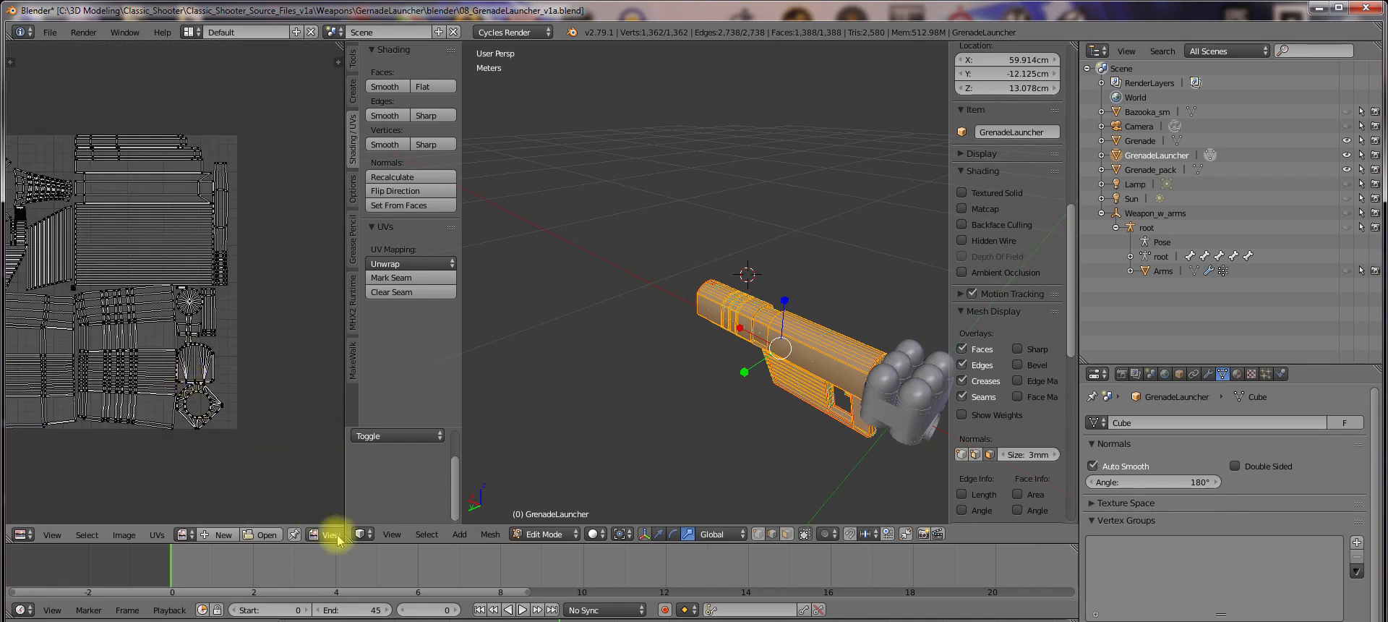
Close the UV editor area, return to Object Mode and inspect the launcher's barrel and grip from the side
{"action": "left_click_drag", "start_coordinate": [347, 539], "coordinate": [295, 506]}
{"action": "scroll", "coordinate": [687, 335], "scroll_direction": "down", "scroll_amount": 3}
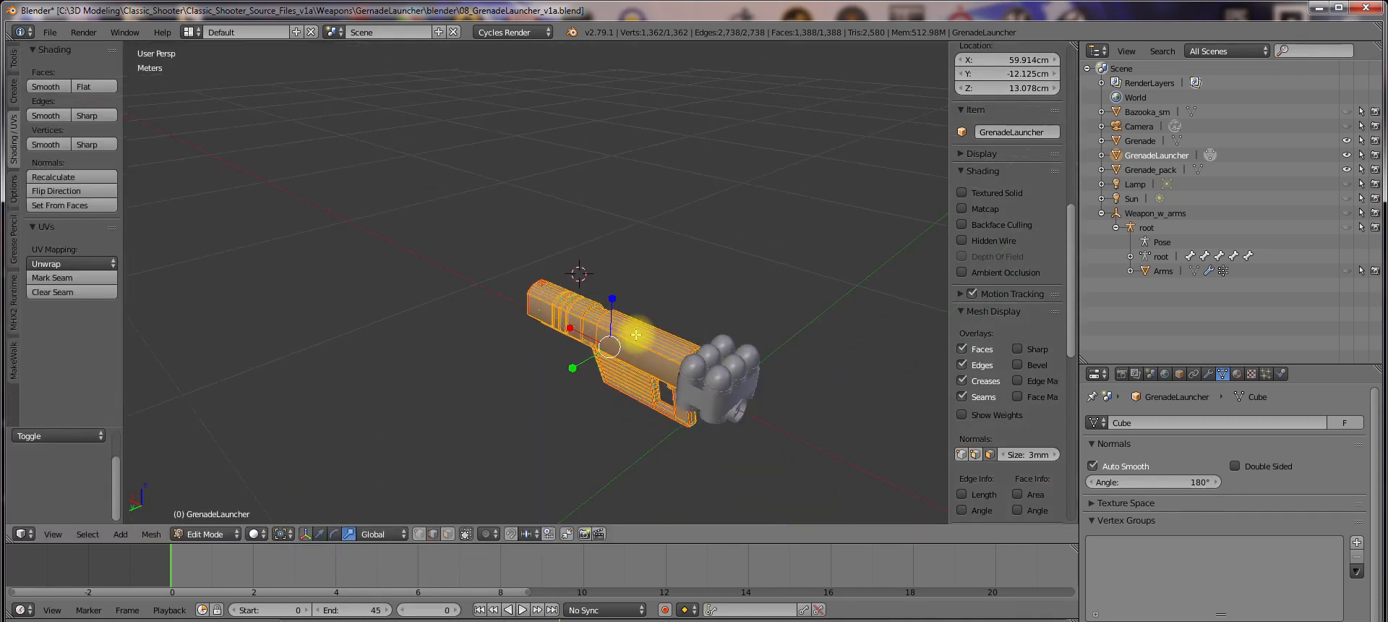
{"action": "key", "text": "Tab"}
{"action": "middle_click_drag", "start_coordinate": [635, 331], "coordinate": [554, 250]}
{"action": "scroll", "coordinate": [611, 328], "scroll_direction": "up", "scroll_amount": 4}
{"action": "scroll", "coordinate": [416, 273], "scroll_direction": "up", "scroll_amount": 5}
{"action": "middle_click_drag", "start_coordinate": [332, 210], "coordinate": [549, 209], "text": "shift"}
{"action": "scroll", "coordinate": [533, 258], "scroll_direction": "down", "scroll_amount": 3}
{"action": "middle_click_drag", "start_coordinate": [644, 301], "coordinate": [569, 265]}
{"action": "scroll", "coordinate": [629, 267], "scroll_direction": "down", "scroll_amount": 4}
{"action": "scroll", "coordinate": [567, 311], "scroll_direction": "up", "scroll_amount": 5}
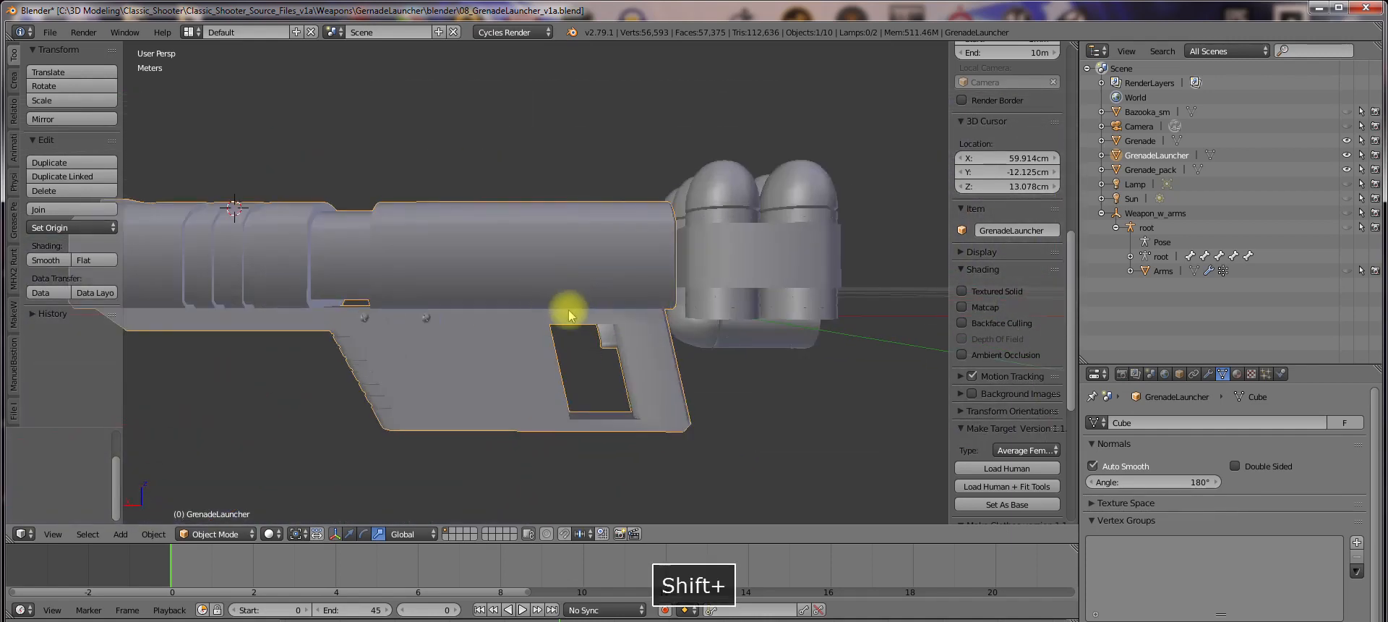
View the whole launcher with its grenade pack from above and save the Blender file
{"action": "scroll", "coordinate": [562, 278], "scroll_direction": "down", "scroll_amount": 2}
{"action": "mouse_move", "coordinate": [489, 276]}
{"action": "middle_mouse_down"}
{"action": "mouse_move", "coordinate": [460, 301]}
{"action": "mouse_move", "coordinate": [511, 270]}
{"action": "mouse_move", "coordinate": [474, 258]}
{"action": "middle_mouse_up"}
{"action": "middle_click_drag", "start_coordinate": [467, 215], "coordinate": [472, 249]}
{"action": "middle_click_drag", "start_coordinate": [472, 250], "coordinate": [458, 266], "text": "shift"}
{"action": "scroll", "coordinate": [458, 264], "scroll_direction": "down", "scroll_amount": 2}
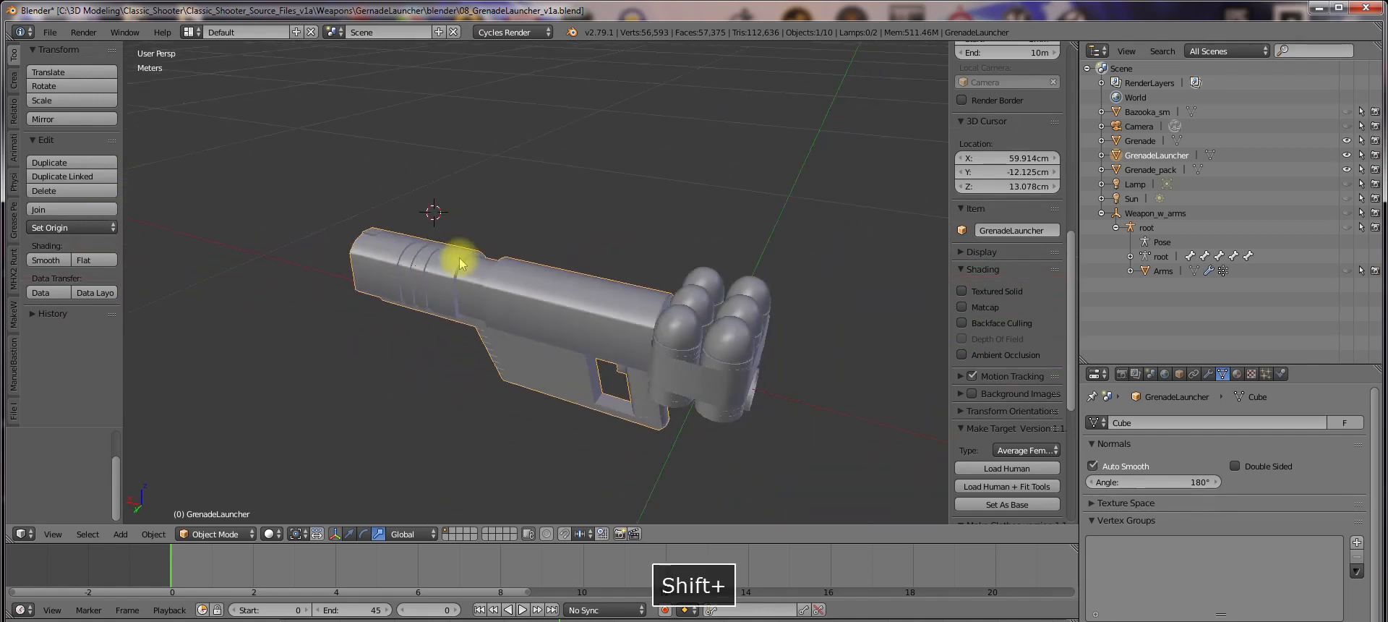
{"action": "left_click", "coordinate": [50, 31]}
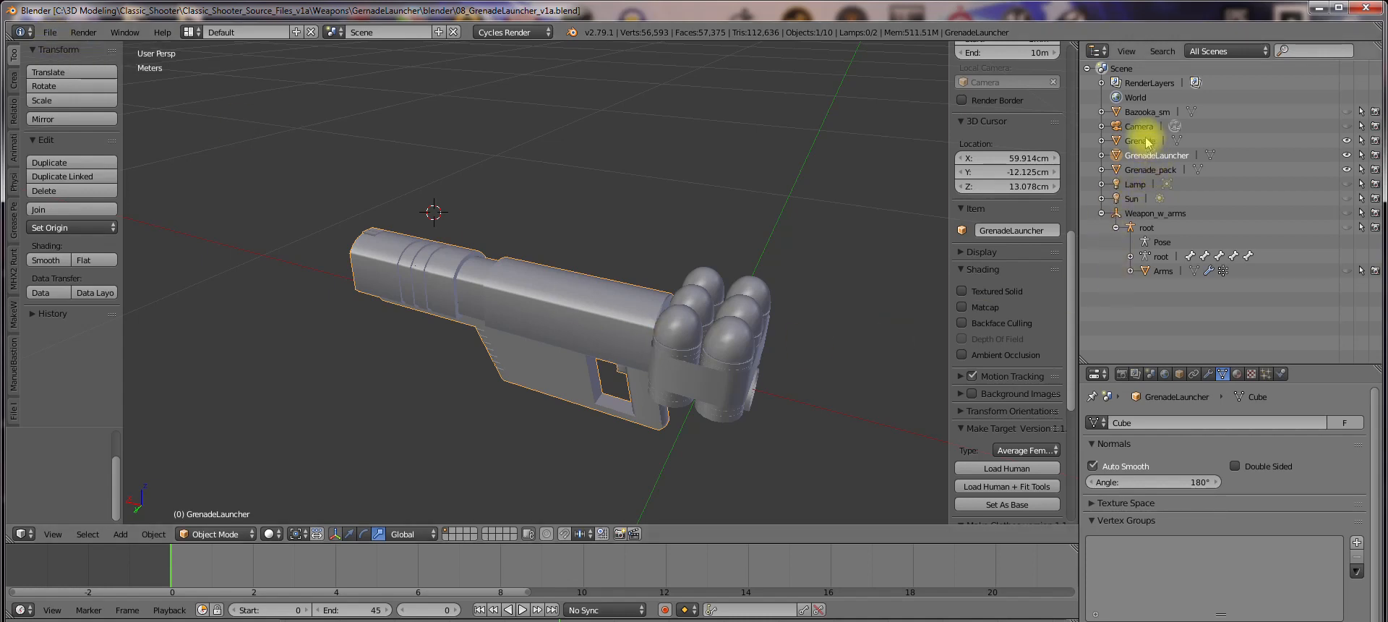
Start an FBX export of the Grenade_pack object with Selected Objects enabled, and enlarge the export options area
{"action": "left_click", "coordinate": [1151, 170]}
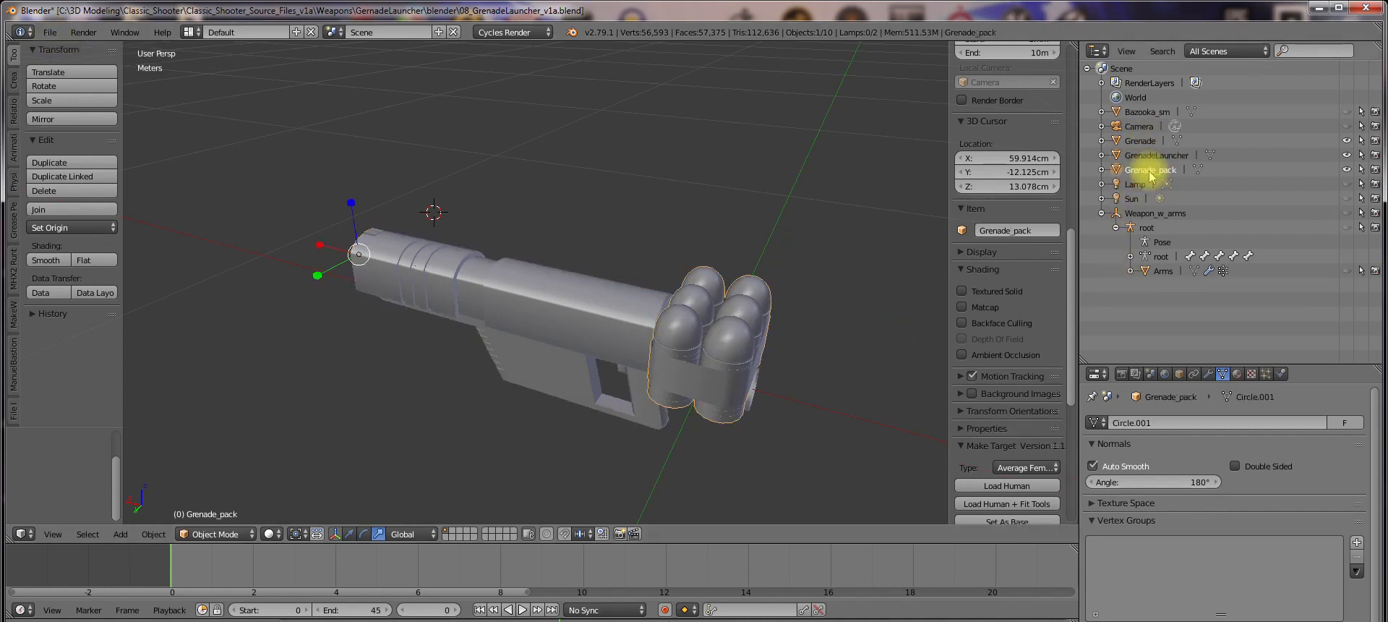
{"action": "left_click", "coordinate": [50, 32]}
{"action": "left_click", "coordinate": [83, 329]}
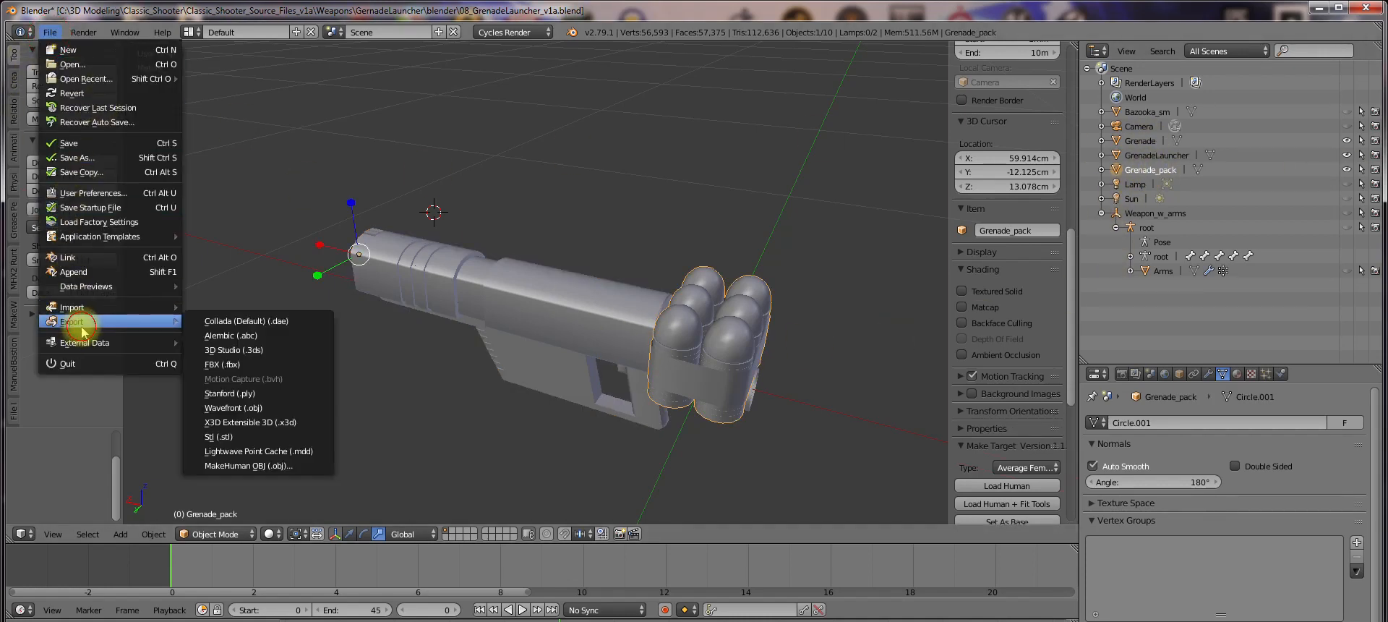
{"action": "left_click", "coordinate": [227, 364]}
{"action": "left_click", "coordinate": [38, 512]}
{"action": "left_click", "coordinate": [73, 572]}
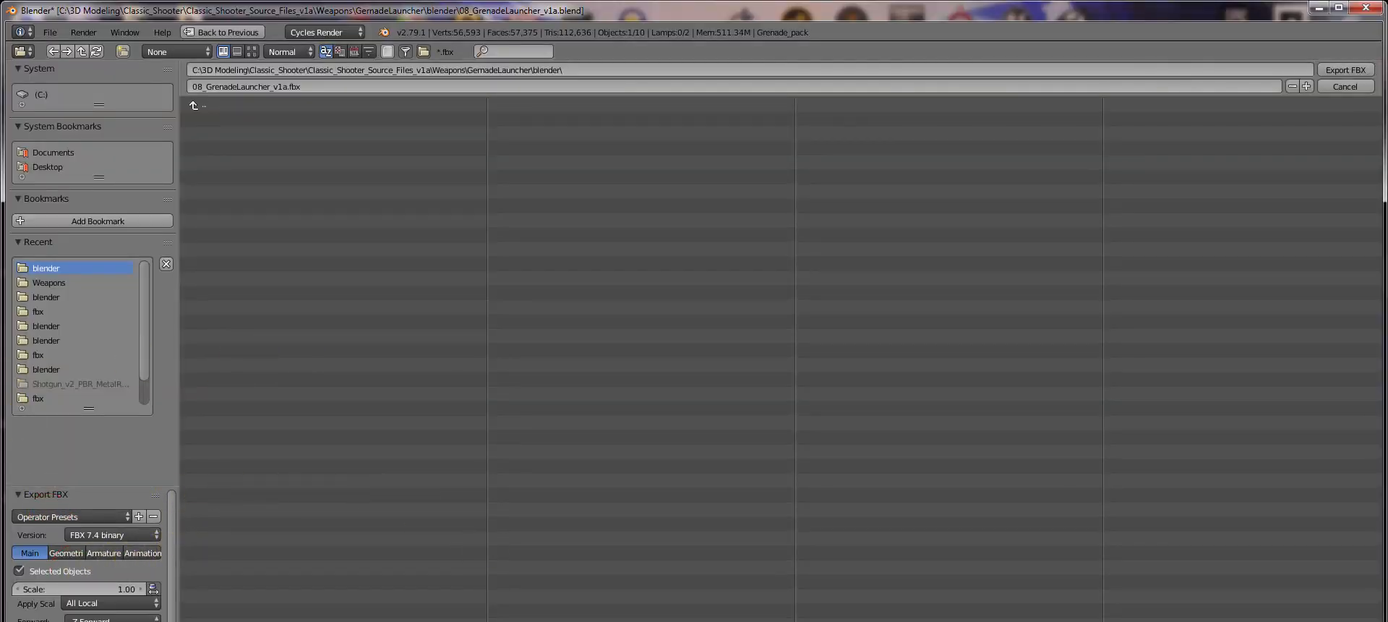
{"action": "left_click_drag", "start_coordinate": [92, 486], "coordinate": [93, 398]}
{"action": "left_click_drag", "start_coordinate": [387, 621], "coordinate": [388, 617]}
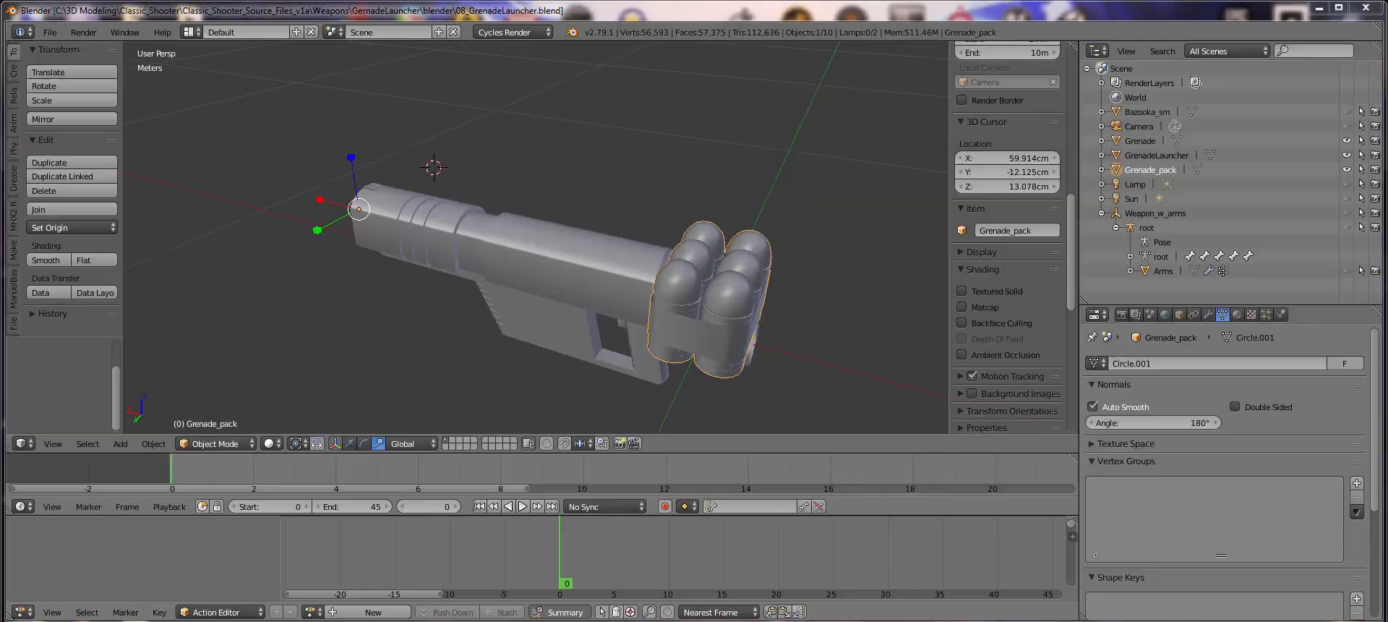
Select the GrenadeLauncher object and start an FBX export for it
{"action": "middle_click_drag", "start_coordinate": [723, 257], "coordinate": [705, 239]}
{"action": "left_click", "coordinate": [1157, 170]}
{"action": "left_click", "coordinate": [1159, 155]}
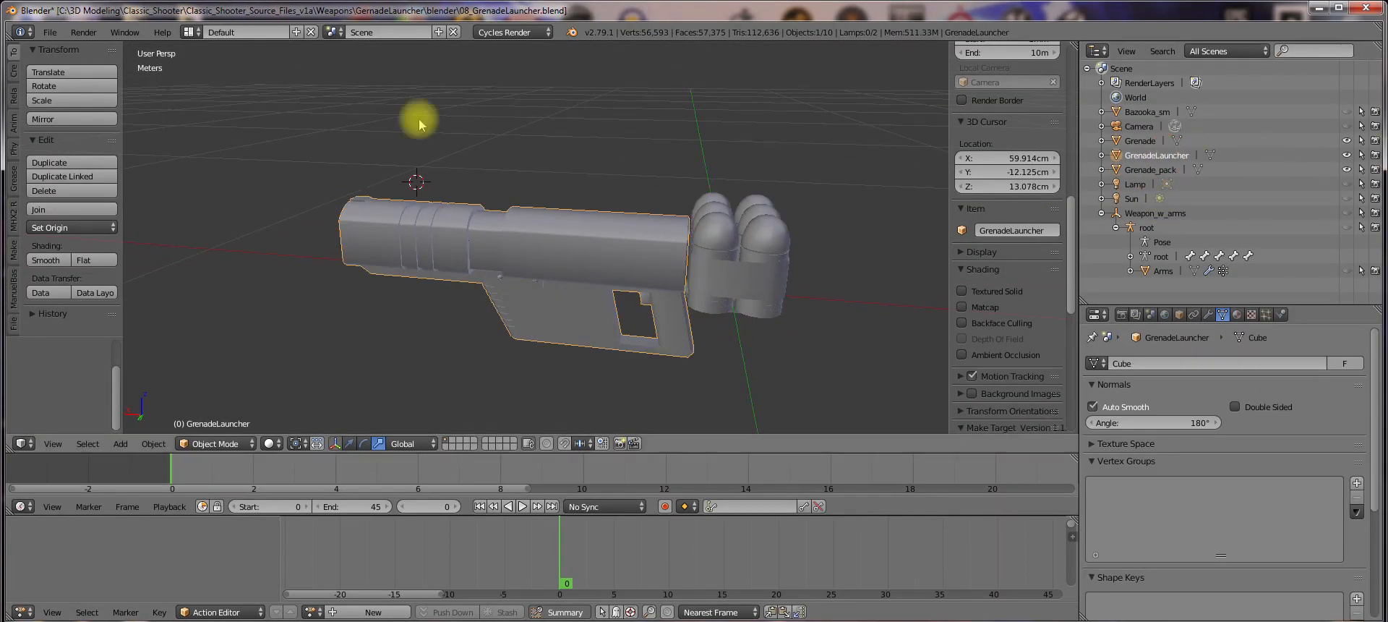
{"action": "left_click", "coordinate": [51, 31]}
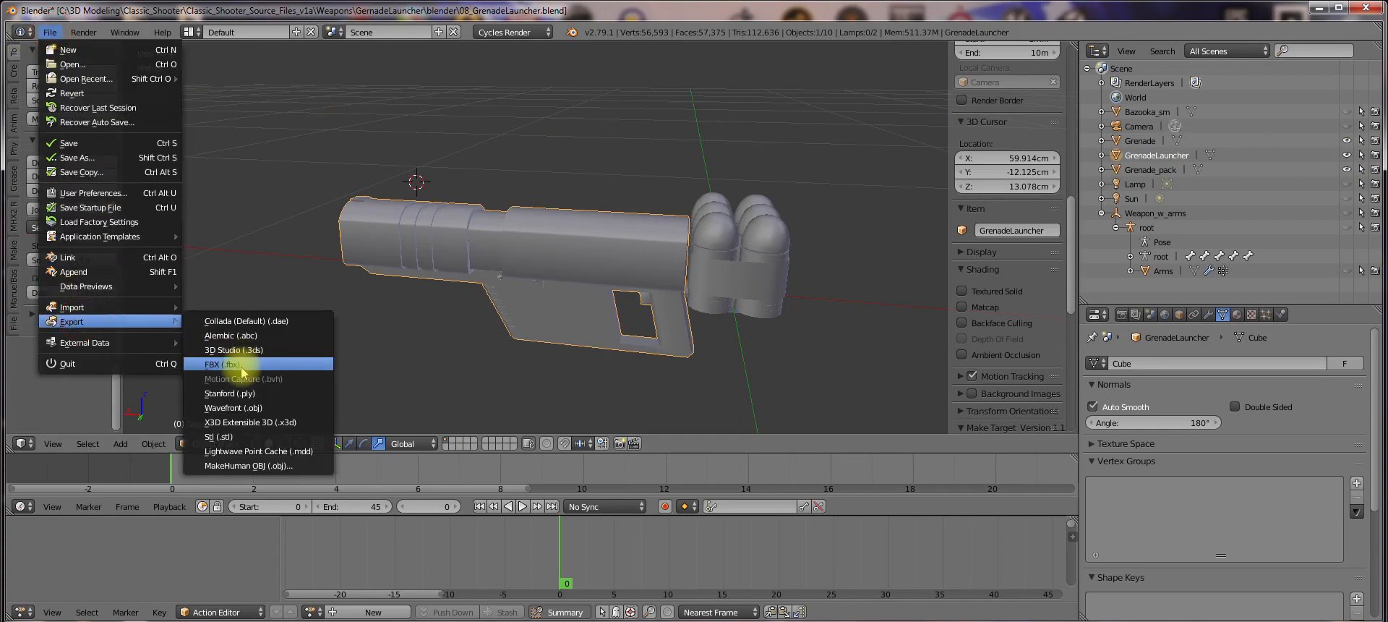
{"action": "left_click", "coordinate": [266, 361]}
Name the export file GrenadeLauncher_sm.fbx in the fbx folder
{"action": "double_click", "coordinate": [217, 86]}
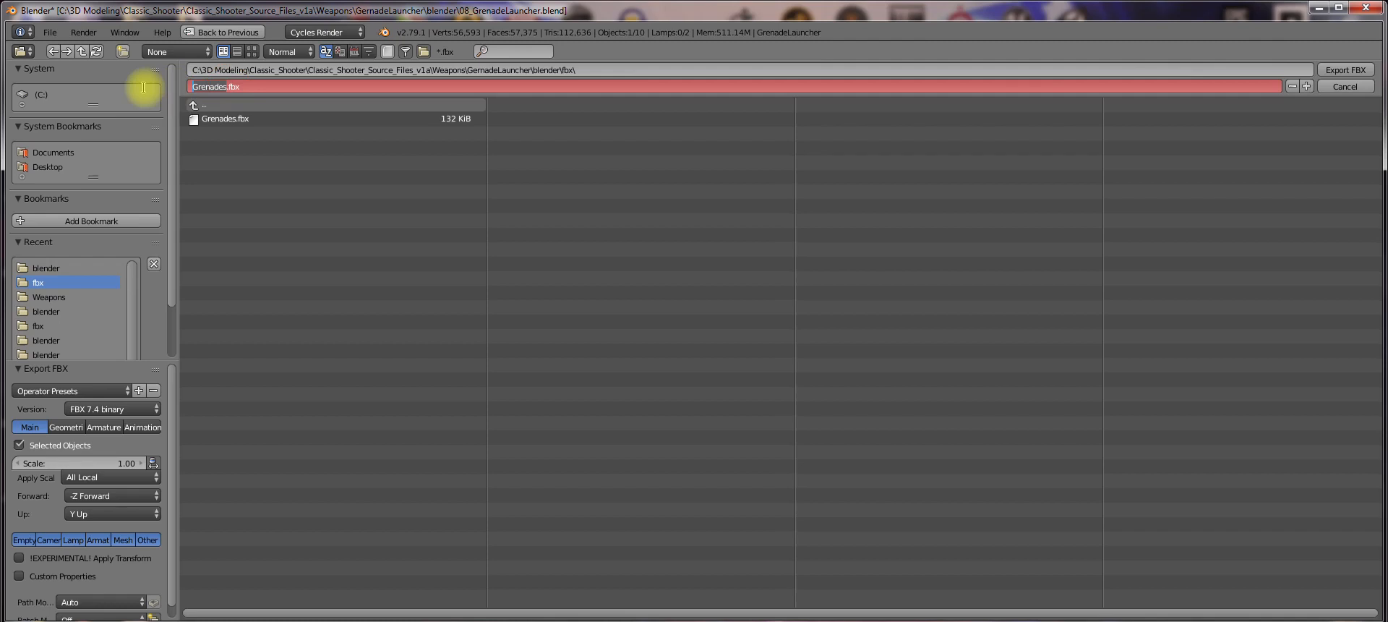
{"action": "type", "text": "GrenadeL"}
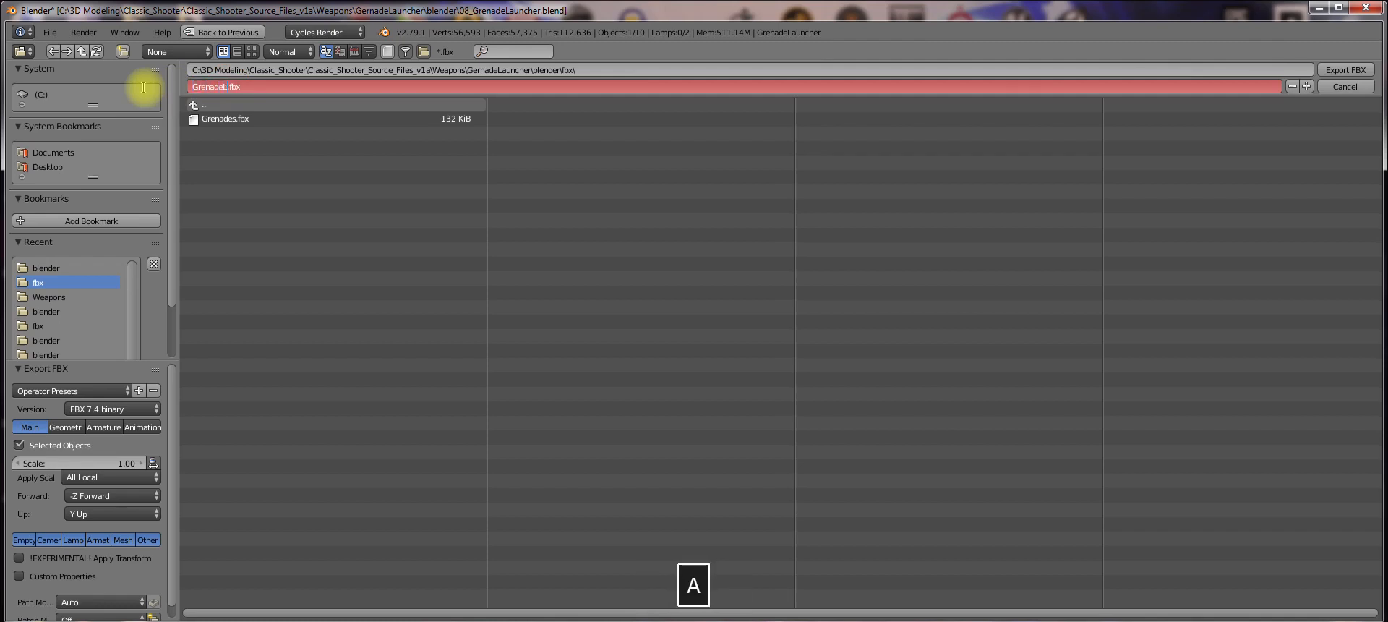
{"action": "type", "text": "auncher"}
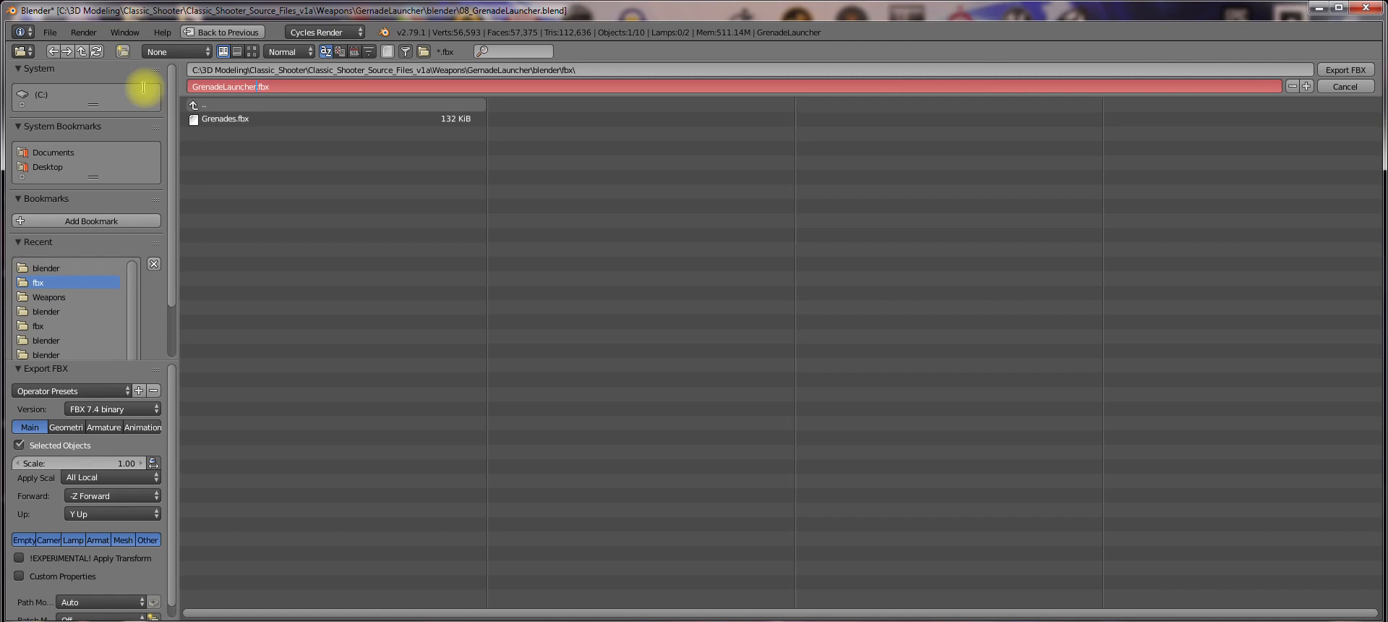
{"action": "type", "text": "_sm"}
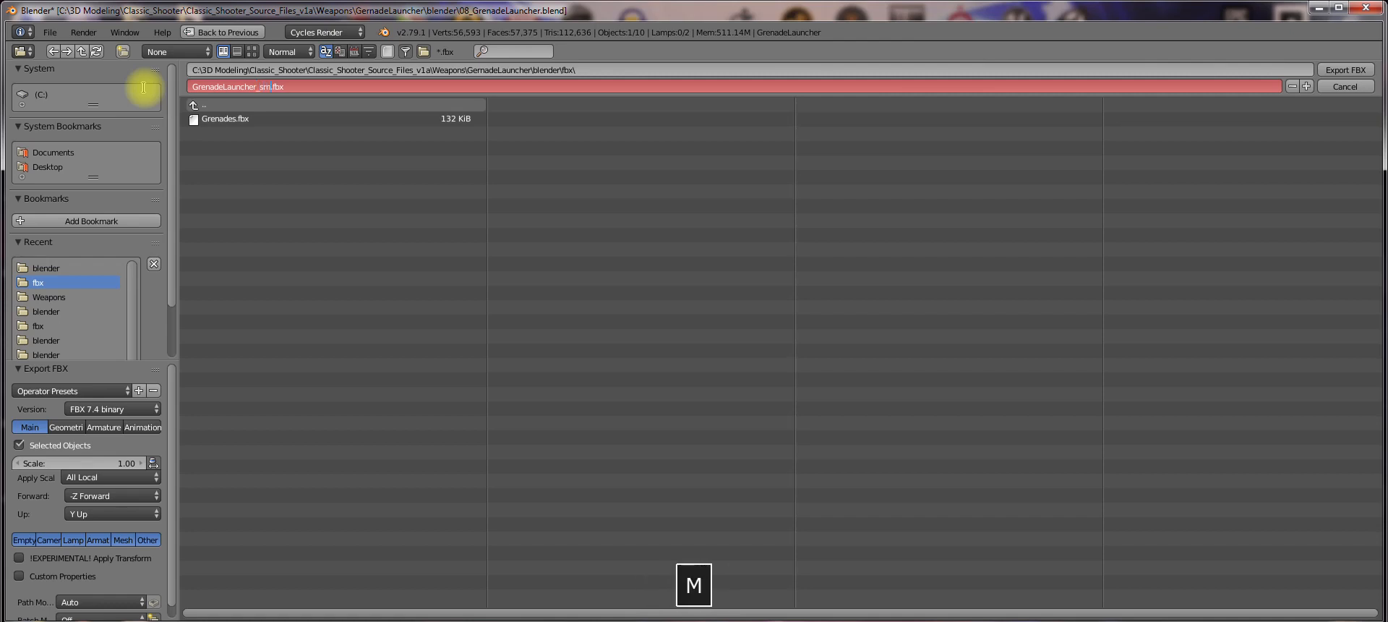
{"action": "left_click", "coordinate": [1337, 71]}
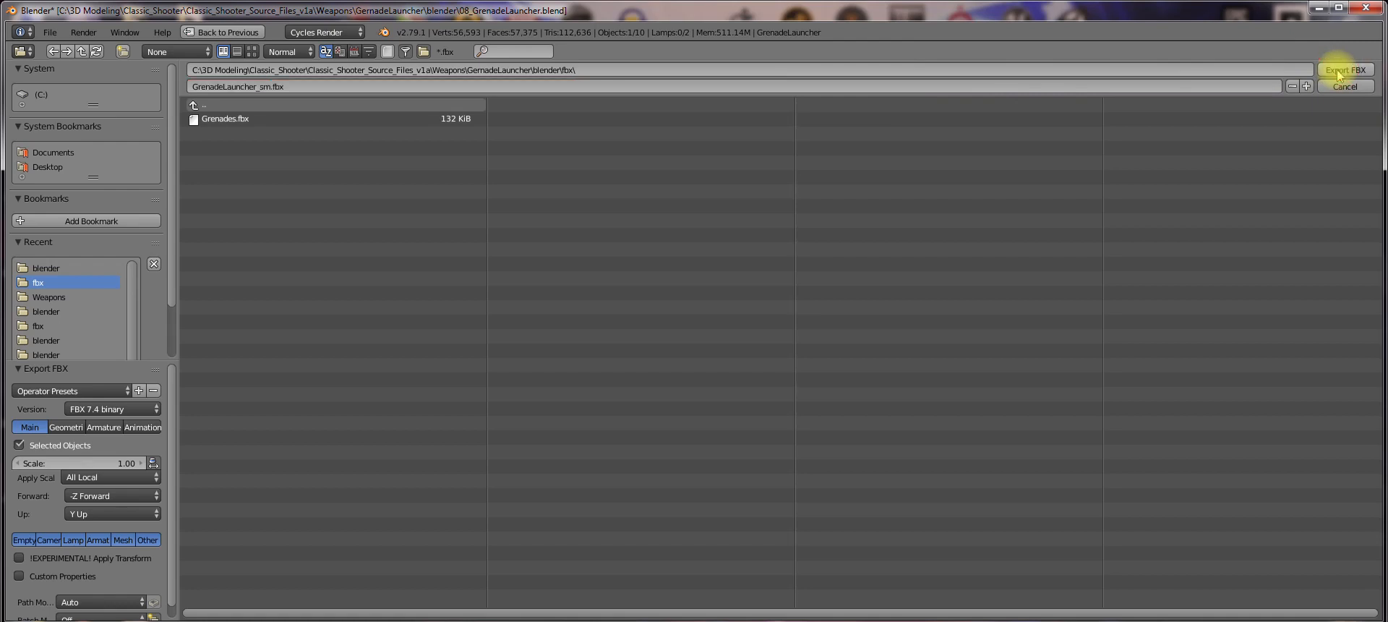
Review the geometry, armature and animation export options, and export the launcher to FBX
{"action": "left_click", "coordinate": [71, 427]}
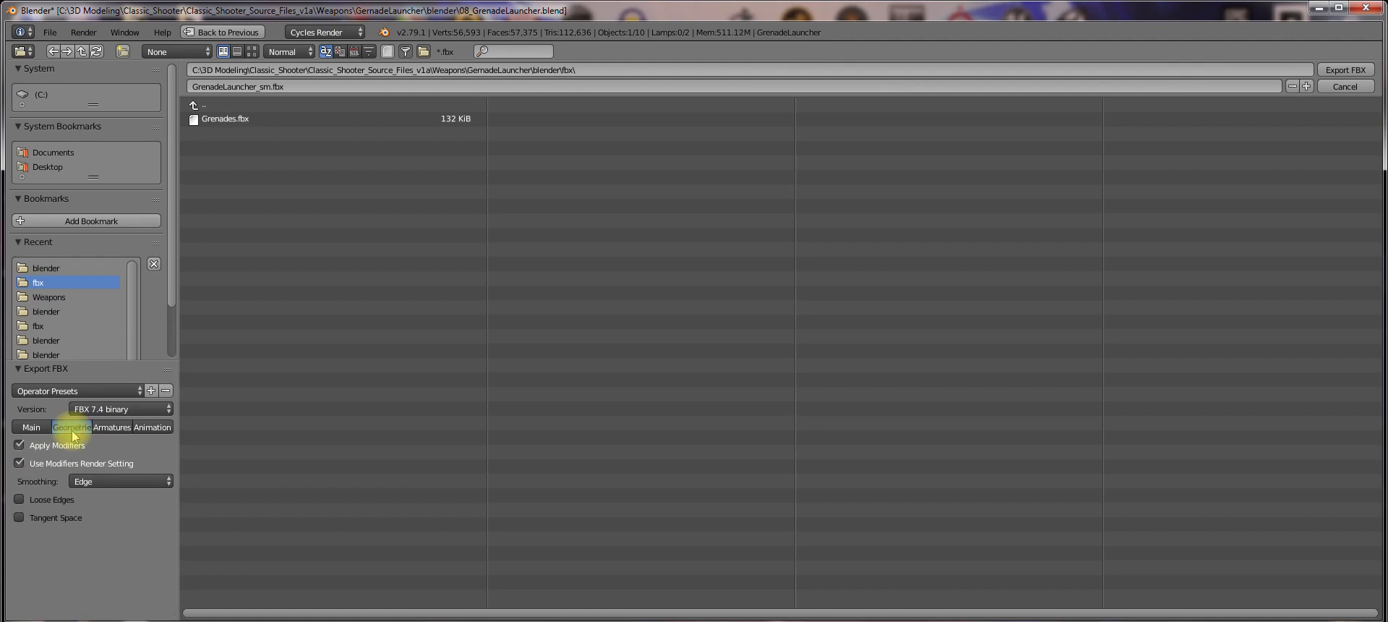
{"action": "left_click", "coordinate": [108, 428]}
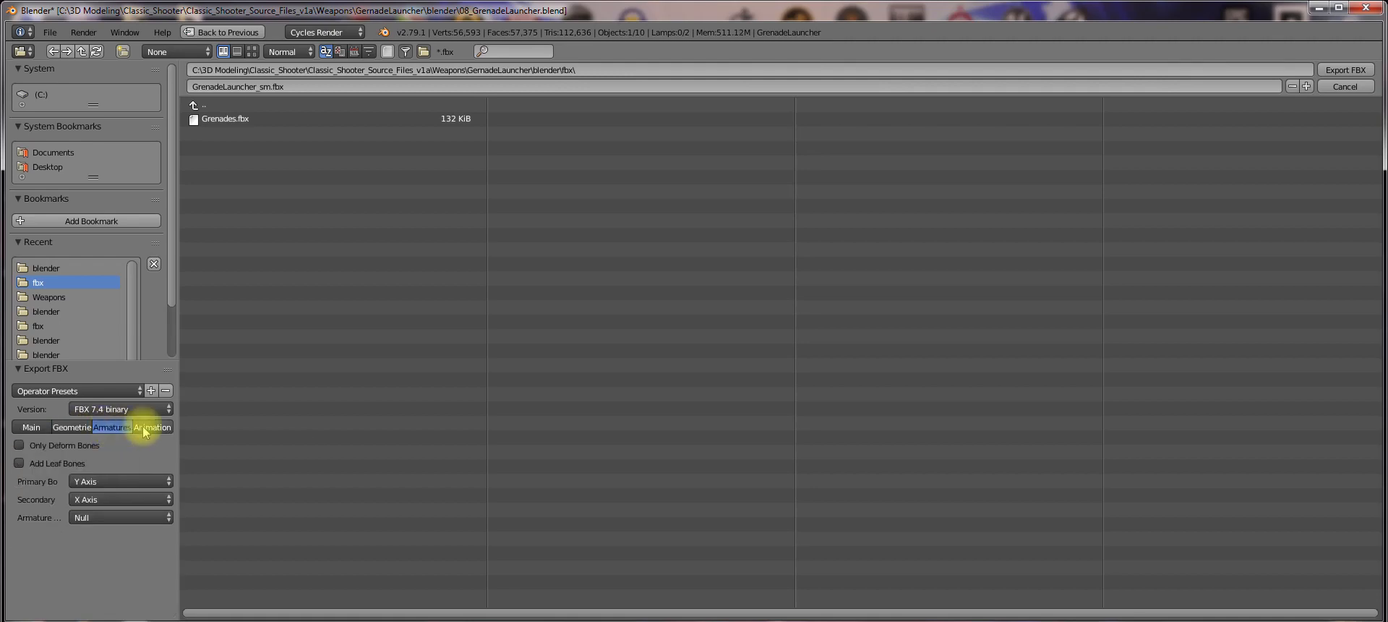
{"action": "left_click", "coordinate": [149, 427]}
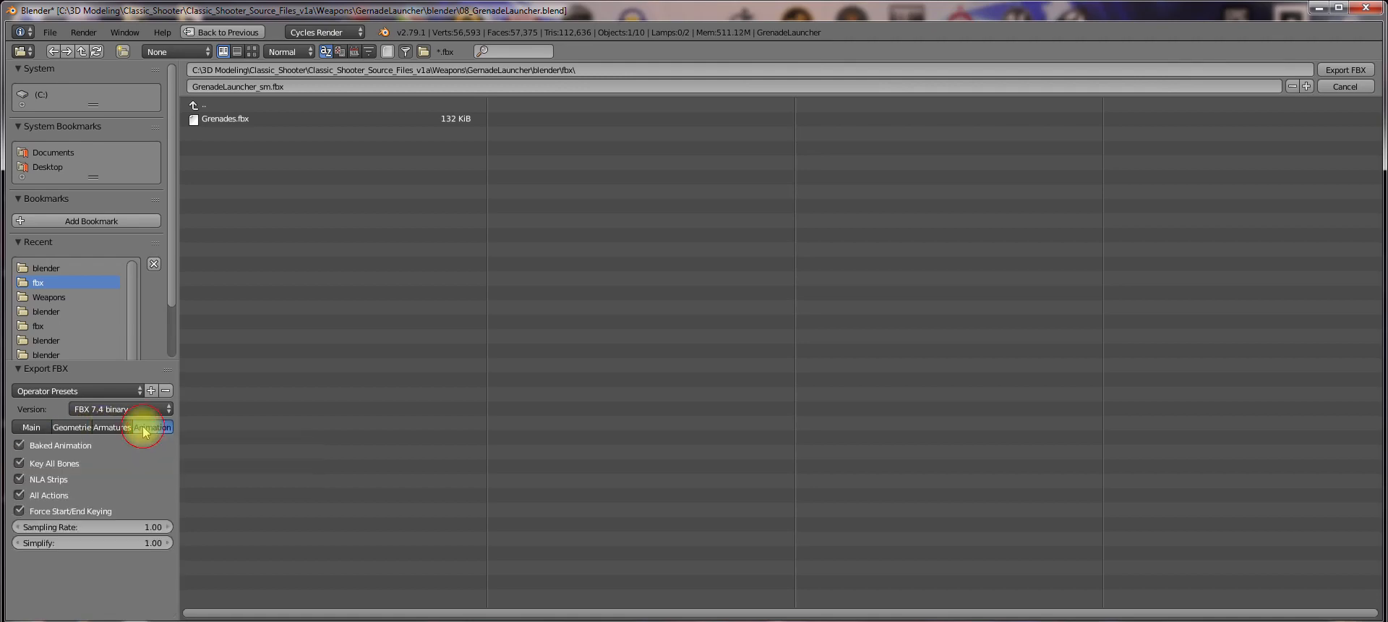
{"action": "left_click", "coordinate": [1346, 71]}
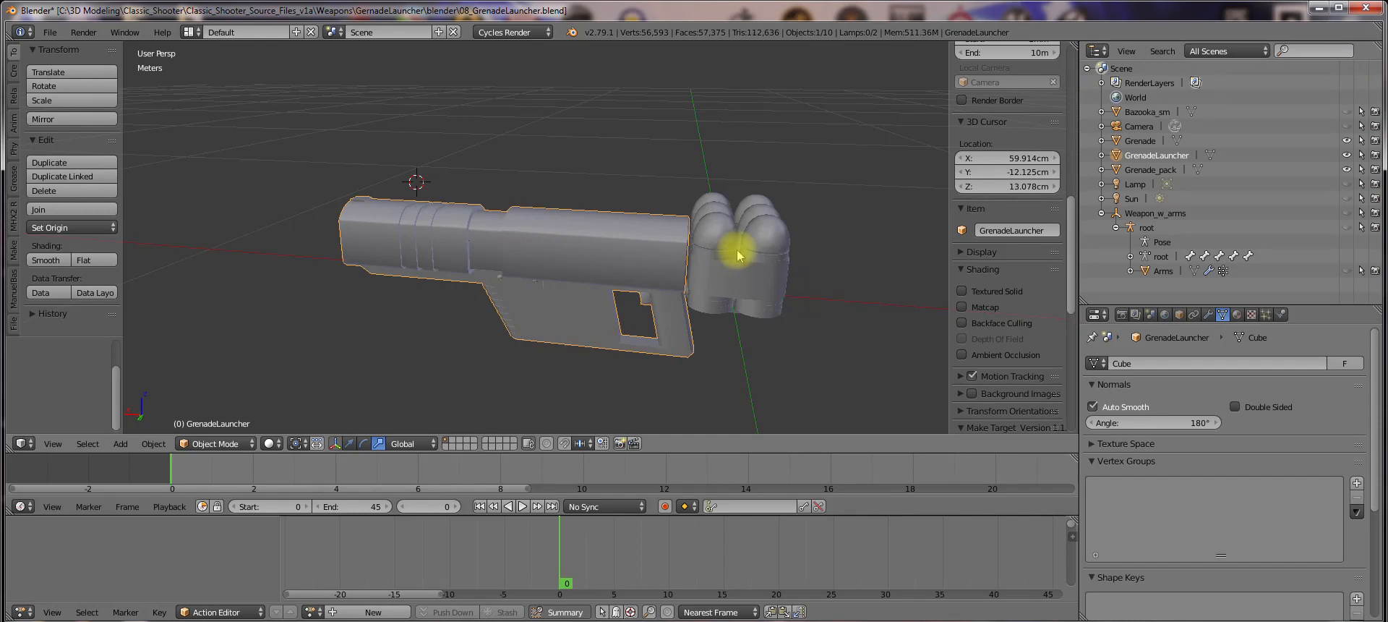
Select the Grenade object and start an FBX export for it
{"action": "left_click", "coordinate": [1142, 141]}
{"action": "left_click", "coordinate": [50, 32]}
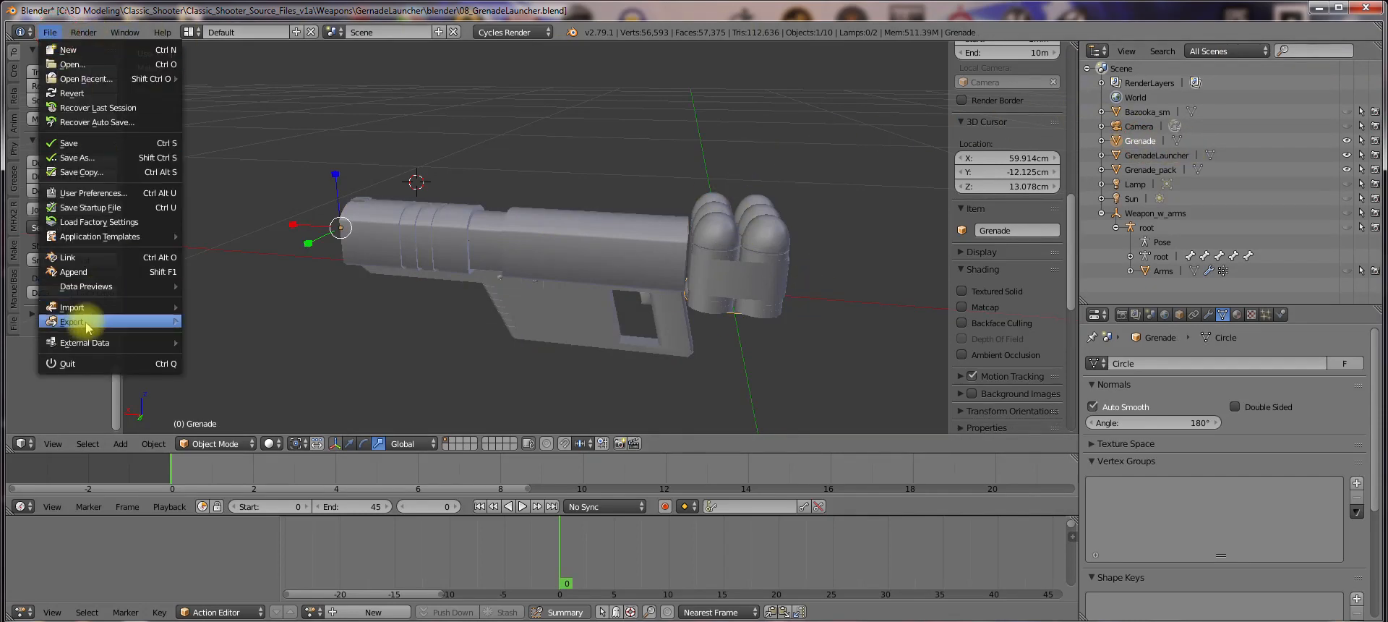
{"action": "mouse_move", "coordinate": [86, 322]}
{"action": "left_click", "coordinate": [304, 352]}
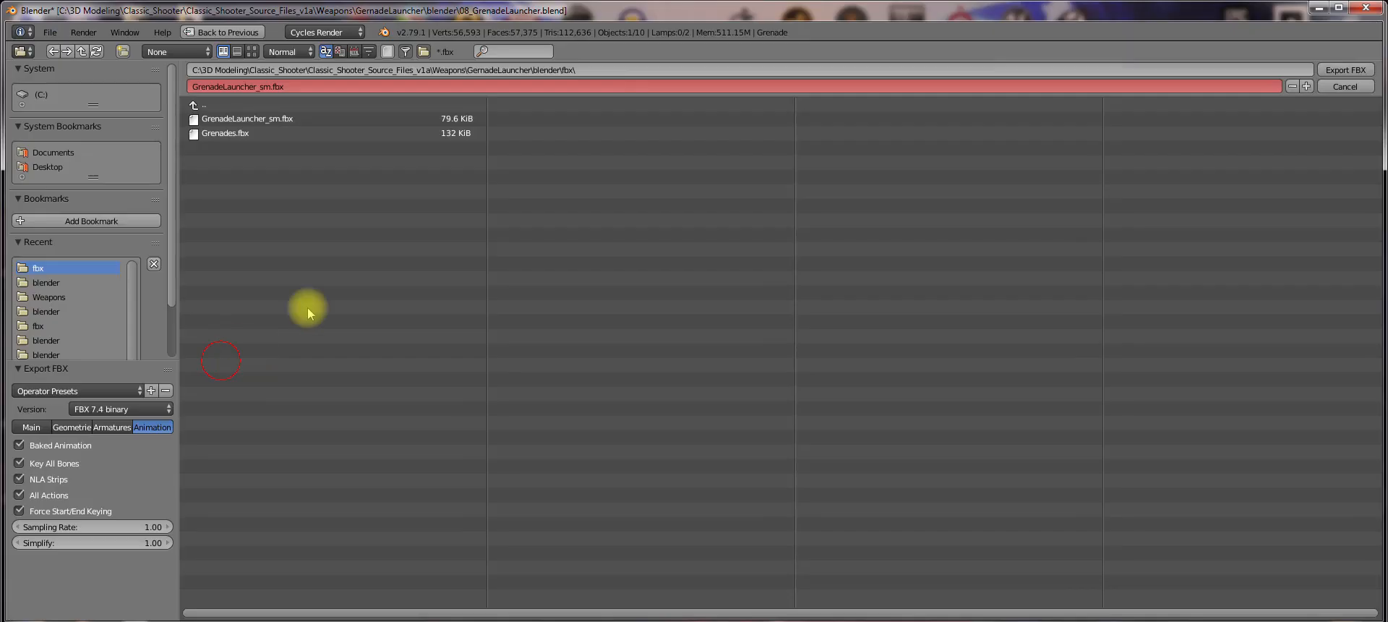
Name the file Grenade.fbx, export the grenade and view the launcher from its other side
{"action": "left_click", "coordinate": [268, 89]}
{"action": "left_click_drag", "start_coordinate": [271, 90], "coordinate": [171, 93]}
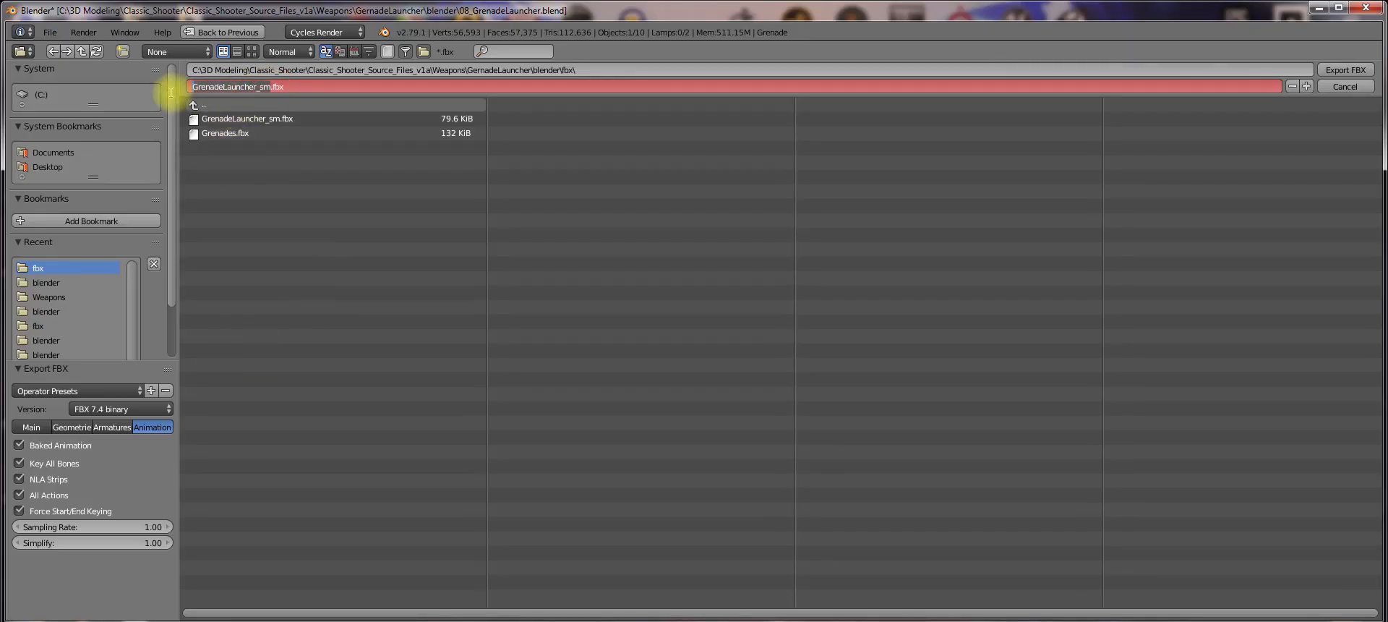
{"action": "type", "text": "Ge"}
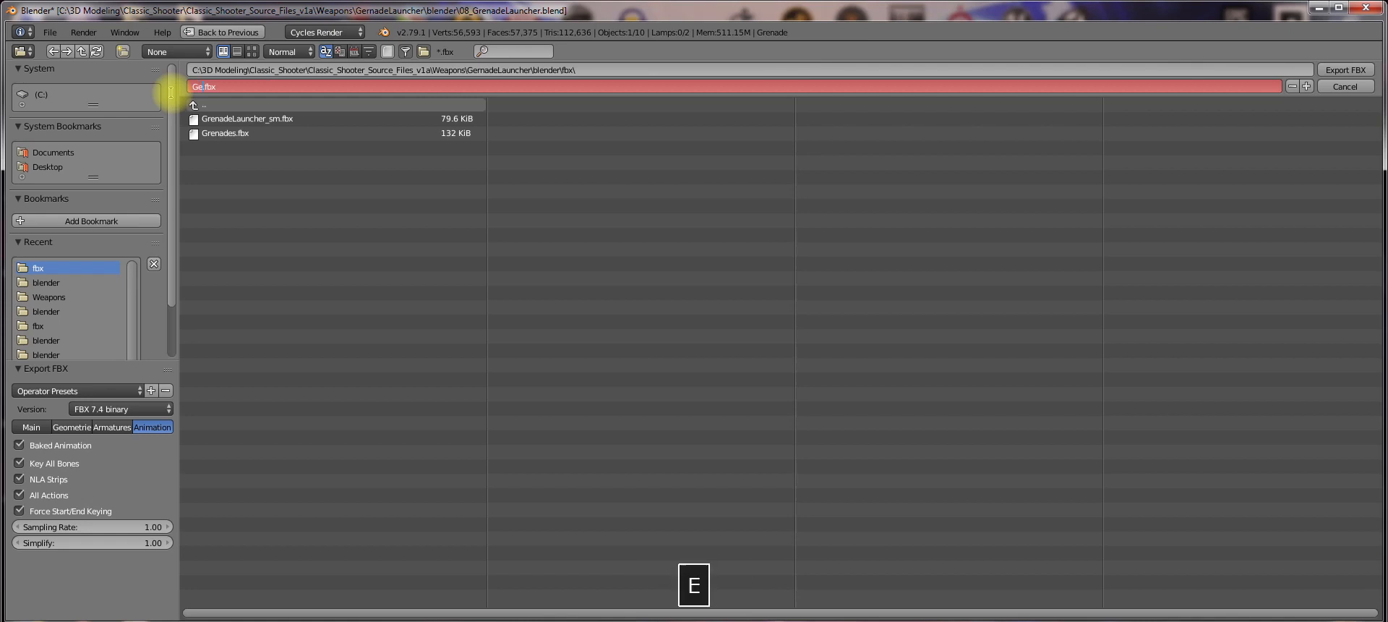
{"action": "key", "text": "BackSpace"}
{"action": "type", "text": "renade"}
{"action": "key", "text": "Return"}
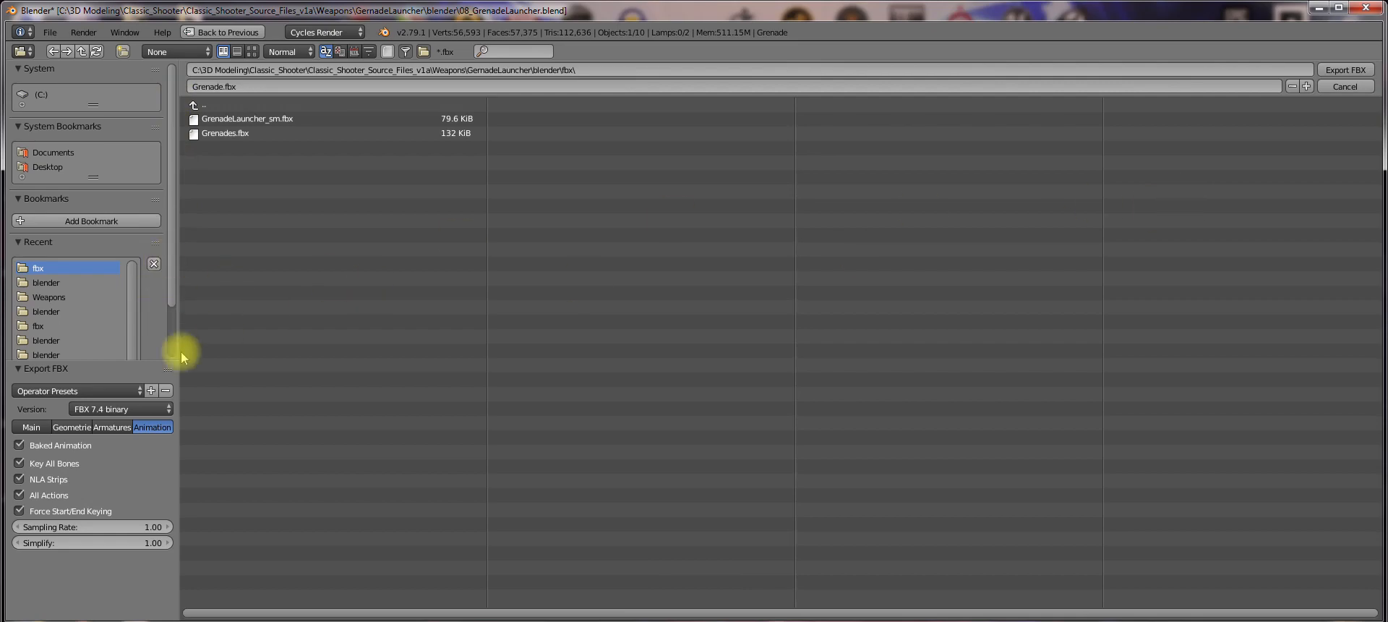
{"action": "left_click", "coordinate": [1352, 70]}
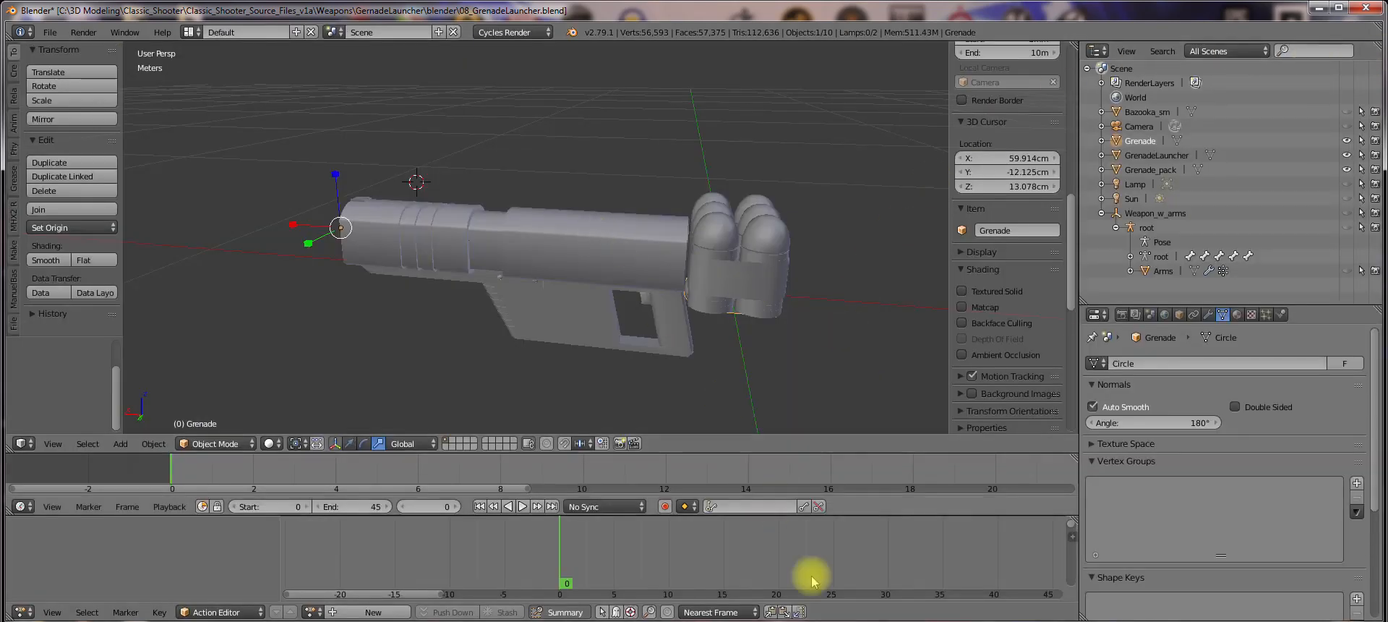
{"action": "middle_click_drag", "start_coordinate": [688, 357], "coordinate": [628, 281]}
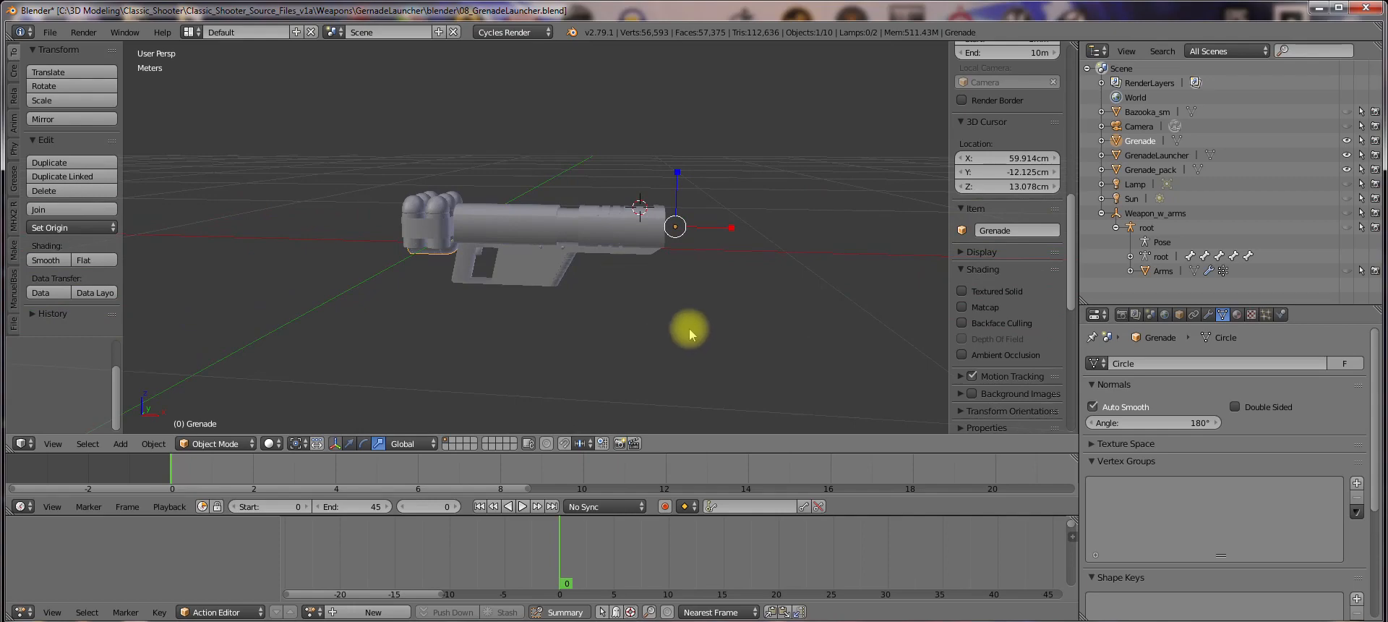